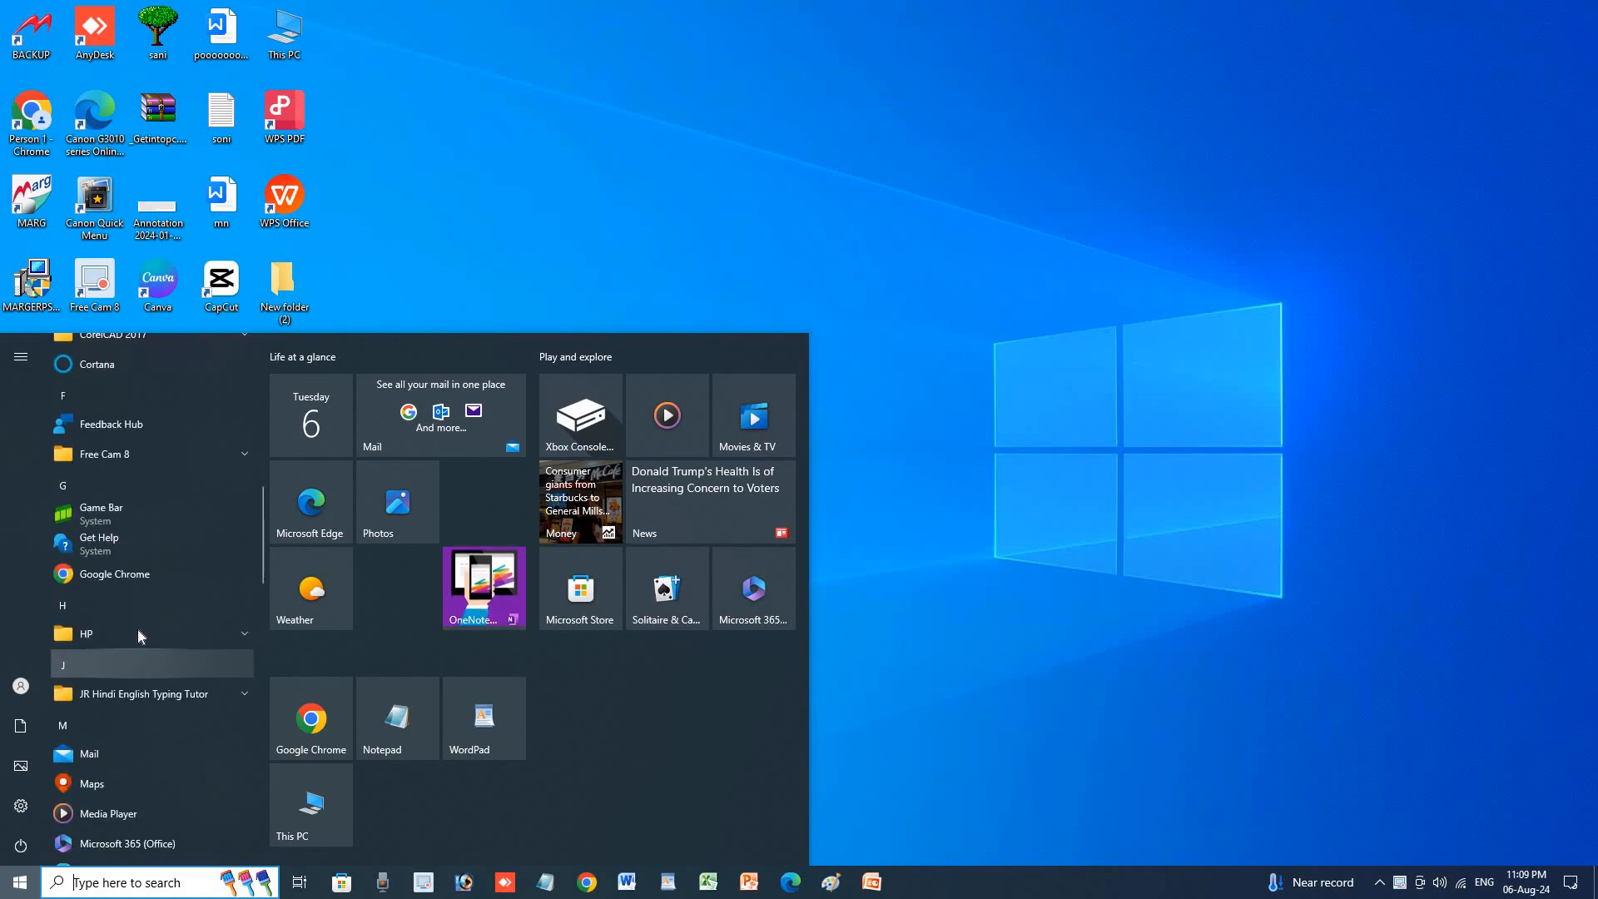
Expand the Microsoft Office folder in Start and scroll to Microsoft Office Access 2007.
click(141, 504)
scroll(172, 716, down, 5)
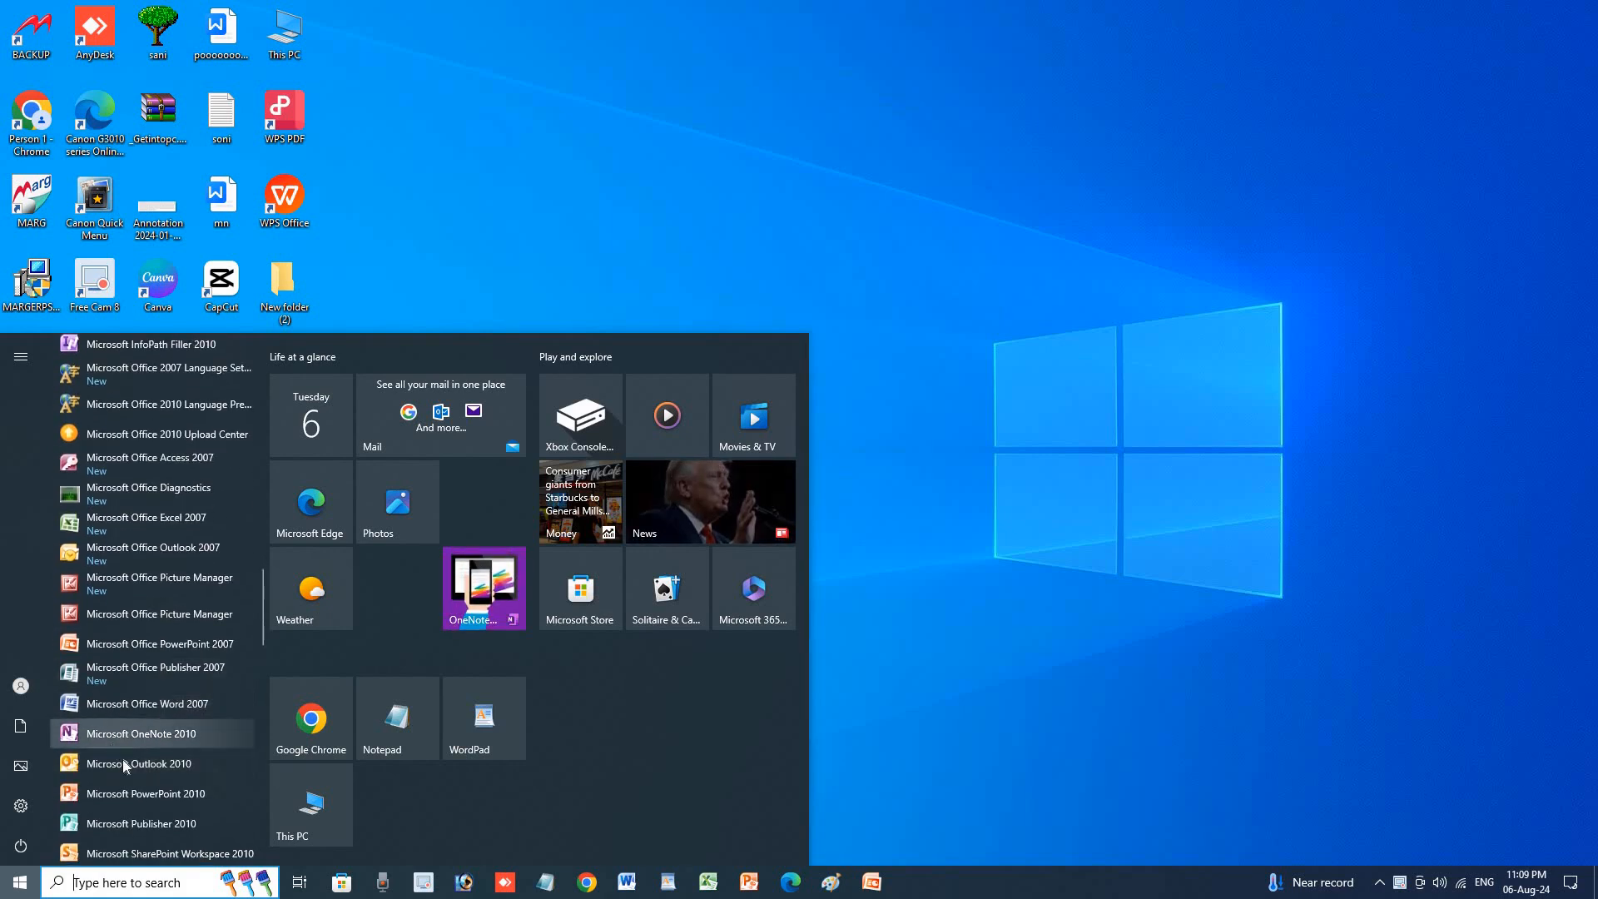
scroll(125, 774, down, 3)
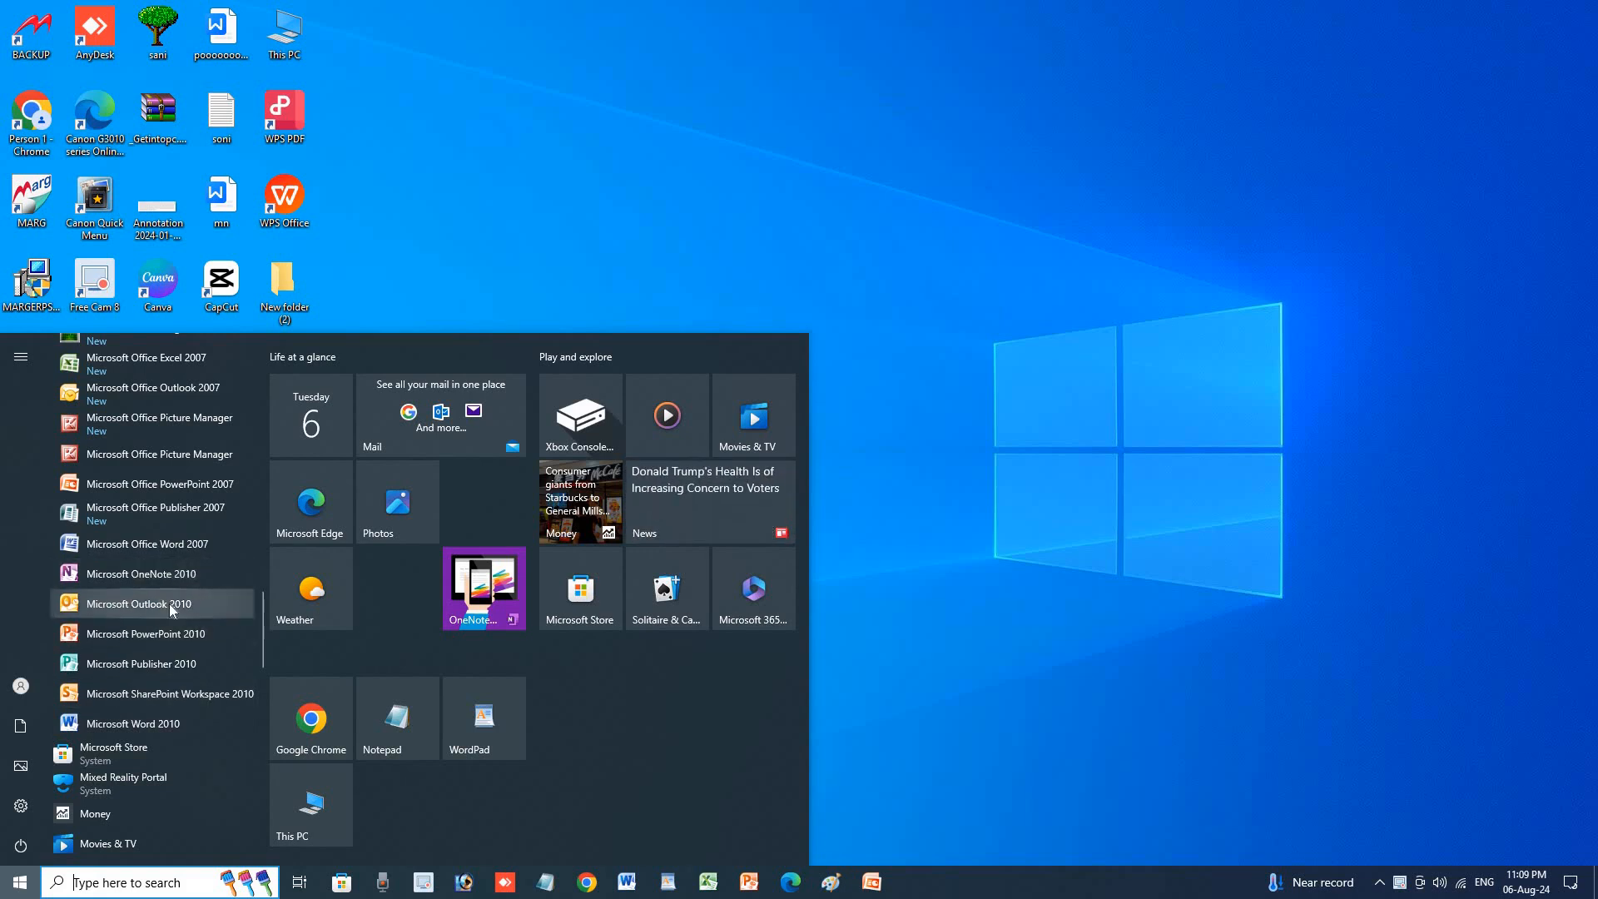
scroll(169, 603, up, 1)
scroll(169, 609, up, 1)
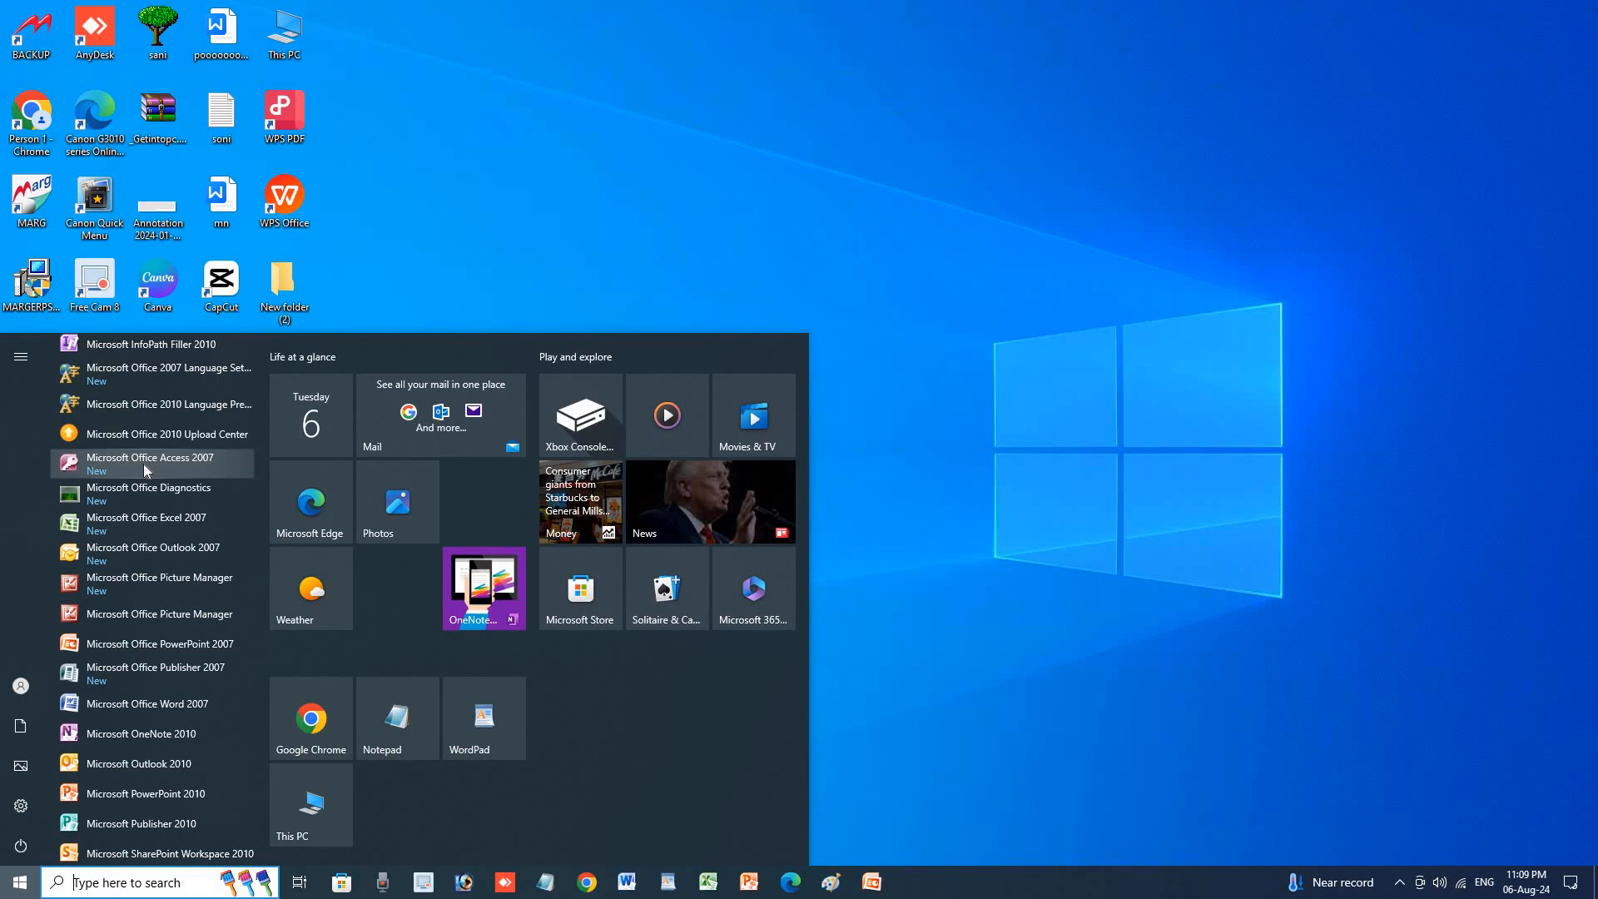
Launch Access 2007 and dismiss the product key prompt by cancelling Office setup.
click(143, 463)
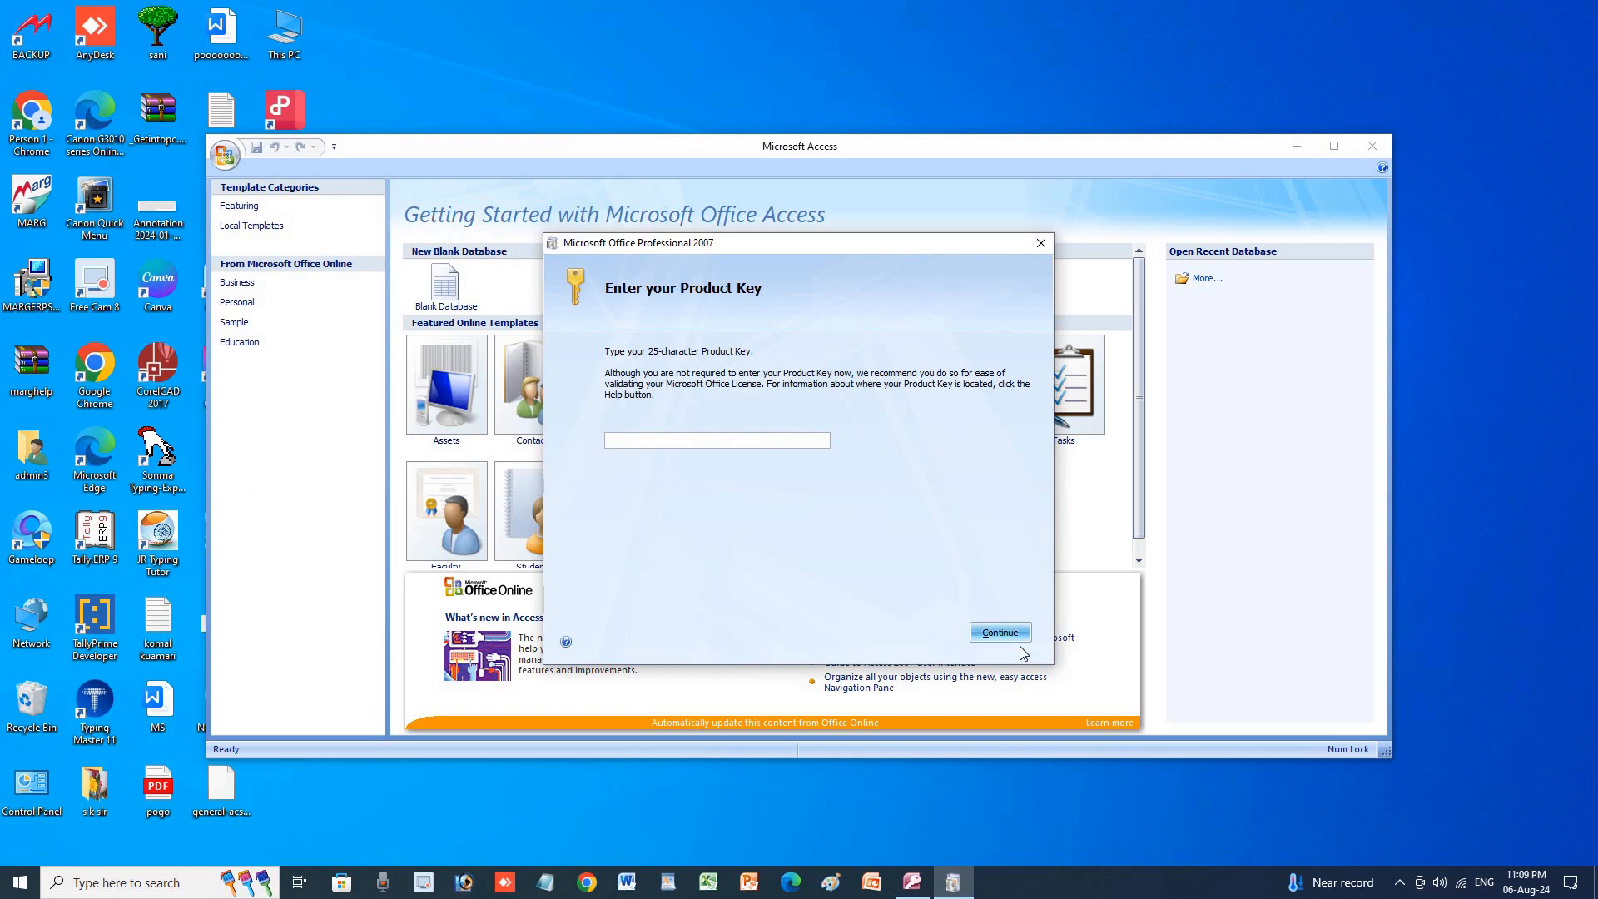
click(998, 633)
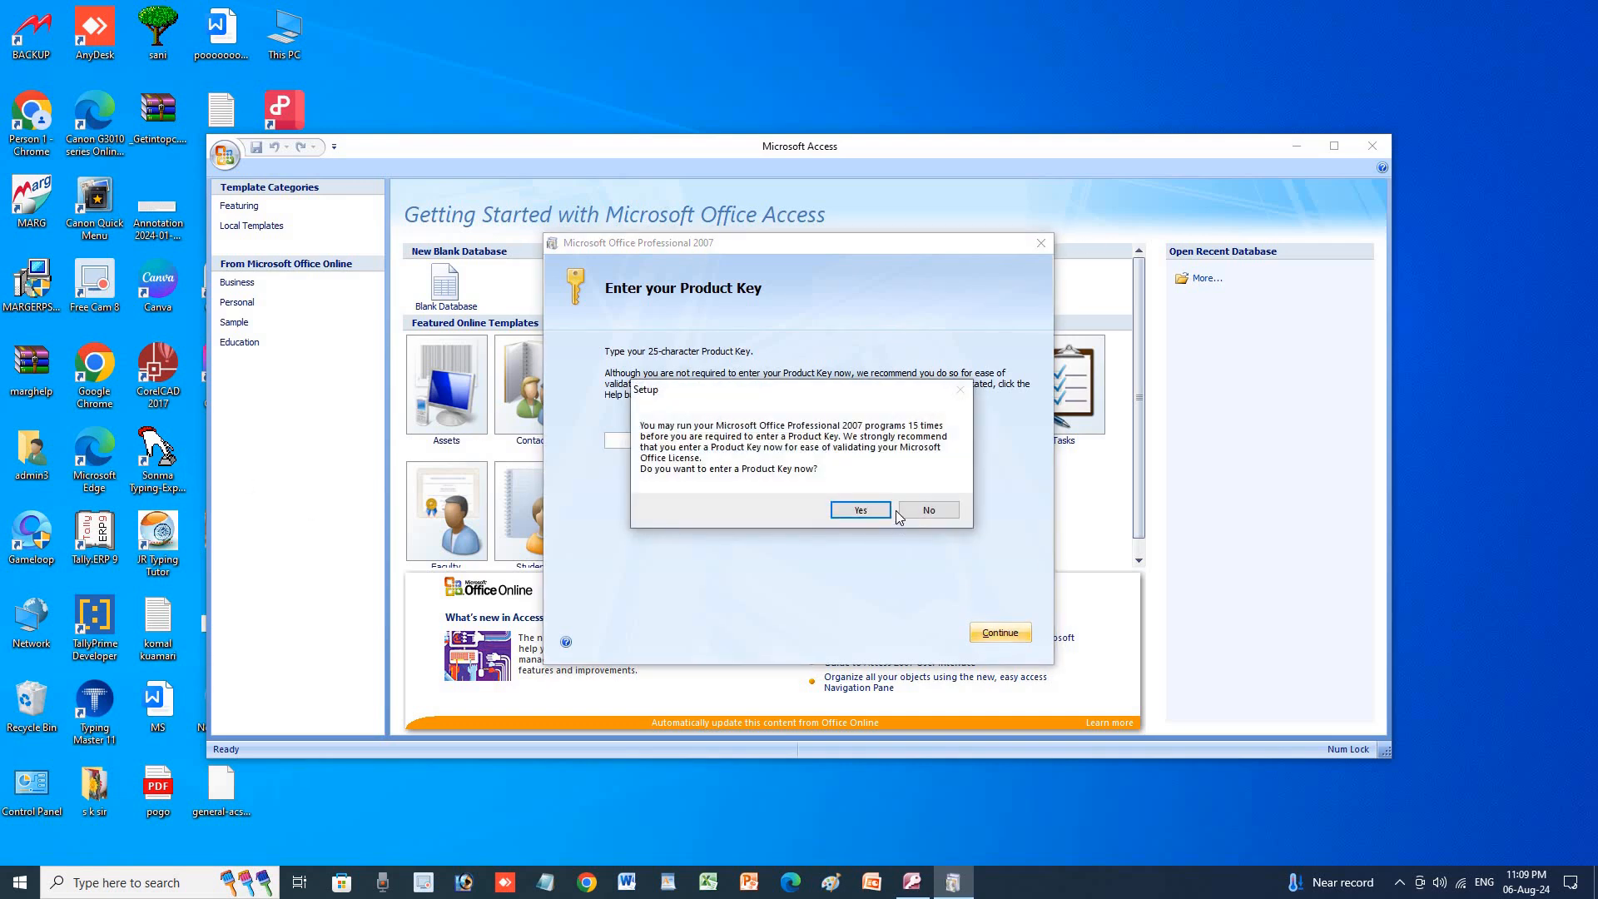
click(861, 509)
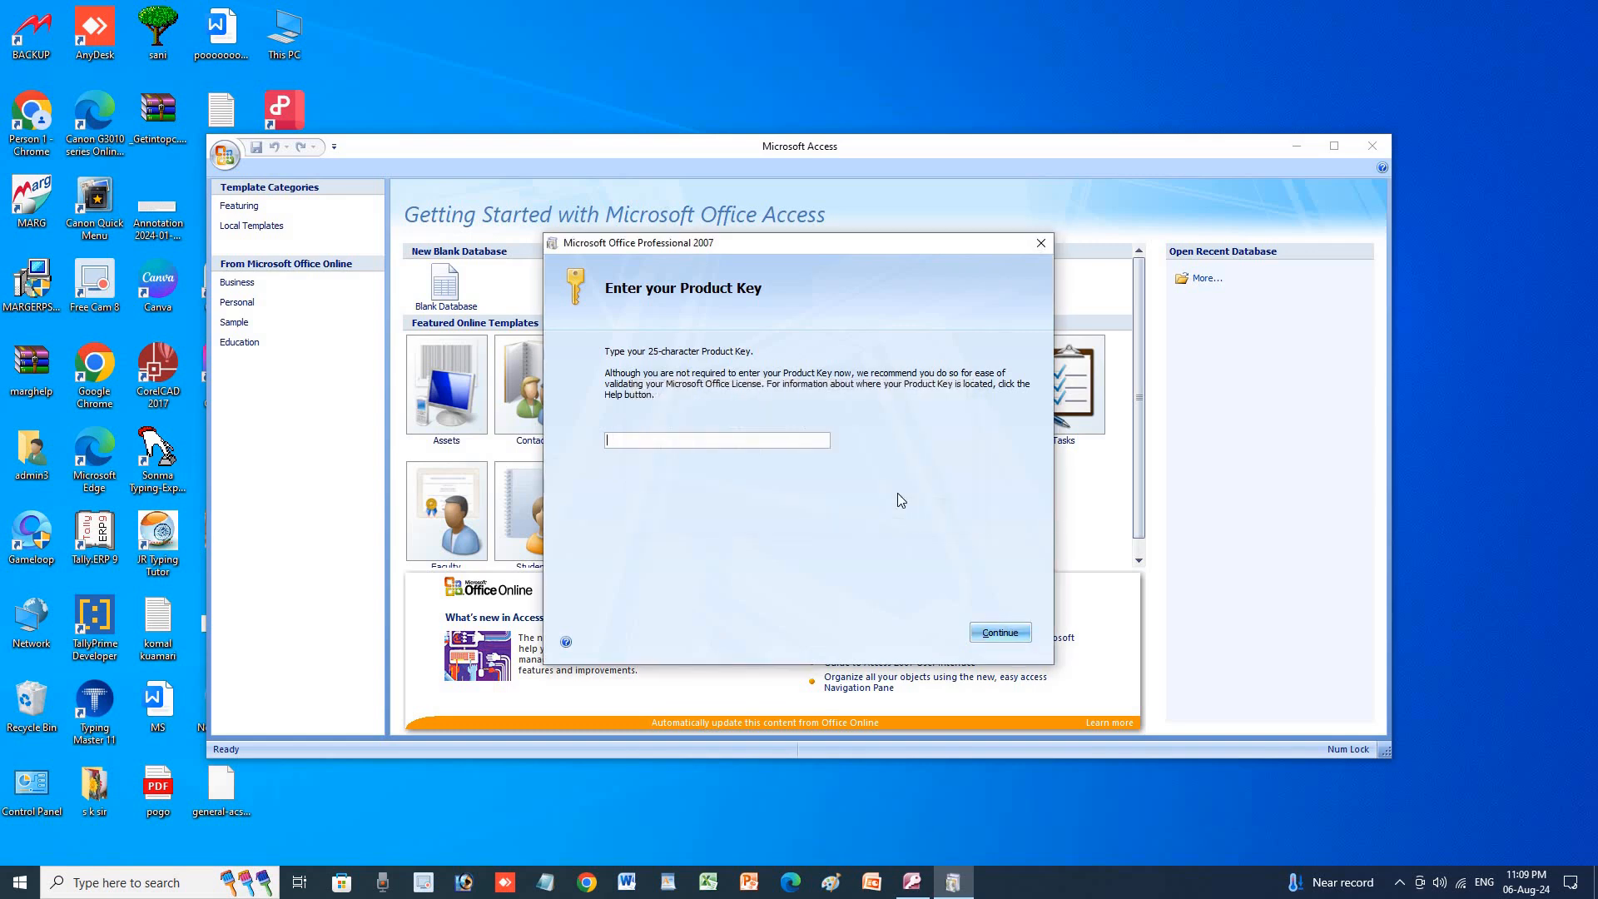
click(1041, 246)
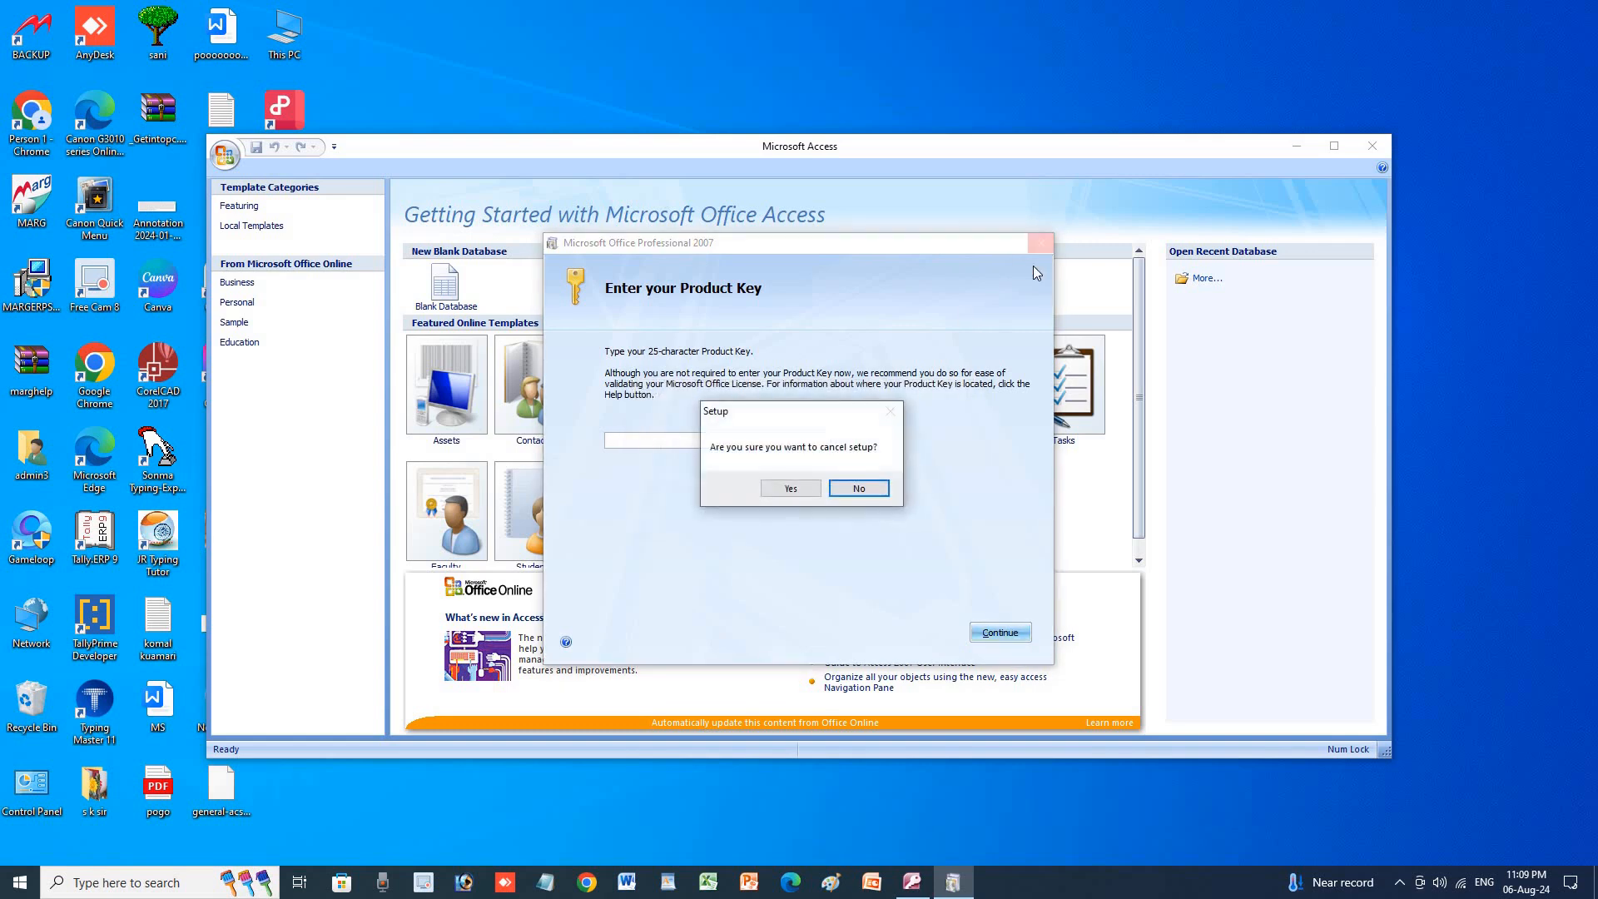
click(792, 489)
click(804, 503)
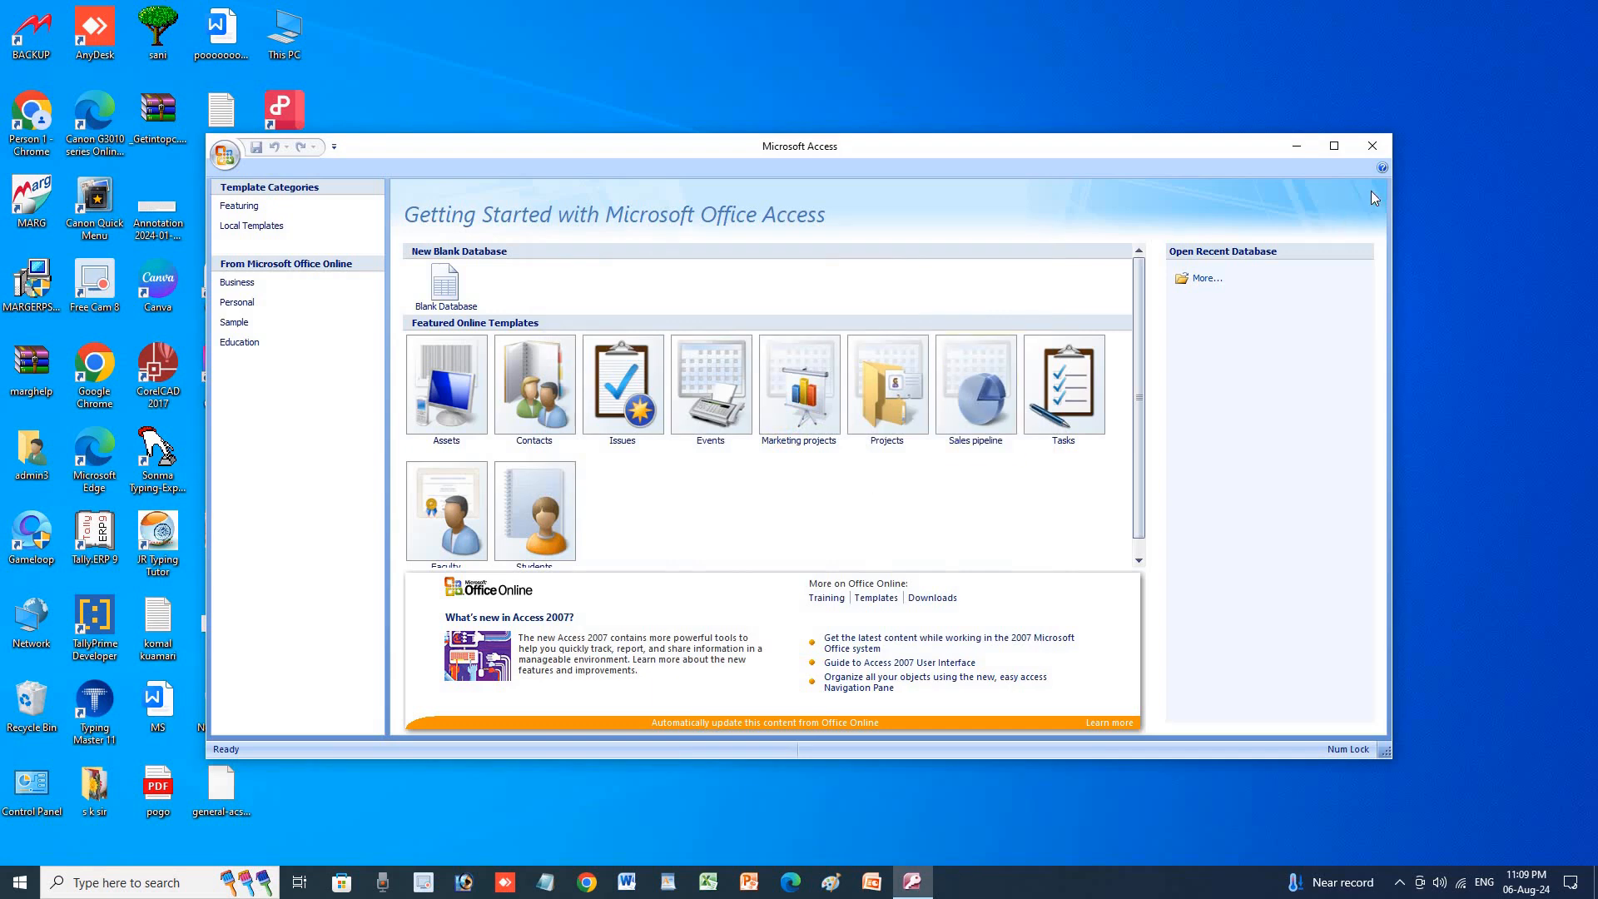
Maximize the Access 2007 window and choose Blank Database.
click(1340, 147)
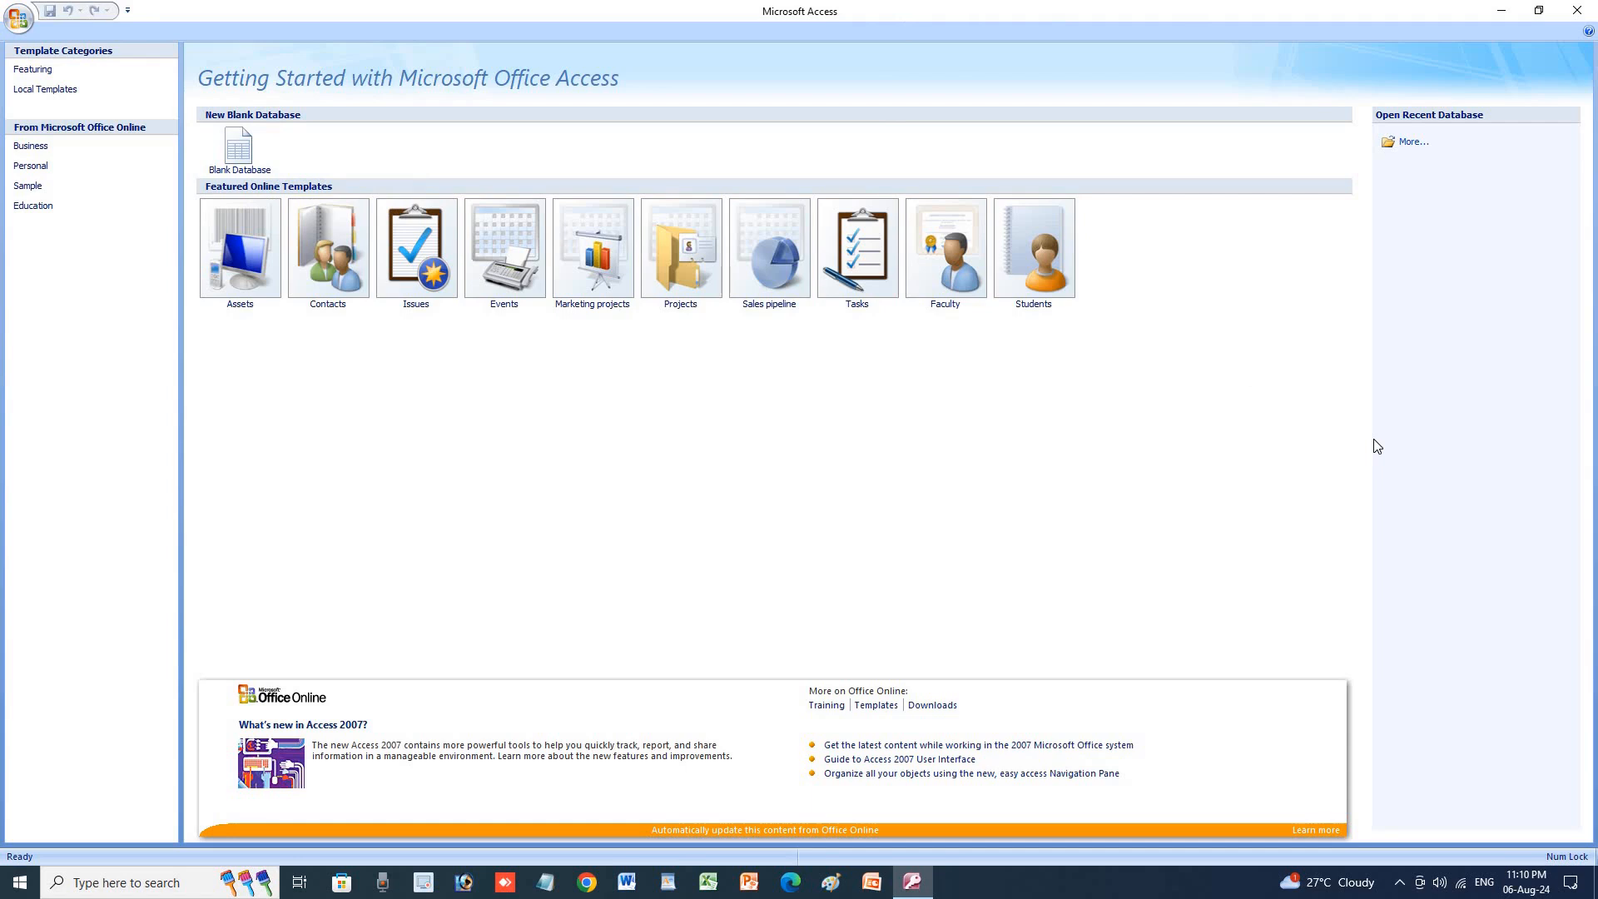
click(255, 133)
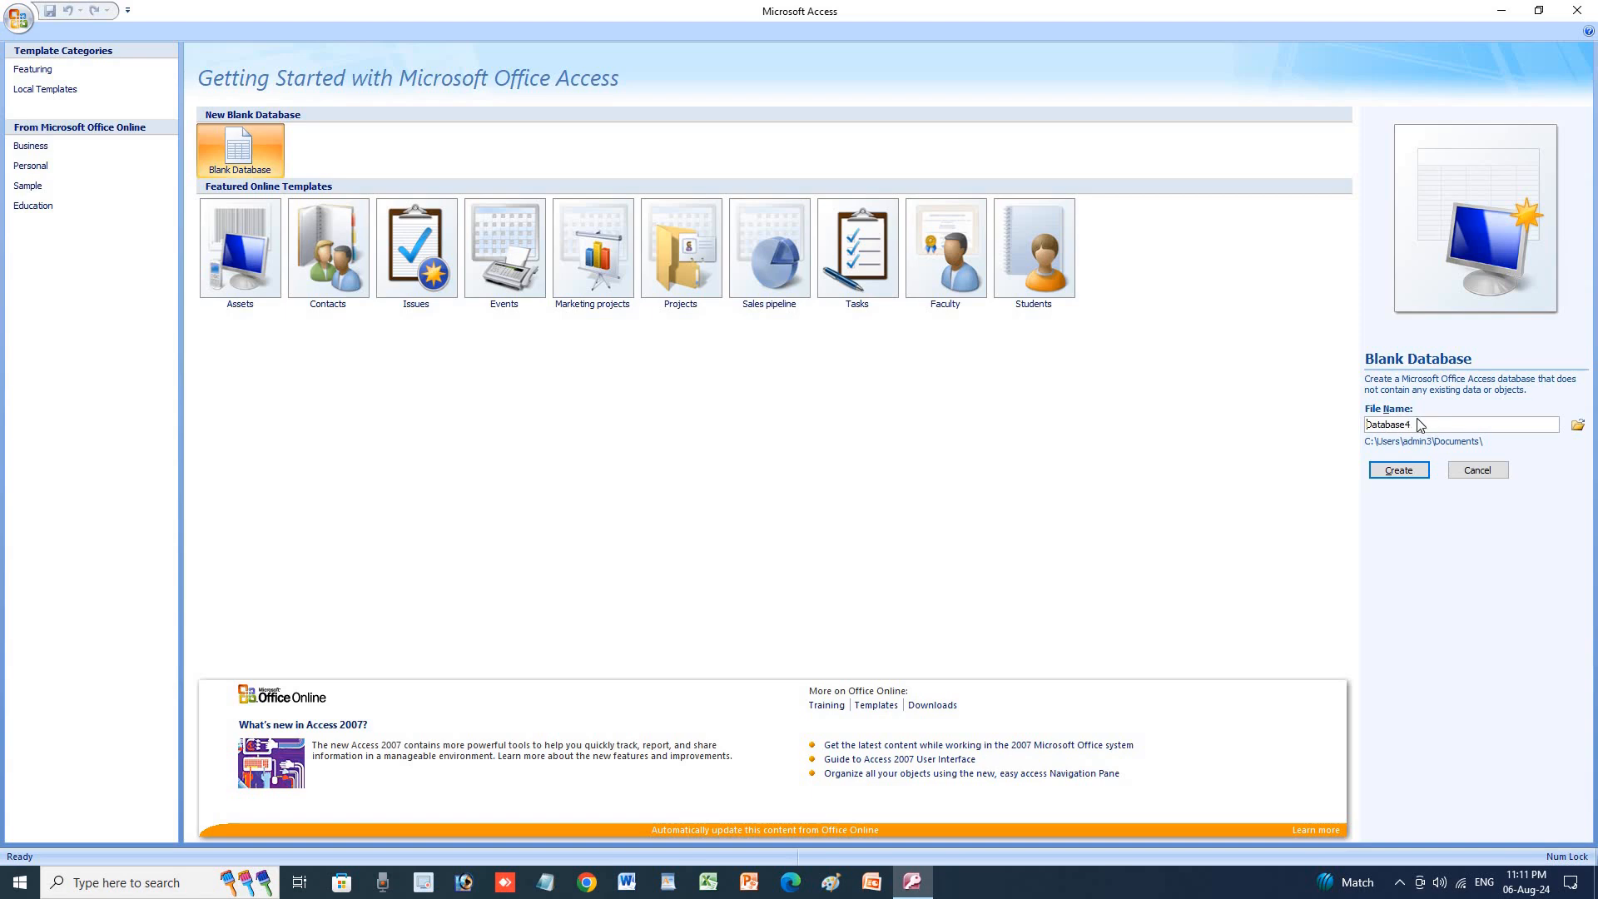
Create a blank database named 'suraj', then close Access 2007.
drag(1407, 424, 1356, 439)
text(suraj)
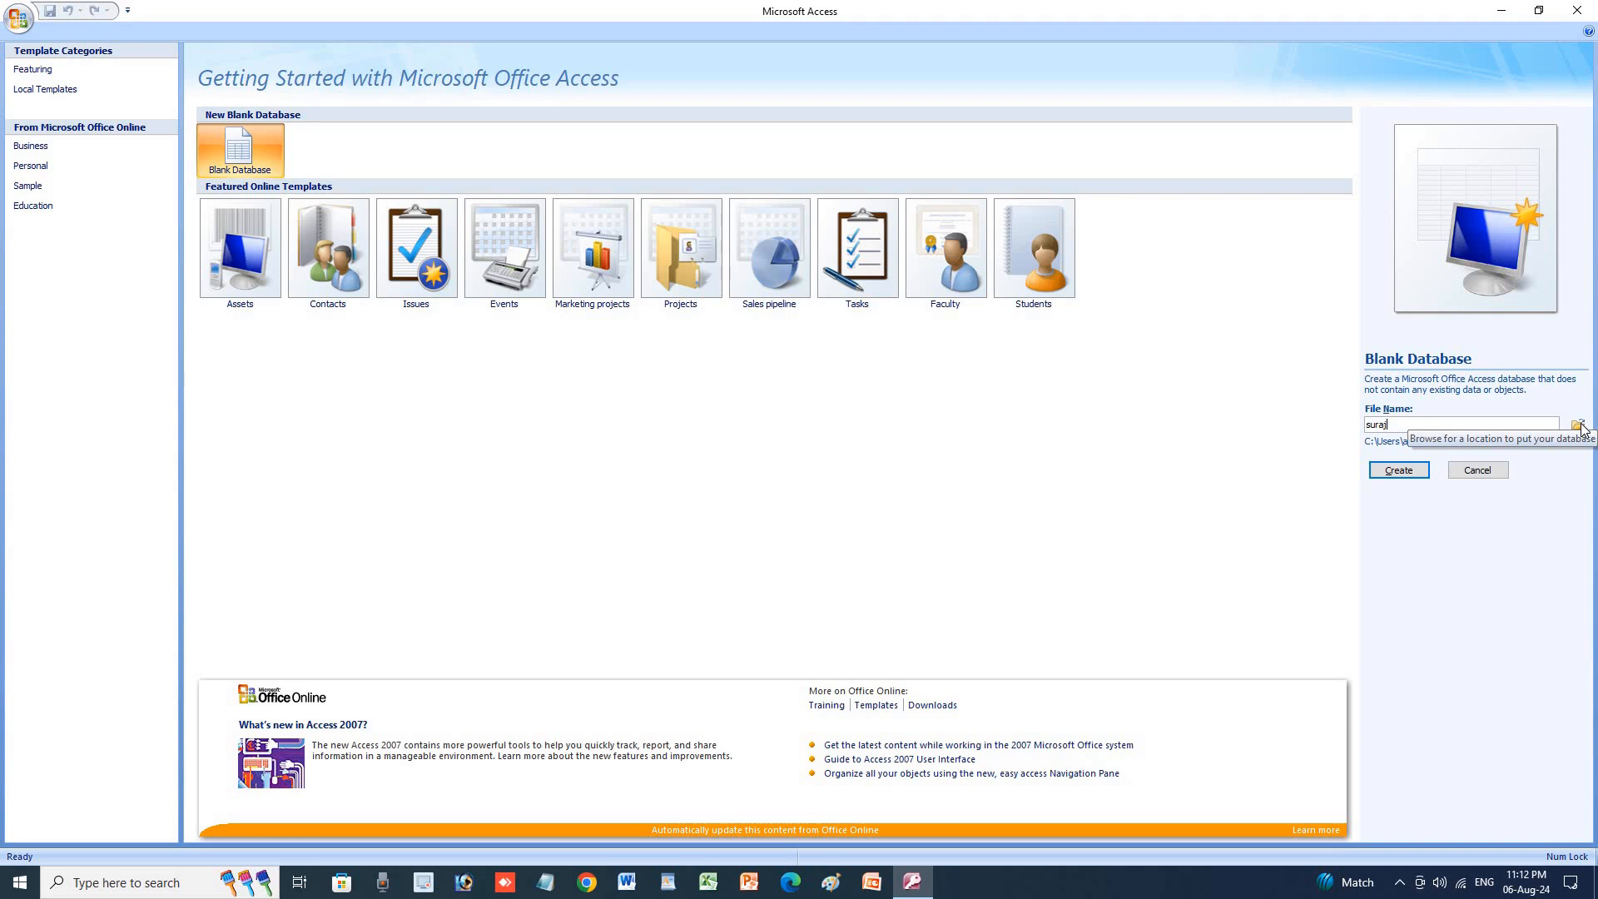
click(1399, 469)
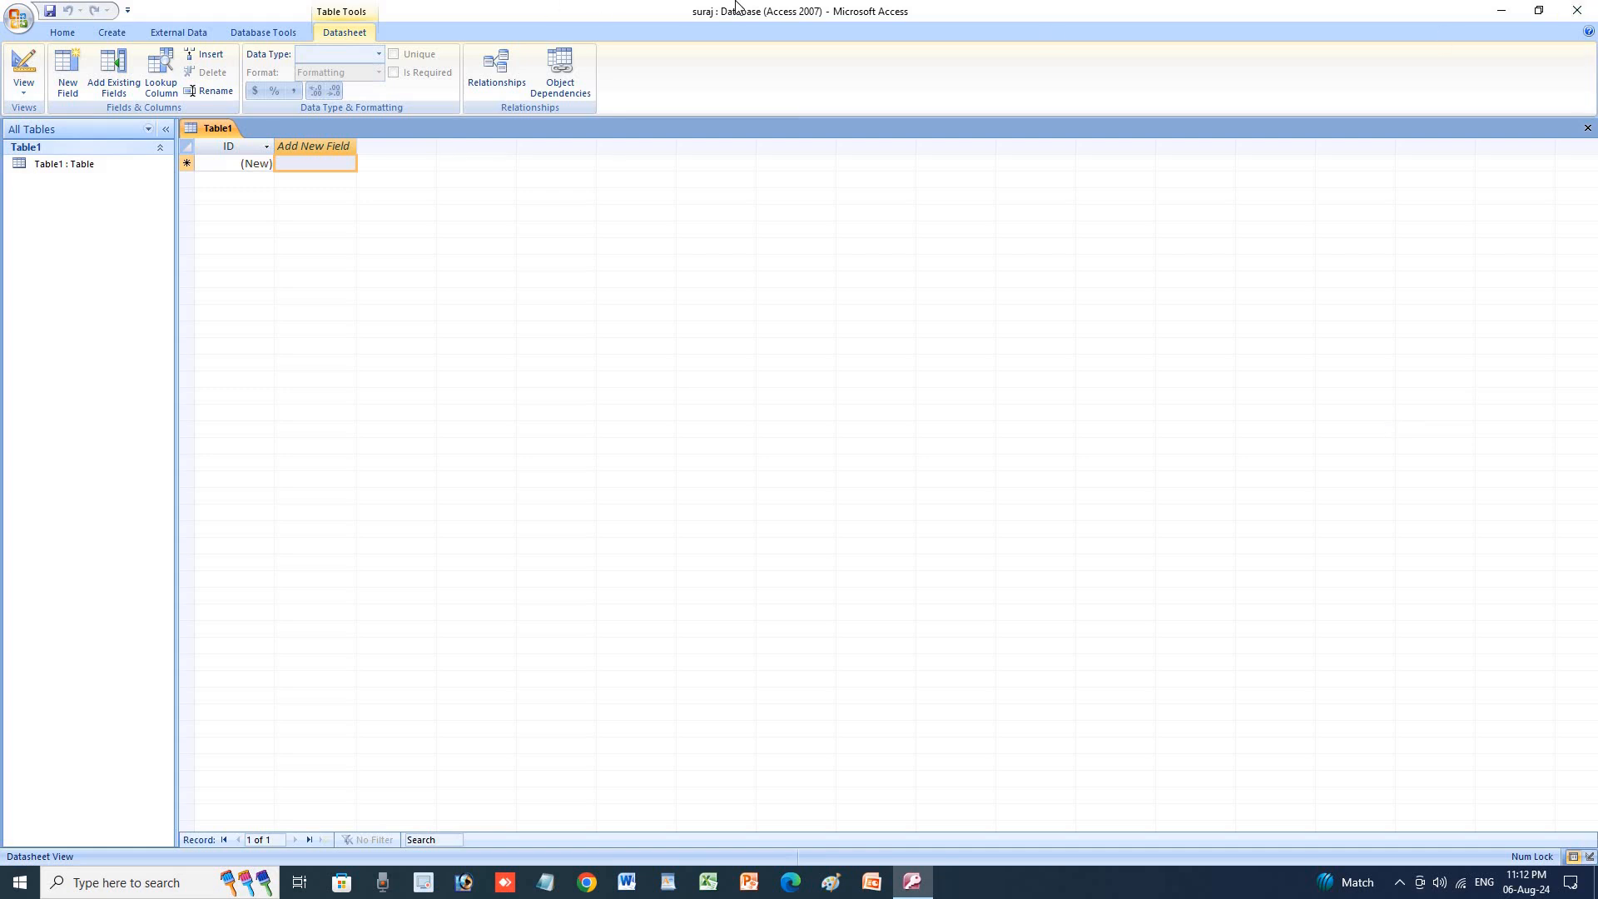
click(1577, 10)
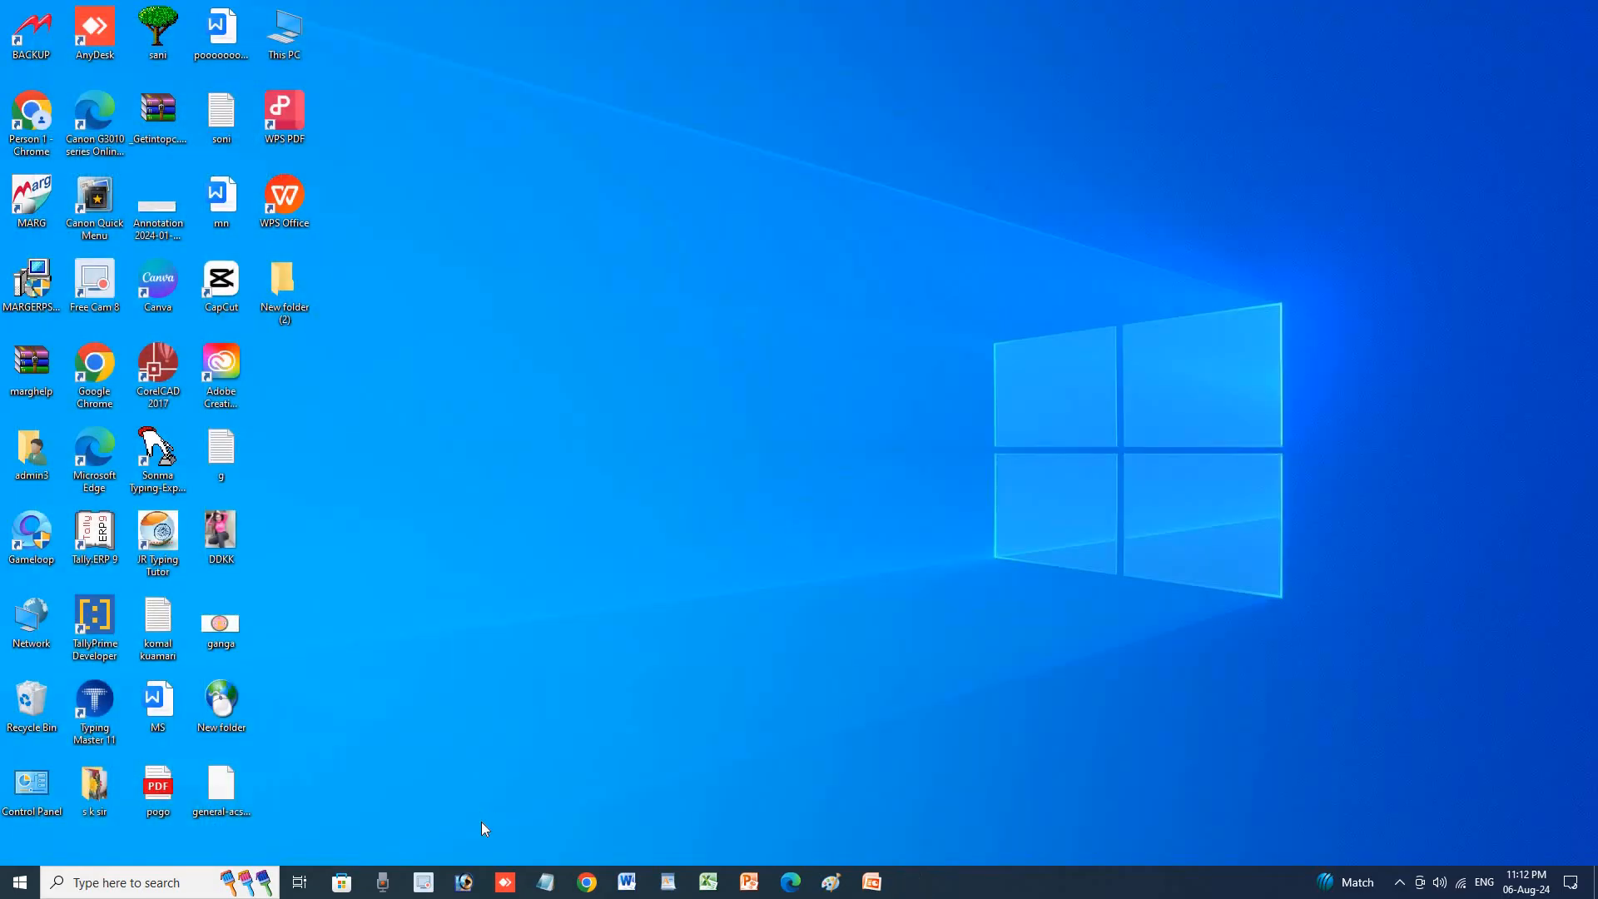
Launch Microsoft Access 2010 from the Start menu's Microsoft Office folder.
click(20, 883)
scroll(103, 673, down, 3)
scroll(102, 673, down, 8)
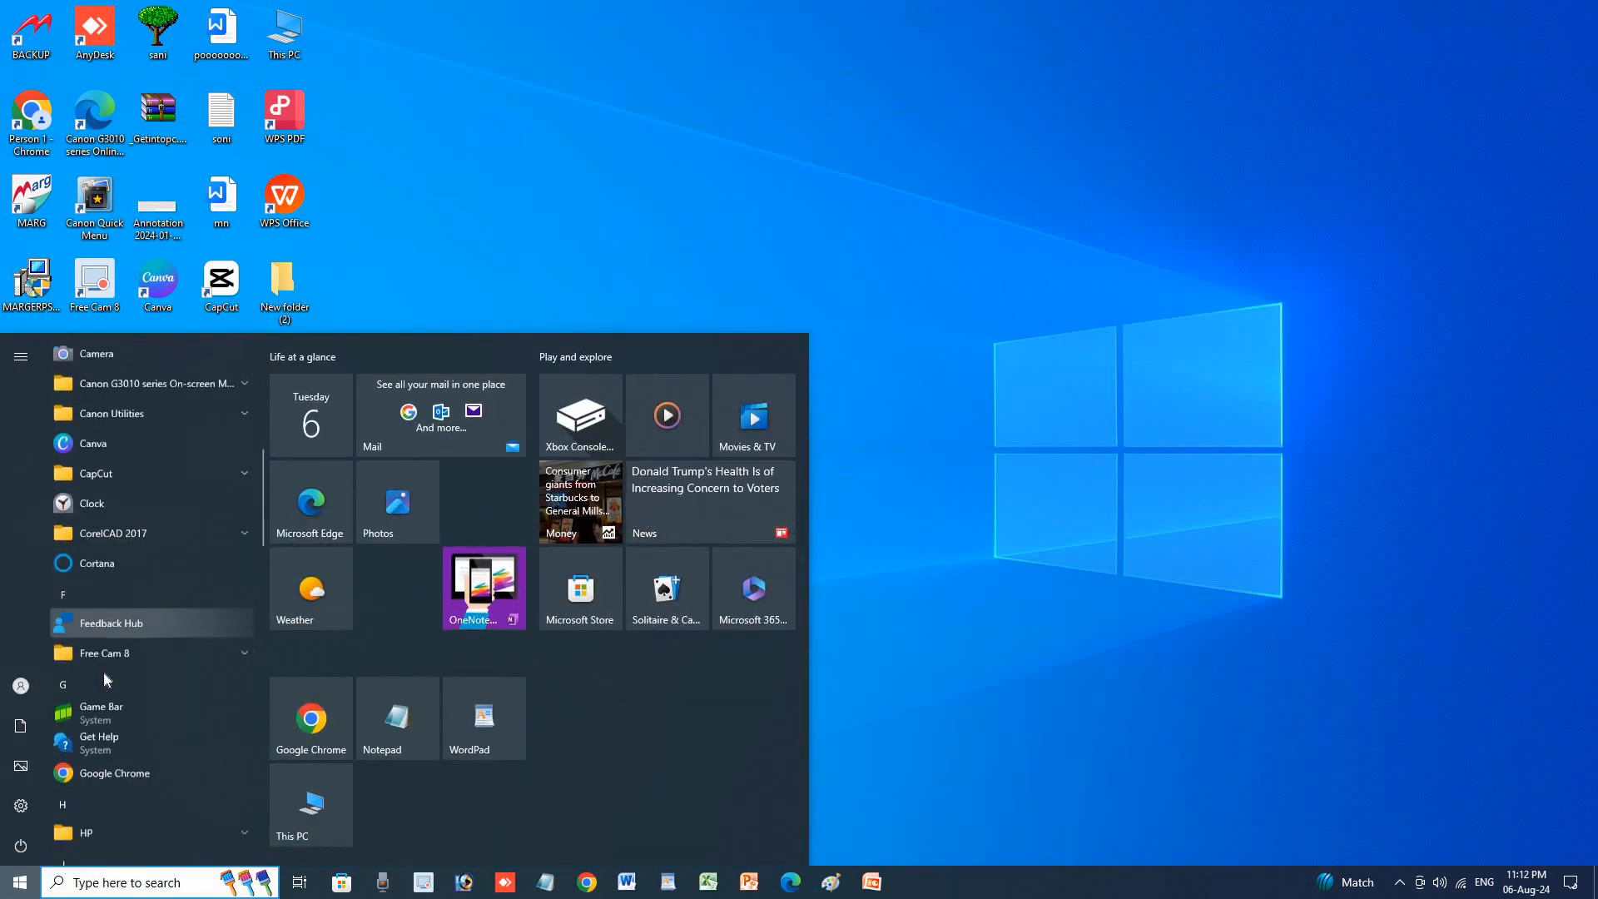
scroll(103, 673, down, 3)
click(114, 663)
scroll(183, 749, down, 3)
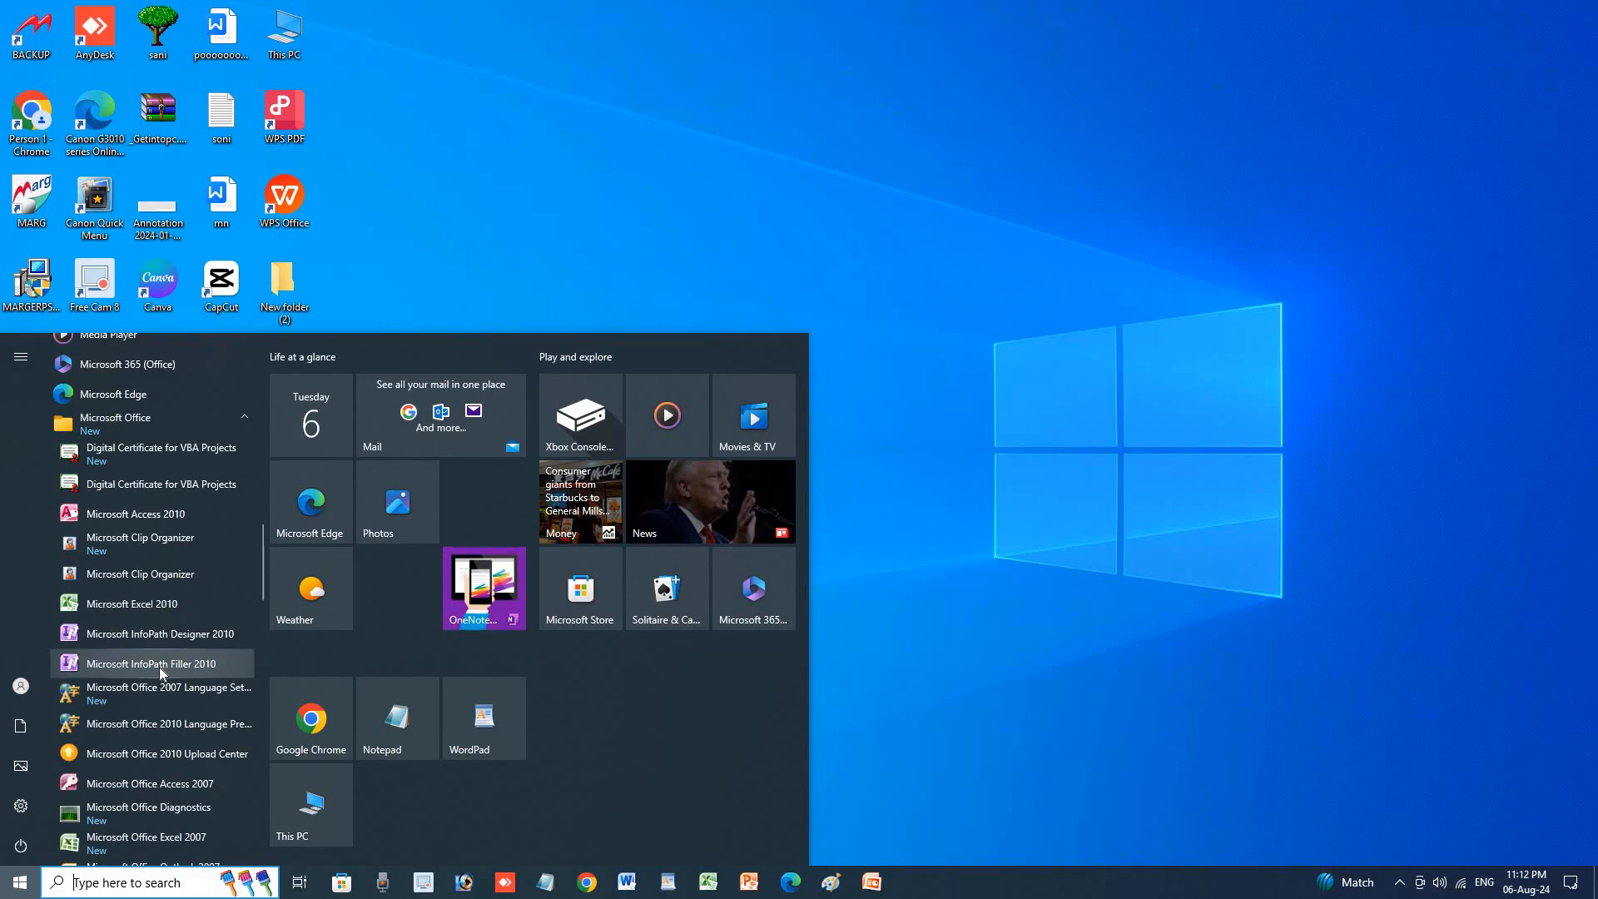
click(121, 514)
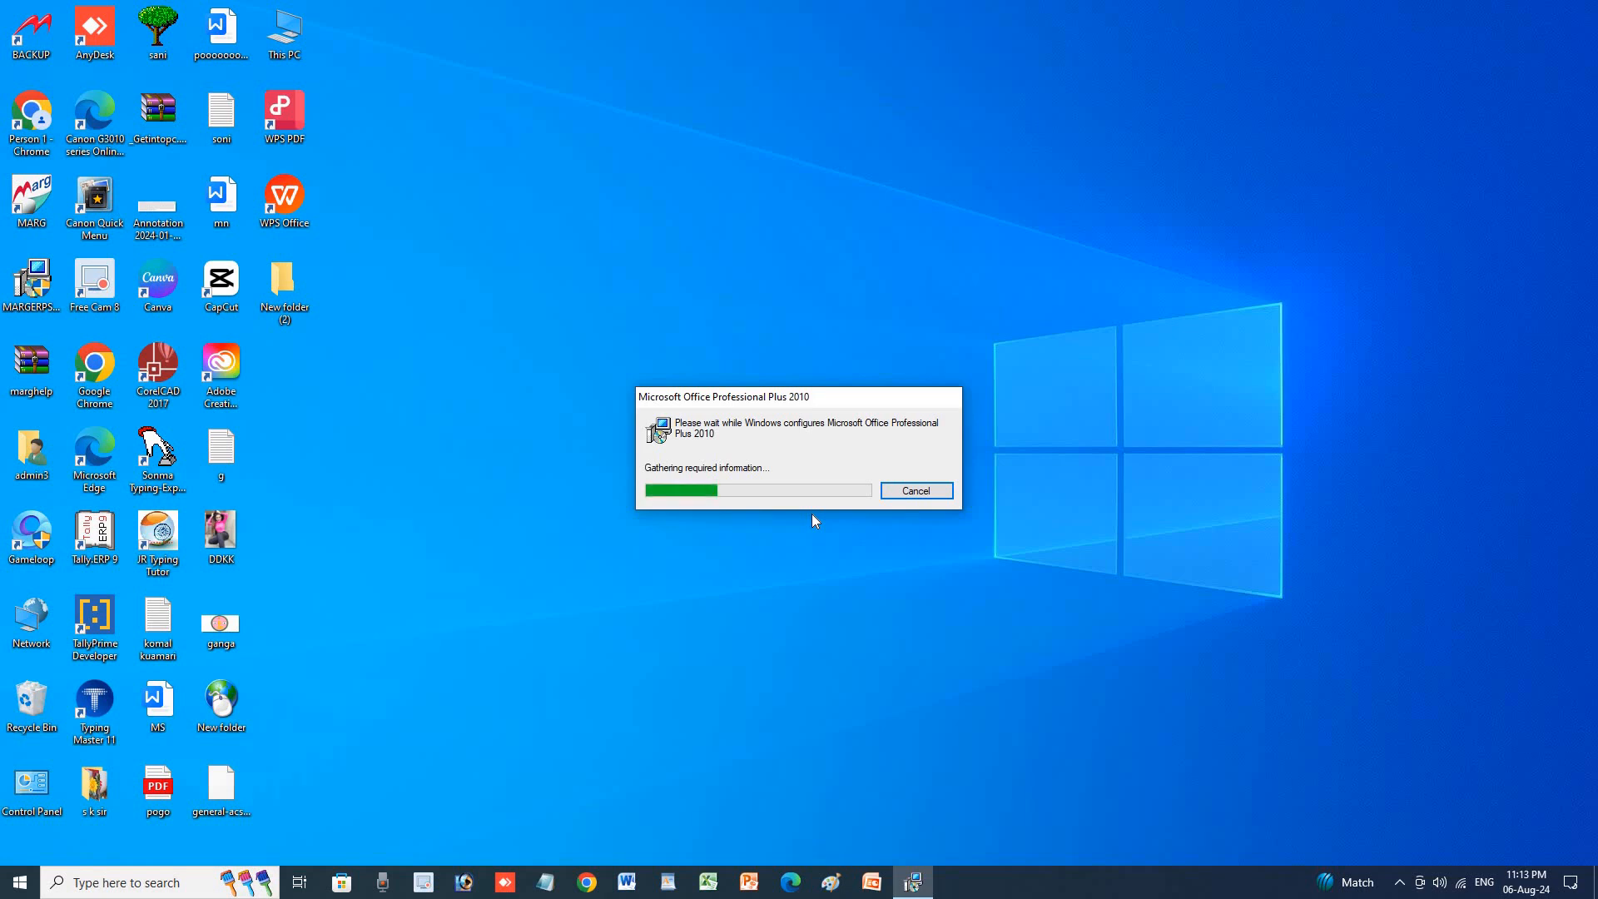
Refresh the desktop five times while Access 2010 finishes configuring.
right_click(935, 196)
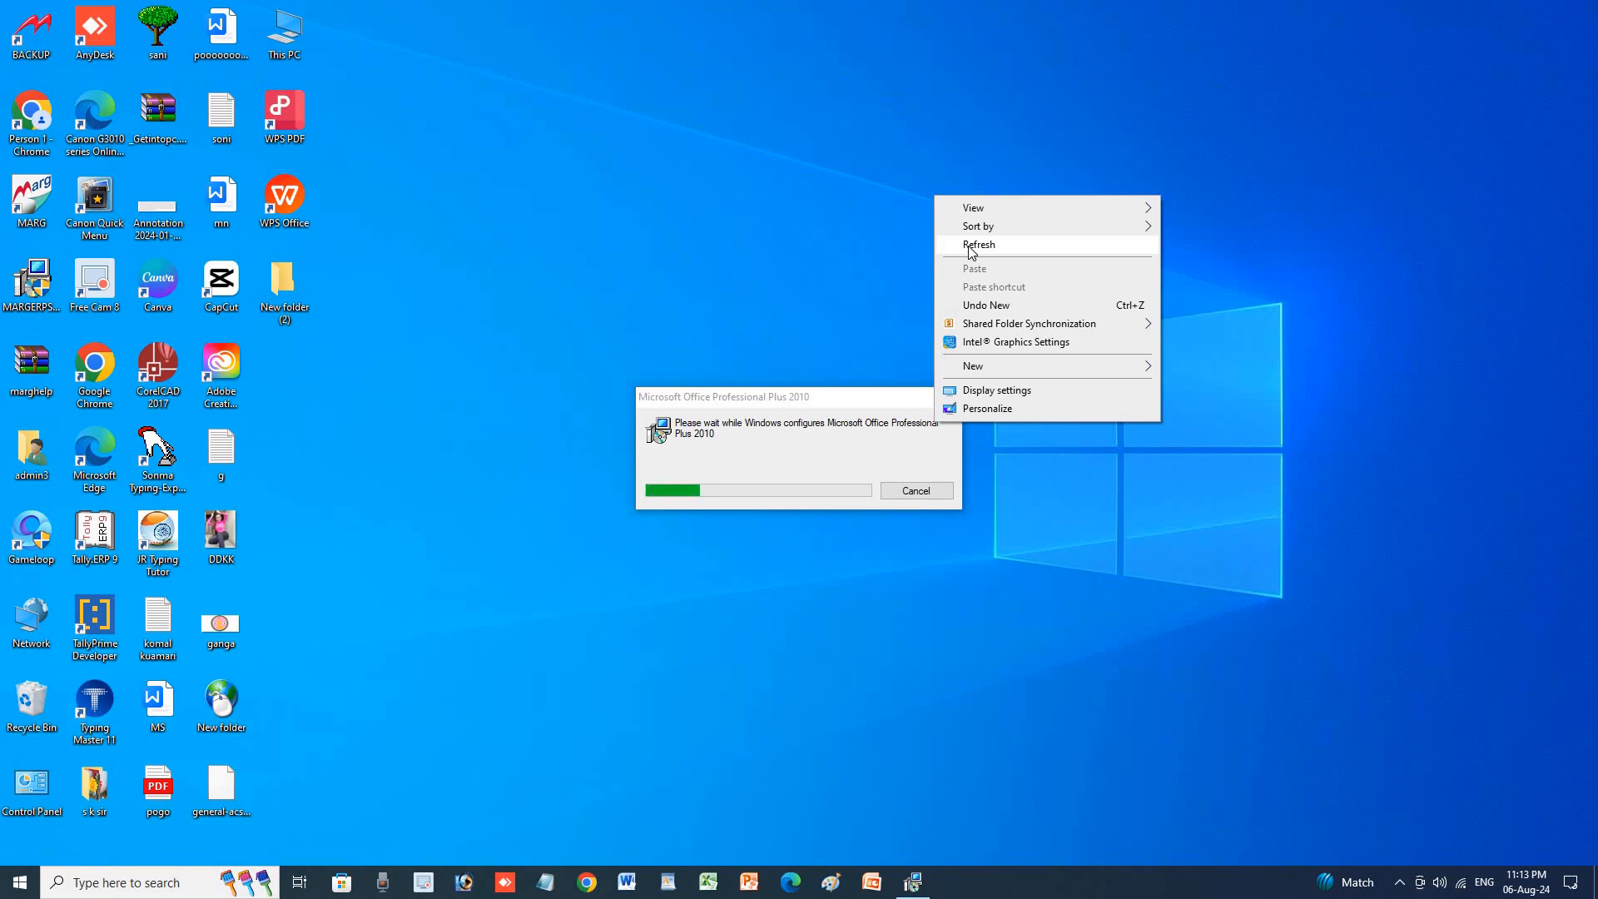
click(970, 248)
right_click(899, 178)
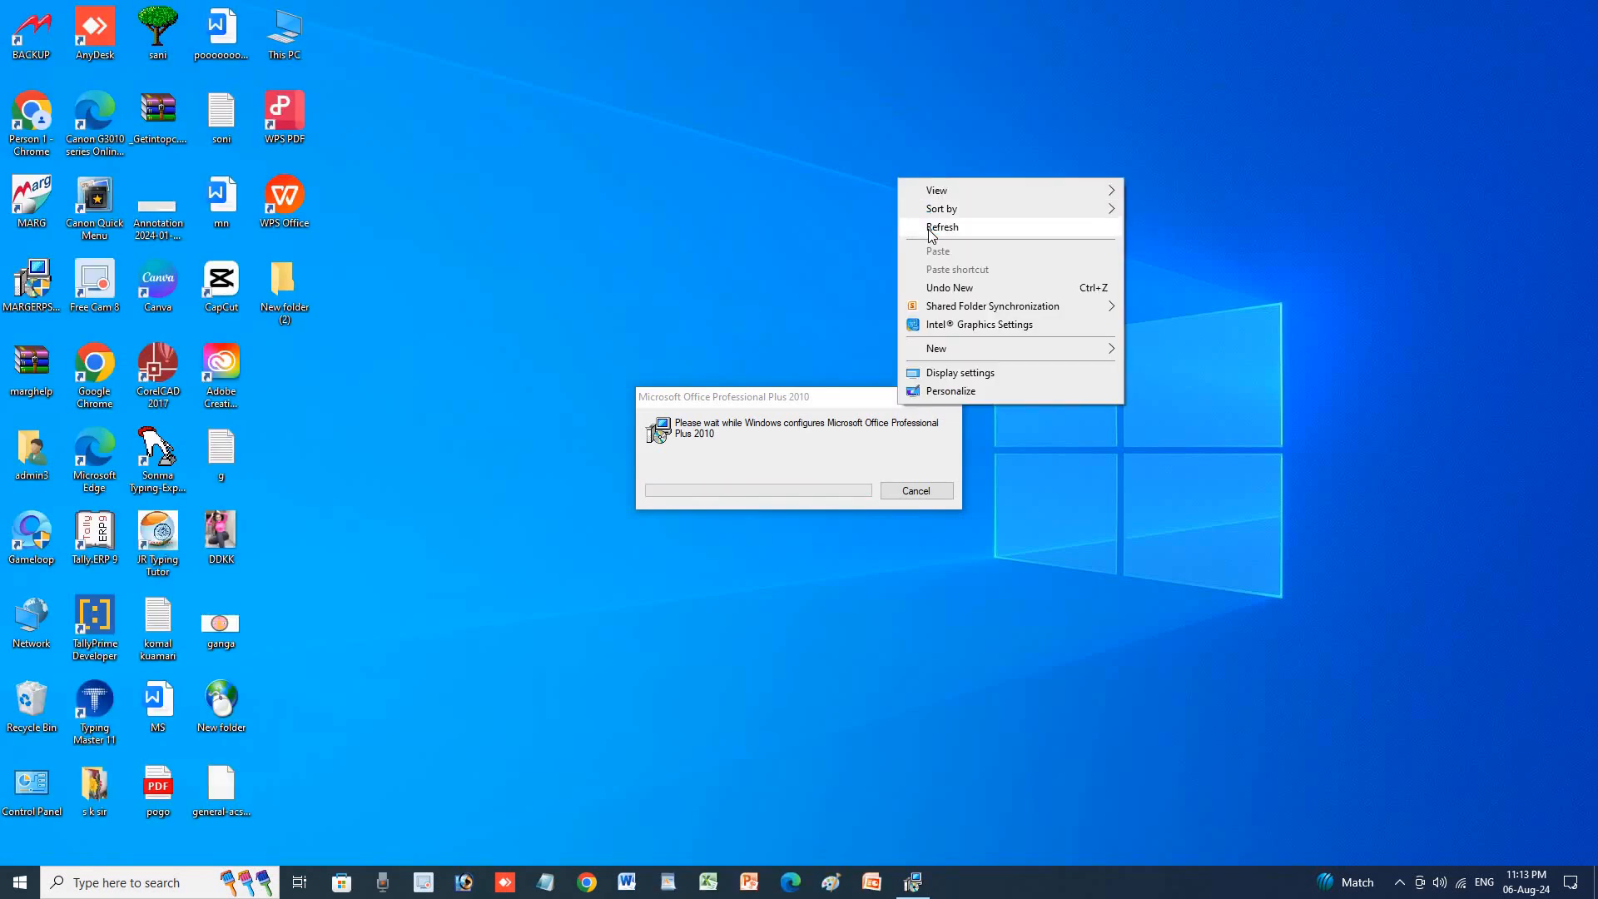
click(930, 235)
right_click(895, 194)
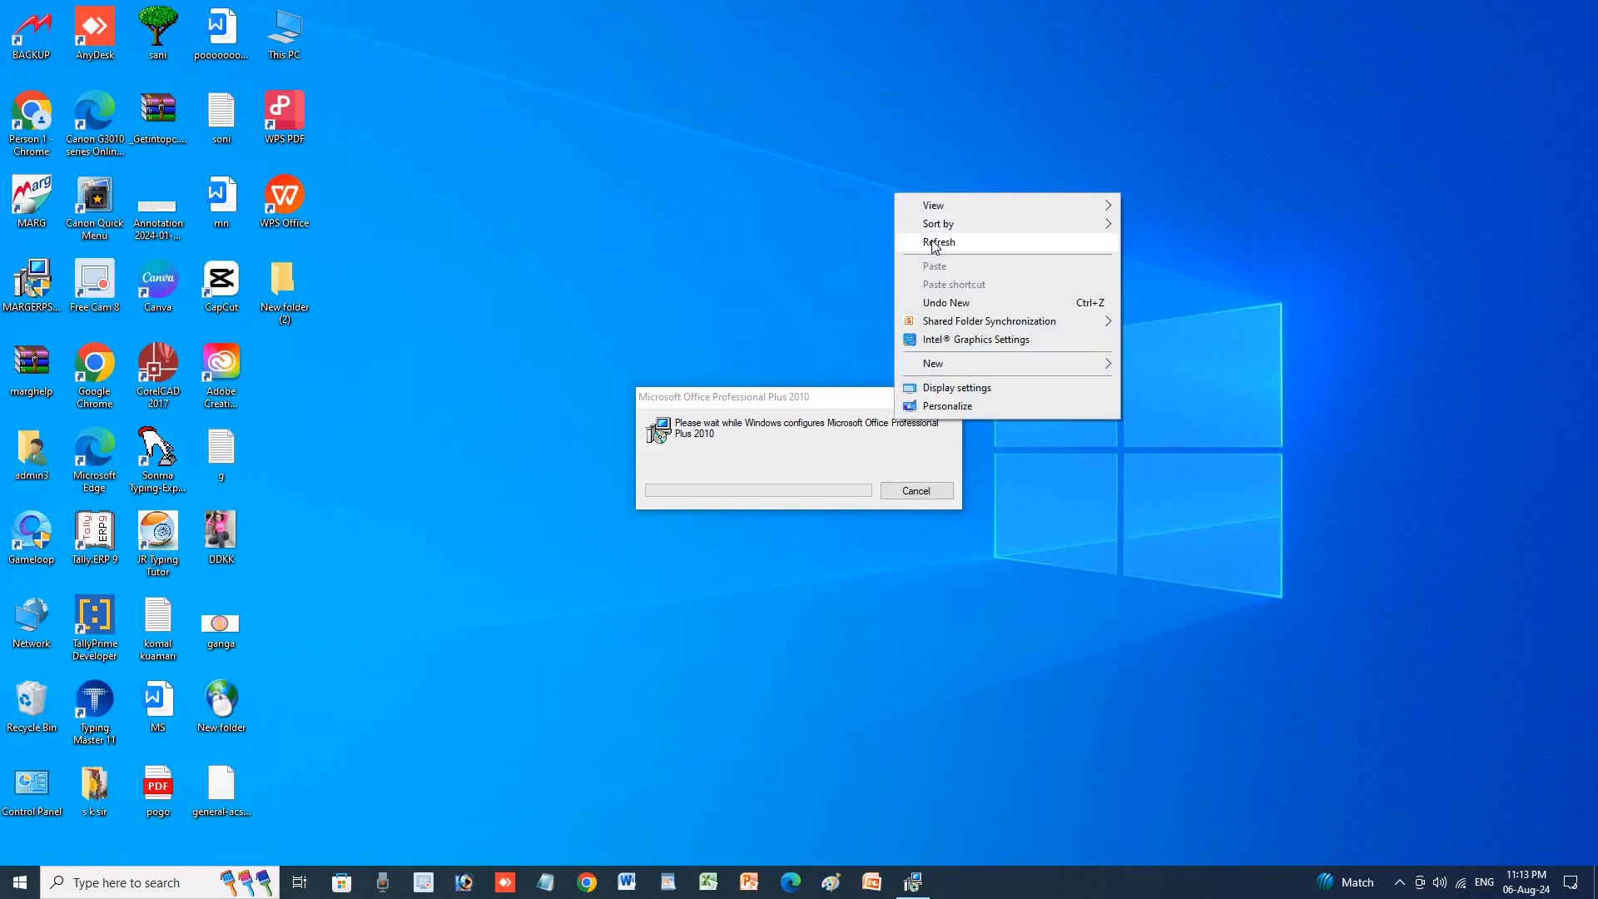
click(935, 243)
right_click(923, 199)
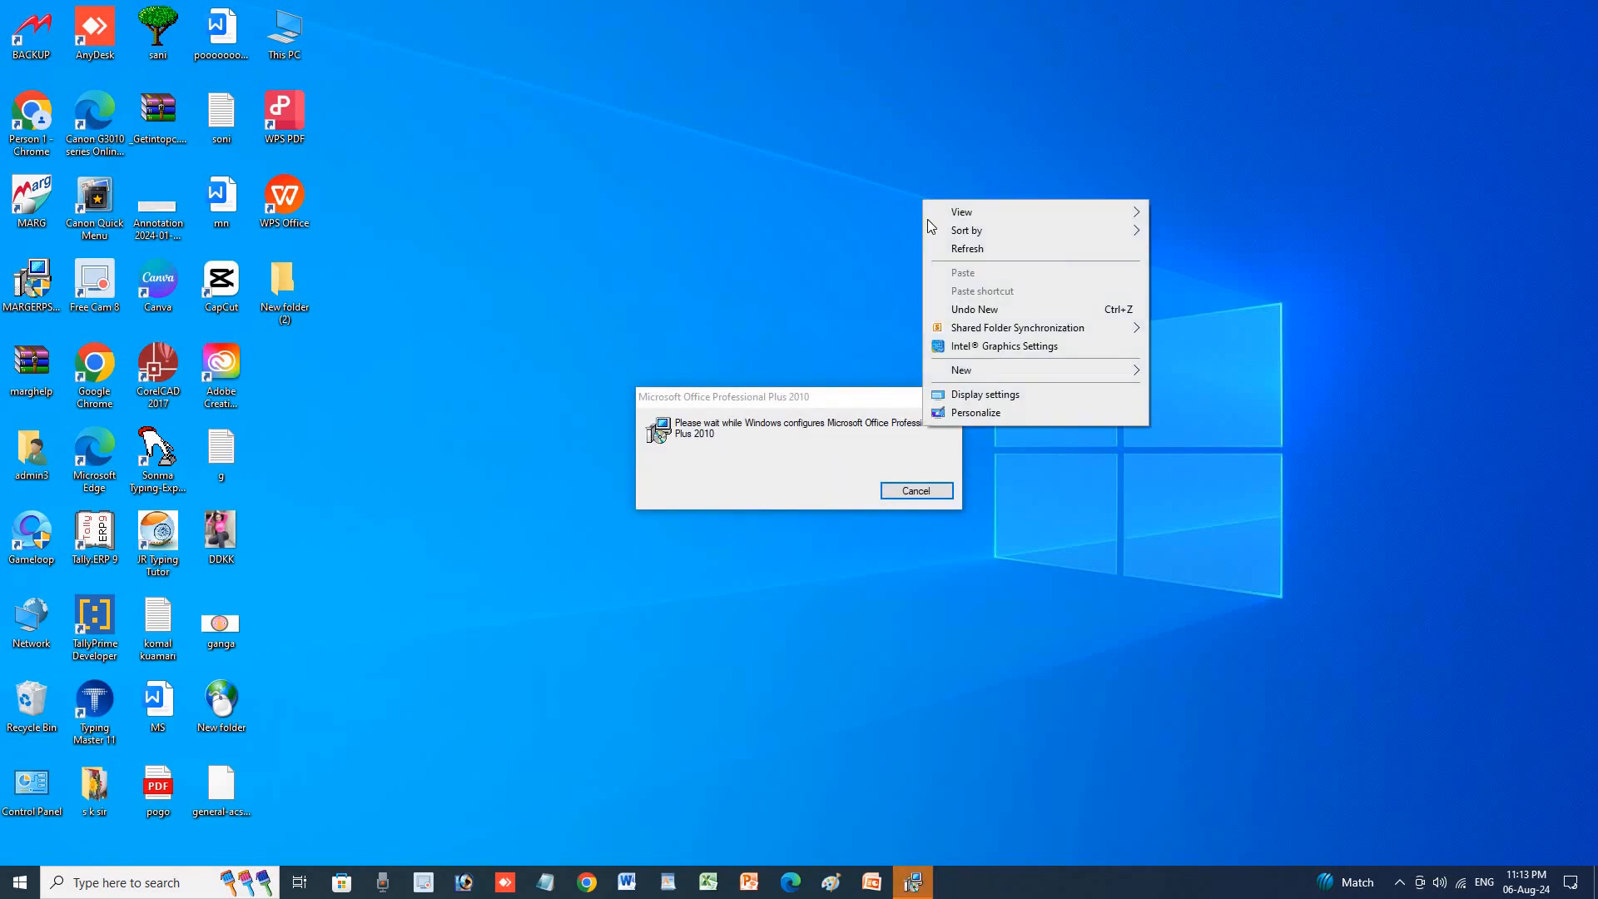
click(973, 249)
right_click(937, 167)
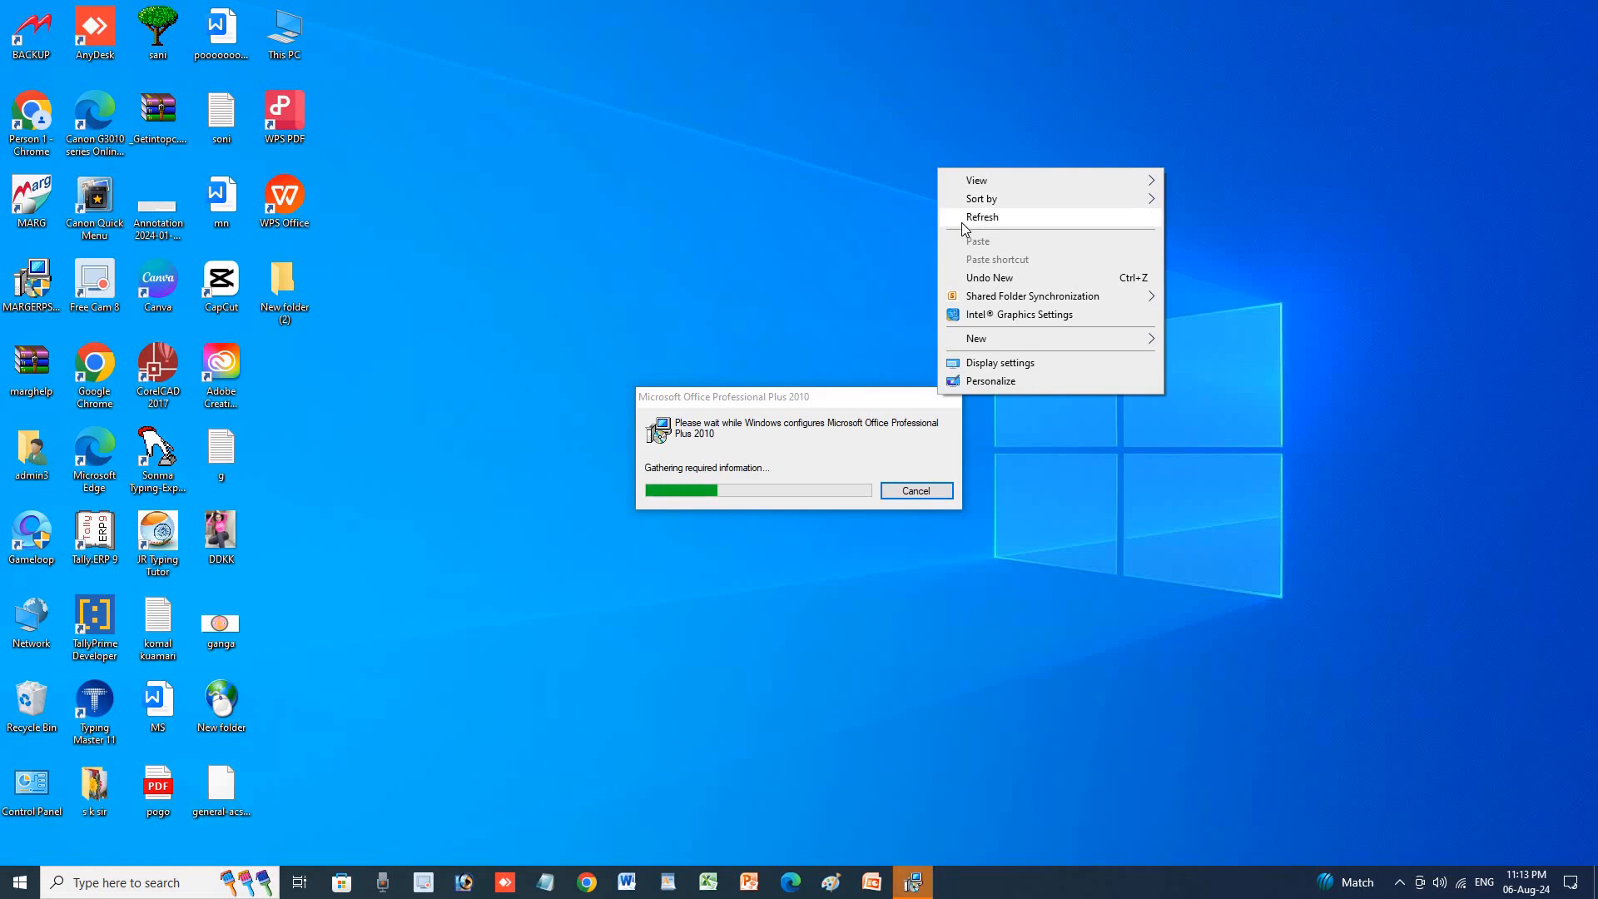
click(962, 223)
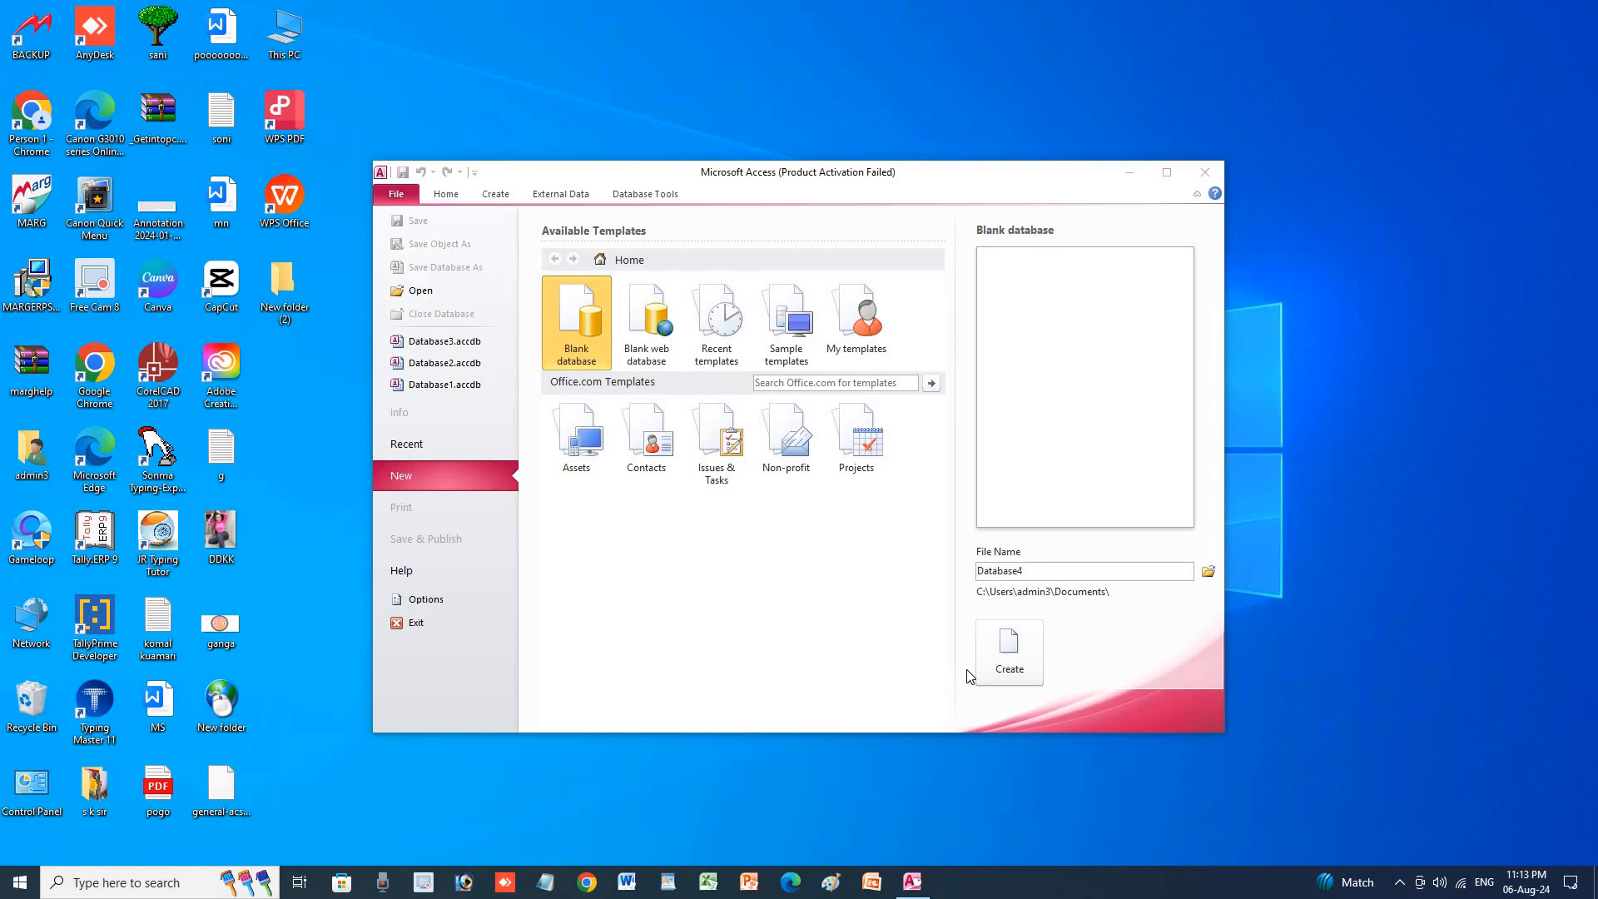
Maximize the Access 2010 window and close the Office Activation Wizard warning.
click(1167, 172)
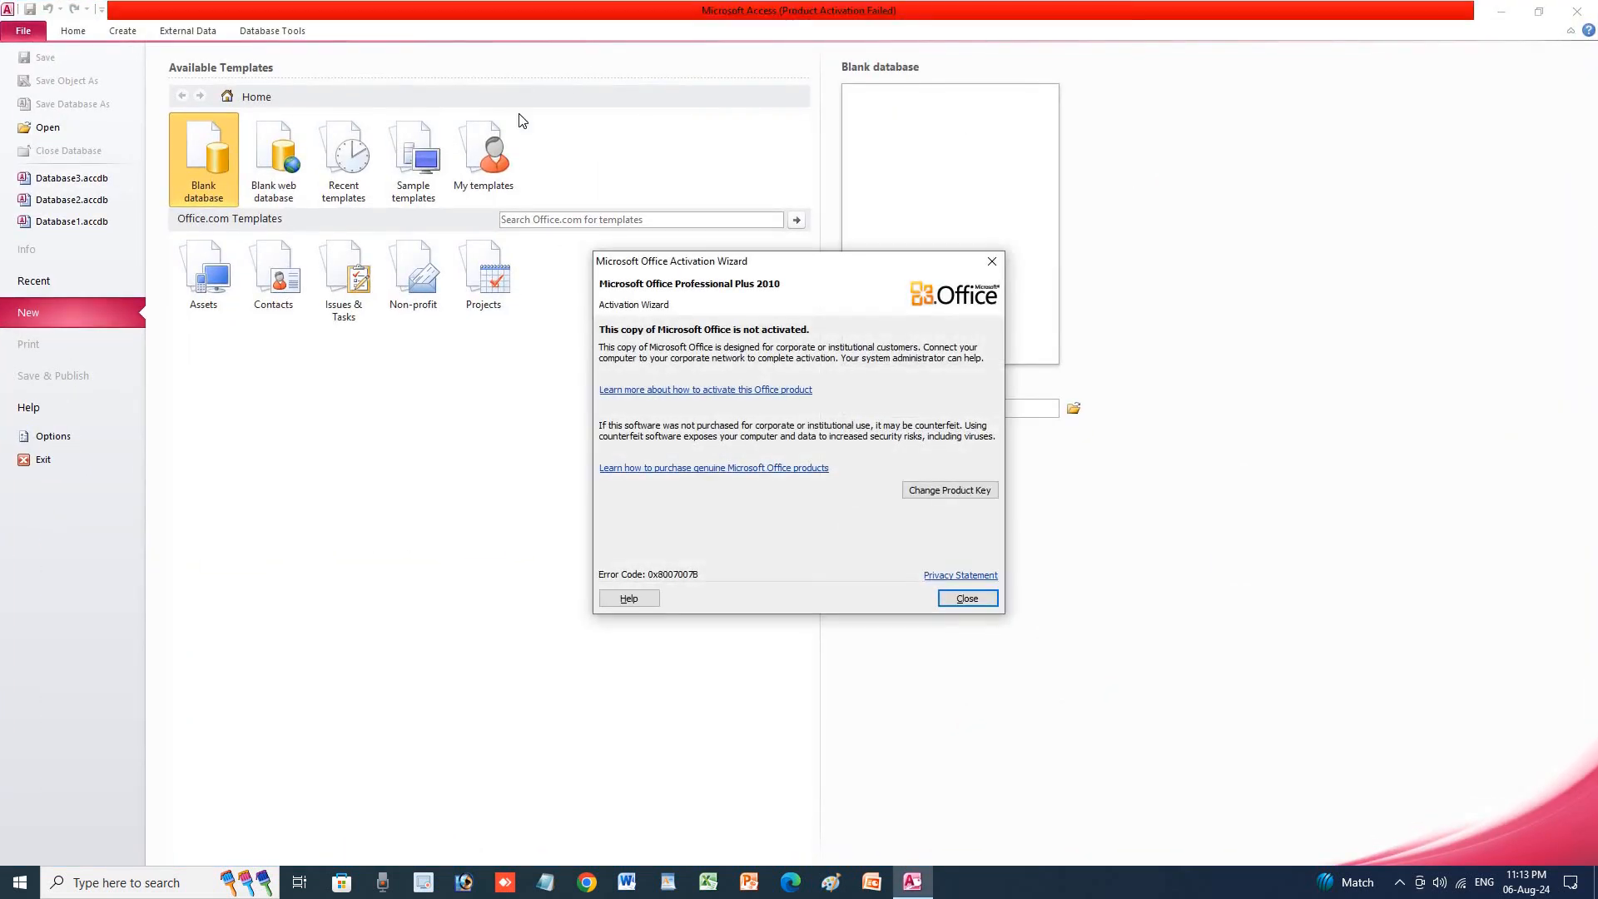
click(990, 265)
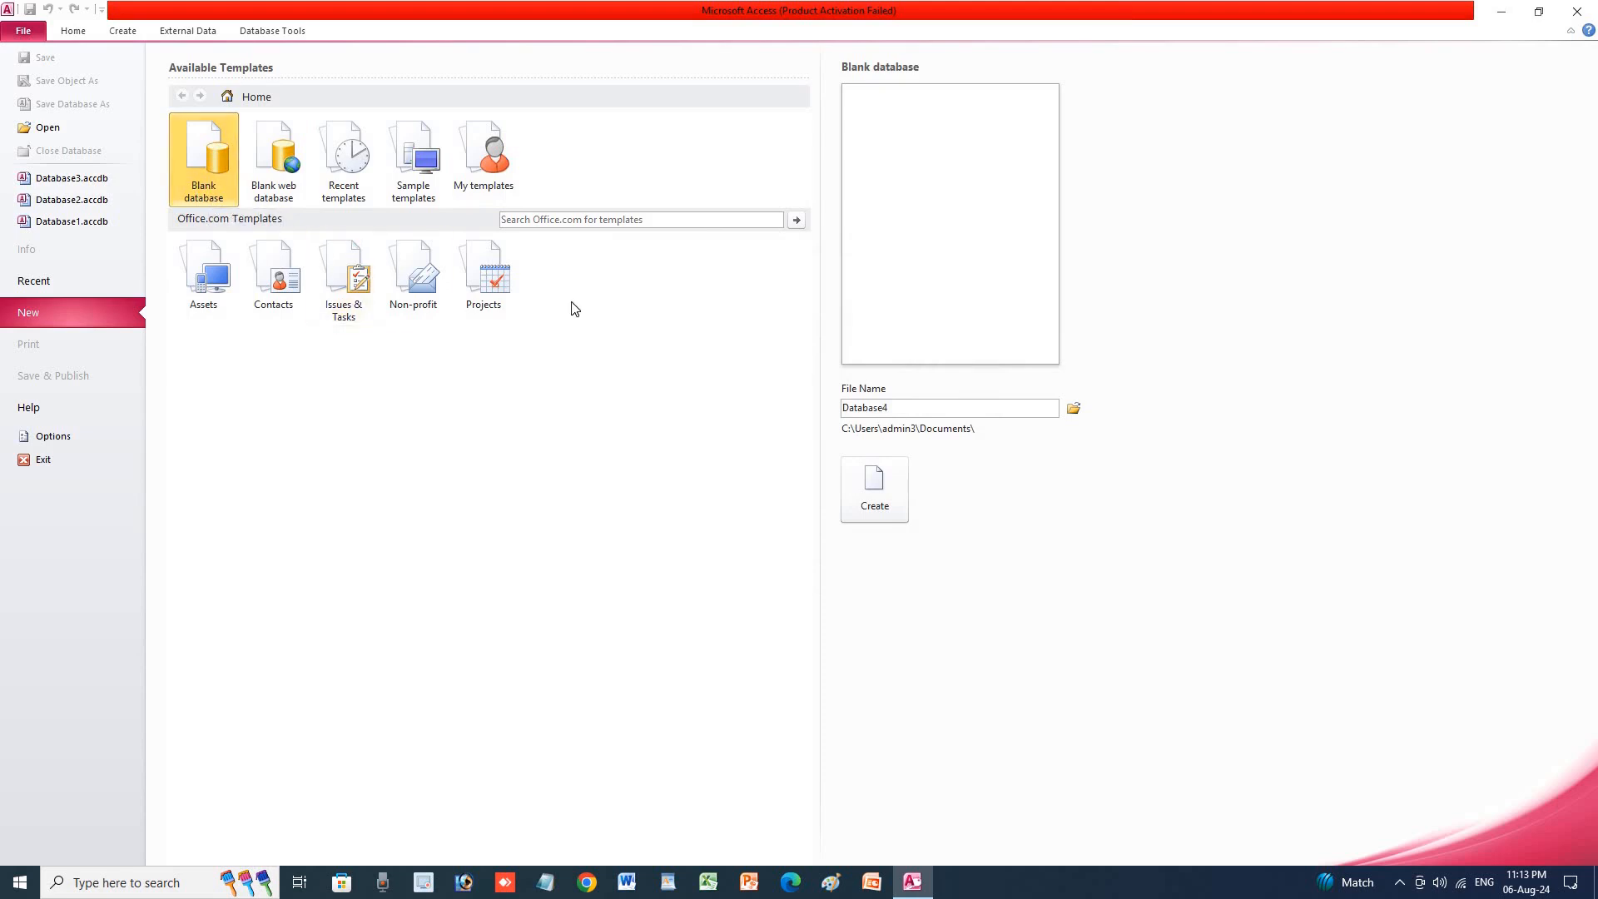
Replace the default file name with 'sonu' and create the blank database.
double_click(903, 413)
drag(896, 411, 831, 416)
text(sonu)
click(868, 500)
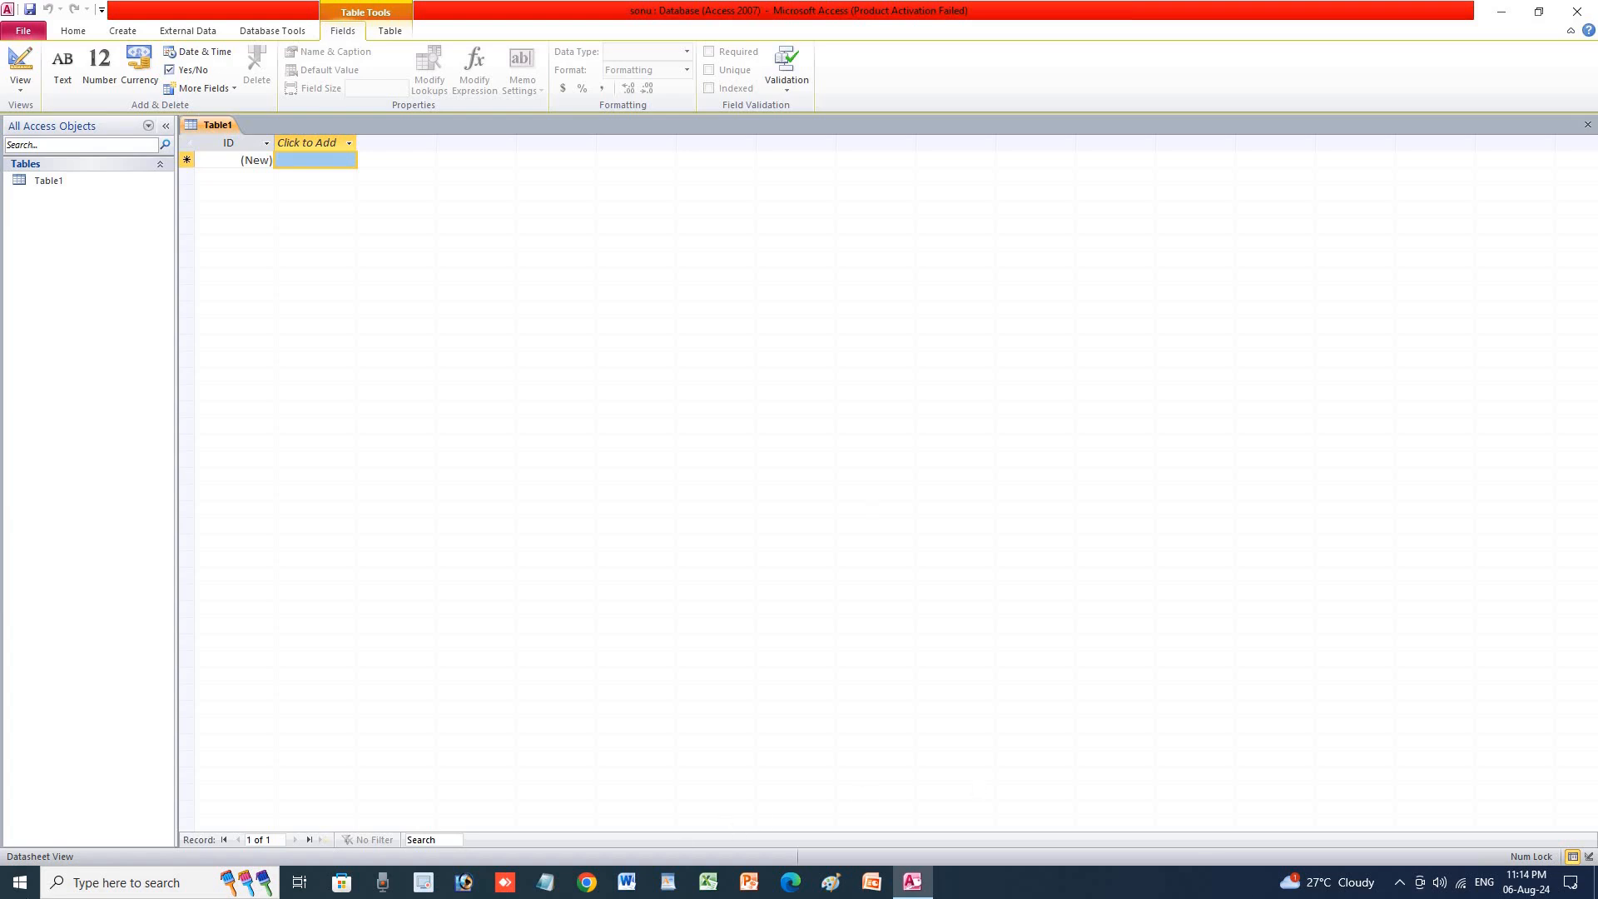
Expand the Start menu's Microsoft Office folder to list the Office 2007 and 2010 programs.
click(20, 883)
scroll(145, 729, down, 4)
scroll(146, 732, down, 10)
scroll(147, 752, down, 3)
click(116, 427)
scroll(171, 692, down, 5)
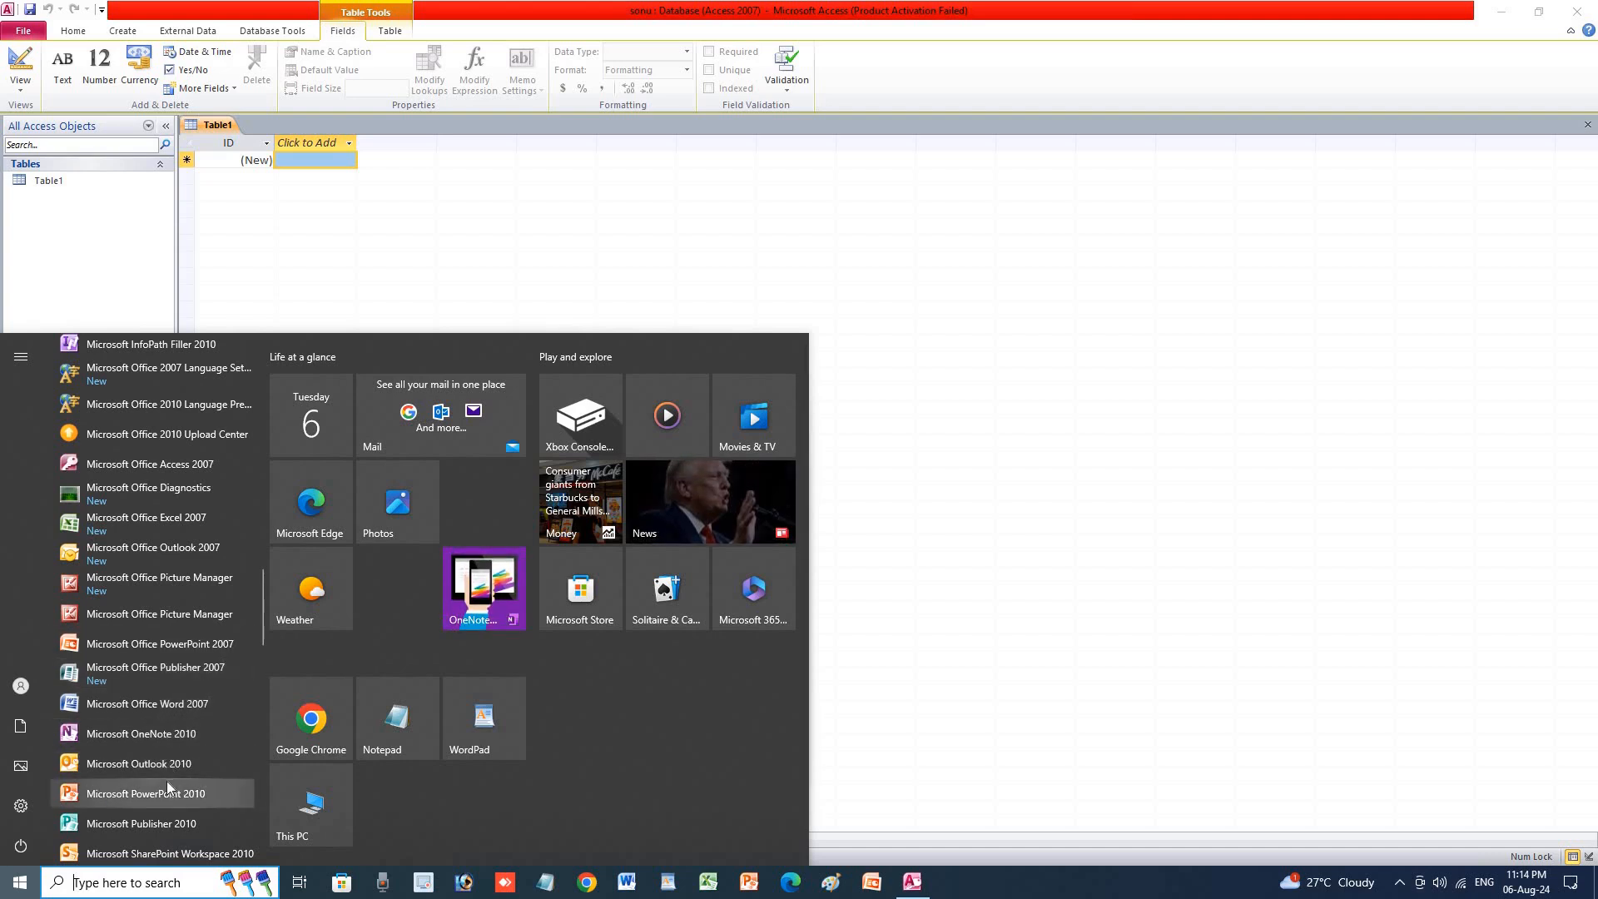
scroll(167, 783, down, 3)
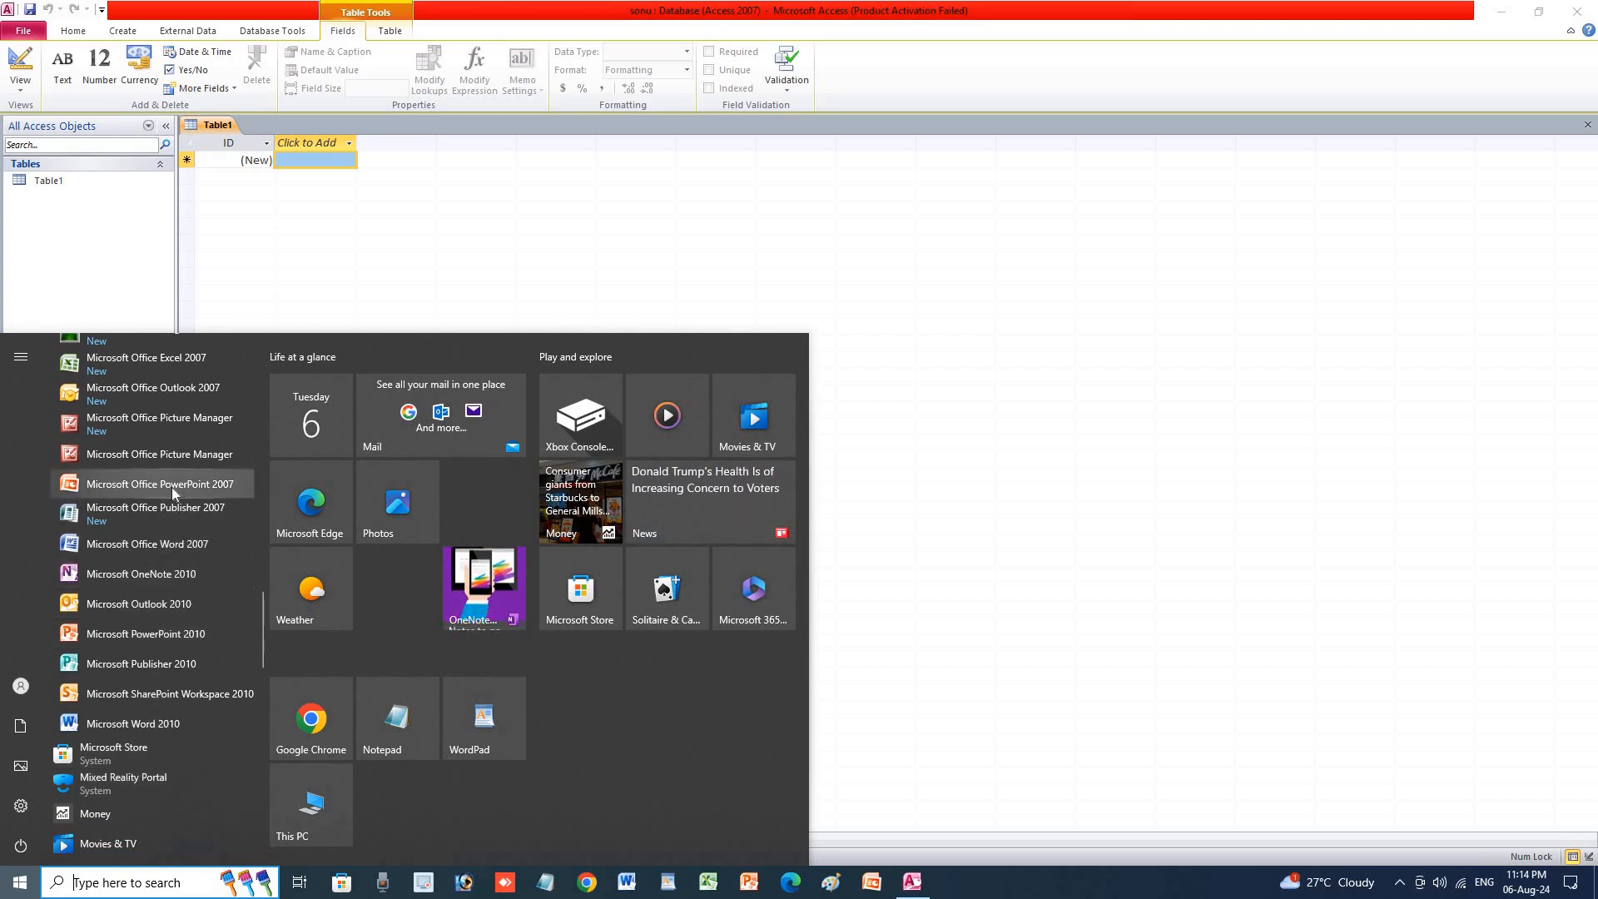
scroll(171, 488, up, 2)
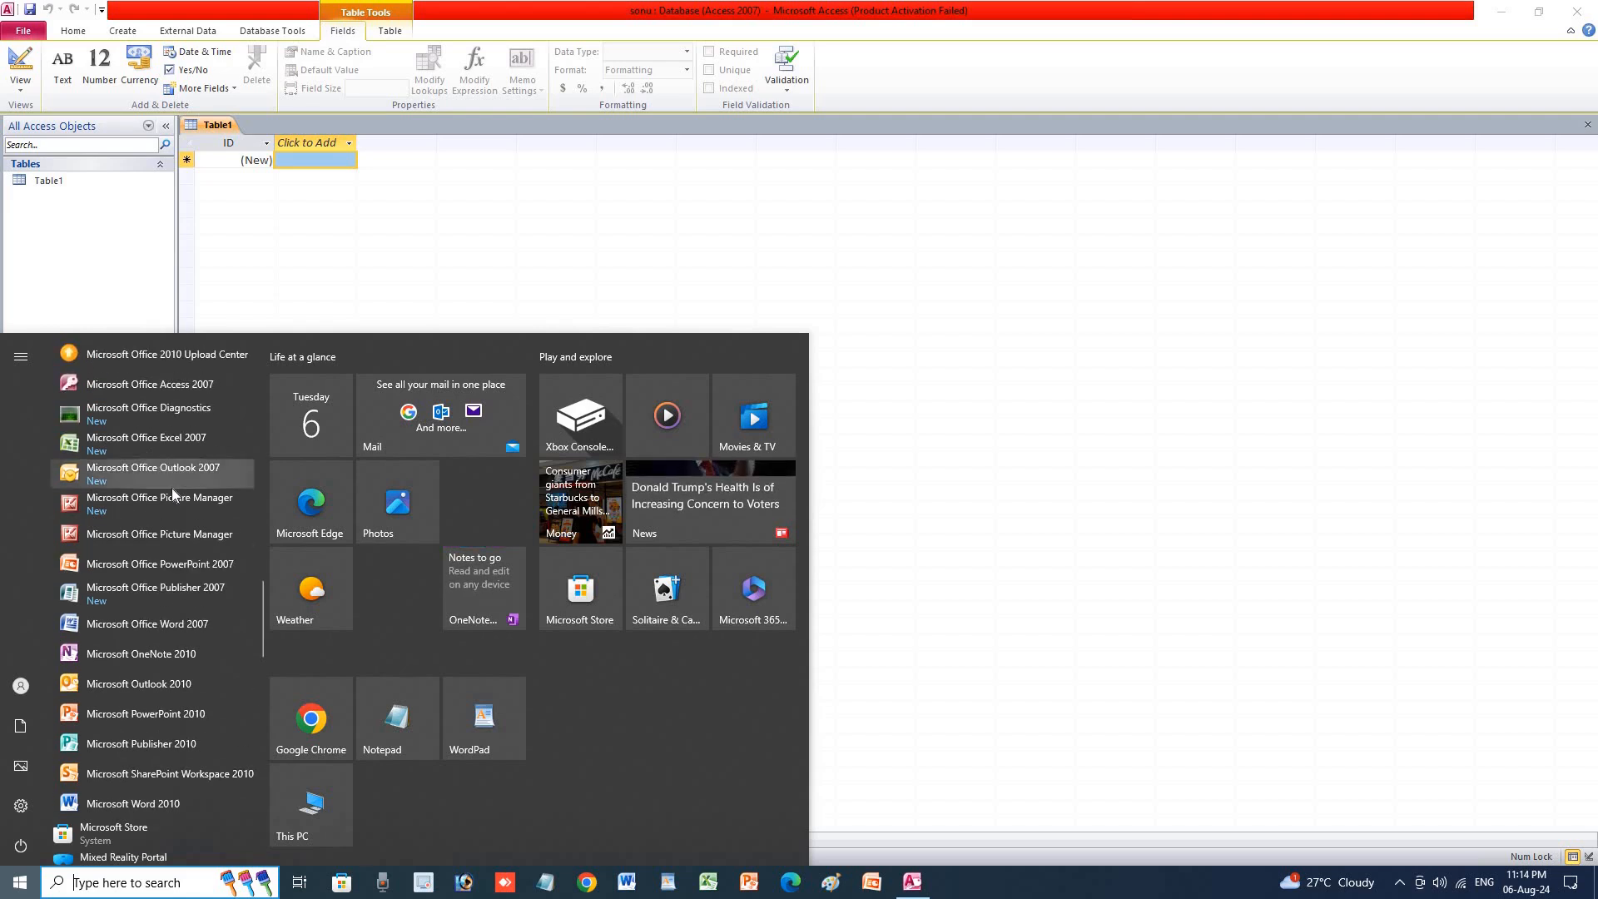
Launch Access 2007, close the Access 2010 database window, and refresh the desktop.
click(133, 386)
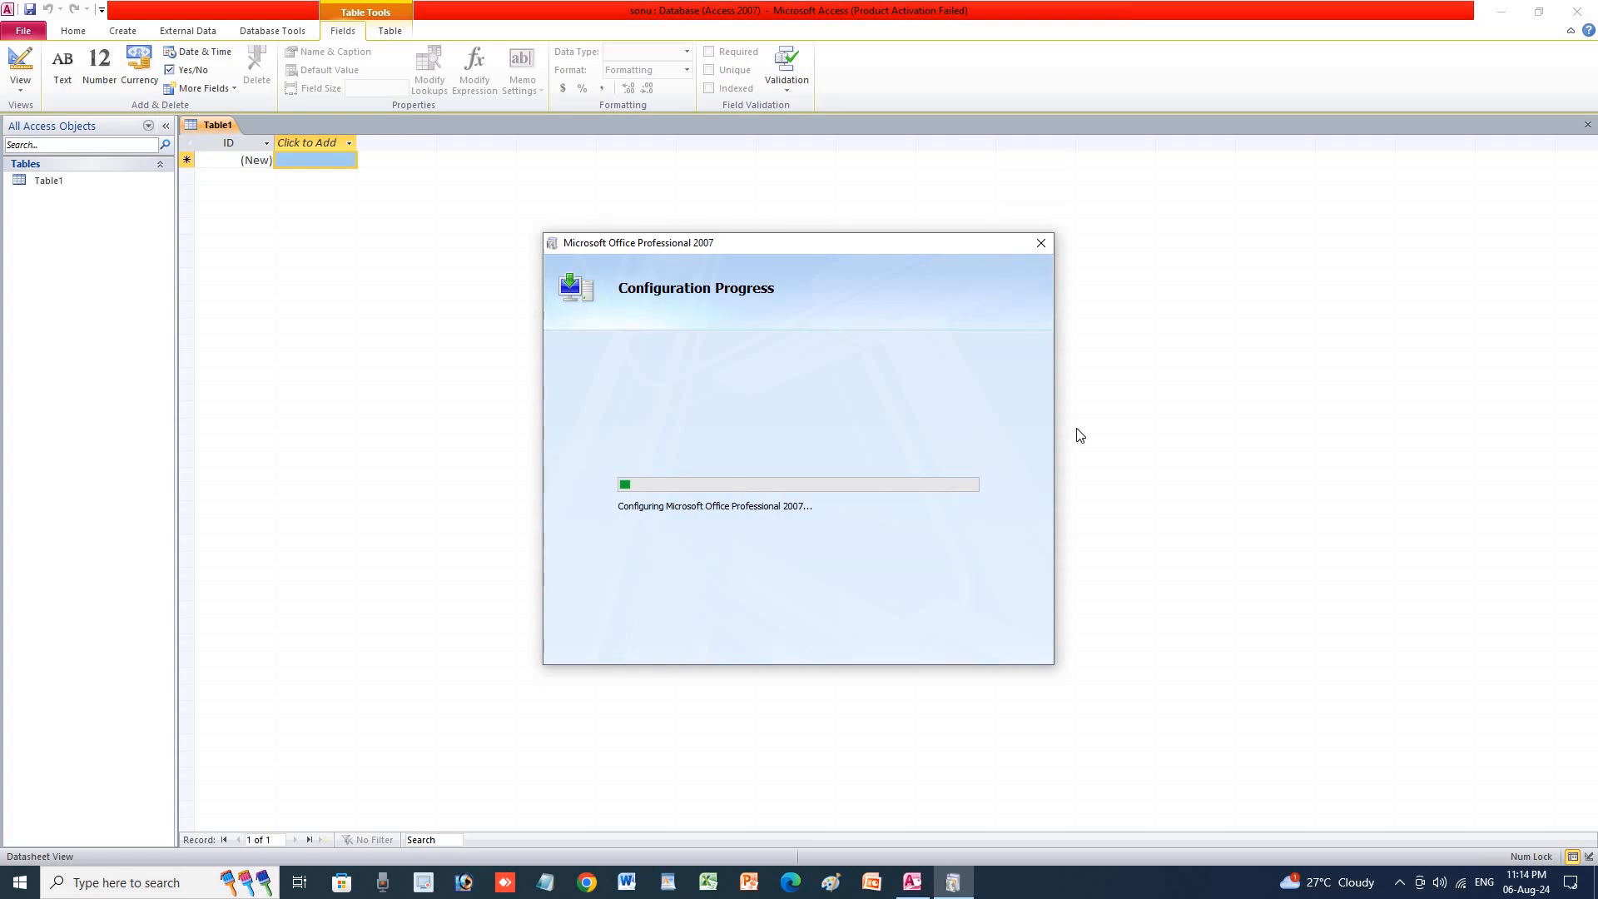
click(1578, 10)
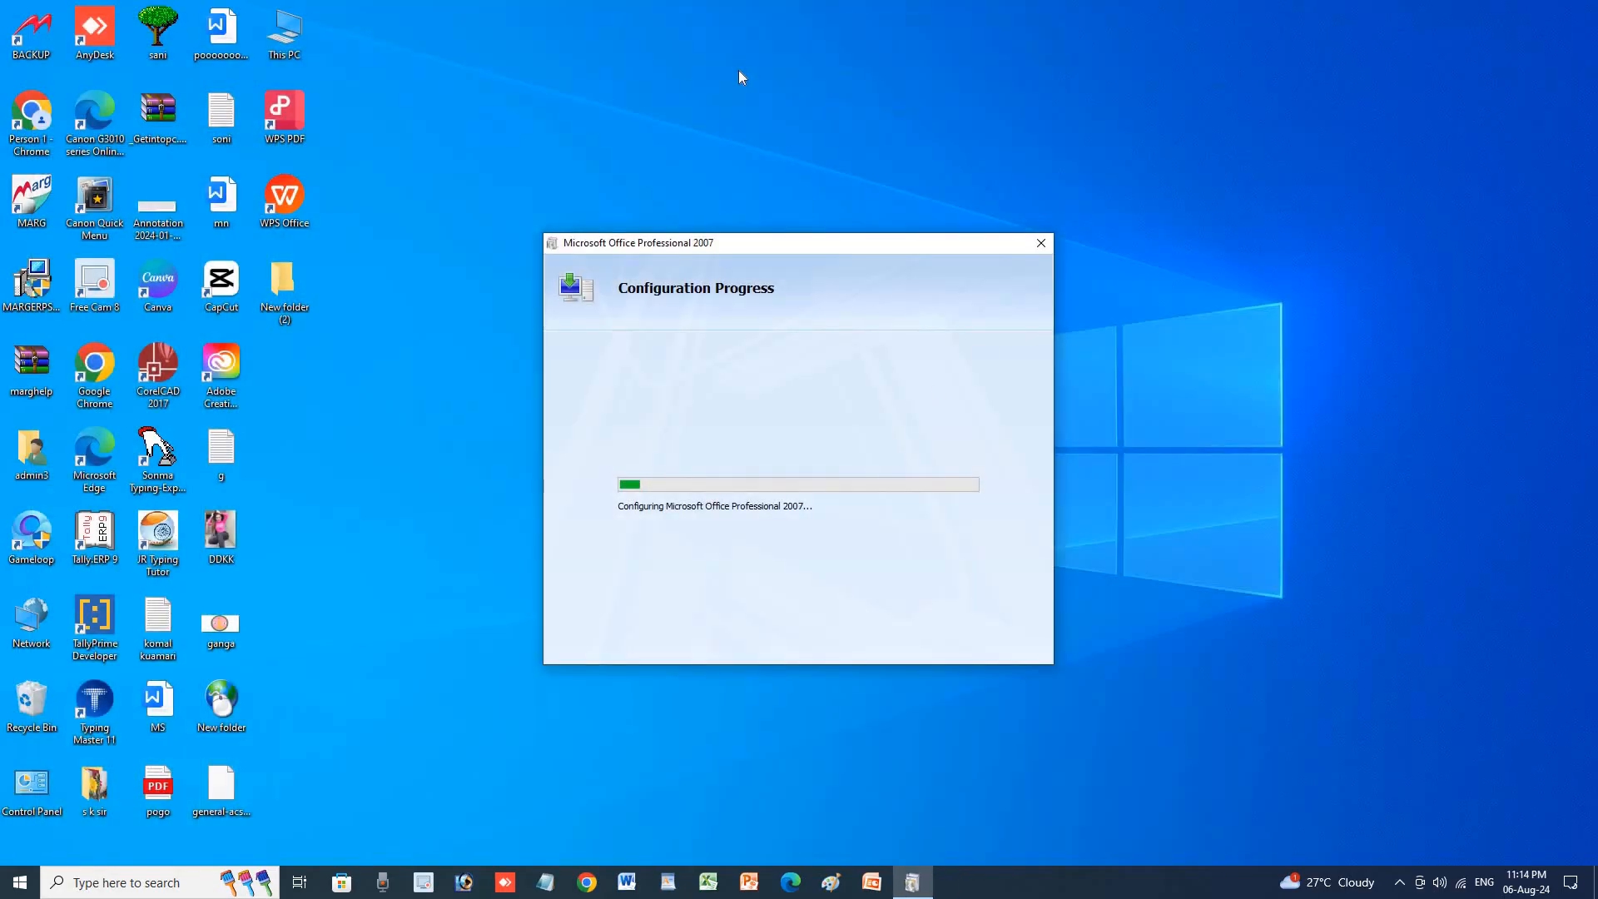
right_click(738, 74)
click(767, 127)
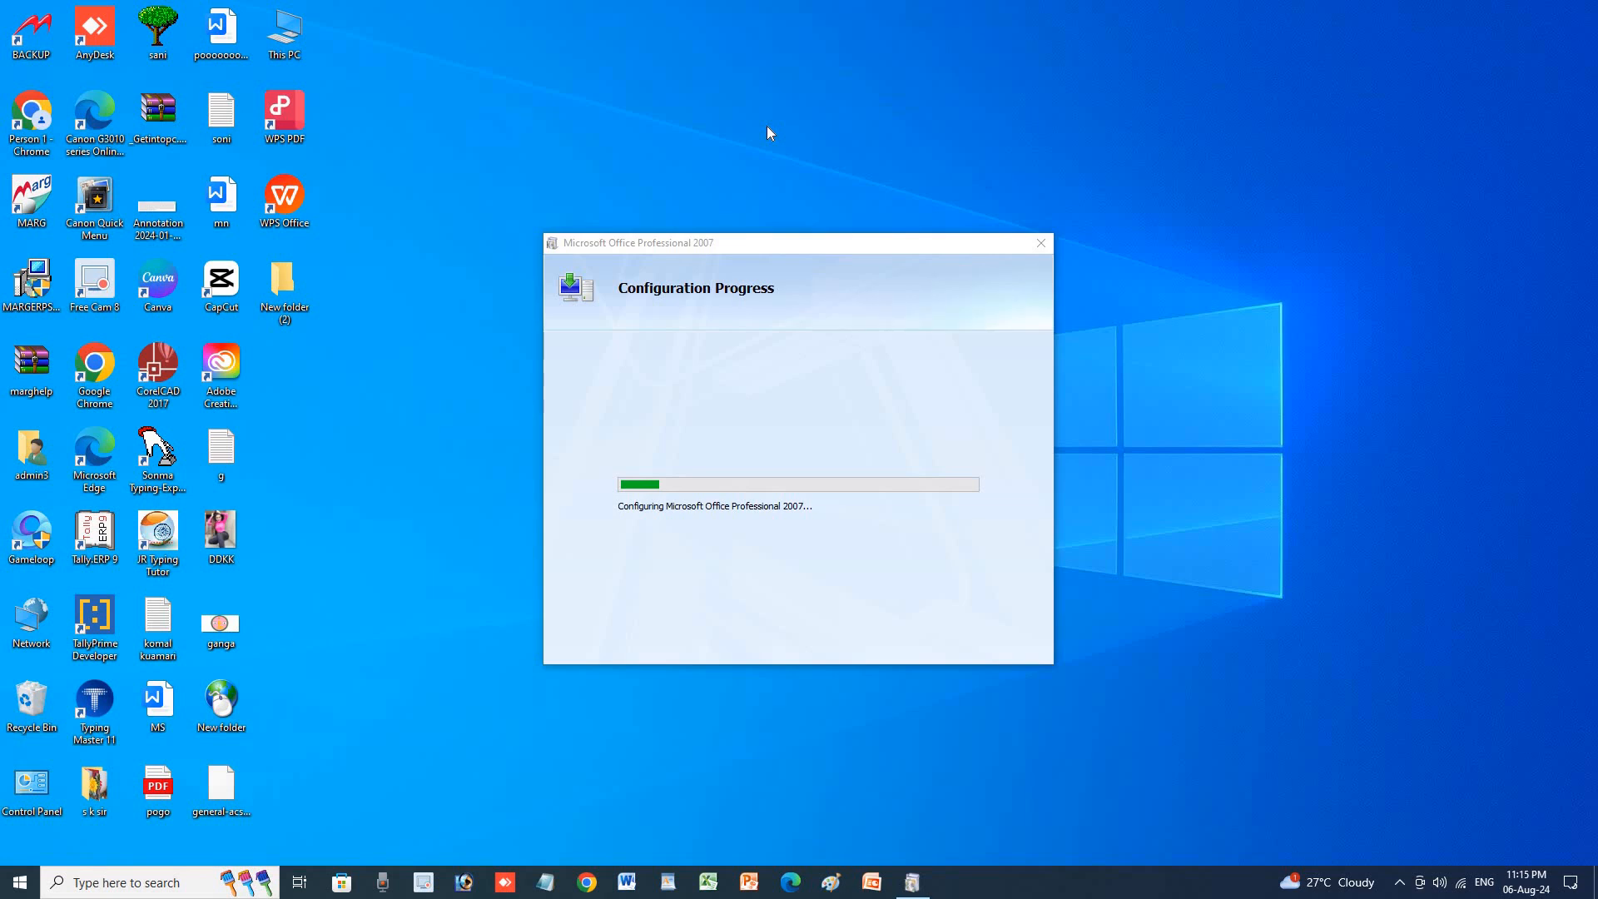
Relaunch Microsoft Office Access 2007 from Start and cancel the installer preparation.
click(20, 882)
scroll(116, 796, down, 12)
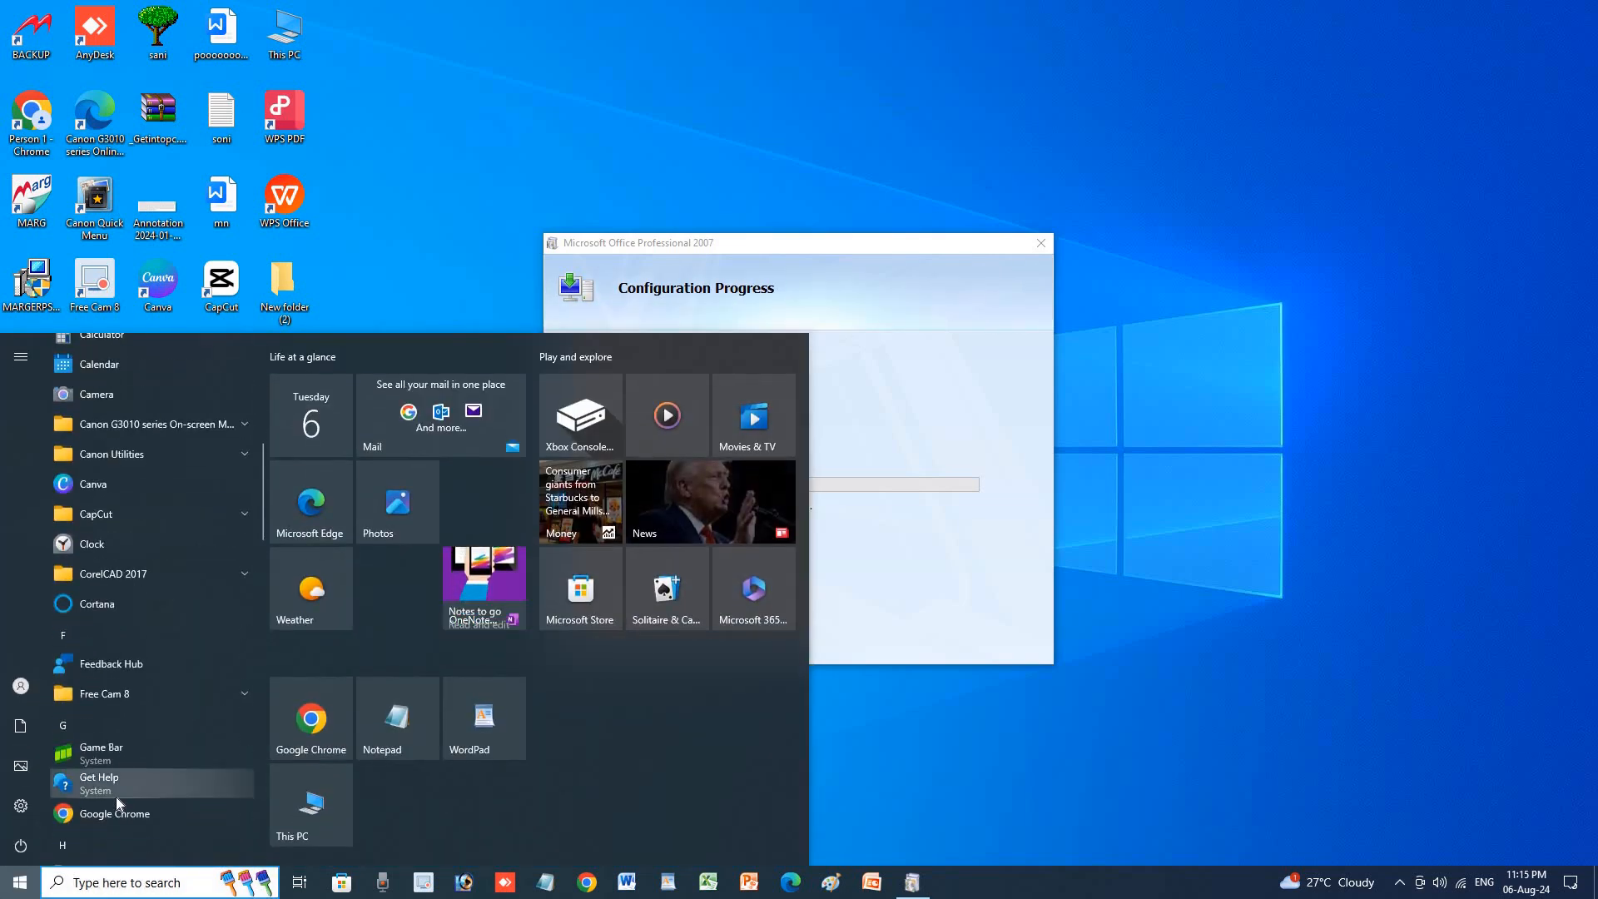
scroll(127, 804, down, 8)
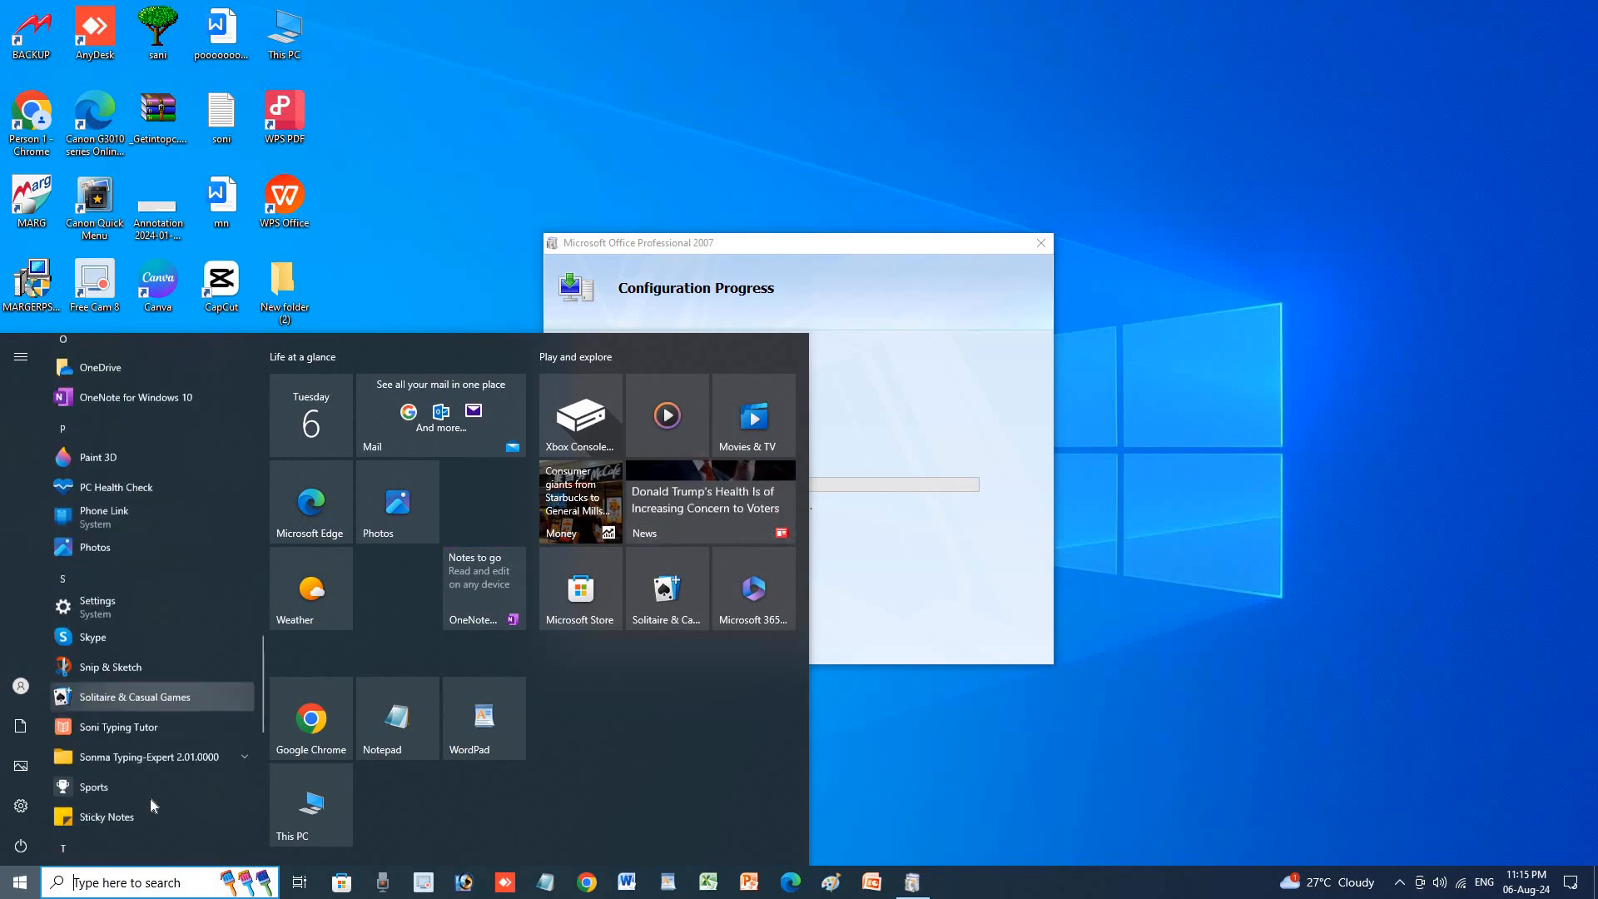
scroll(153, 766, down, 4)
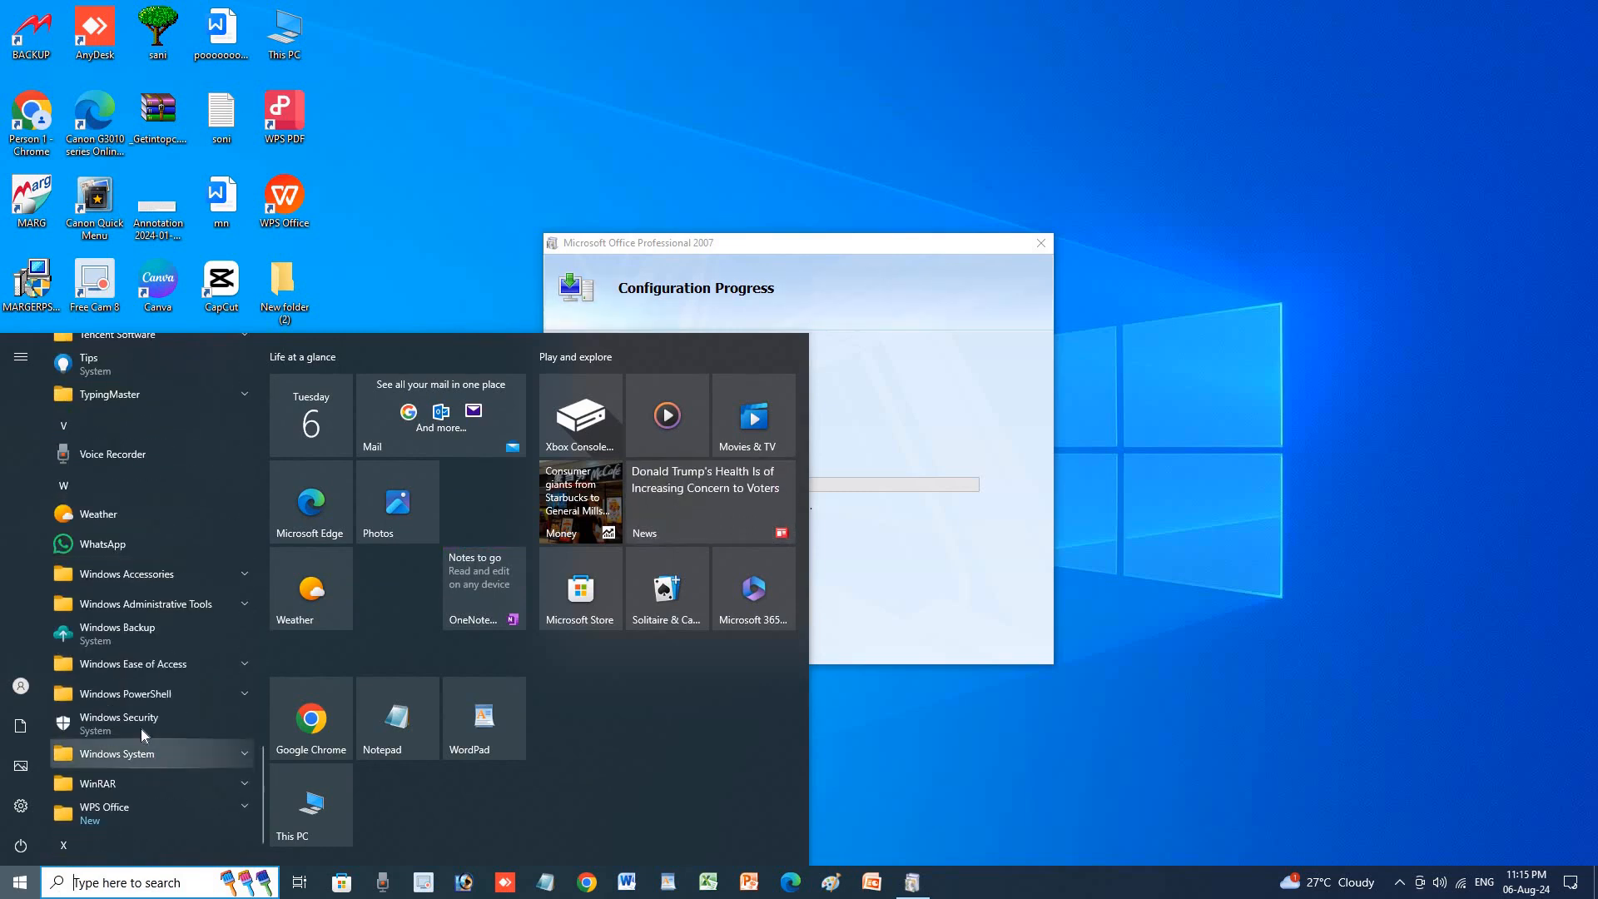
scroll(139, 746, down, 1)
scroll(138, 746, up, 4)
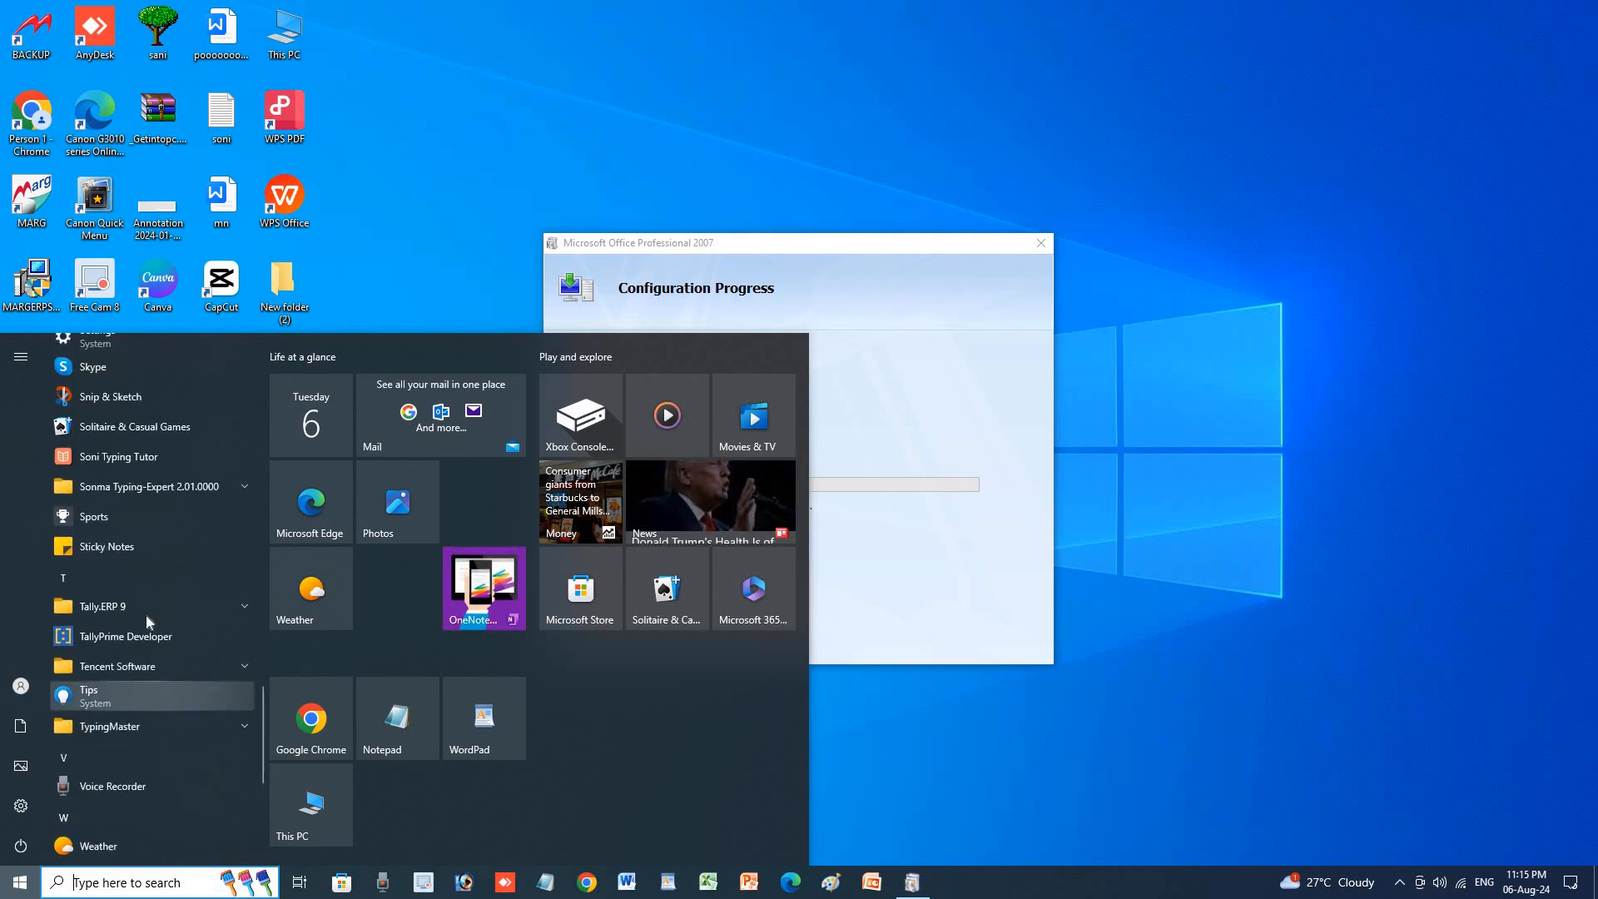
scroll(163, 606, up, 3)
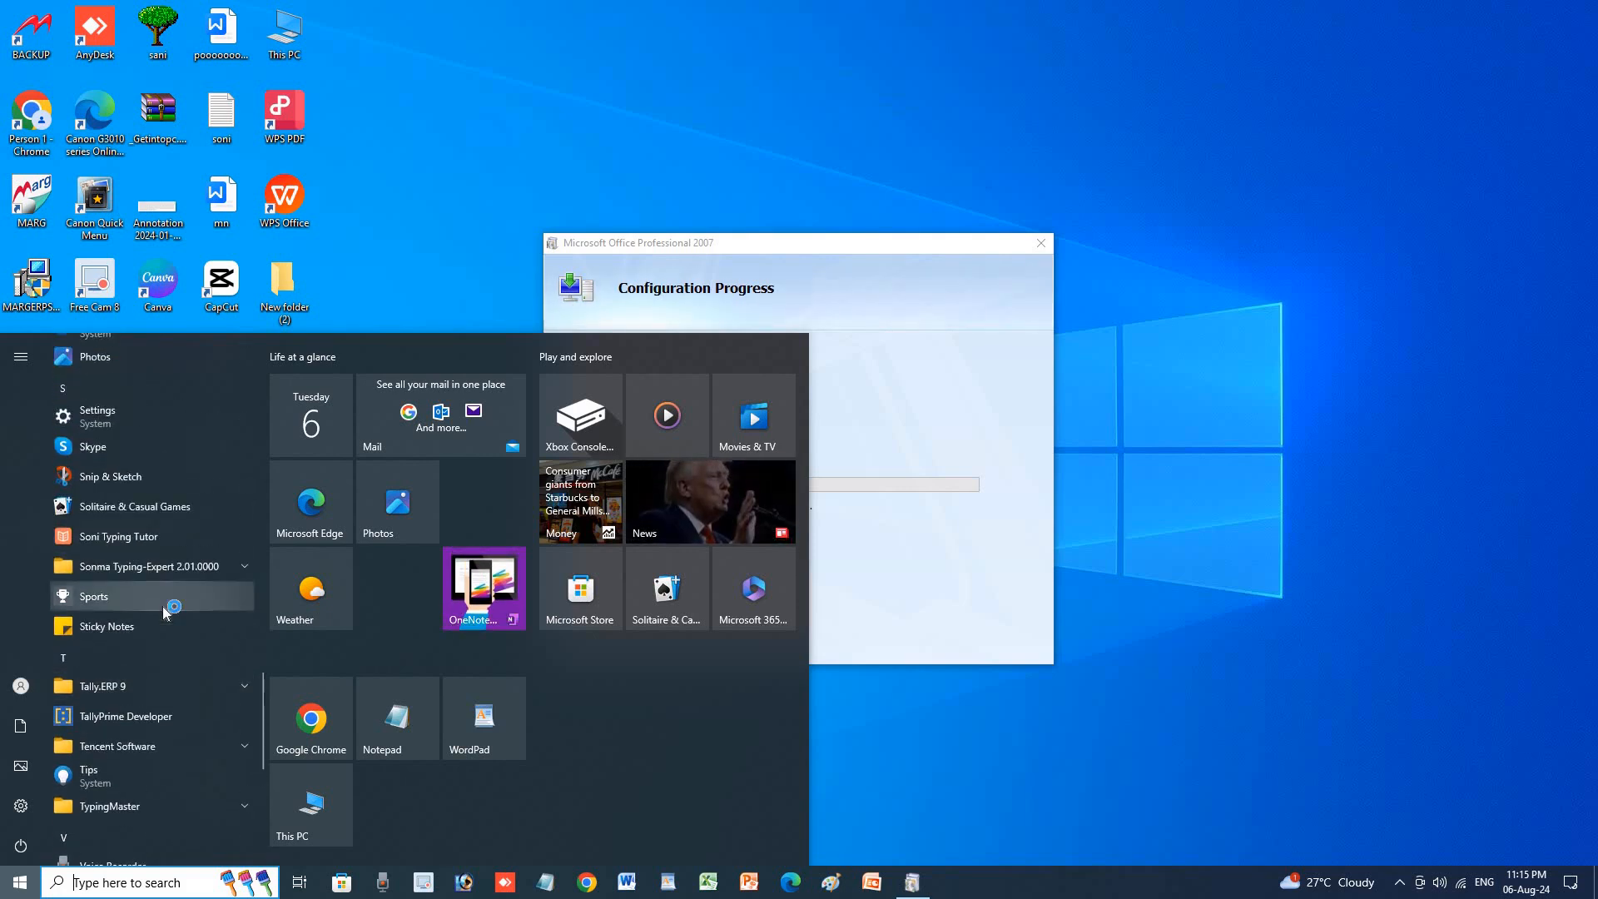
scroll(162, 606, up, 4)
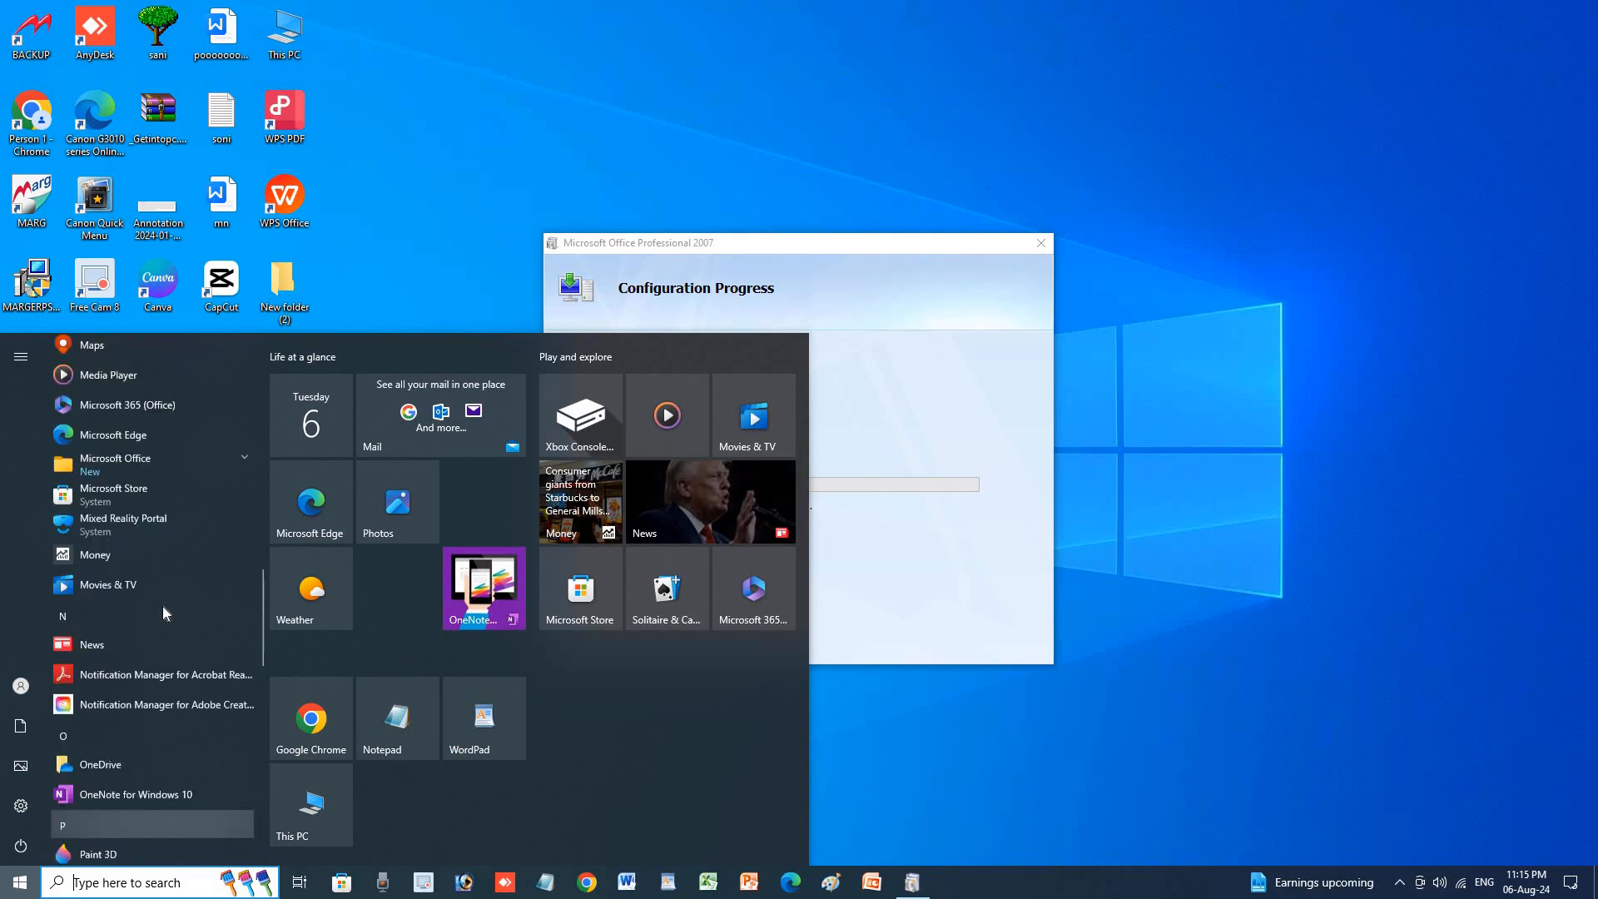
click(142, 523)
scroll(158, 721, down, 2)
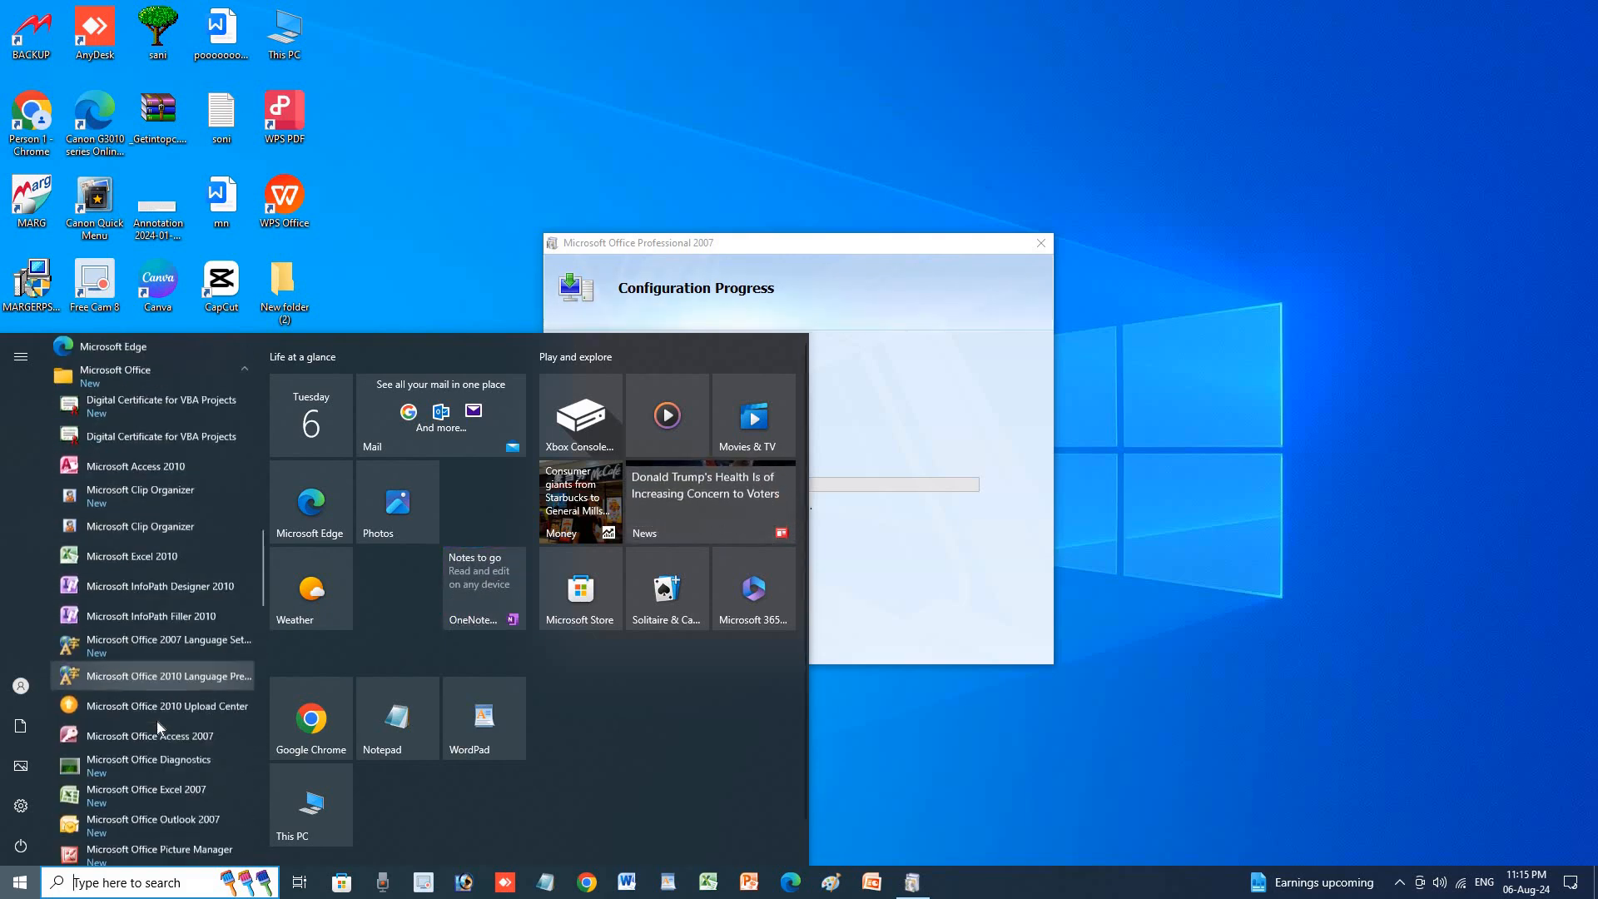
scroll(158, 725, down, 2)
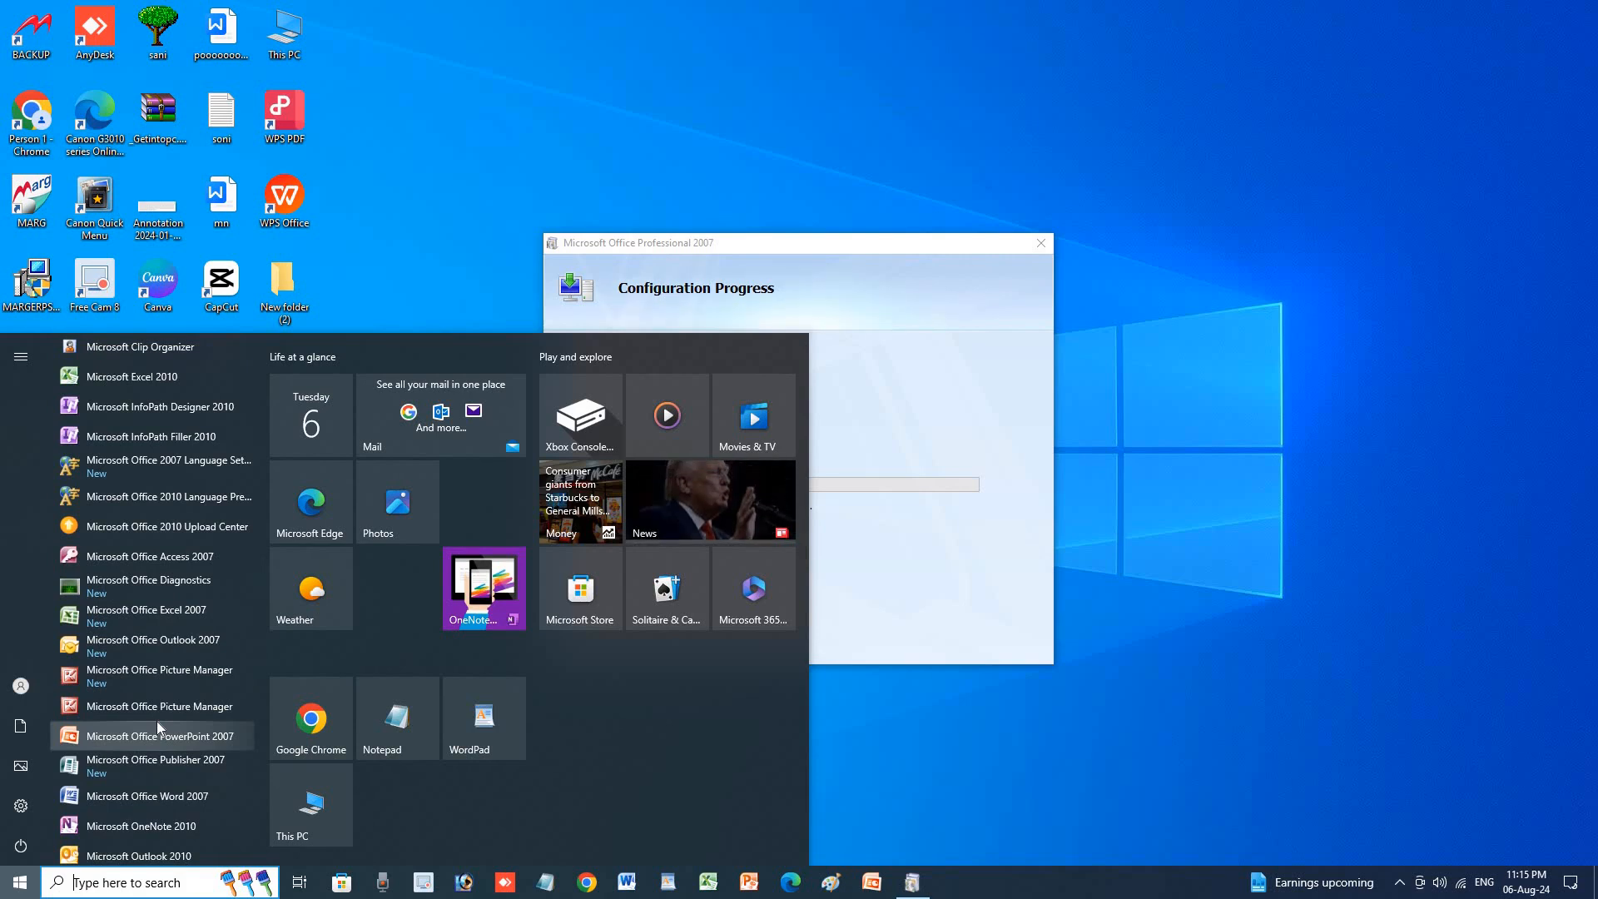
scroll(156, 724, down, 1)
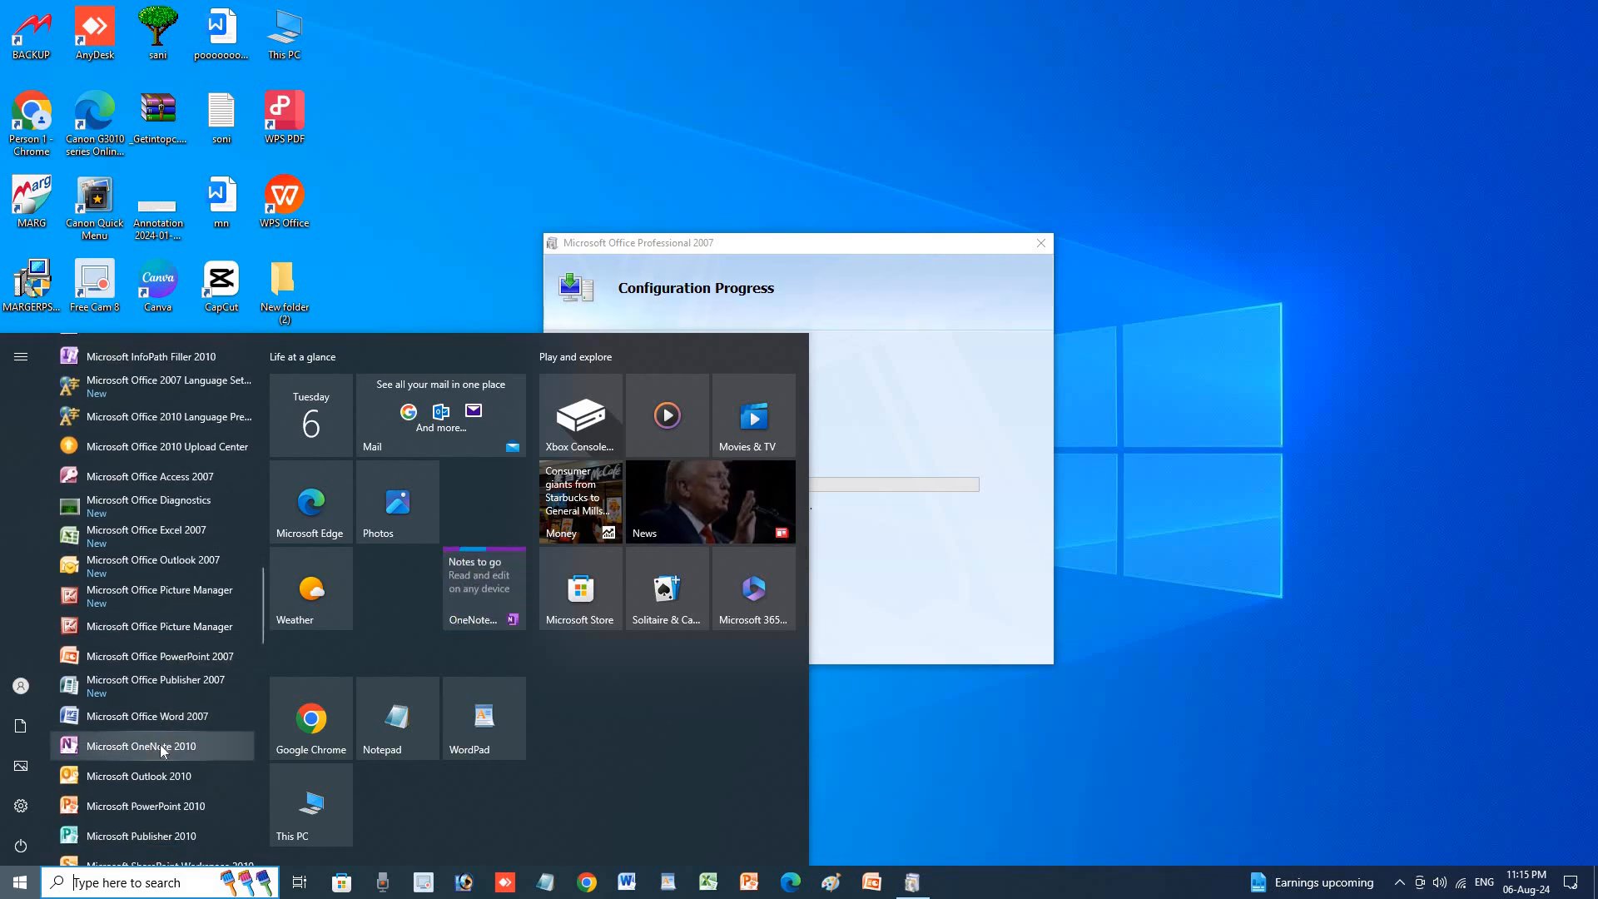
click(129, 479)
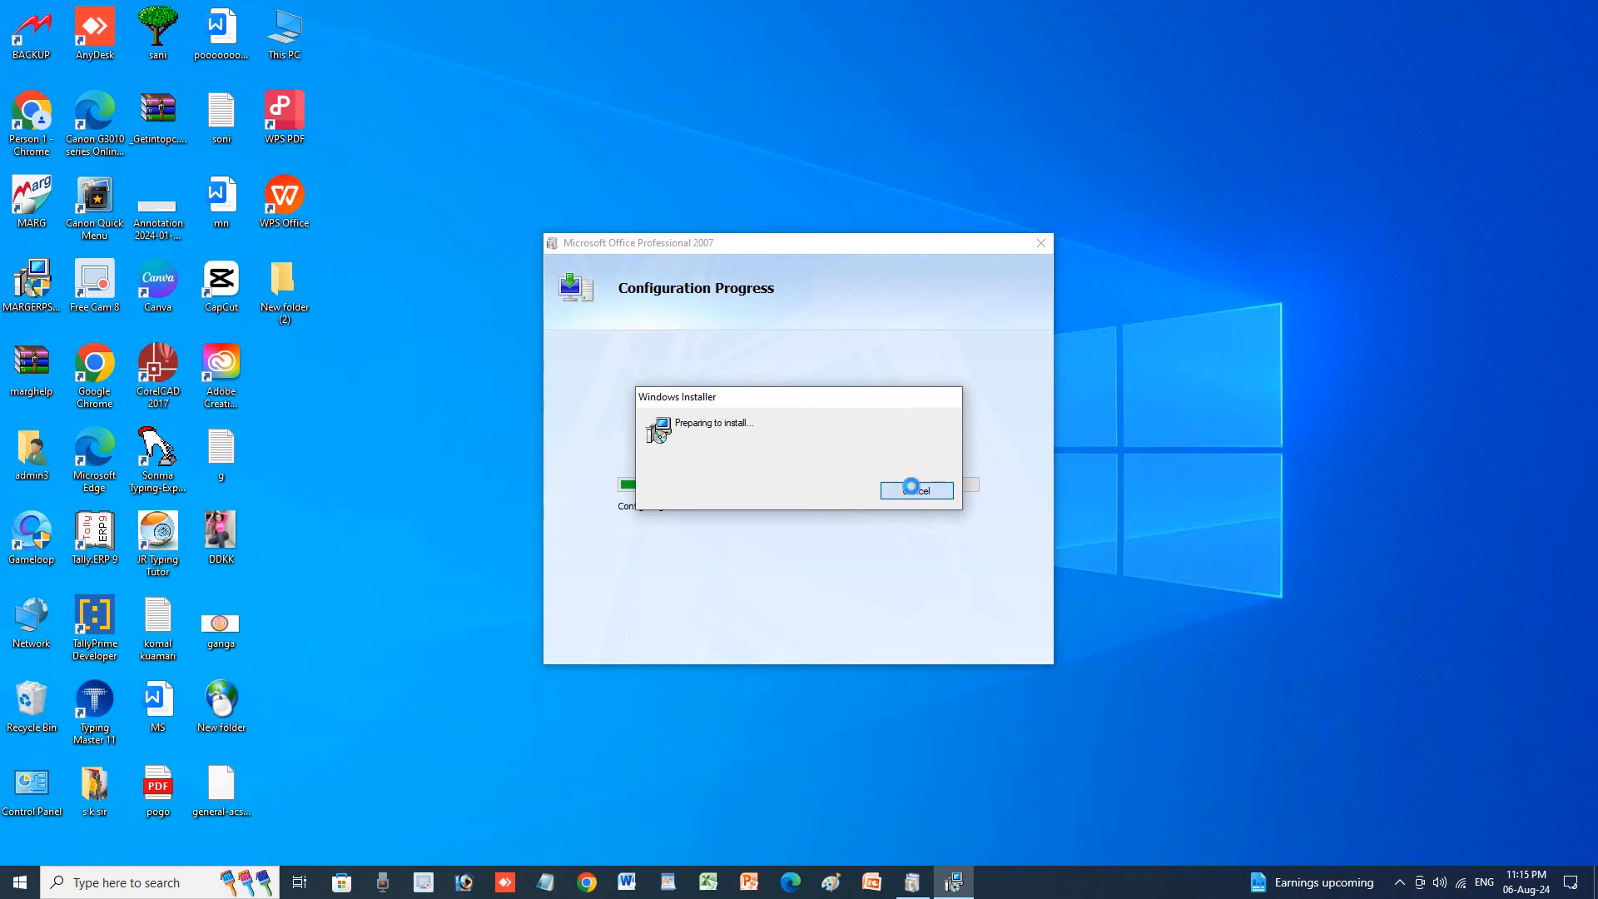
click(915, 490)
Refresh the desktop, dismiss the configuration and setup warnings, and start a blank database in maximized Access.
right_click(779, 76)
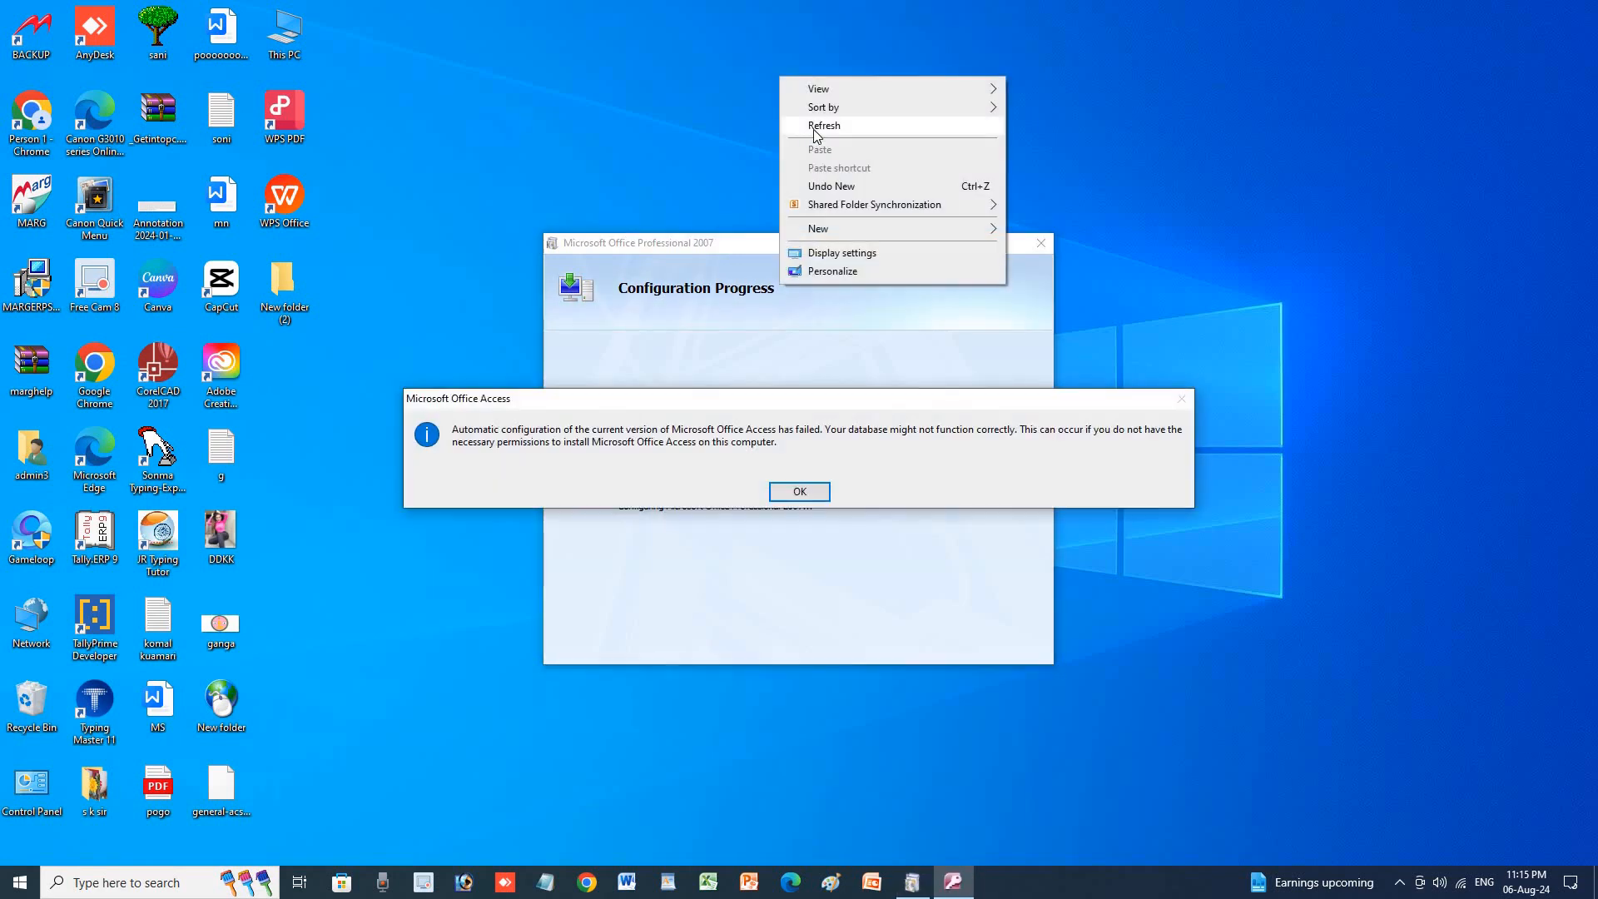
click(822, 125)
click(799, 491)
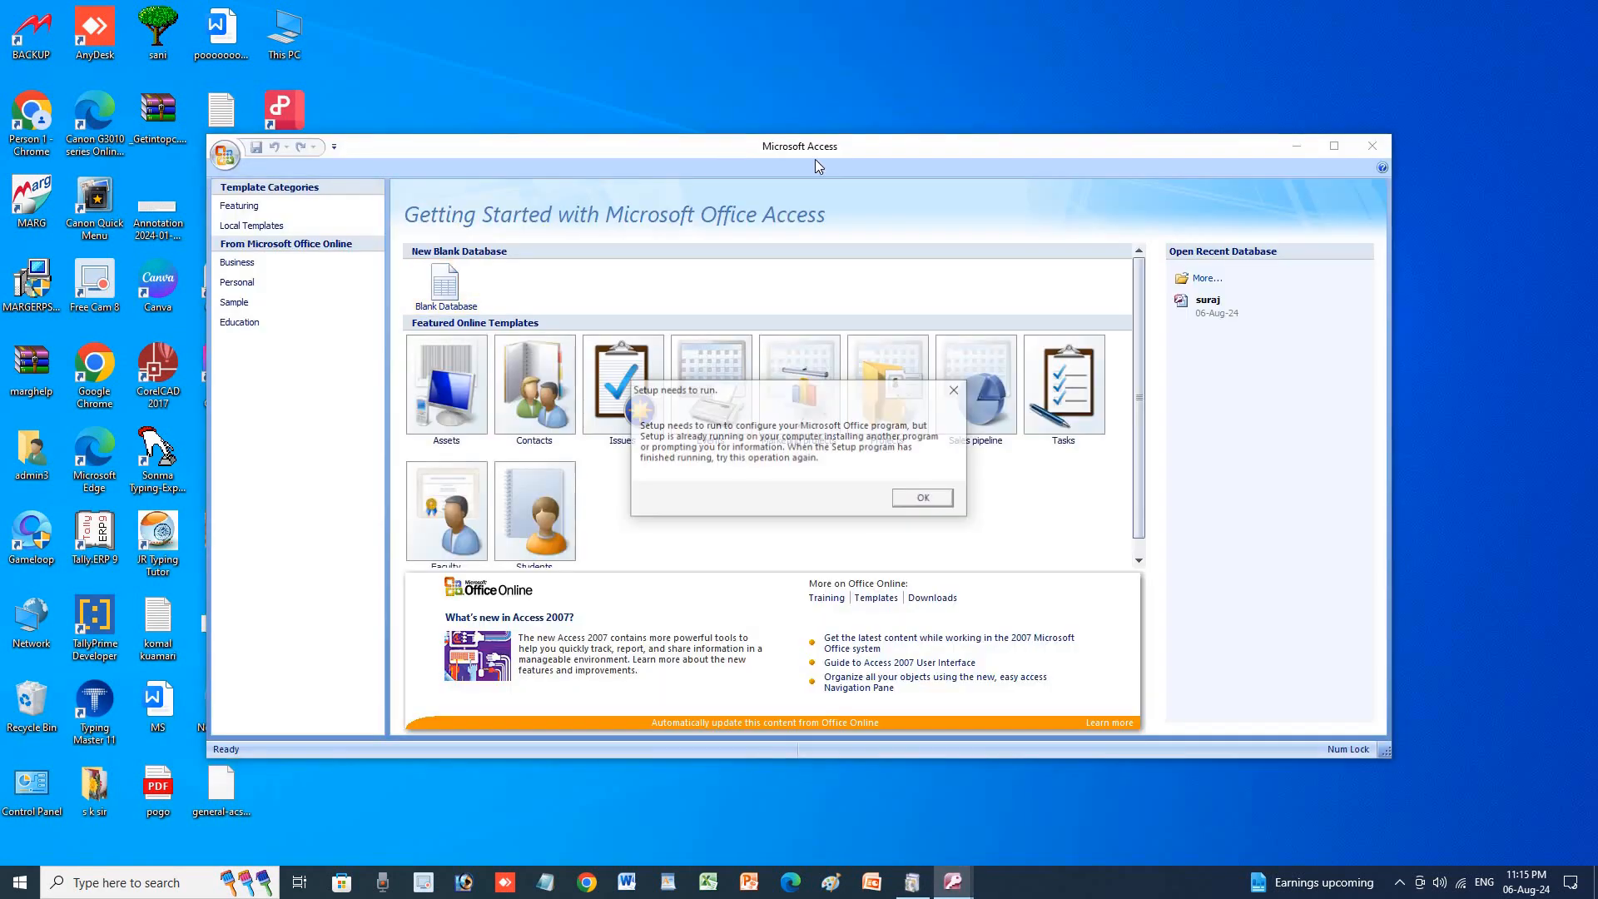
click(956, 390)
click(1334, 148)
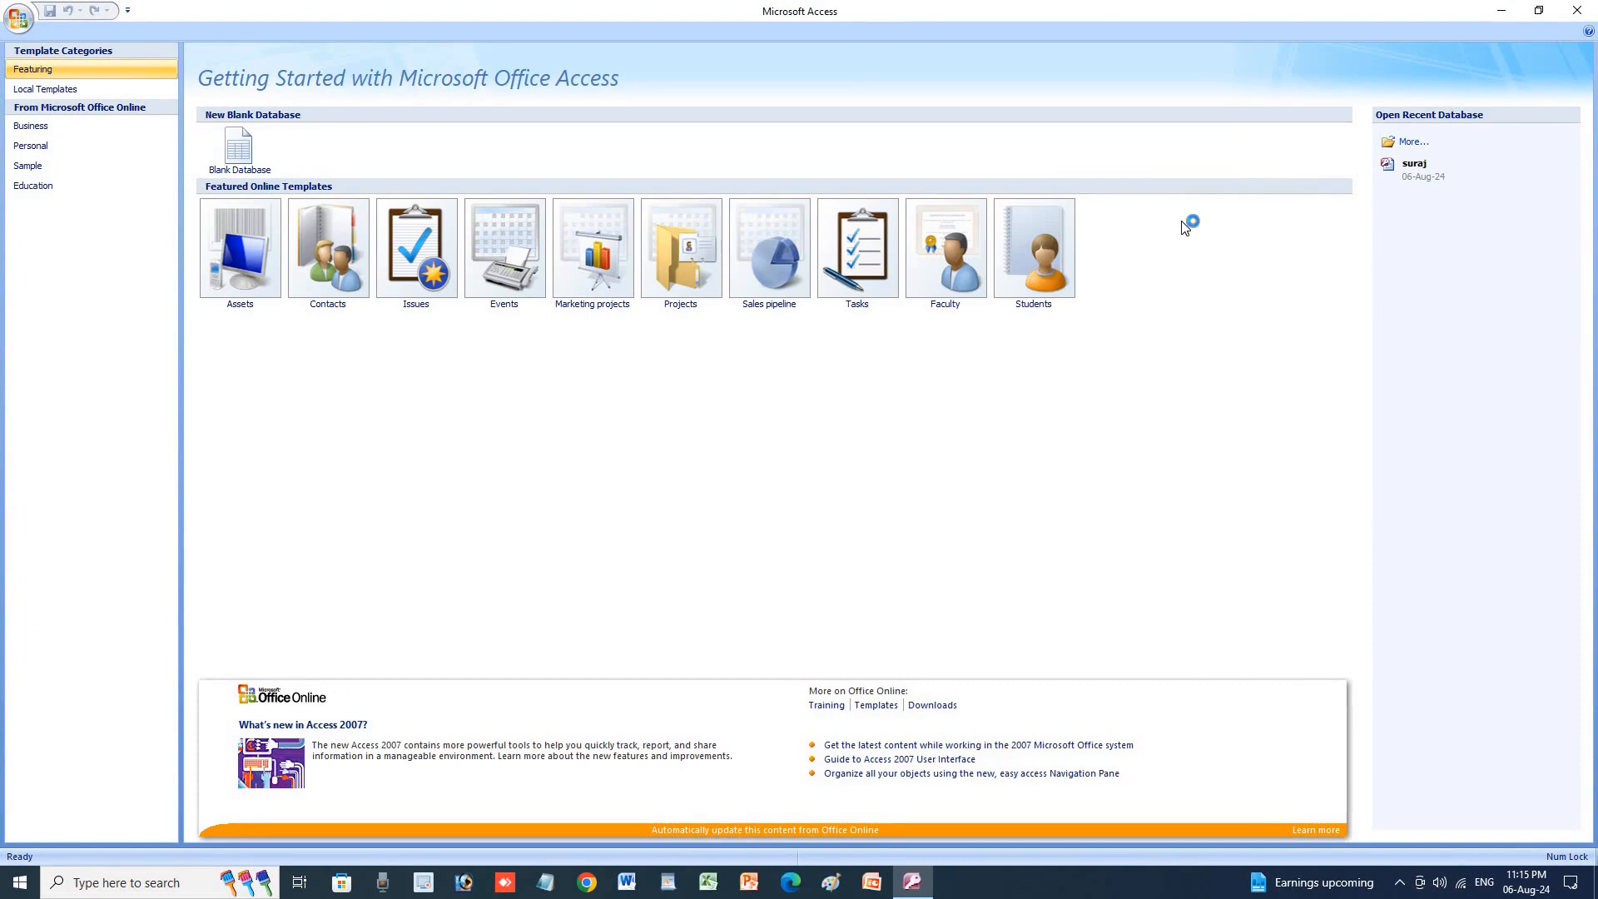
click(239, 150)
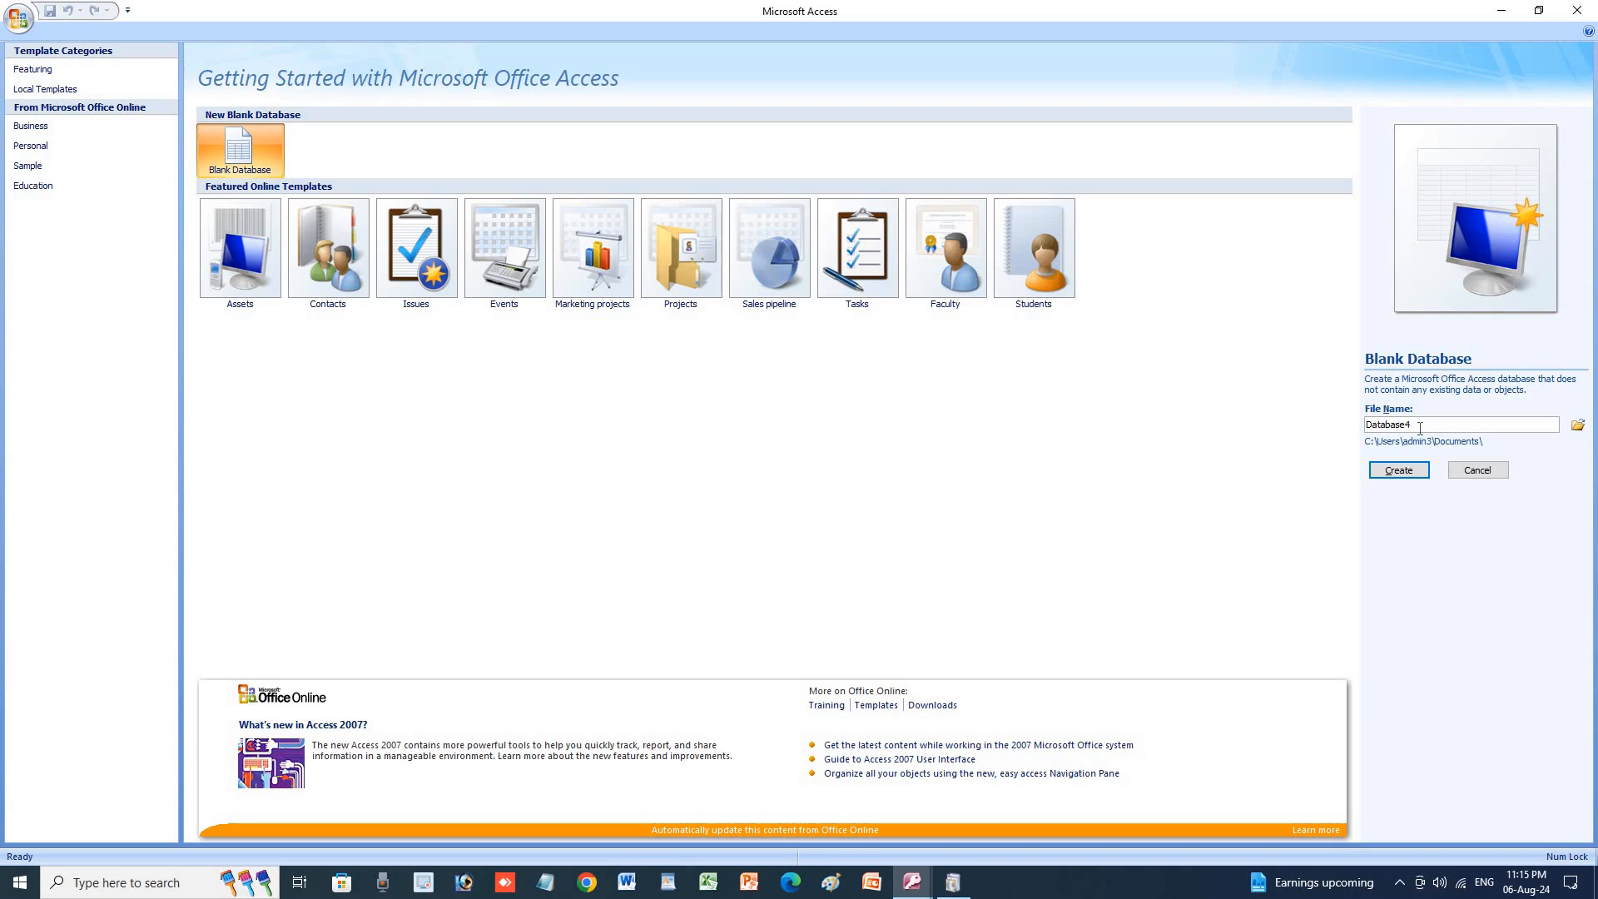
Create the blank database Database4, opening an empty Table1 in Datasheet View.
click(1390, 467)
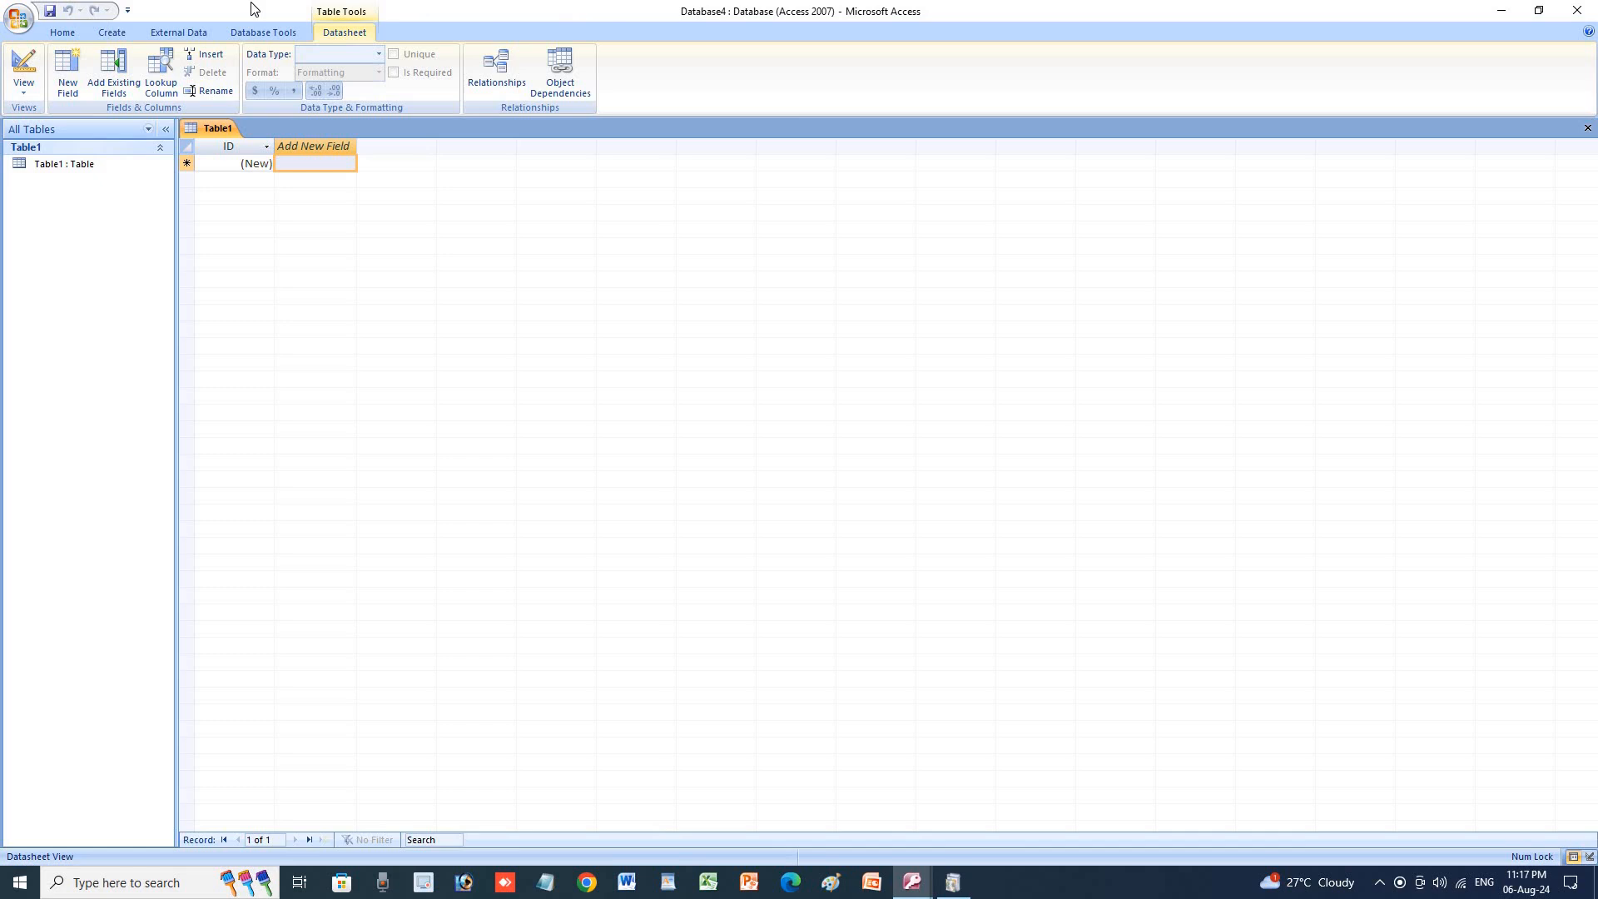
Look through the Office button menu and Quick Access Toolbar choices, then show the Home tab.
click(23, 20)
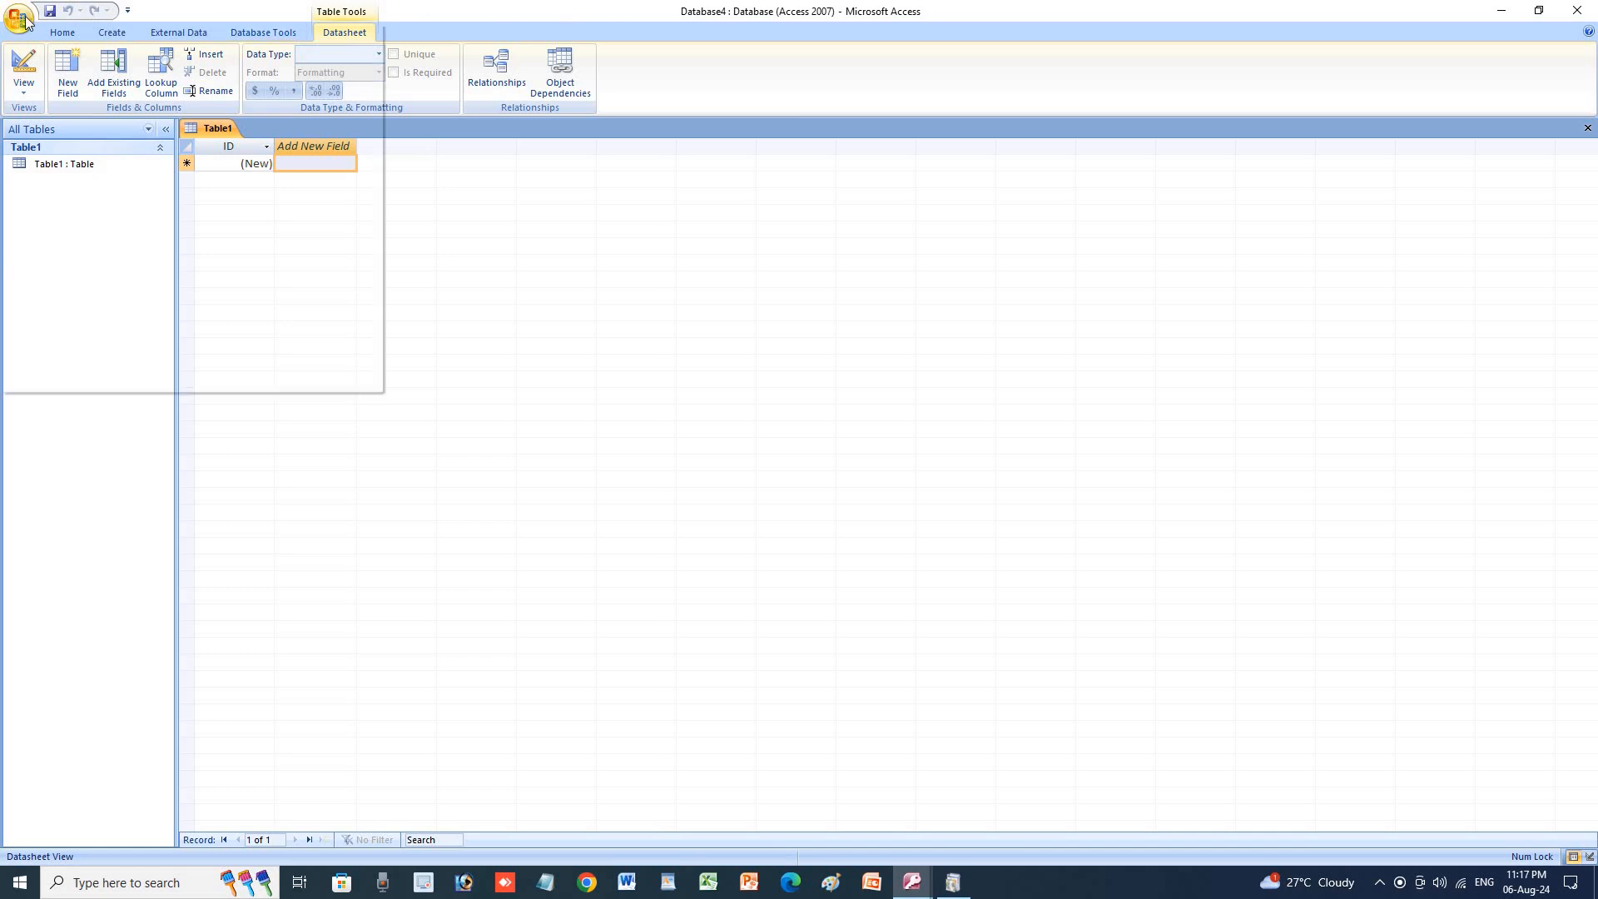
click(128, 10)
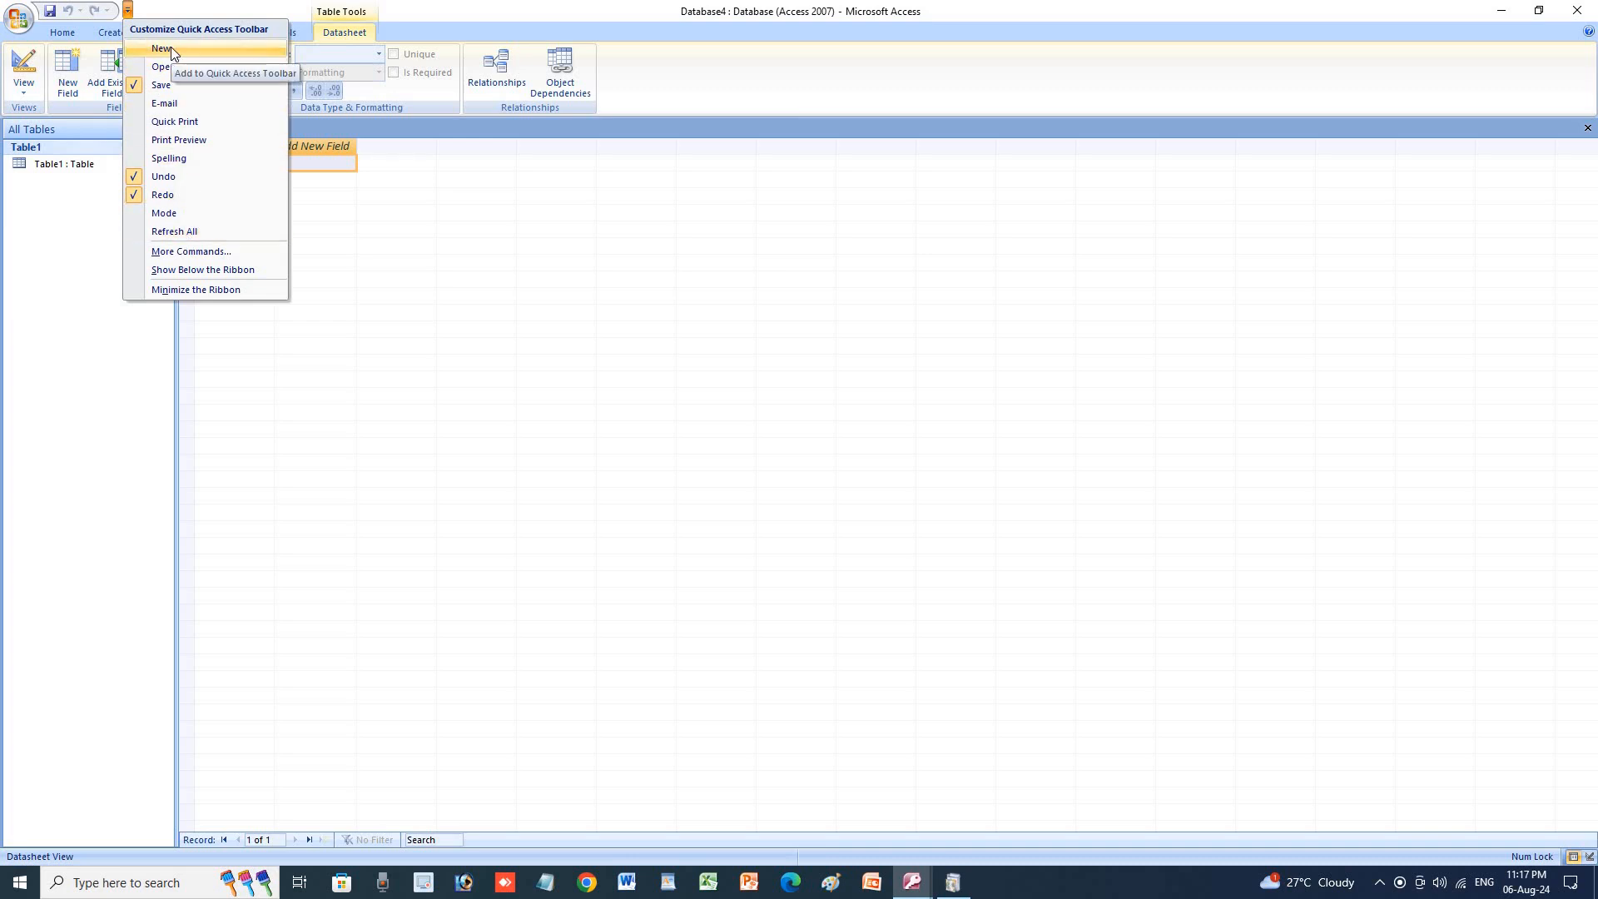
click(12, 23)
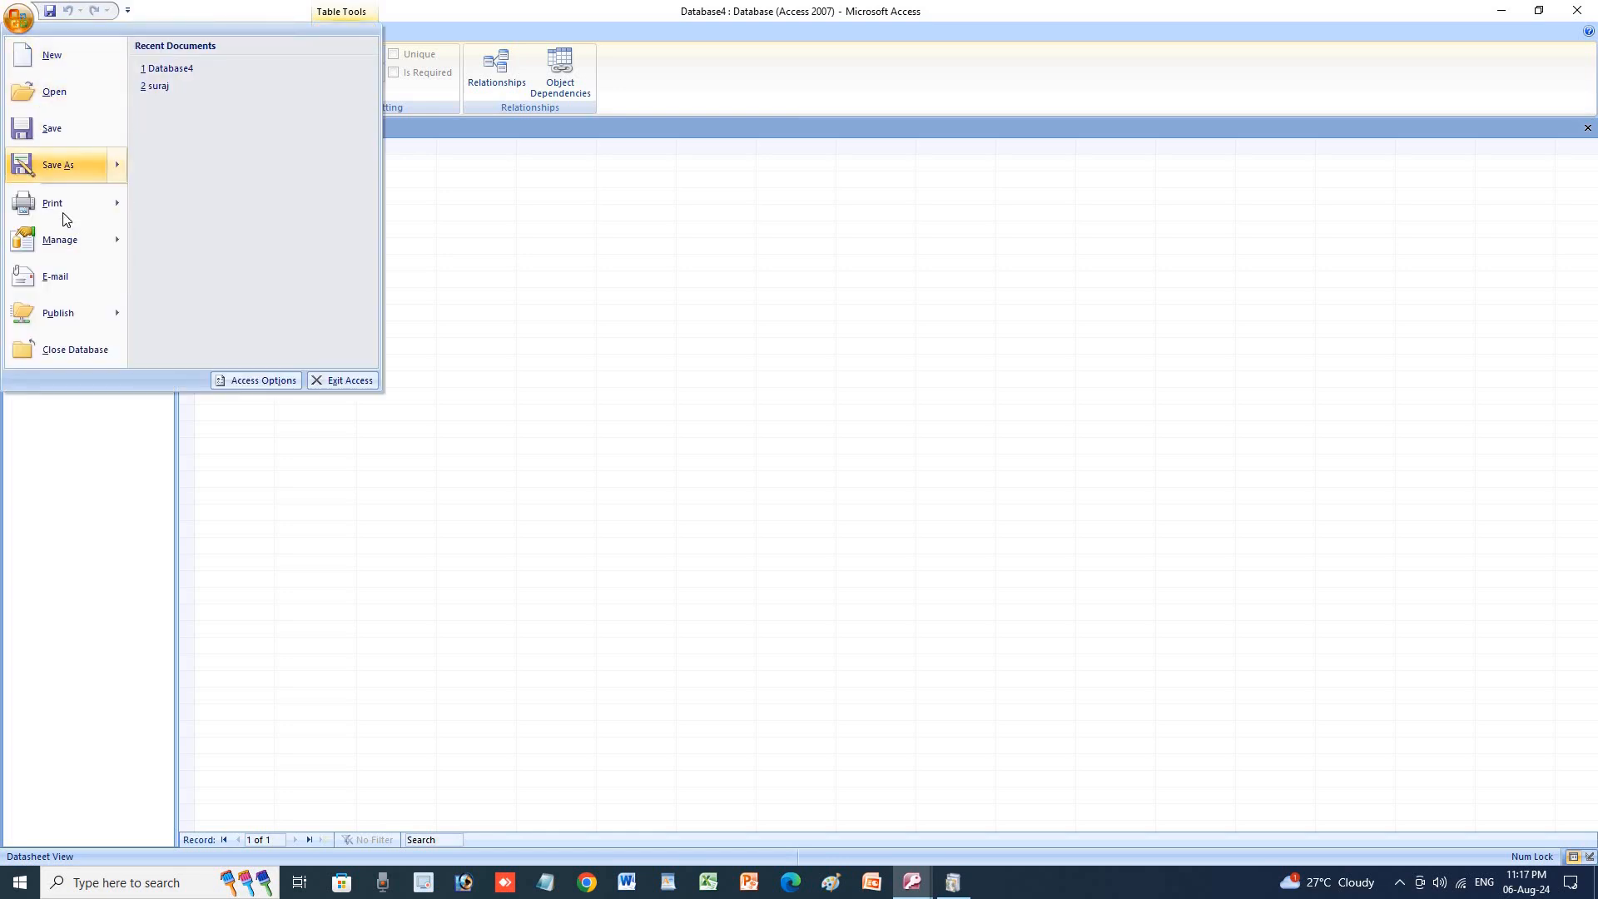
click(16, 21)
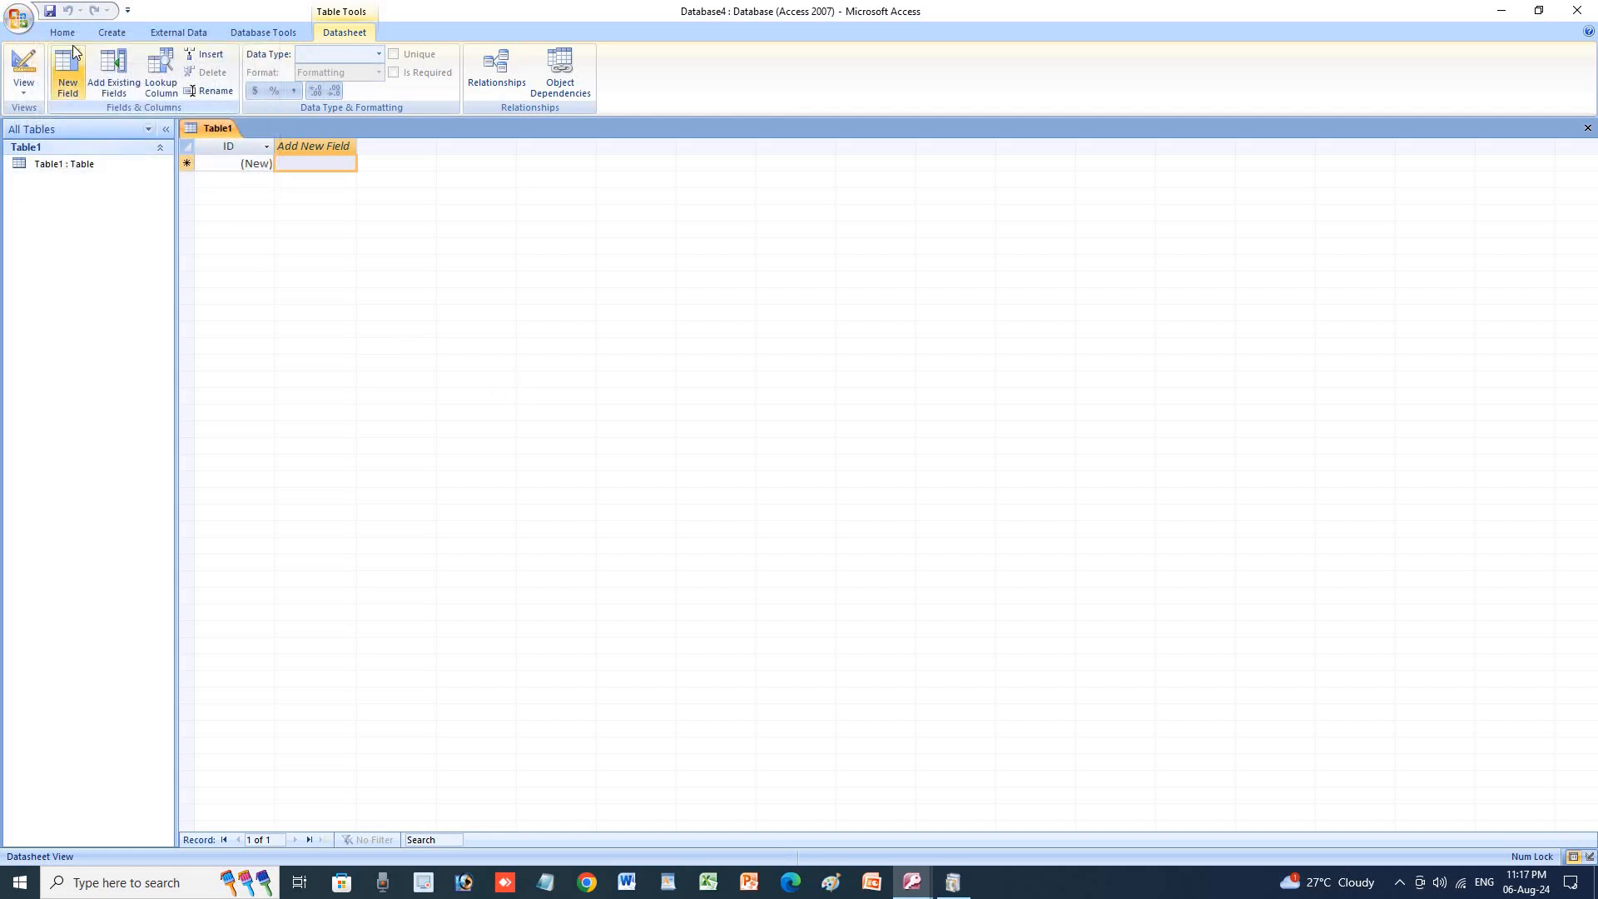
click(63, 32)
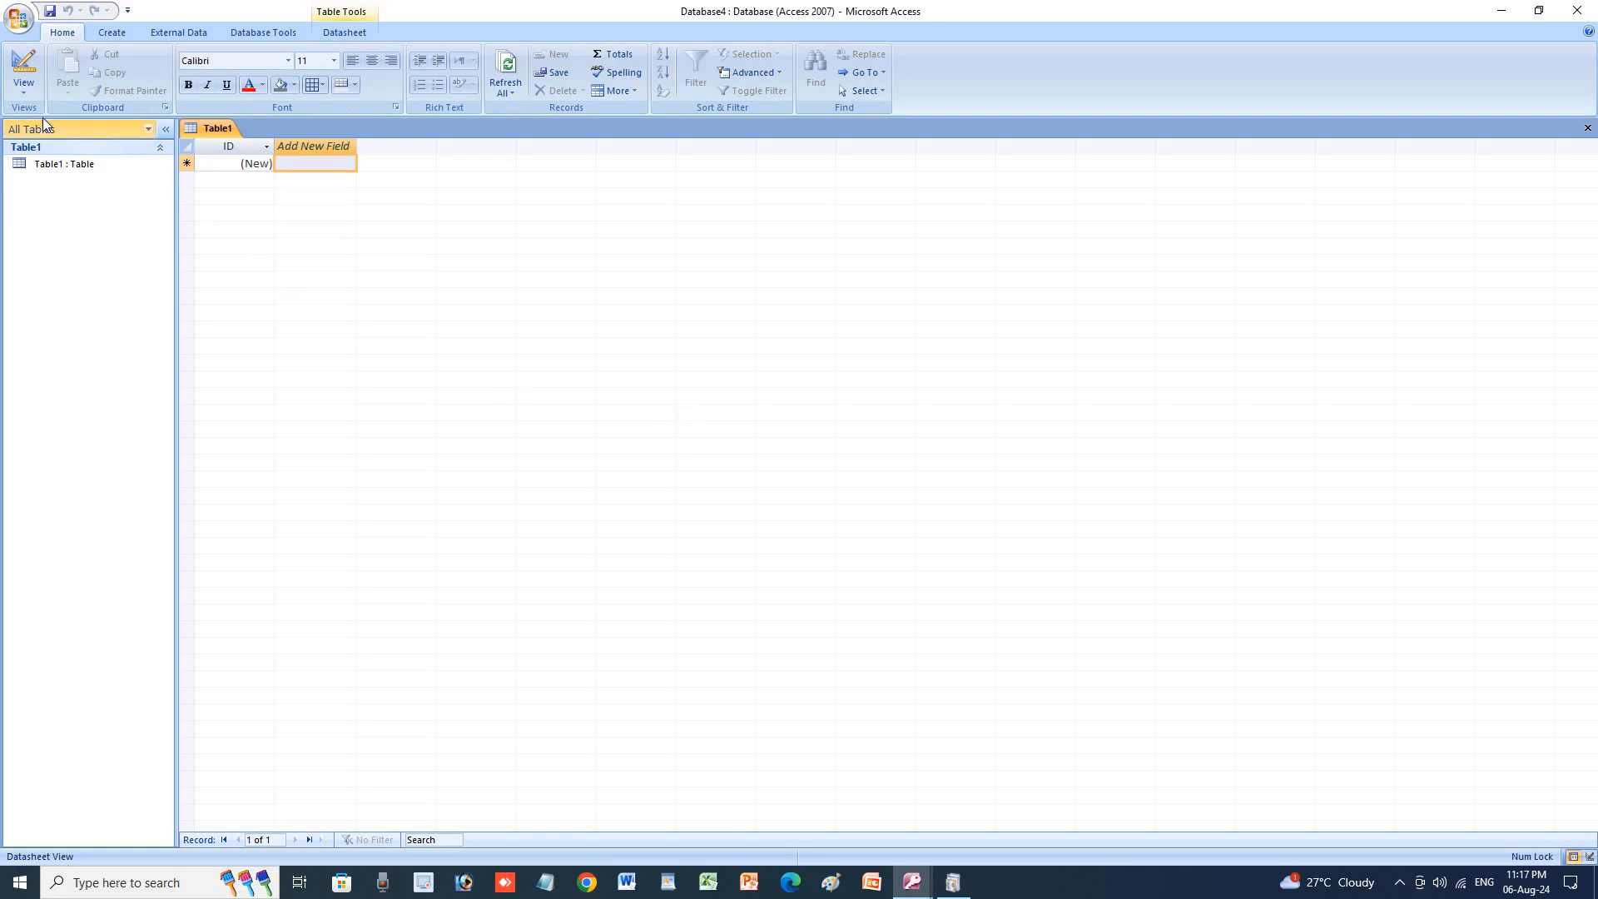
Open the View dropdown on the Home tab listing Datasheet View and Design View.
click(18, 93)
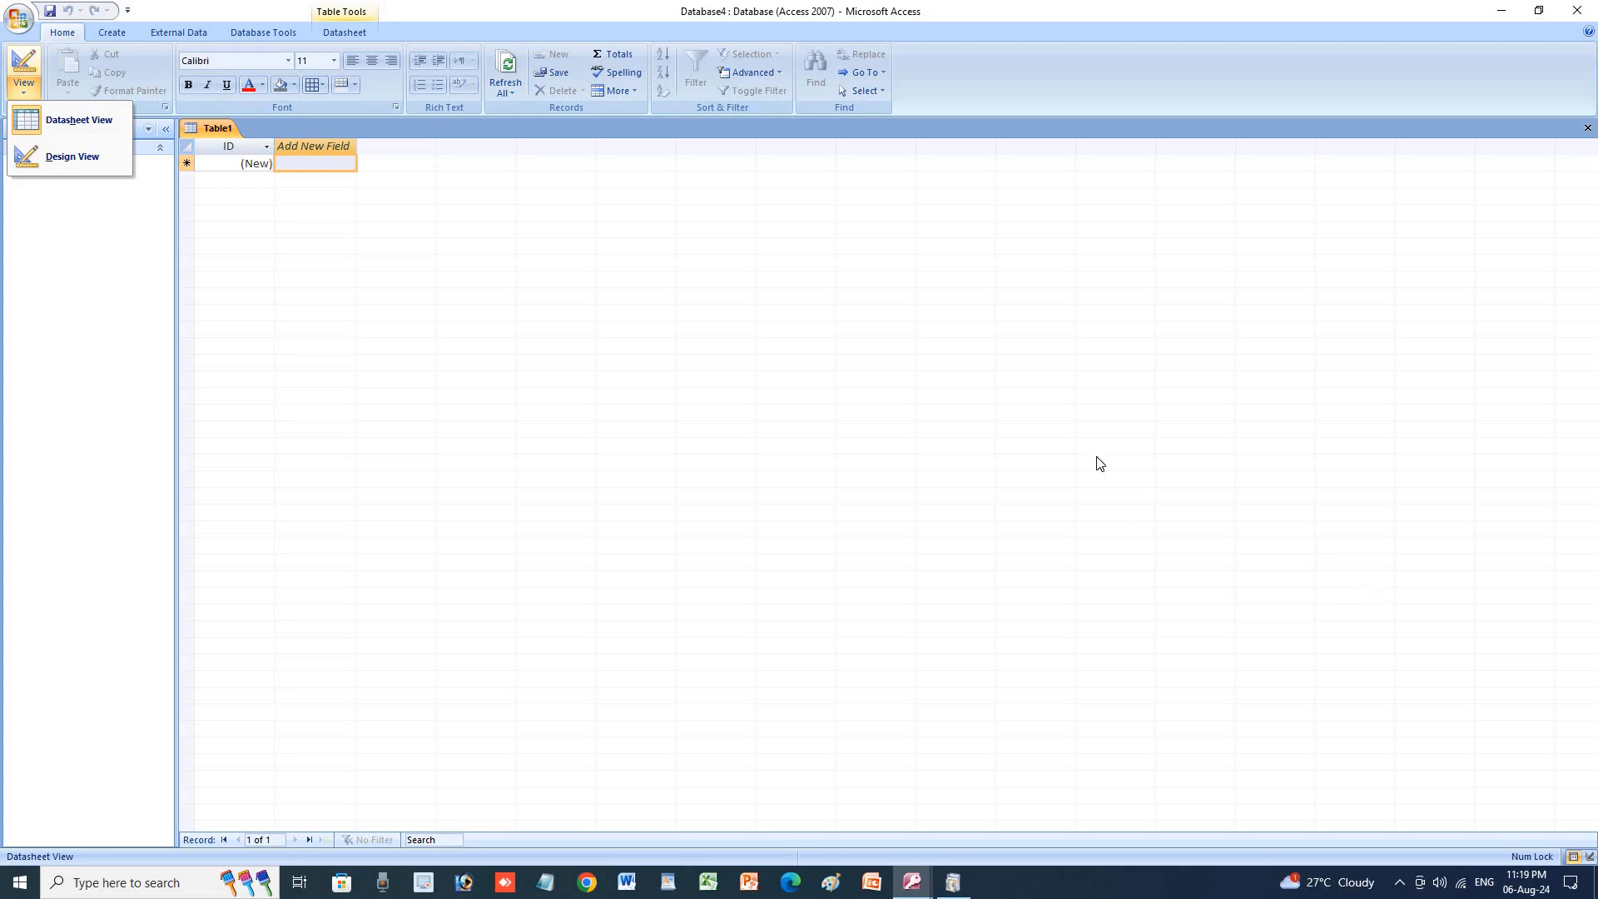
Switch Table1 to Design View, saving it as SK COMPUTER CENTRE after removing the disallowed periods.
click(39, 157)
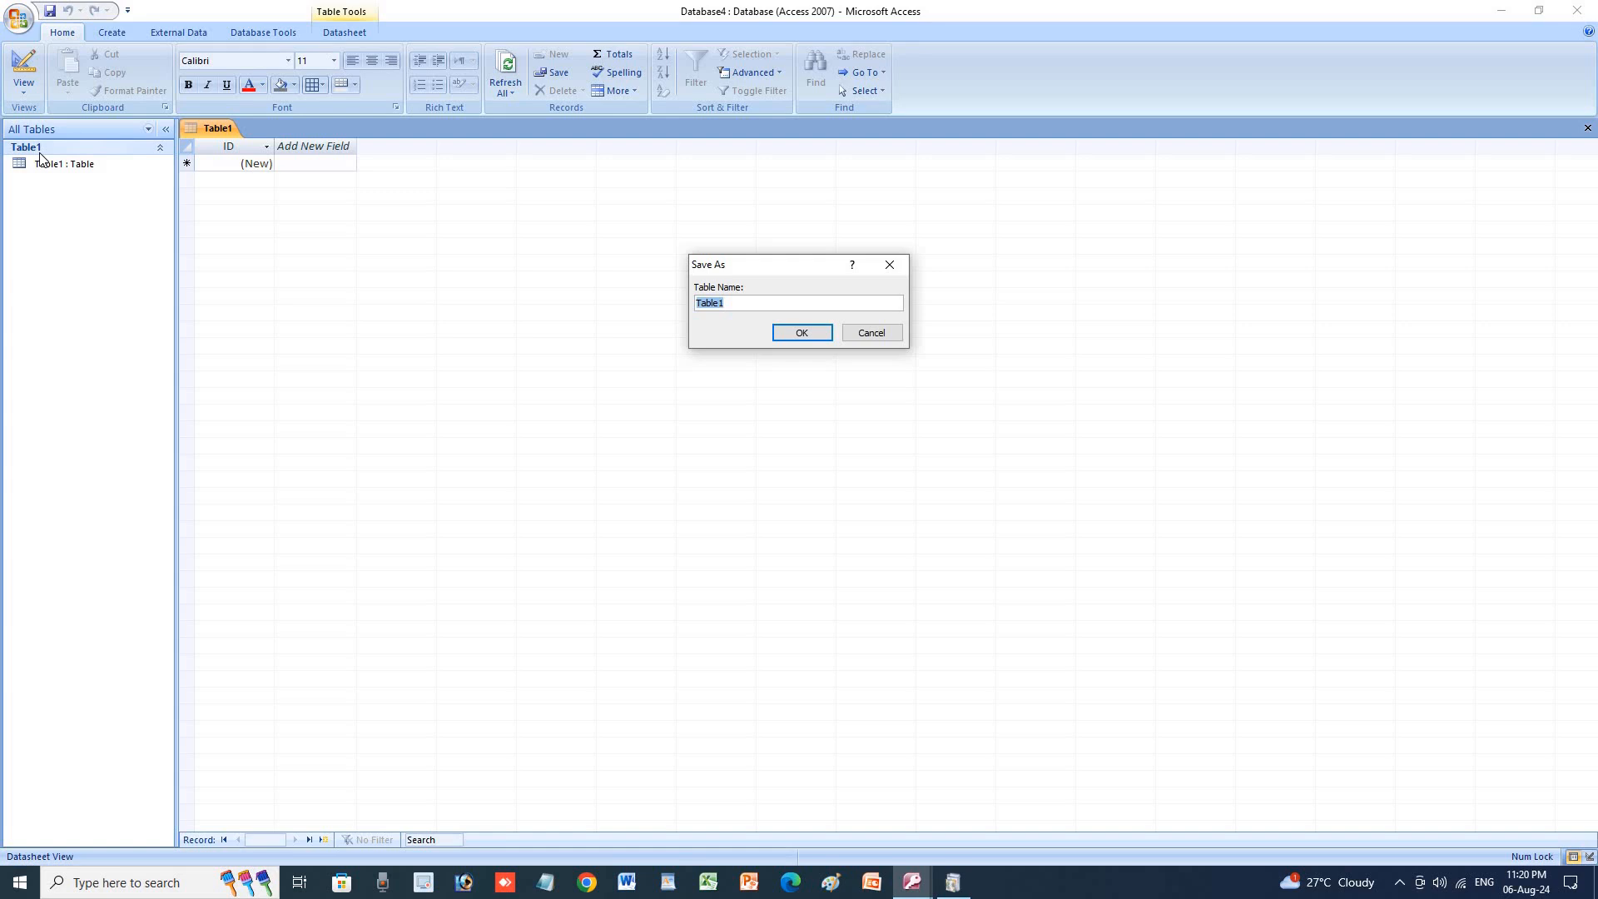
key(Caps_Lock)
text(S.K. COMPUTER CENTRE)
click(800, 337)
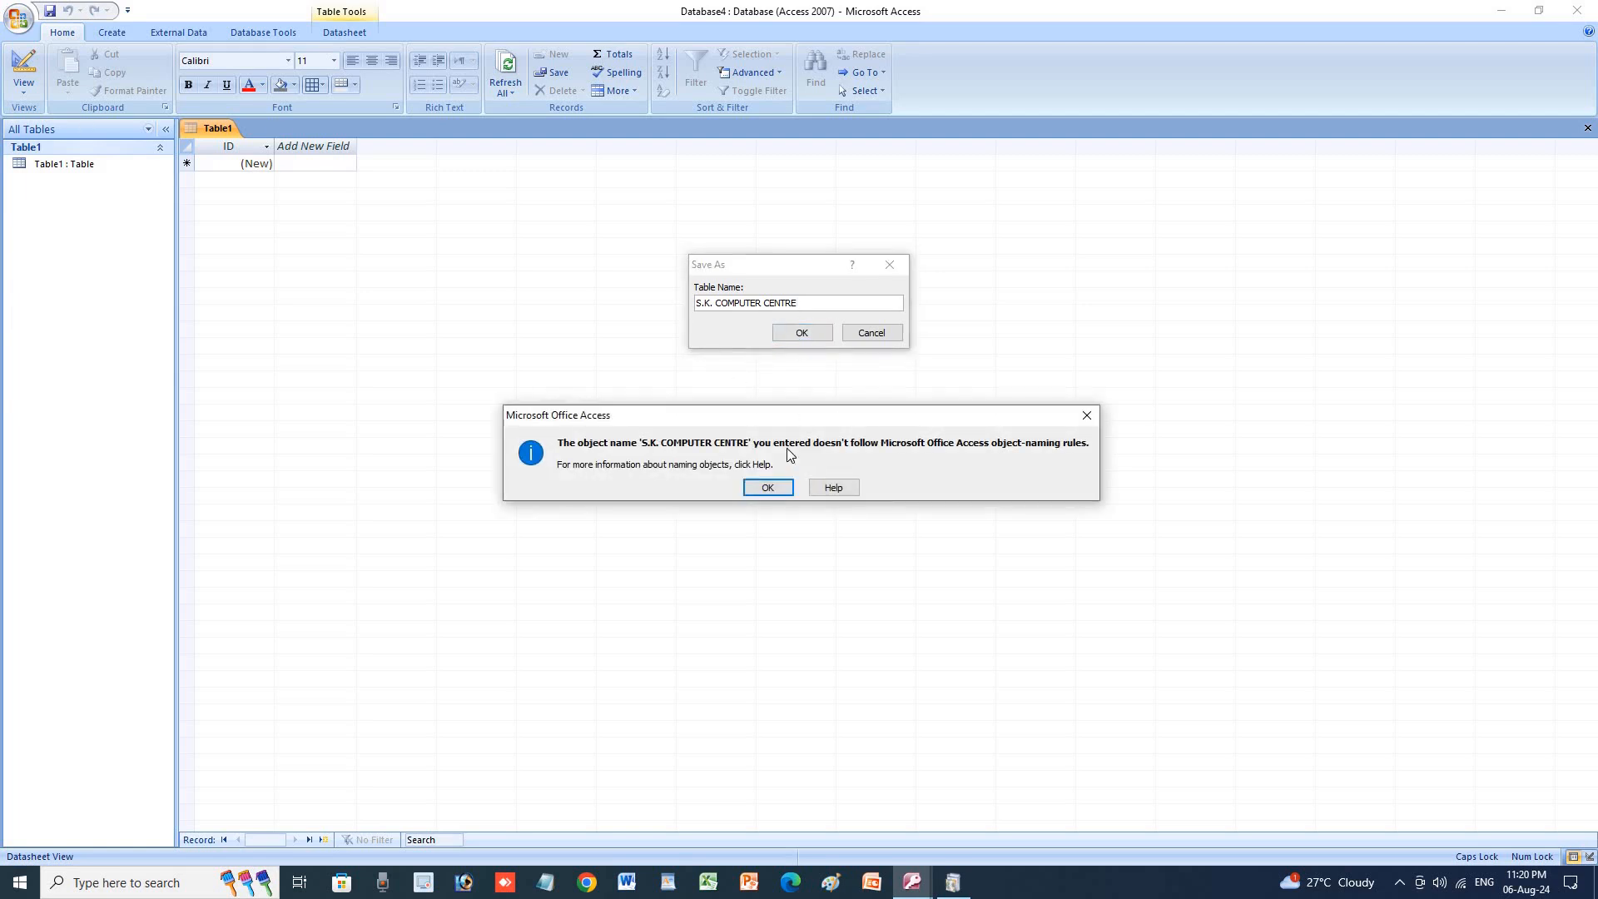
click(764, 489)
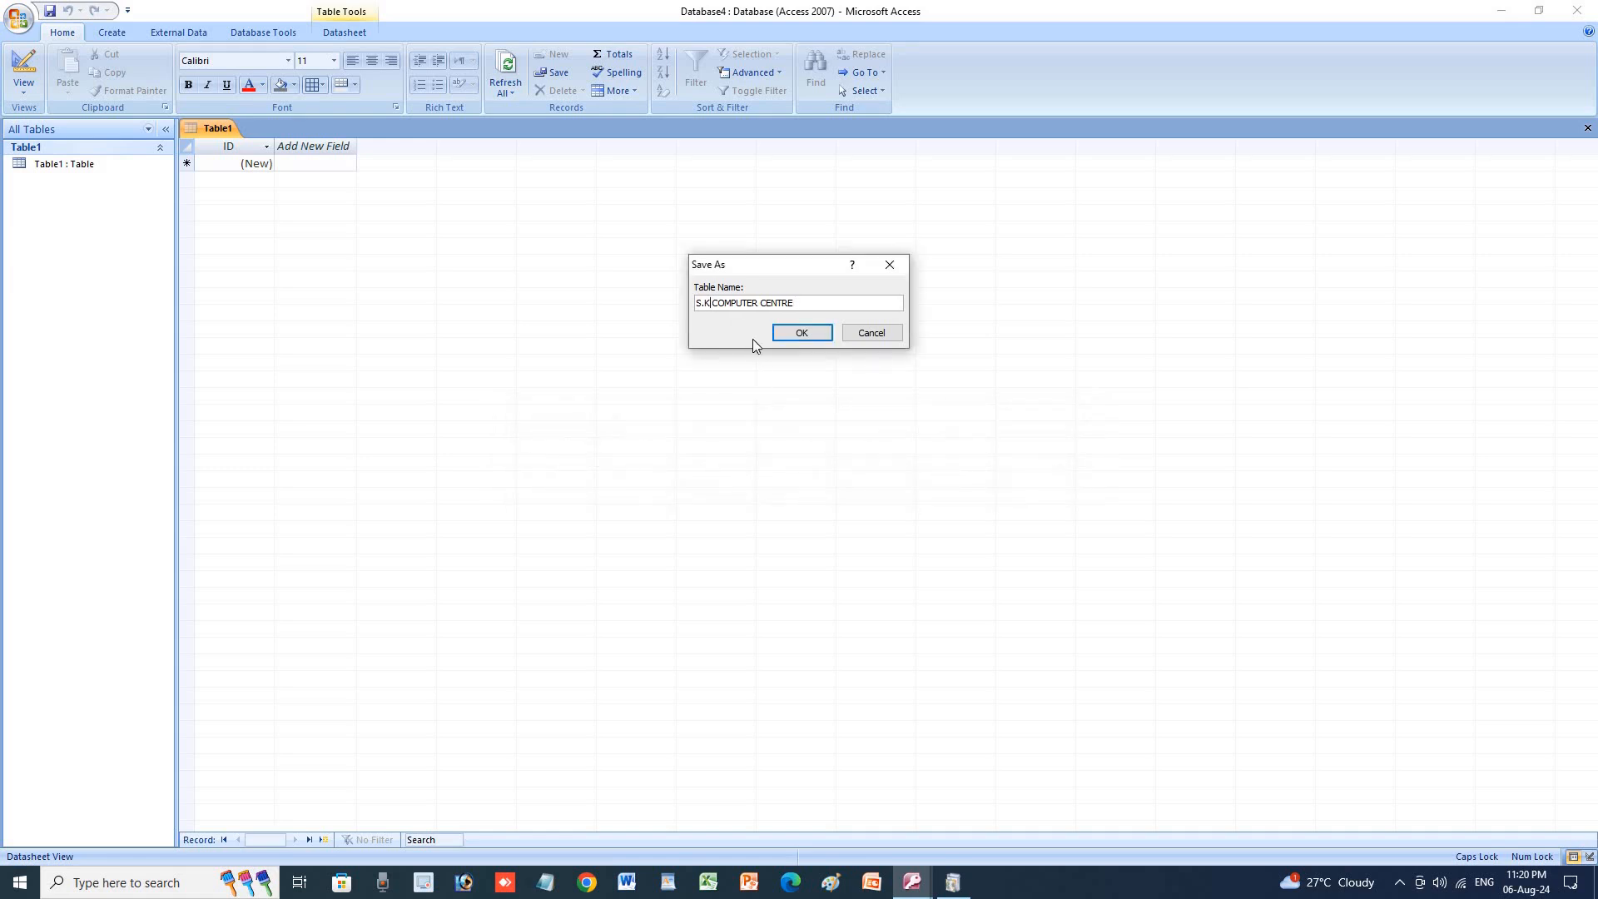
click(704, 303)
key(BackSpace)
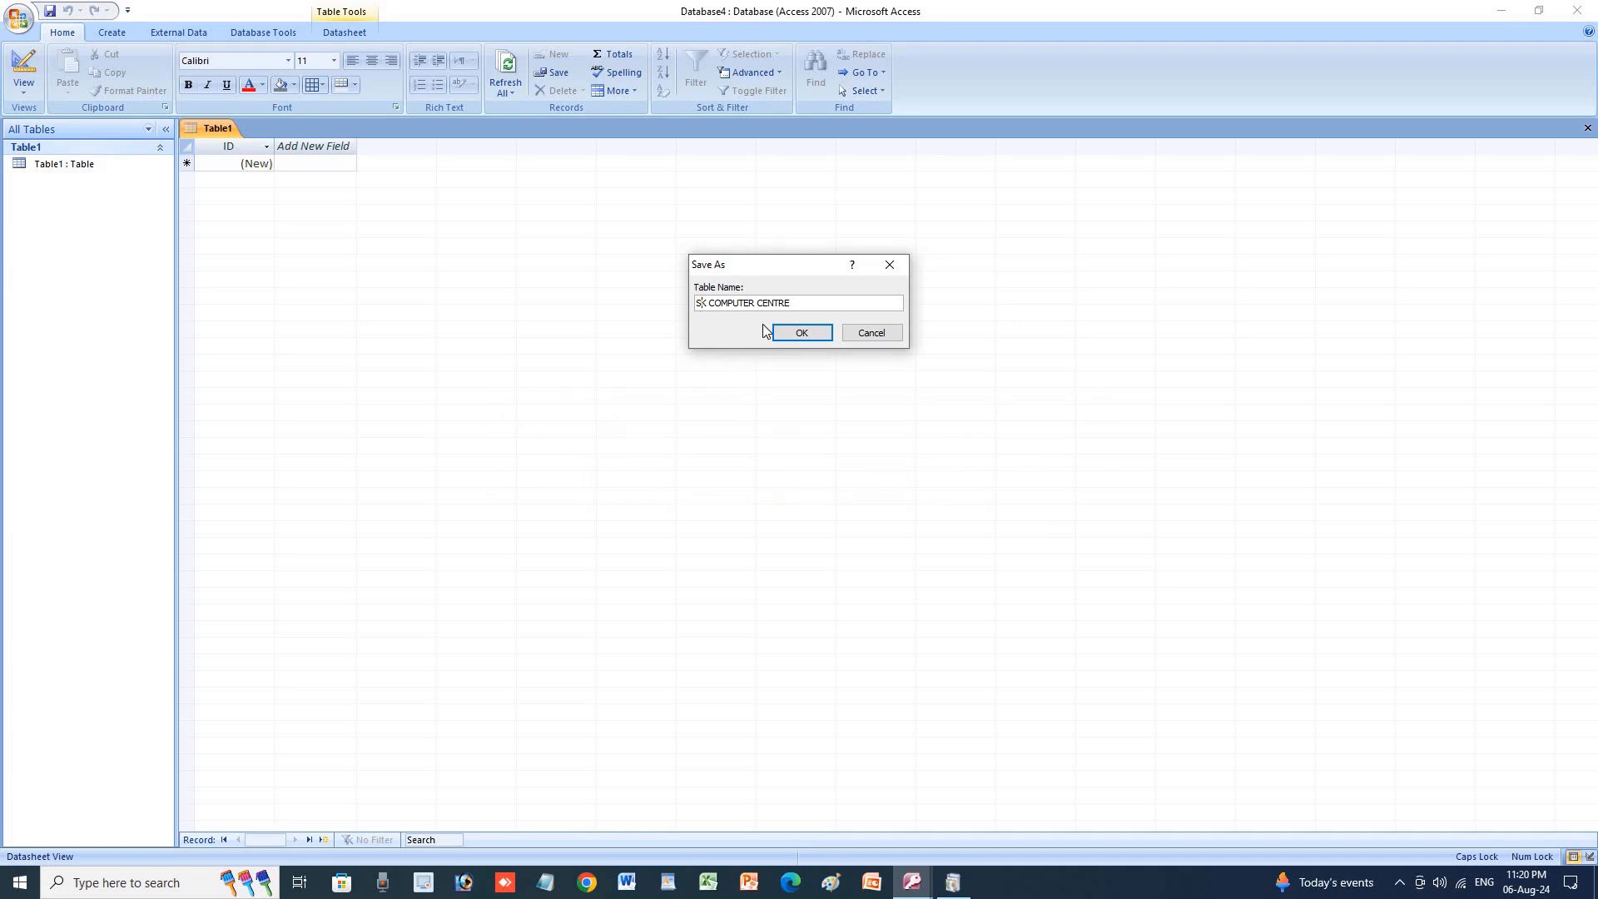
click(820, 338)
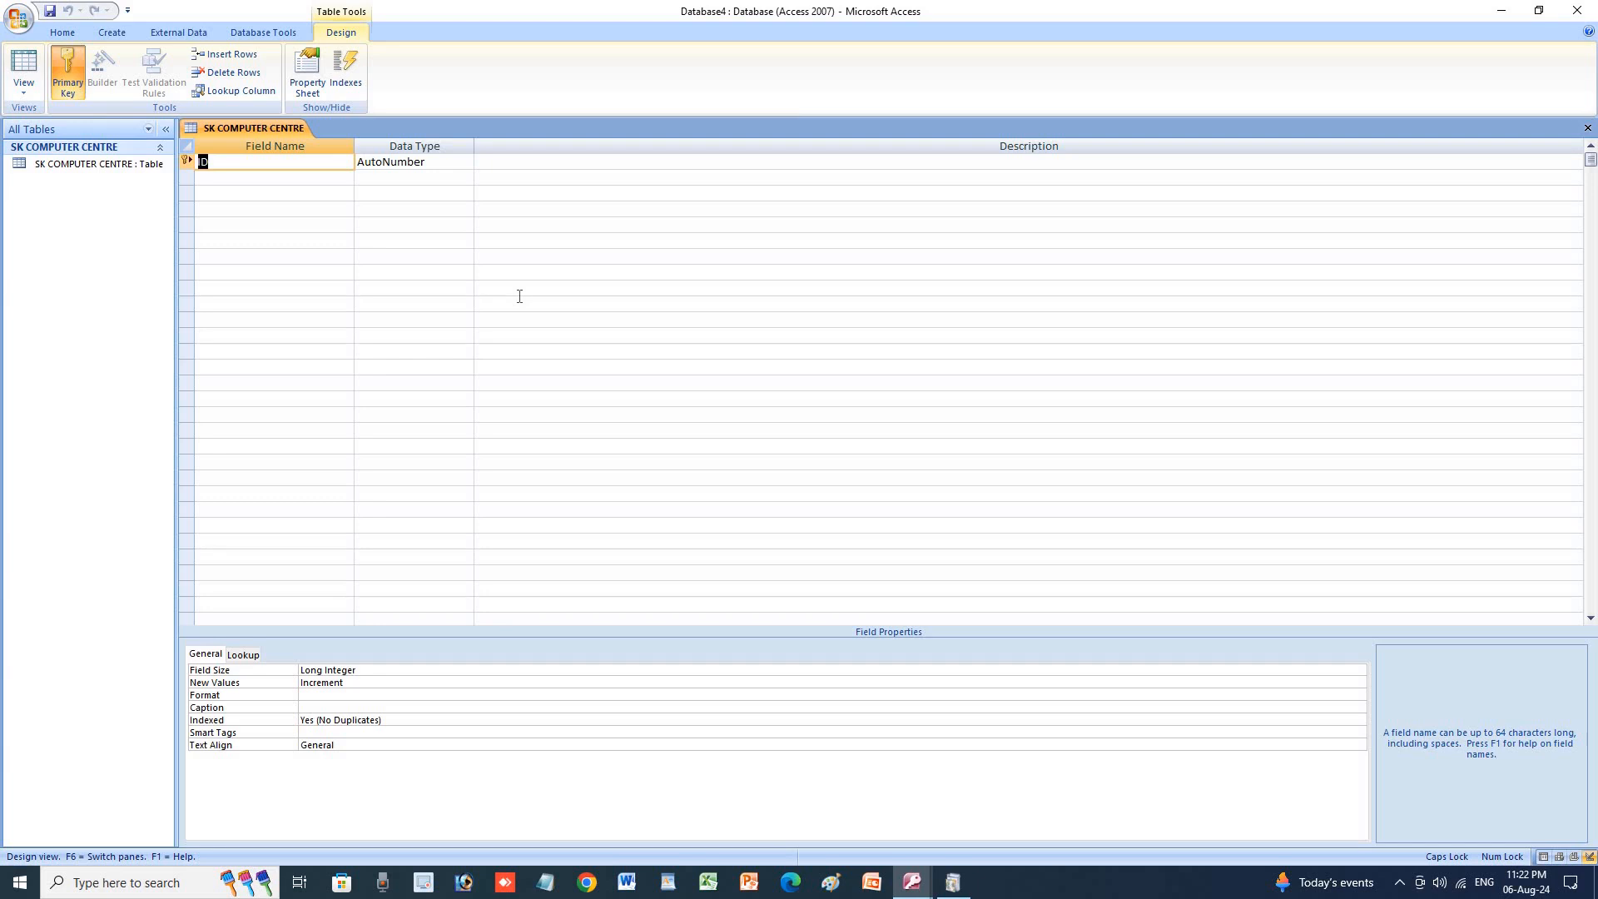
key(Tab)
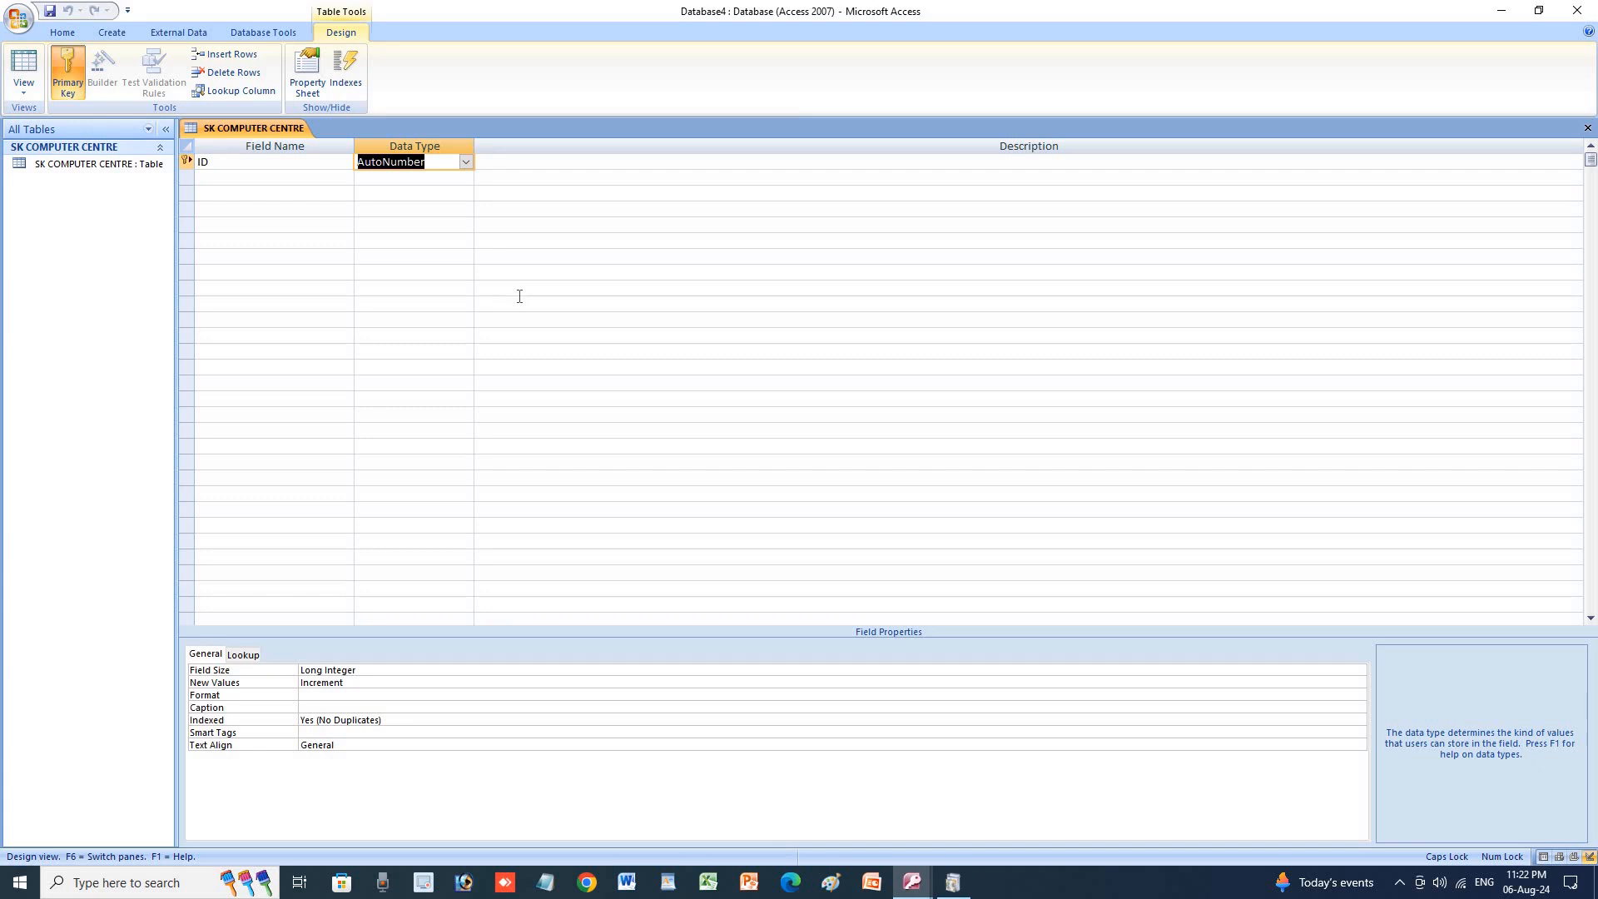
key(Tab)
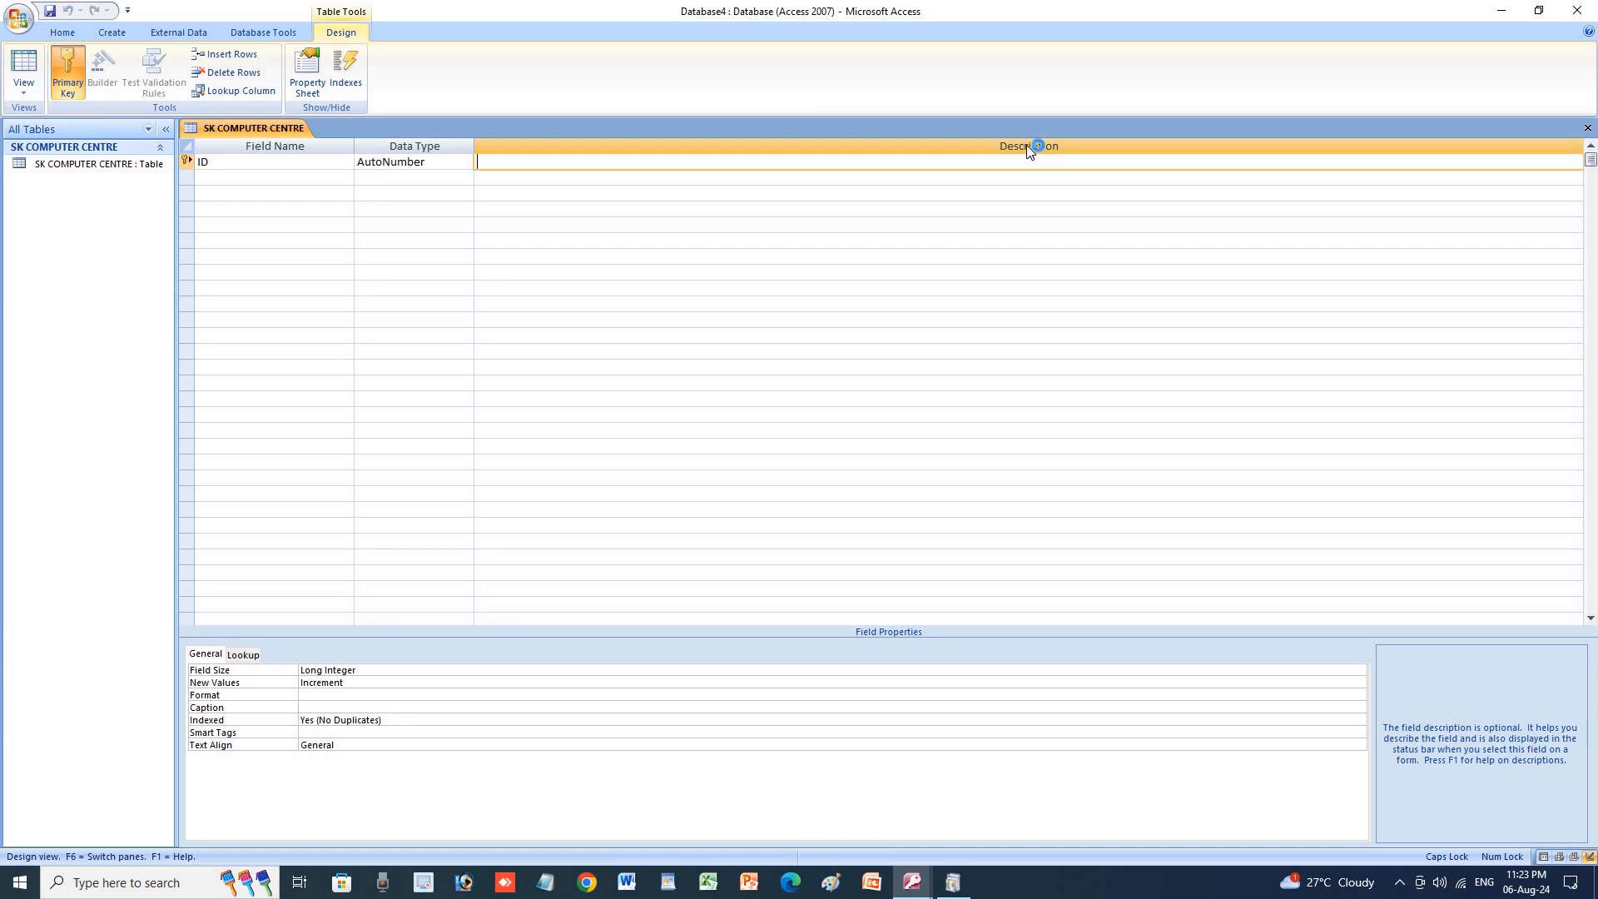
Enter the ID description 'APNA ROLE NUMBER APNE AAP LIKHAYEGA' and move to the next field row.
text(APNA ROLE)
key(BackSpace)
key(BackSpace)
text(LE NUMB ER)
key(BackSpace)
key(BackSpace)
key(BackSpace)
text(ER APNE AAP )
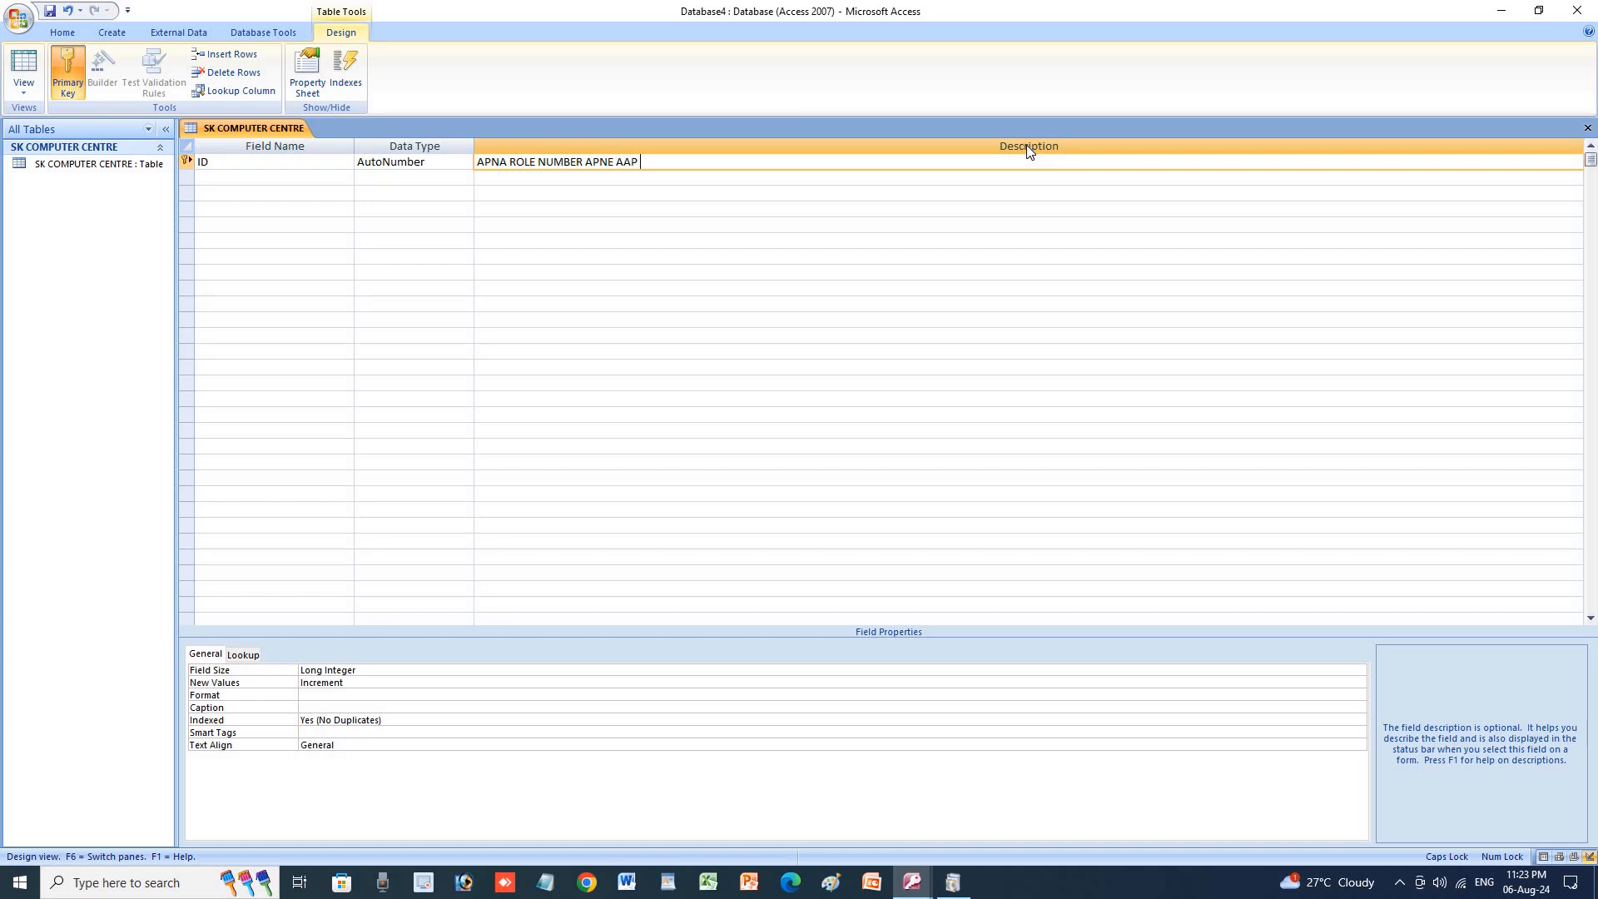
text(LIKHAYEN)
key(BackSpace)
key(BackSpace)
text(EGA)
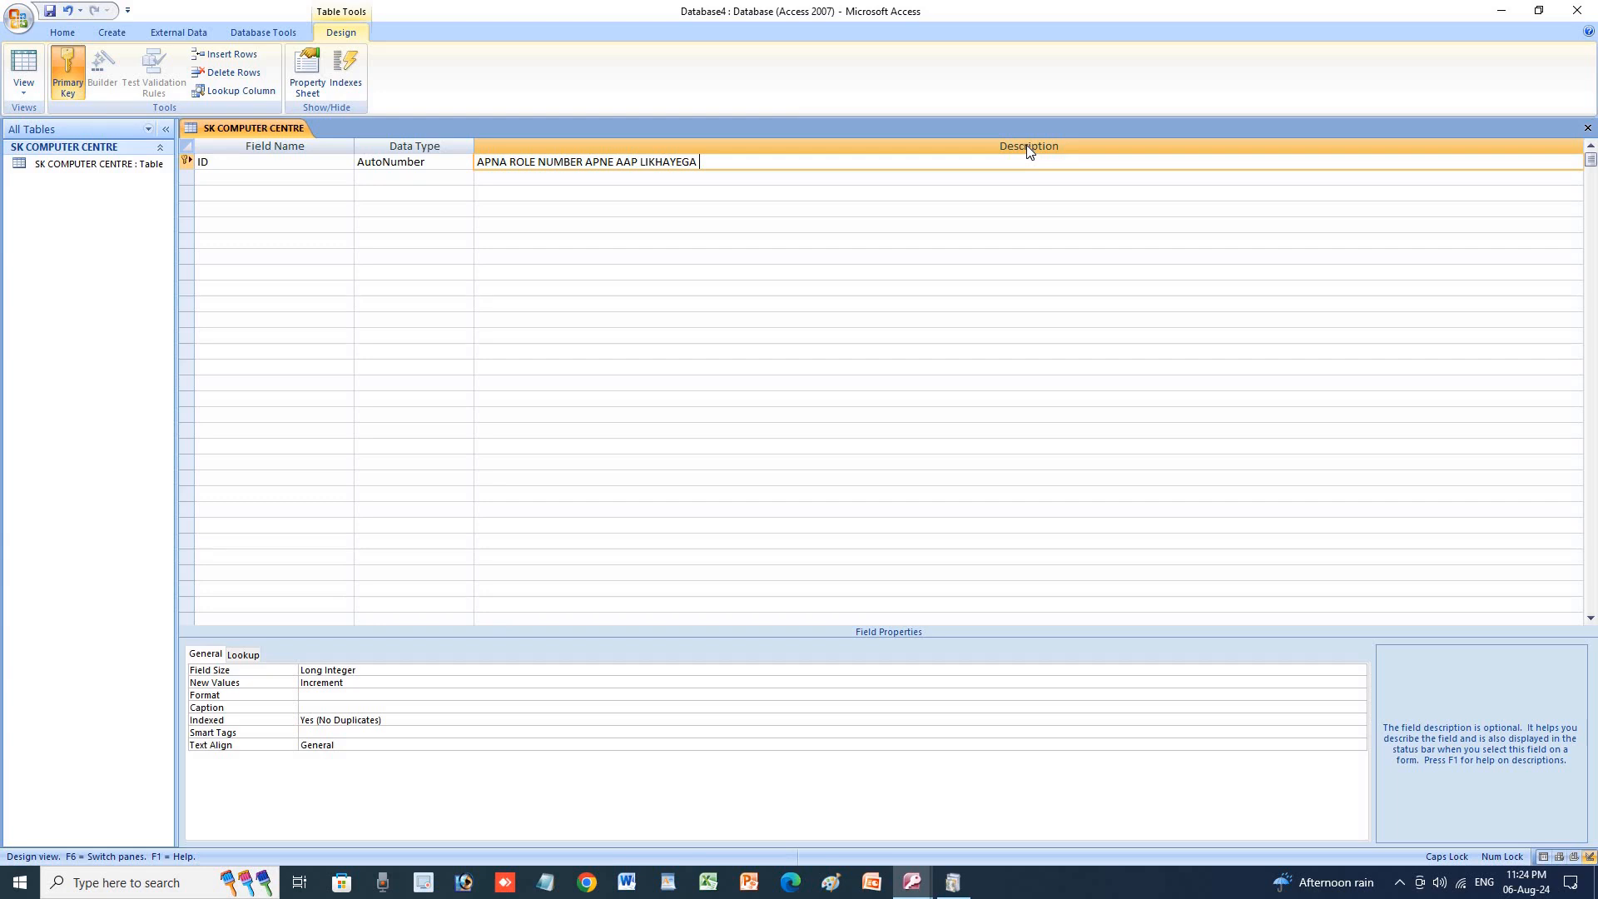
key(Return)
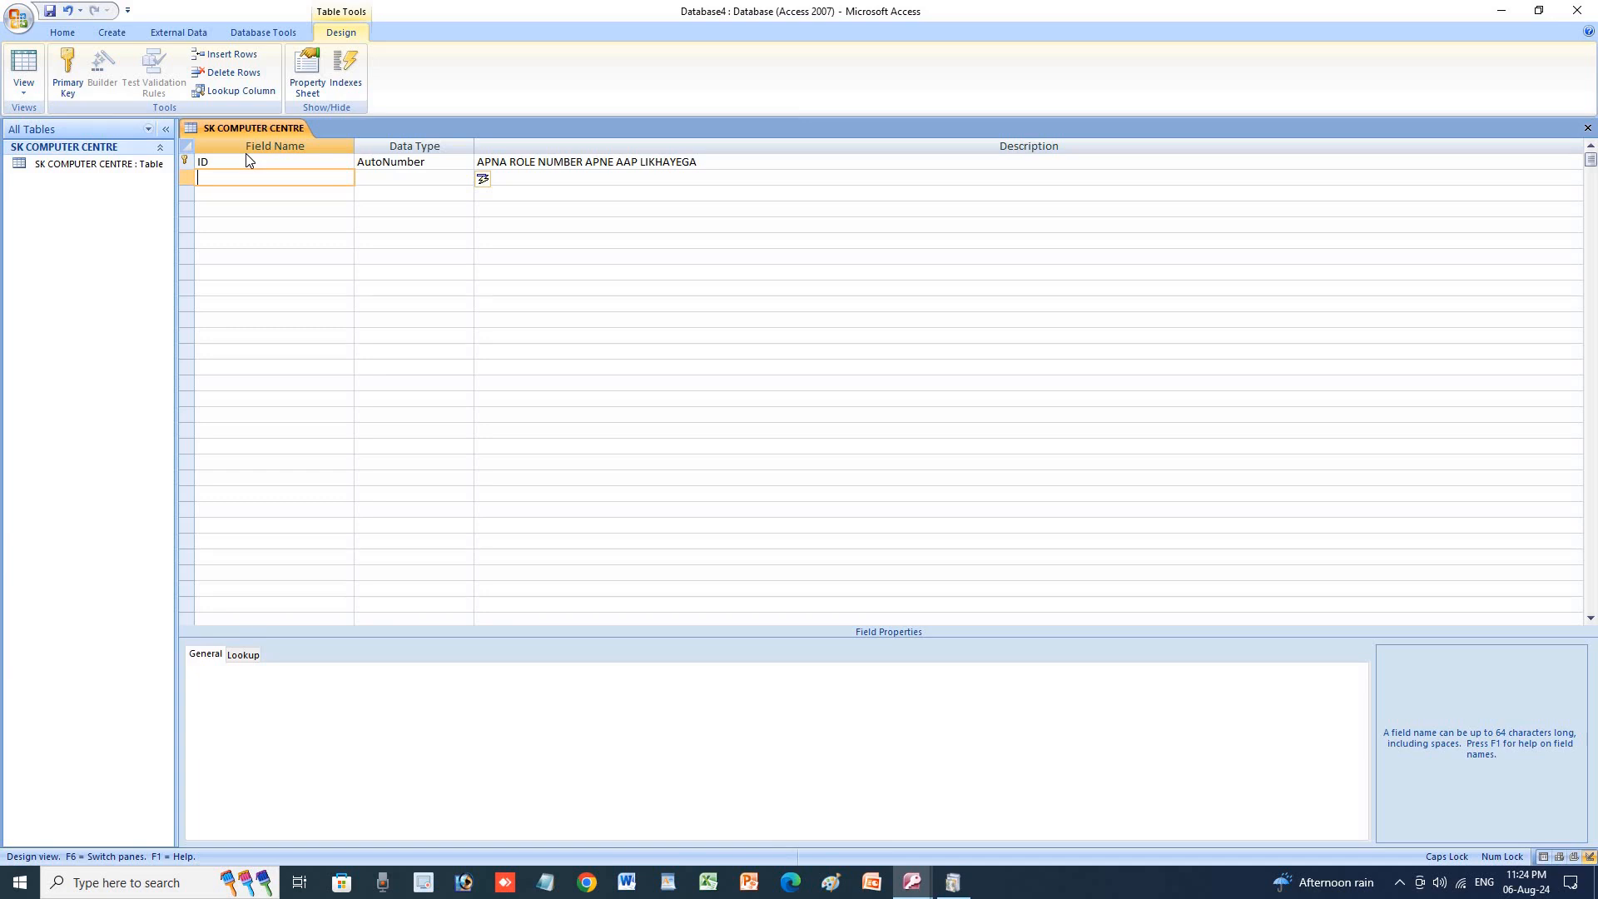
Name the second field NAME and accept the reserved-word warning.
text(N)
key(Return)
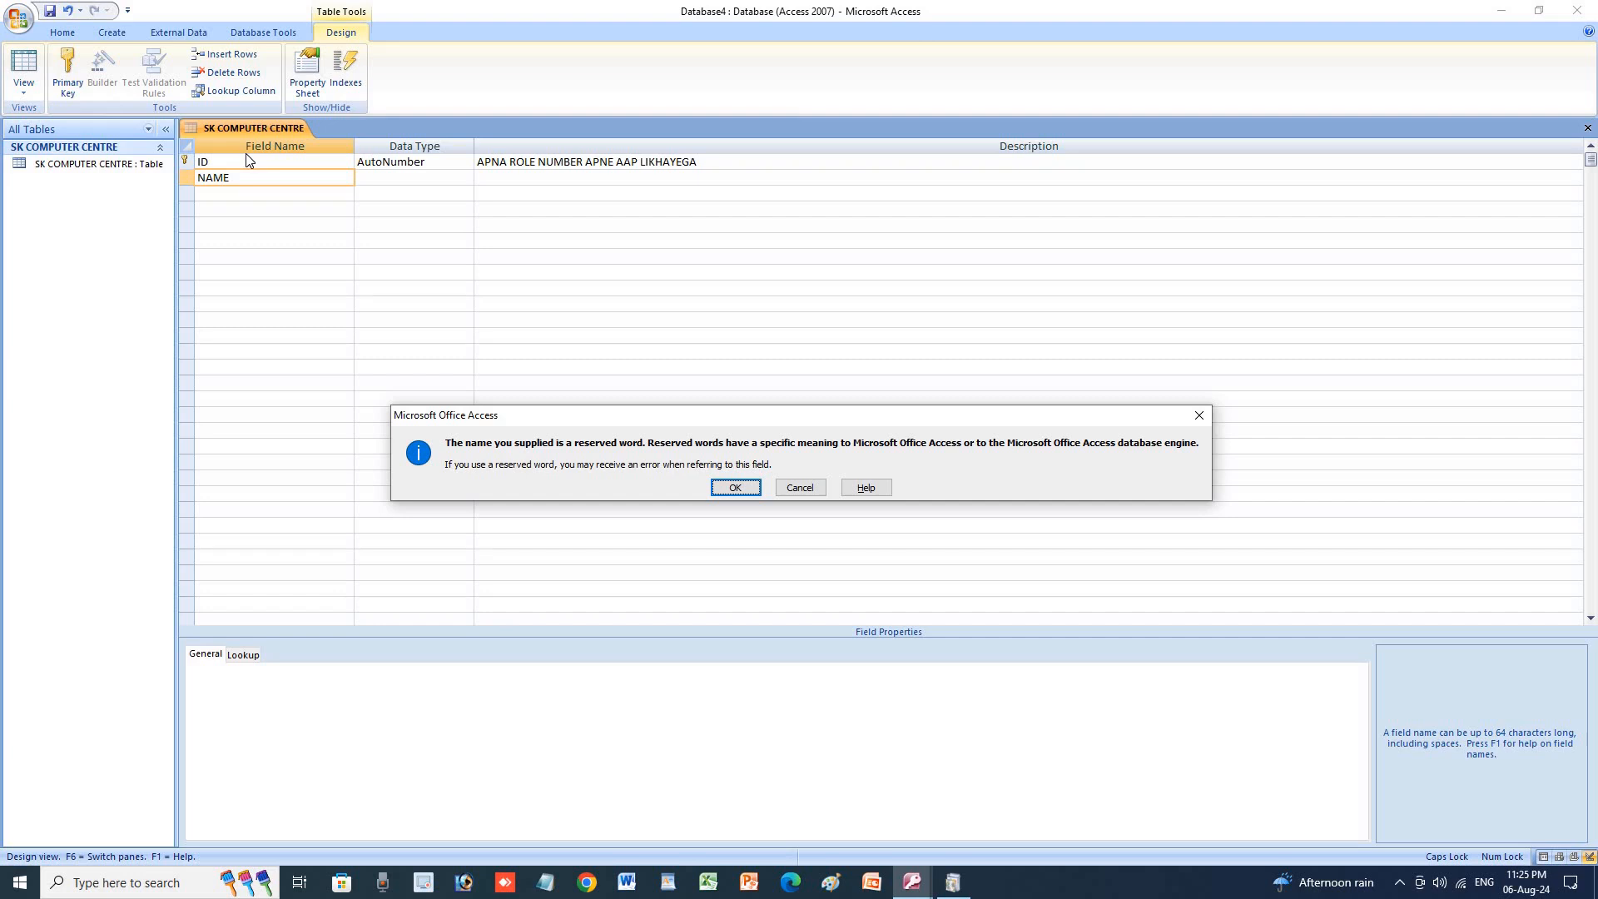
key(Return)
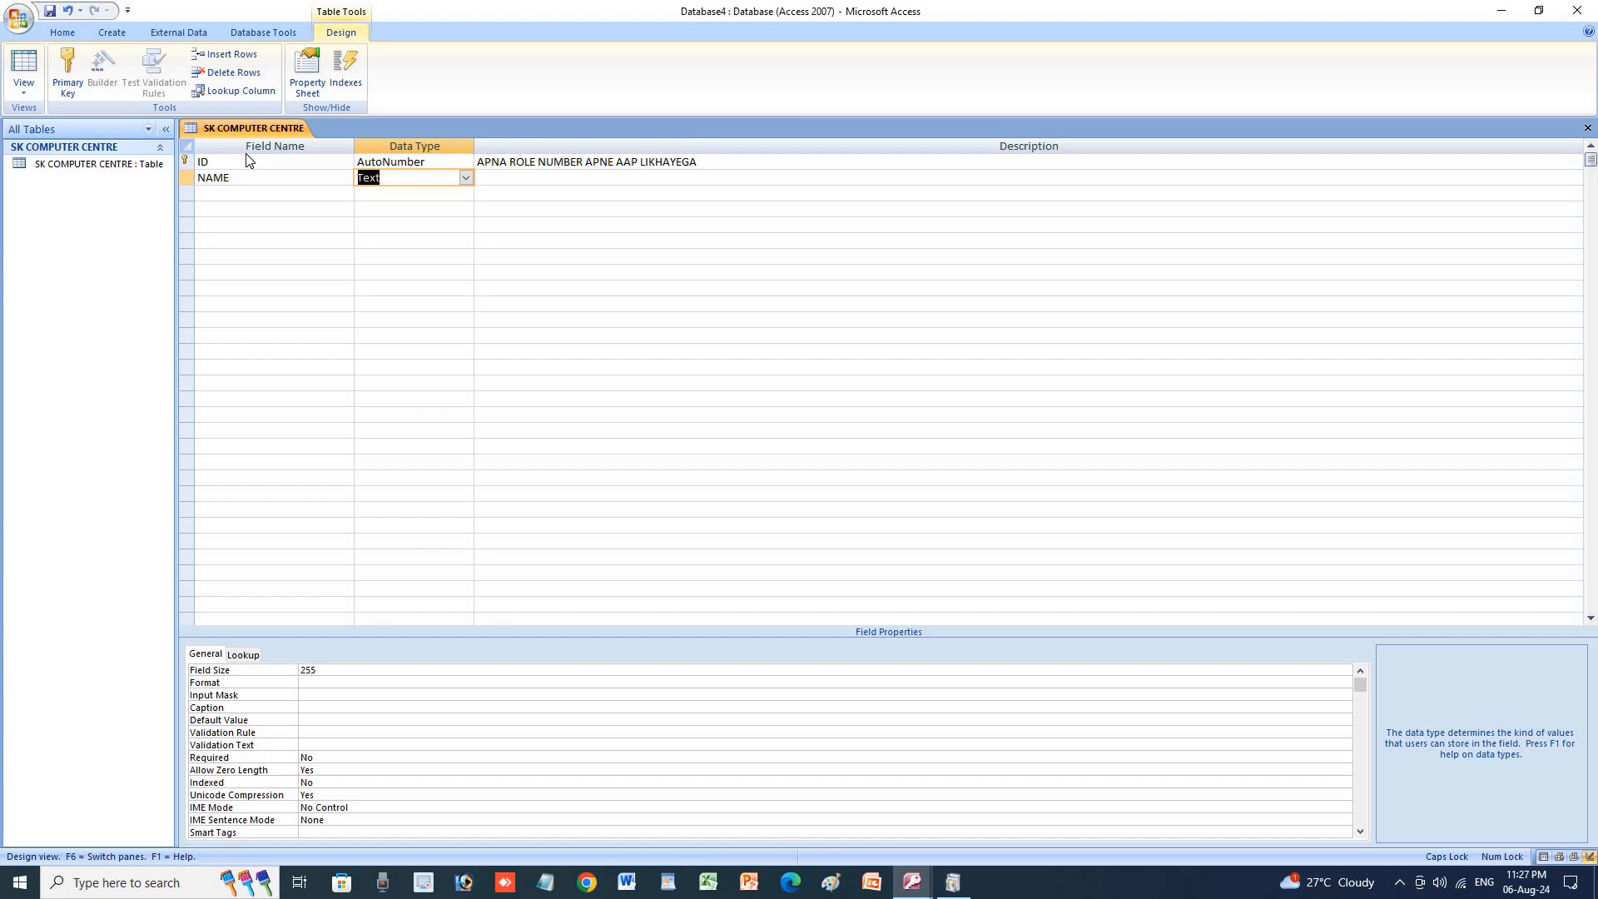
Keep NAME as a Text field with no description and move to the third row.
key(Tab)
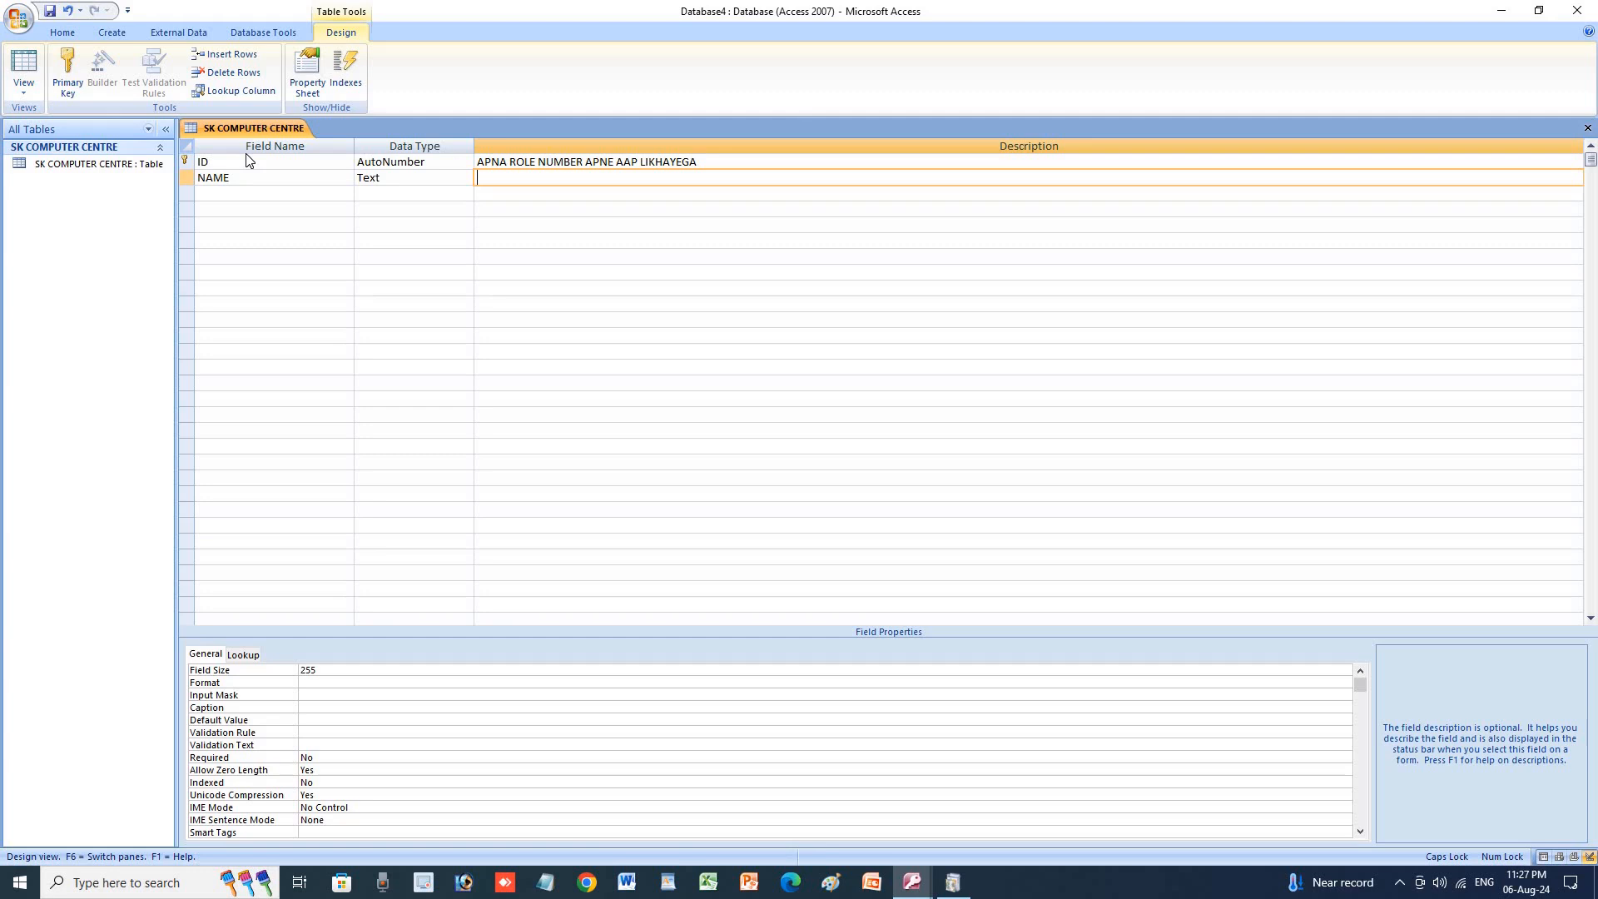
key(Return)
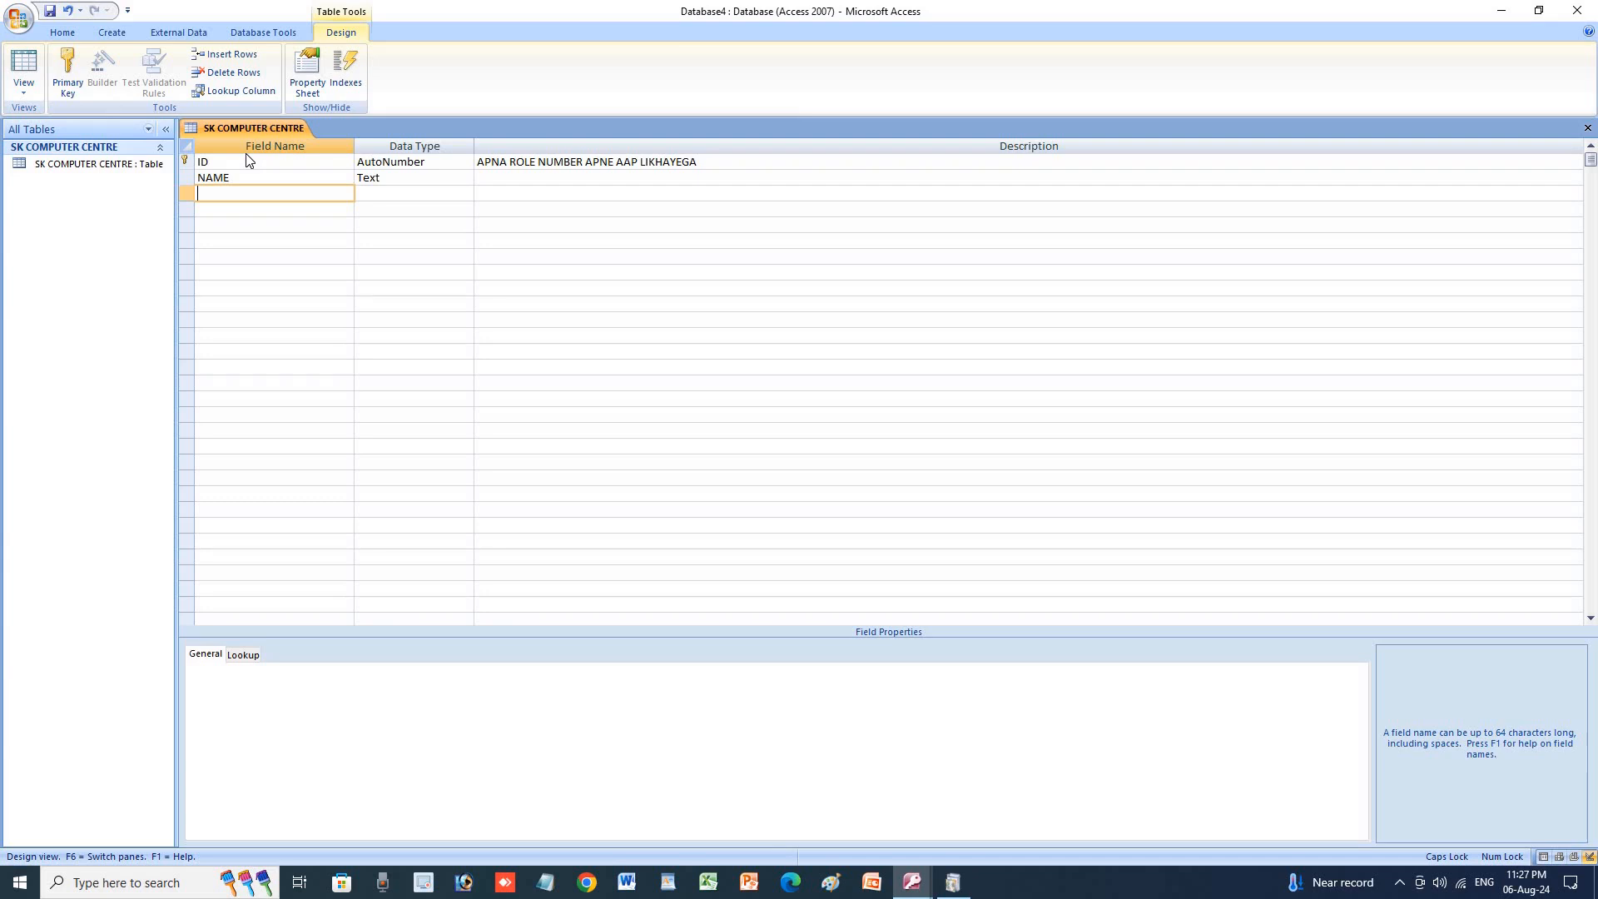
Add a third field PIN CODE with the Number data type and no description.
text(PIN CODE)
key(Tab)
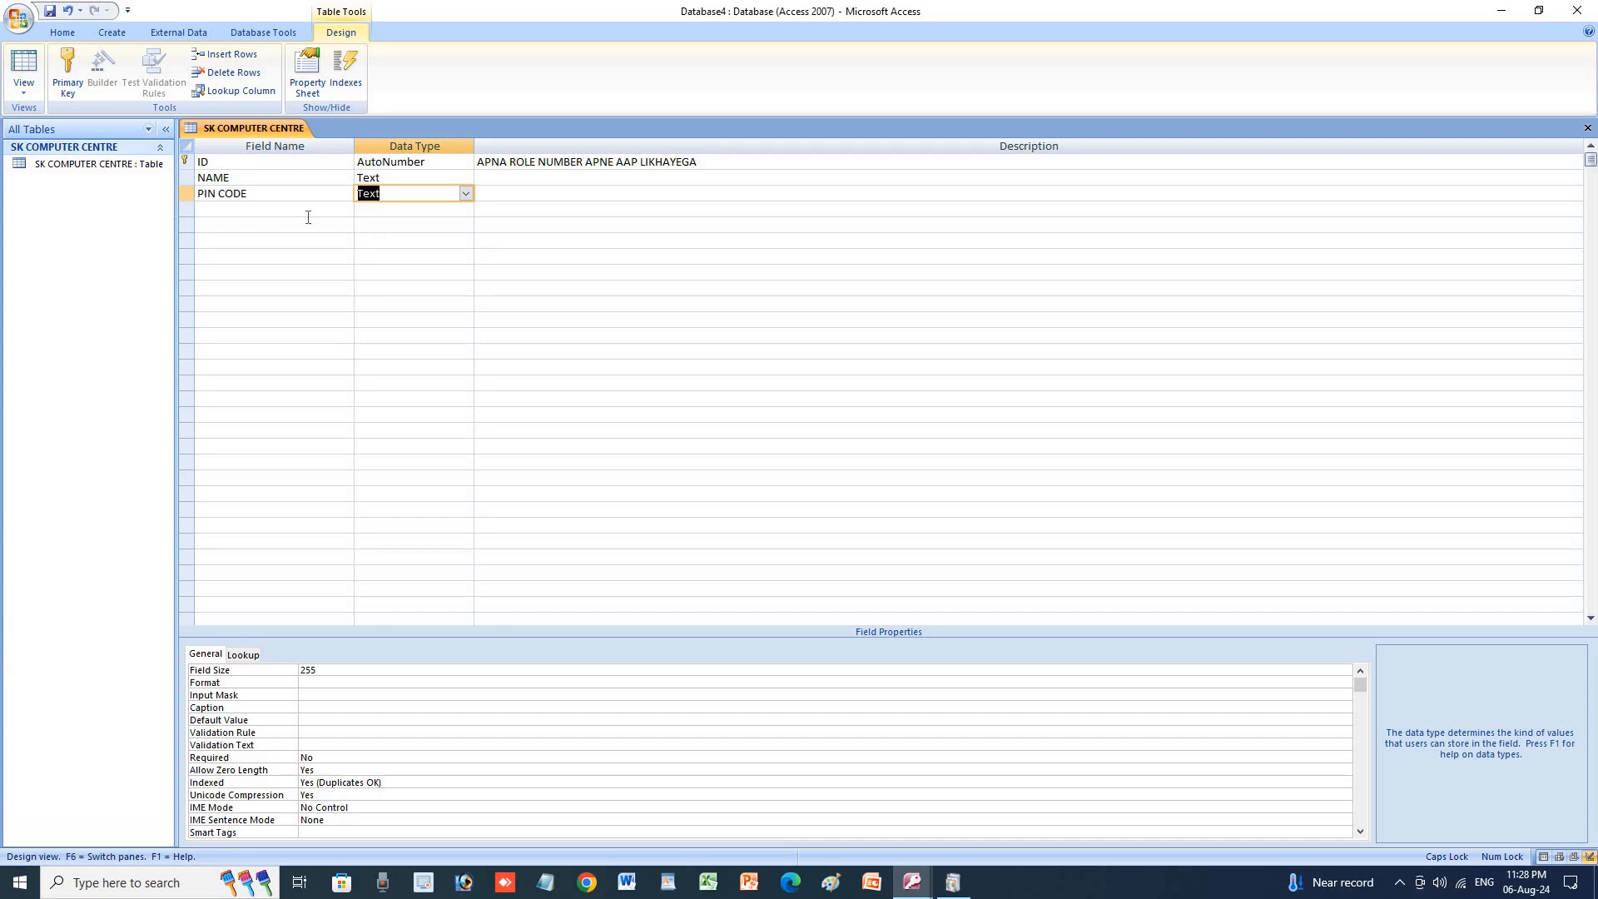
click(466, 195)
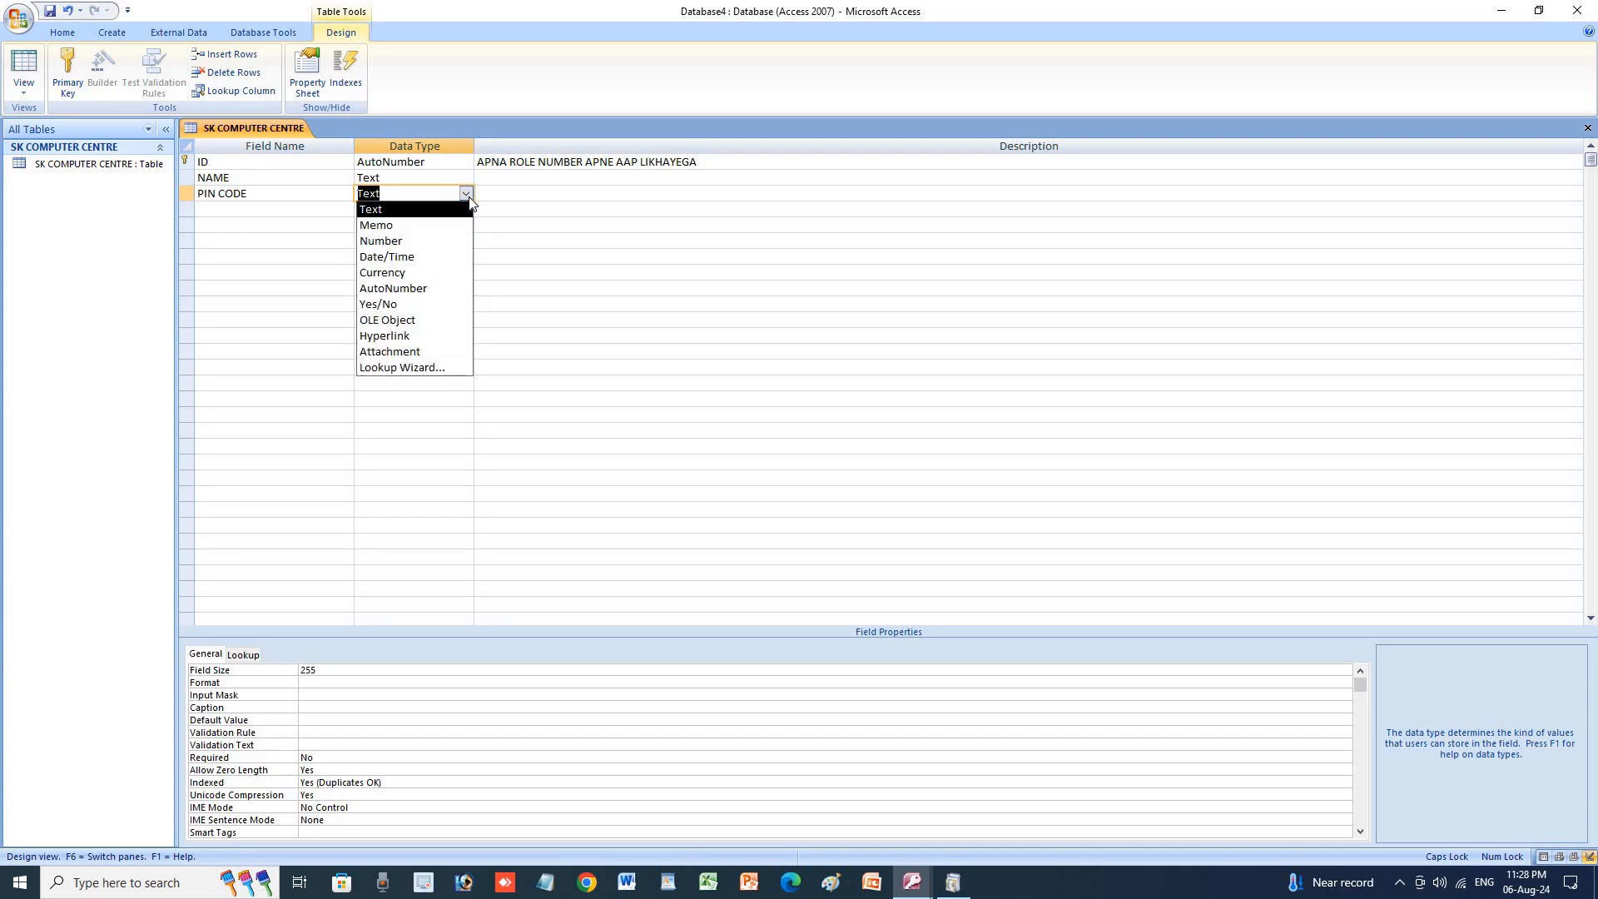
click(408, 242)
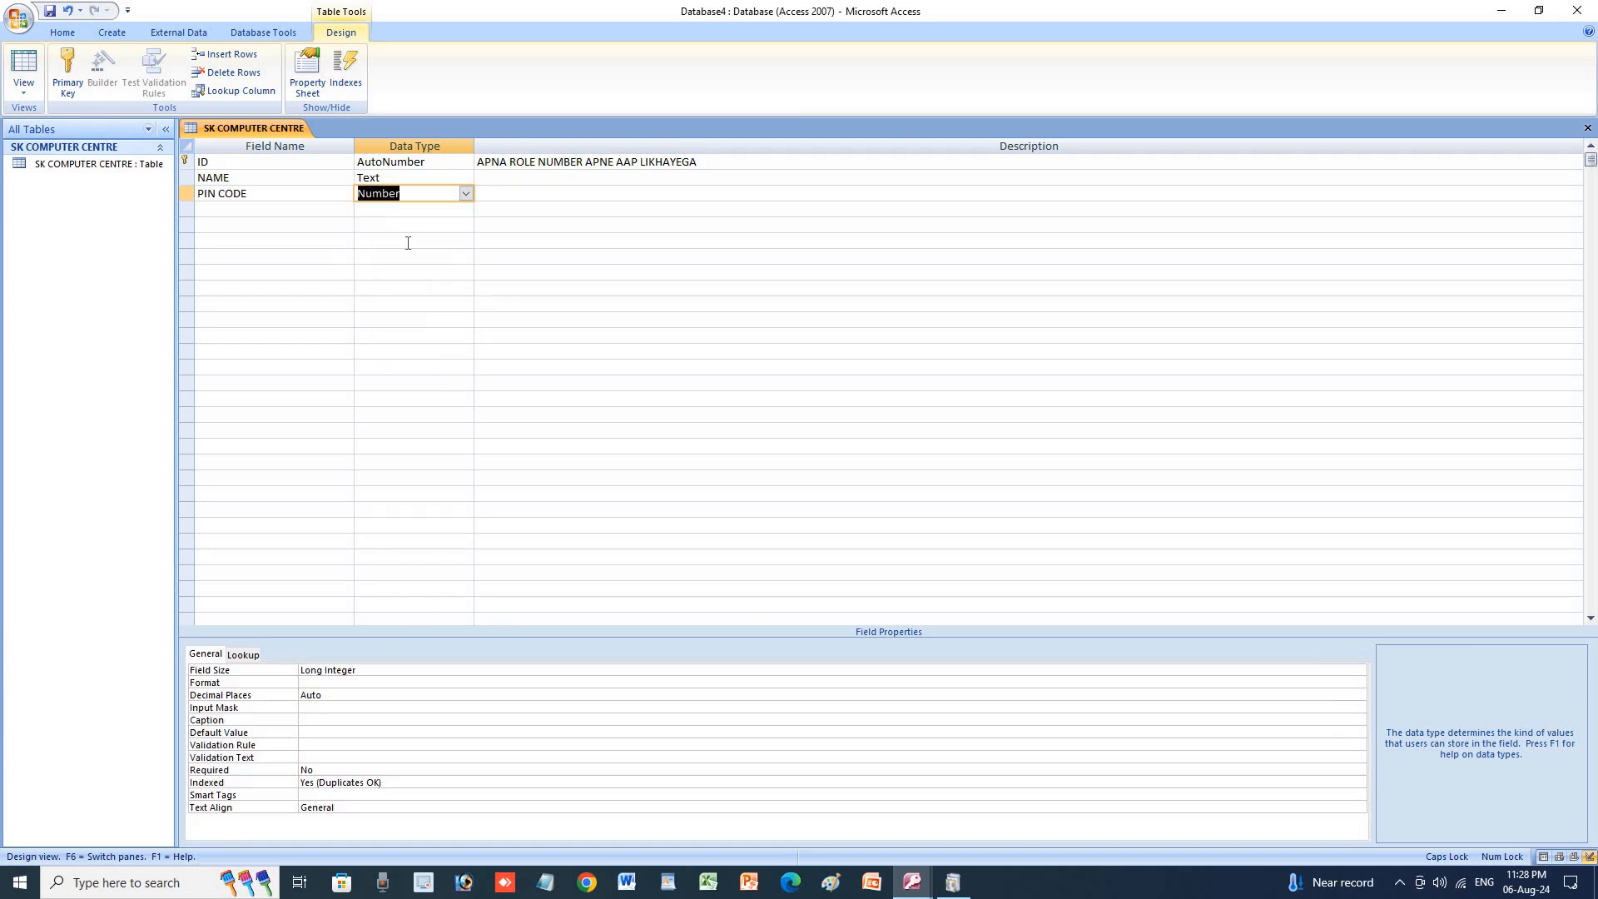
key(Tab)
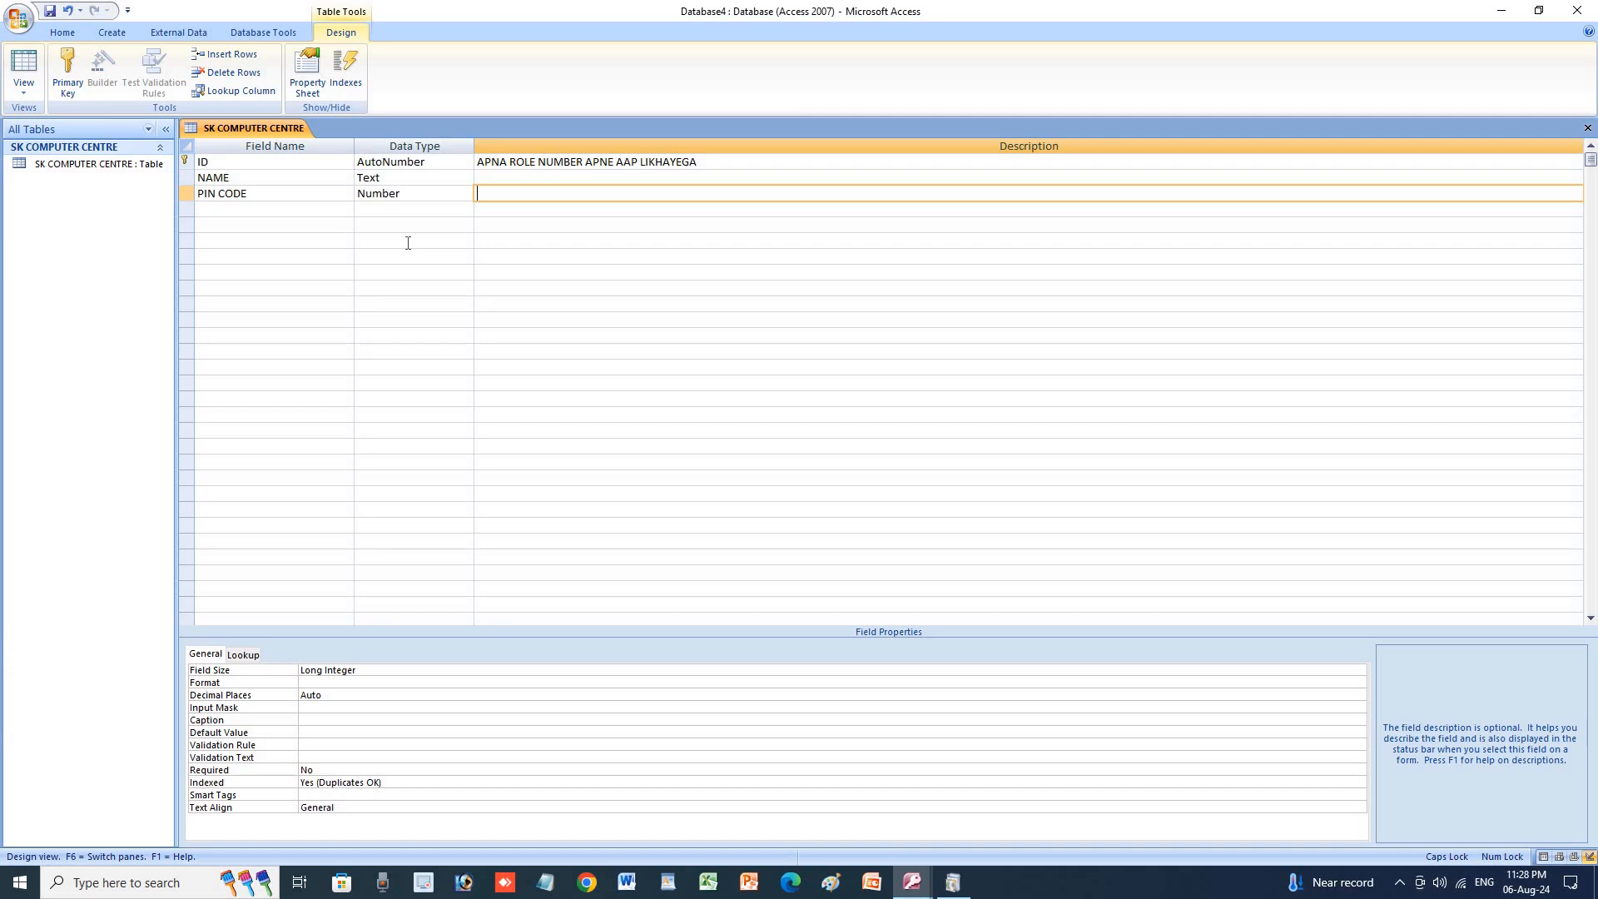
key(Return)
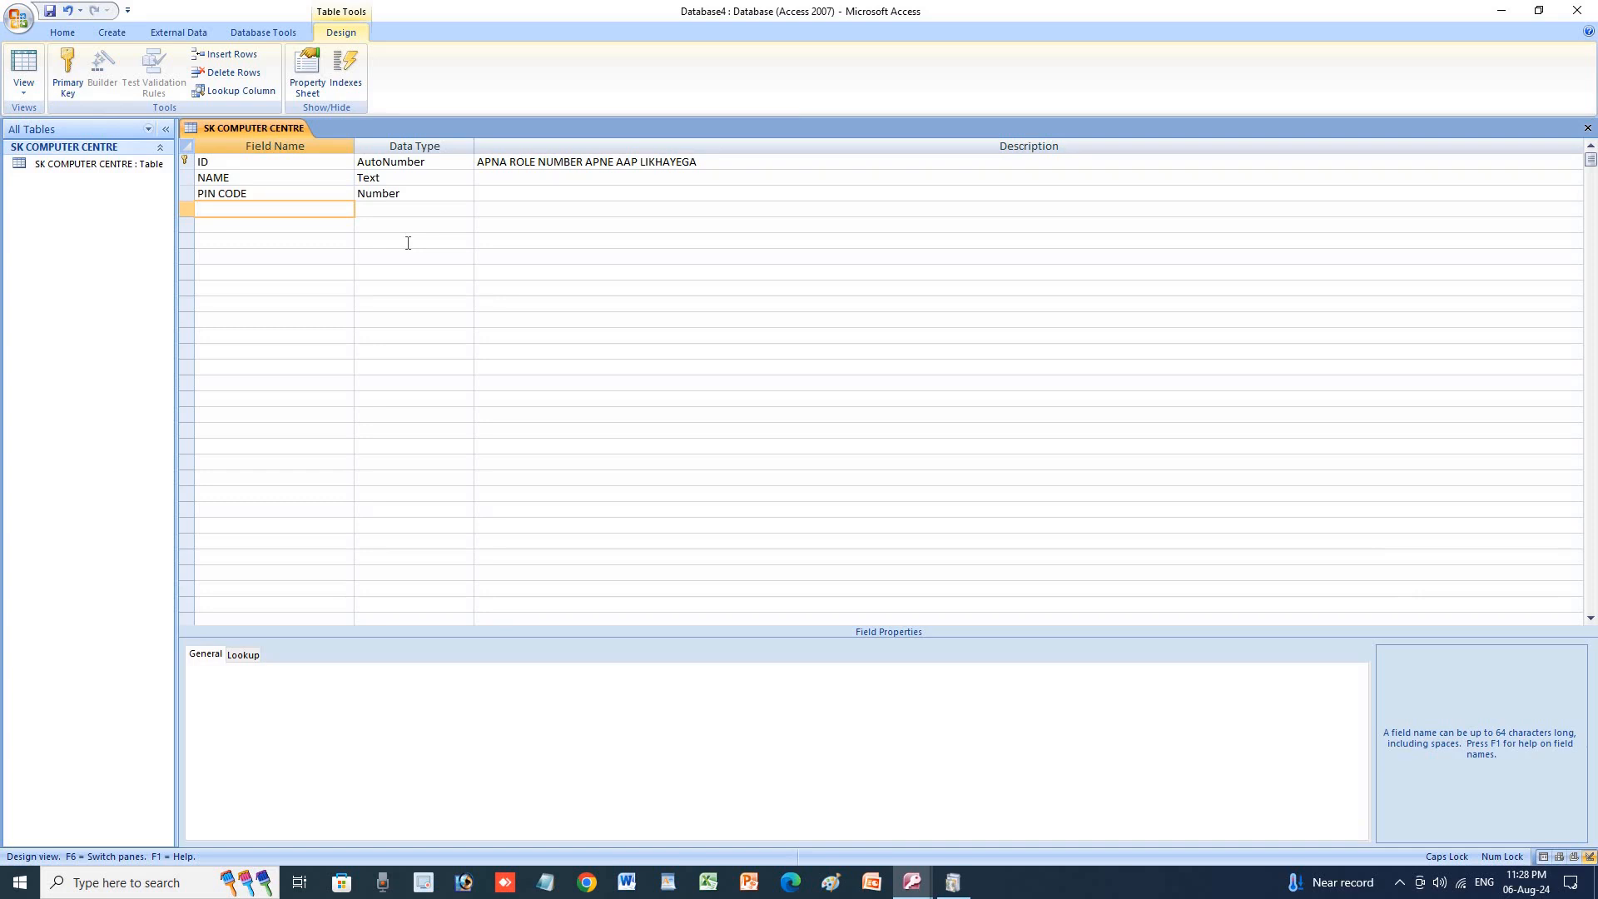
Add a Text field VILLAGE with no description, then begin typing POST in the next row.
text(VILAG)
key(BackSpace)
key(BackSpace)
text(LAGE)
key(Tab)
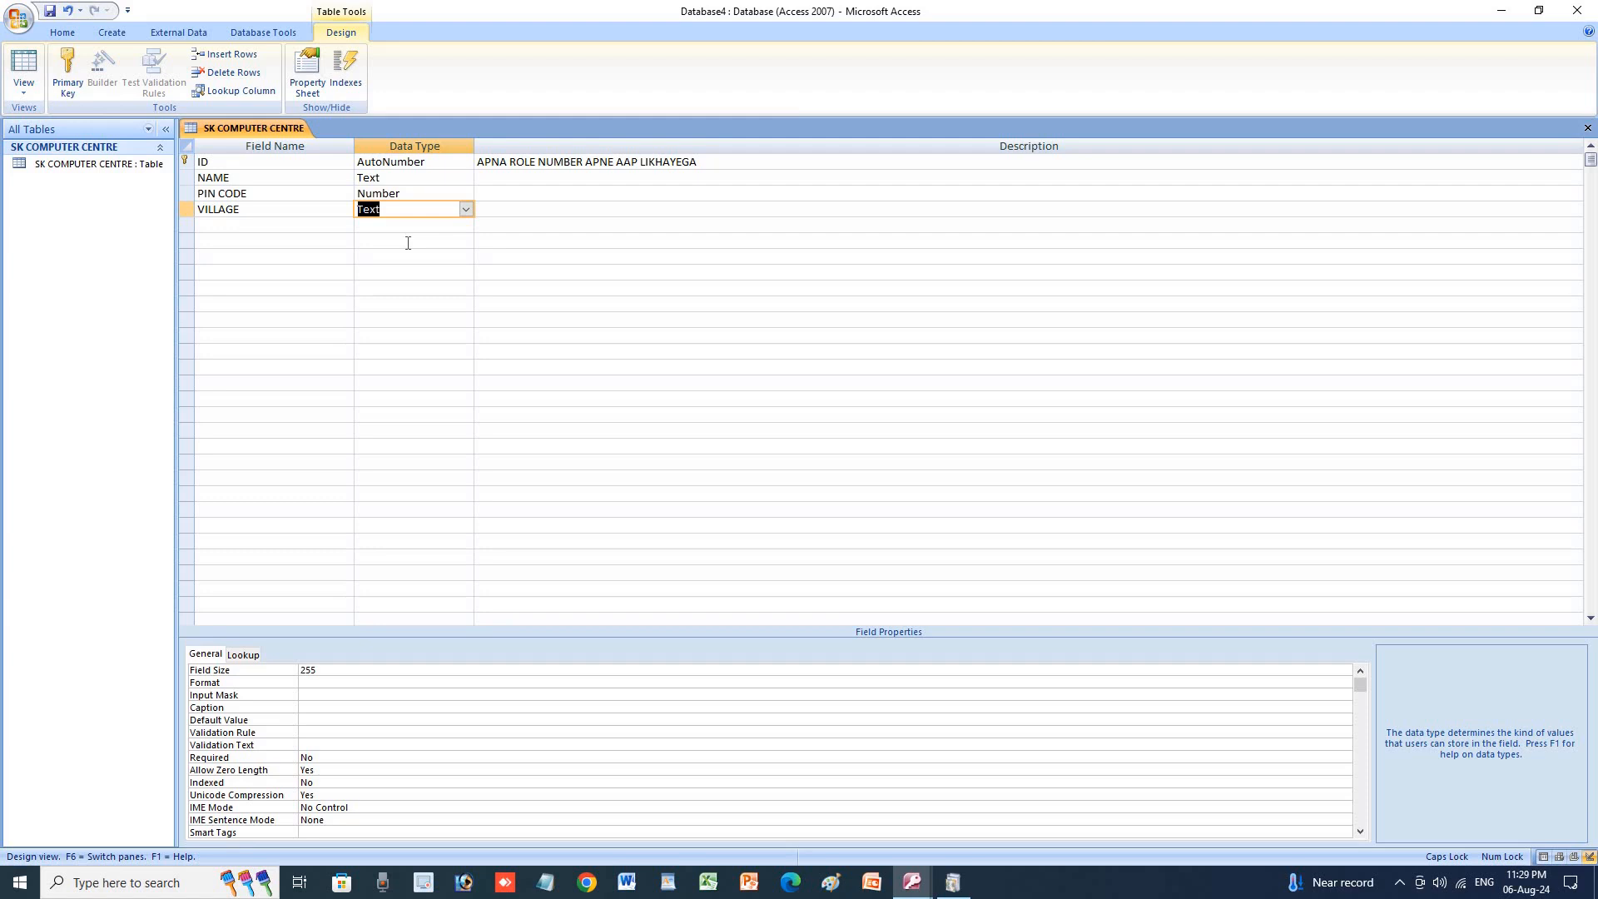
key(Tab)
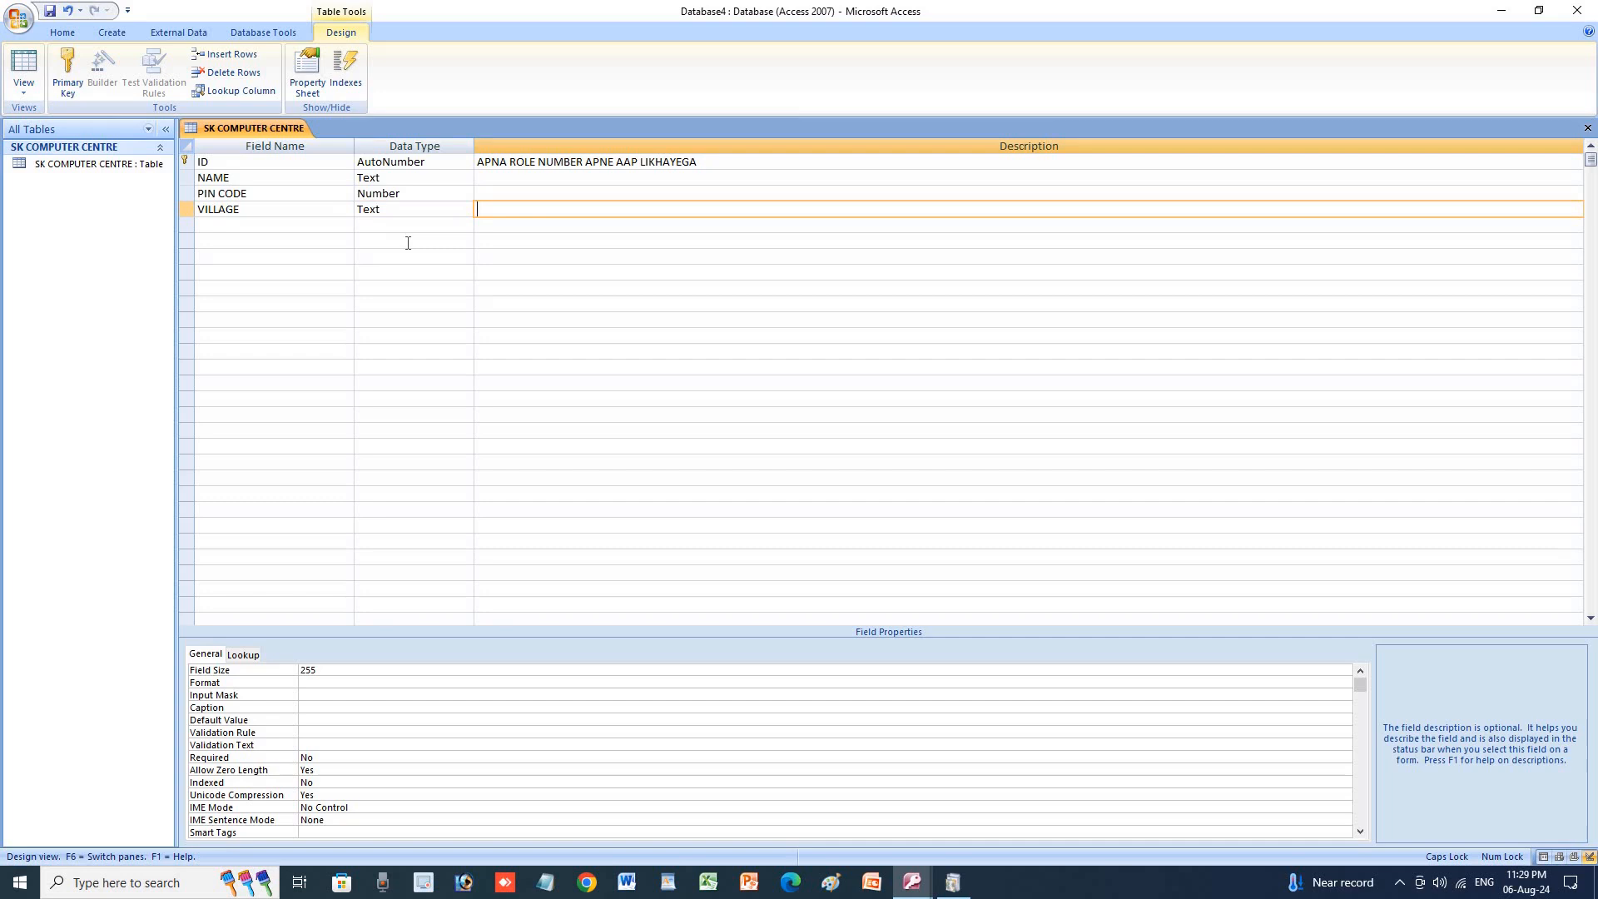
key(Return)
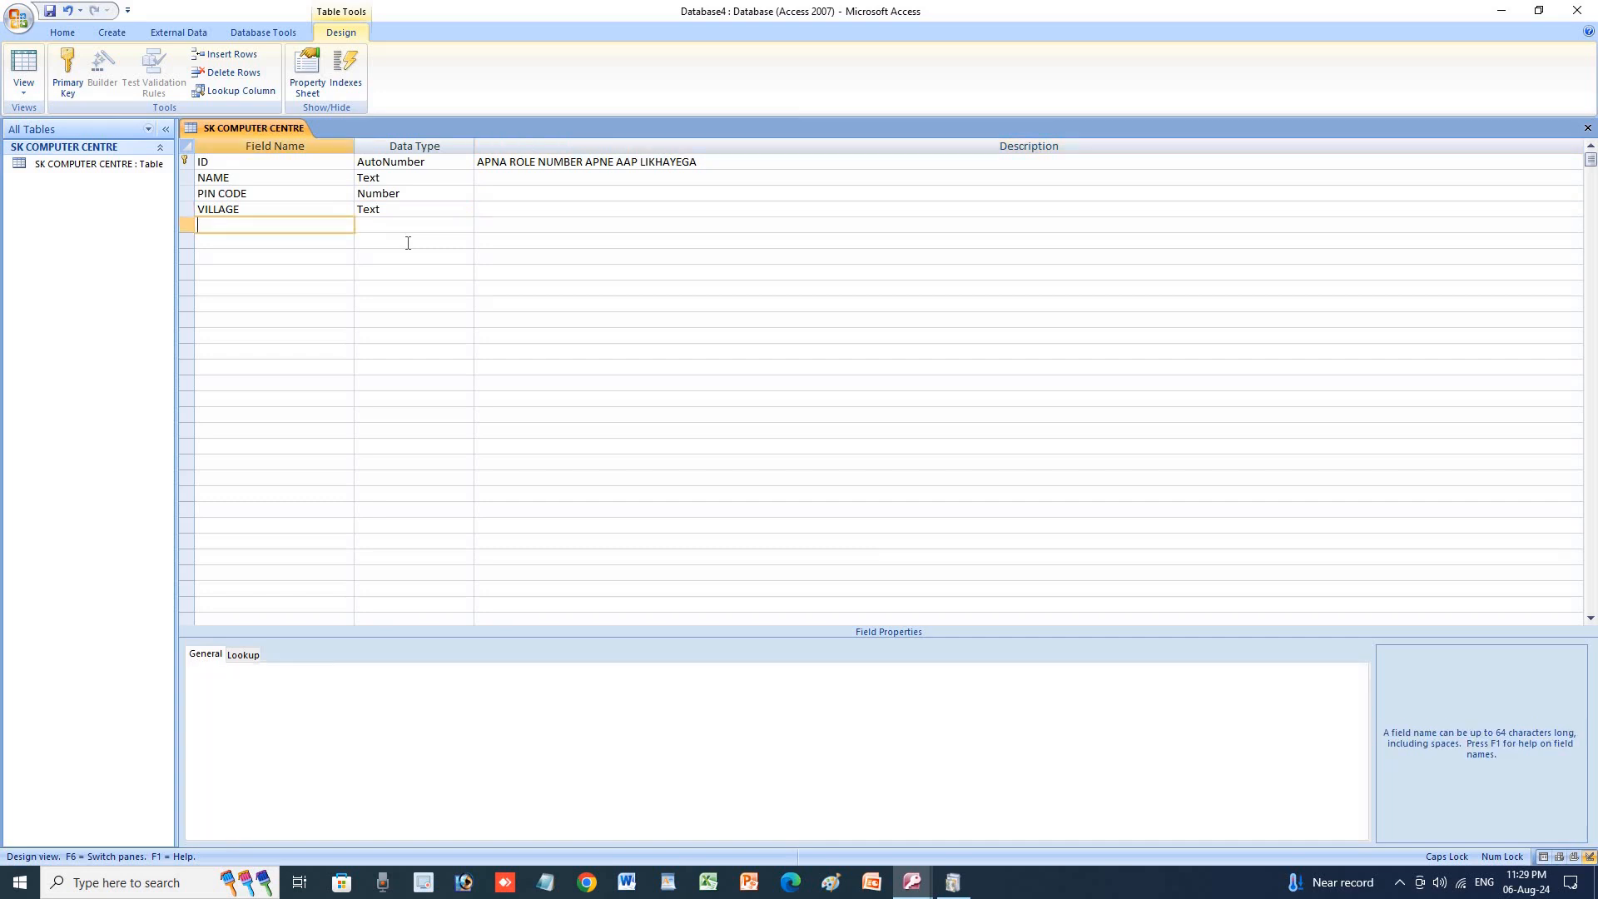
text(POST)
Confirm the POST field name and pick Lookup Wizard from its data type list.
key(Return)
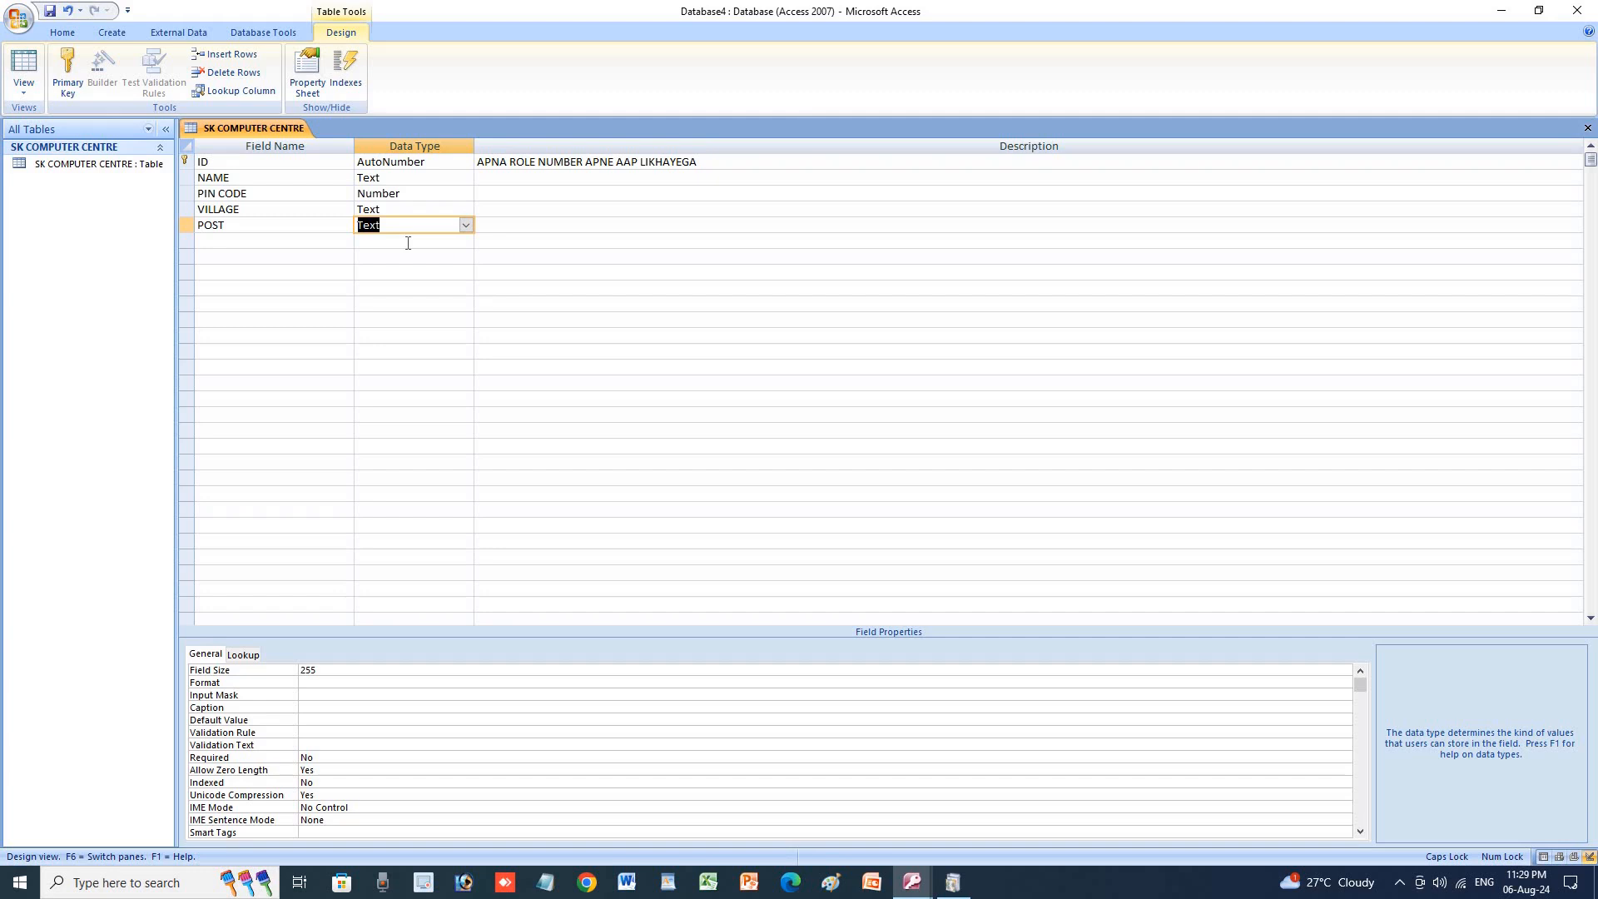
click(465, 226)
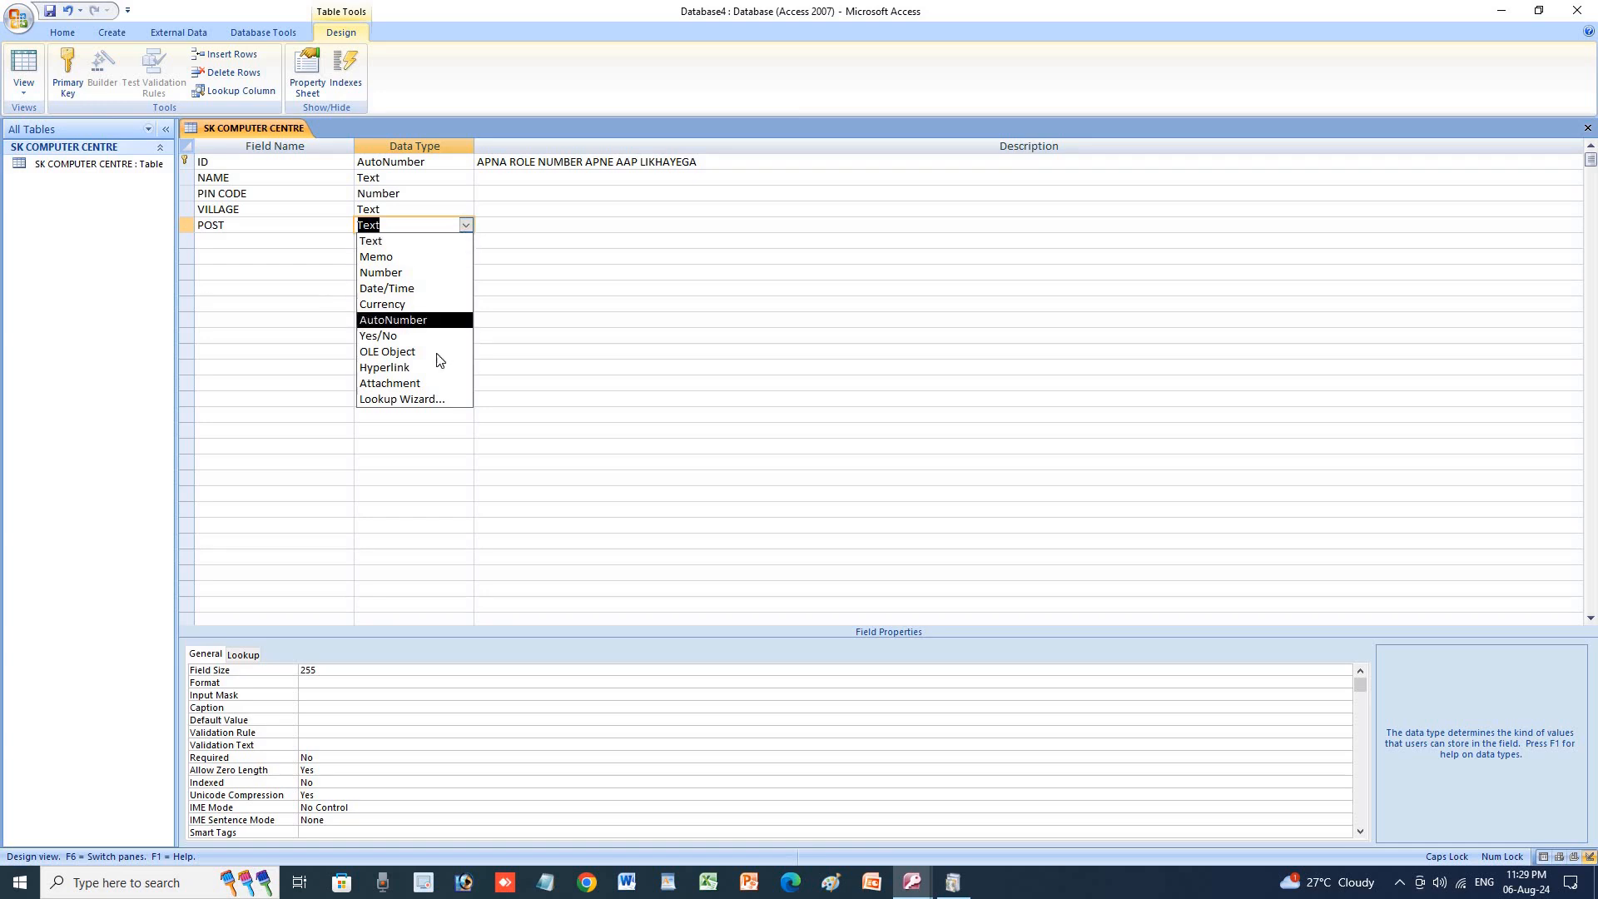
click(443, 401)
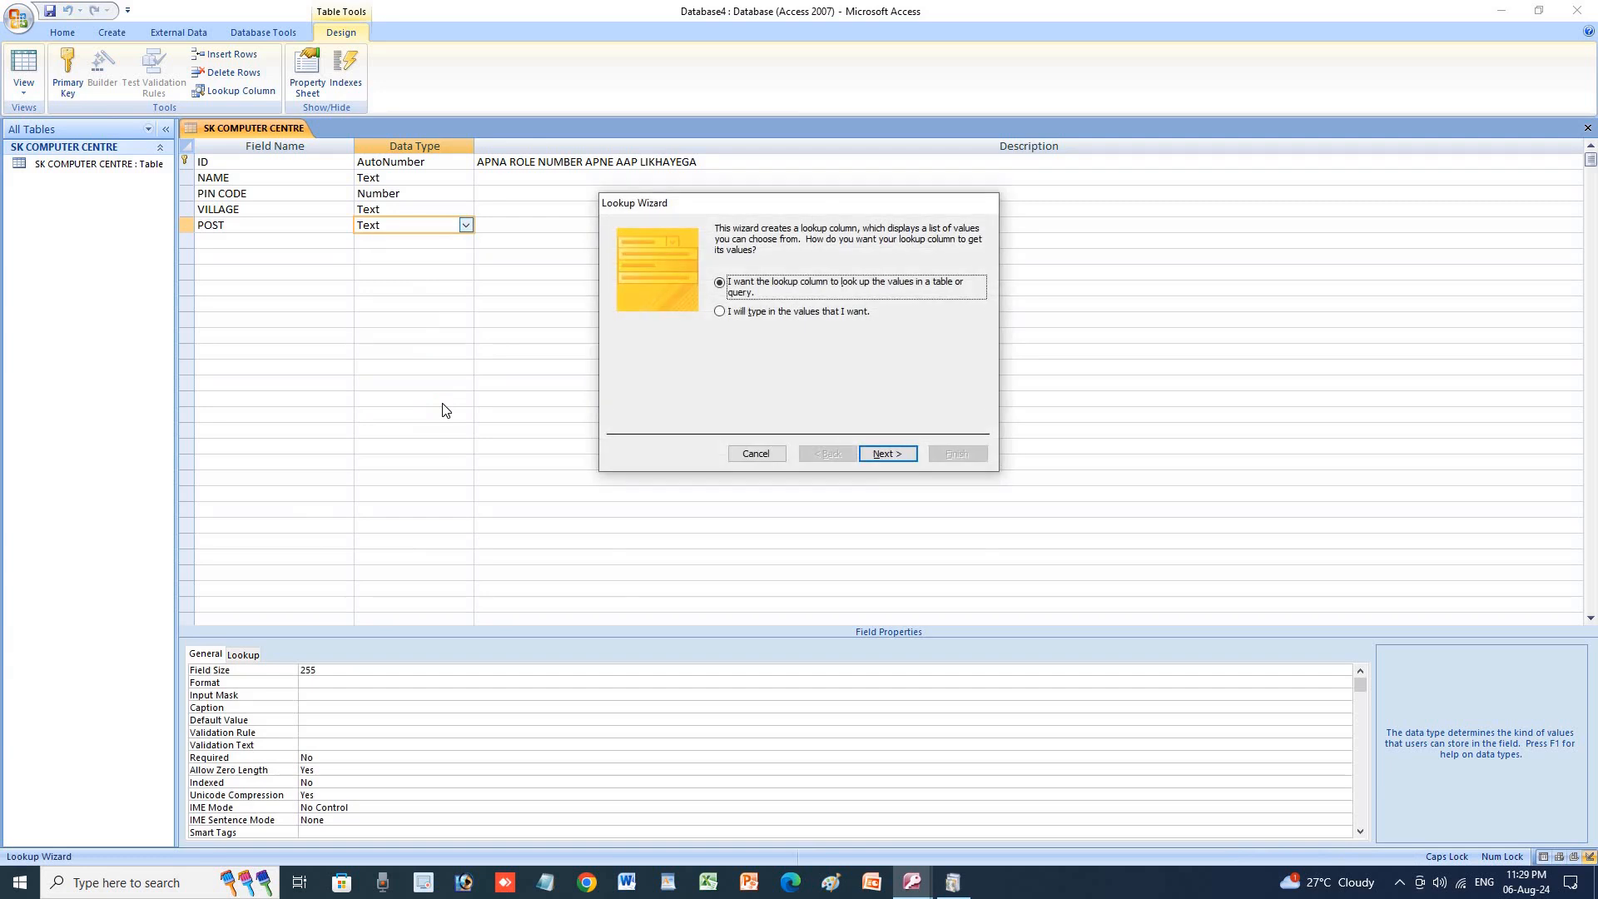
Choose to type in the lookup values and enter RUPDIH and PATAURA in Col1.
click(719, 312)
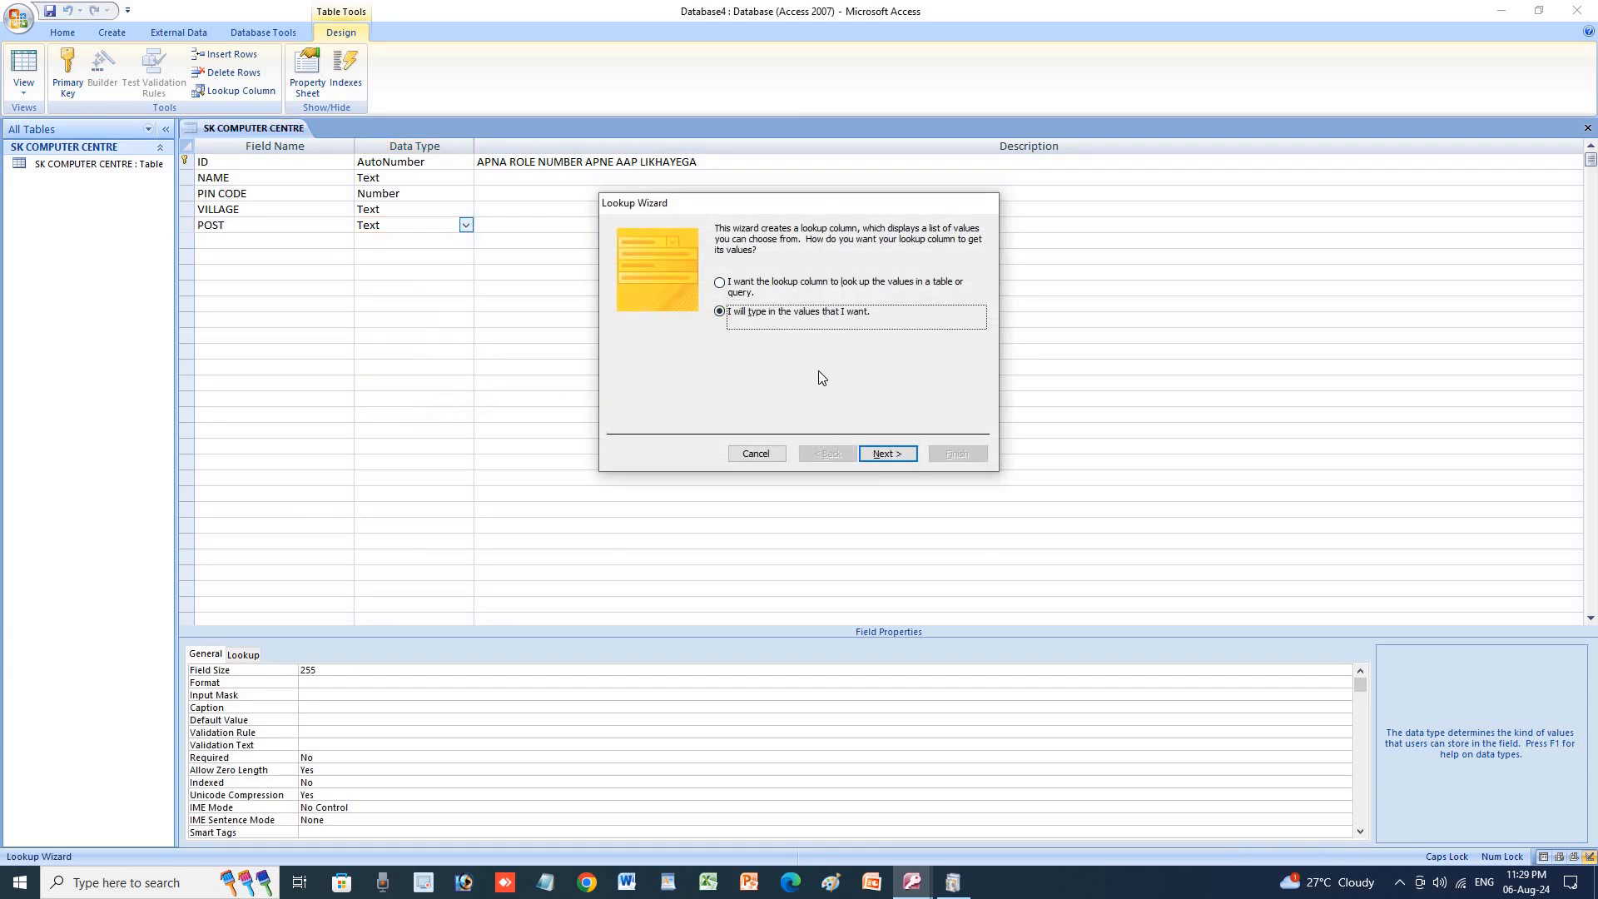
click(879, 454)
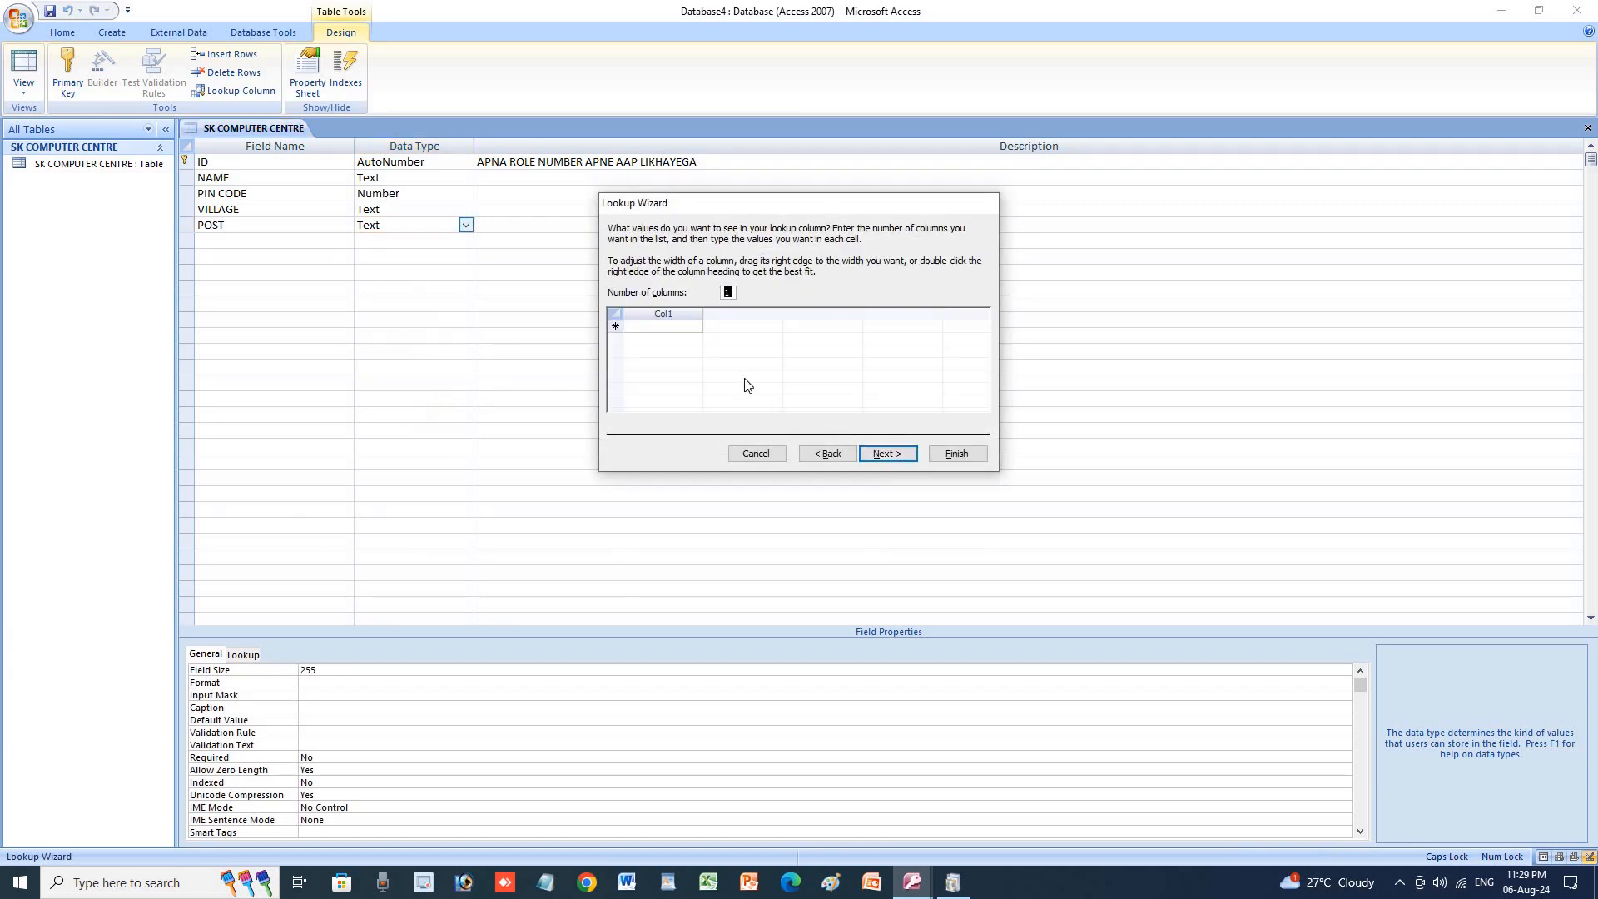
click(660, 326)
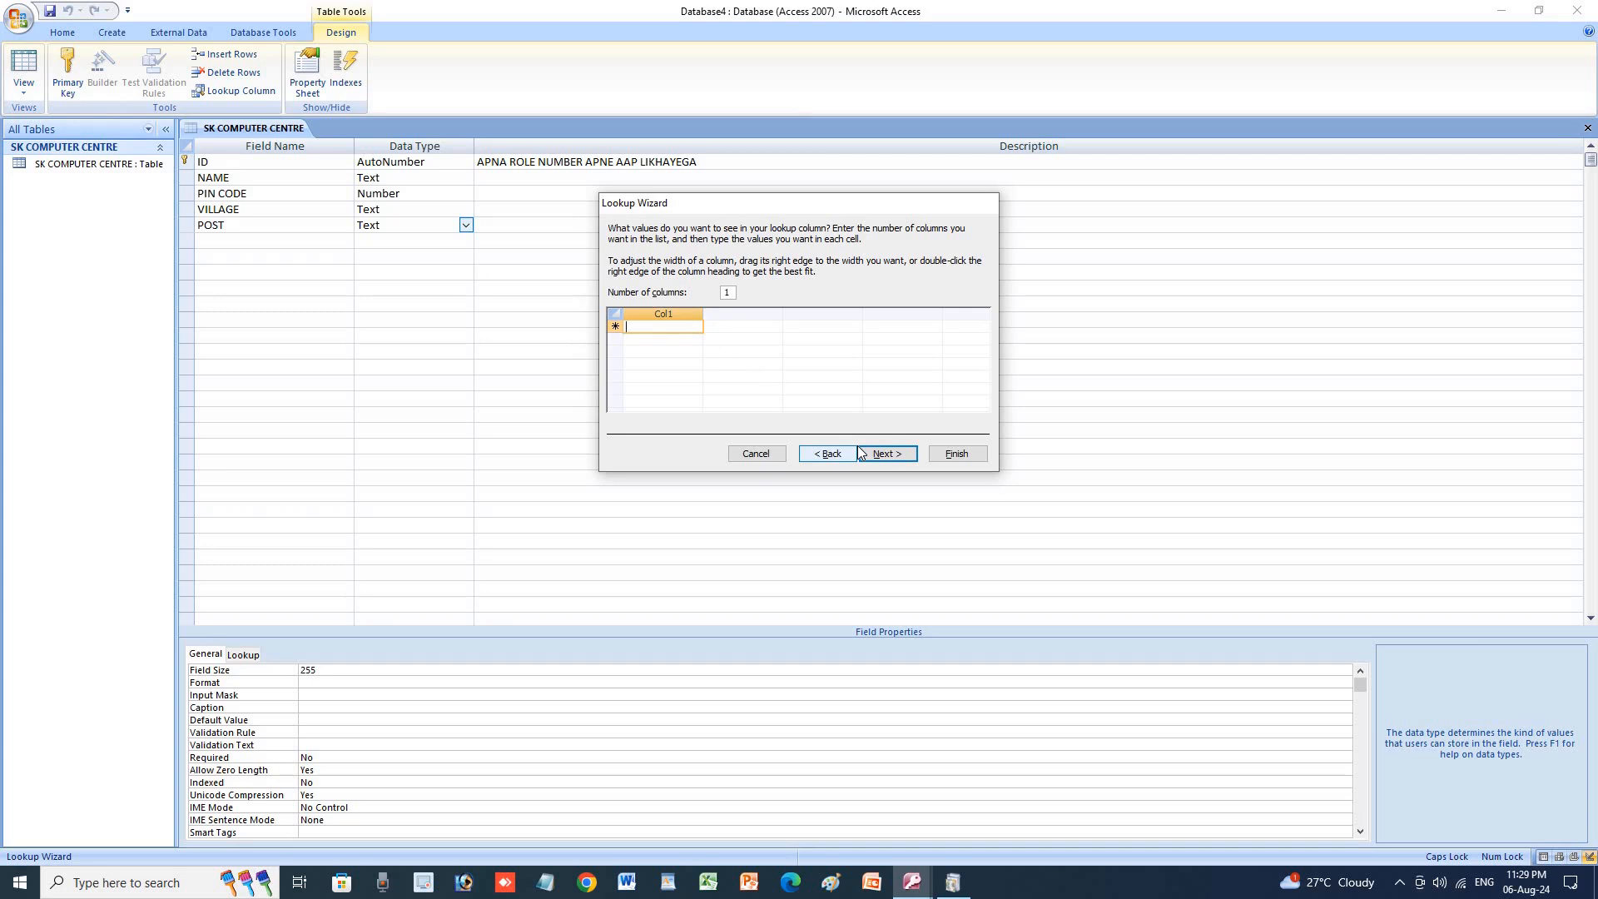
text(RUP)
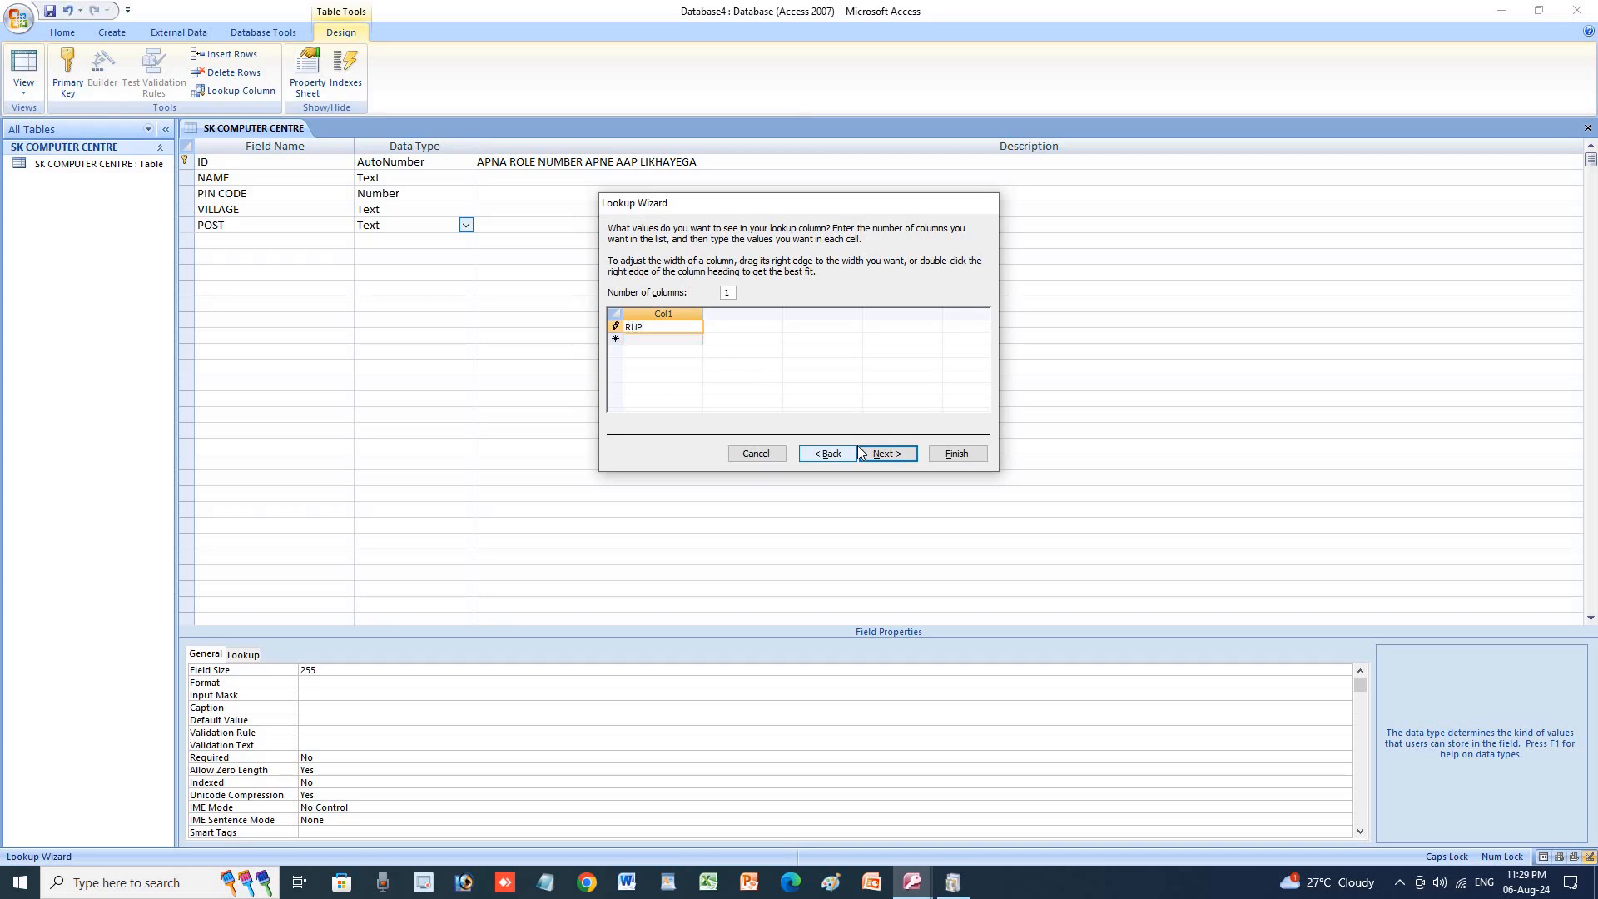
text(DIH)
click(646, 342)
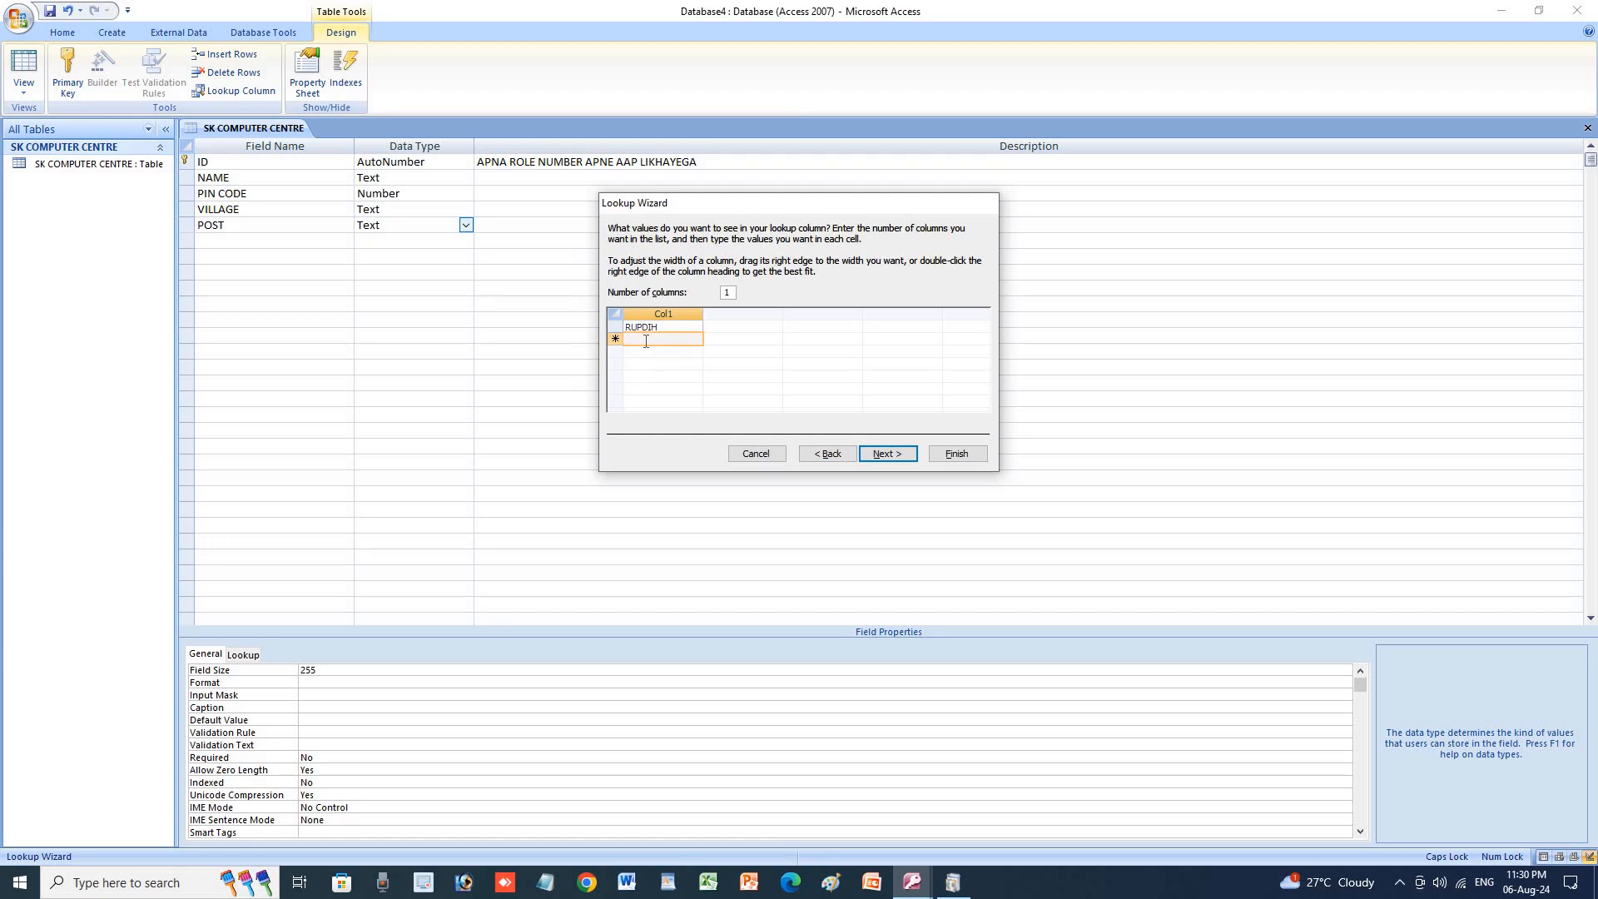
text(PATAURA)
key(Return)
Add MOTIHARI, CHAKIA and BANKATWA to the list and finish the POST lookup.
text(MOTIHARI)
key(Return)
text(CHA)
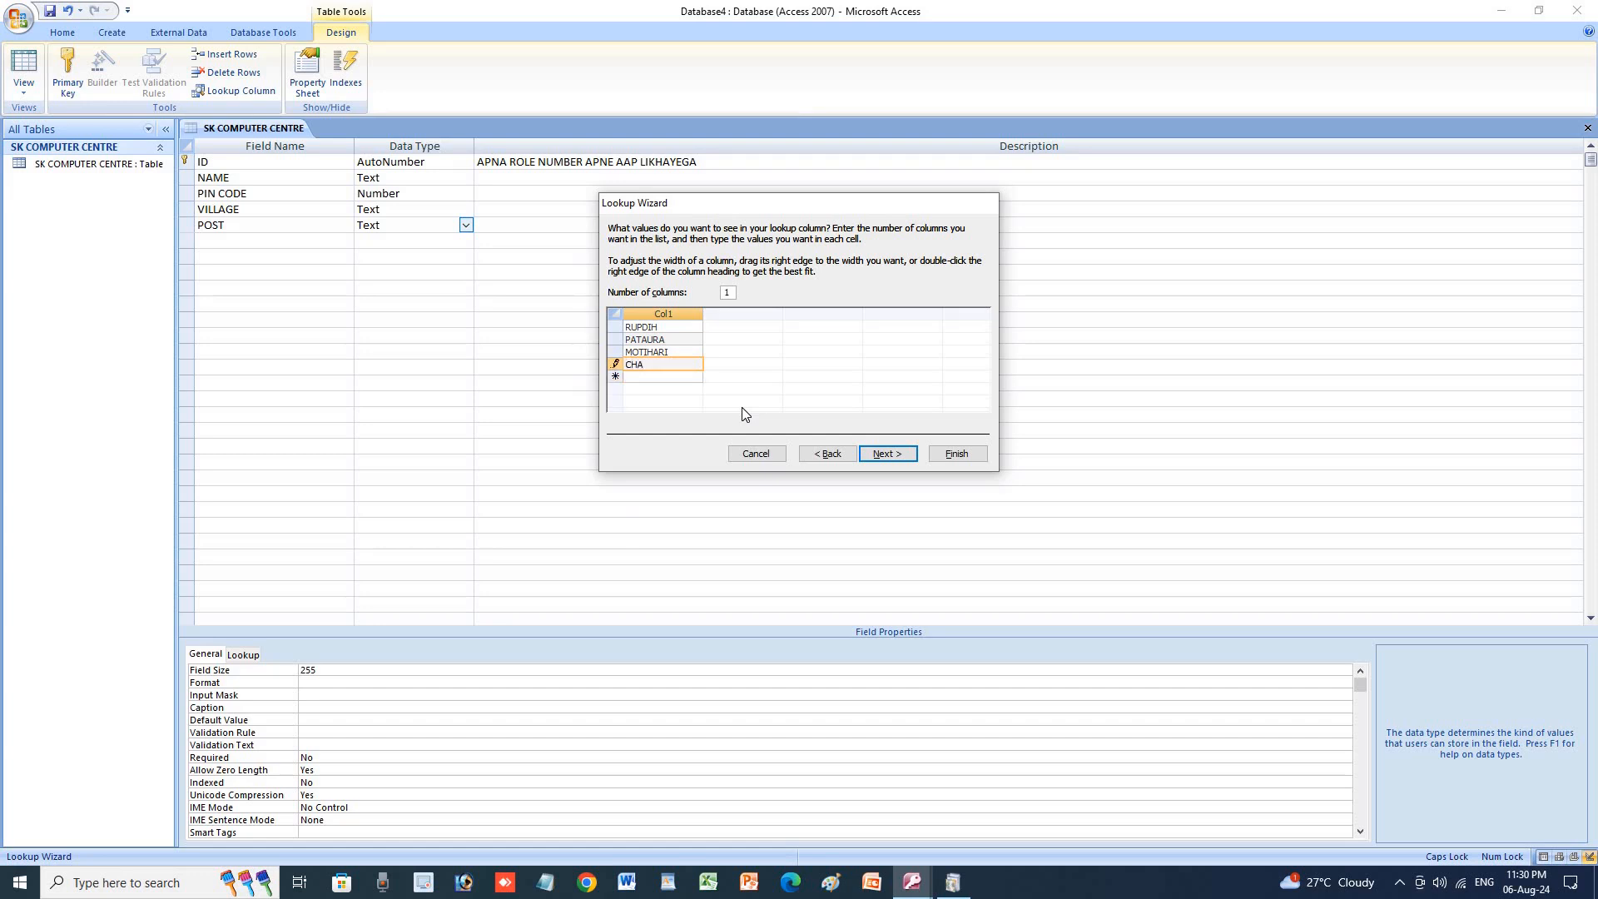
text(KIA)
key(Return)
text(B)
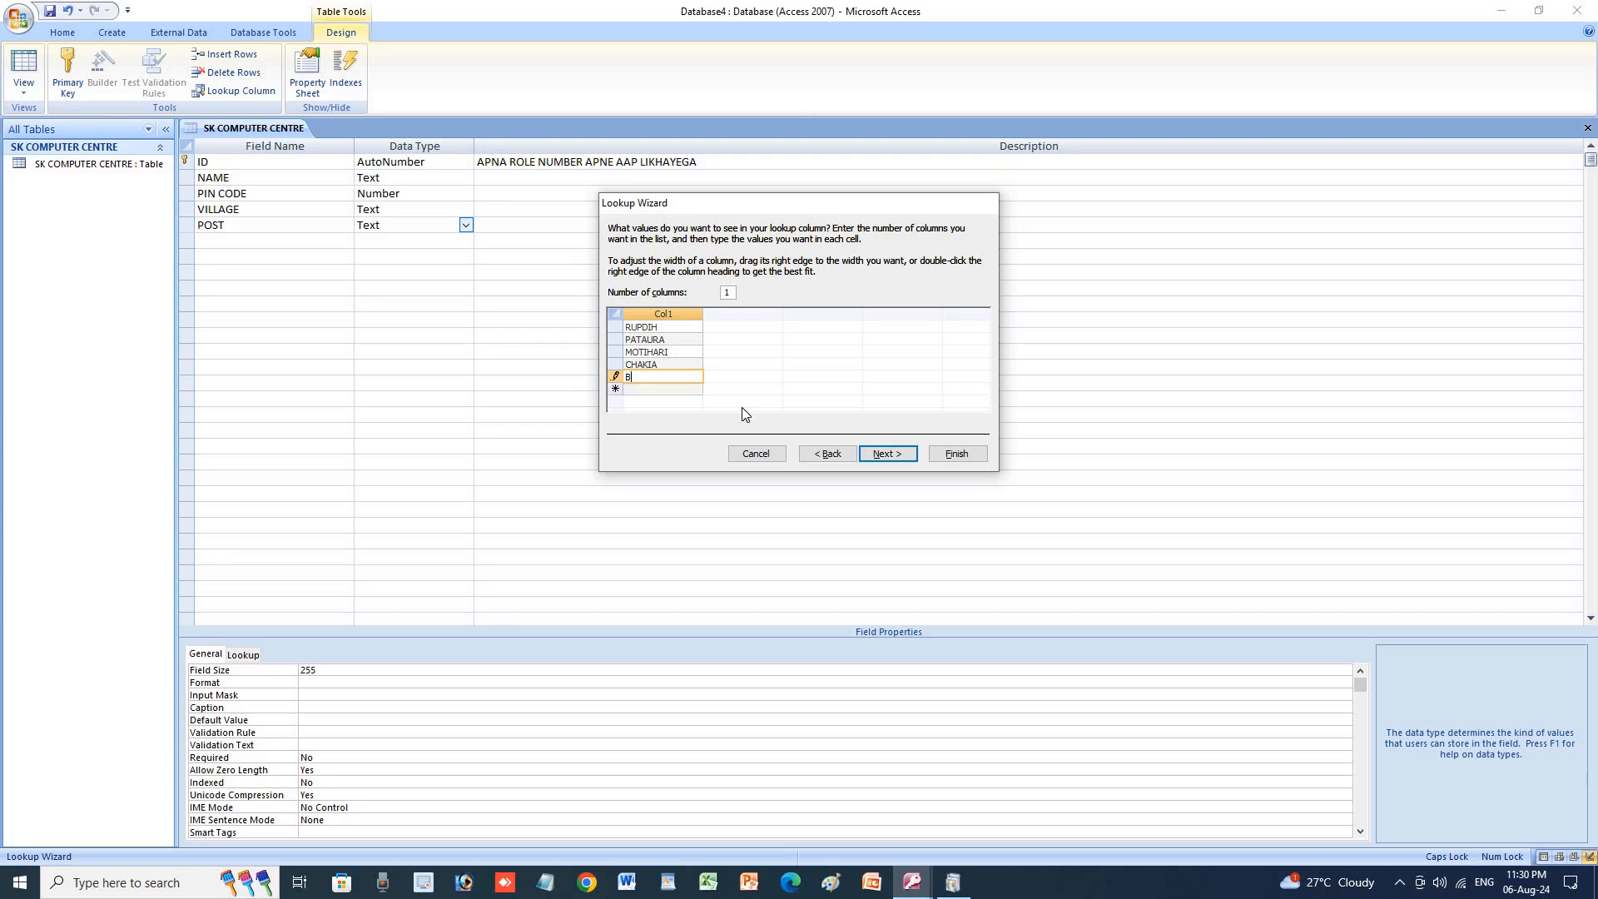
text(ANKATWA)
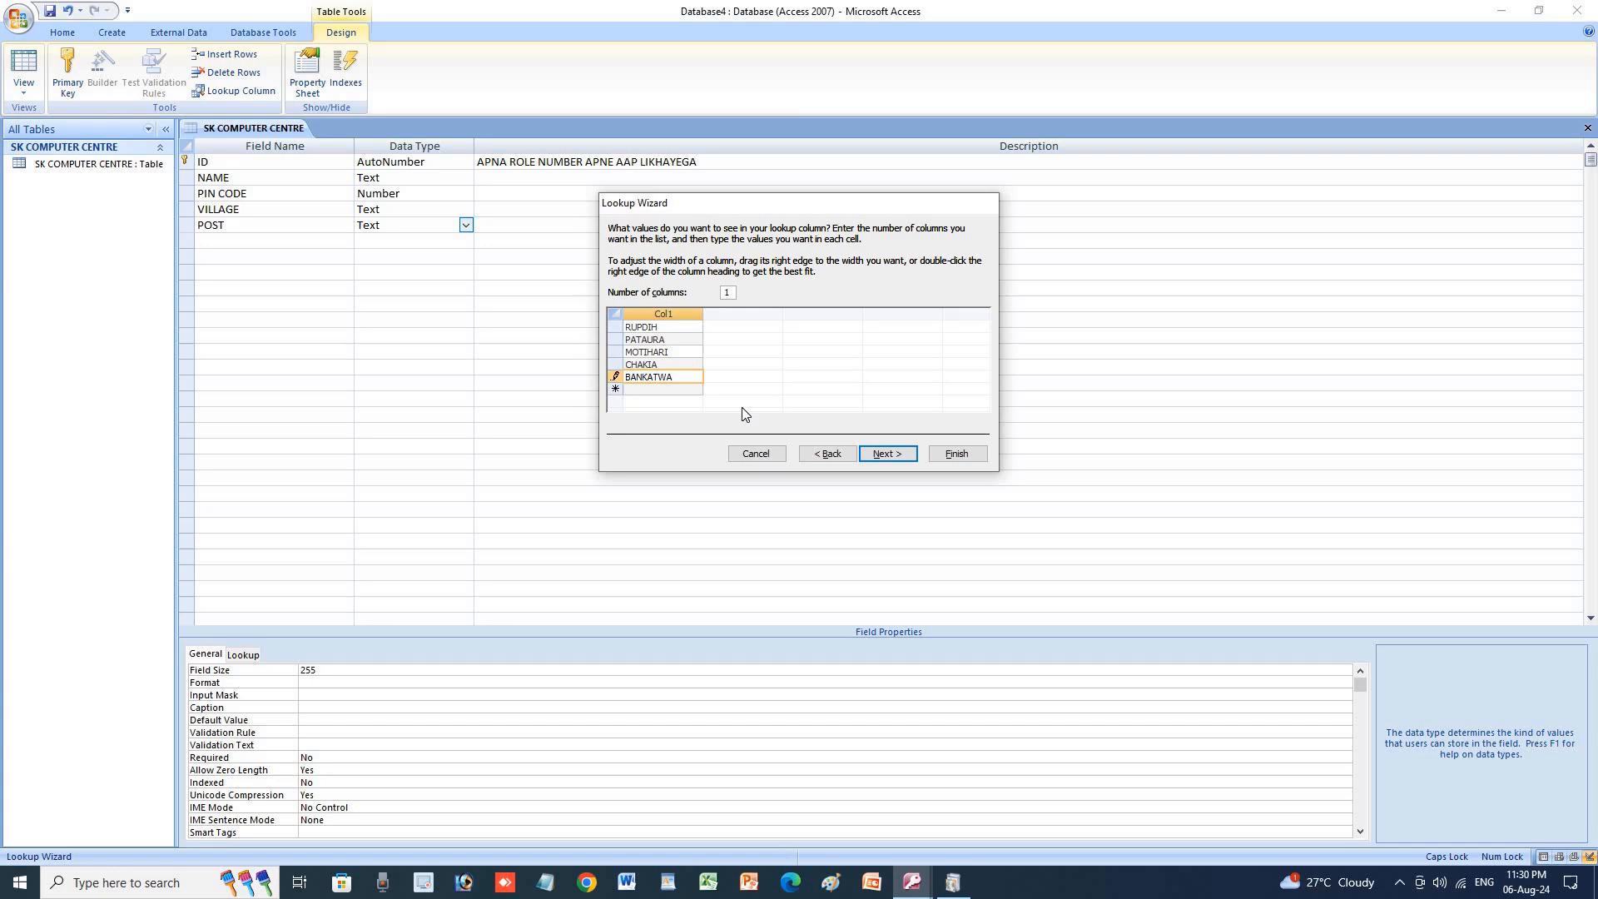
click(886, 454)
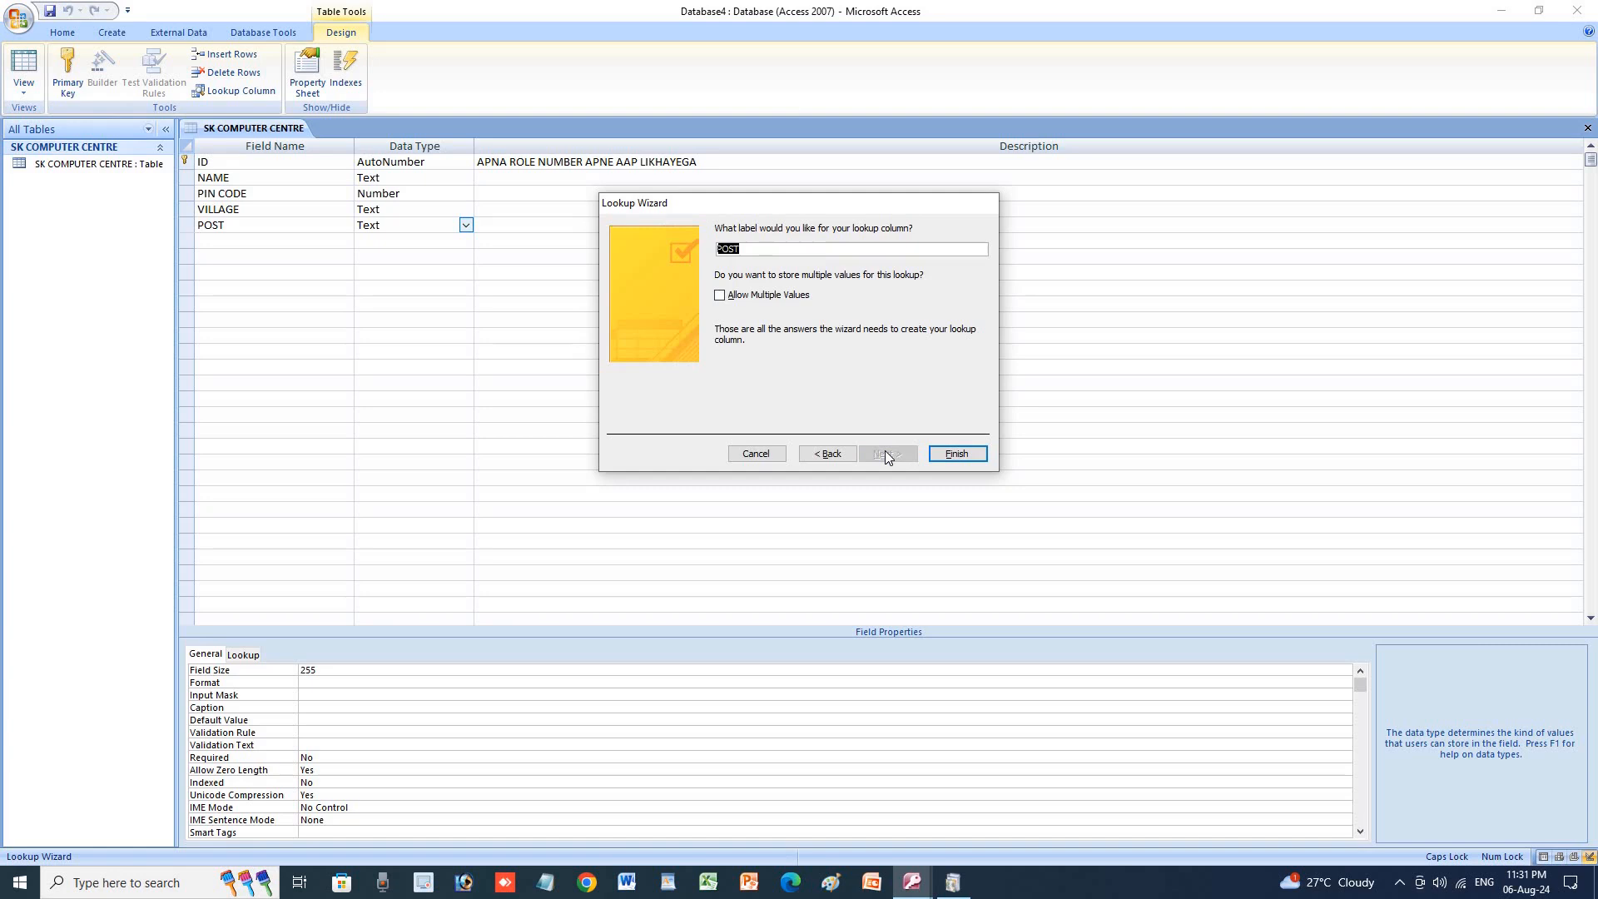
click(958, 455)
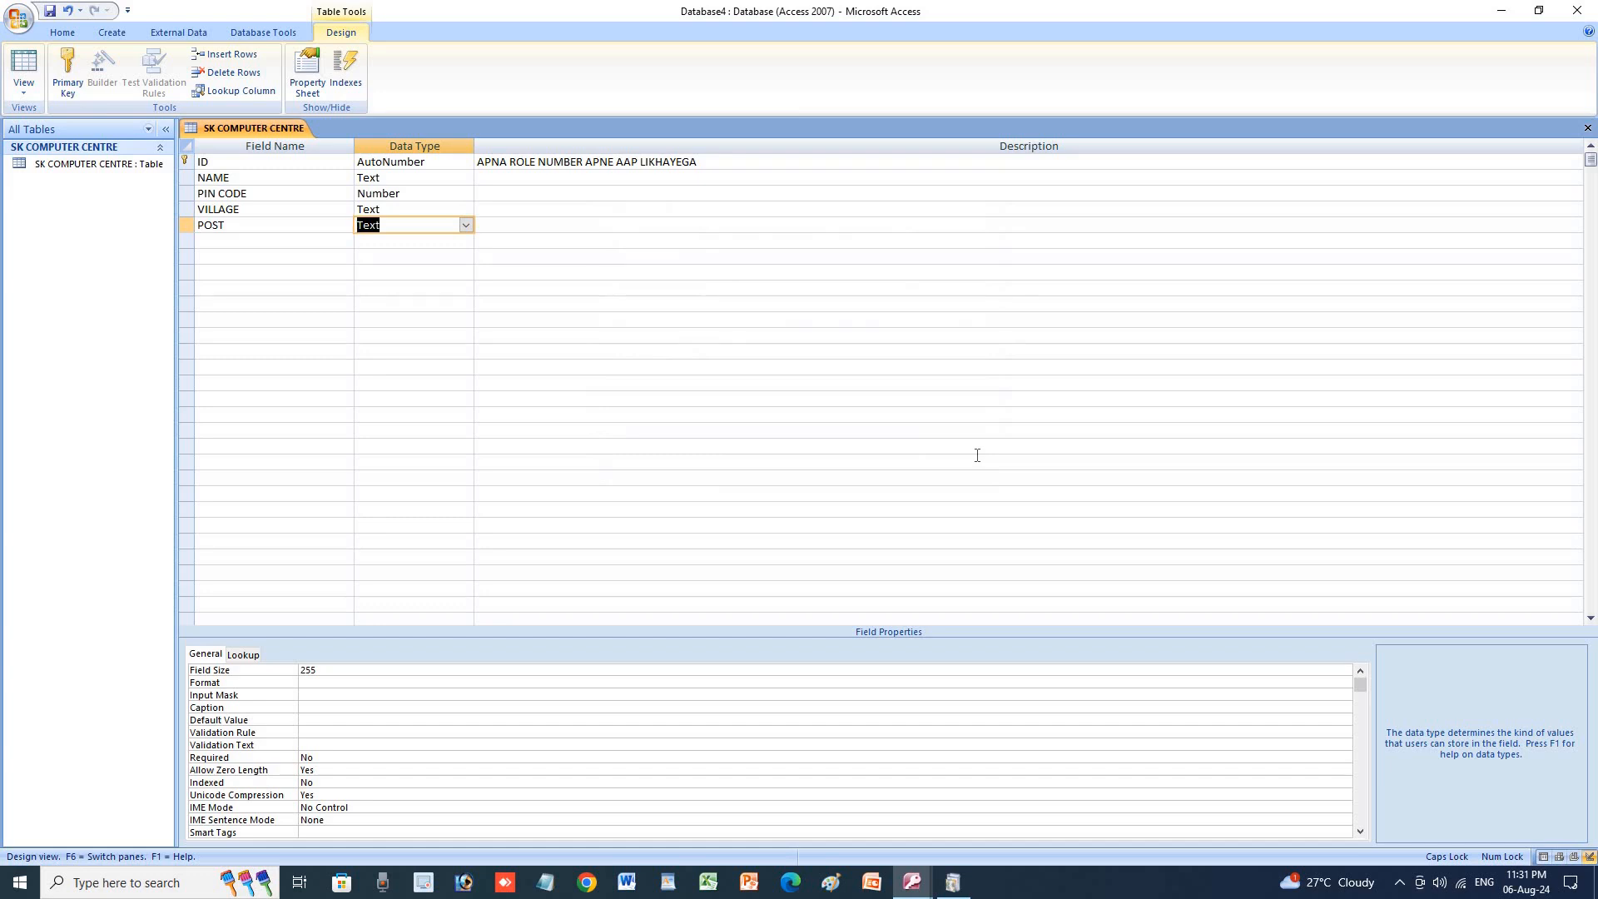
key(Tab)
key(Tab)
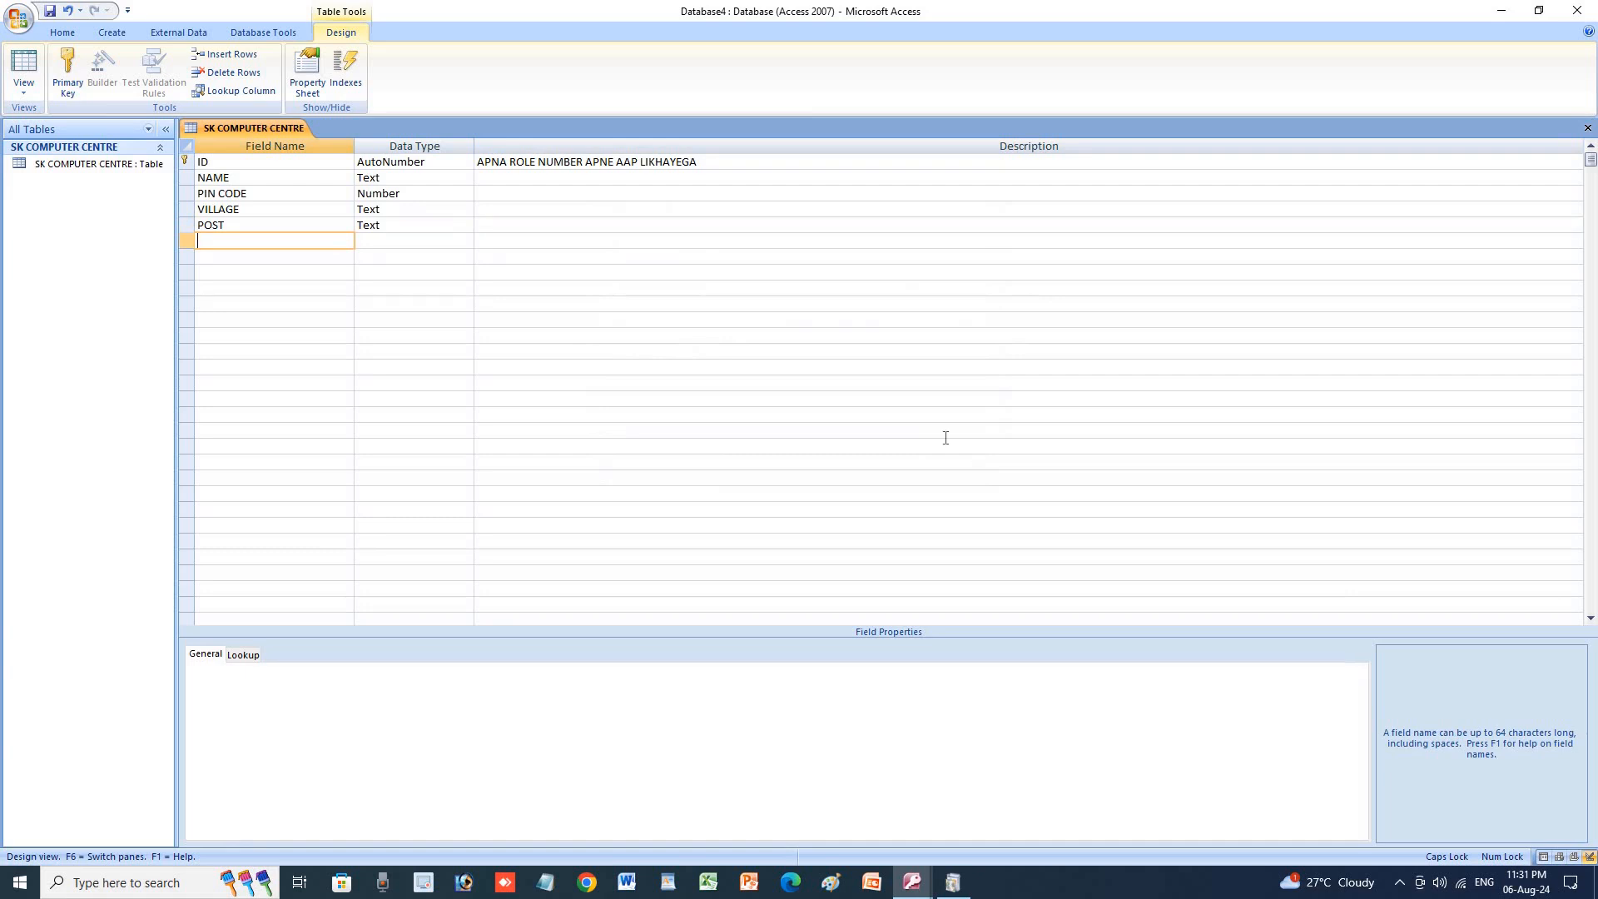
Restart the Lookup Wizard on POST's data type, choosing to type in the values.
click(392, 225)
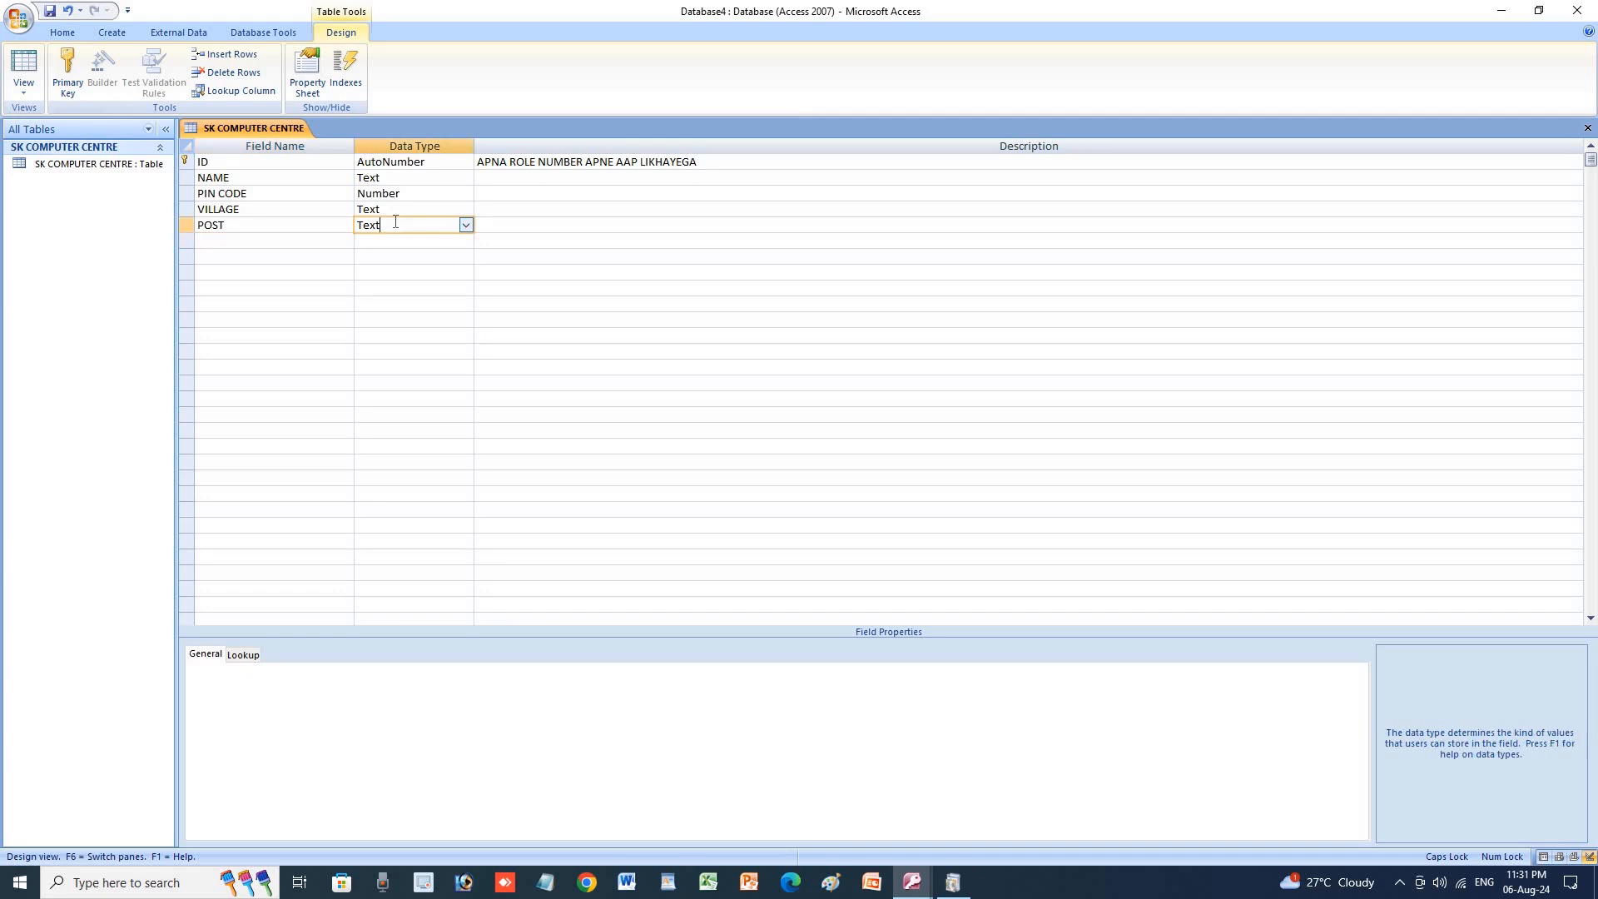
click(466, 225)
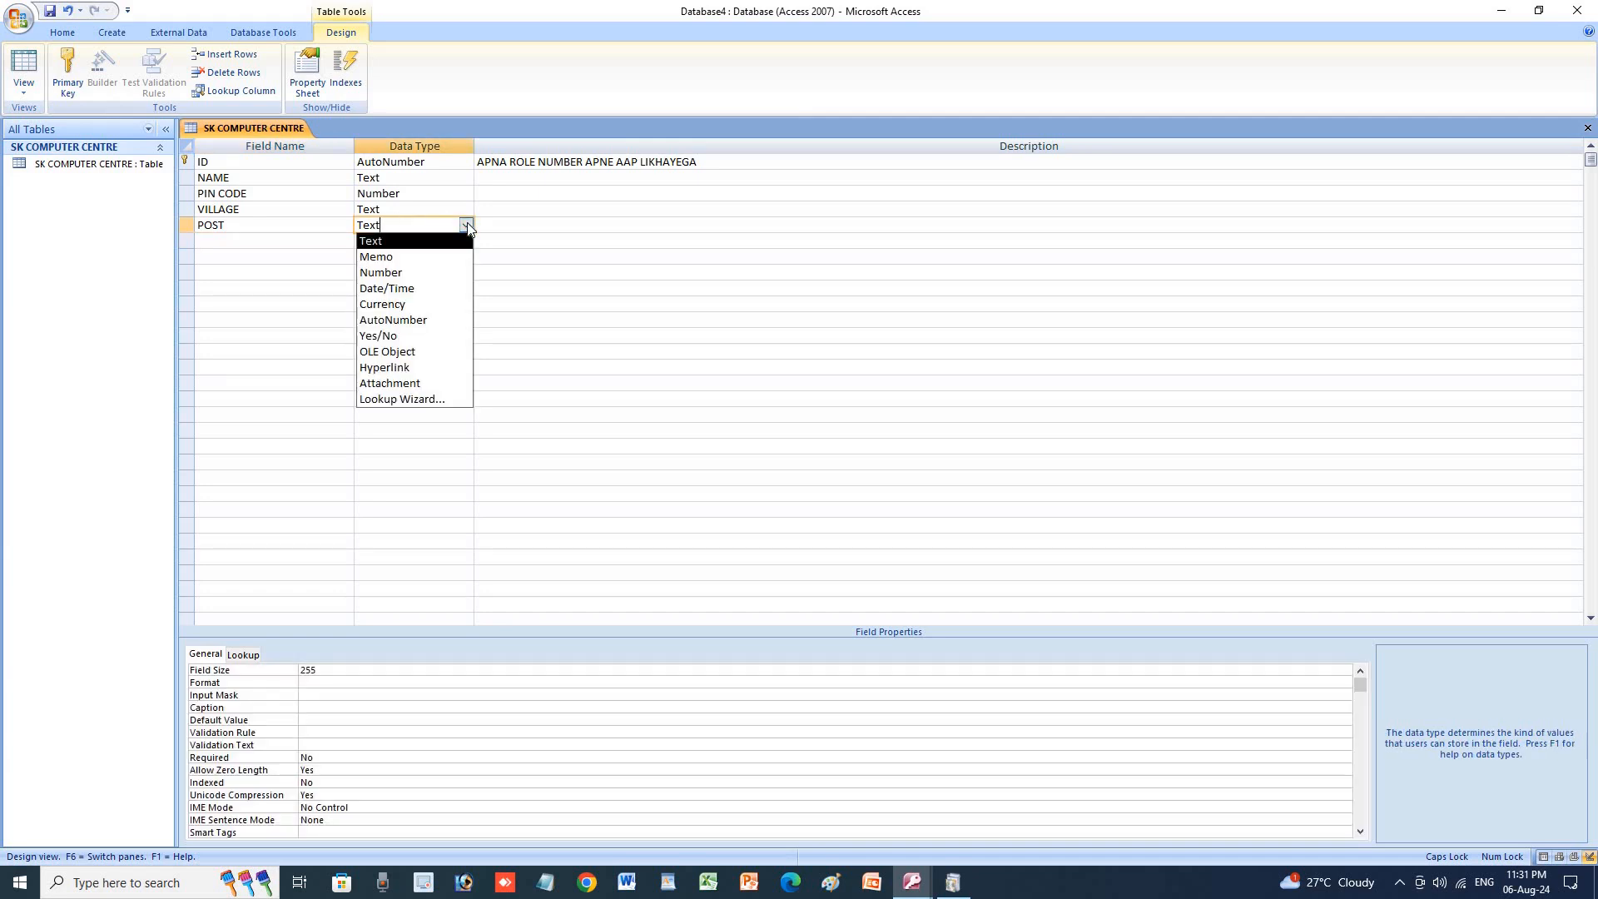
click(446, 399)
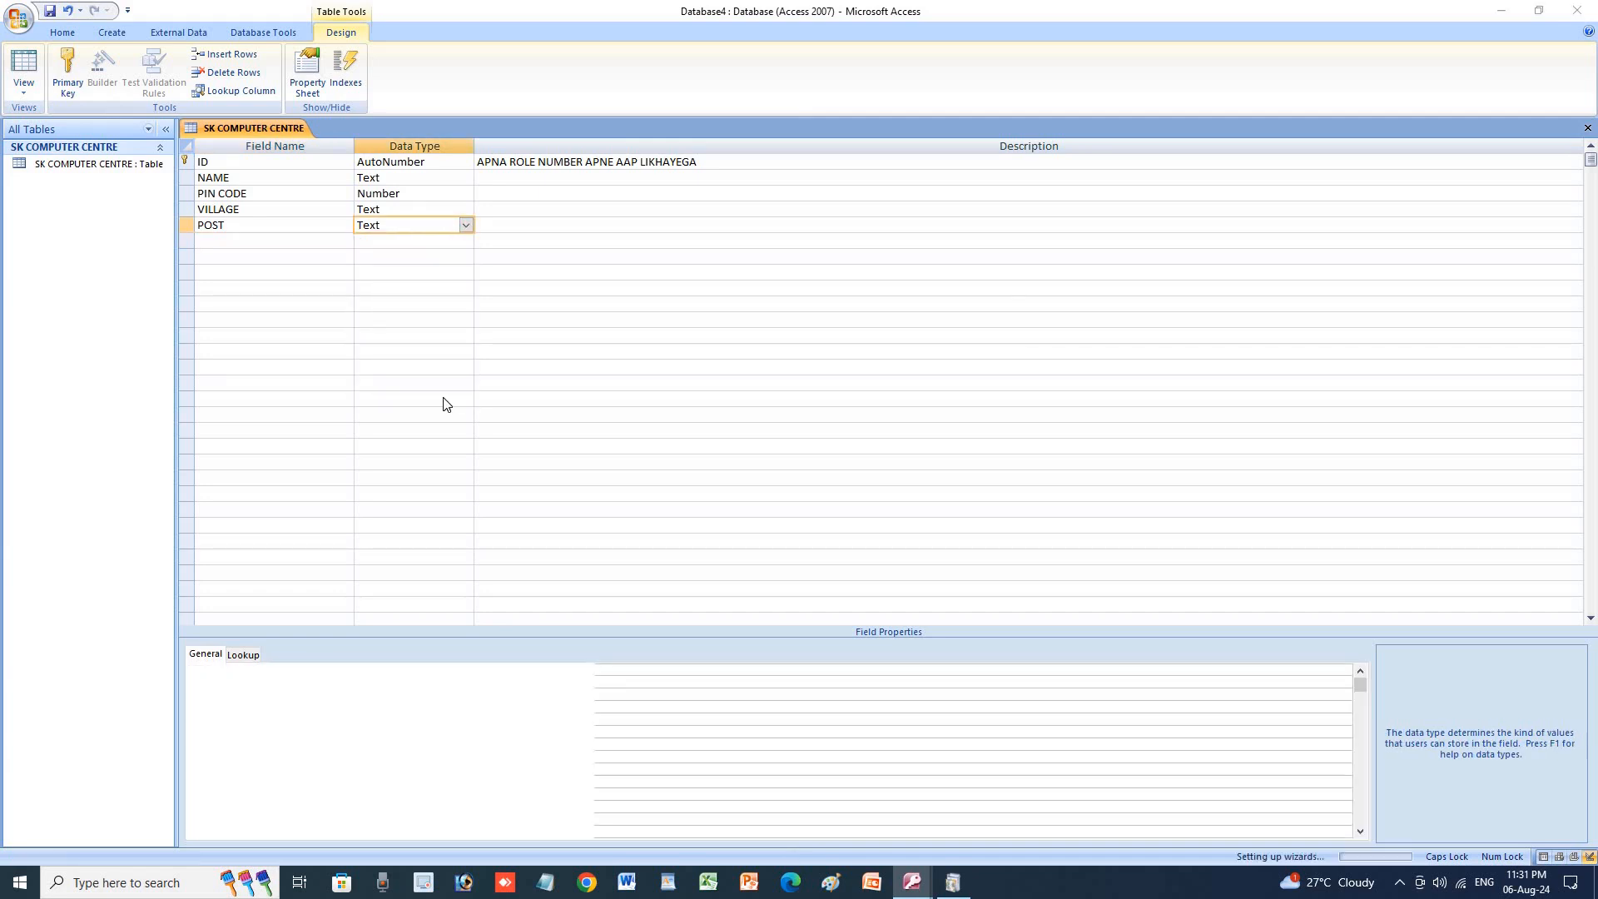
click(771, 314)
click(877, 453)
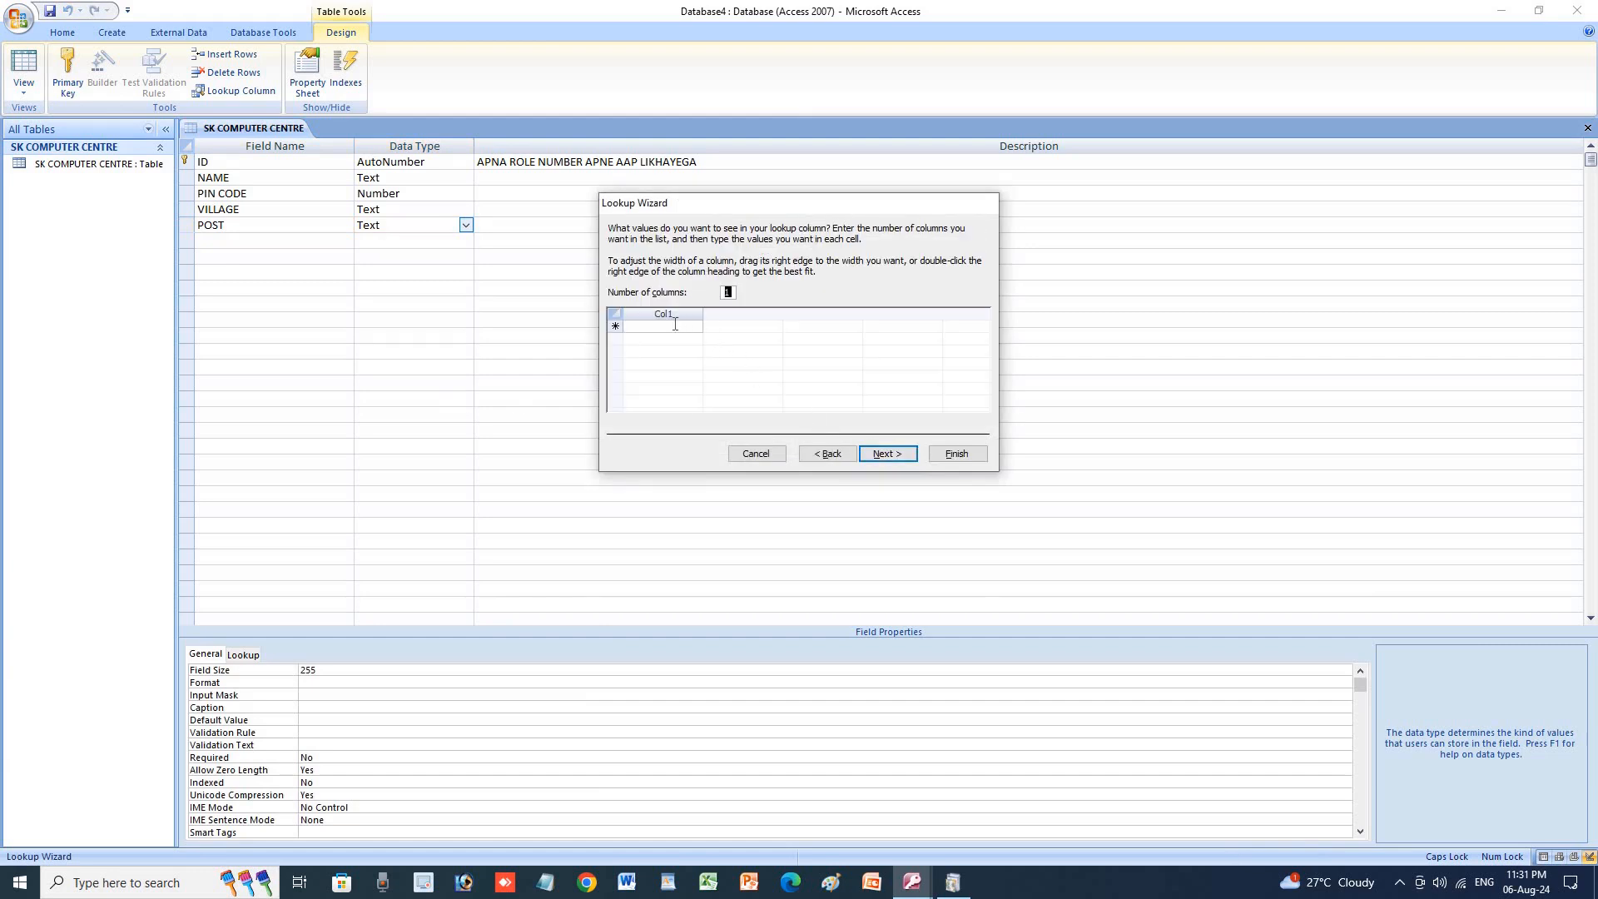
Enter RUPDIH, MOTIHARI, PATAURA and CHAKIA, tick Allow Multiple Values, and finish.
click(659, 326)
text(RUP)
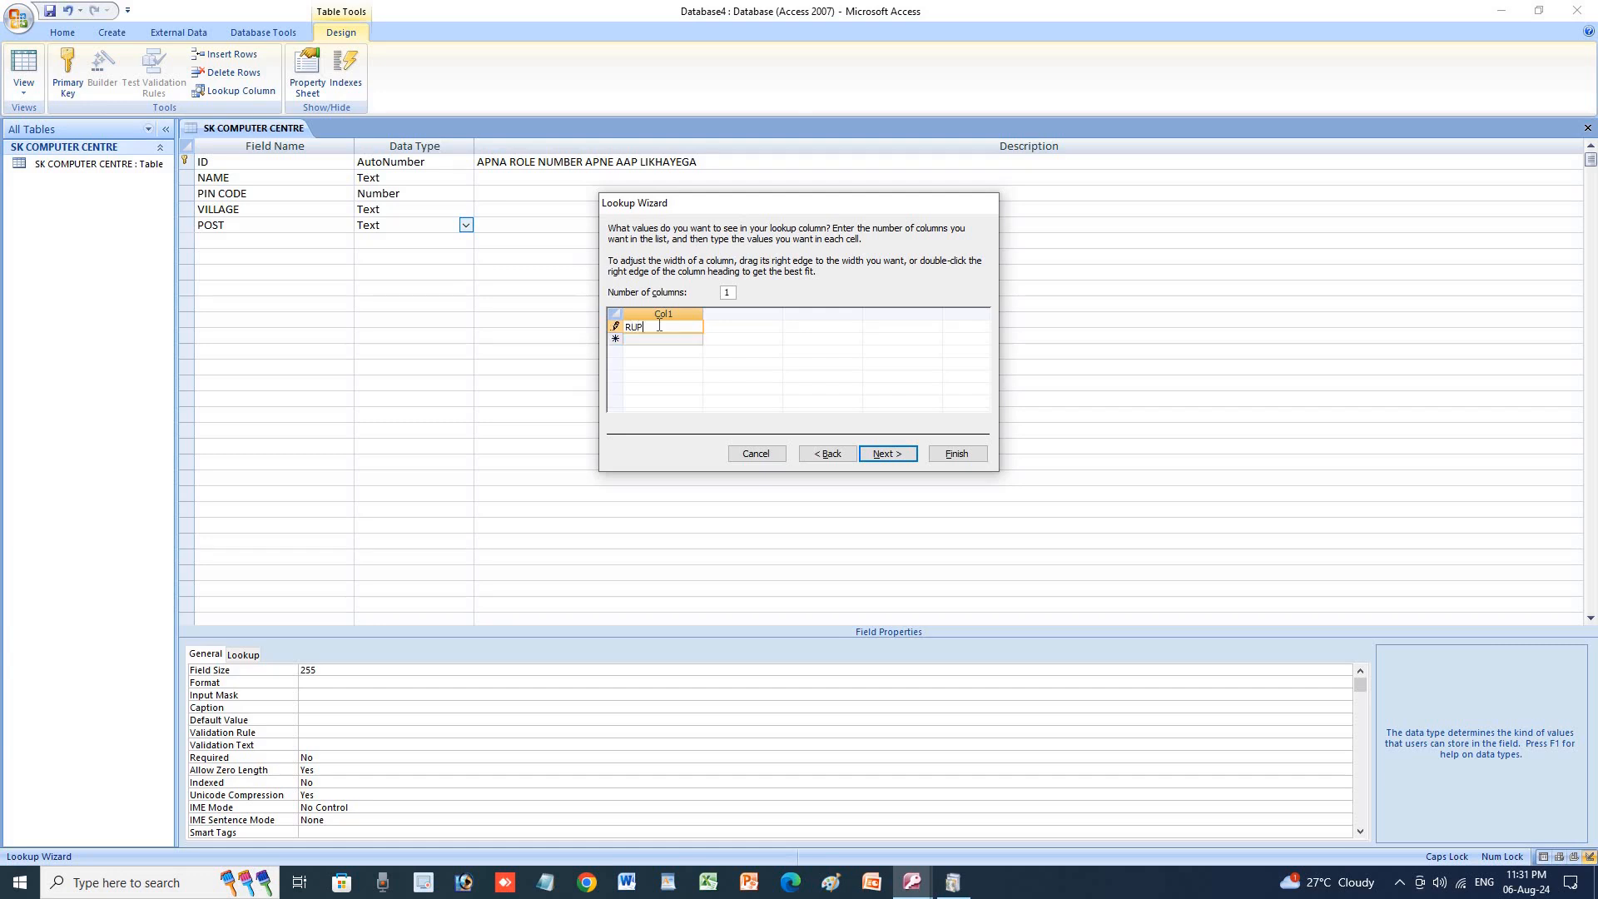
text(DIH)
key(Return)
text(MOTIHAR)
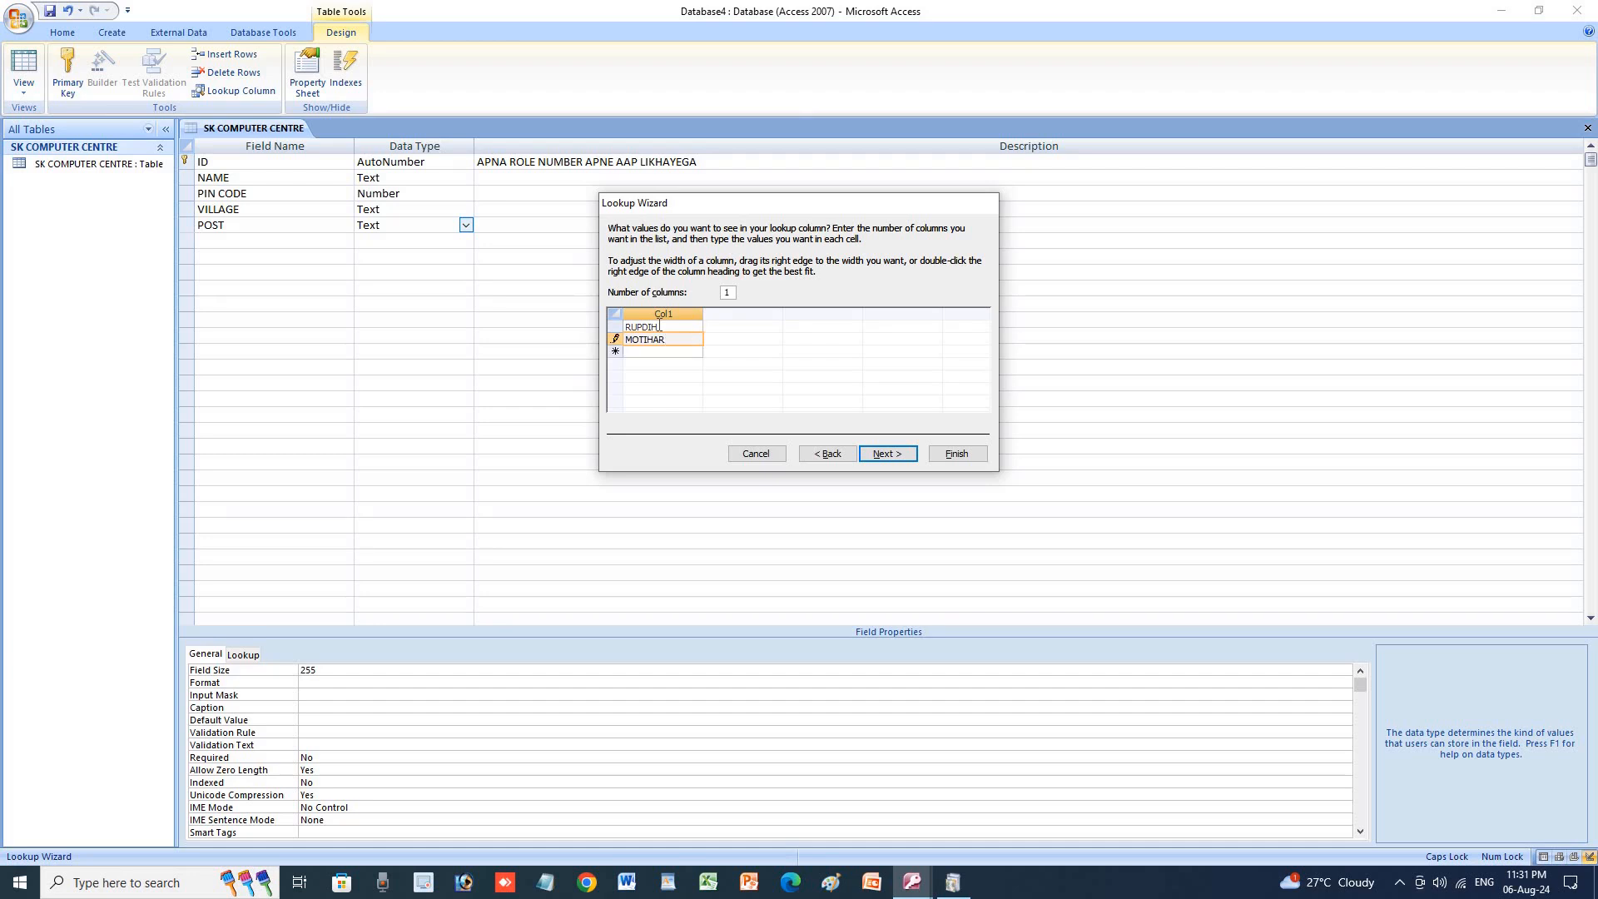
key(Return)
text(PA)
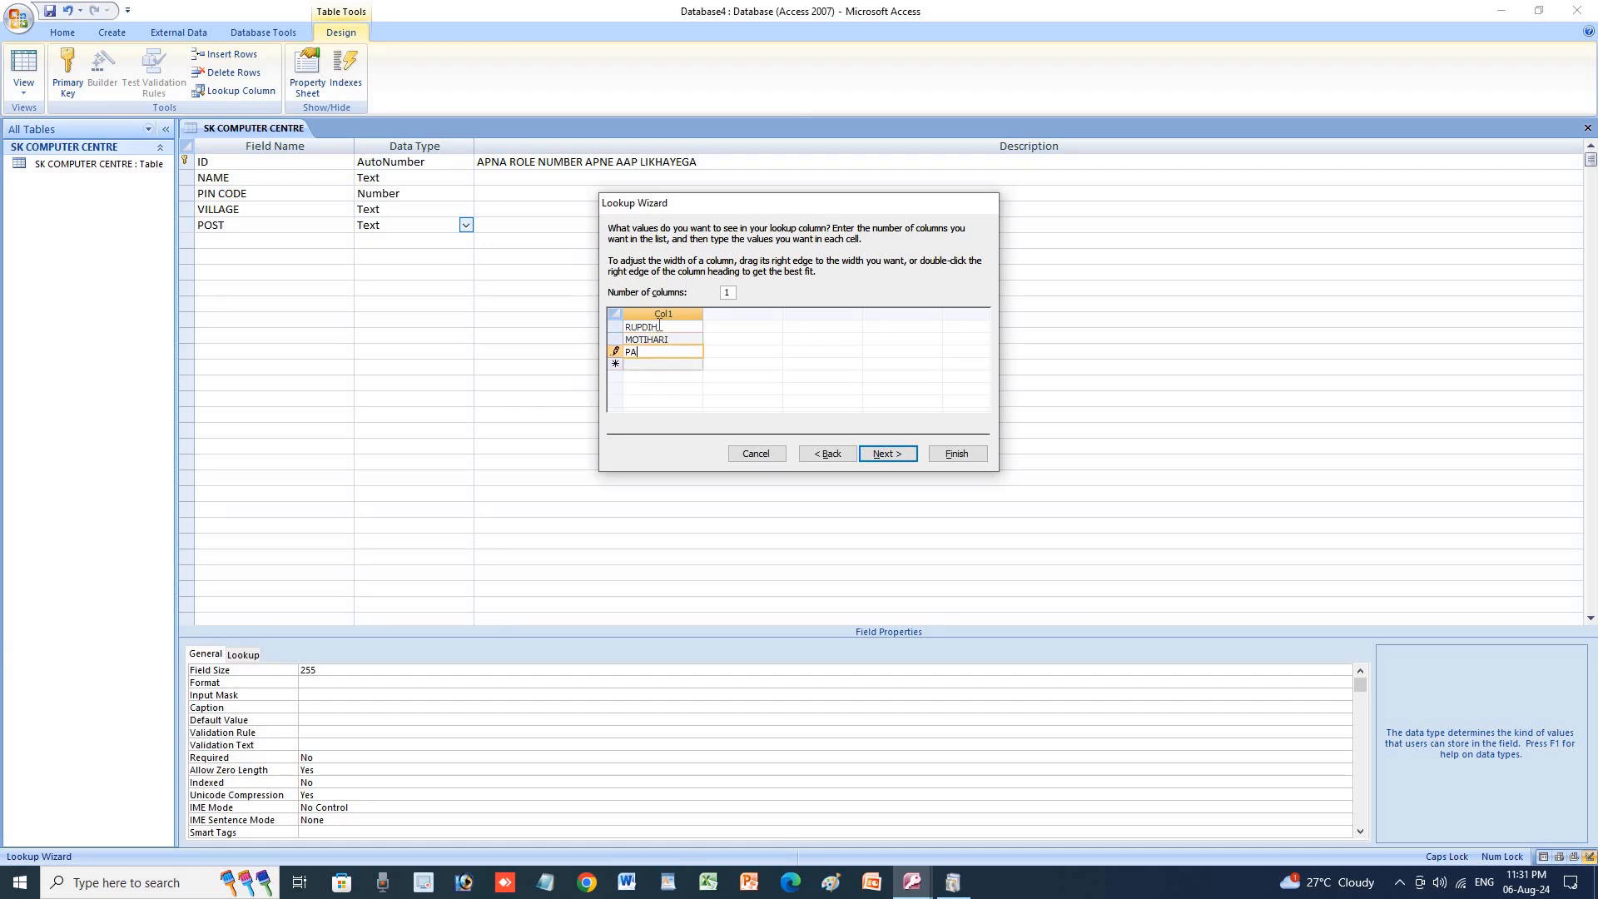
text(TAURA)
key(Down)
text(CHAKIA)
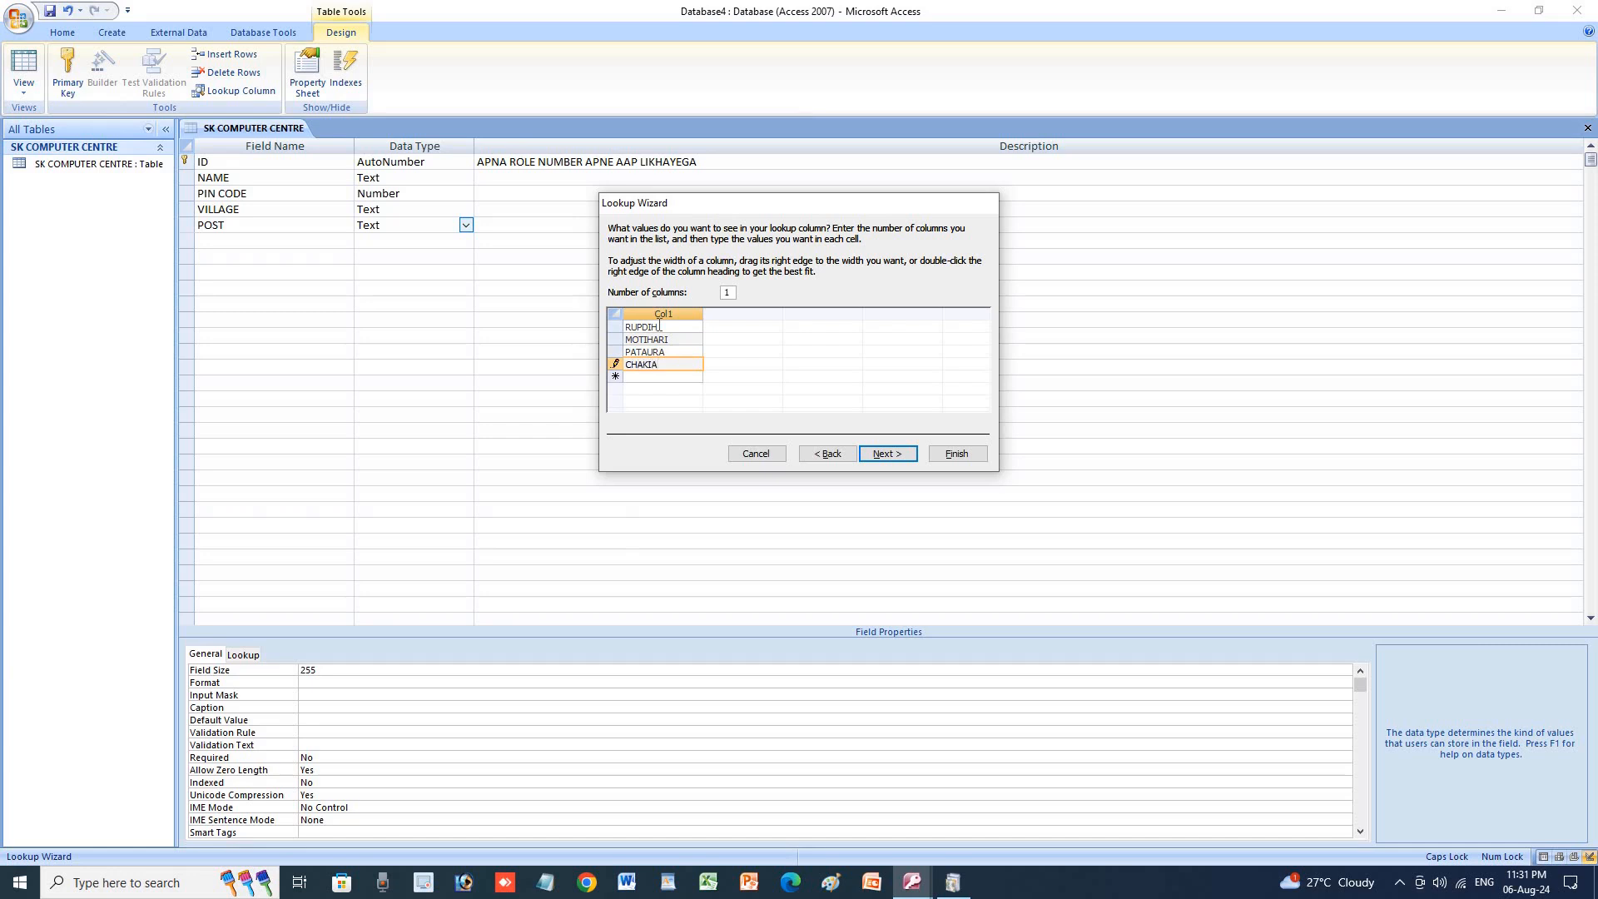
click(899, 456)
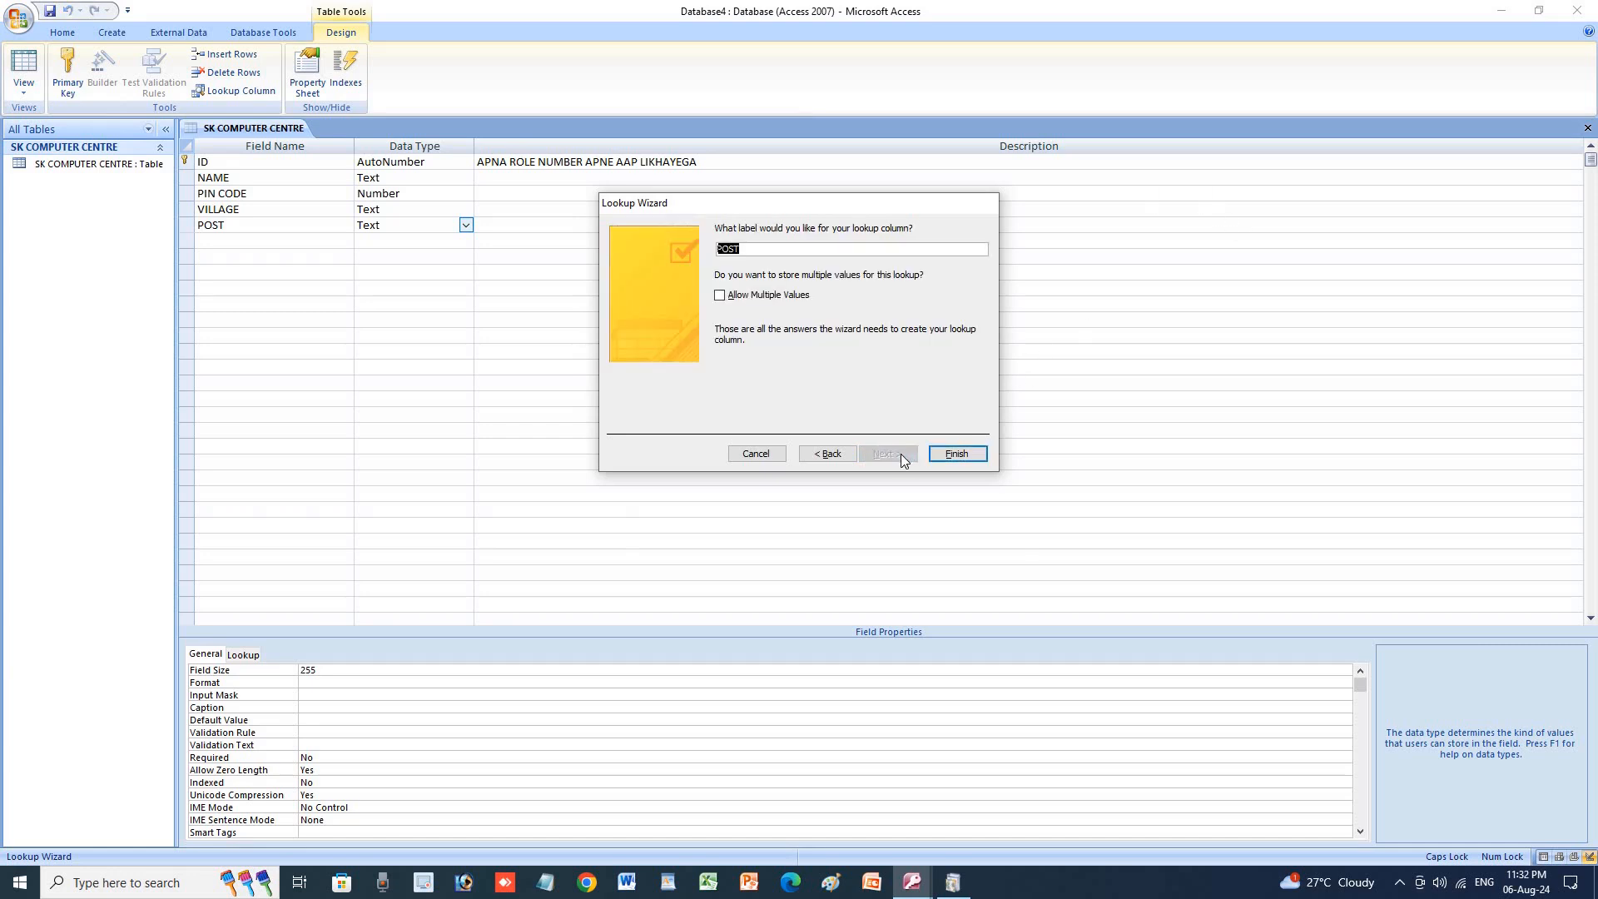
click(752, 298)
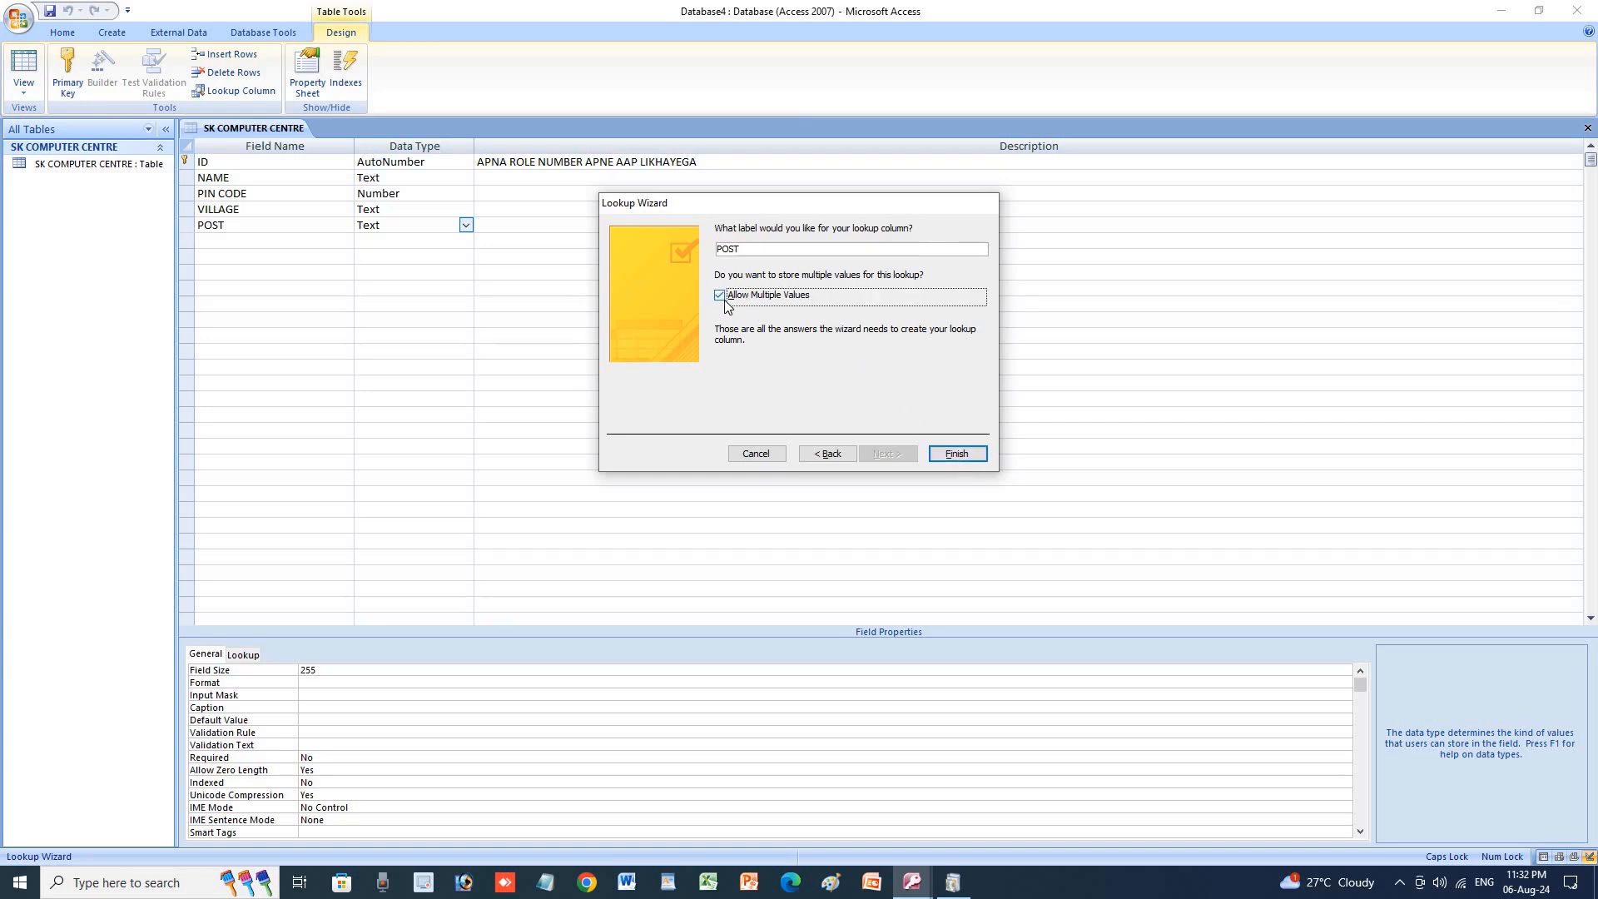
click(956, 455)
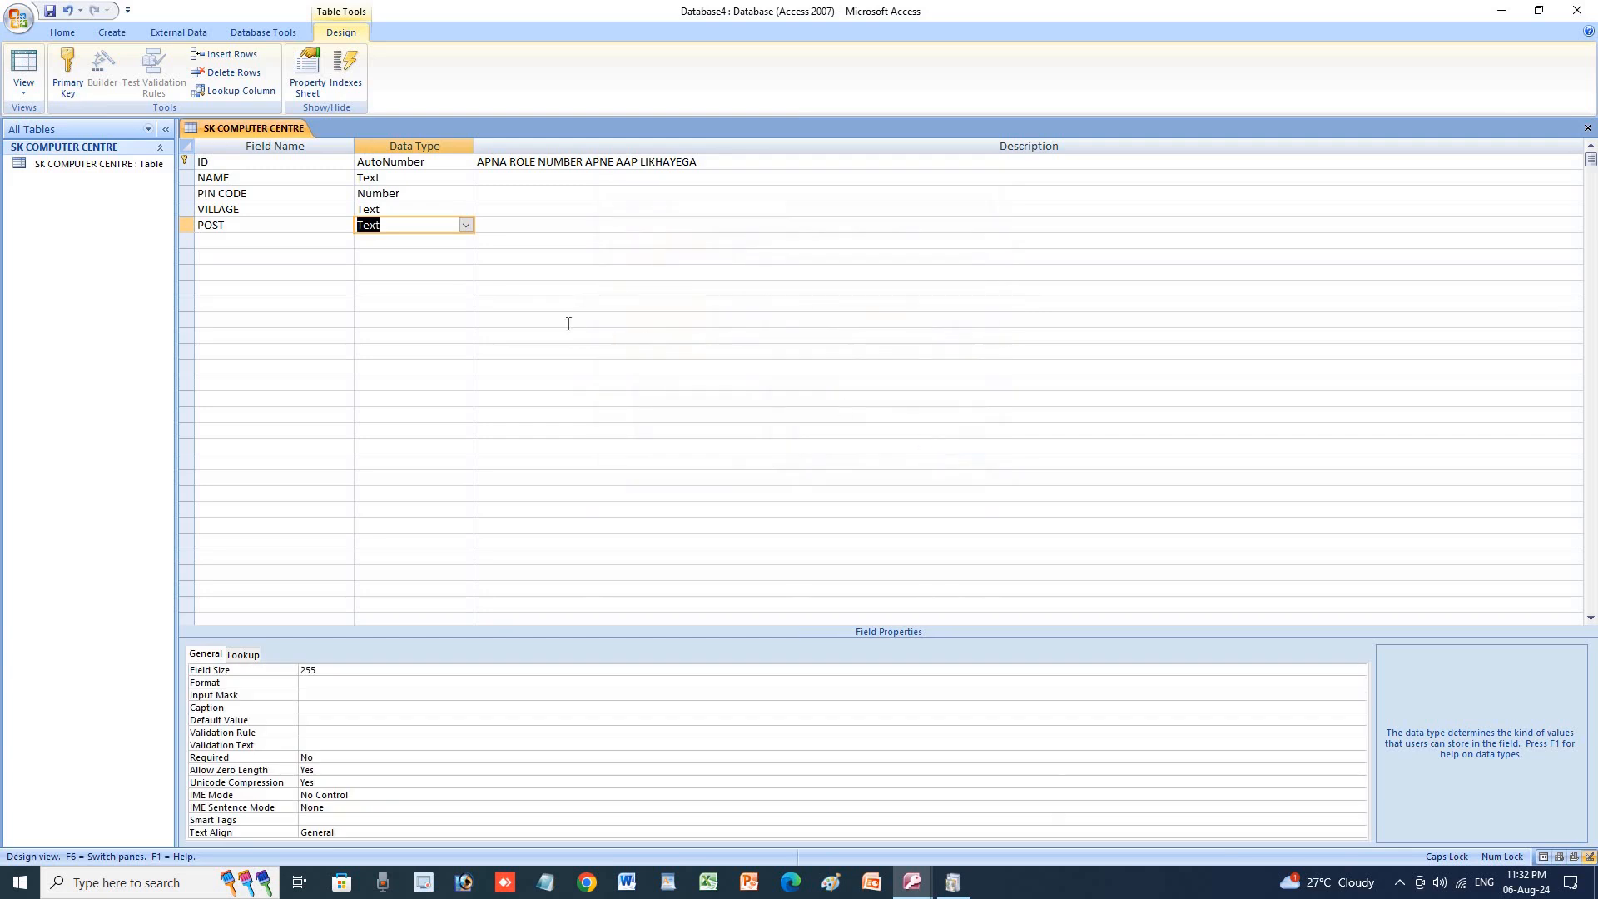
Name the sixth field PS and keep Text as its data type.
key(Tab)
click(221, 240)
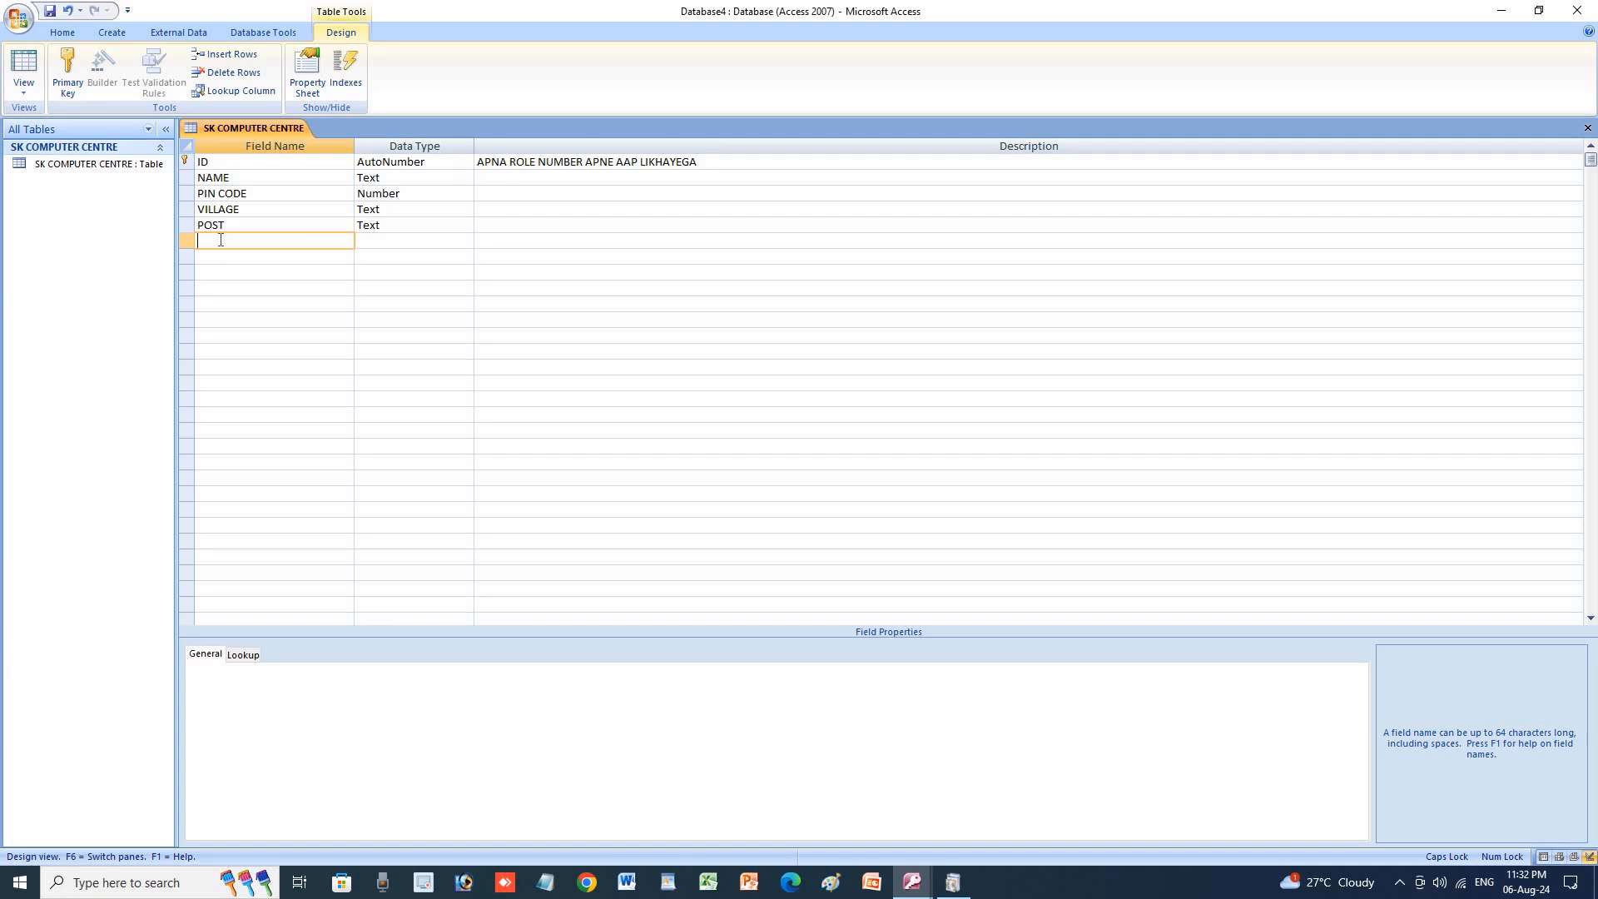
text(PS)
key(Tab)
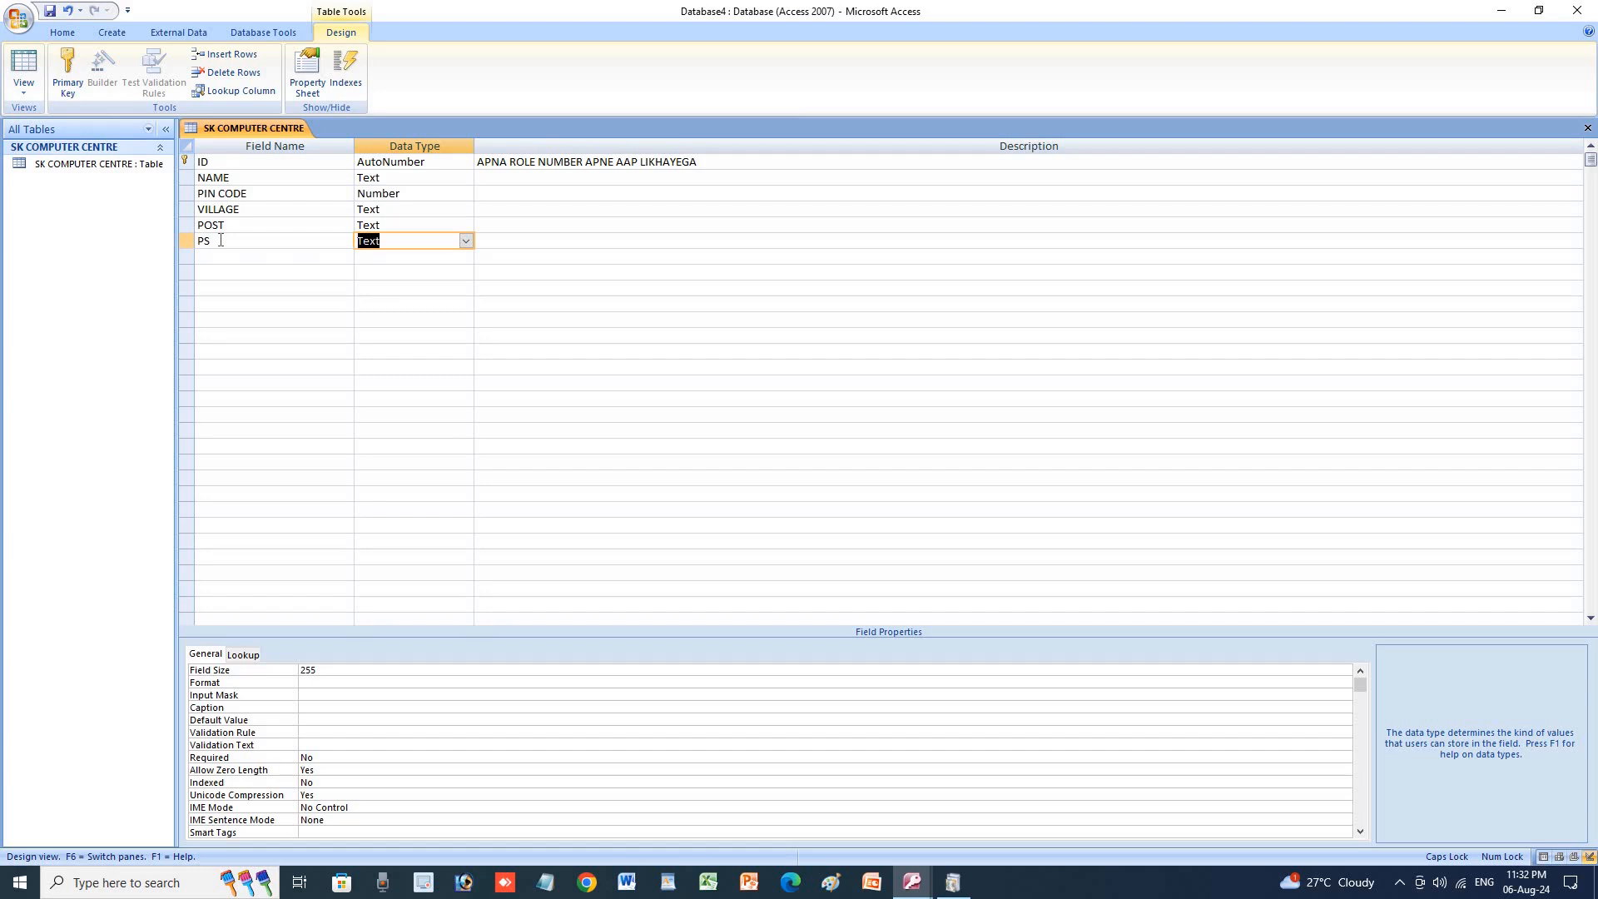
key(Tab)
key(Tab)
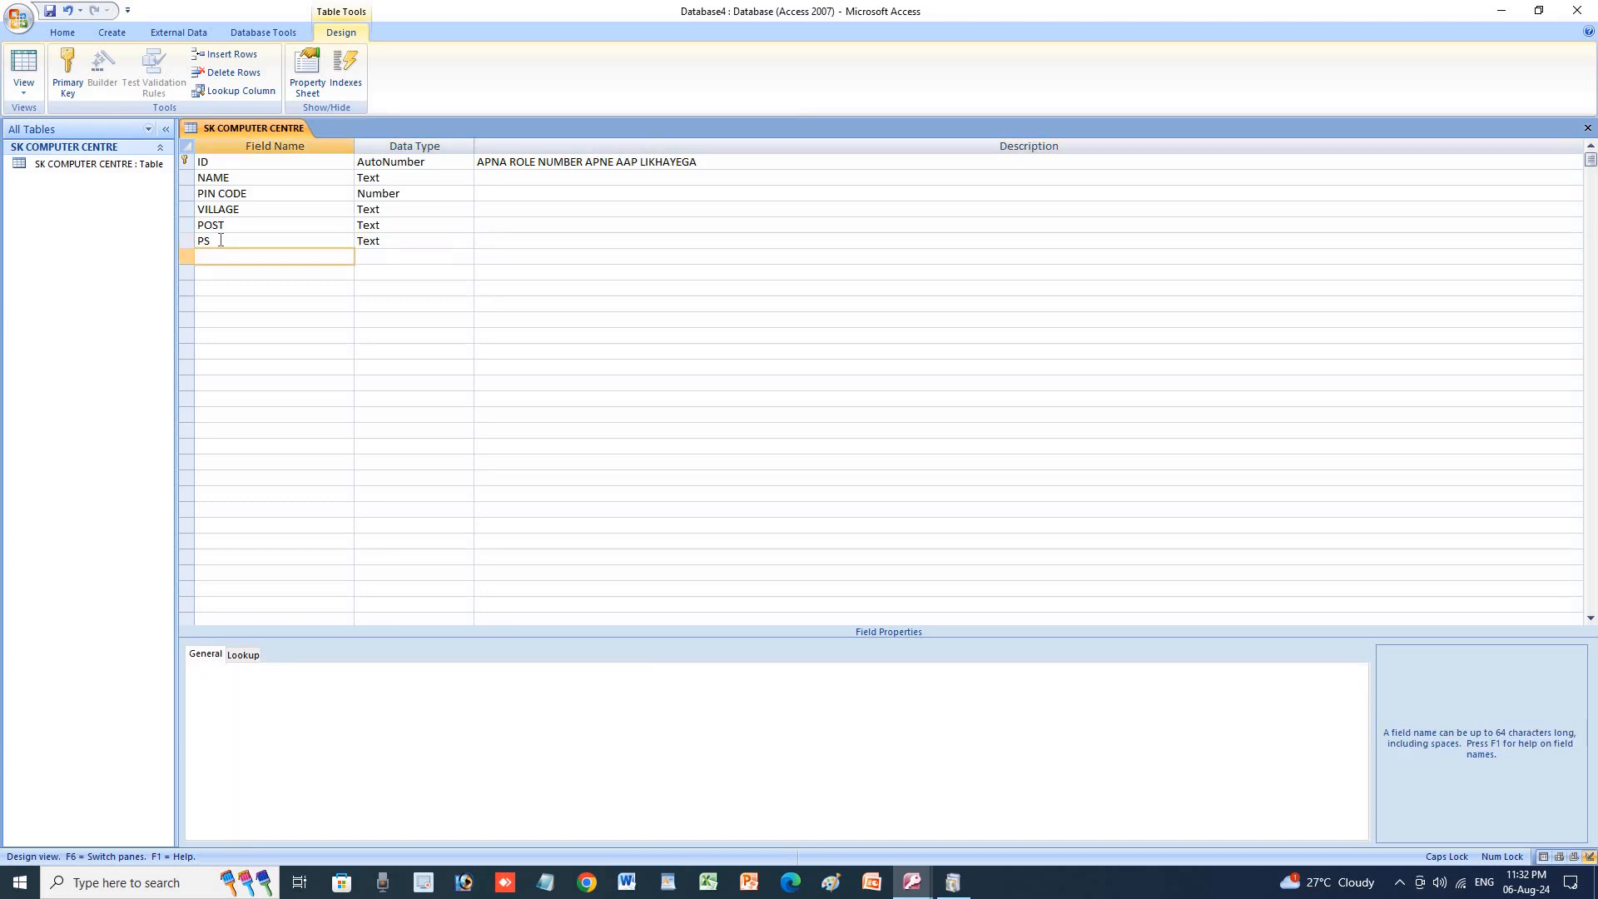
Name the seventh field PHOTO and set its data type to Attachment.
text(PHOTO)
key(Tab)
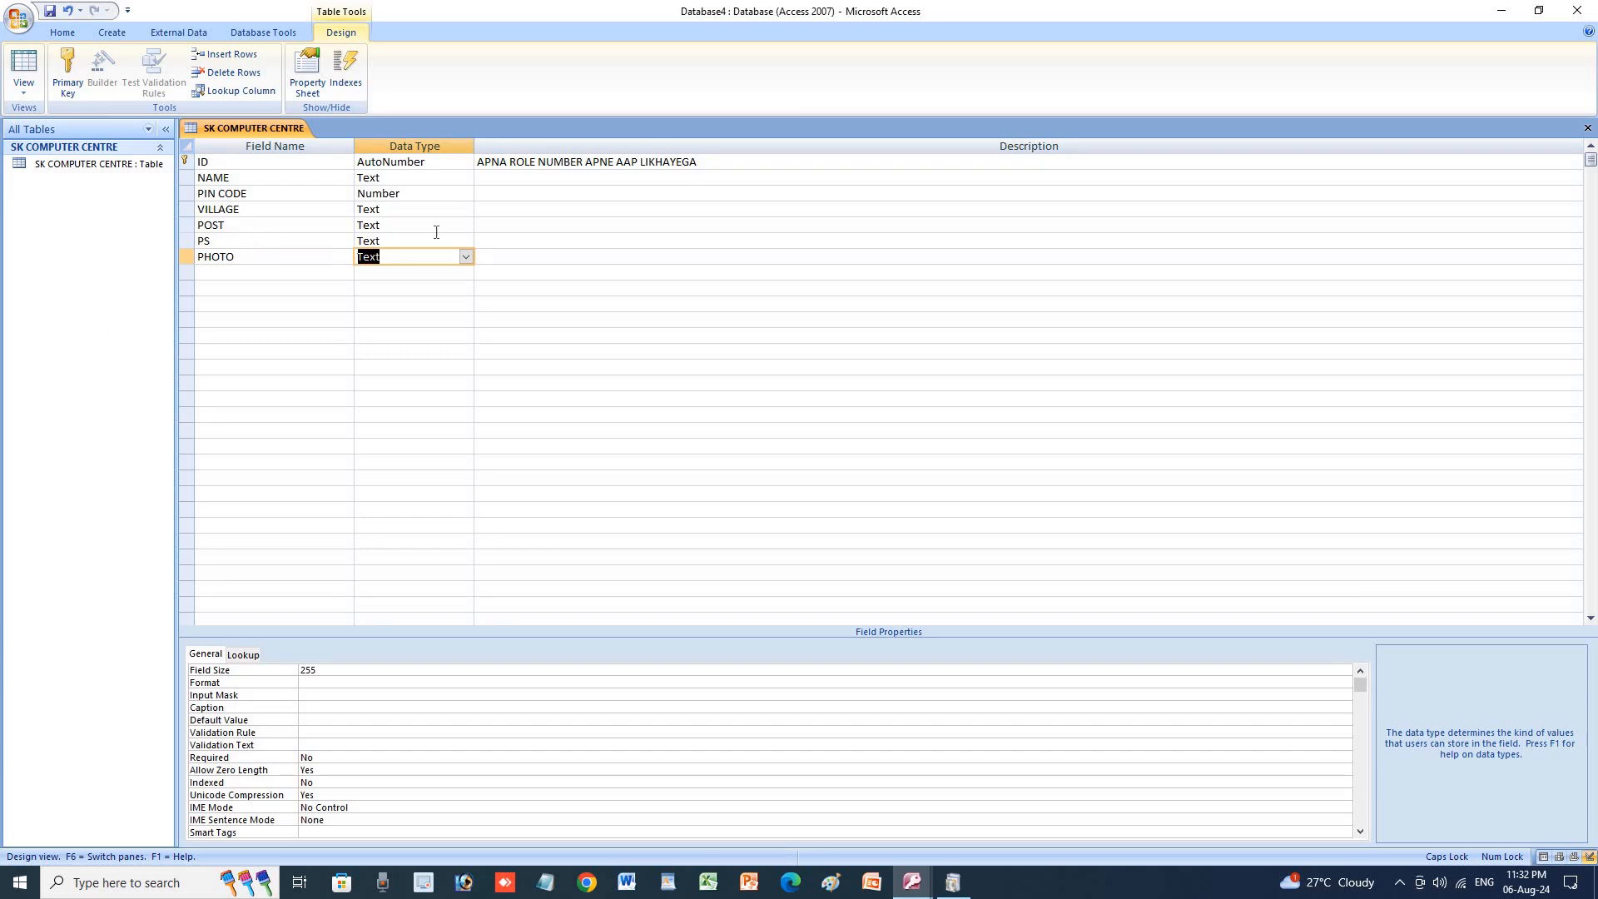
click(466, 257)
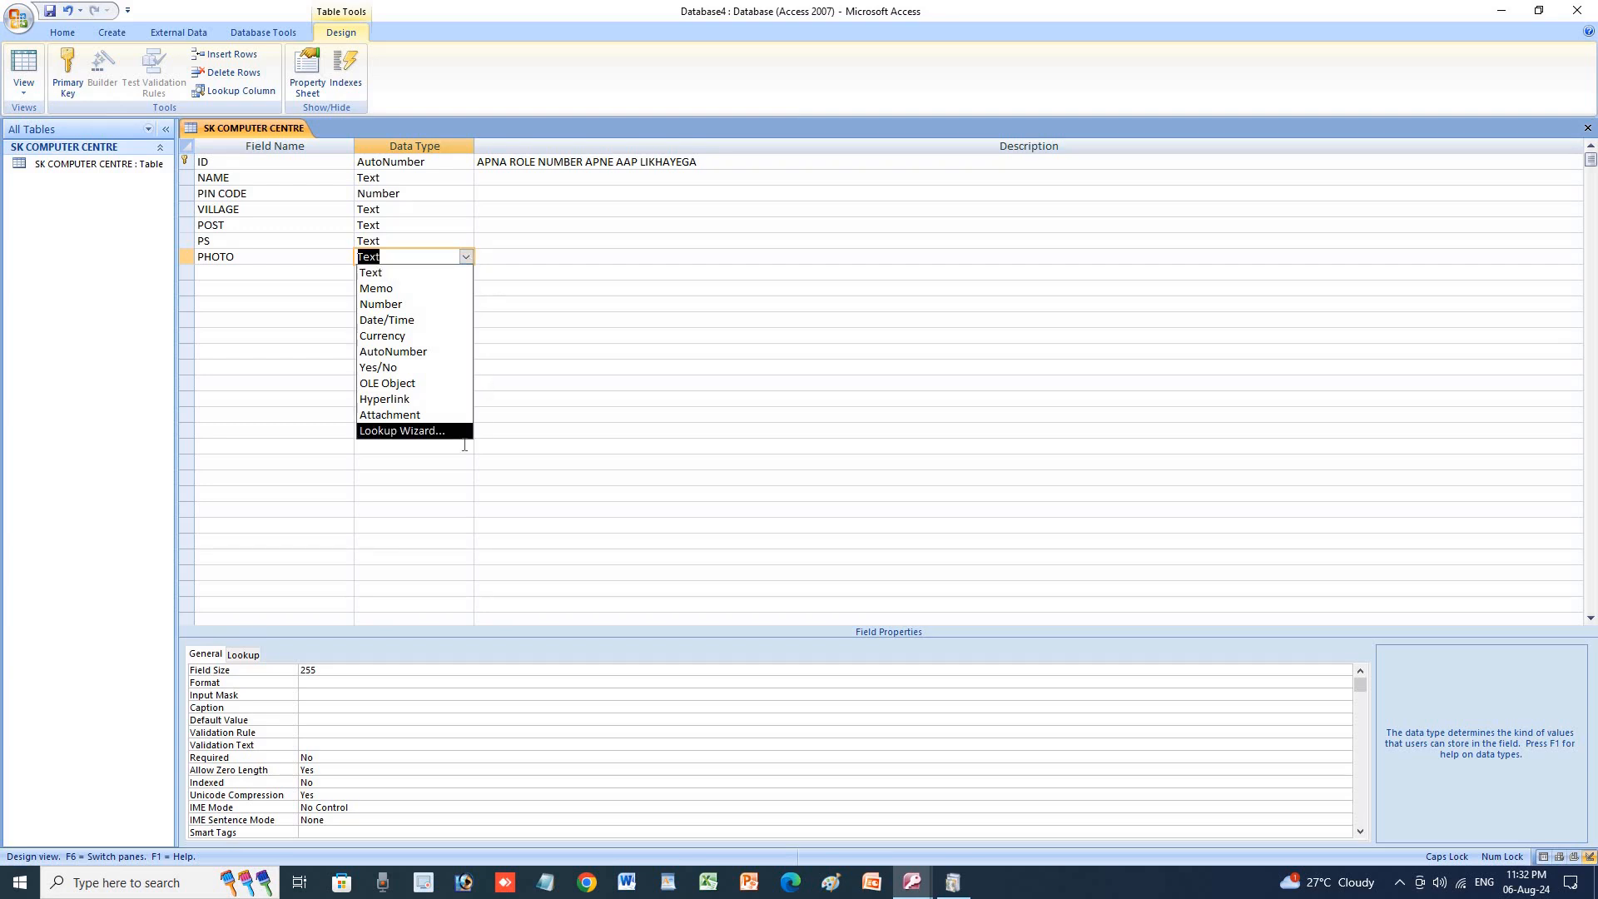
click(397, 415)
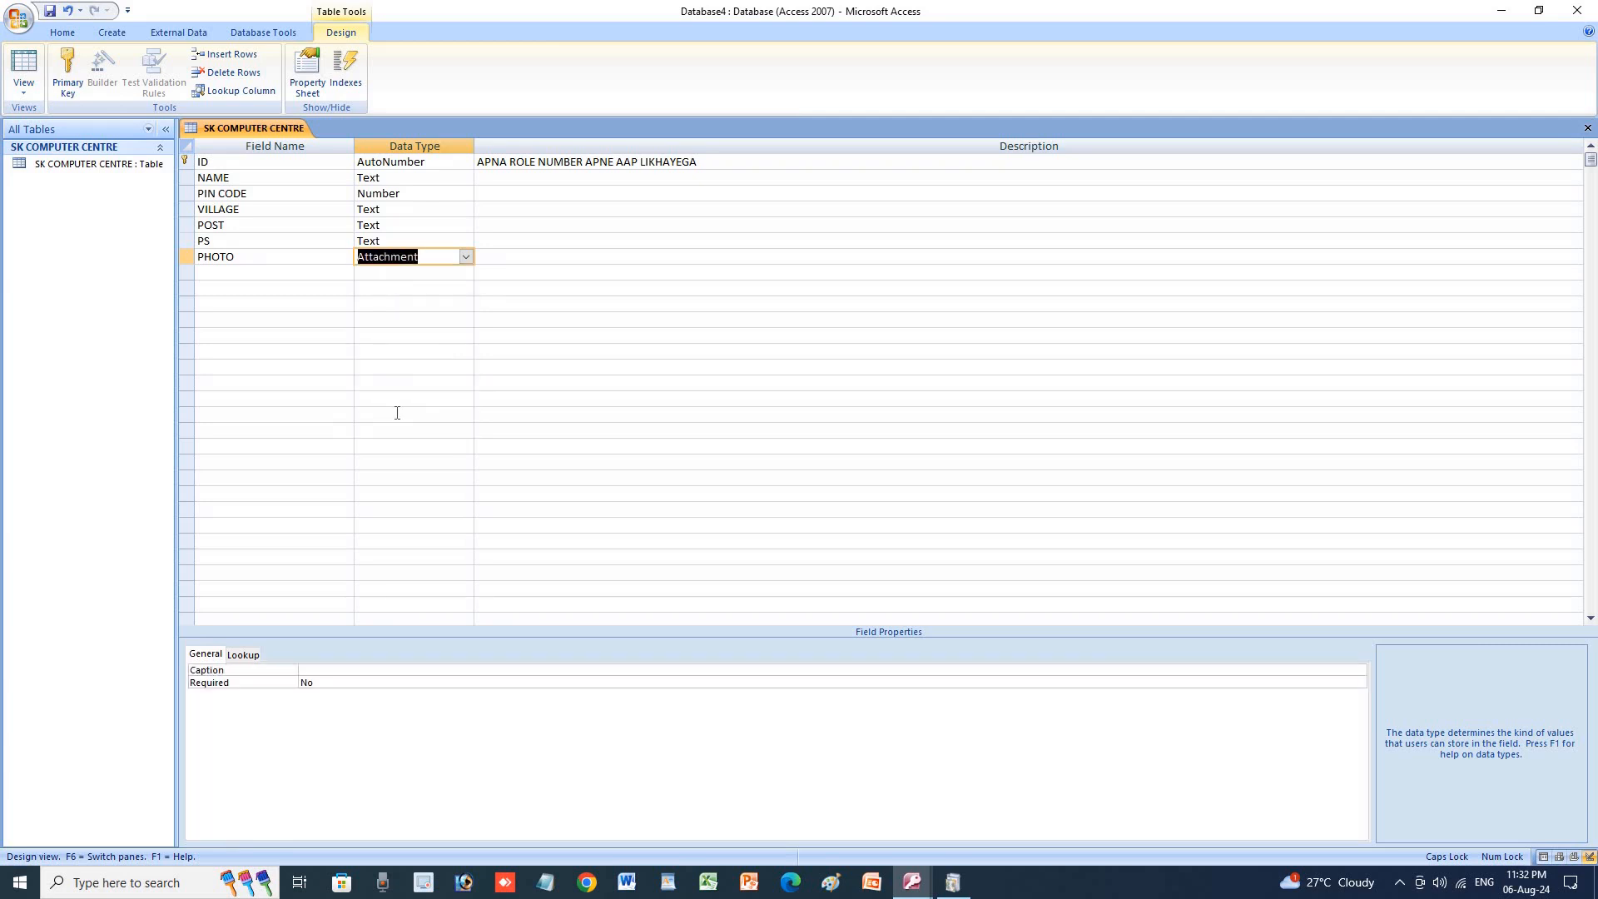
key(Tab)
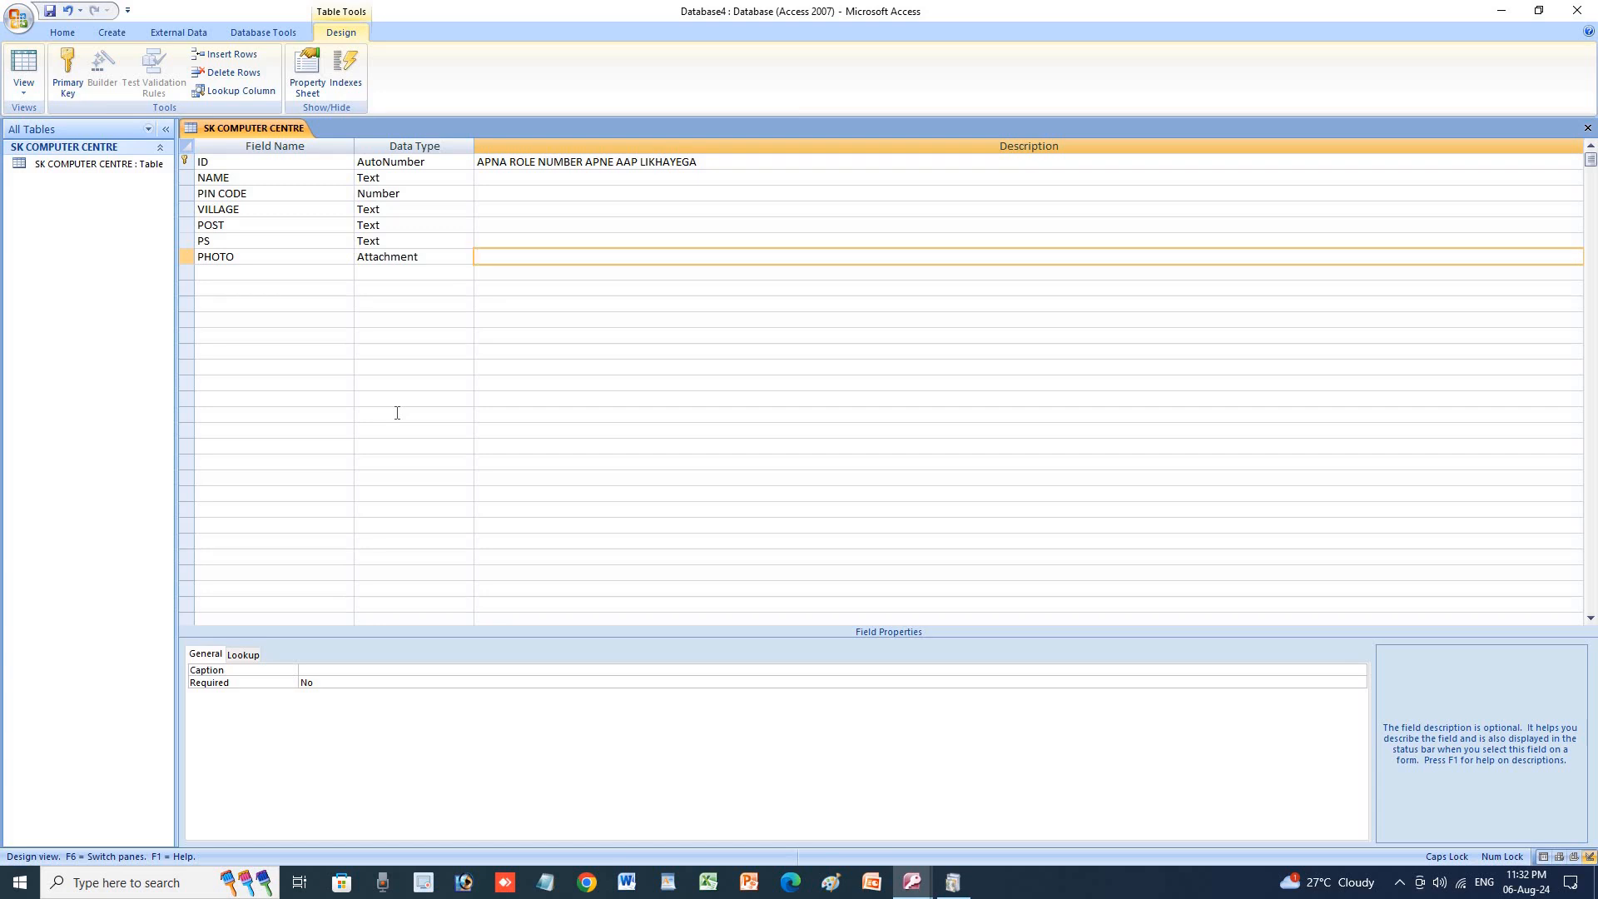
key(Tab)
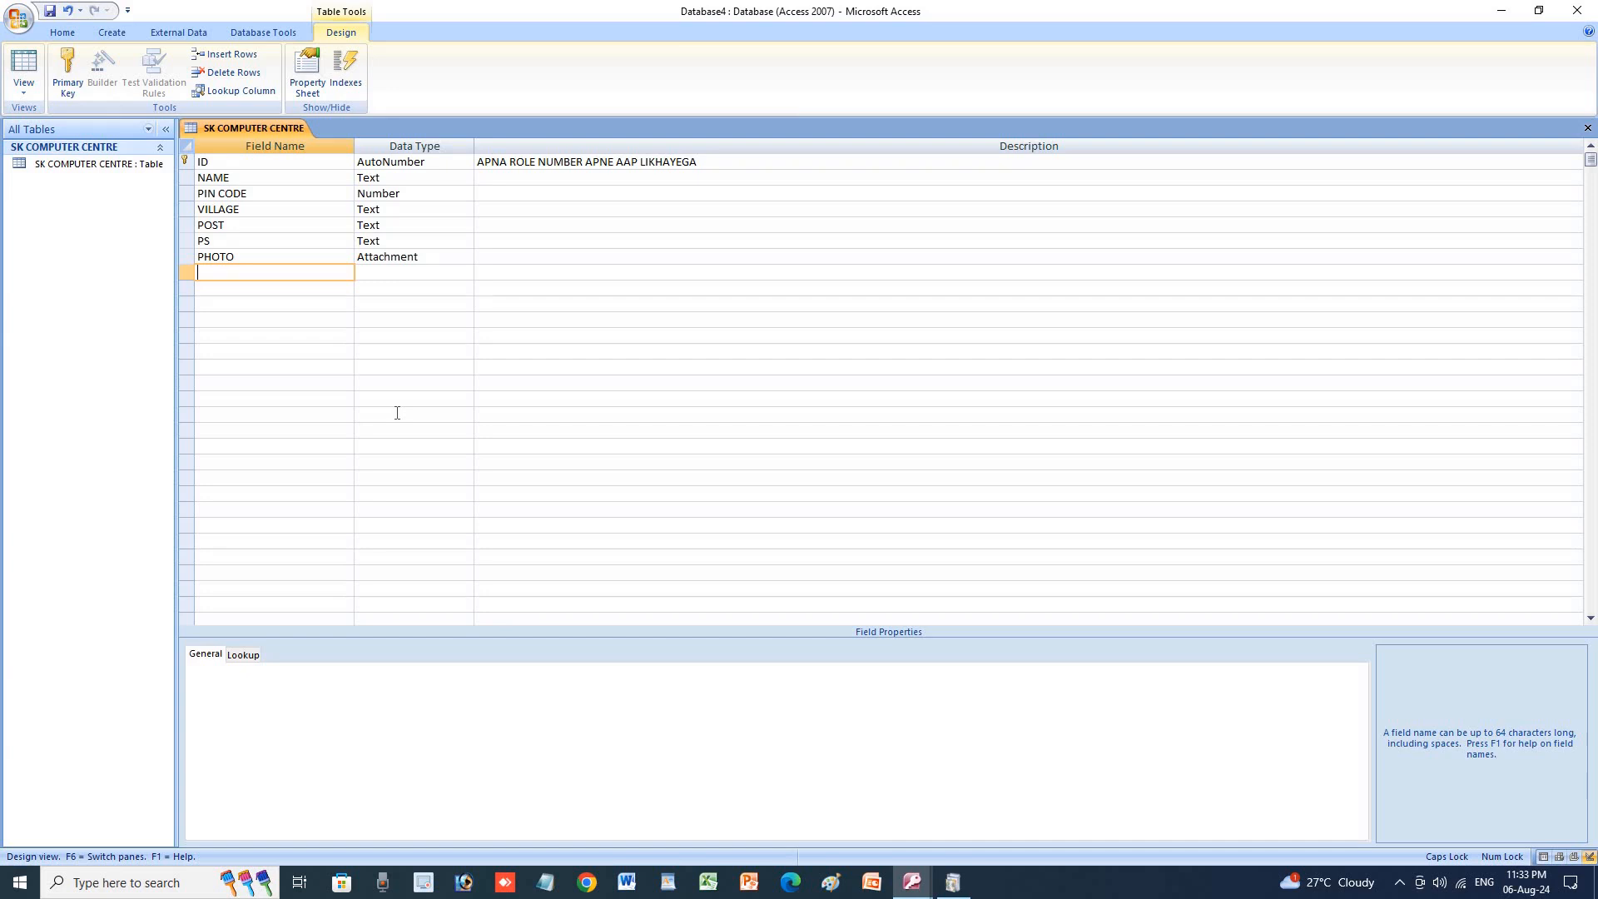
Name the eighth field EMAIL ID and keep Text as its data type.
text(EMAIL ID)
key(Tab)
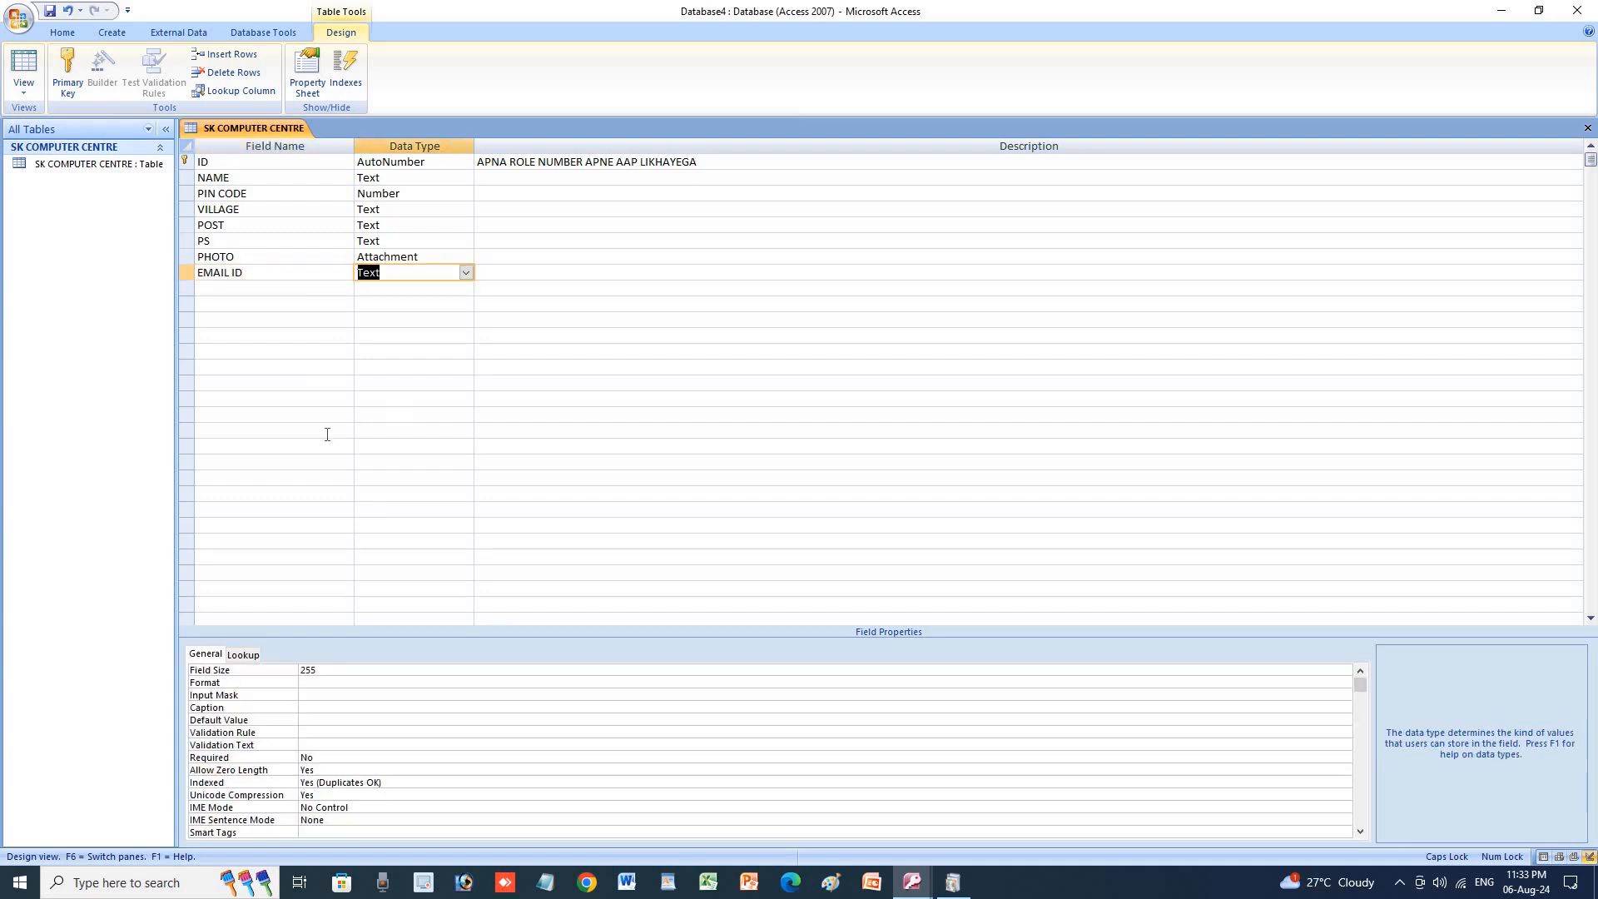
click(466, 274)
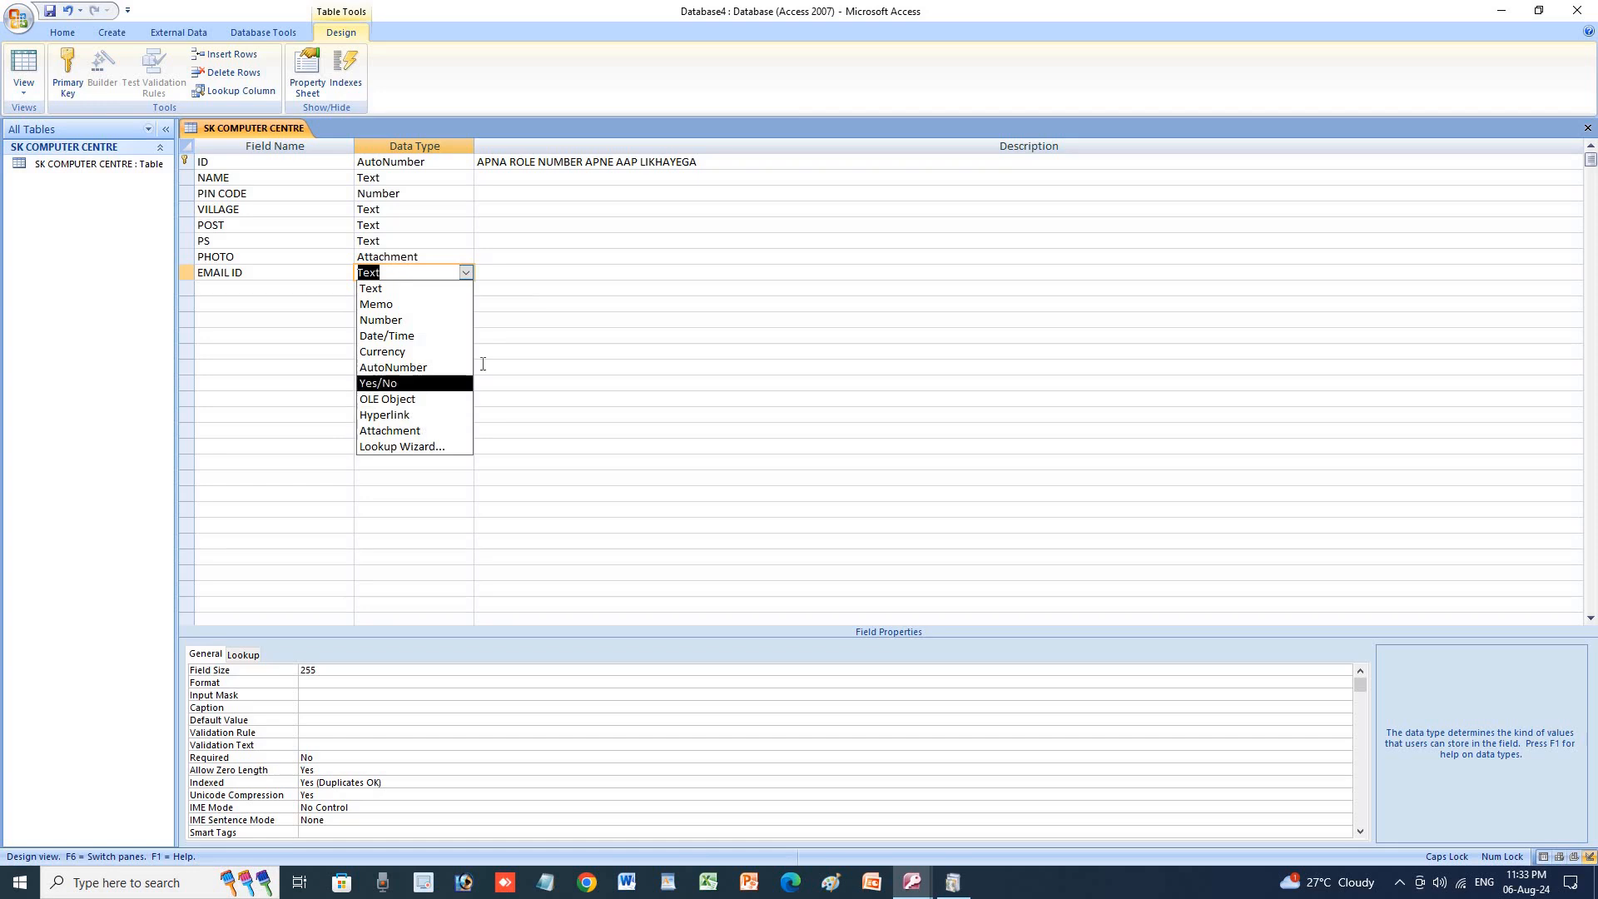
click(539, 291)
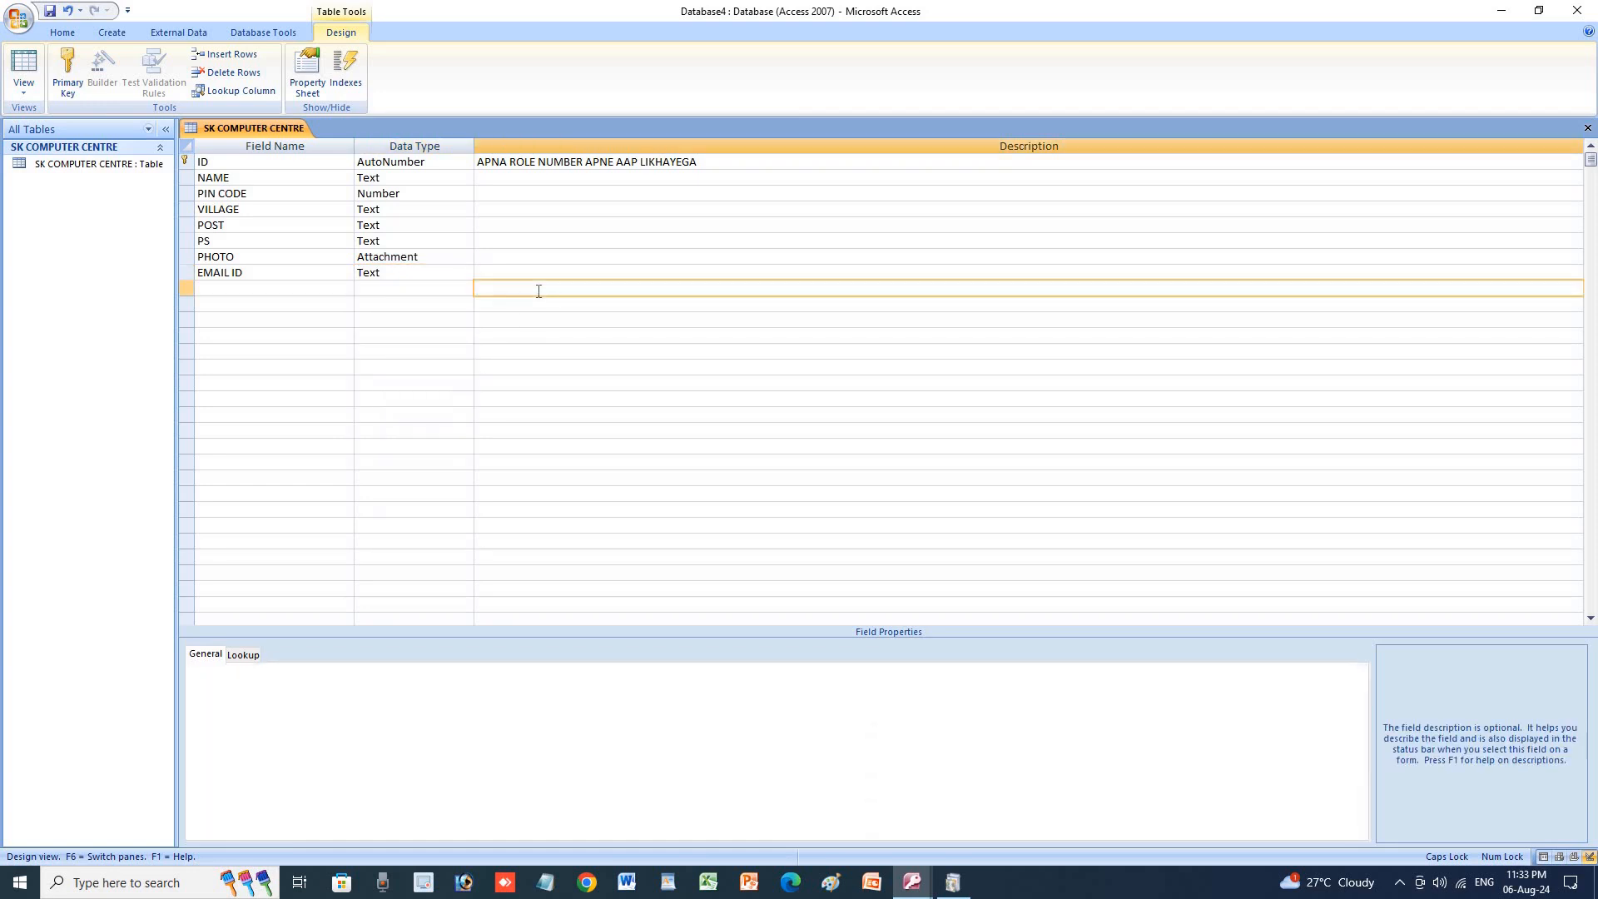
key(Return)
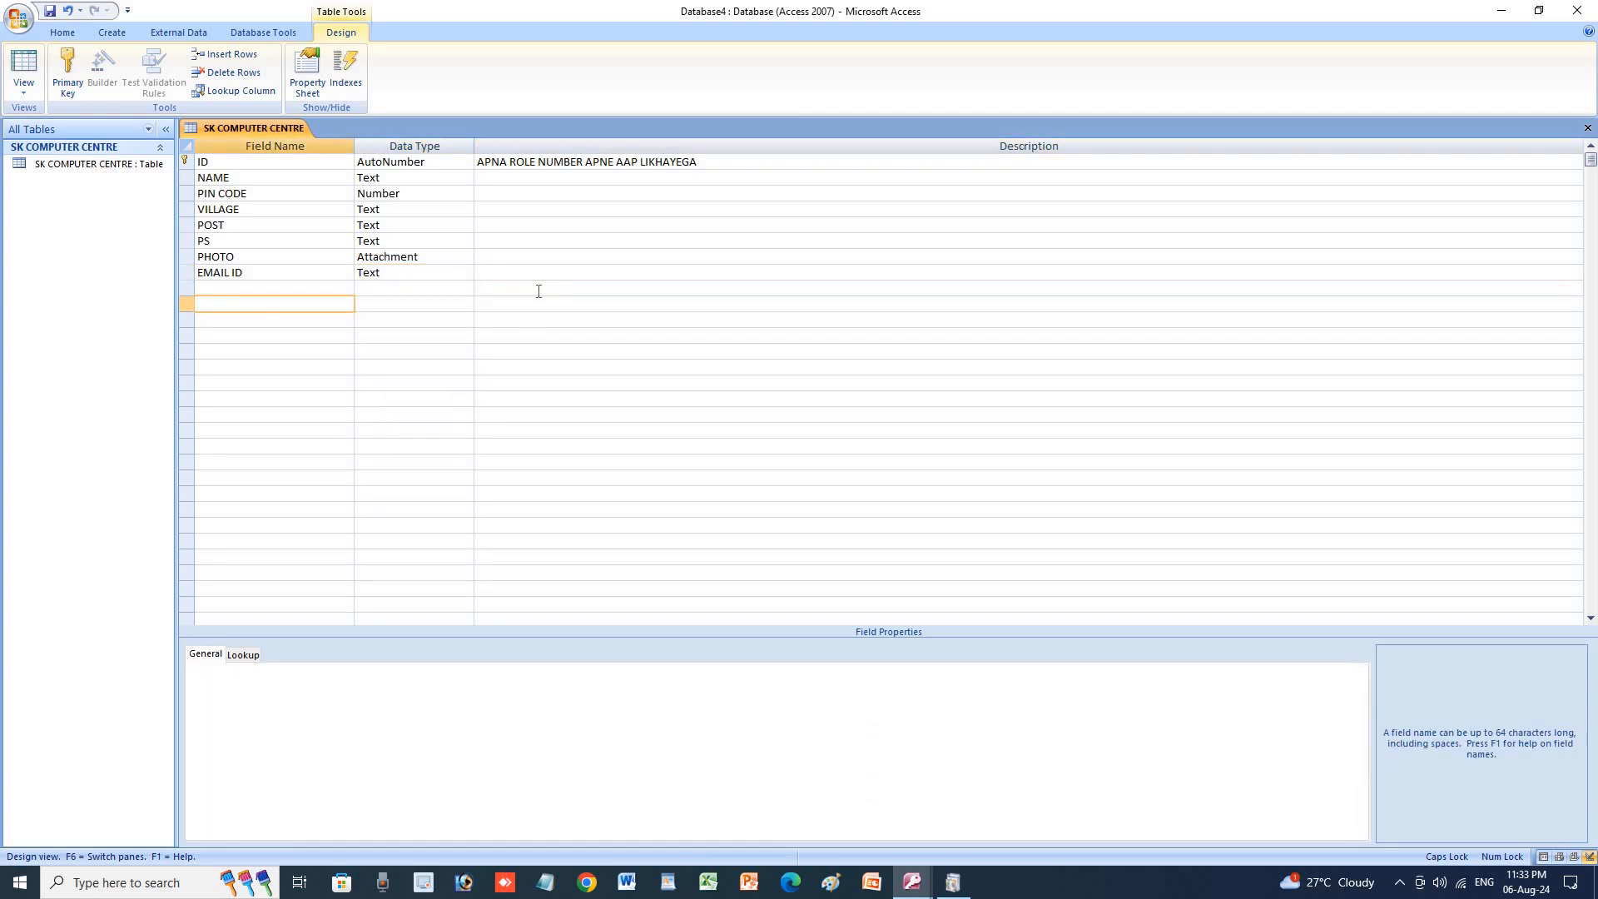
click(320, 287)
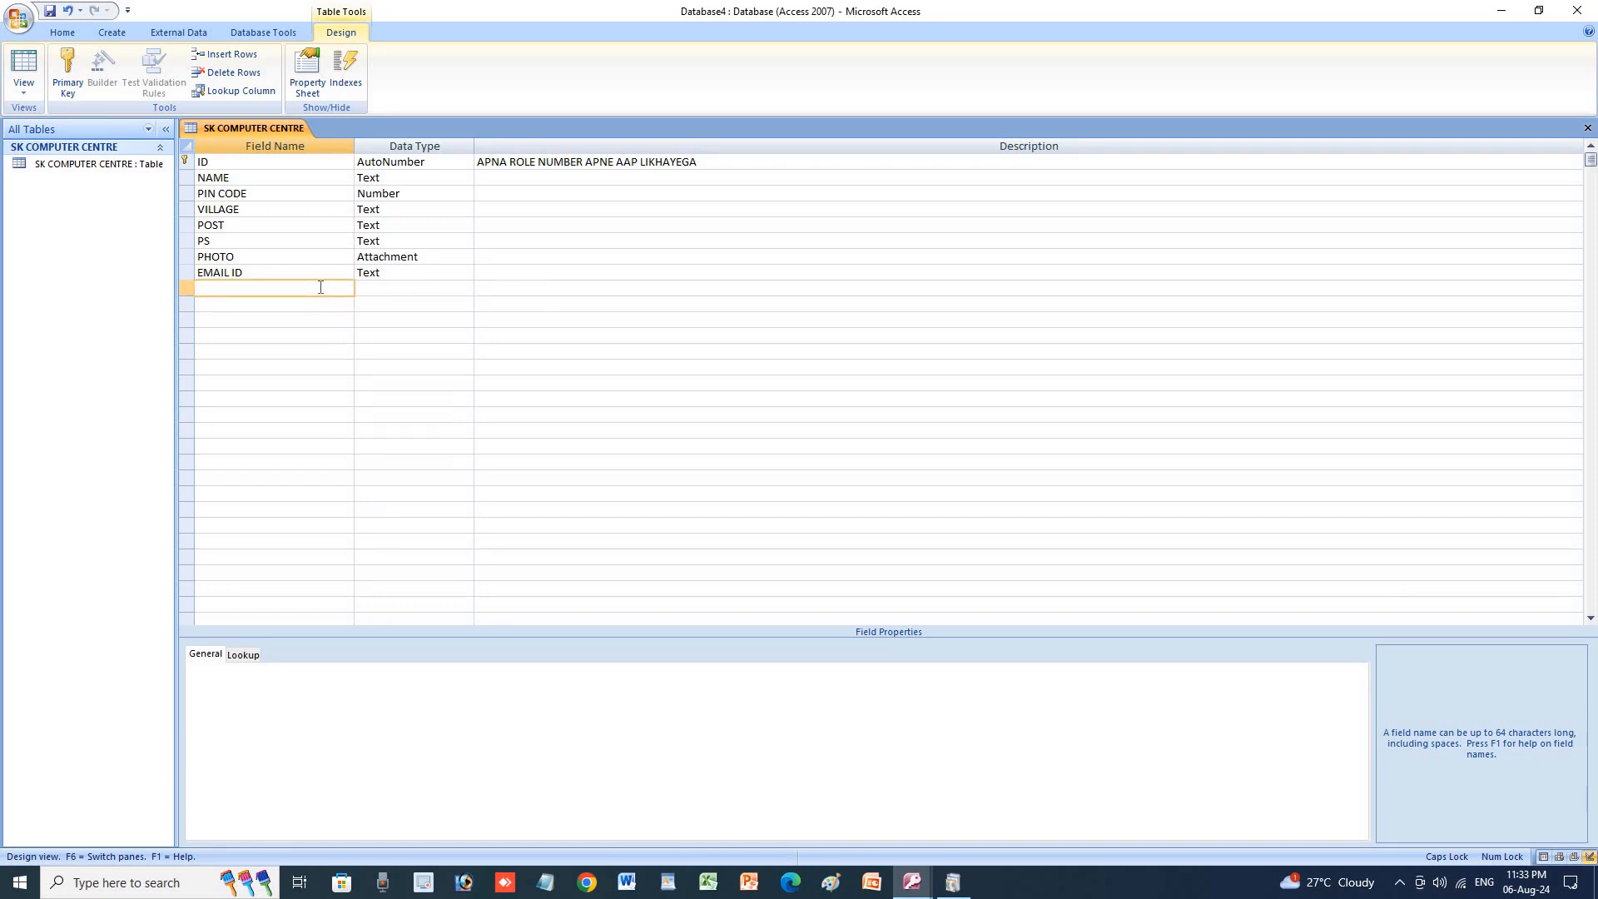
click(17, 90)
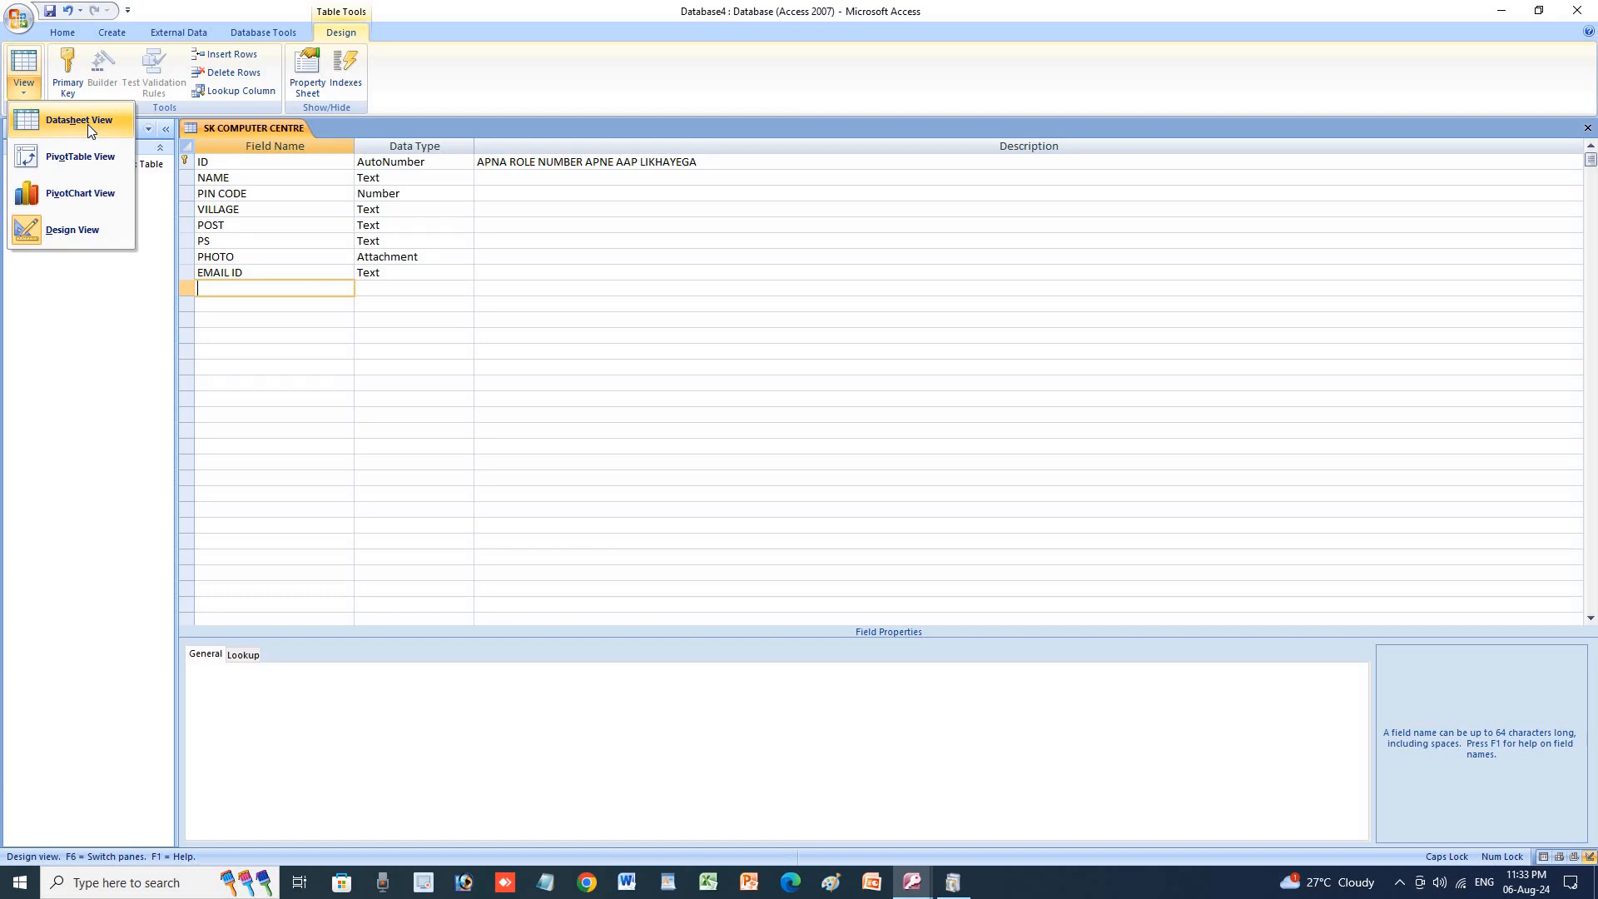
Switch the table to Datasheet View, saving the design when prompted.
click(88, 123)
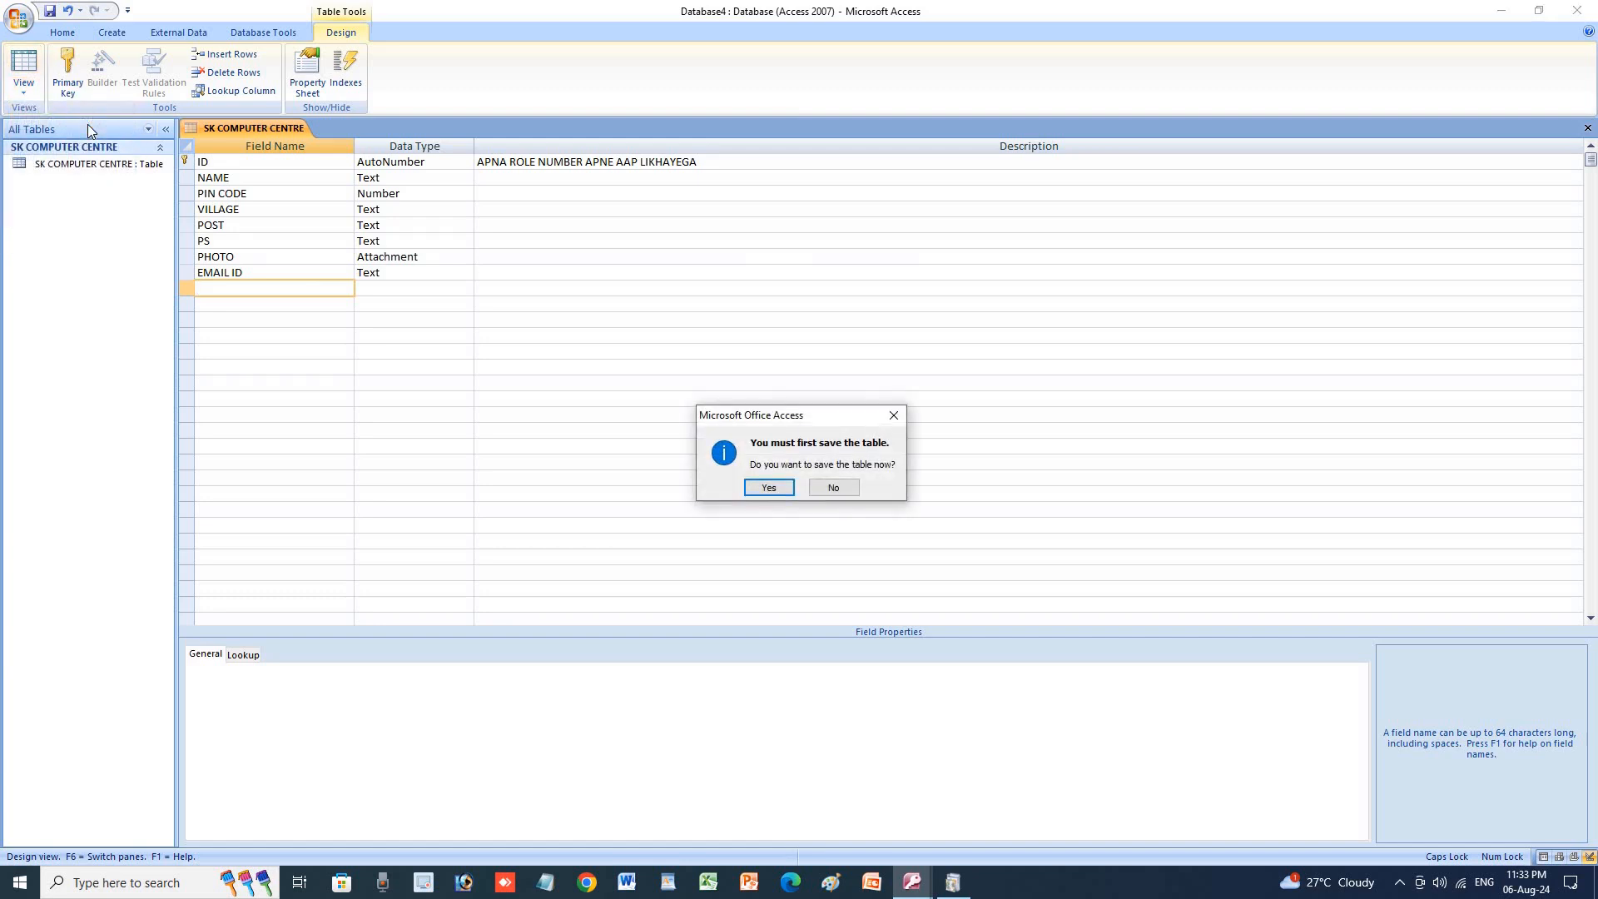
click(767, 485)
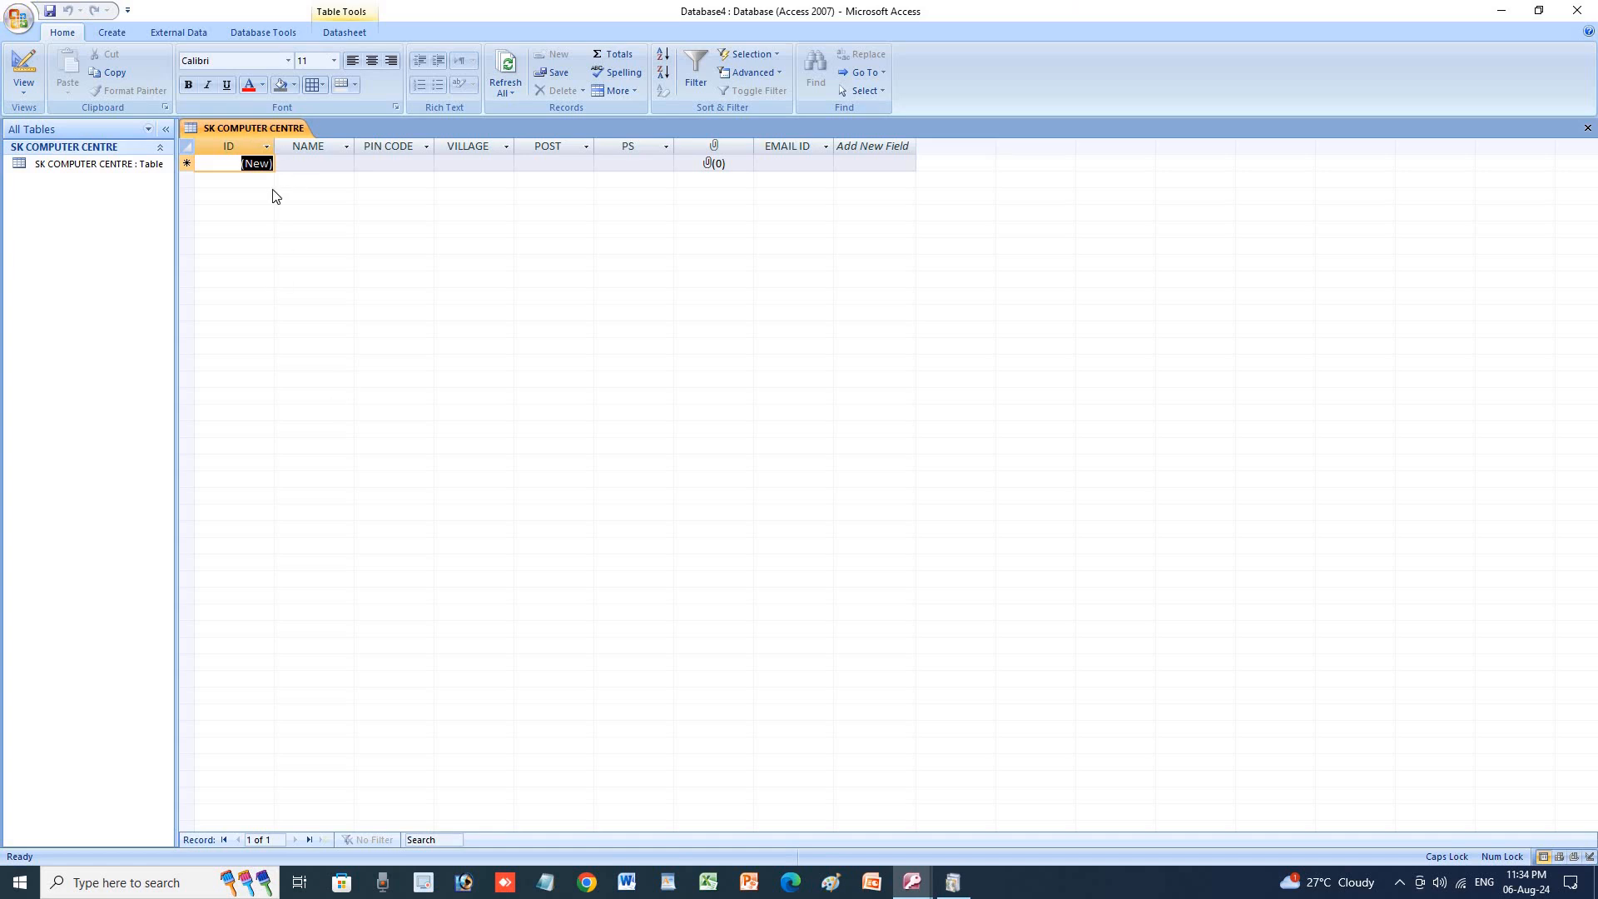
Enter the student's name, PIN CODE 845401 and VILLAGE BHATAHA in the first record.
key(Tab)
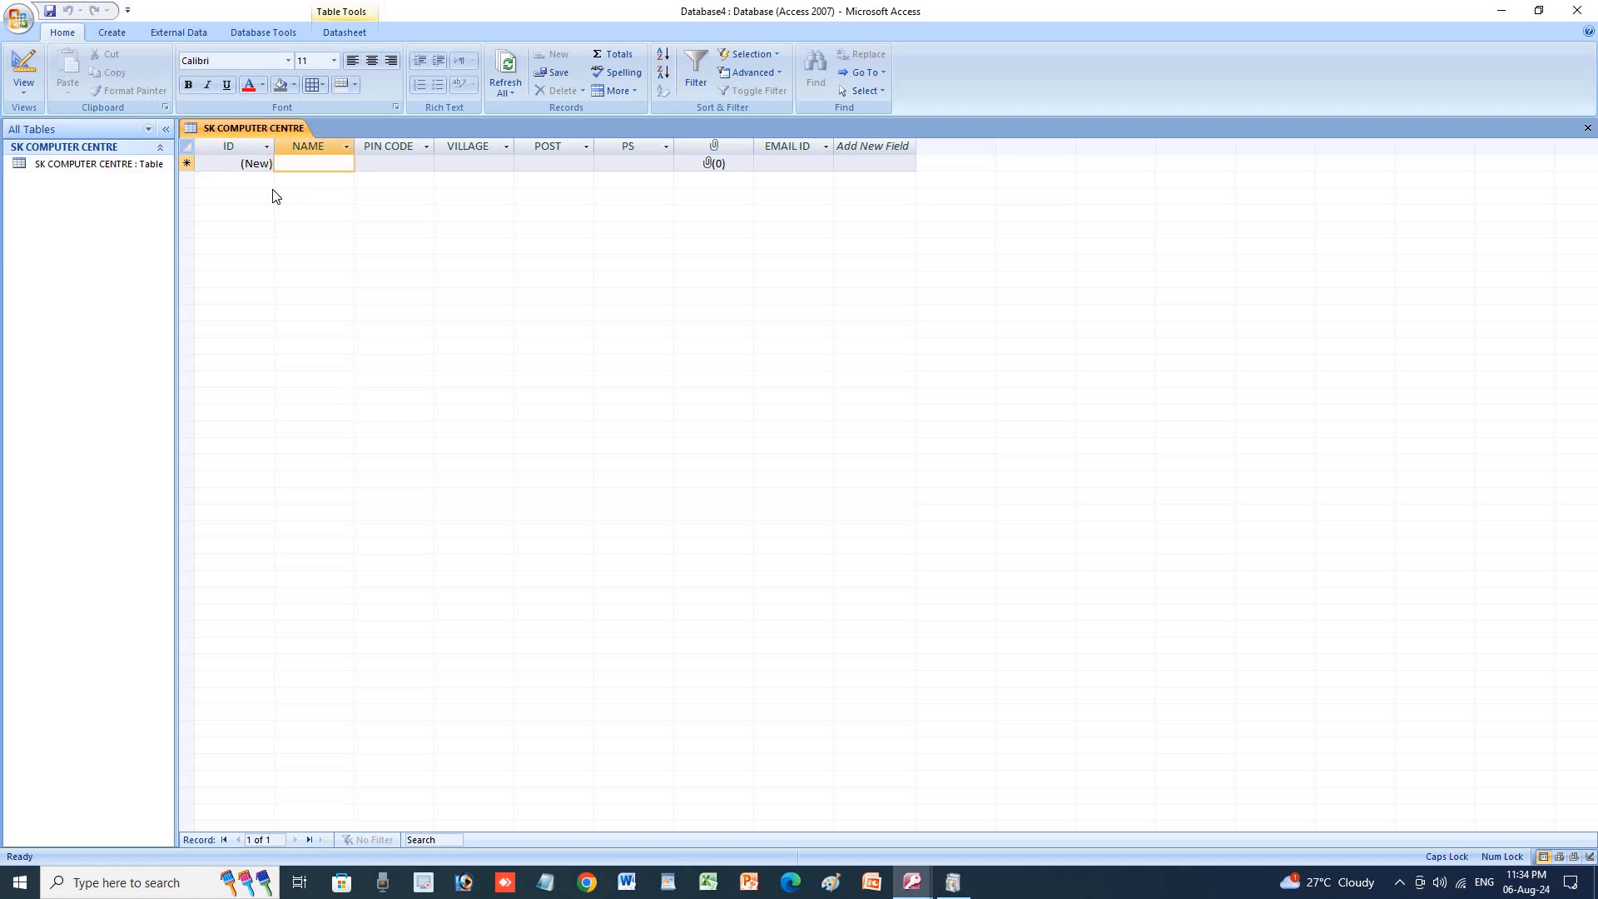
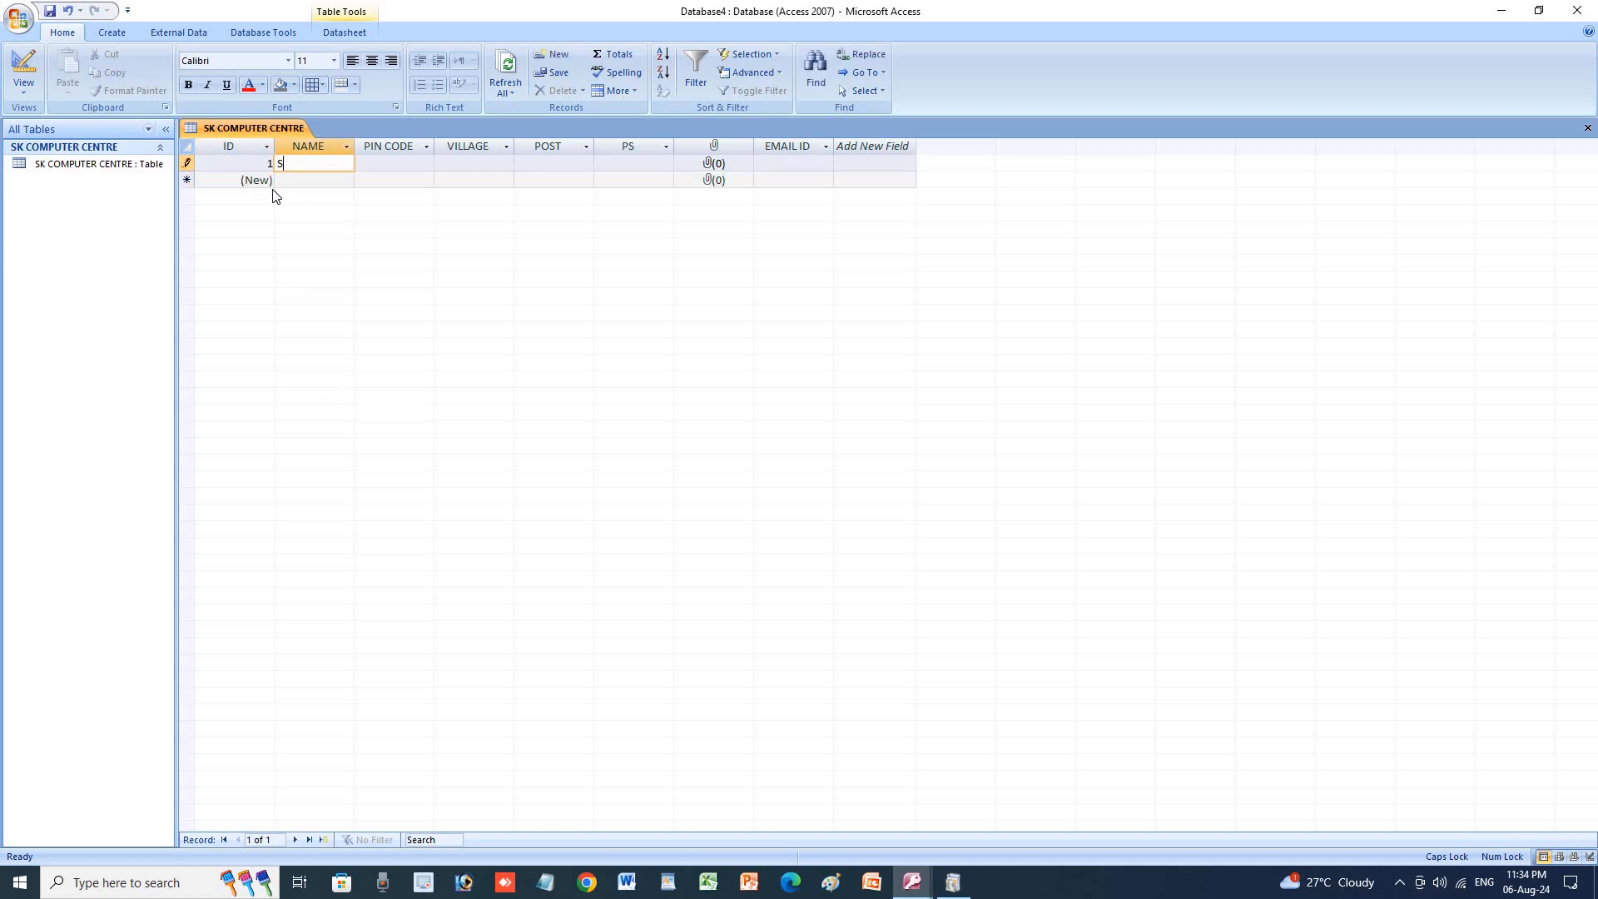
key(Tab)
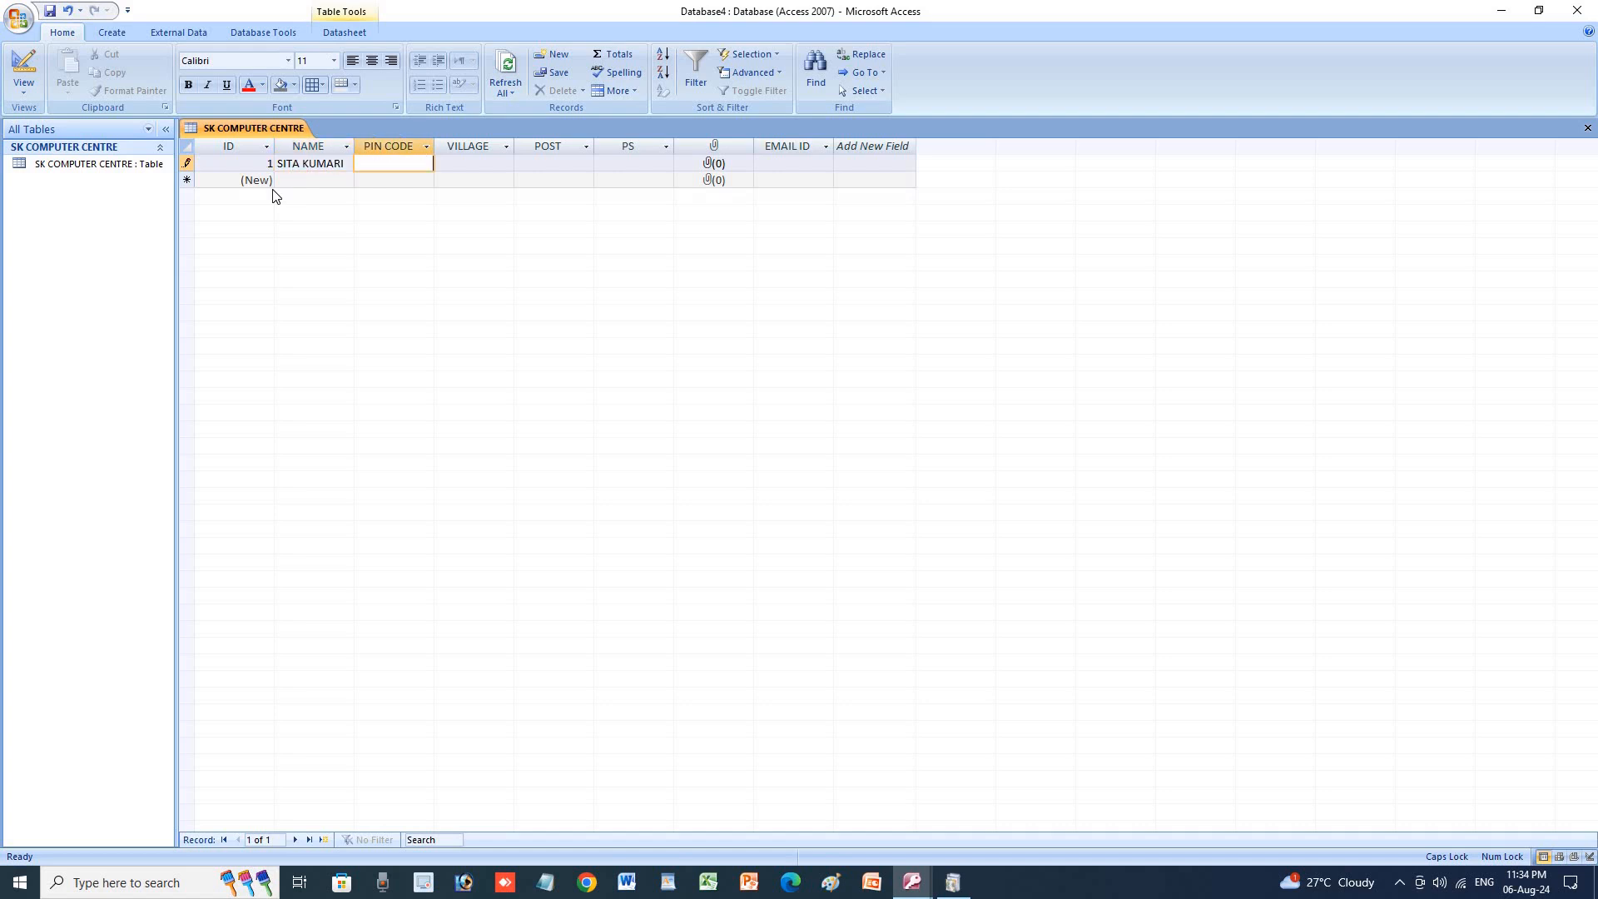
text(845401)
key(Tab)
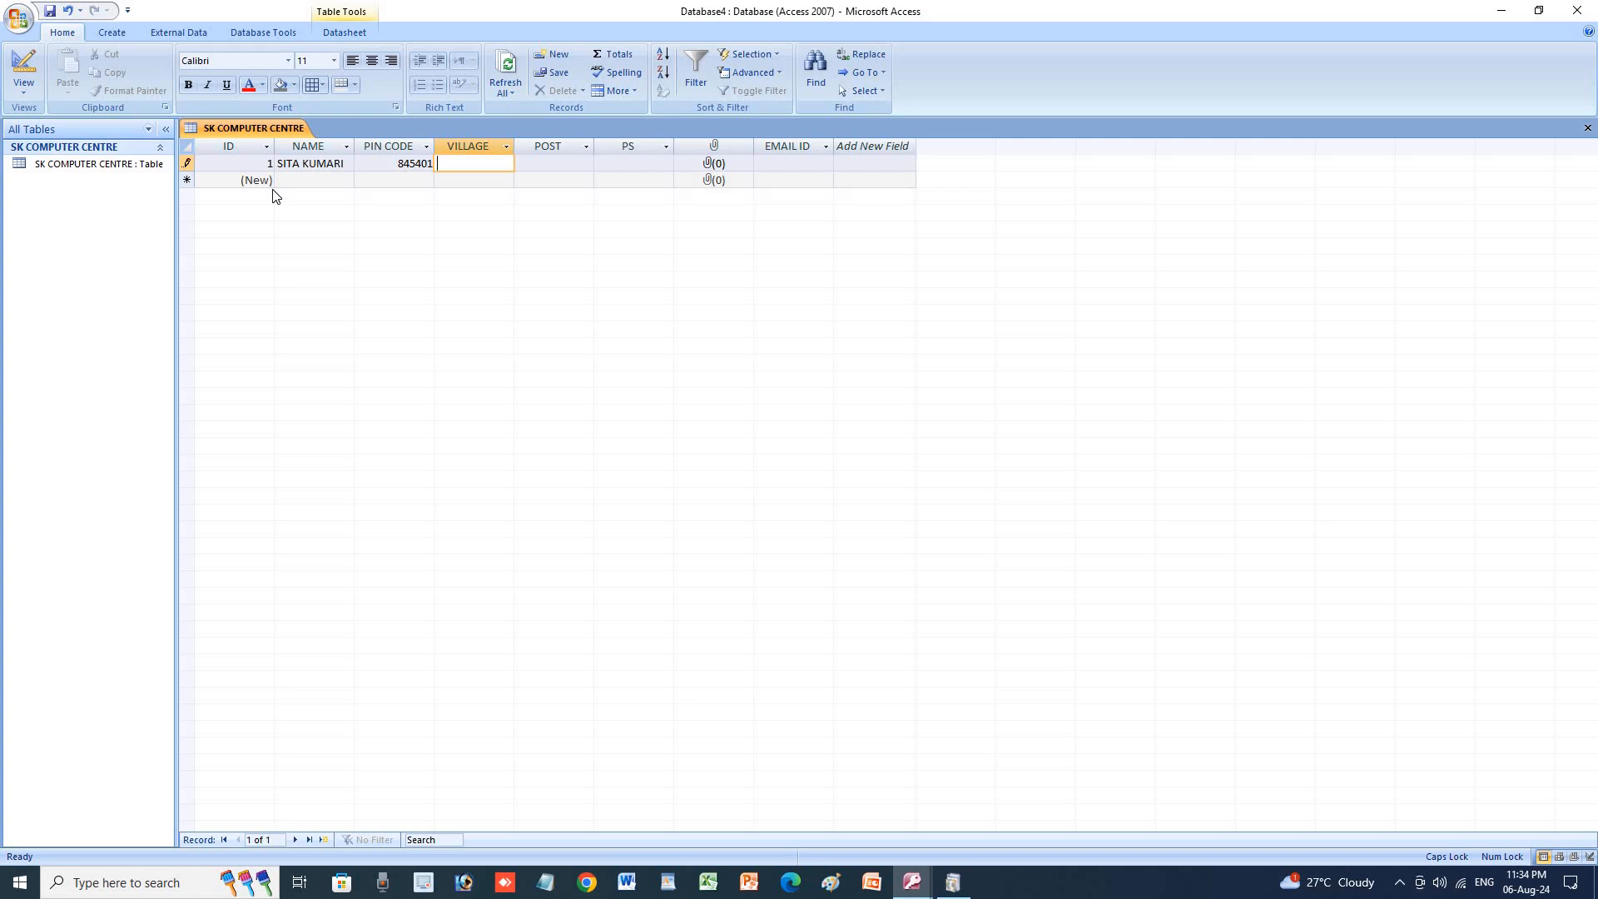
text(BHATAHA)
key(Tab)
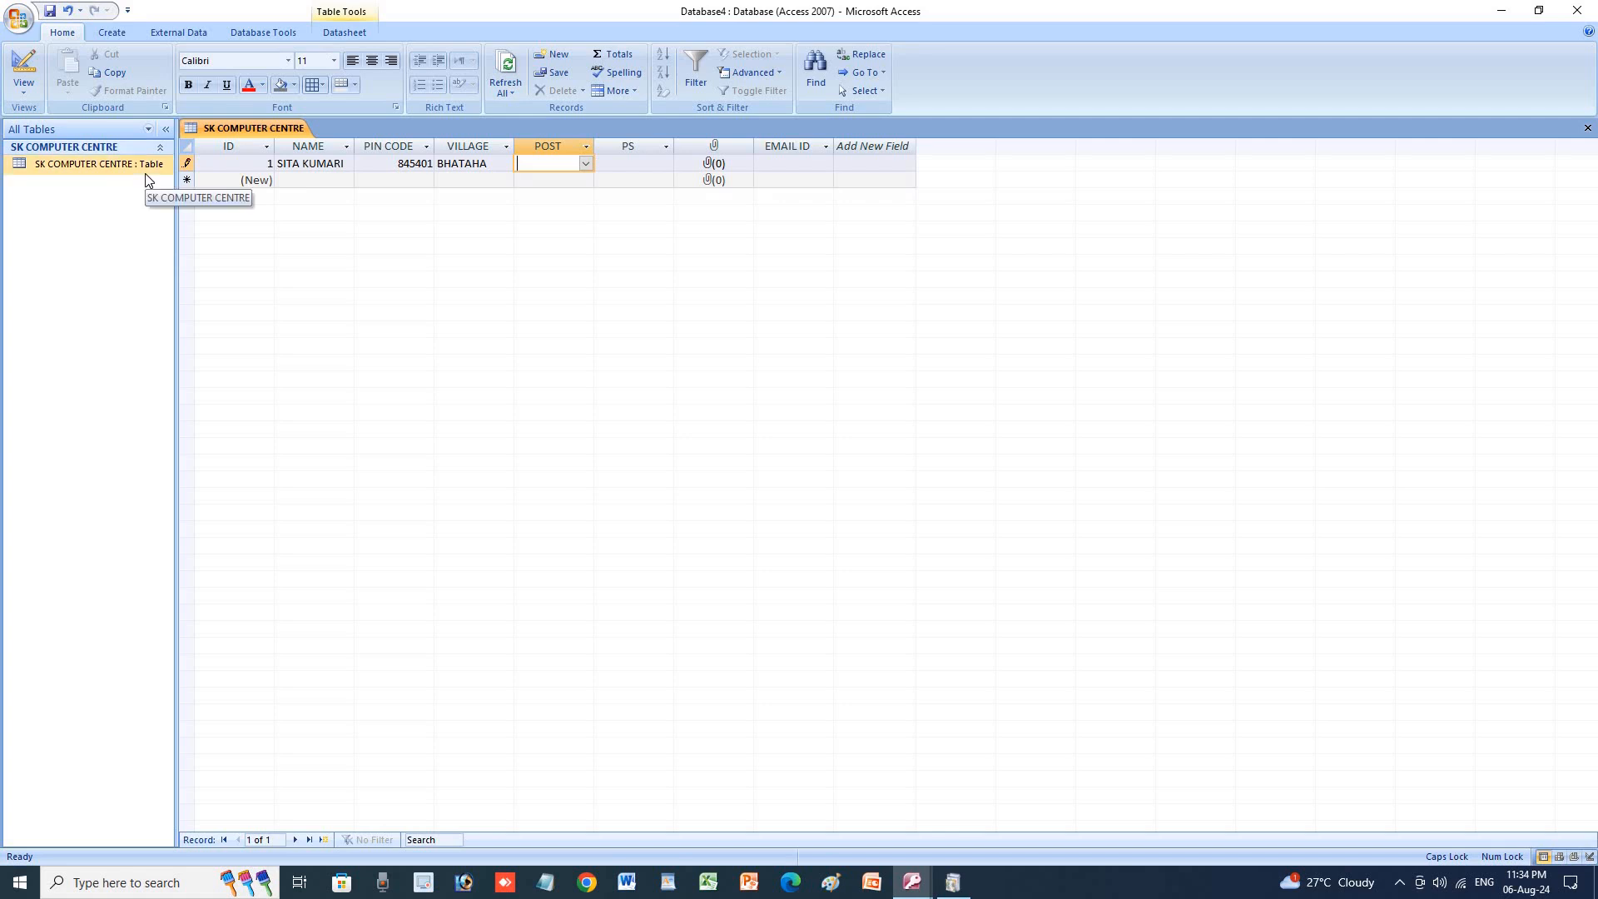
Tick PATAURA as the record's POST and enter MUFFASIL as its PS.
click(586, 164)
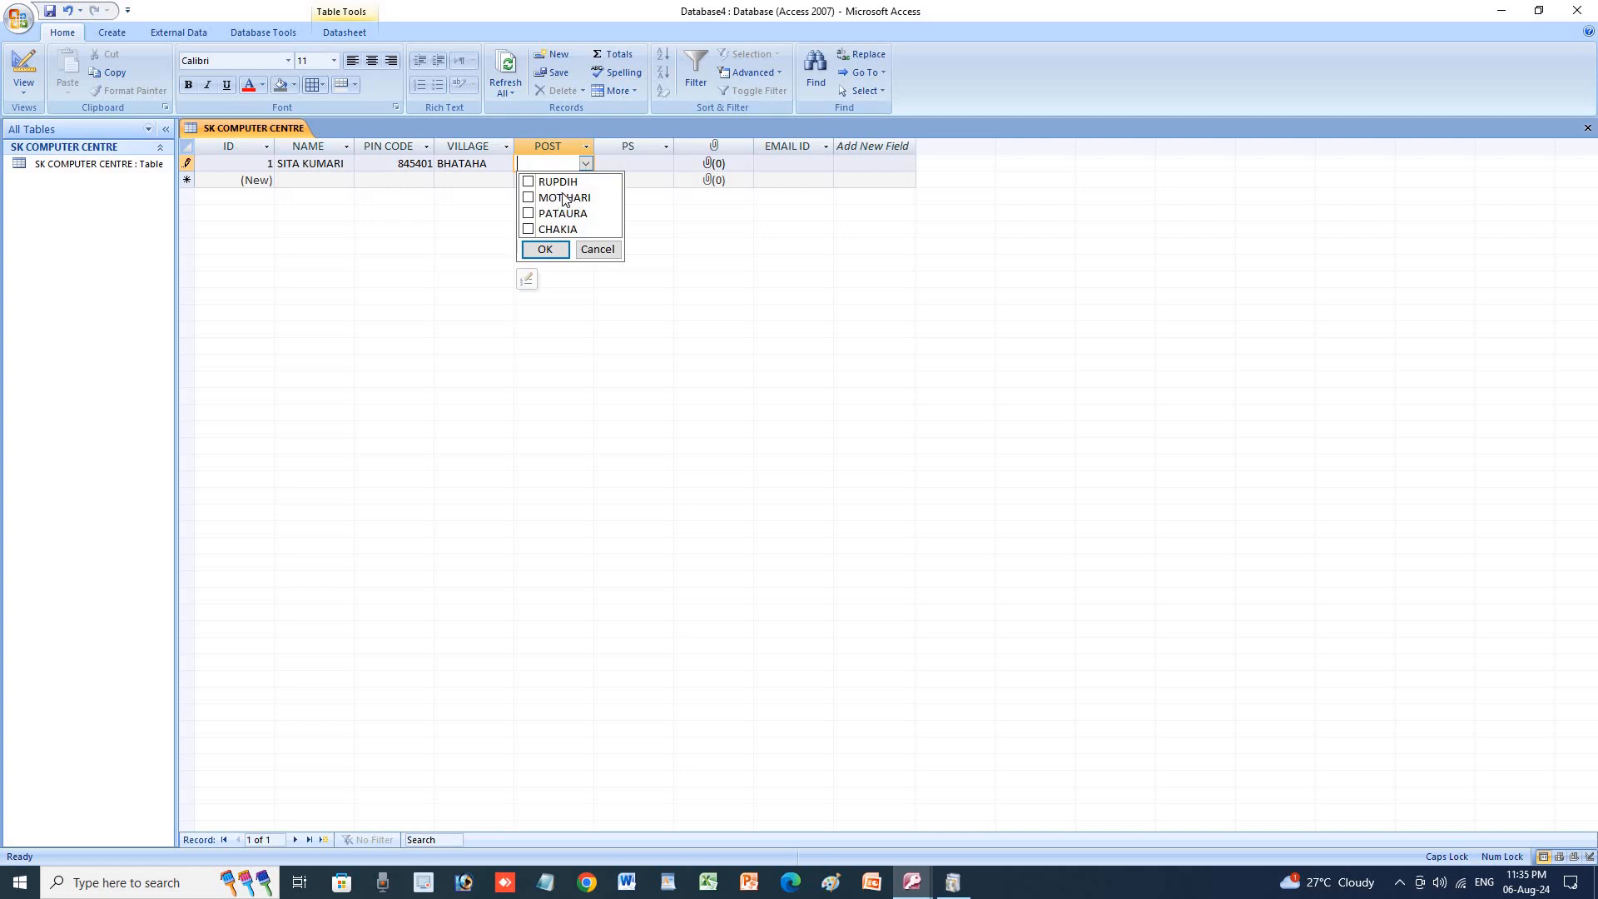
click(529, 213)
click(545, 250)
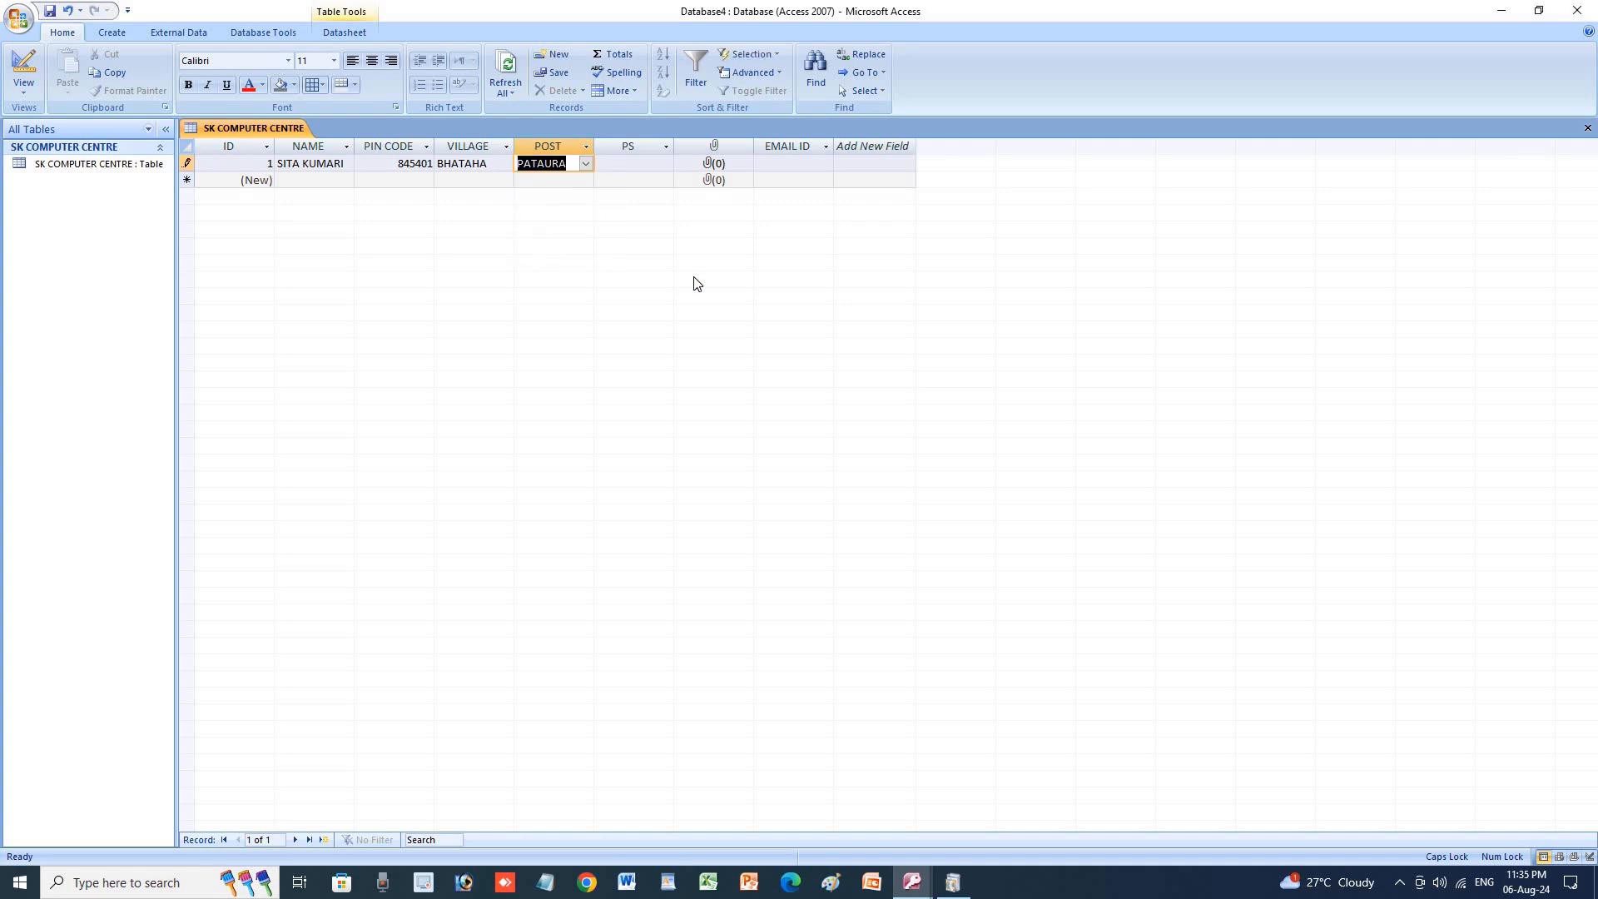
key(Tab)
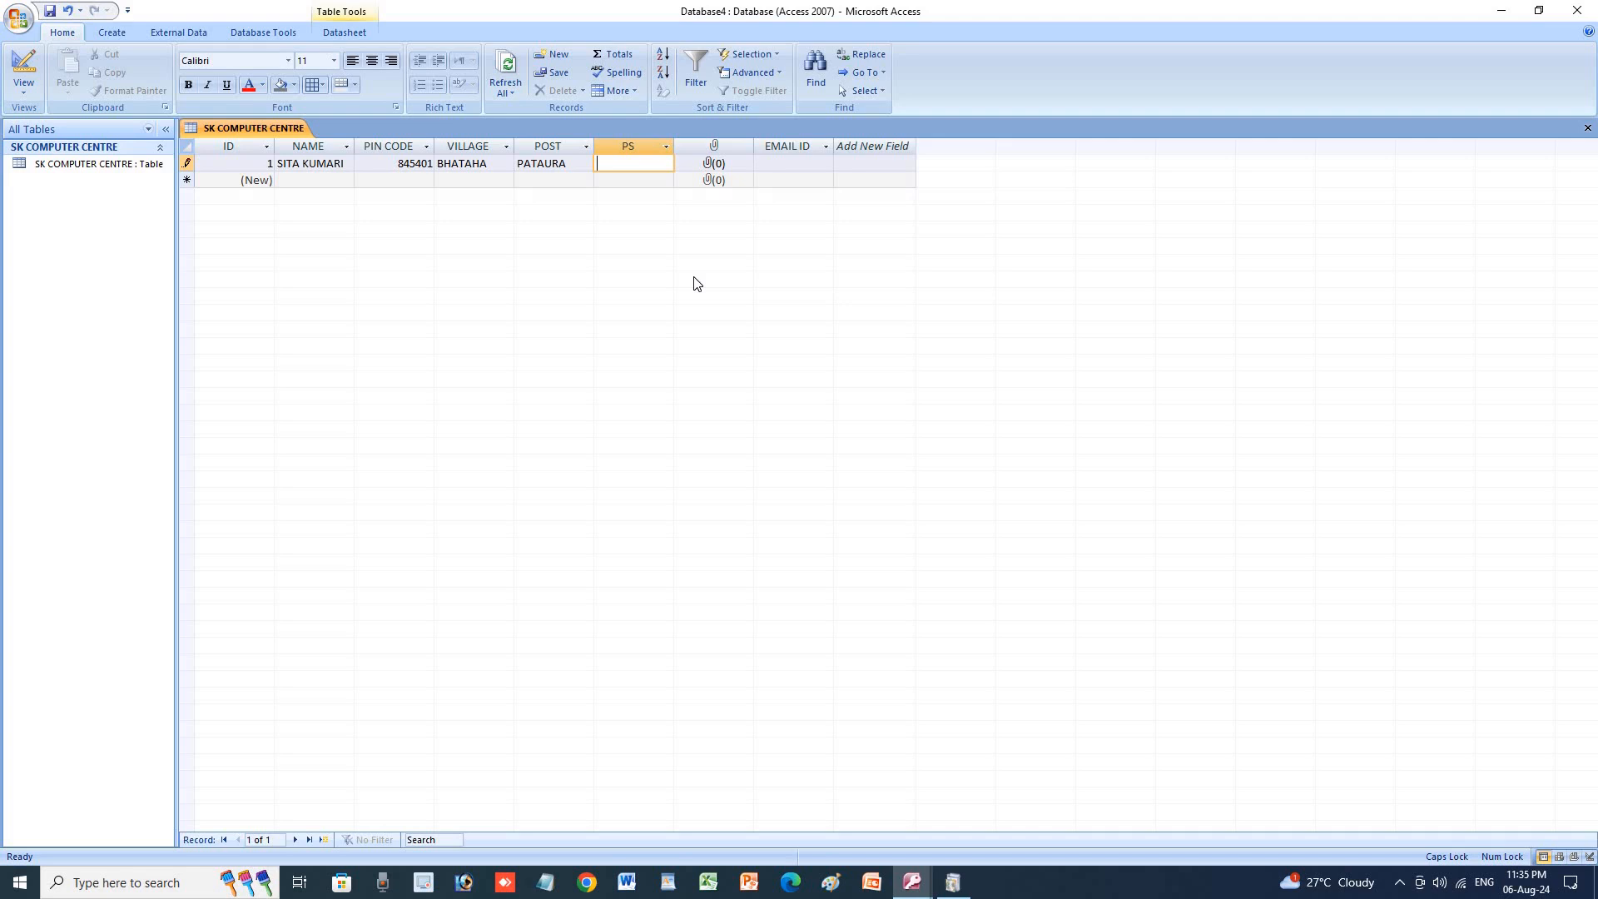
text(MUFFASIL)
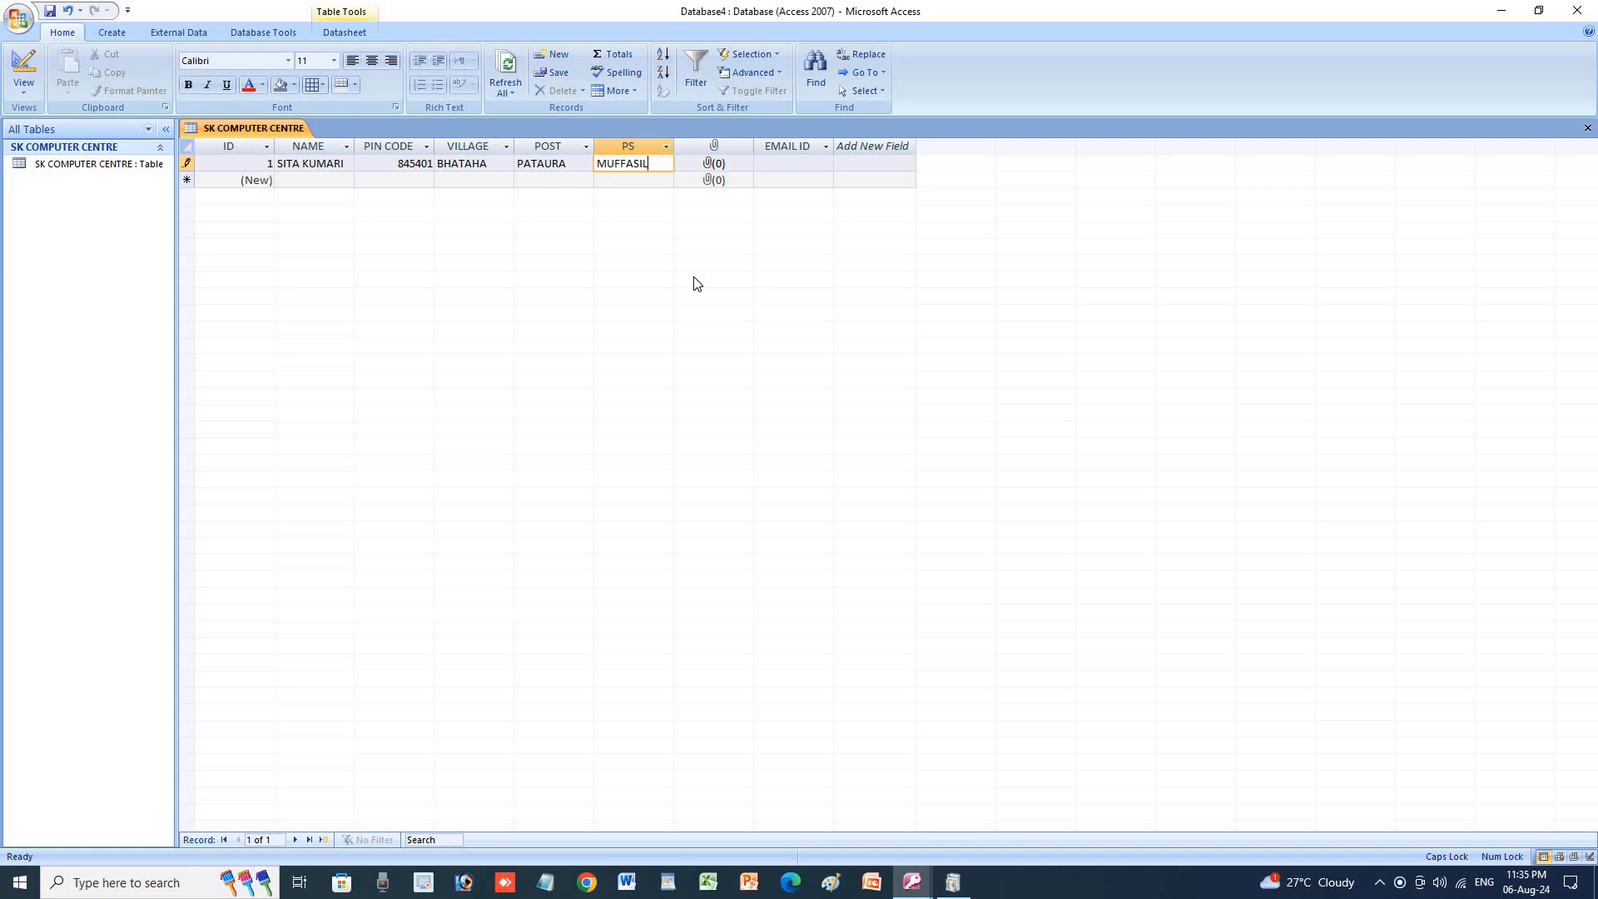
key(Tab)
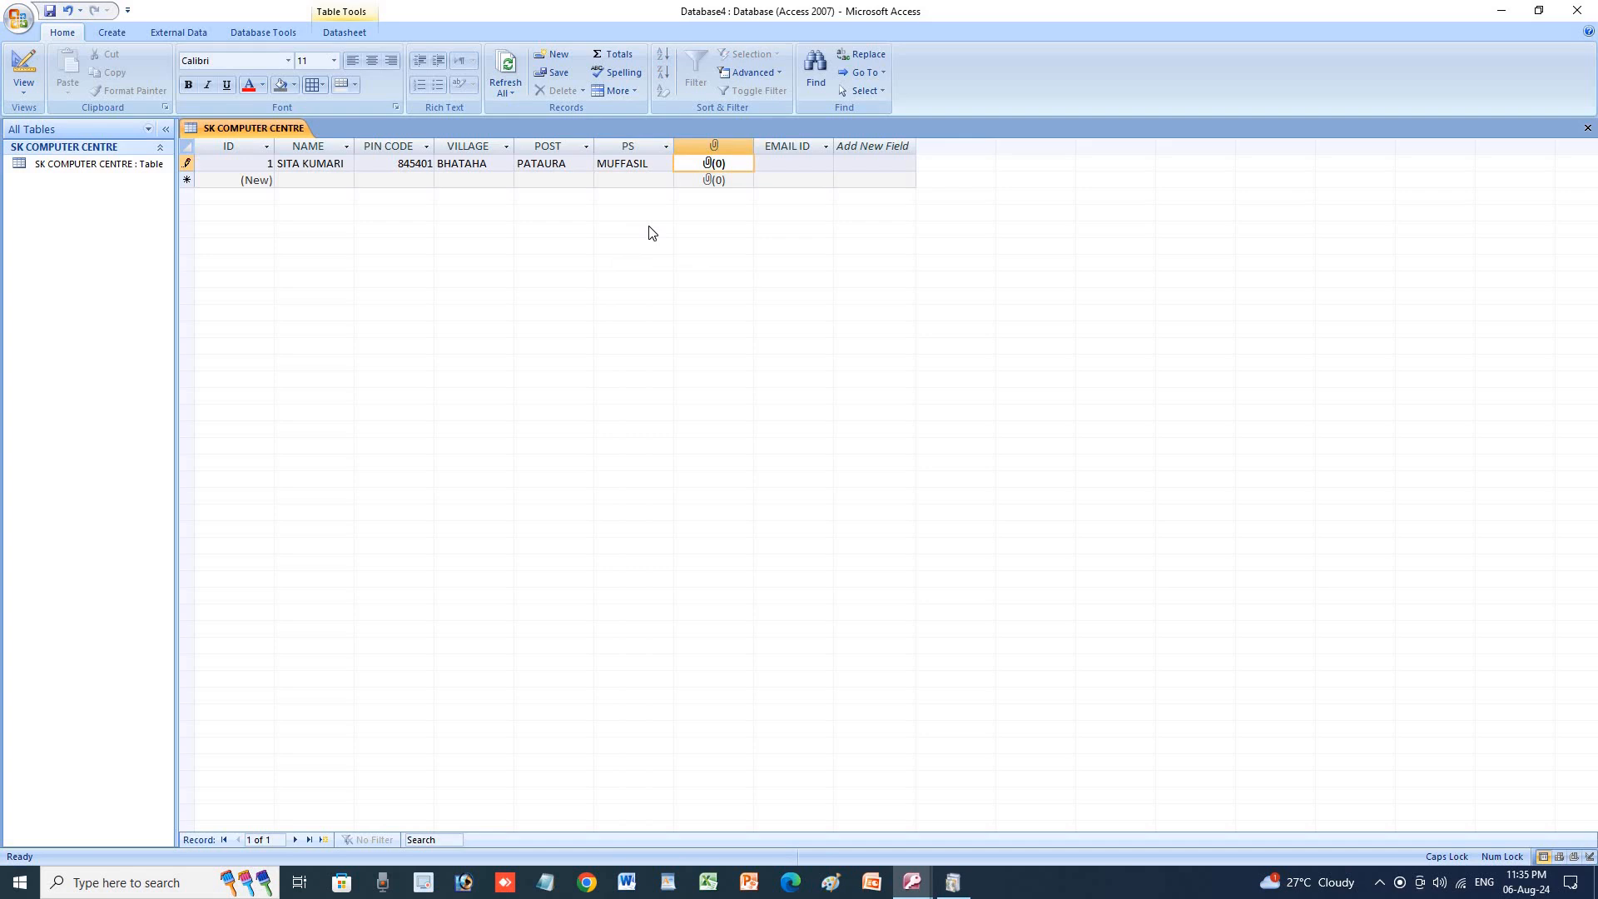
Attach AK-removebg-preview from Downloads to the first record's PHOTO field.
double_click(708, 160)
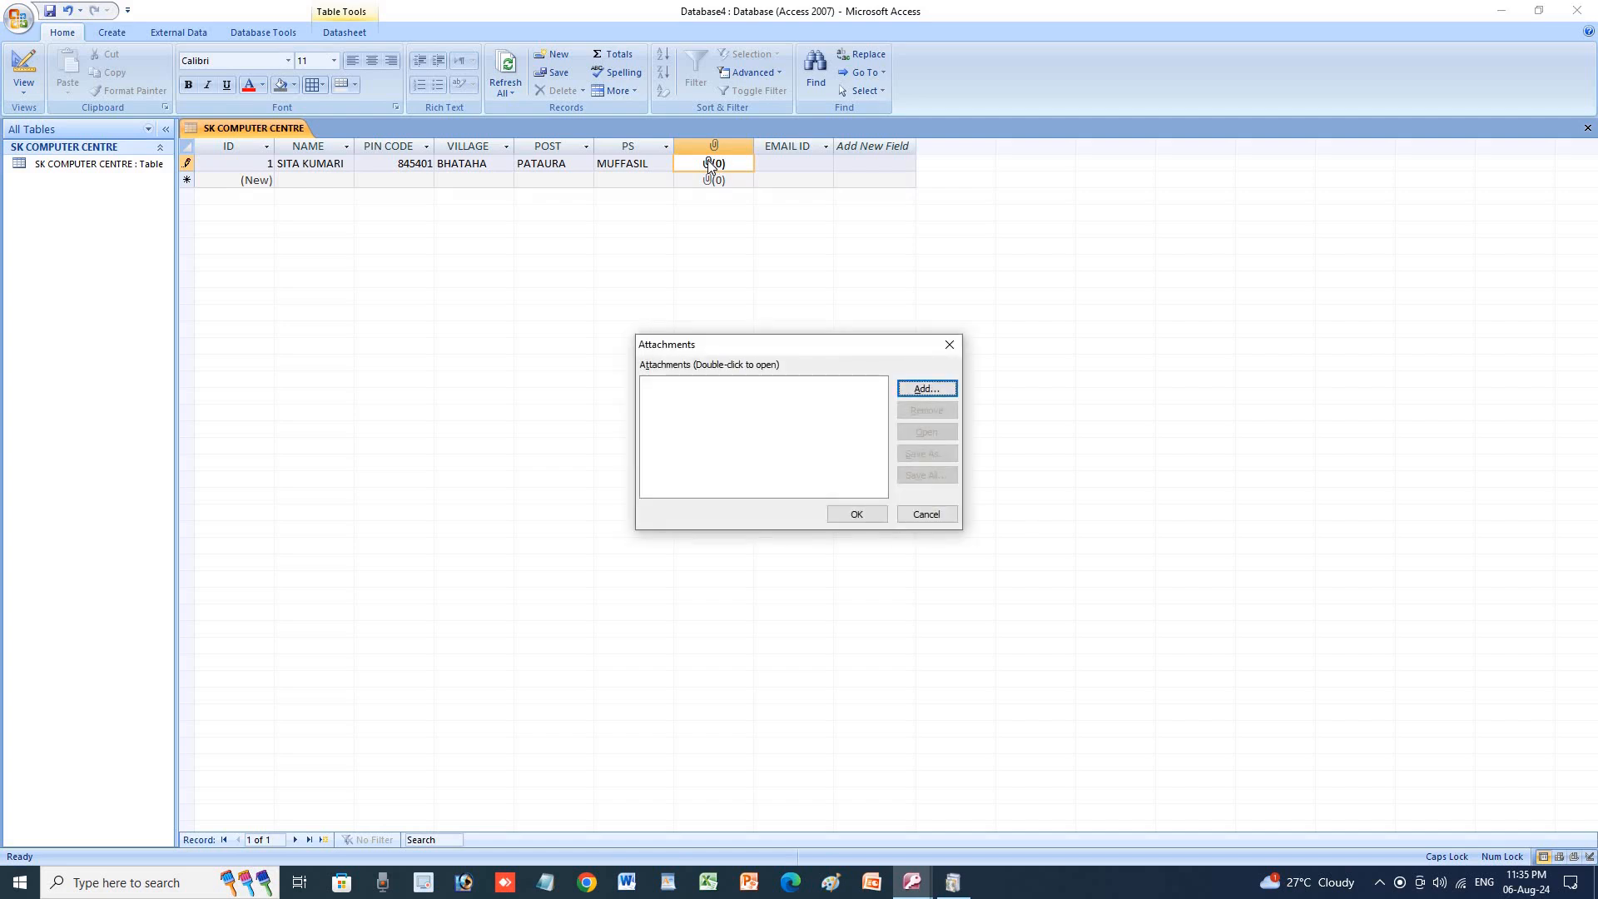
click(935, 391)
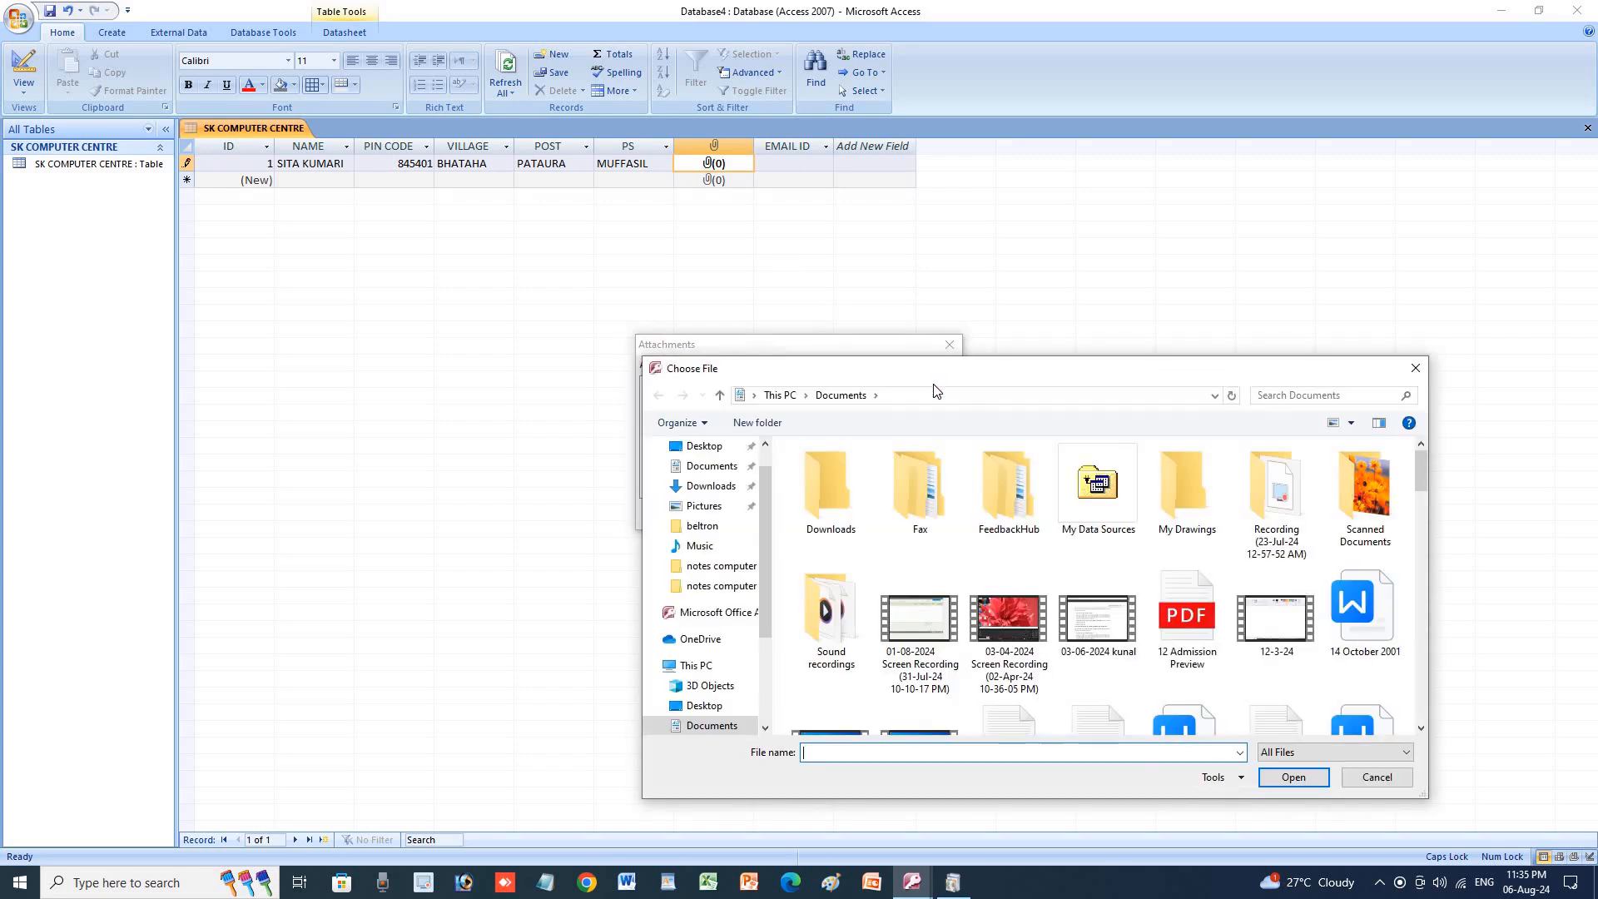
drag(1135, 385, 697, 186)
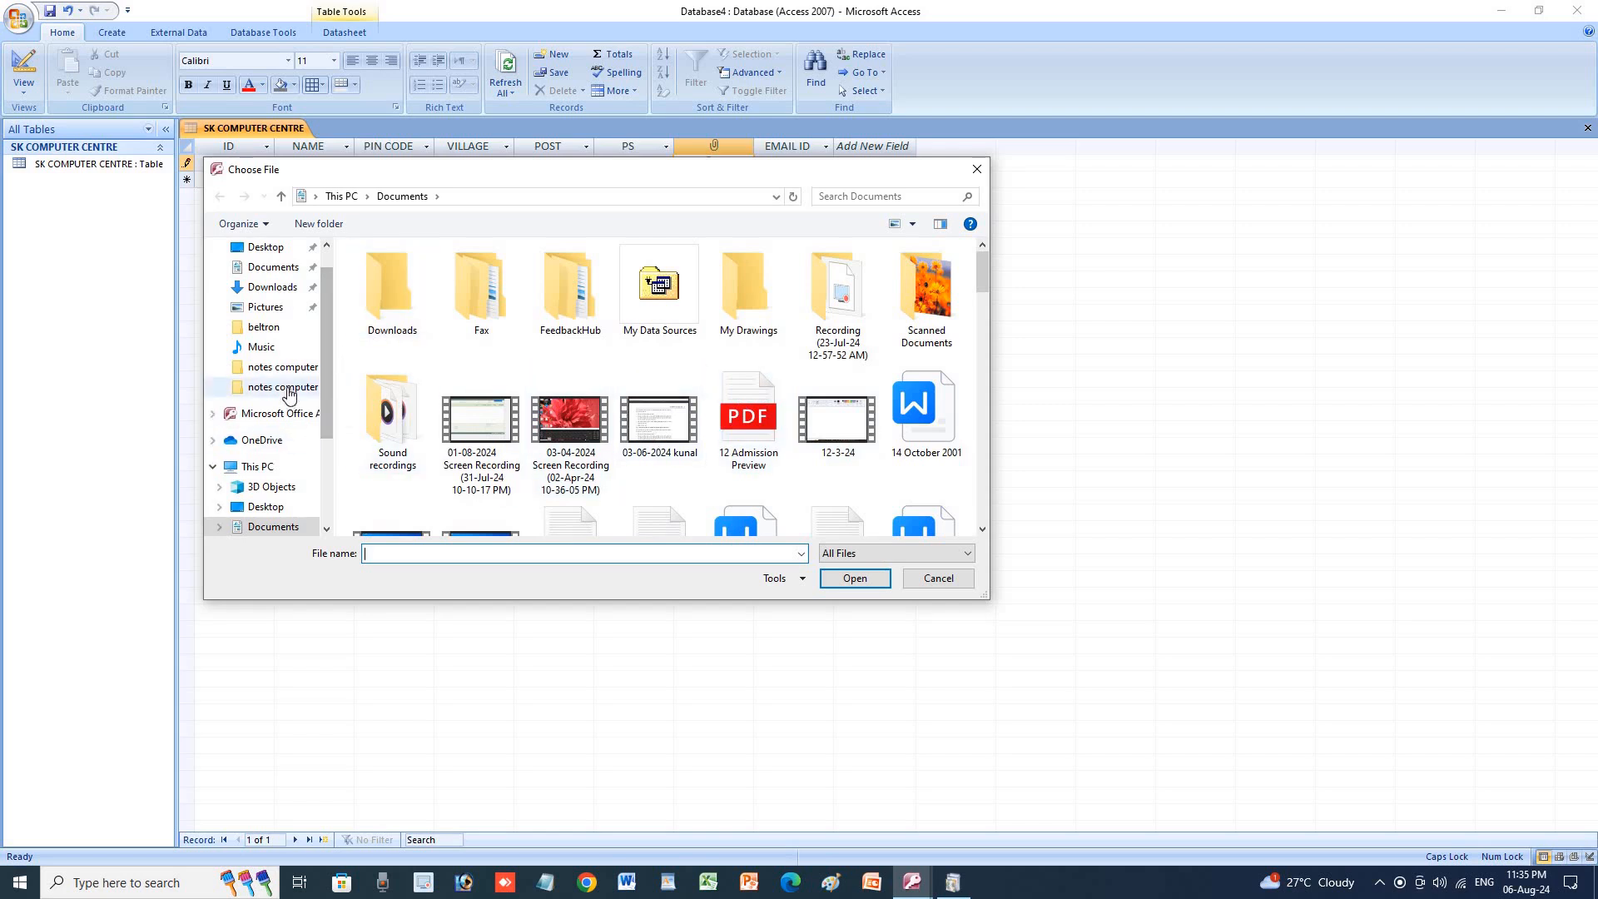
click(287, 288)
click(641, 344)
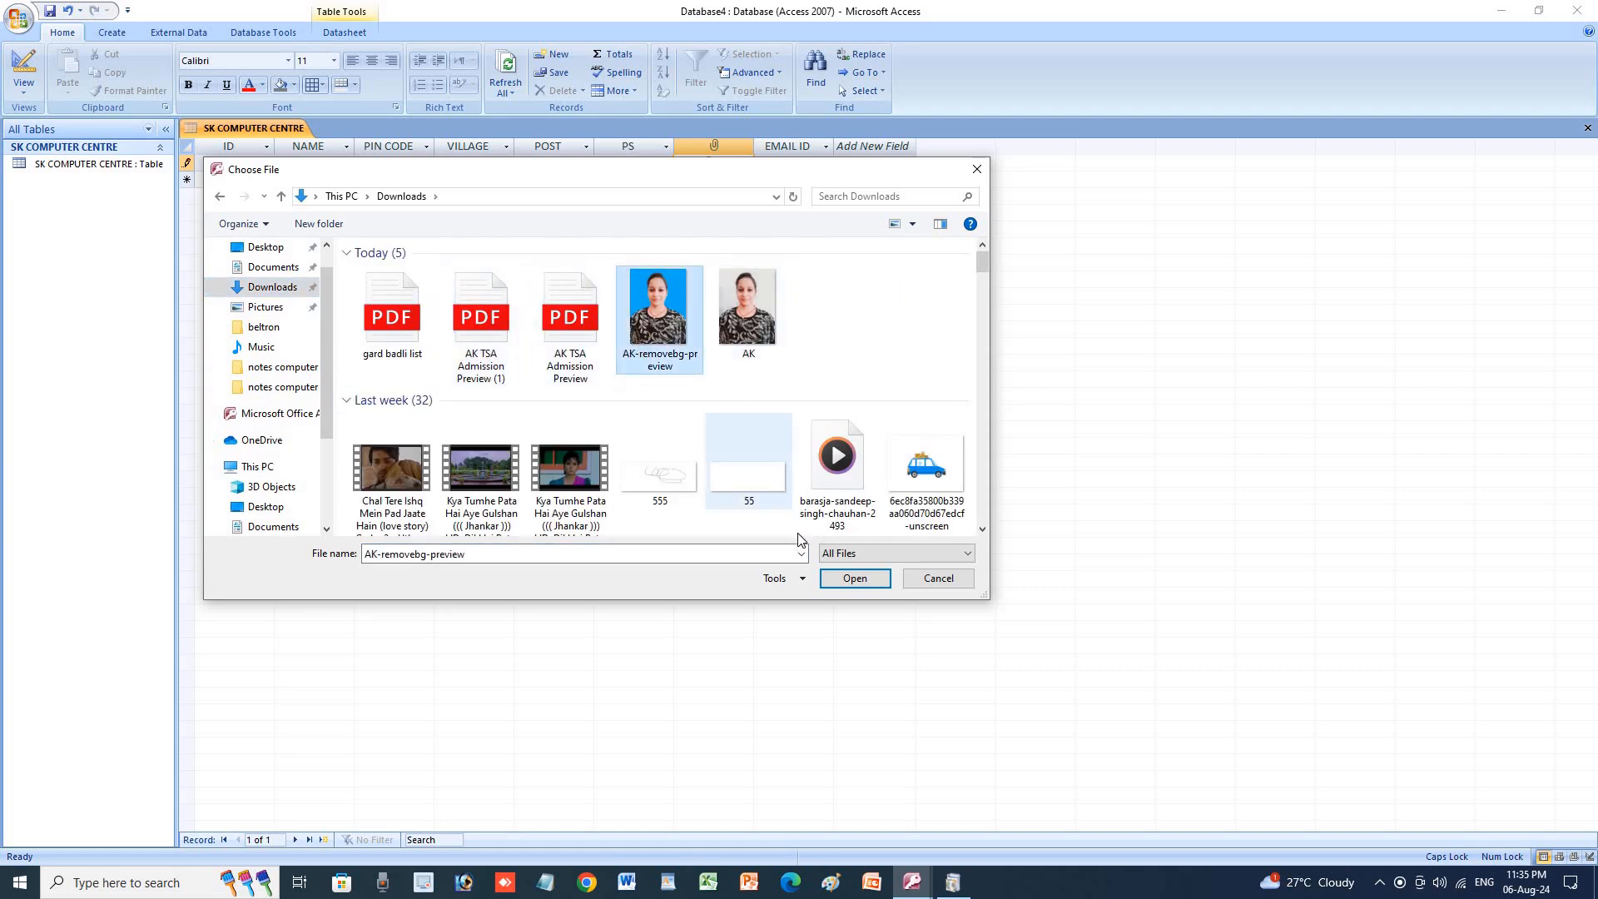
click(855, 580)
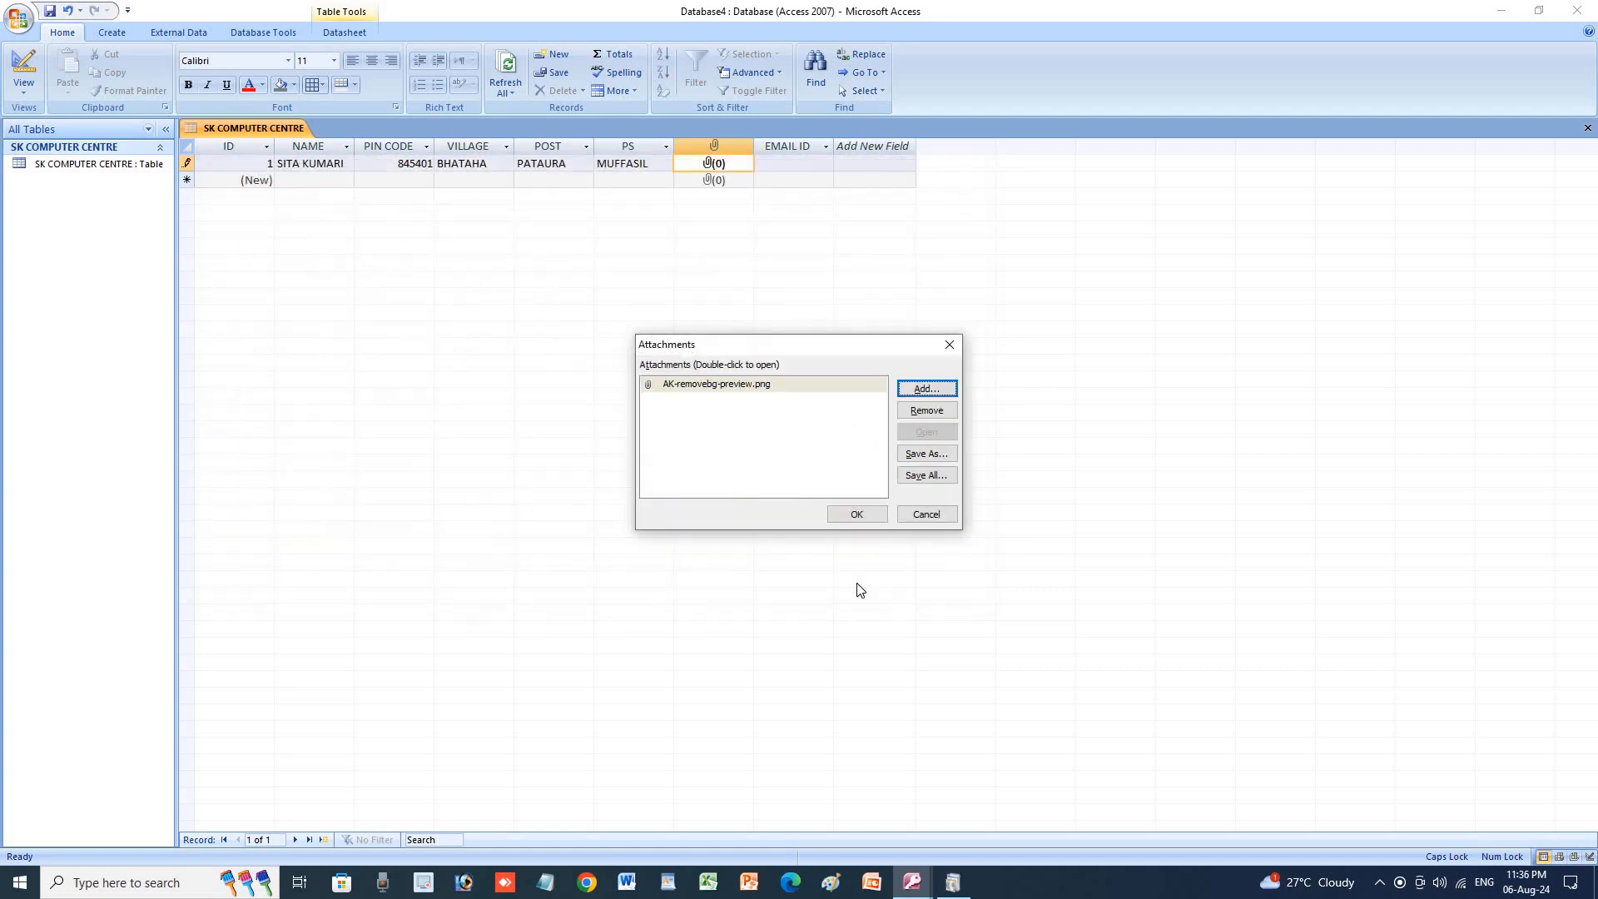
click(858, 515)
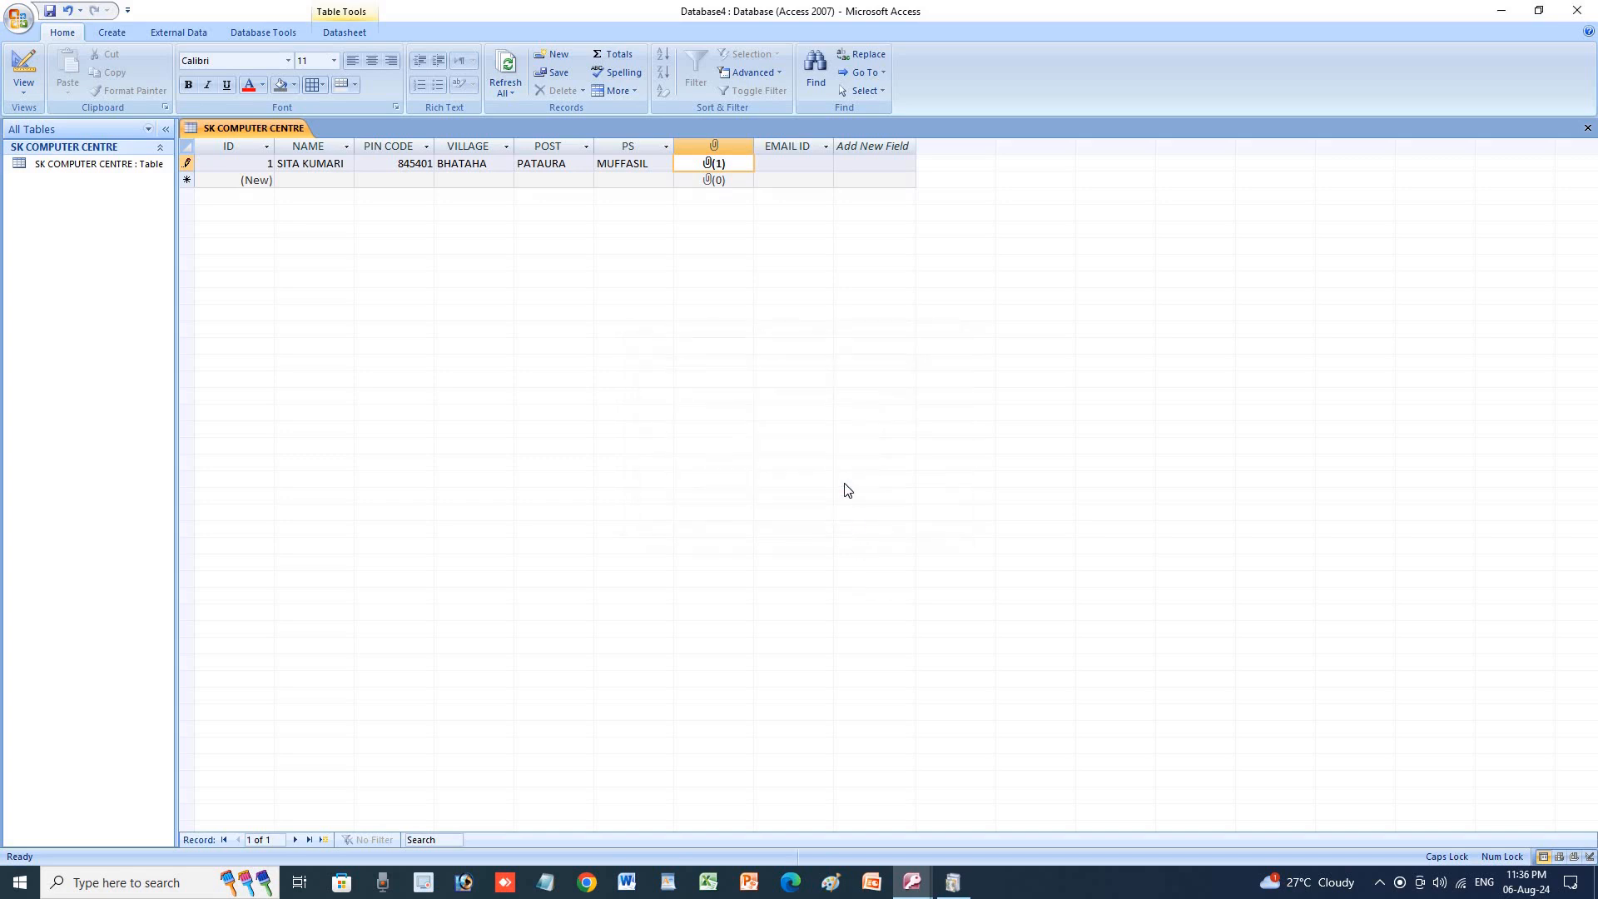
Enter the person's e-mail address in lowercase in the first record's EMAIL ID field and commit the record, moving to the new row's NAME field.
click(821, 167)
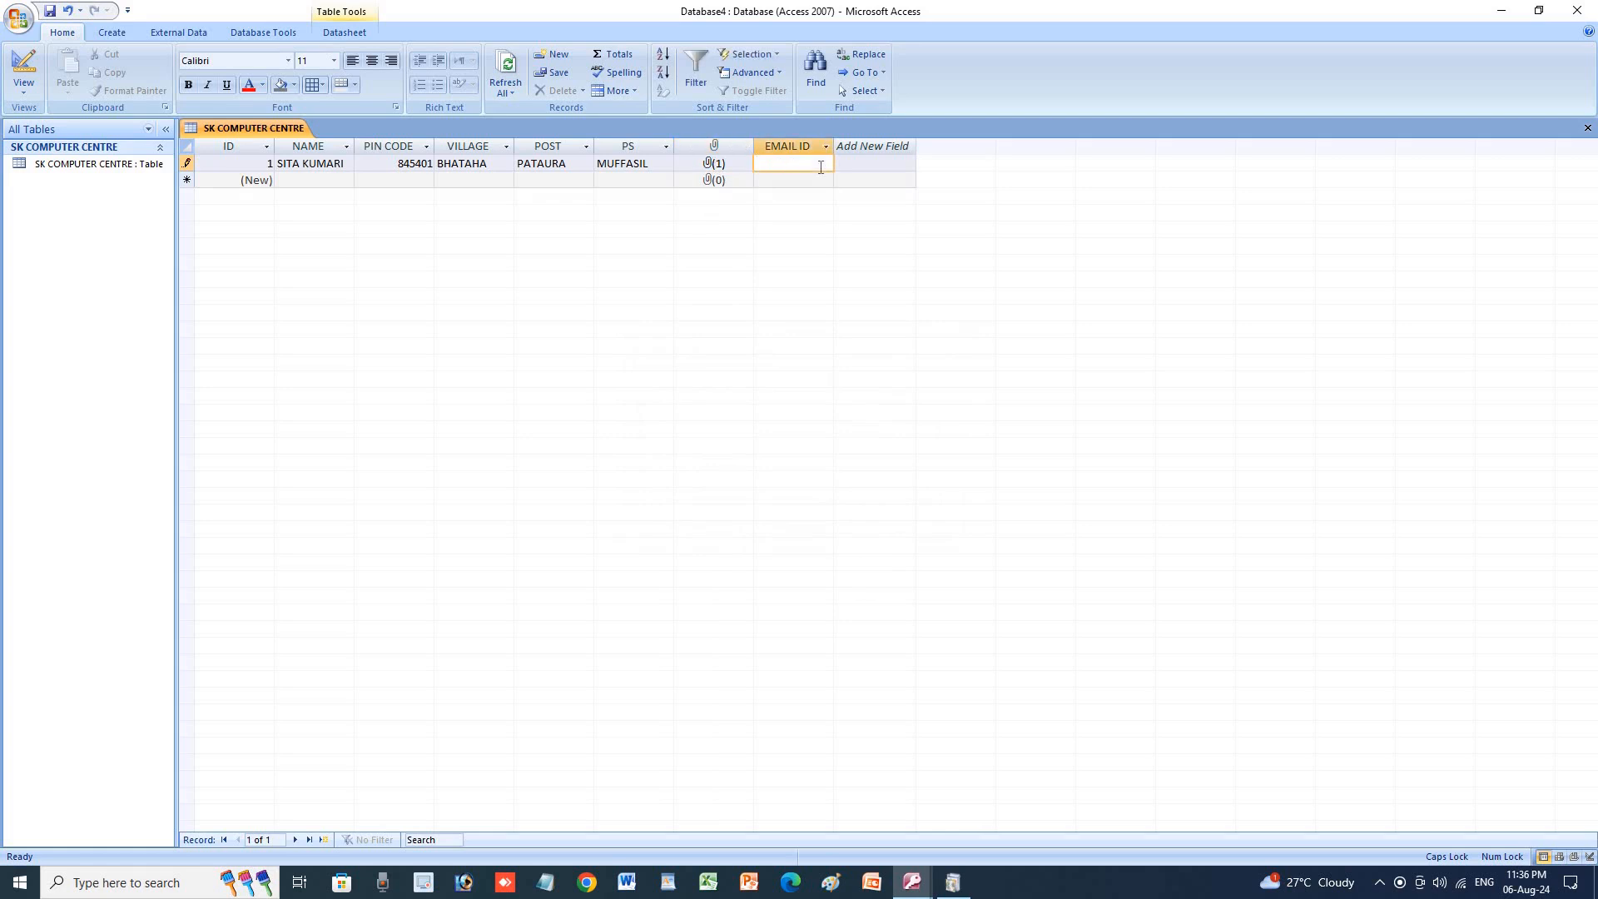
key(Caps_Lock)
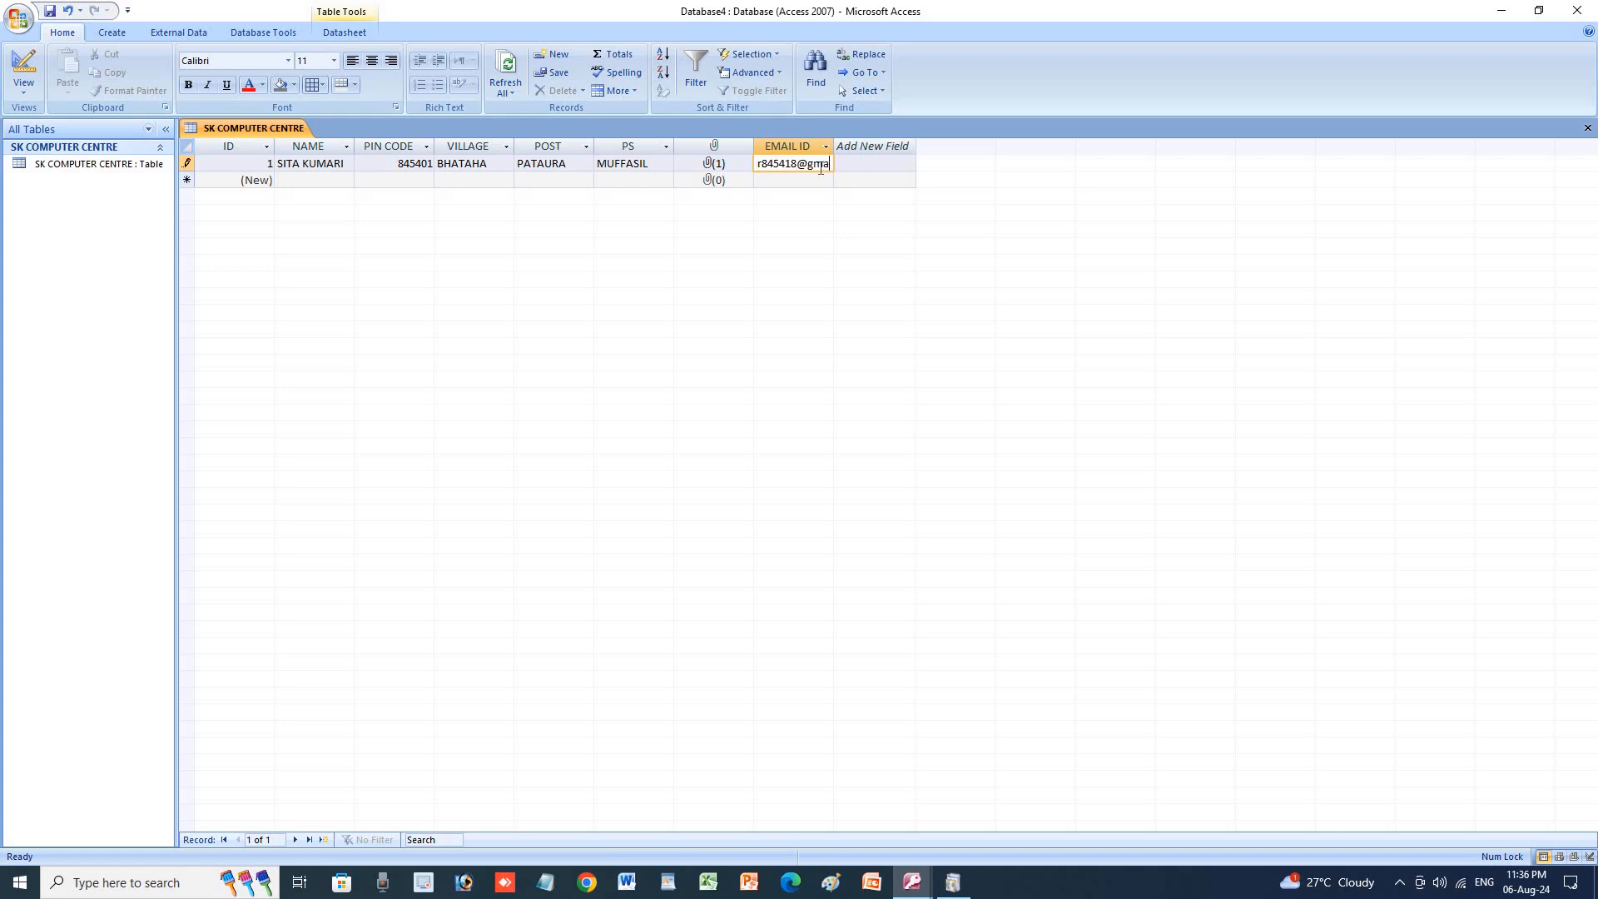
key(Tab)
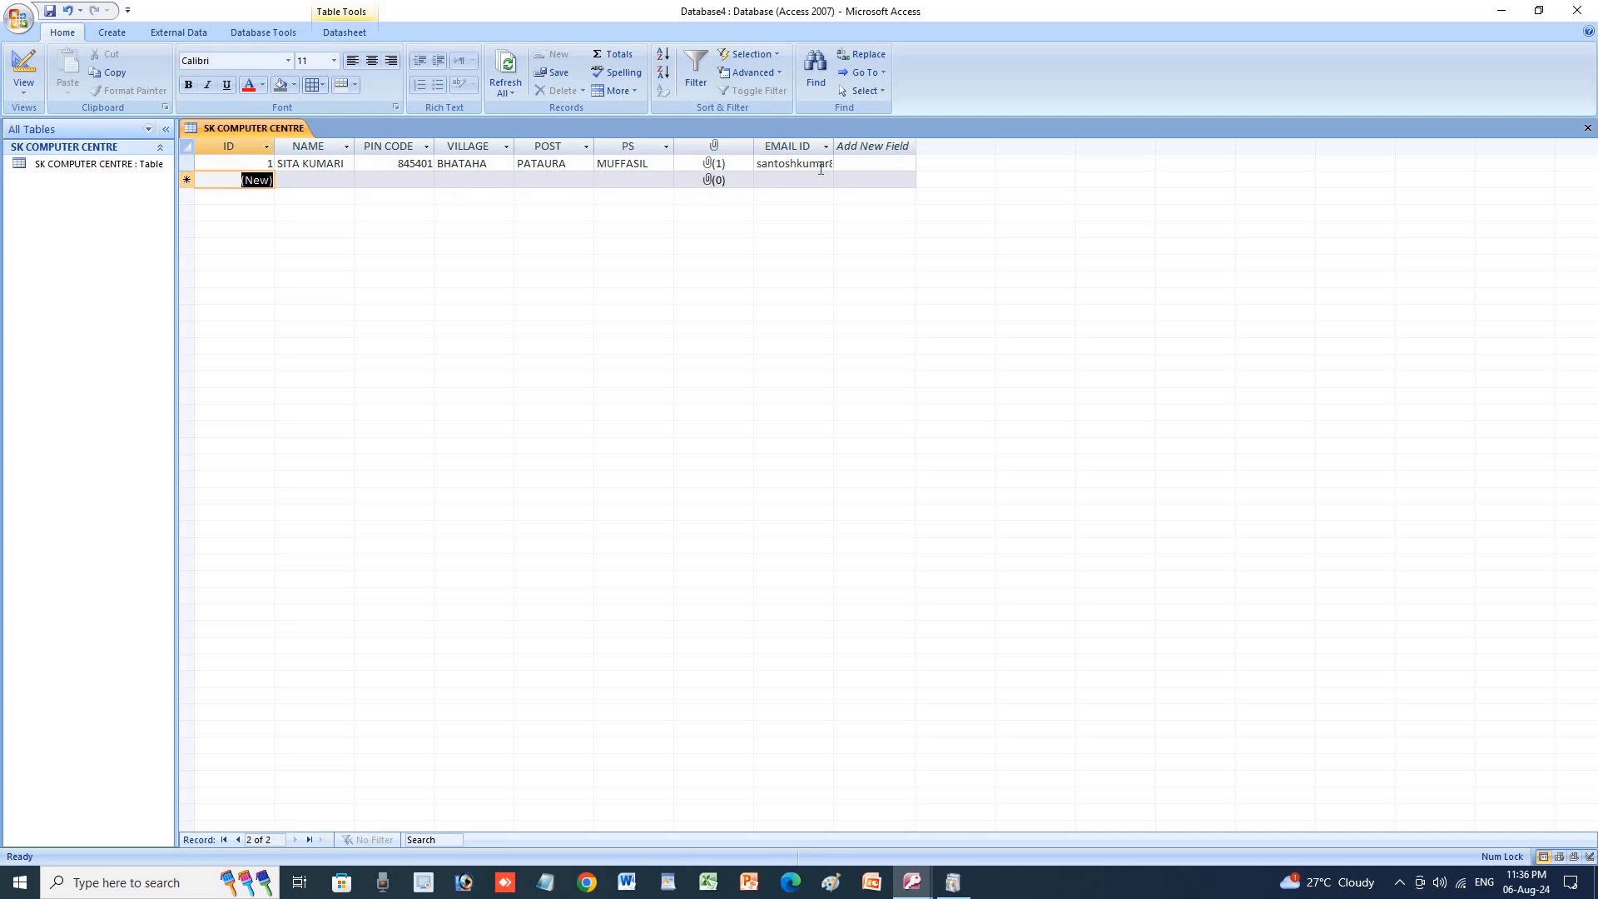
key(Tab)
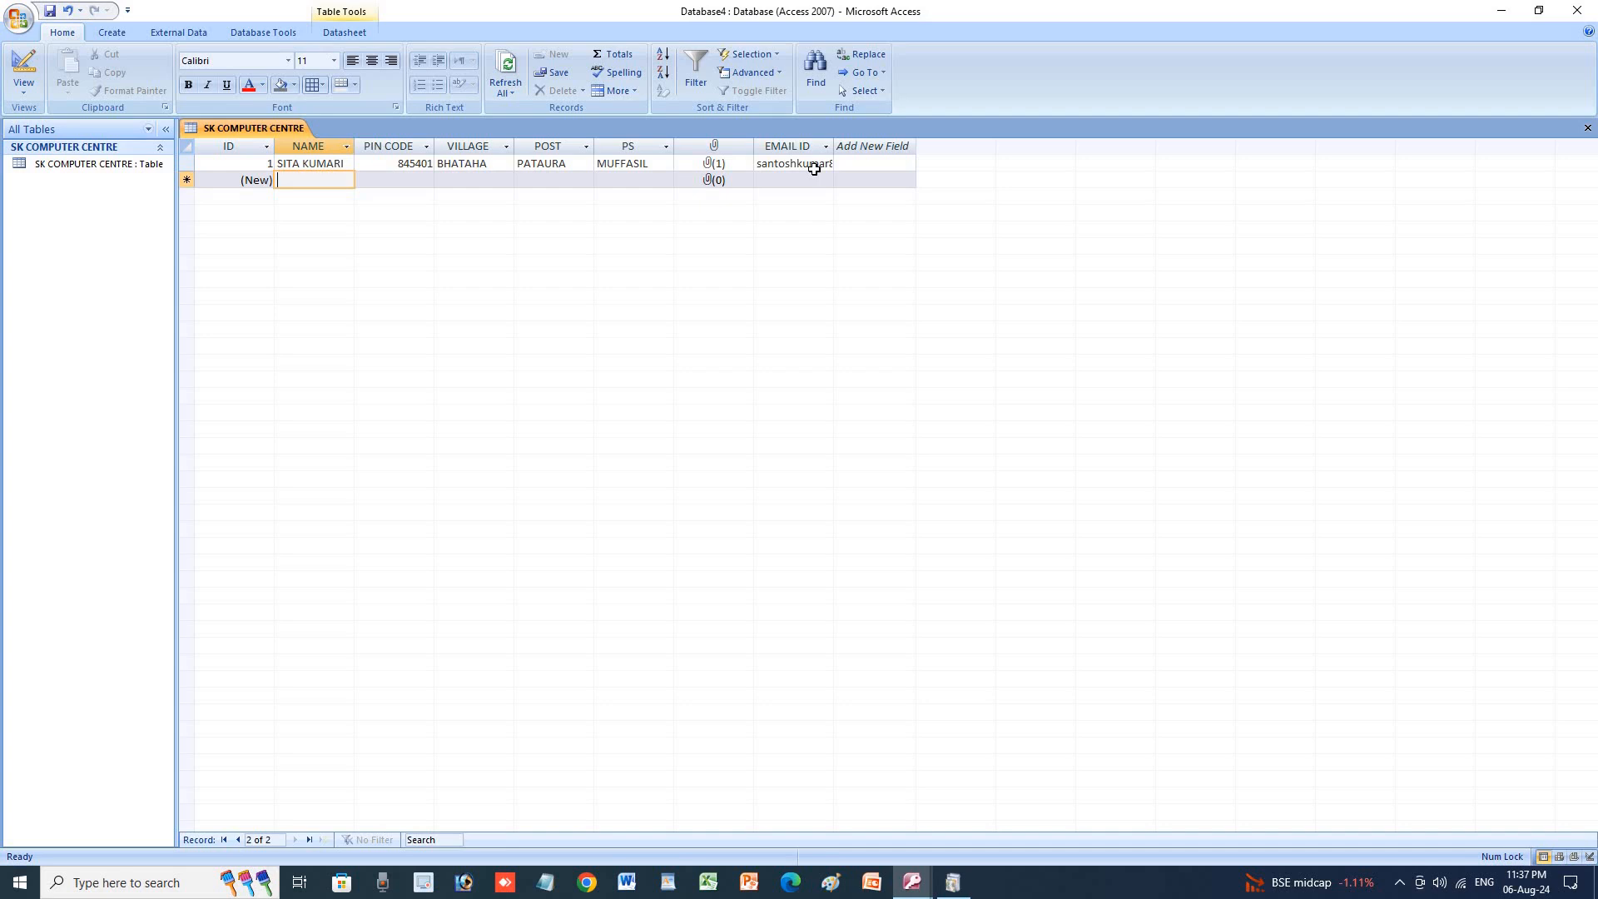
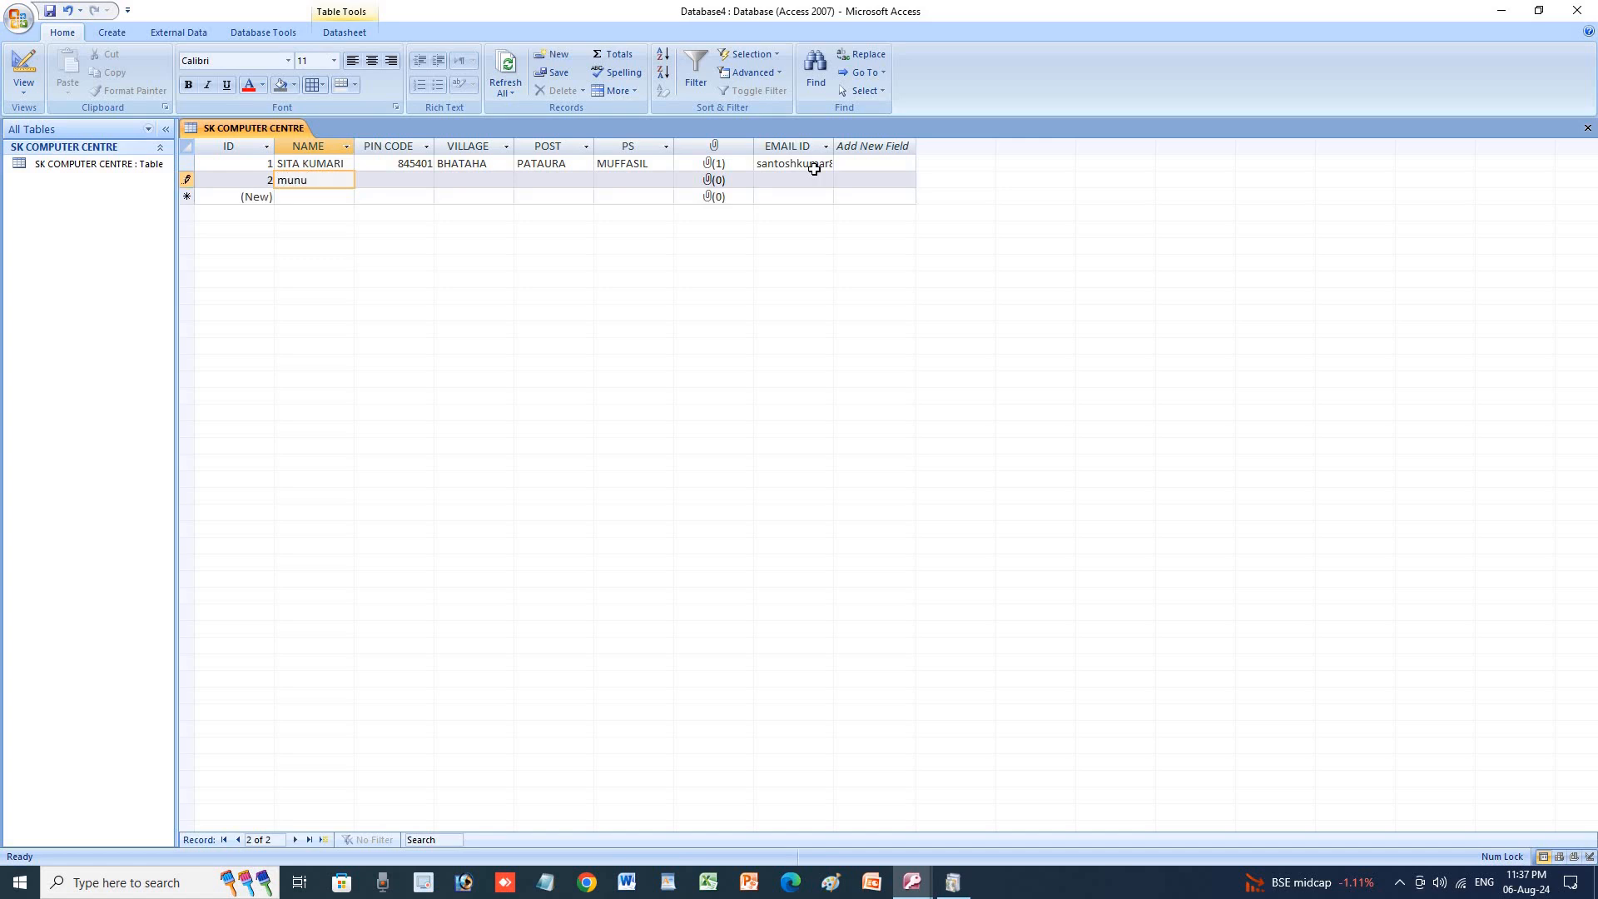
Enter the second student's name, pin code and village in the new datasheet row.
key(Tab)
text(845401)
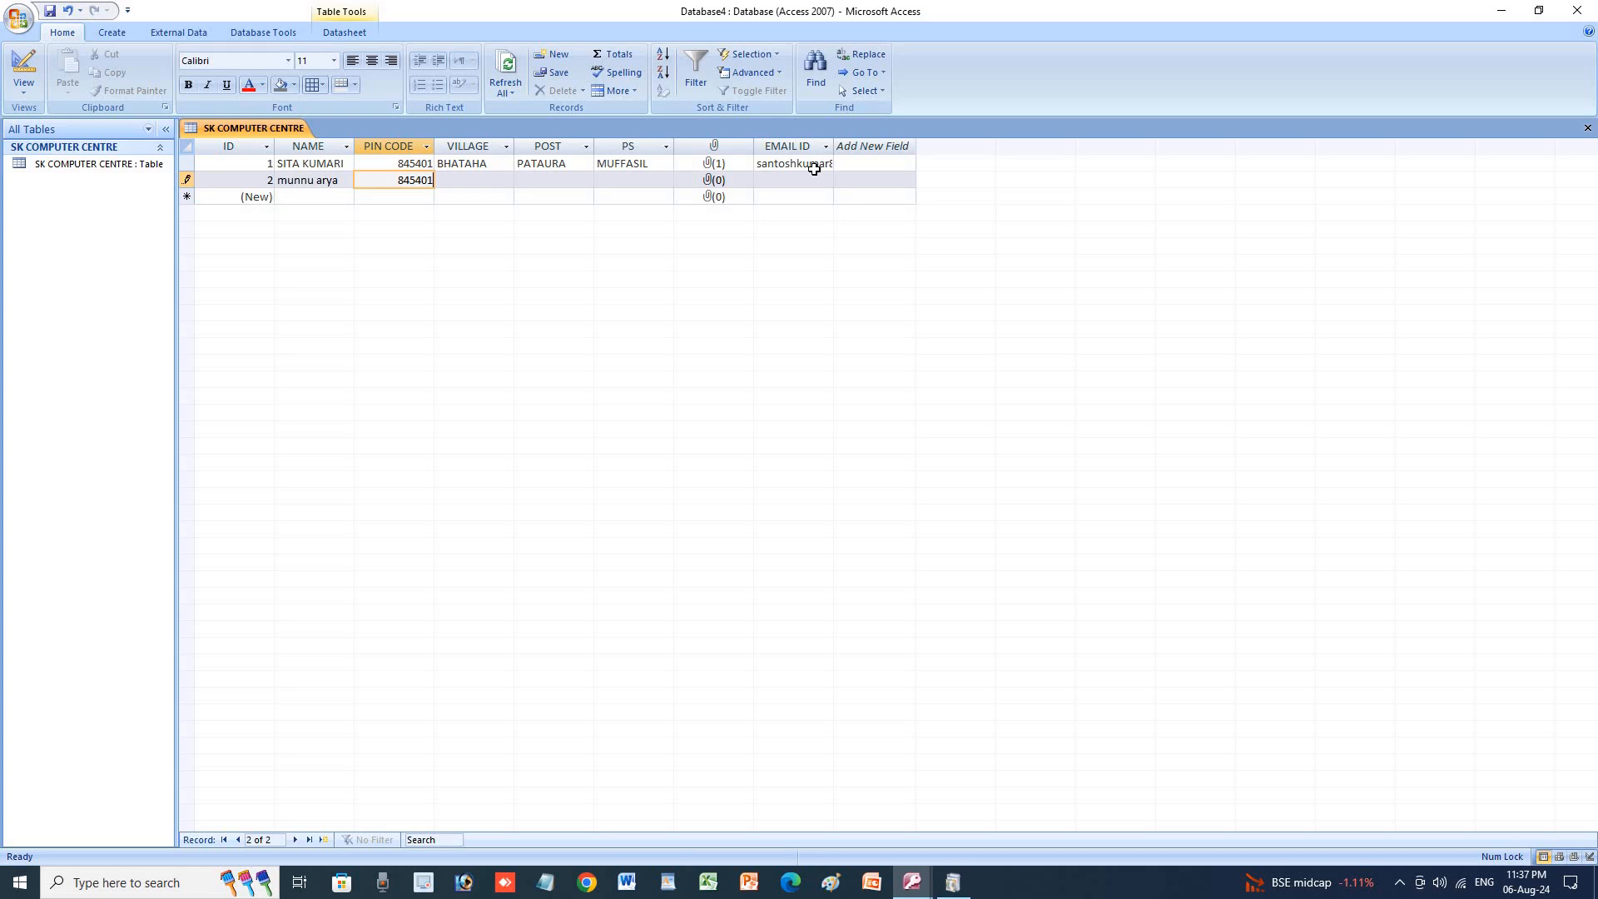
key(Tab)
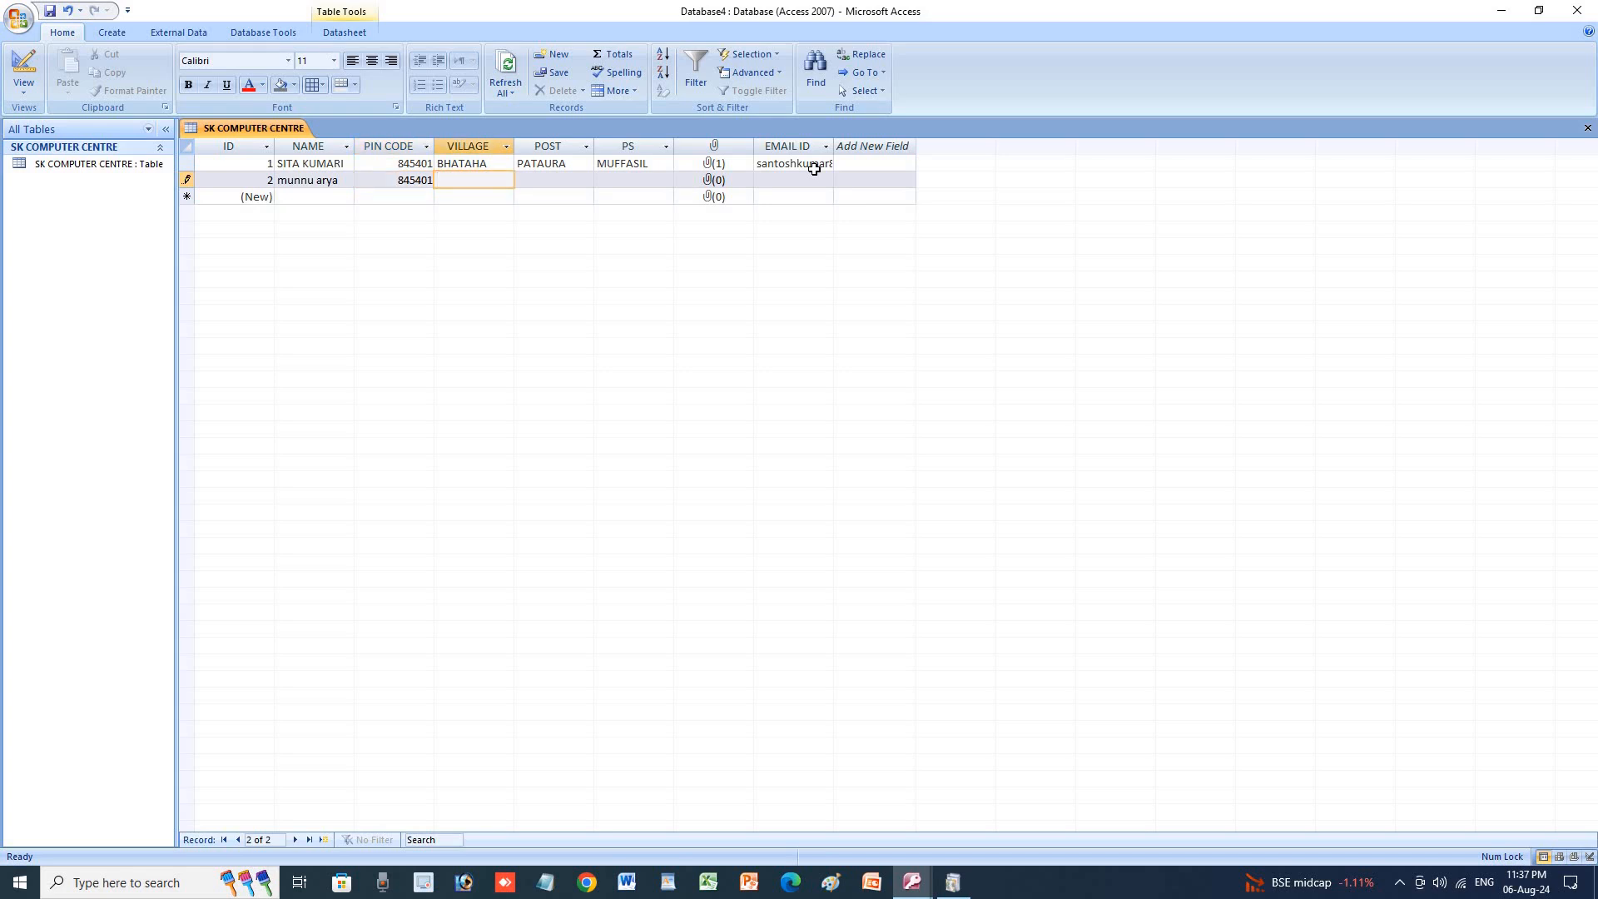
text(baswariya)
key(Tab)
Set the second record's POST to PATAURA and its PS to MUFFASIL.
key(Caps_Lock)
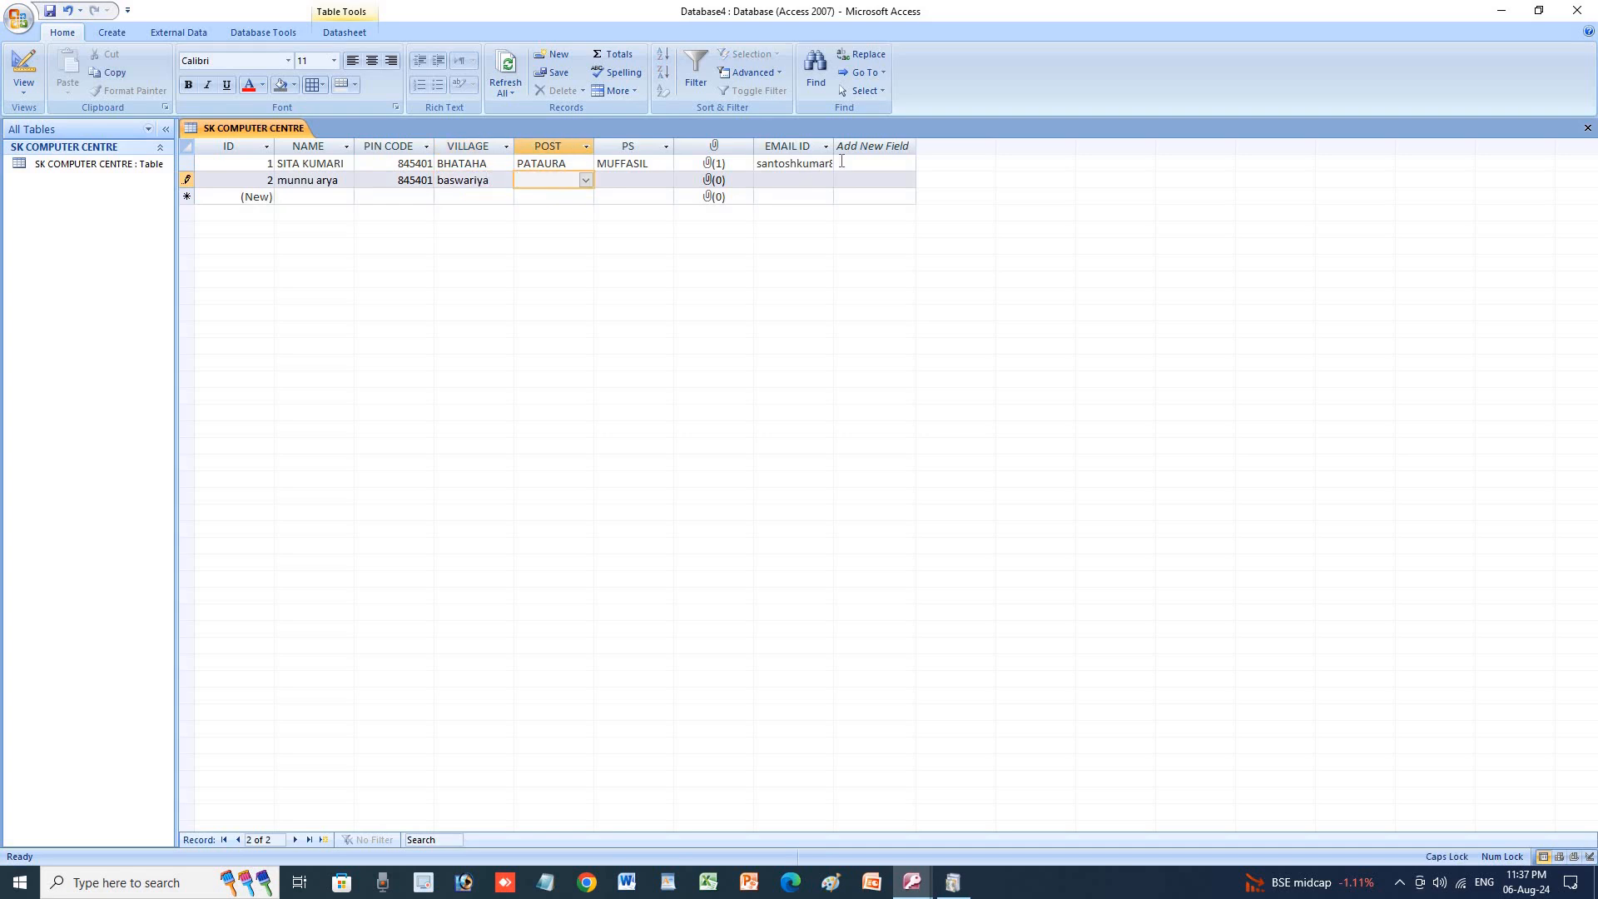
click(586, 180)
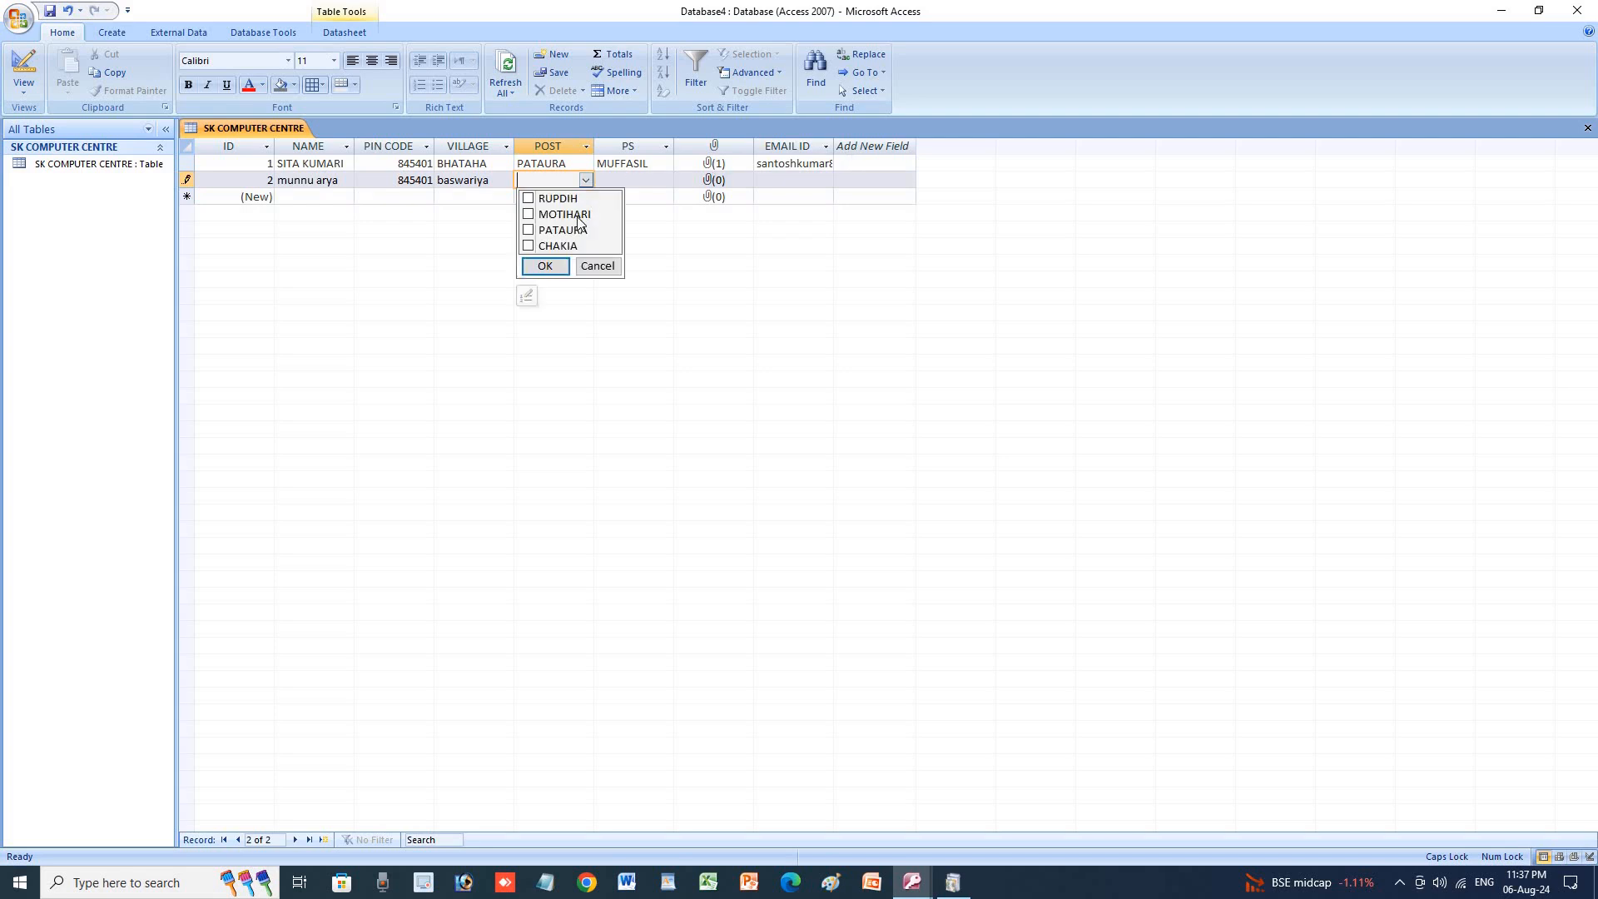
click(529, 230)
click(545, 266)
click(627, 183)
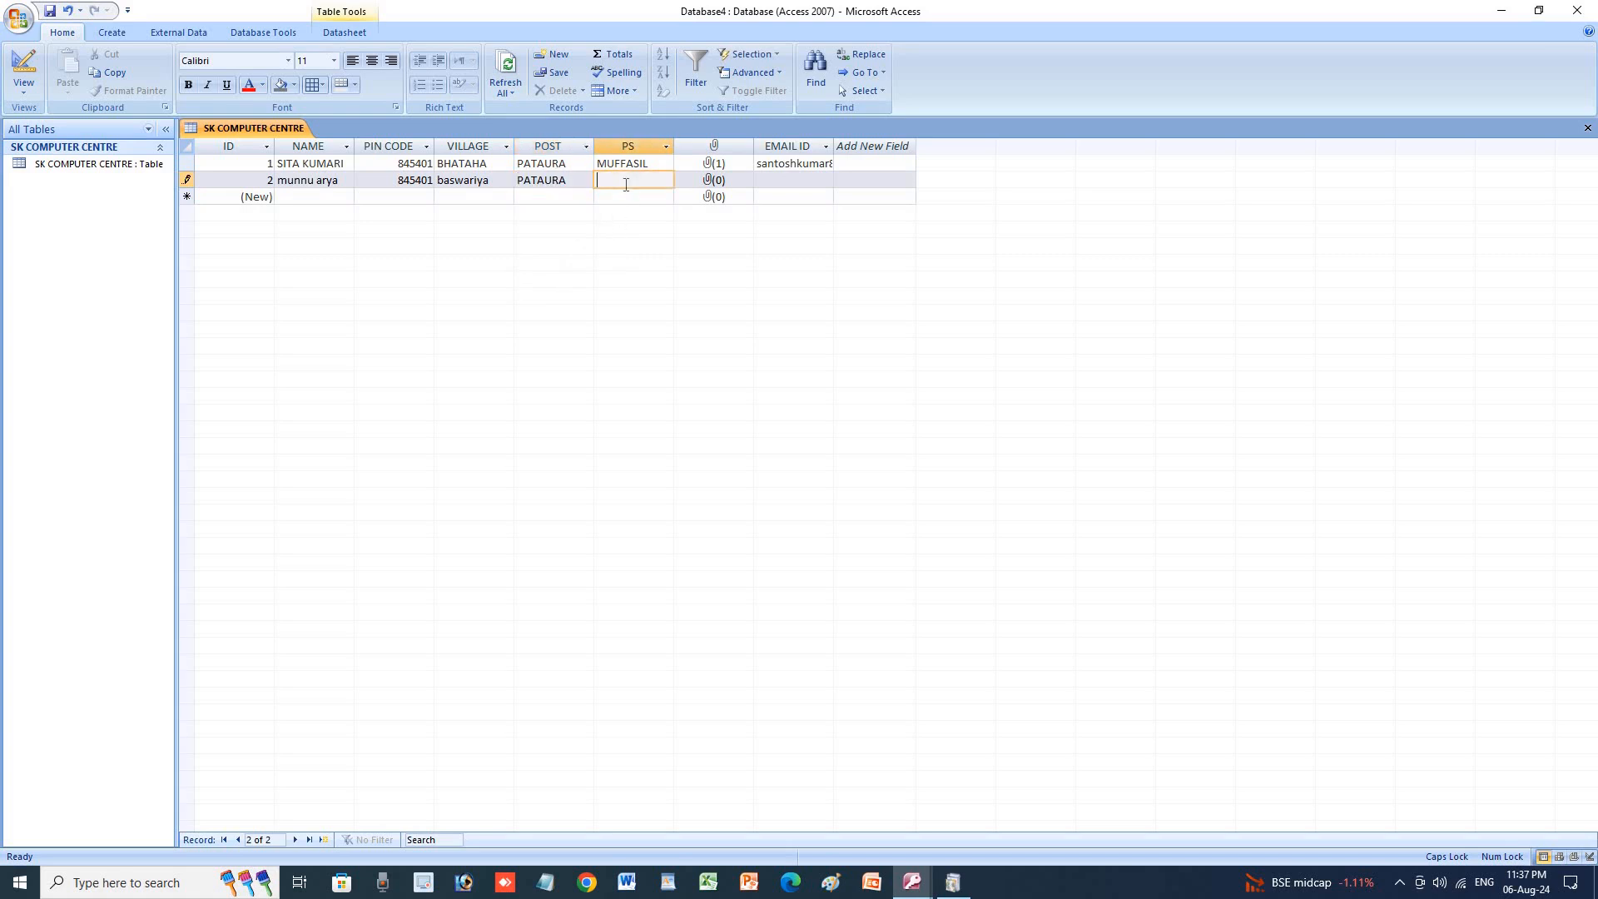
text(MUFFASIL)
key(Tab)
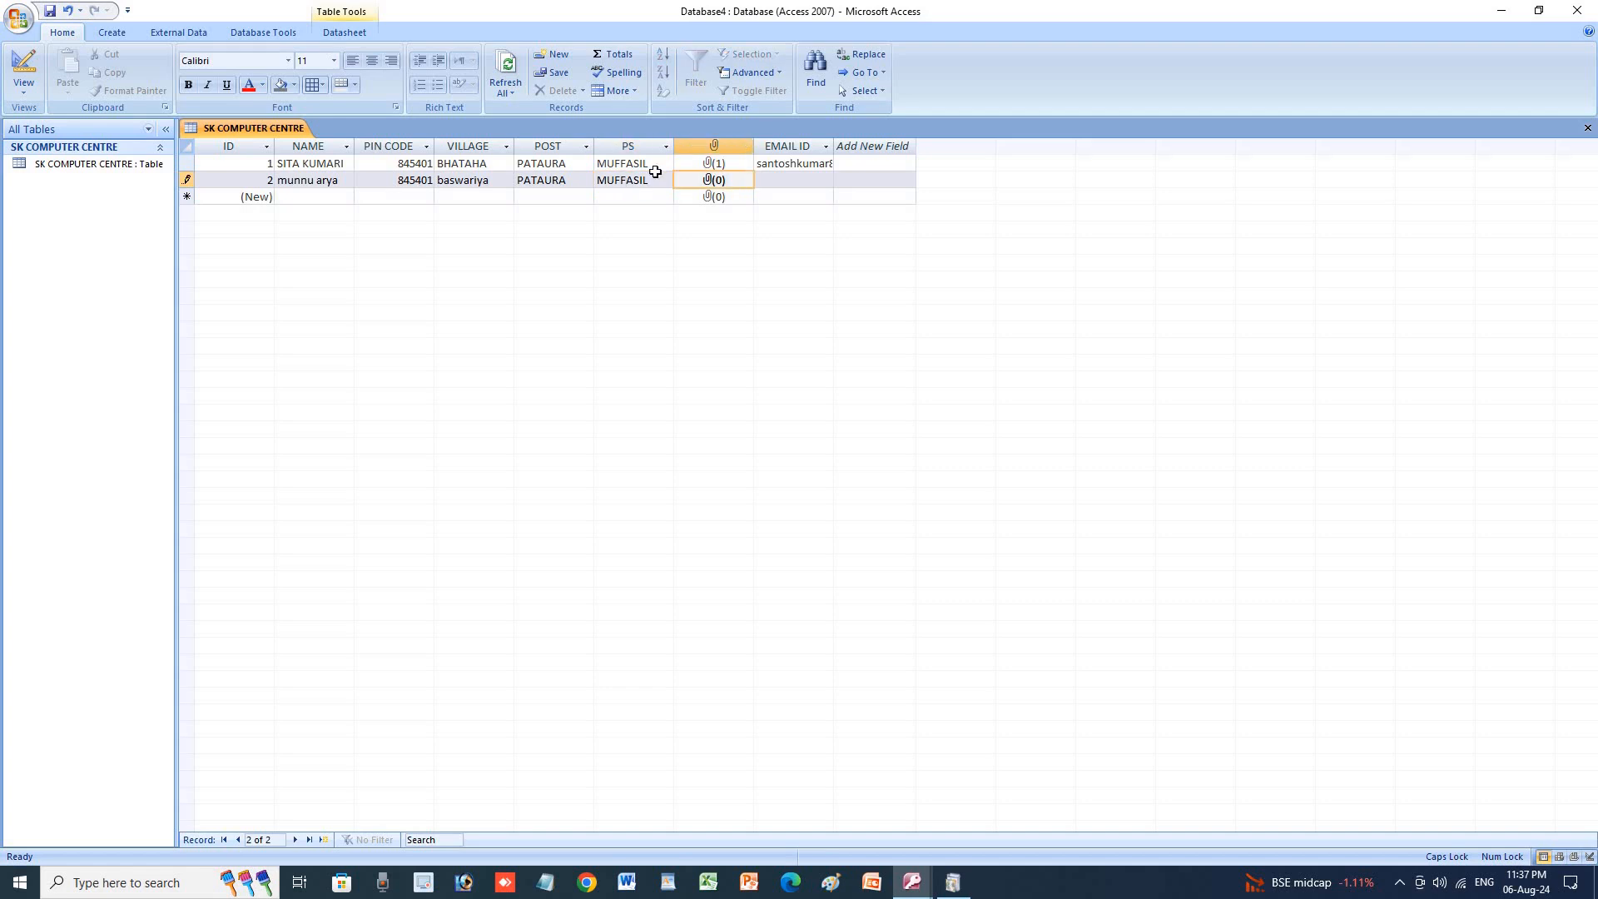
double_click(711, 182)
Attach the student's photo file from Downloads to the second record's PHOTO field.
click(927, 389)
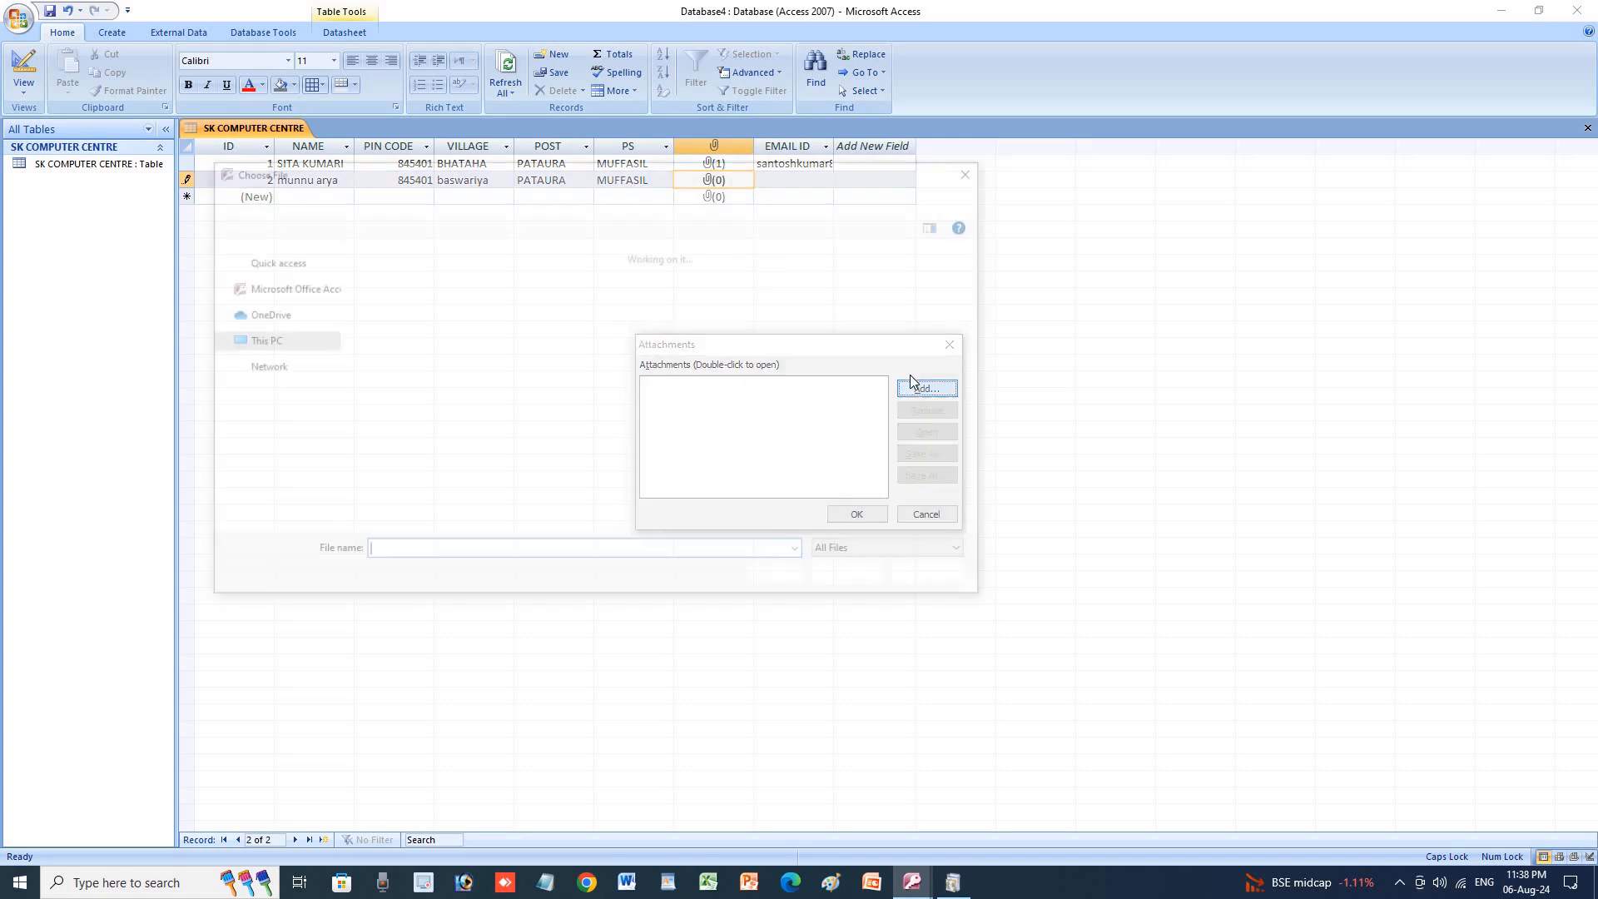
click(635, 333)
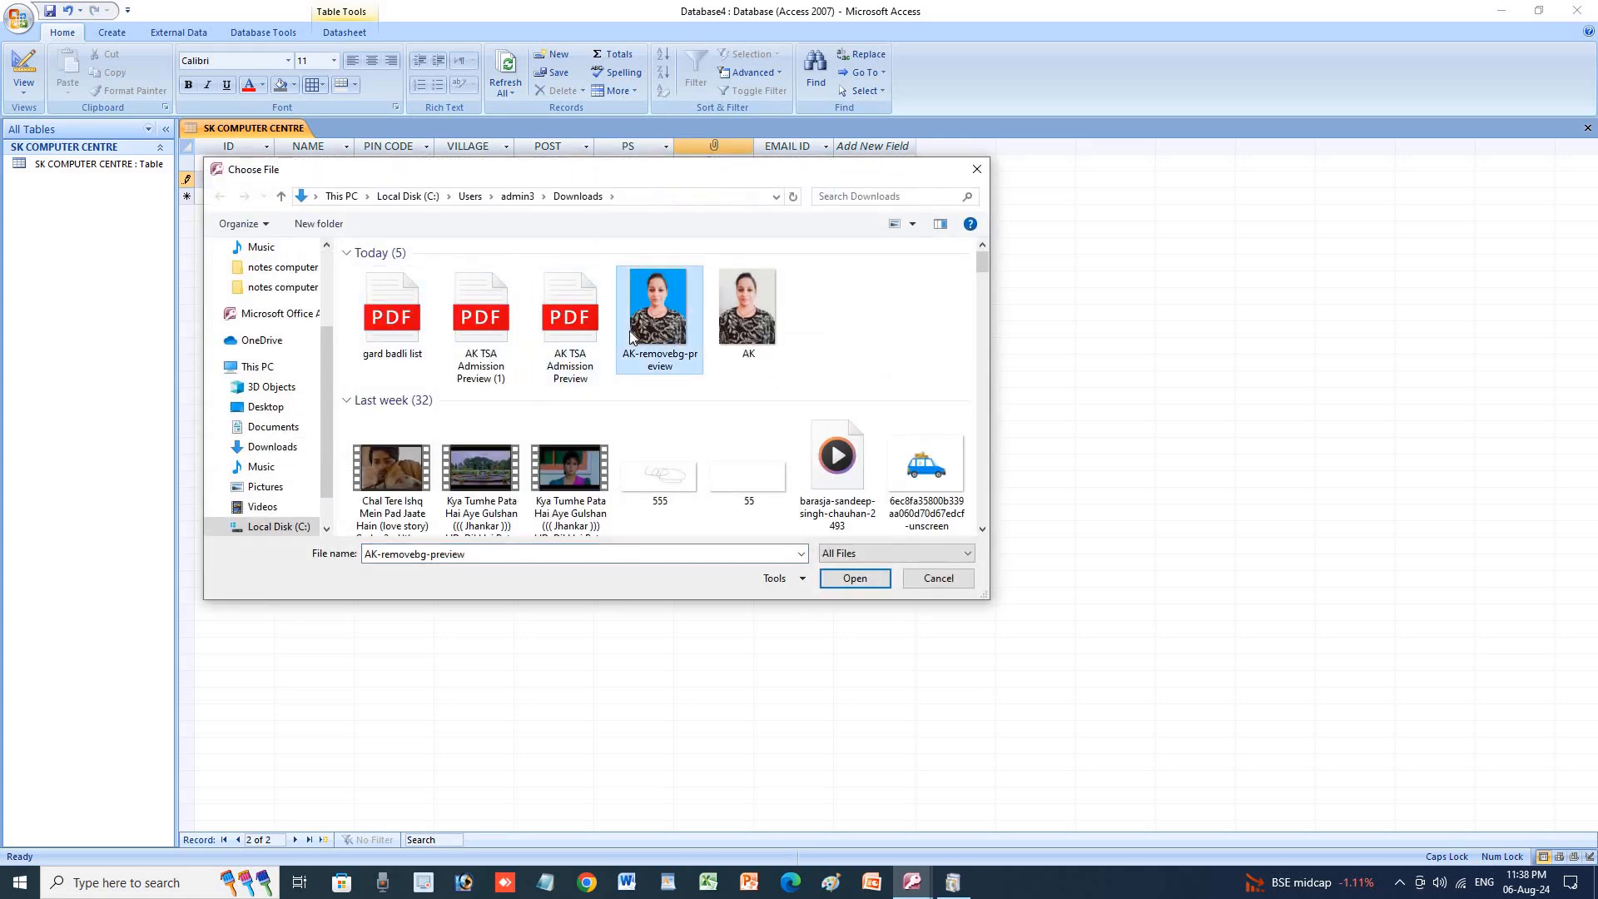
scroll(724, 332, down, 2)
scroll(725, 333, down, 2)
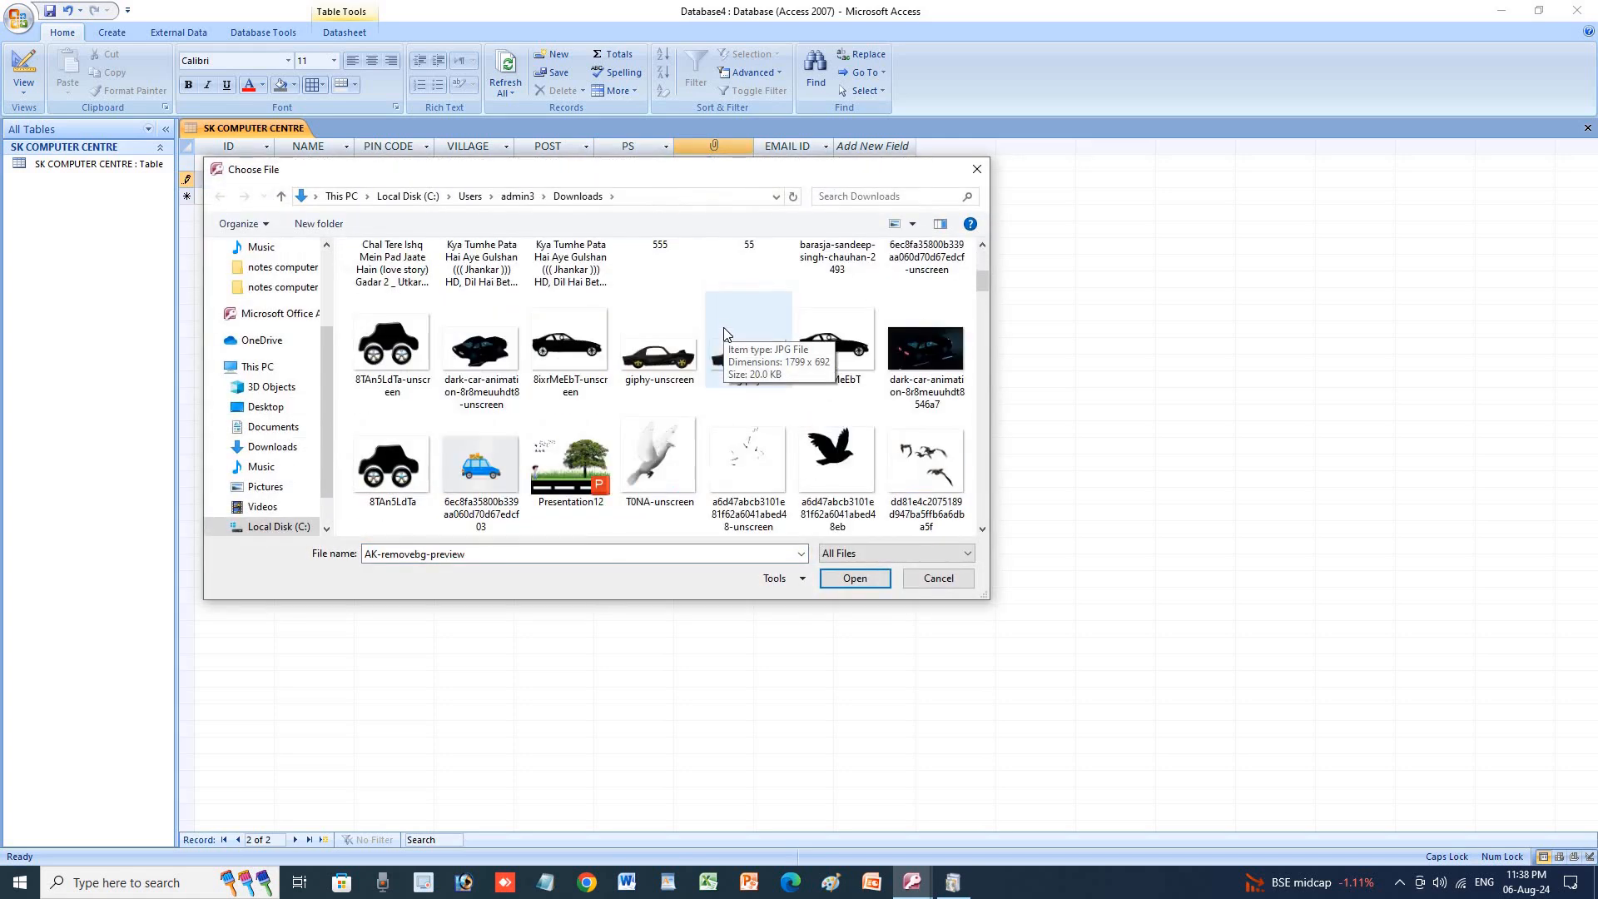
scroll(722, 331, down, 6)
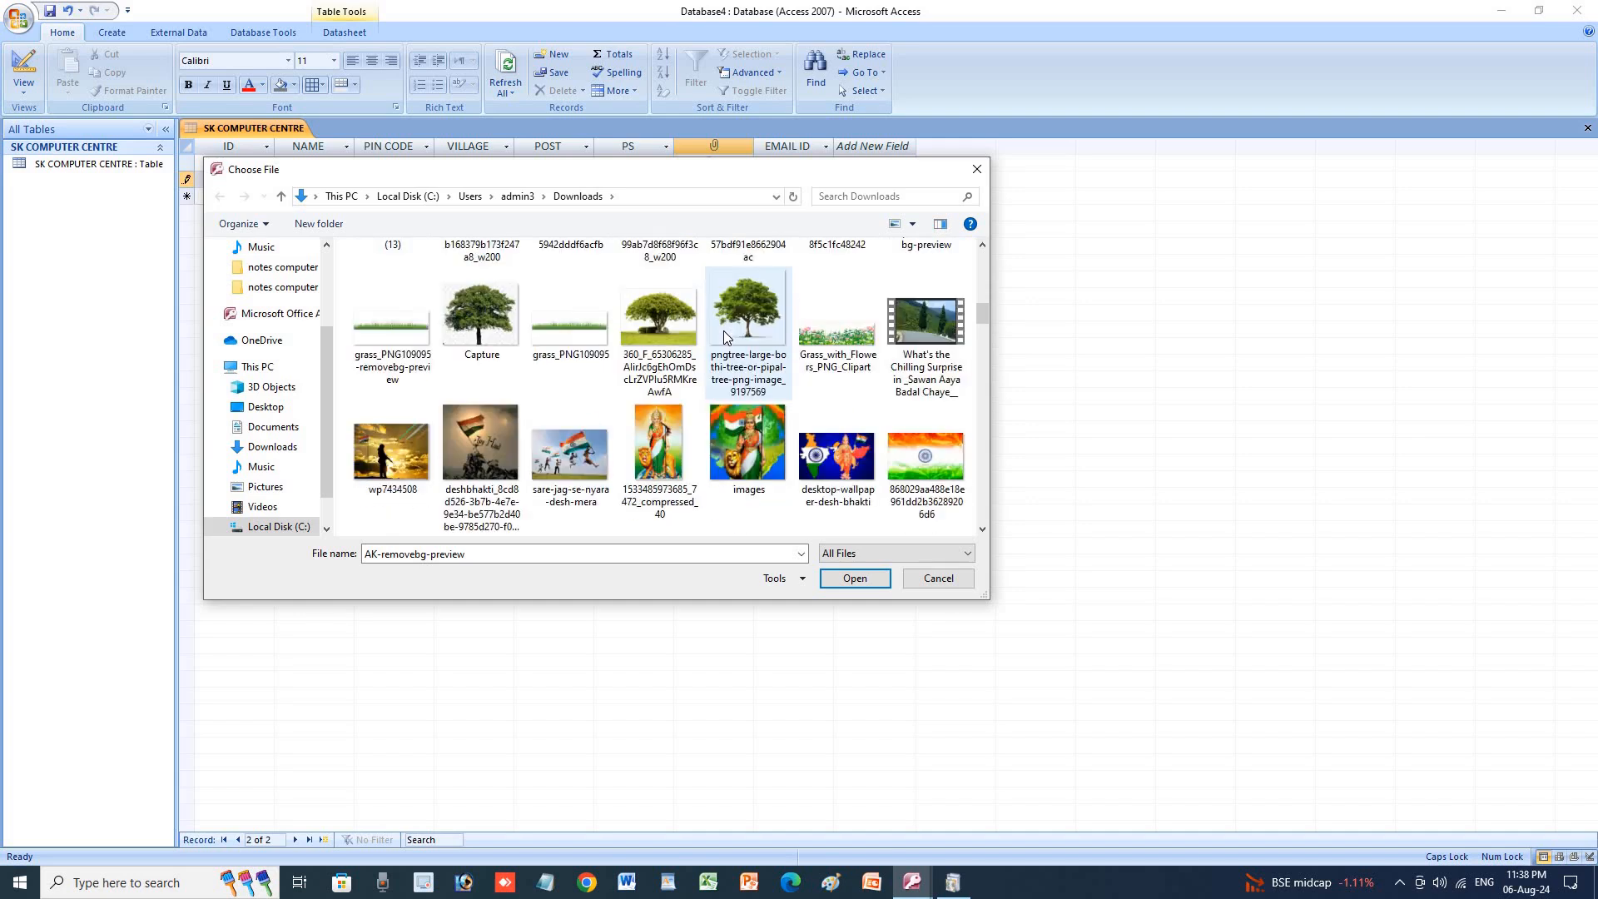
scroll(722, 331, down, 6)
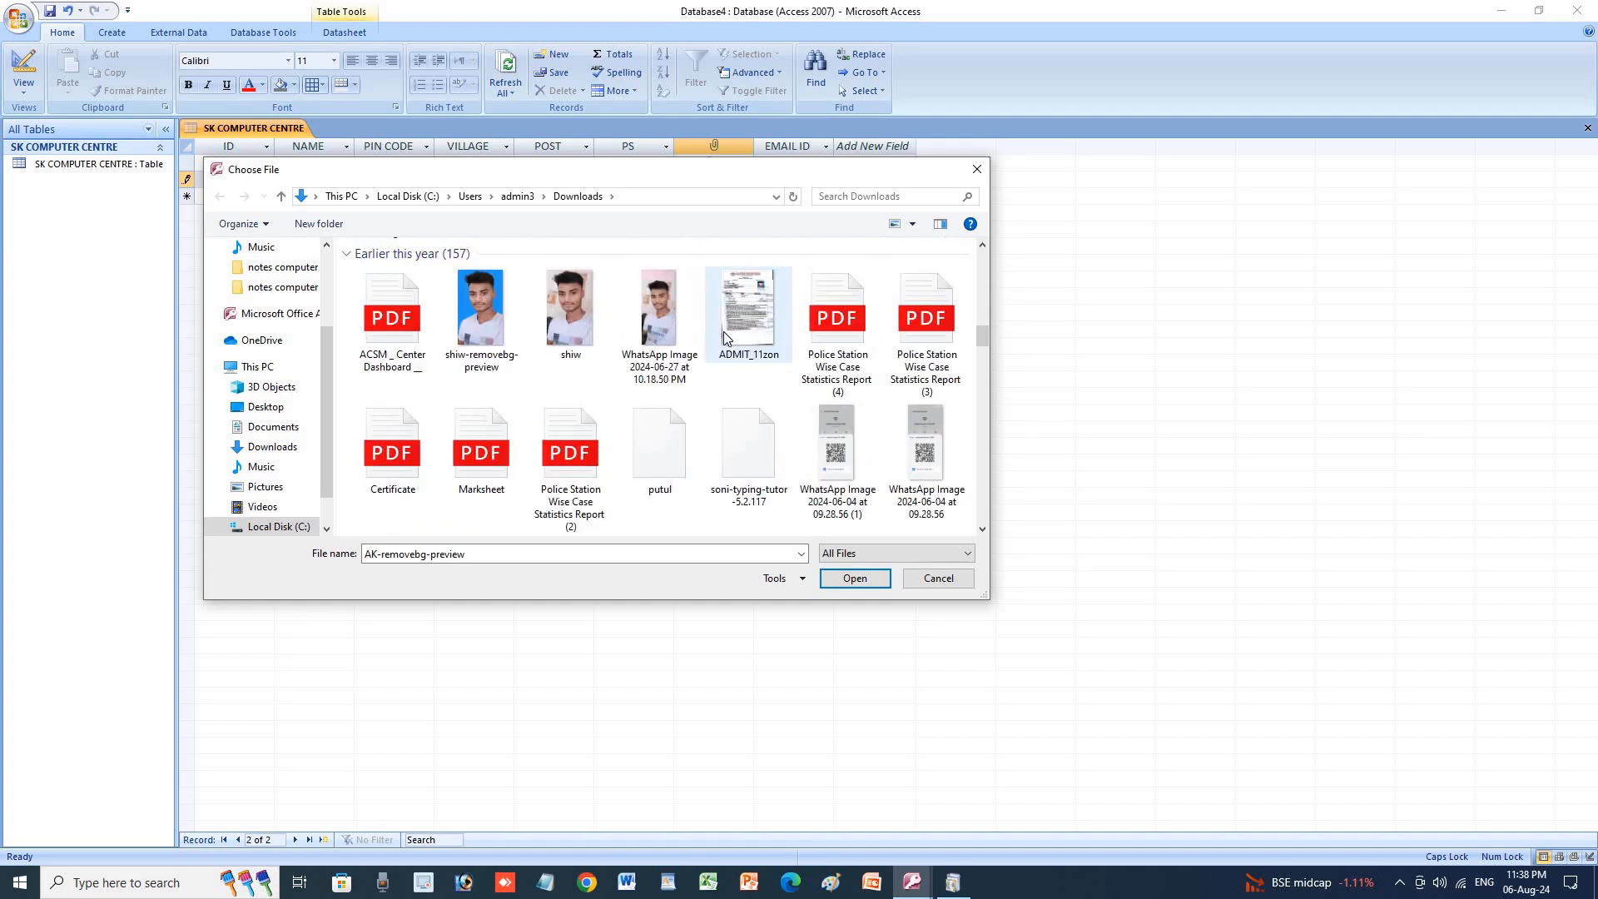
scroll(509, 329, down, 1)
click(510, 329)
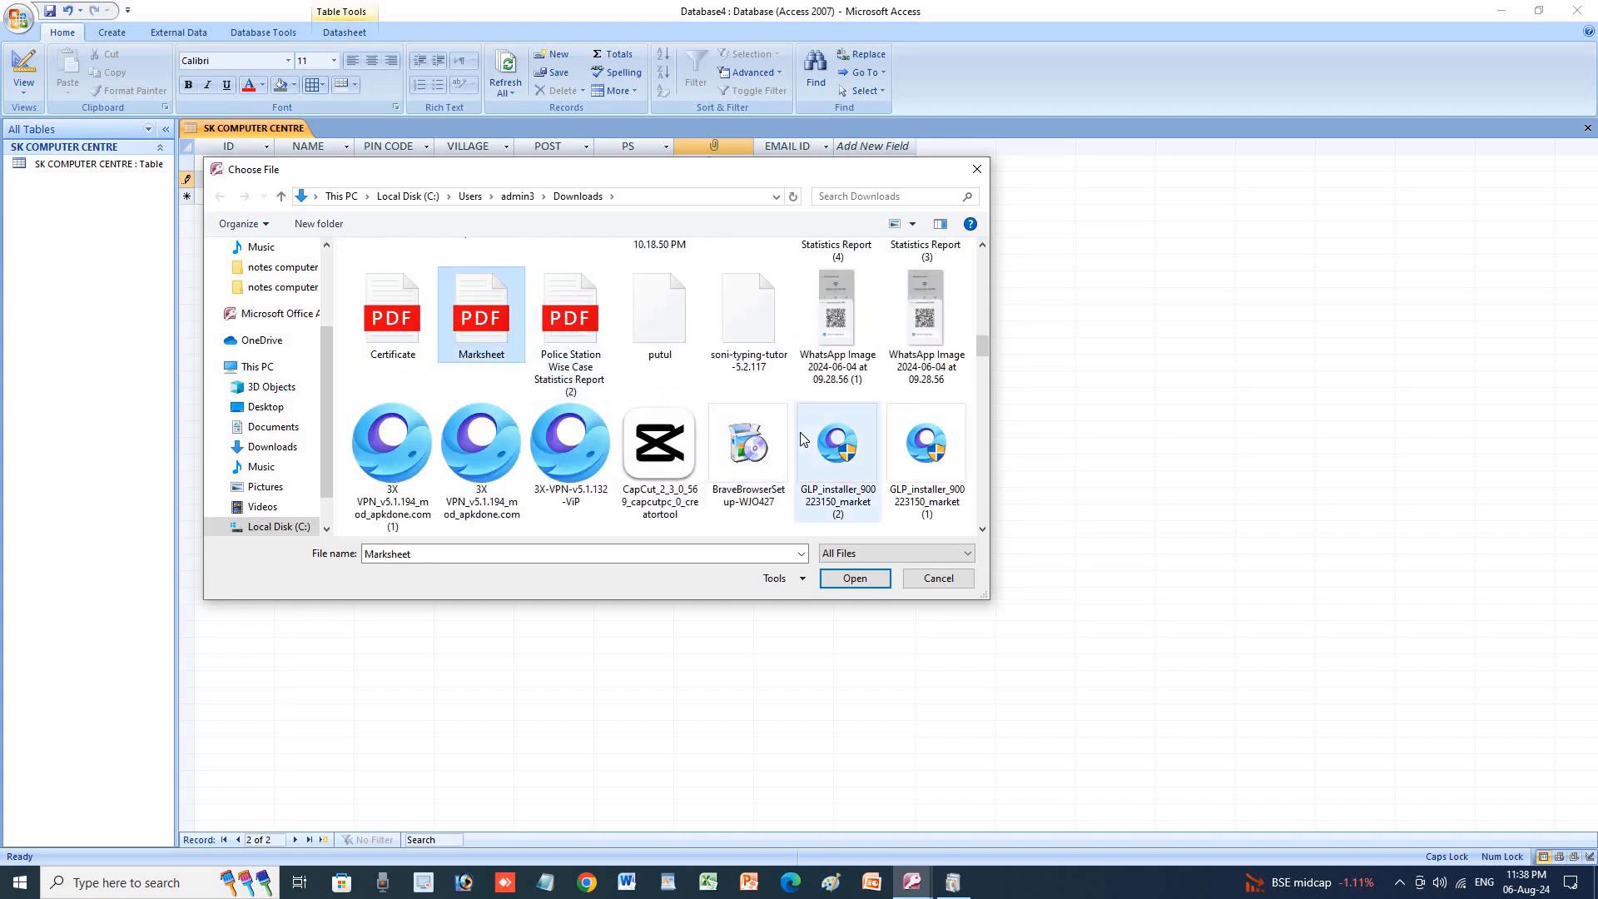
scroll(801, 439, down, 3)
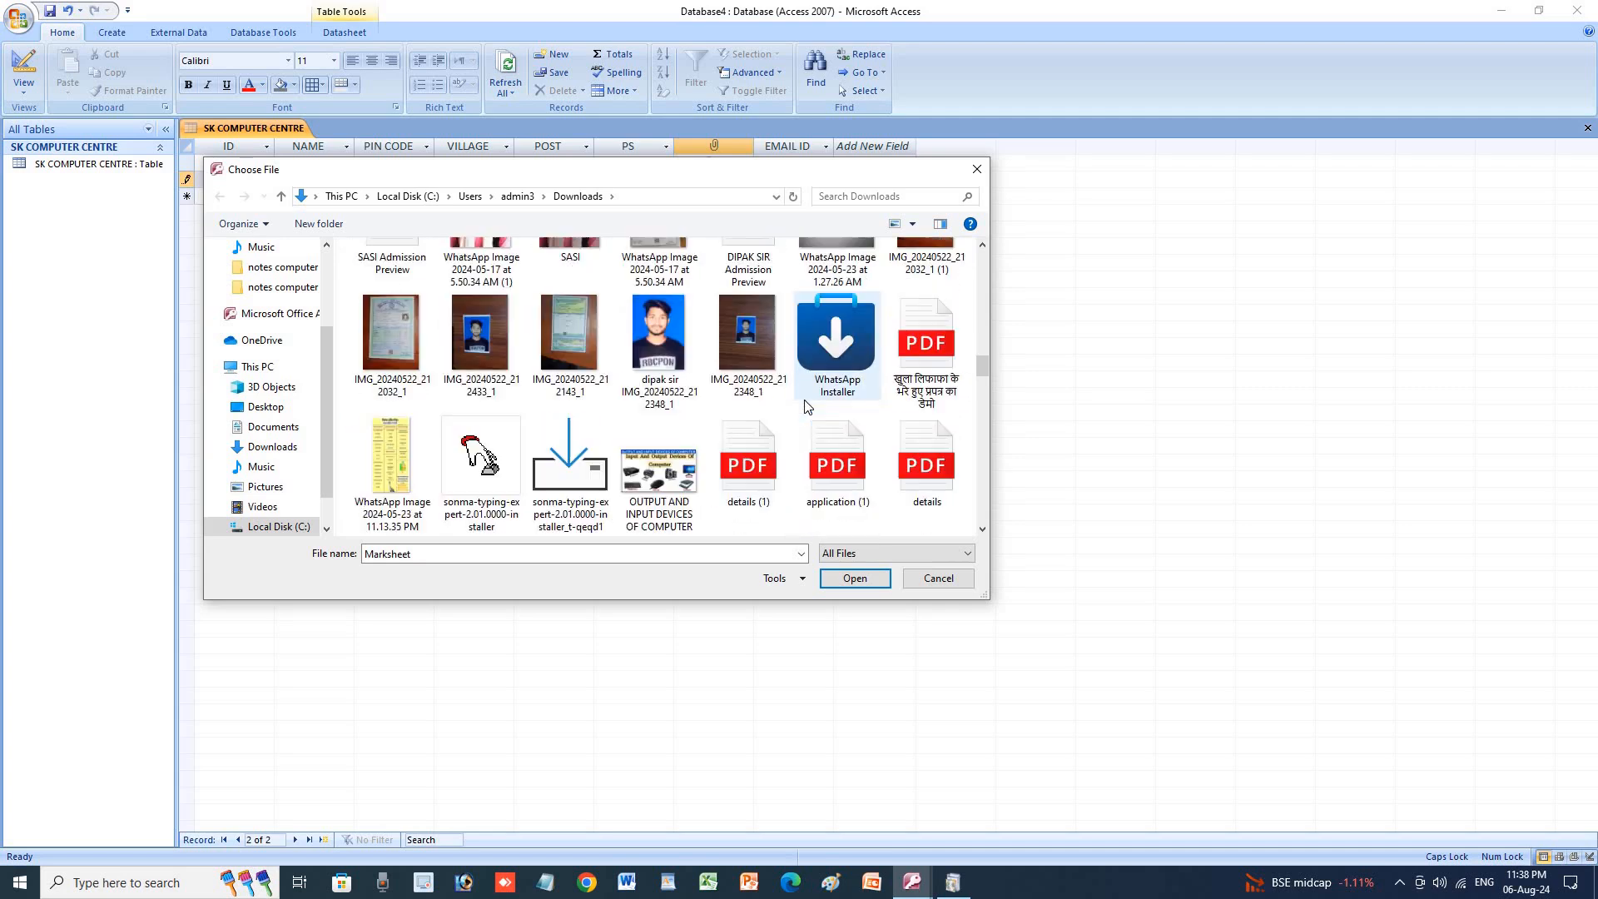
click(659, 338)
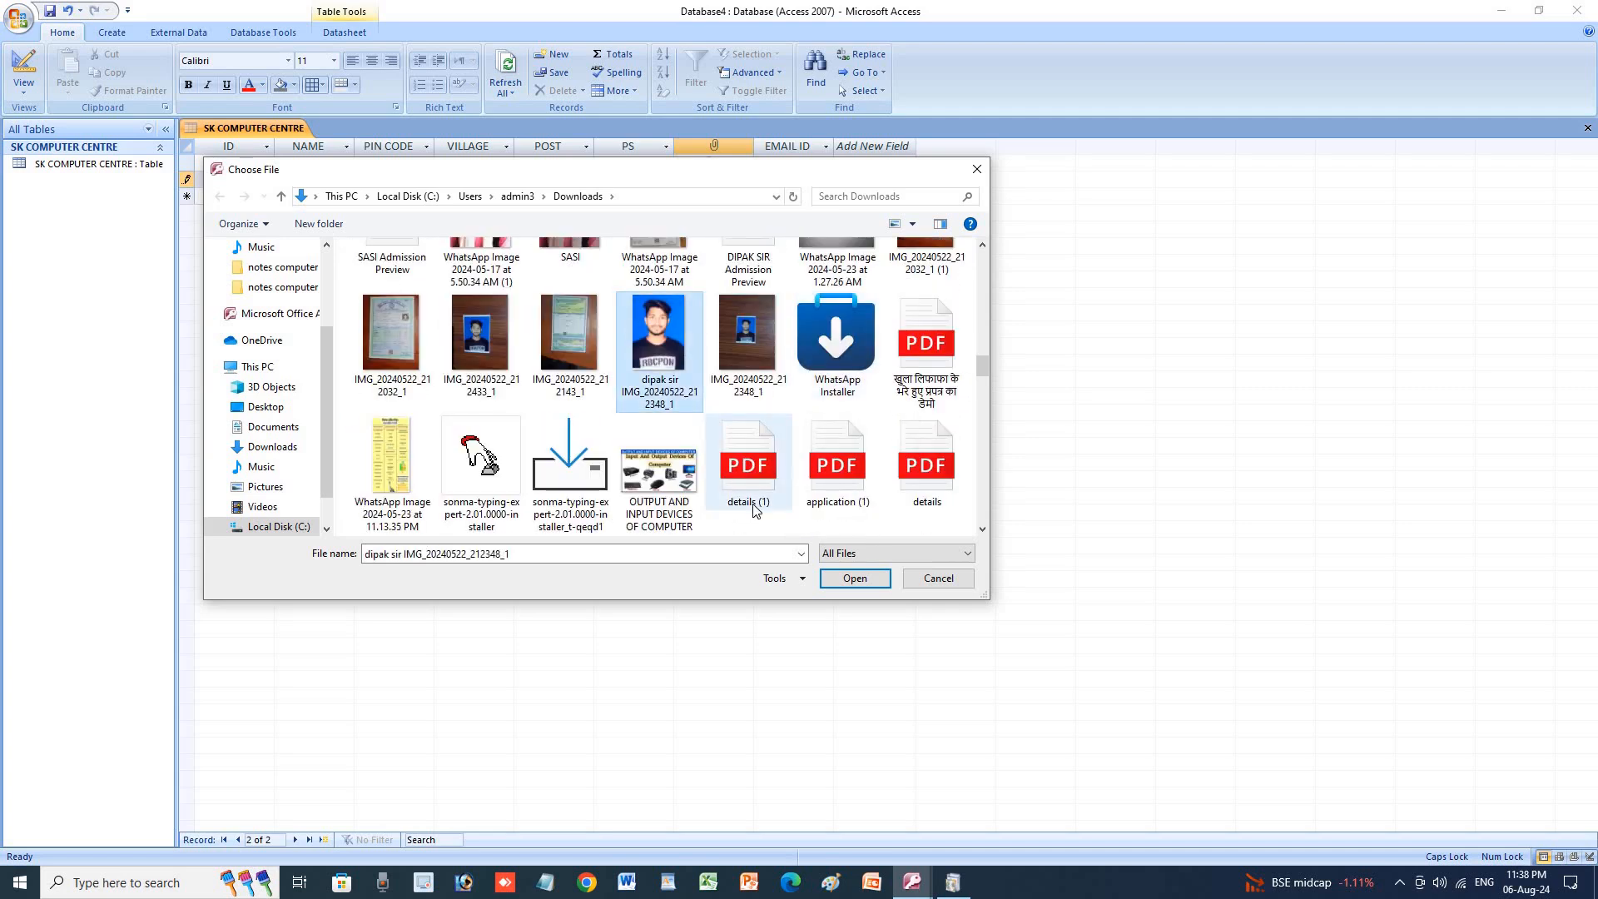
click(851, 577)
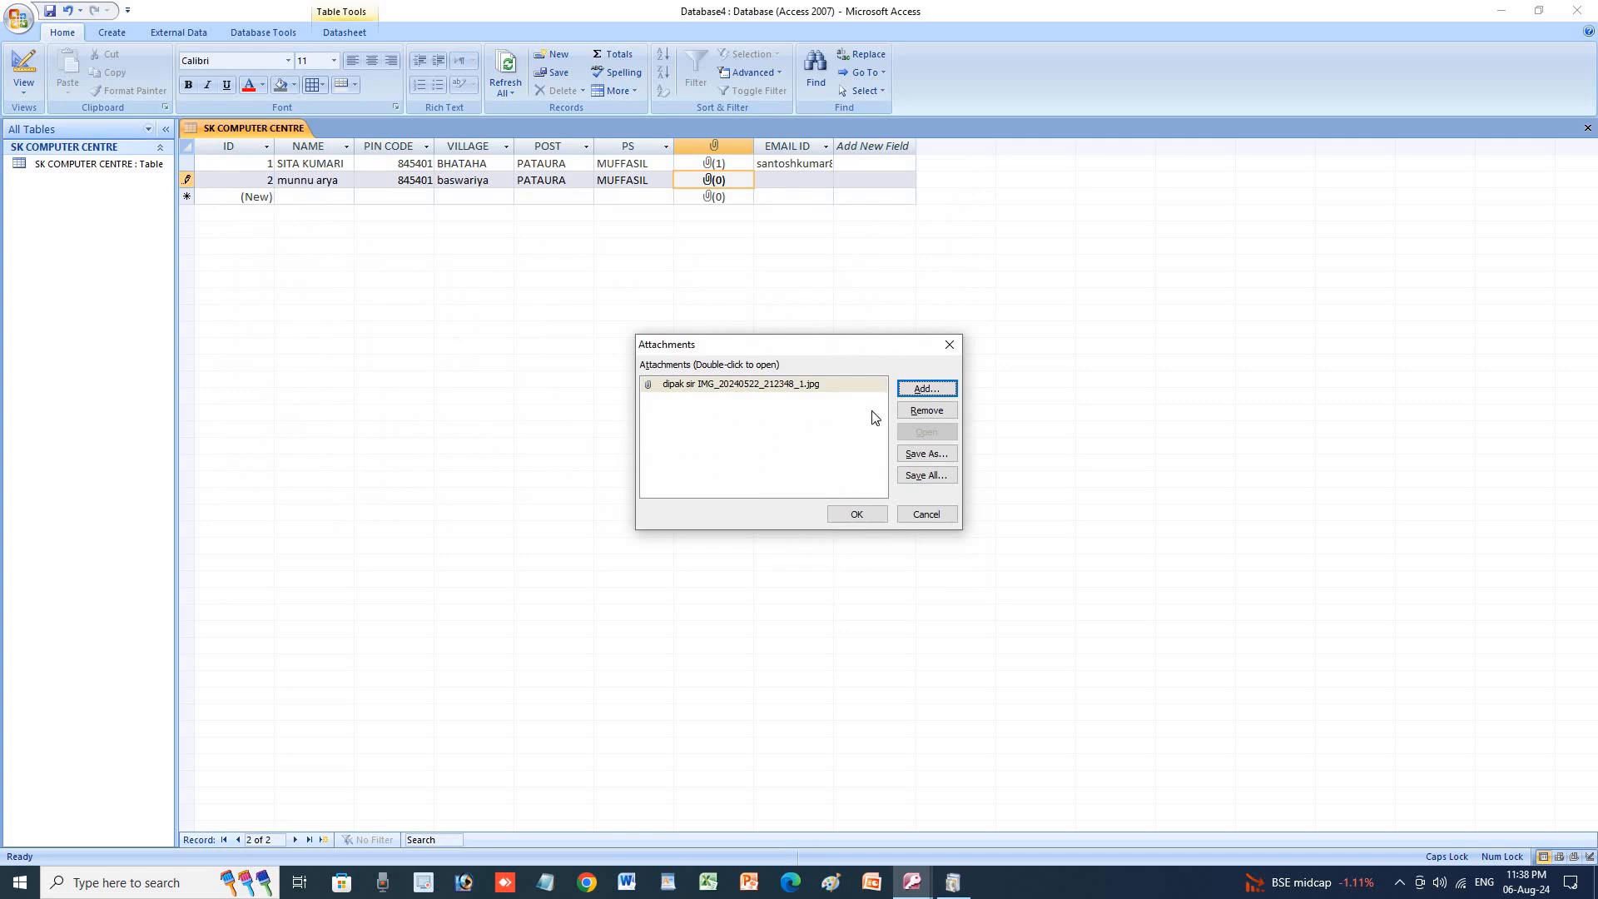
click(853, 516)
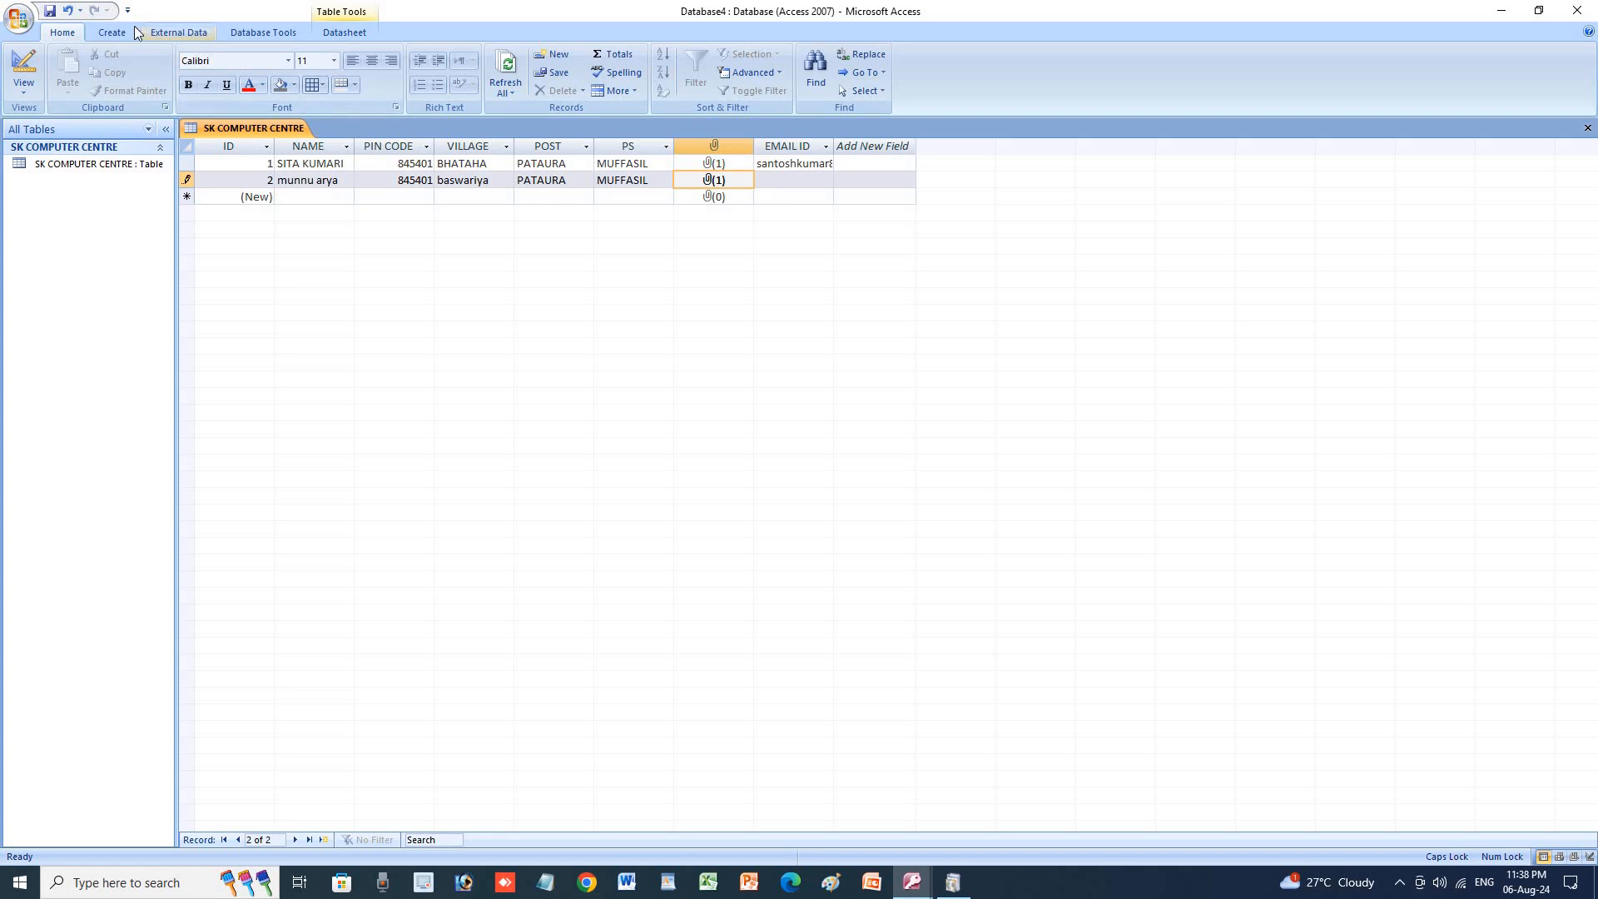
Build a quick Form from SK COMPUTER CENTRE, browse its records, then return to the datasheet.
click(113, 33)
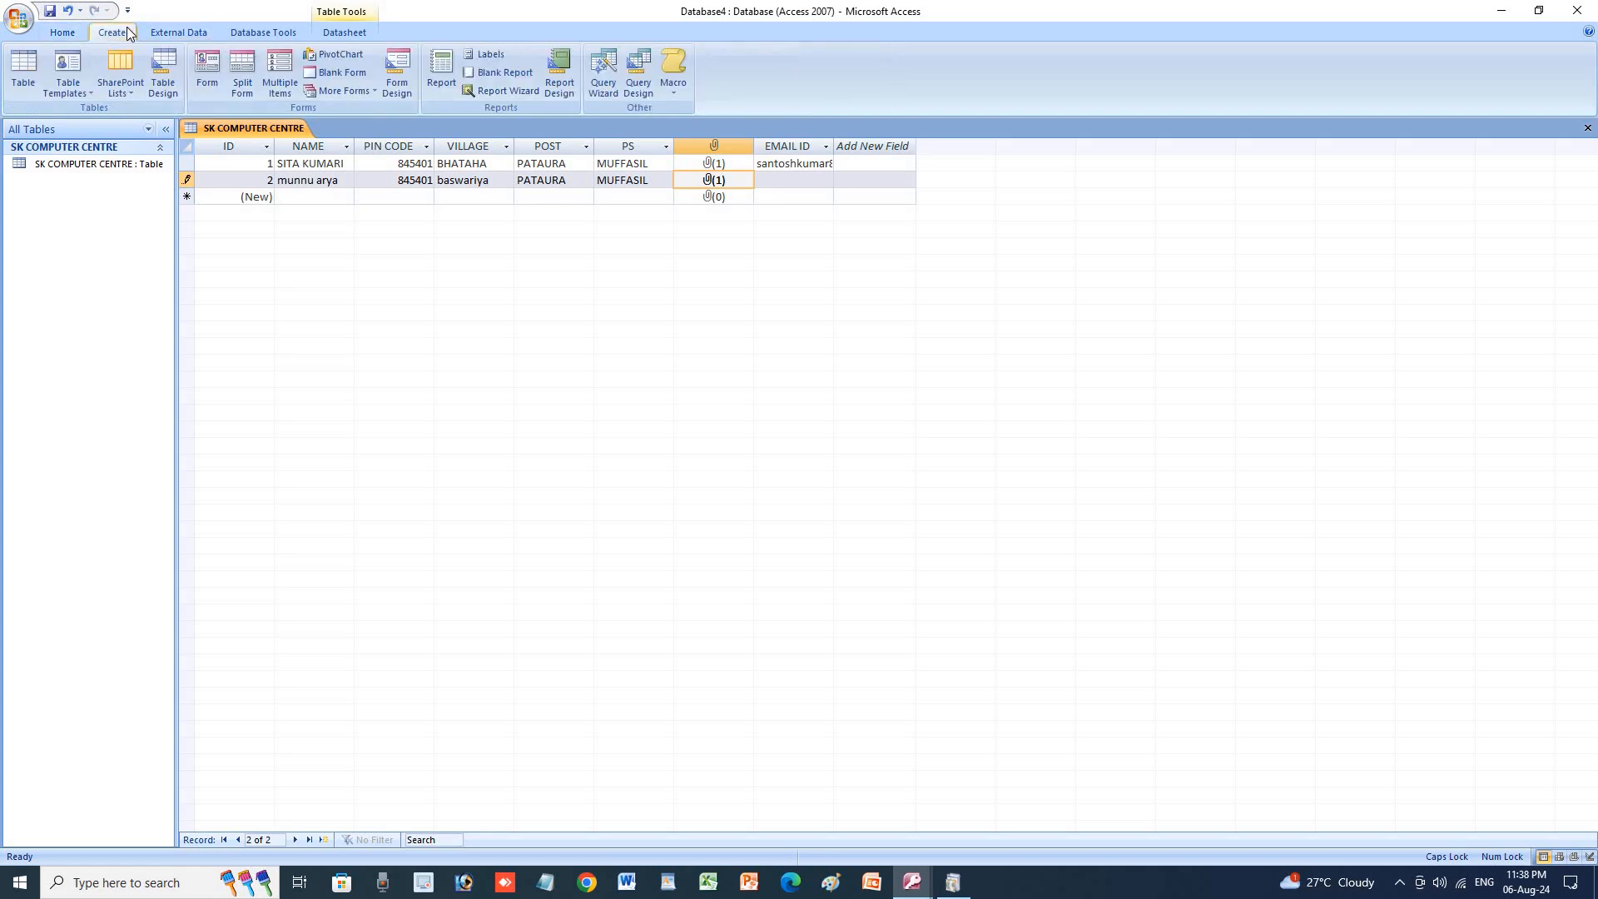
click(208, 70)
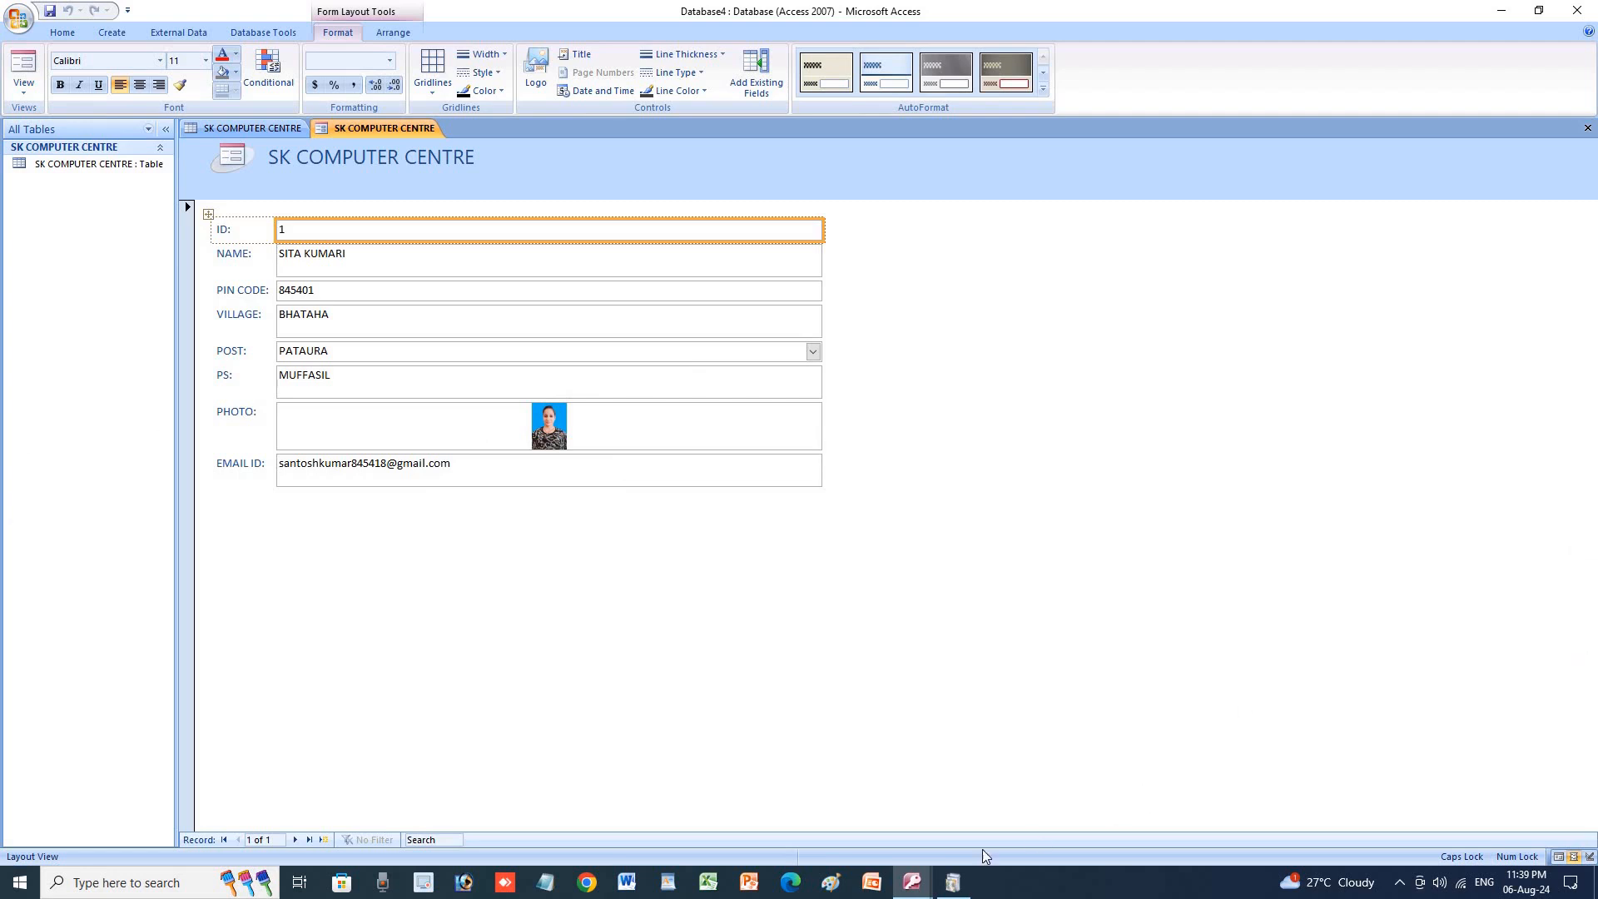
click(296, 840)
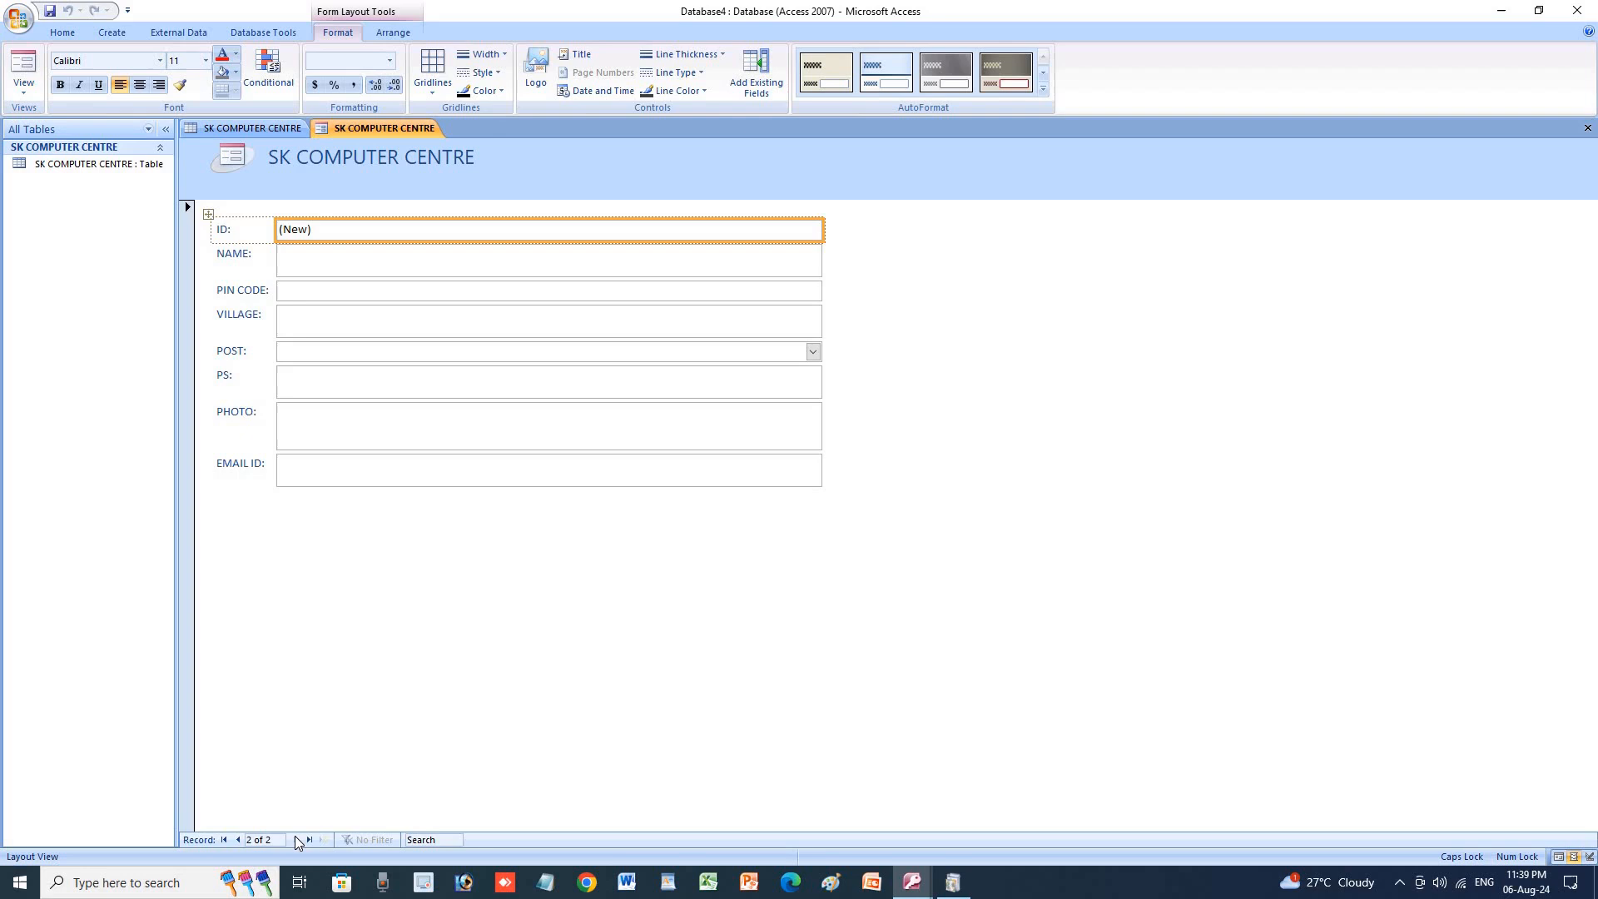
click(238, 840)
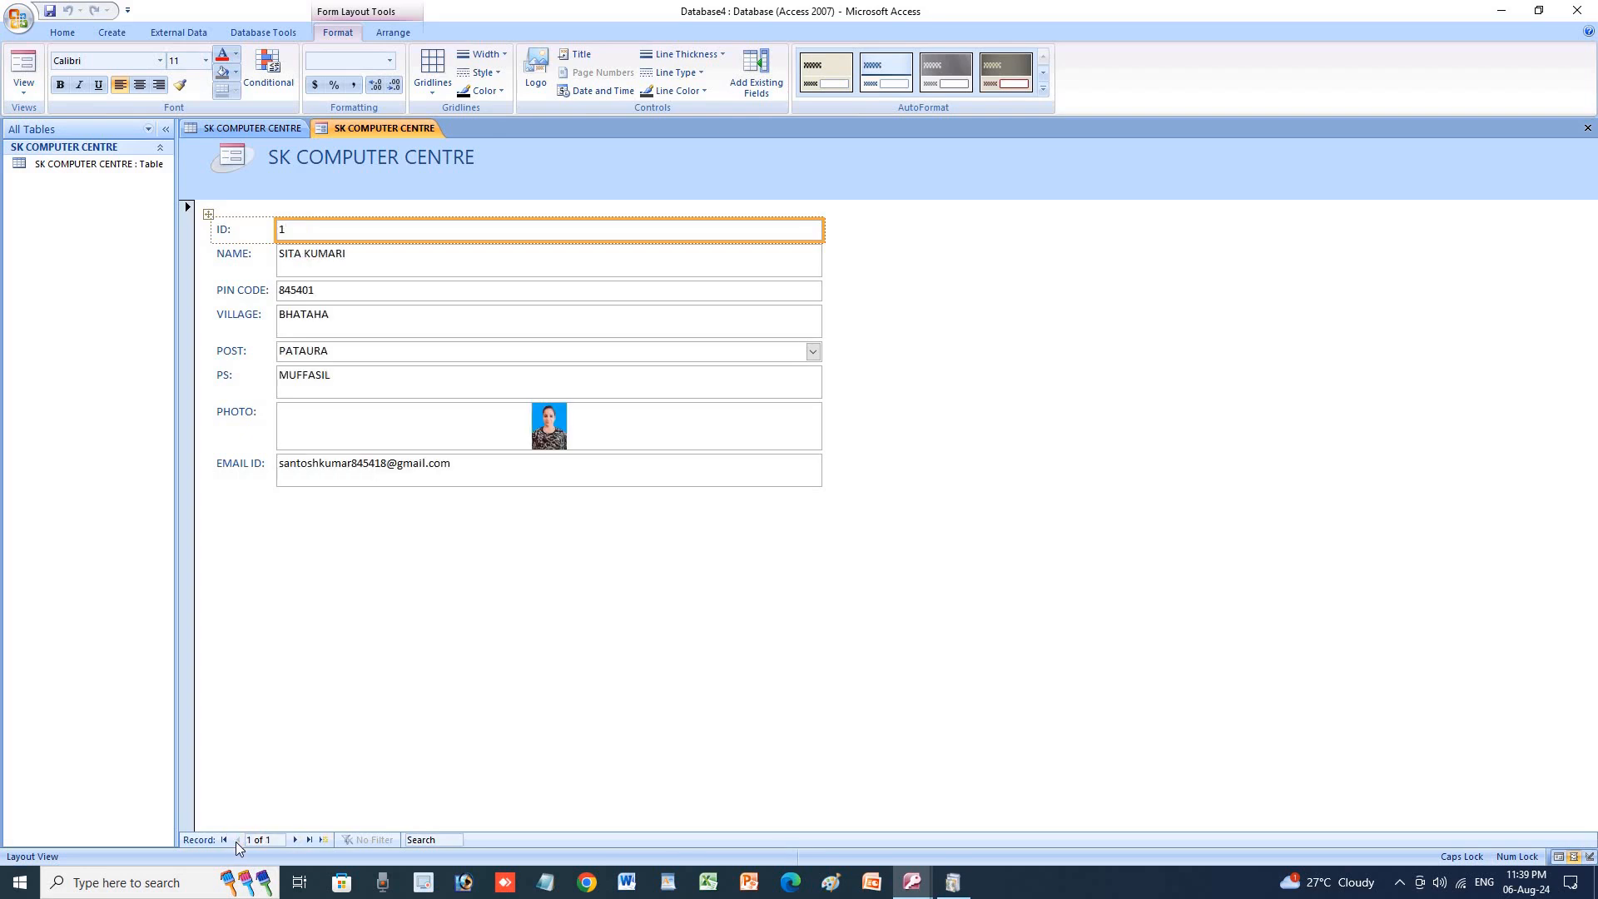
click(324, 840)
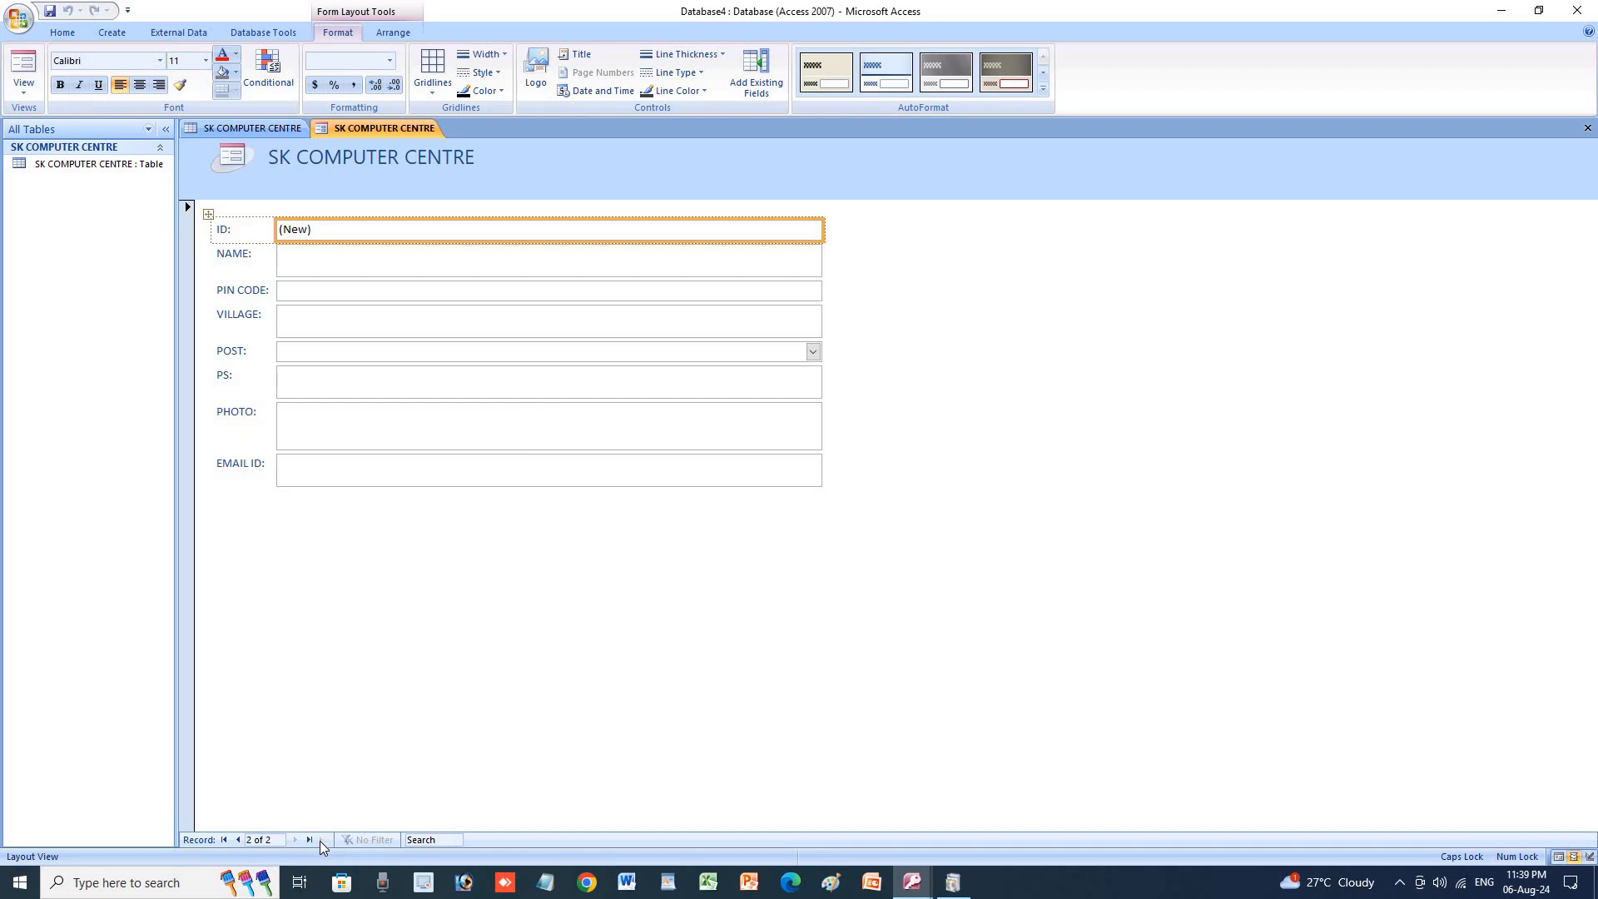
click(236, 840)
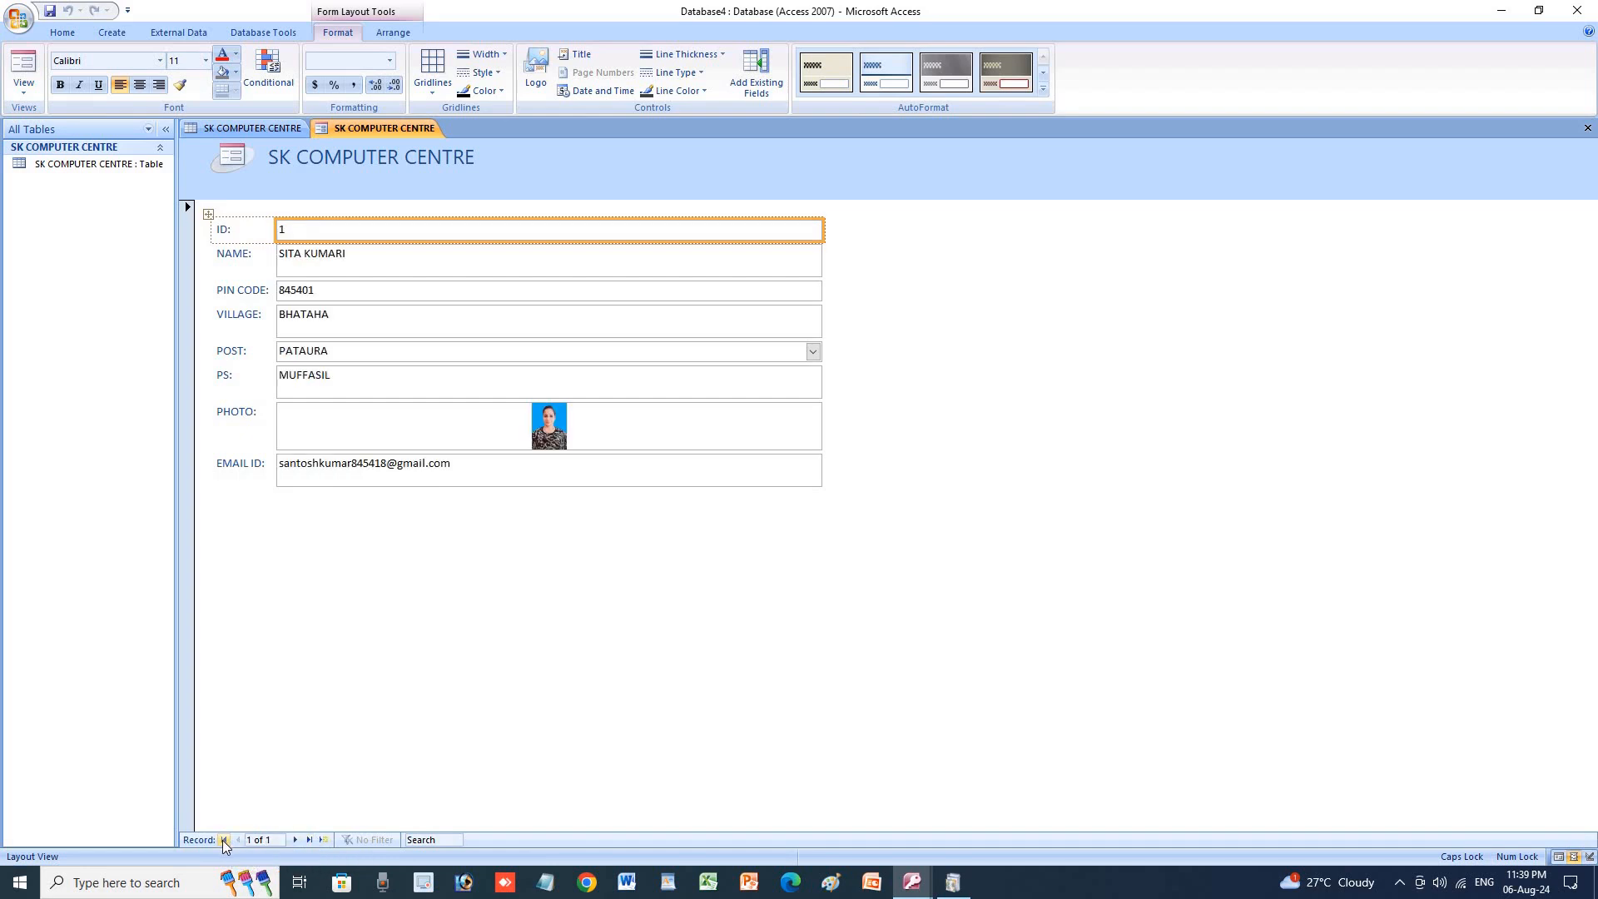
click(213, 130)
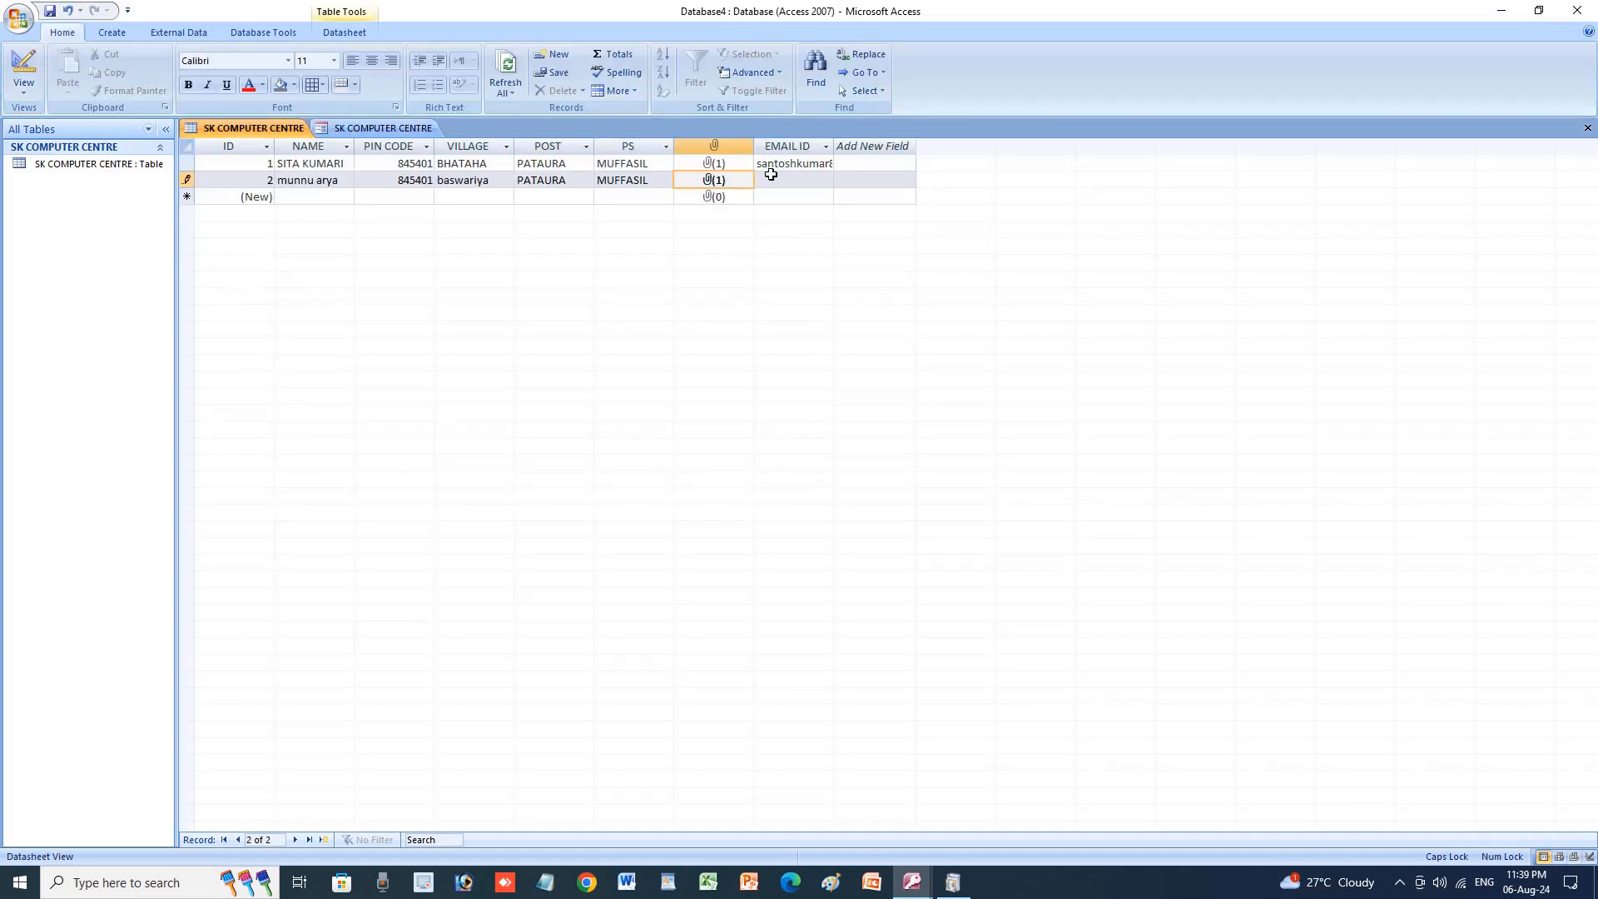
click(772, 180)
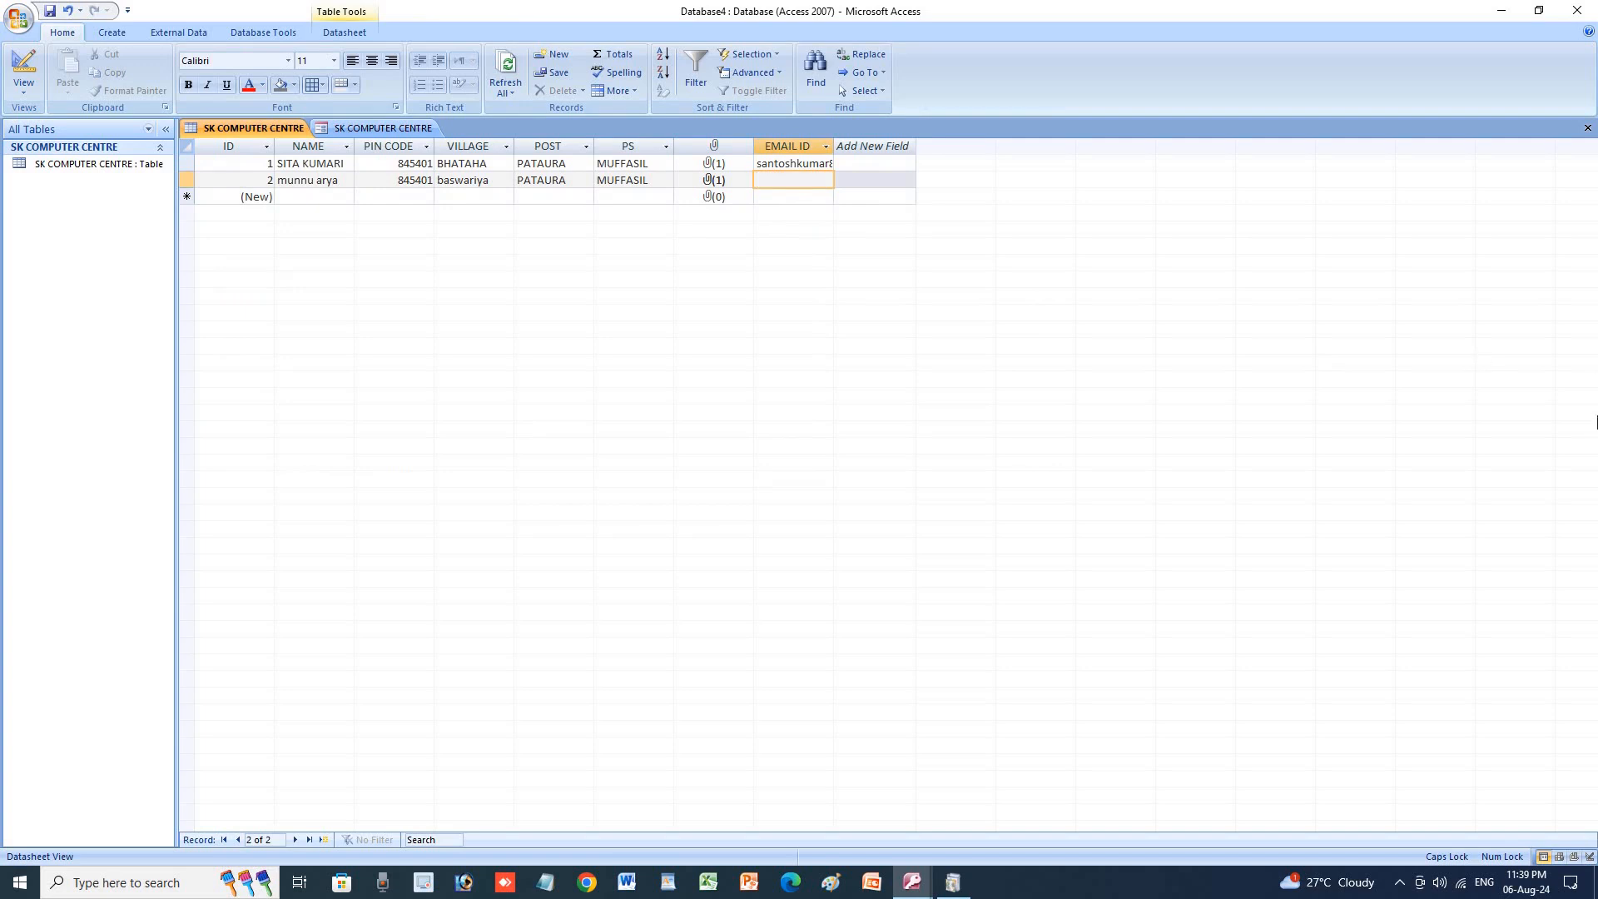
Enter the second student's e-mail address in lowercase in EMAIL ID and commit the record.
text(MUNNU)
key(BackSpace)
key(BackSpace)
key(BackSpace)
key(BackSpace)
key(BackSpace)
key(Caps_Lock)
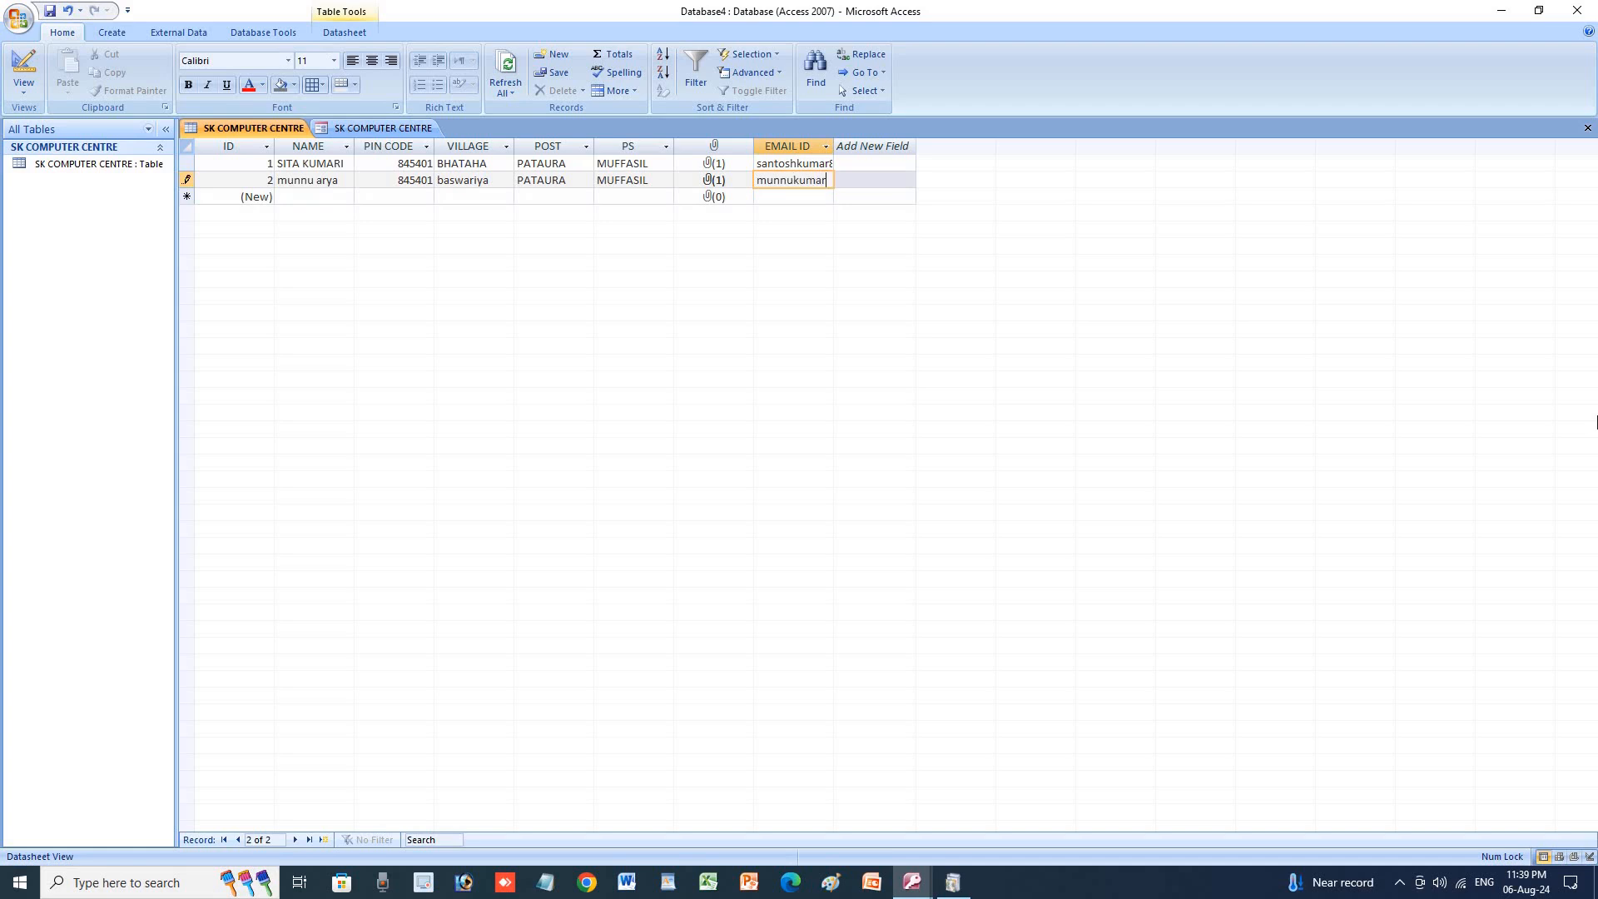
key(Tab)
key(Tab)
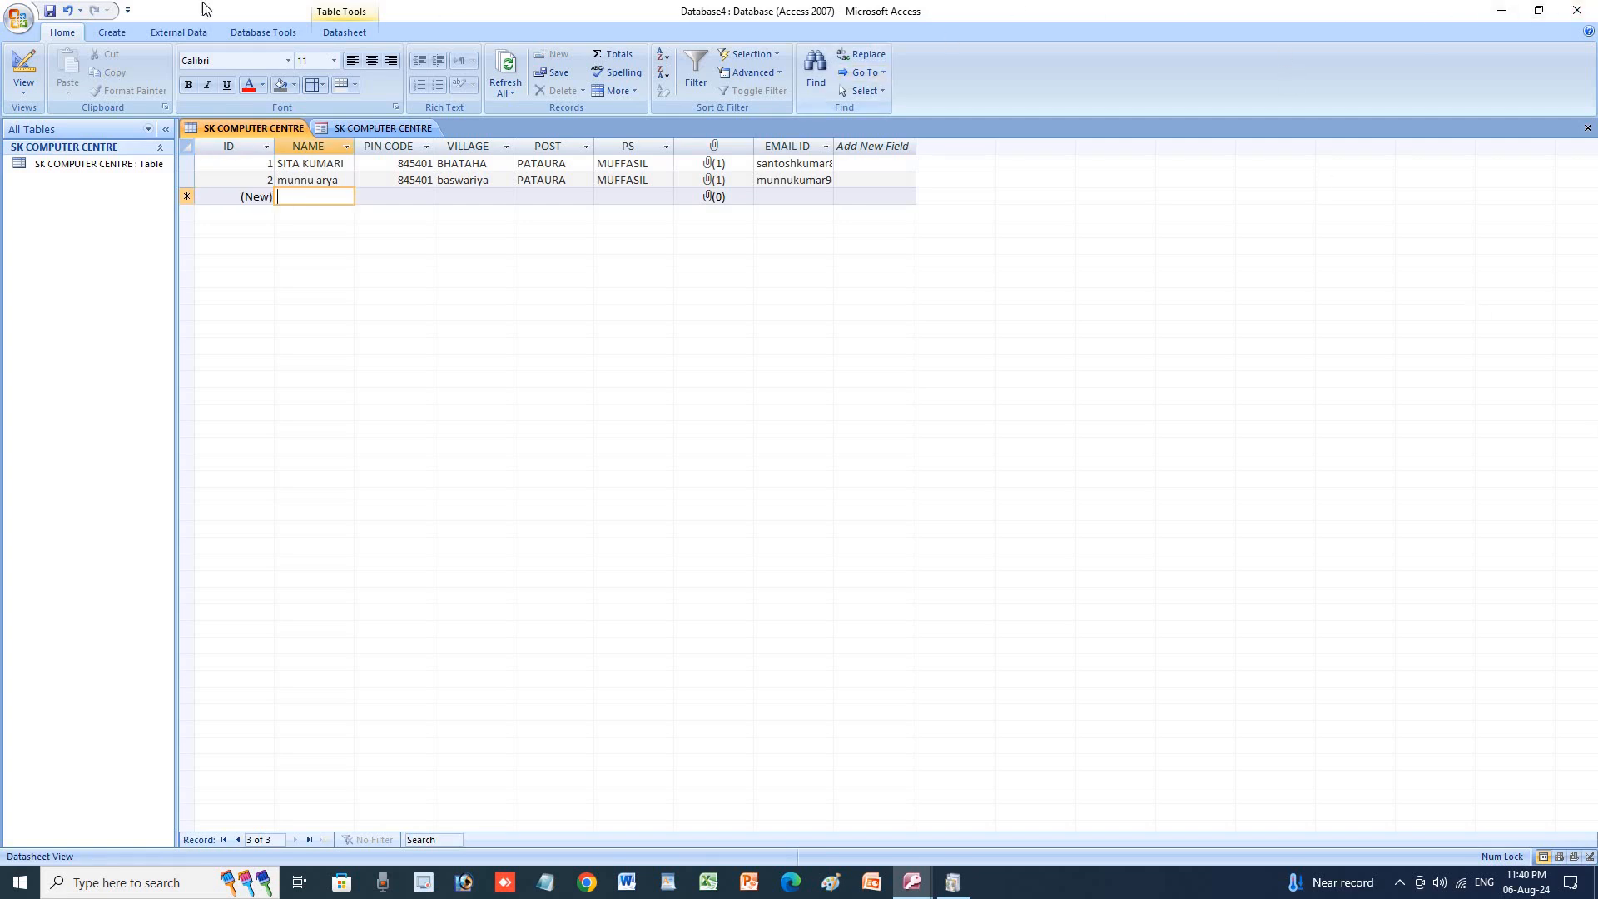
Generate the SK COMPUTER CENTRE1 form and advance it to the second record.
click(113, 33)
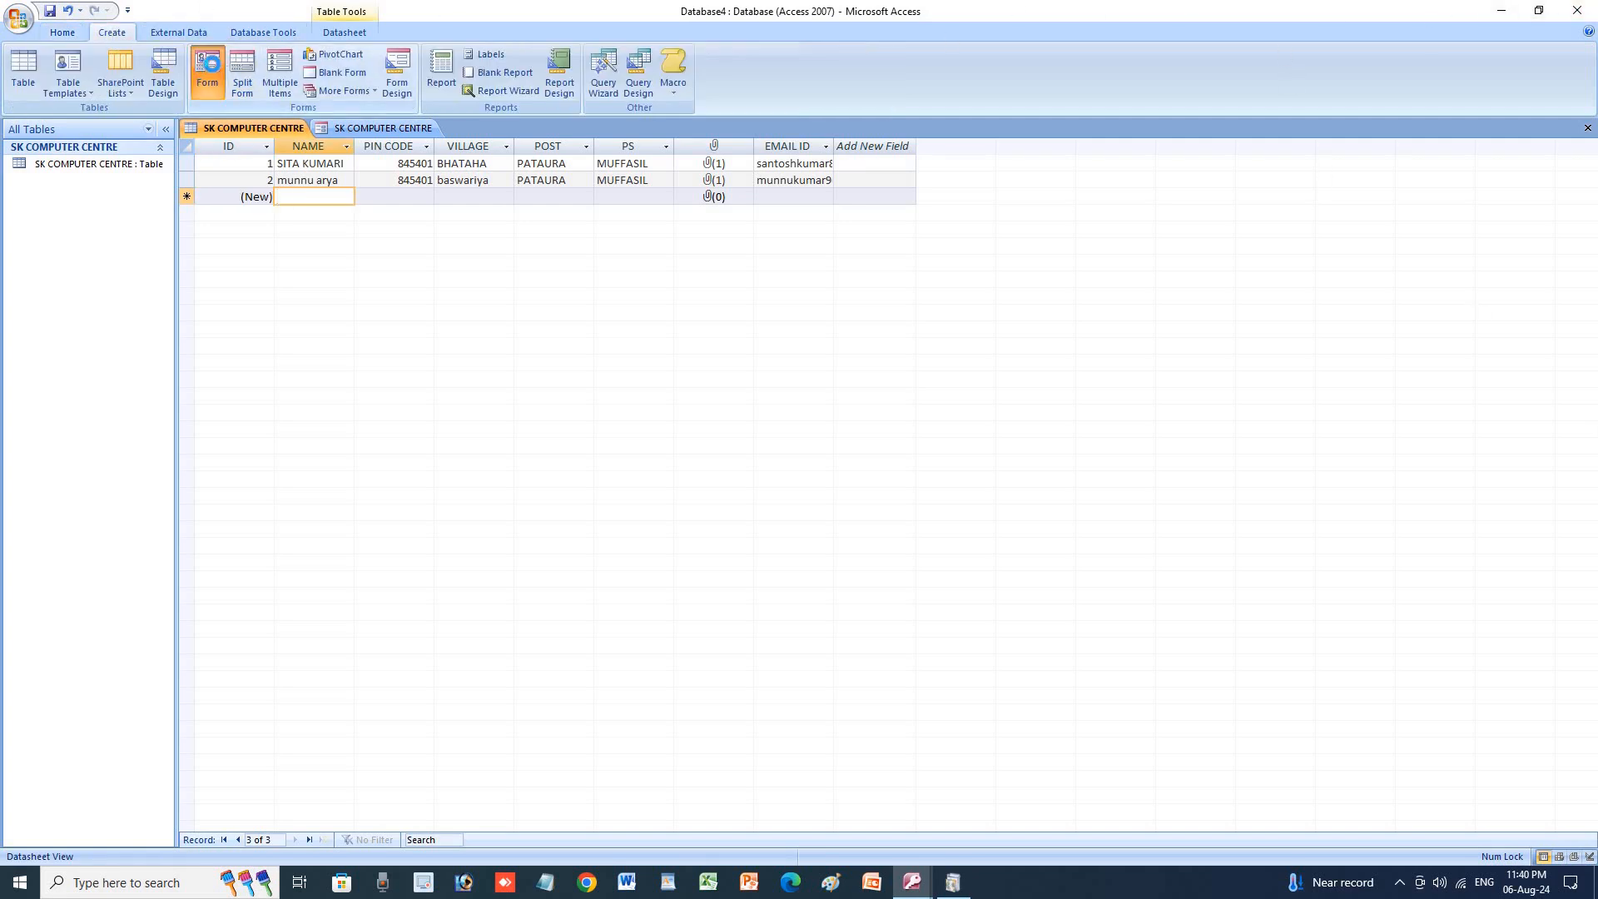
click(207, 73)
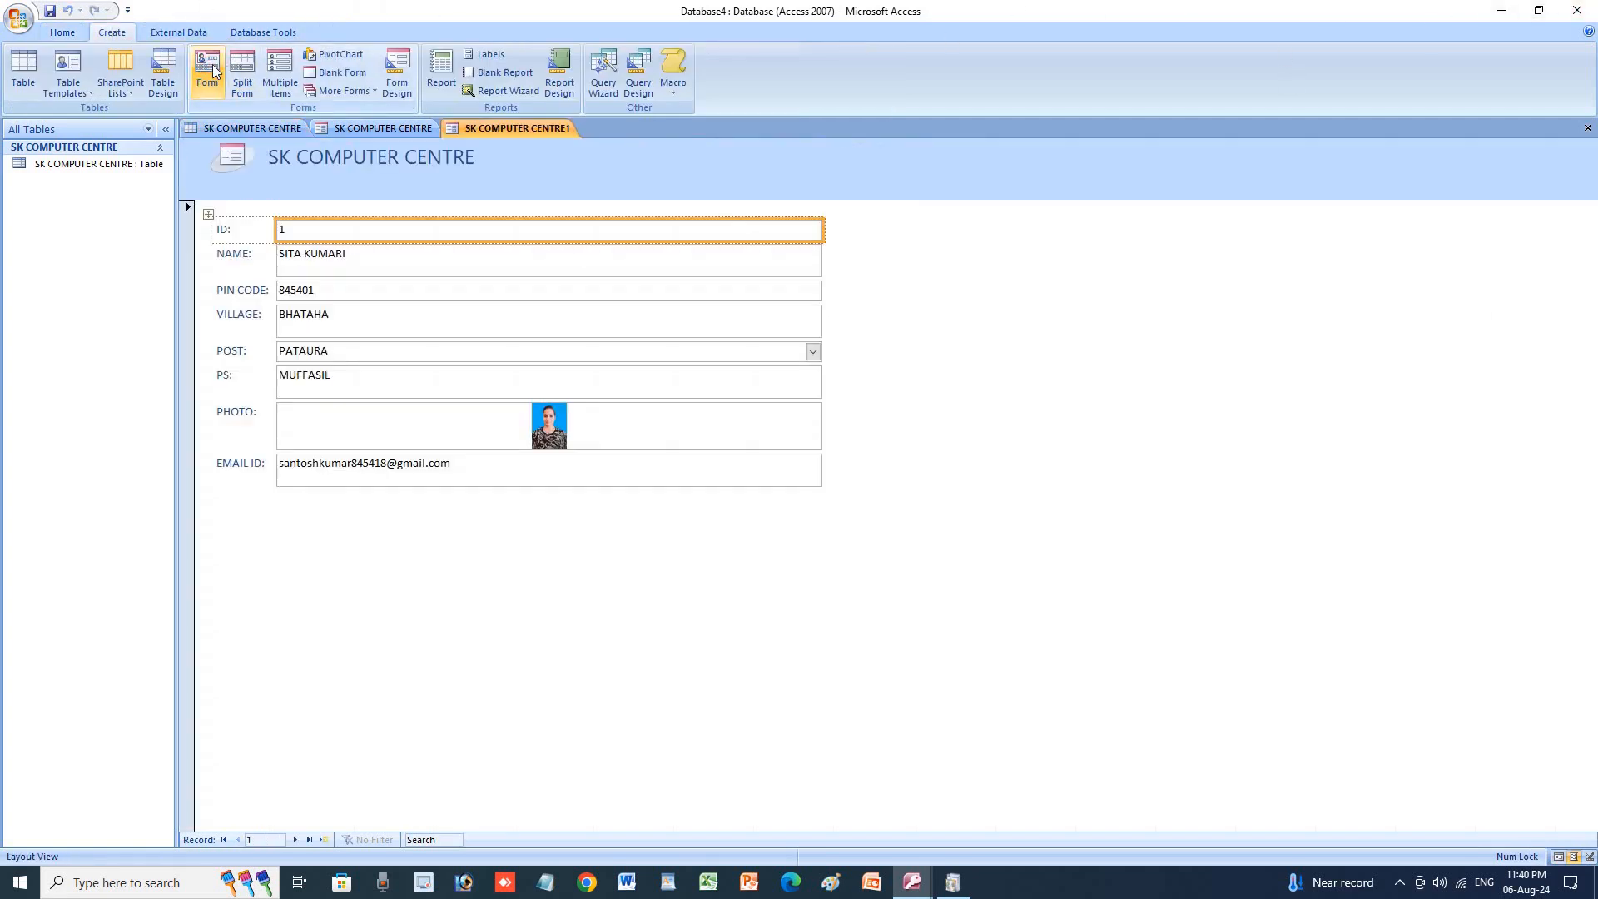
click(295, 840)
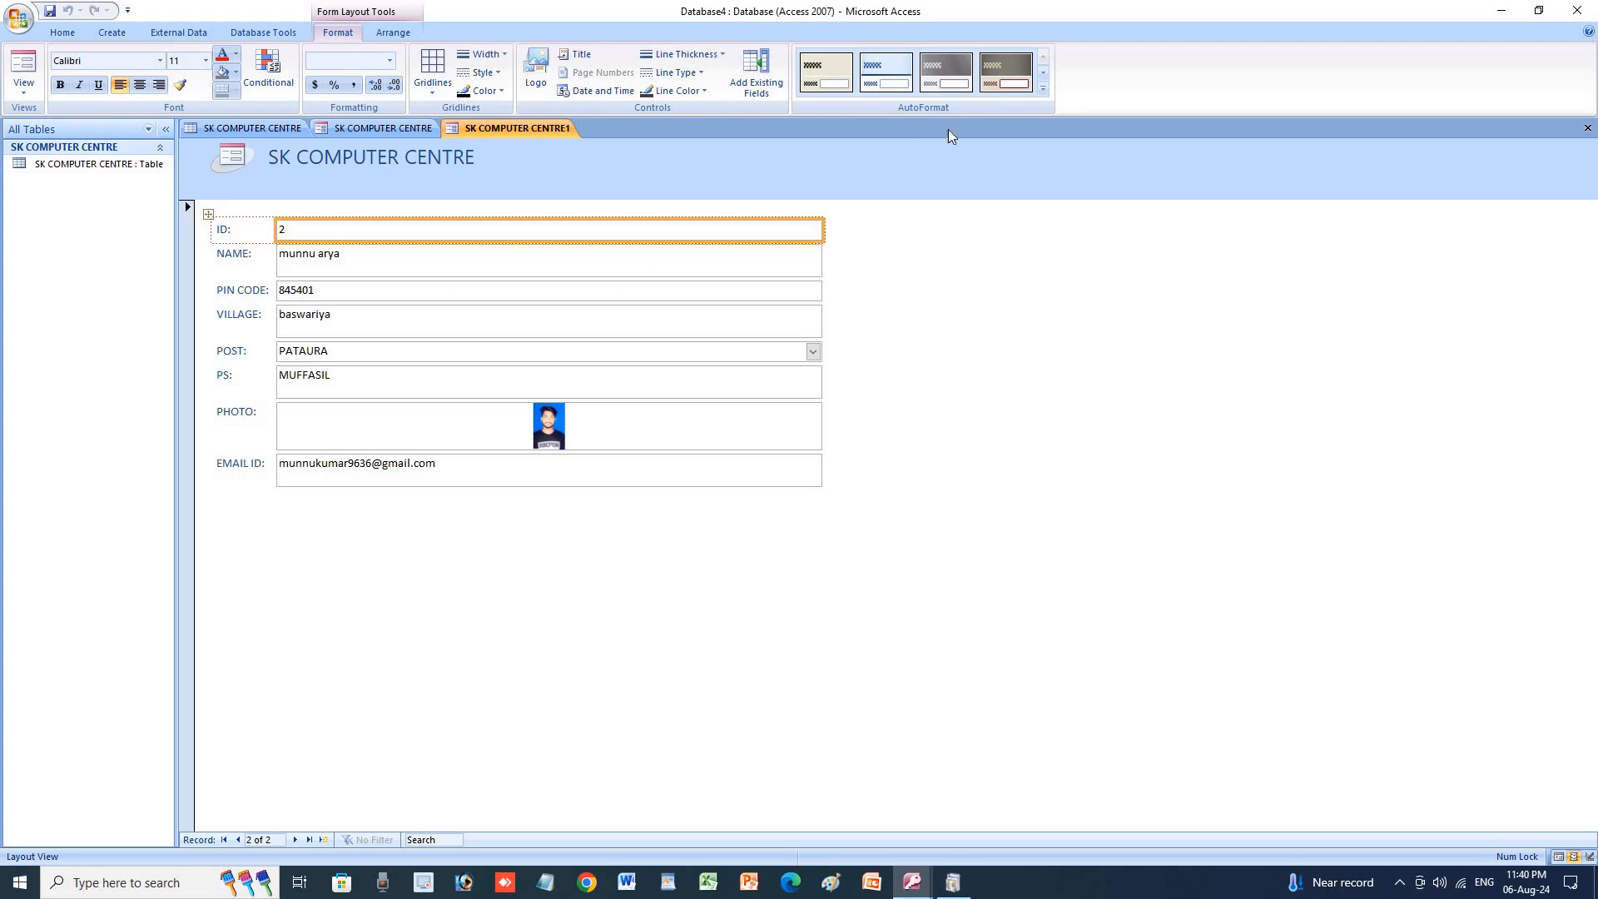
Try the orange, magenta, dark and beige styles on the new form.
click(1042, 89)
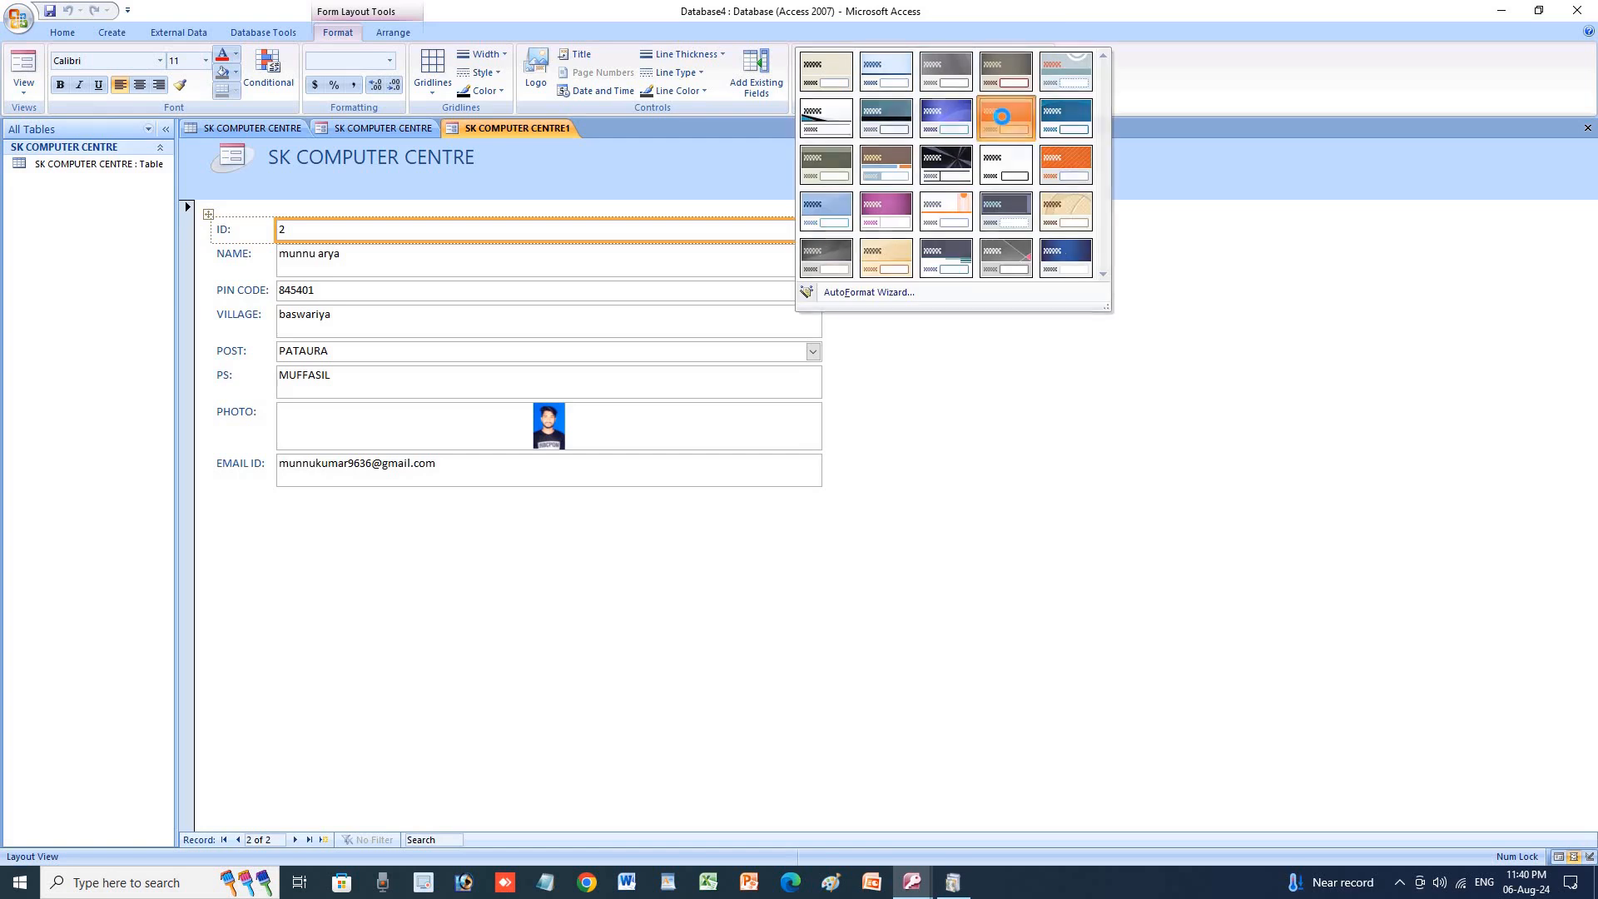
click(1024, 113)
click(1044, 89)
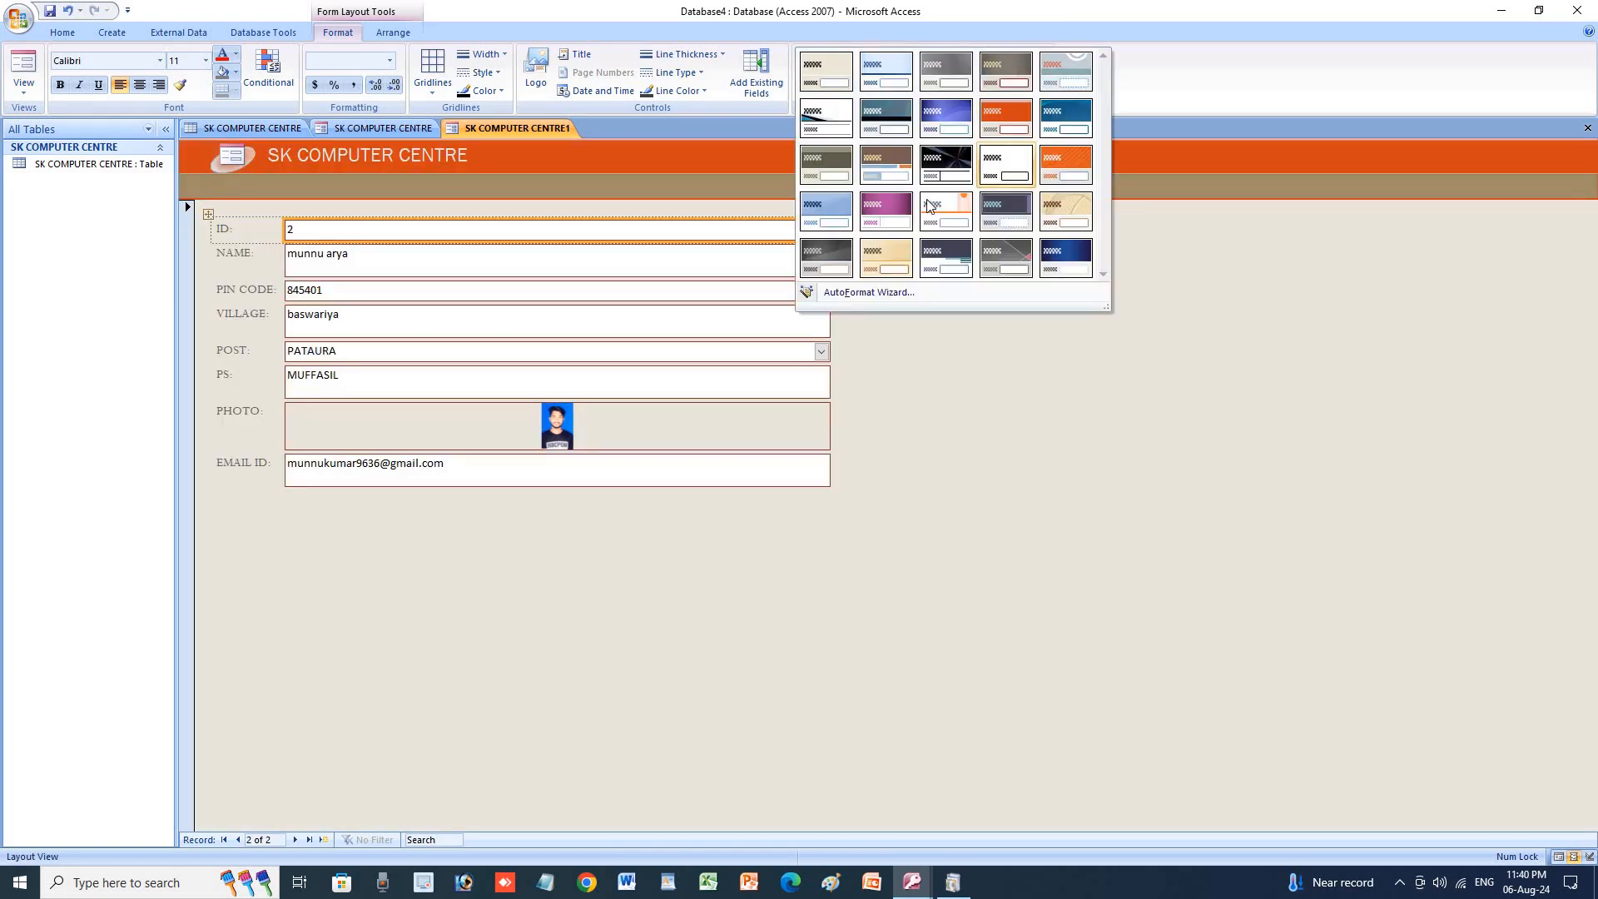
click(887, 215)
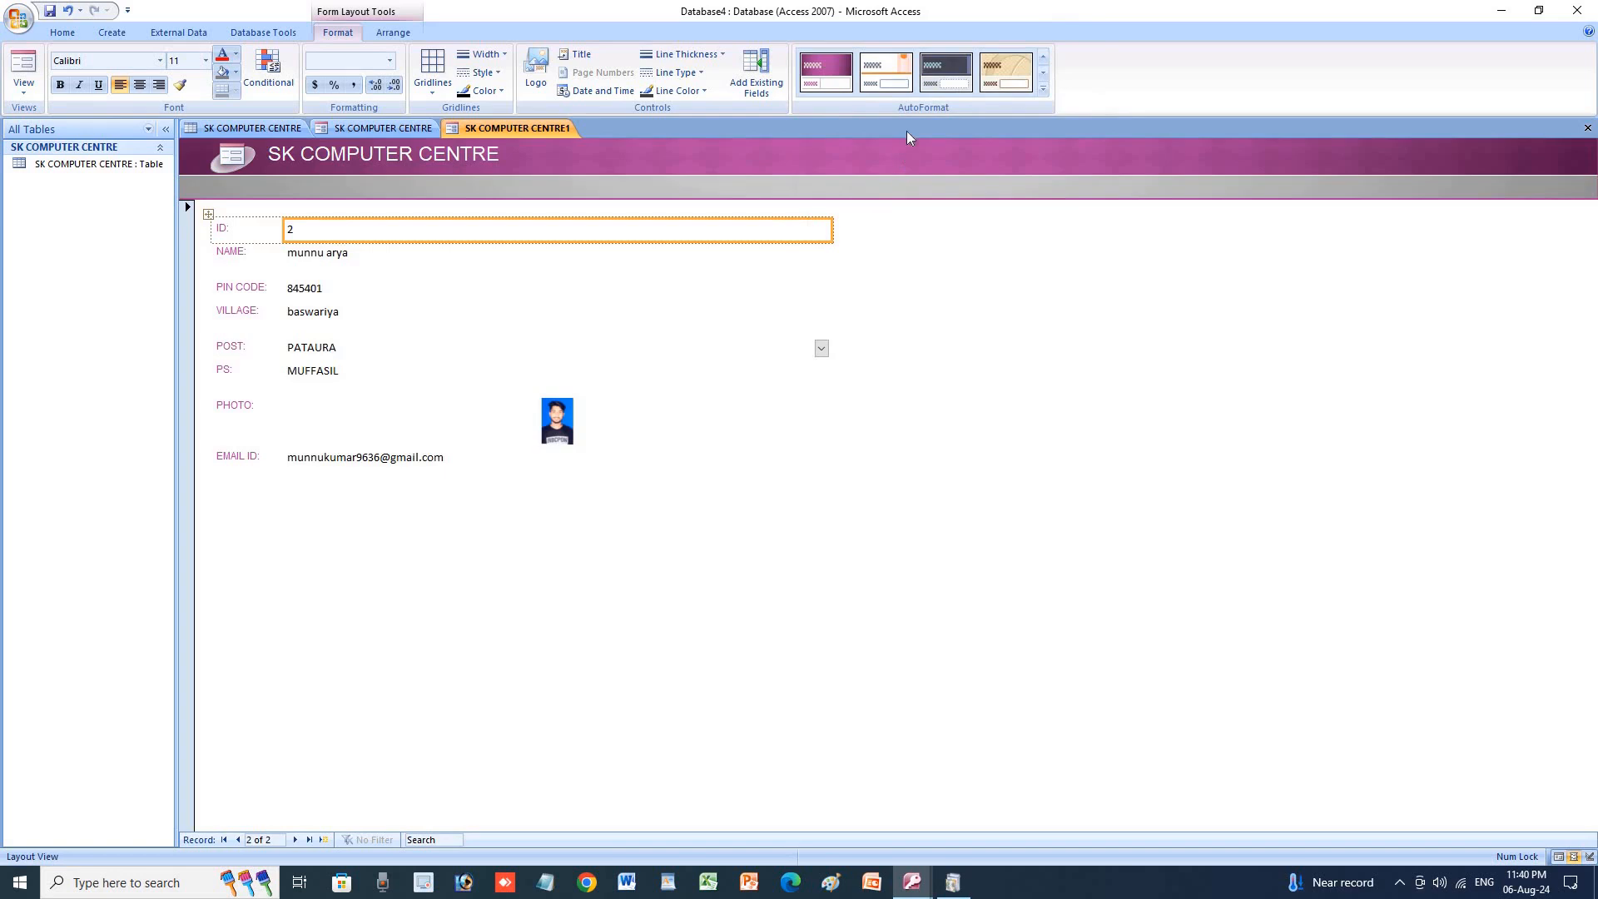
click(907, 76)
click(932, 84)
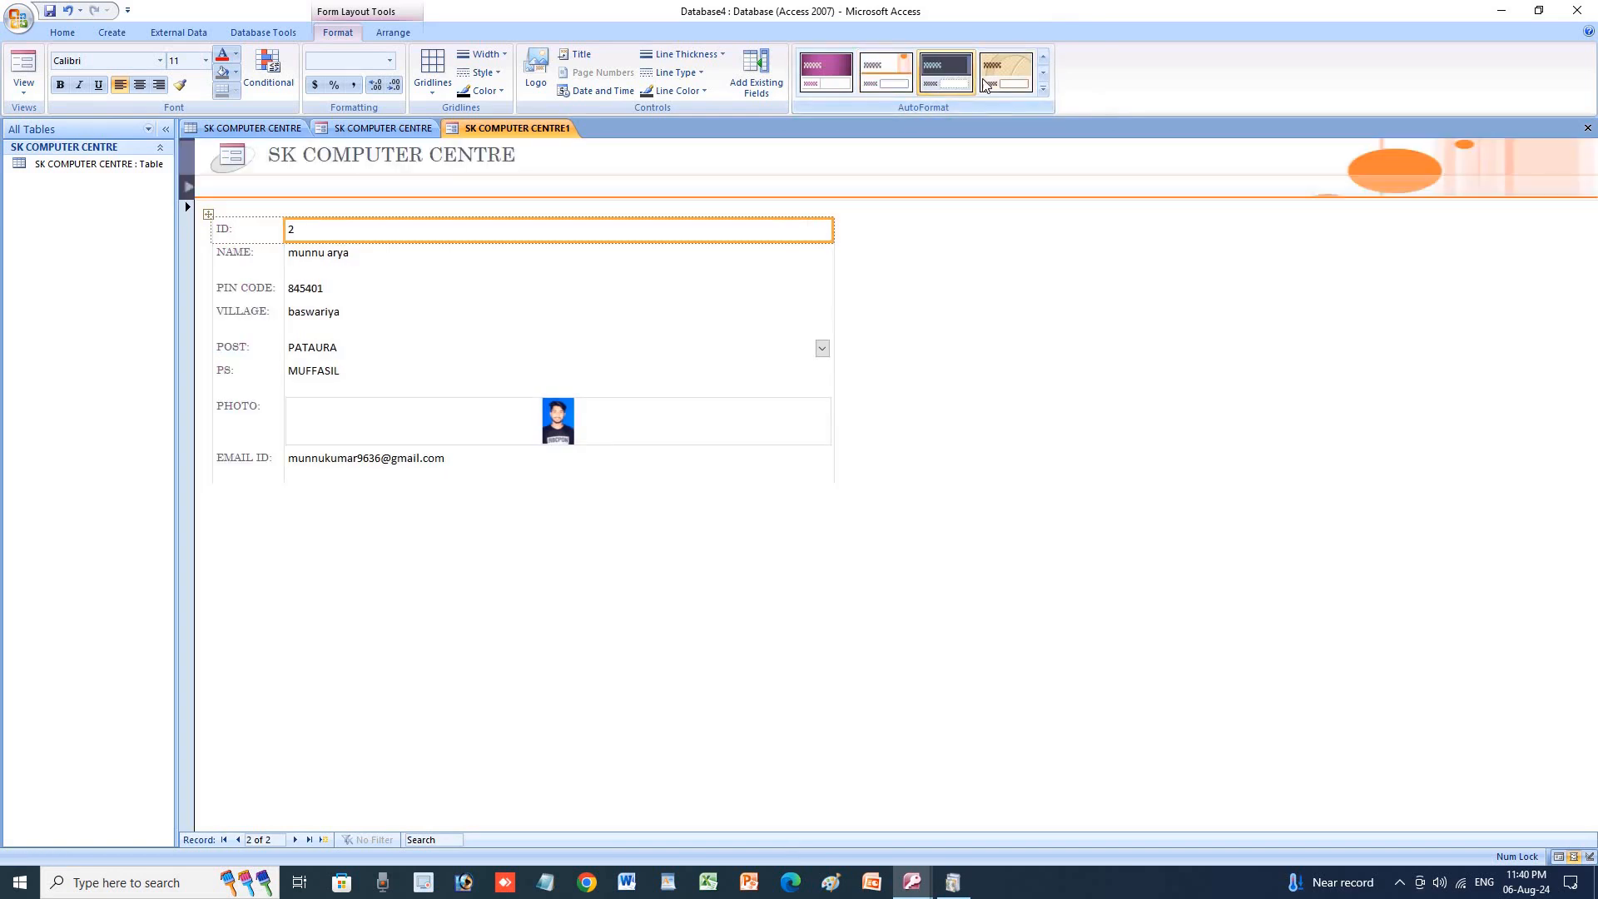
click(1006, 75)
Try the grey and beige-orange styles, then settle on the purple and pink style.
click(1044, 90)
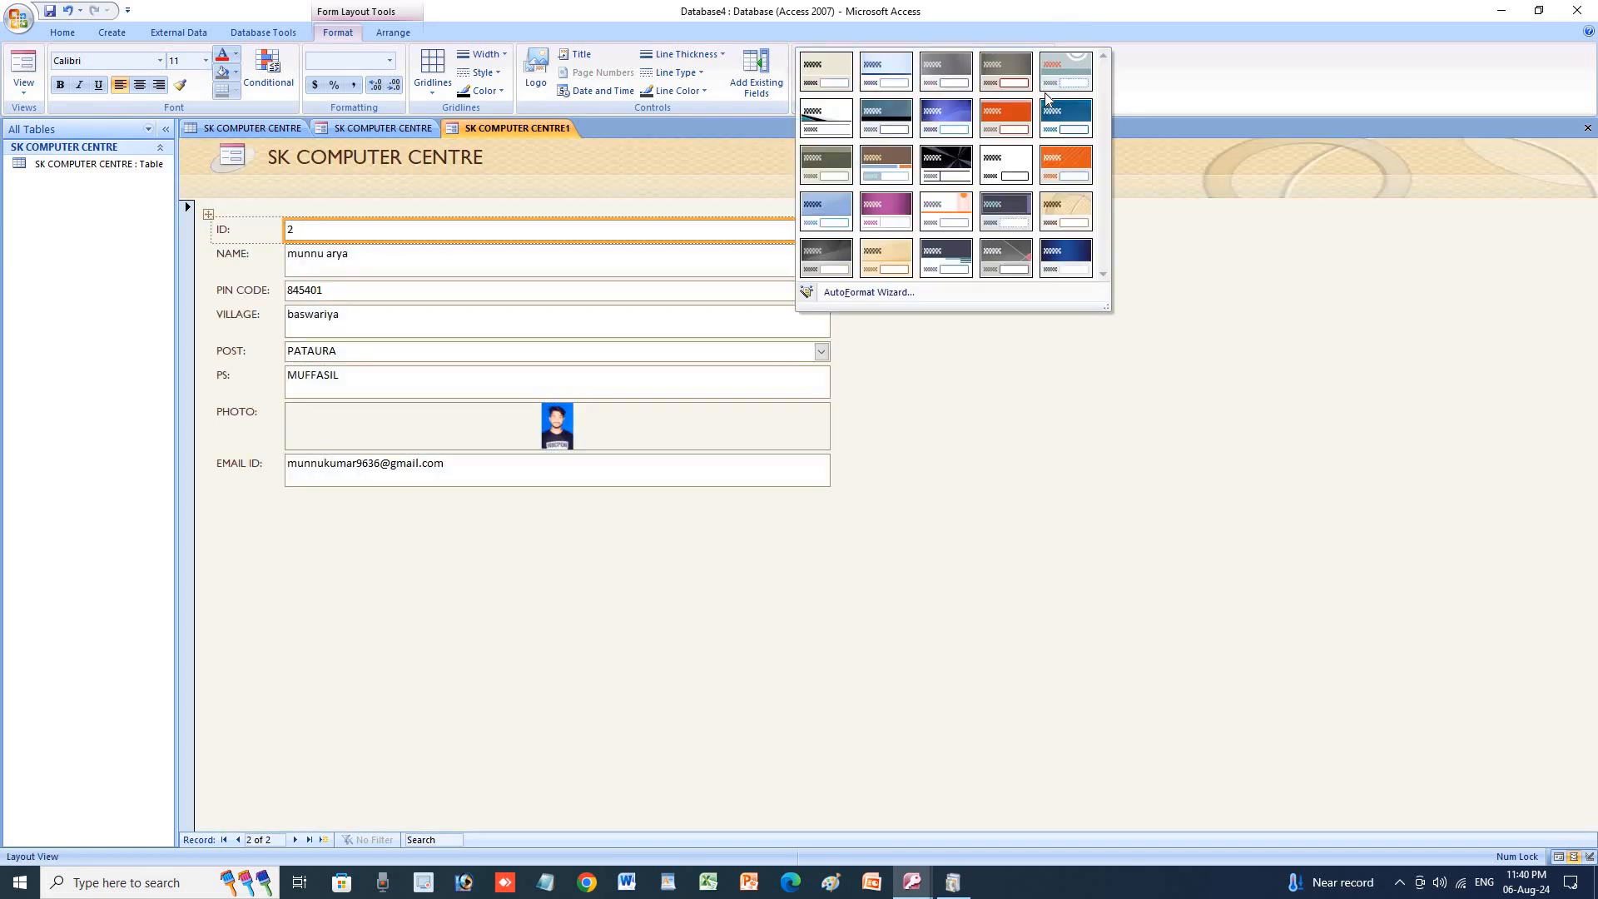
click(985, 259)
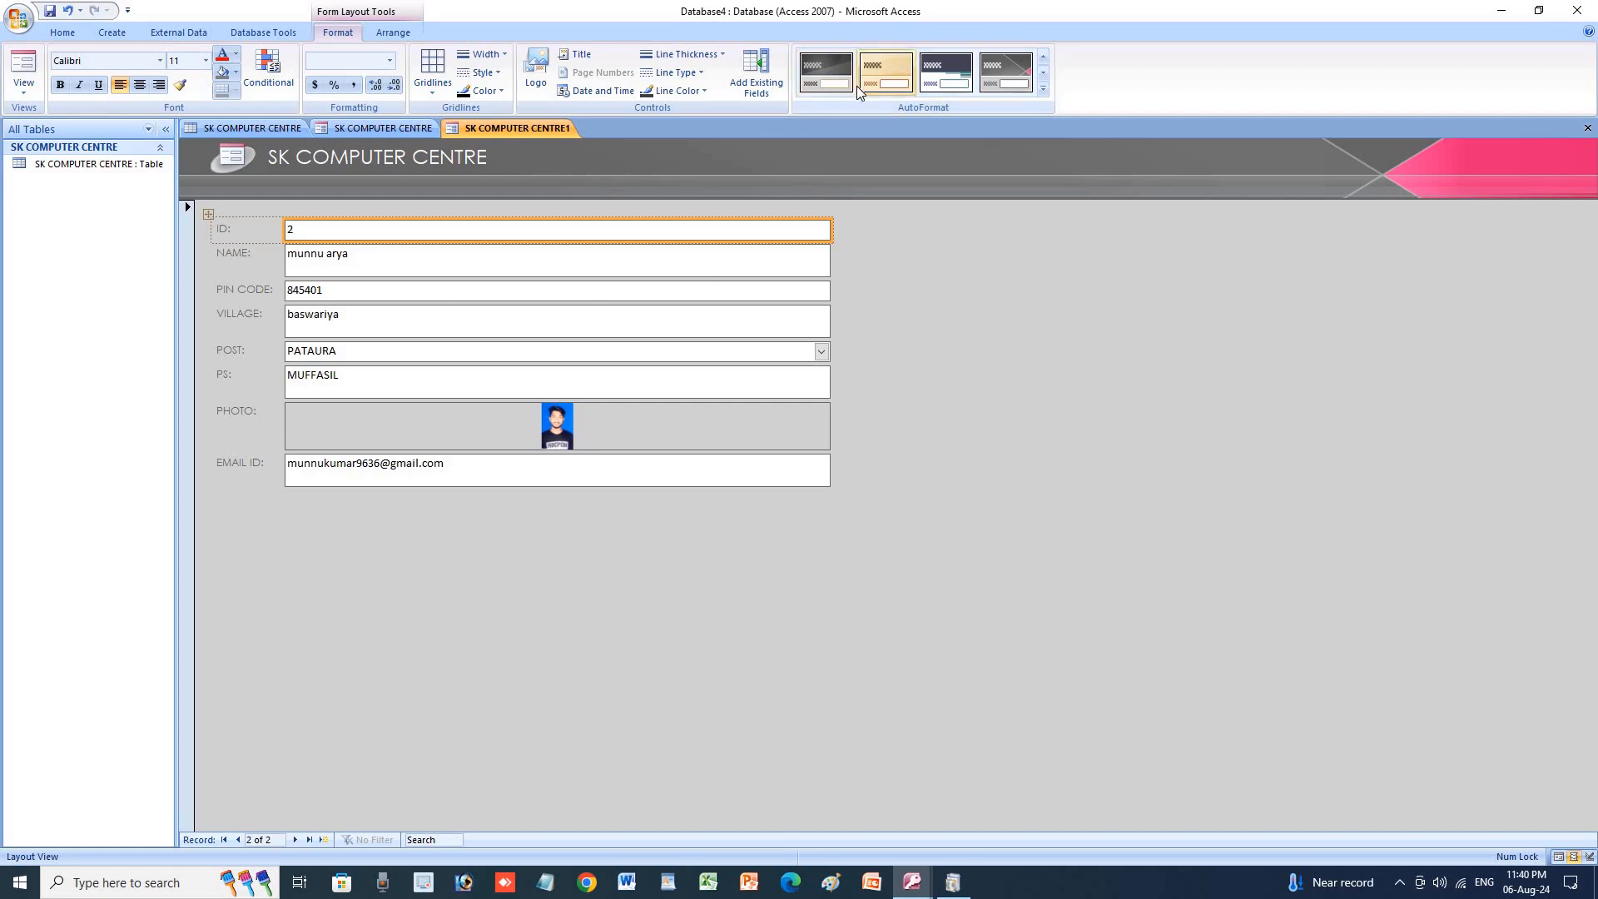
click(887, 75)
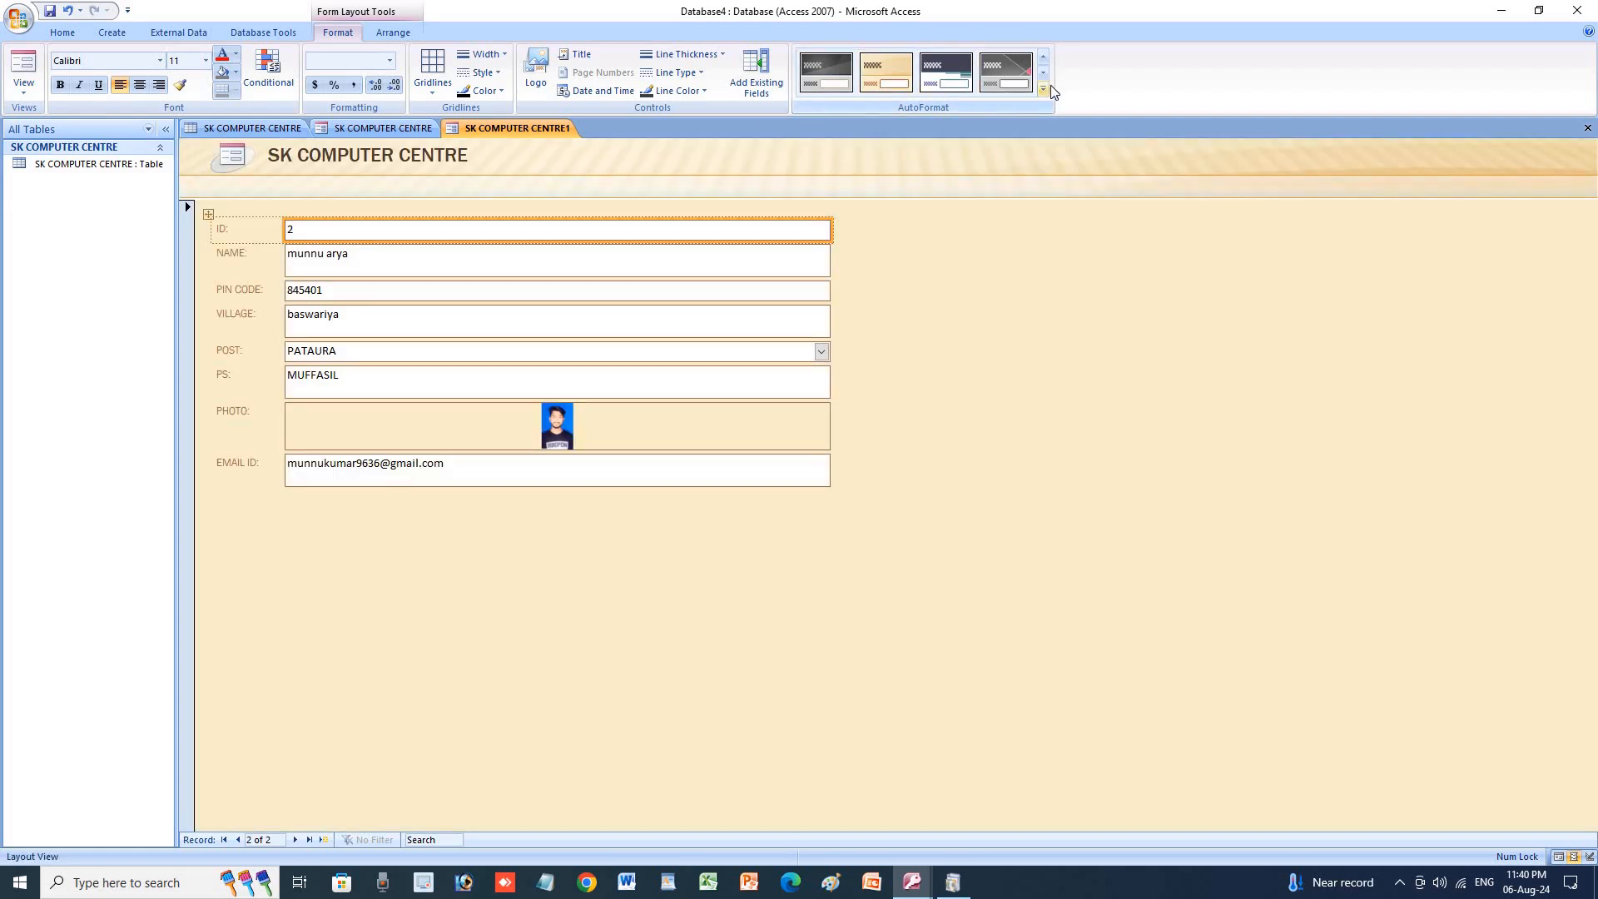
click(1045, 90)
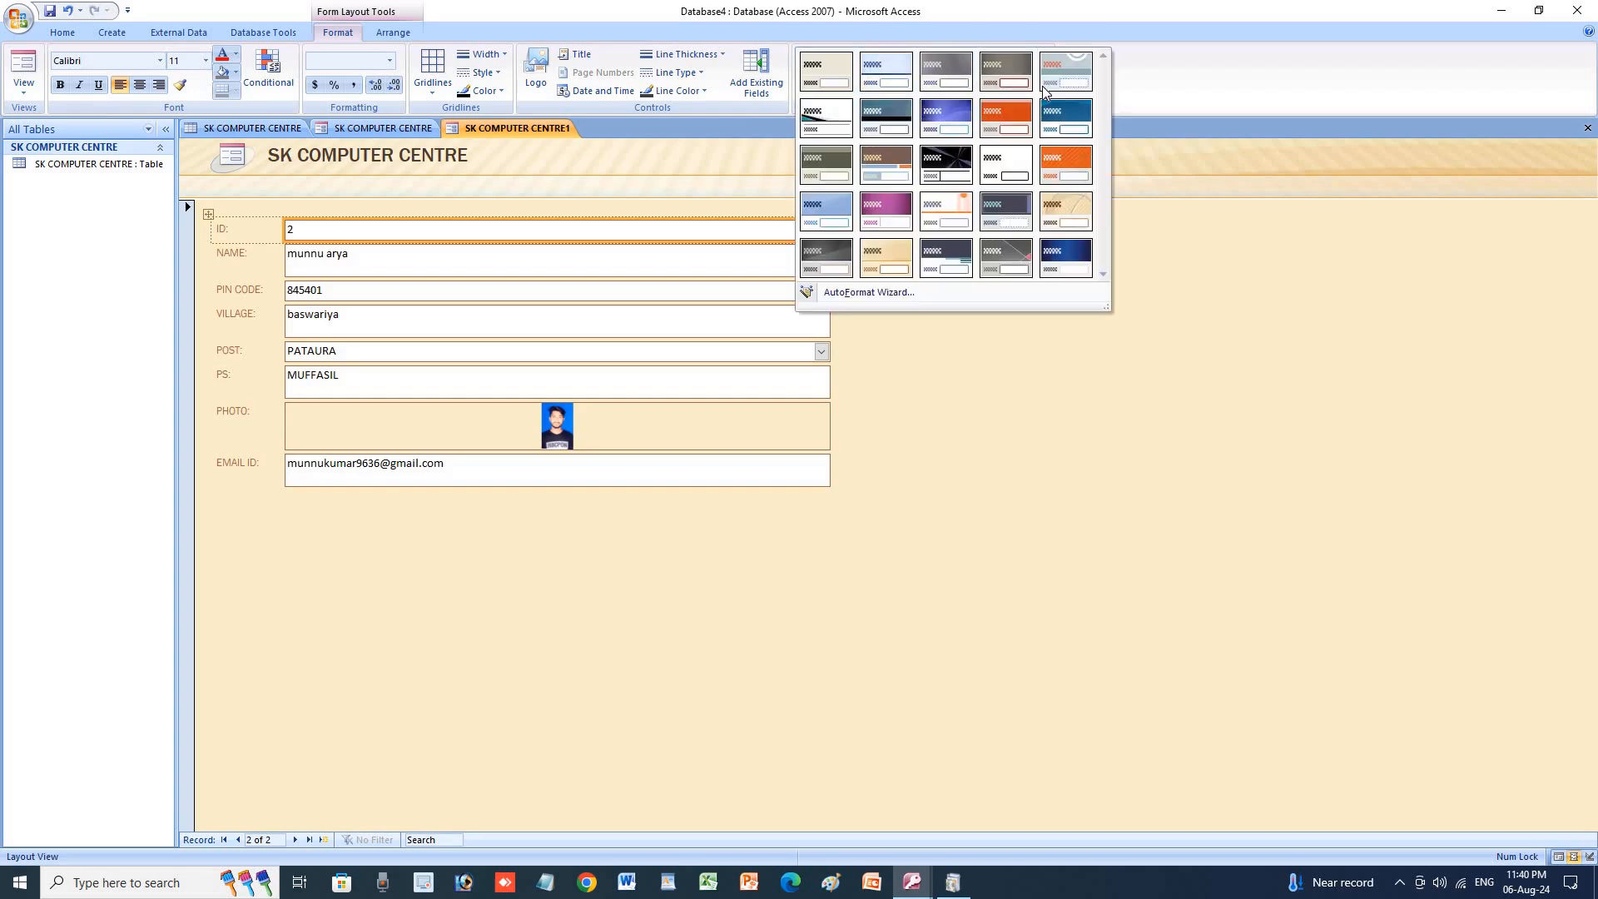
click(871, 211)
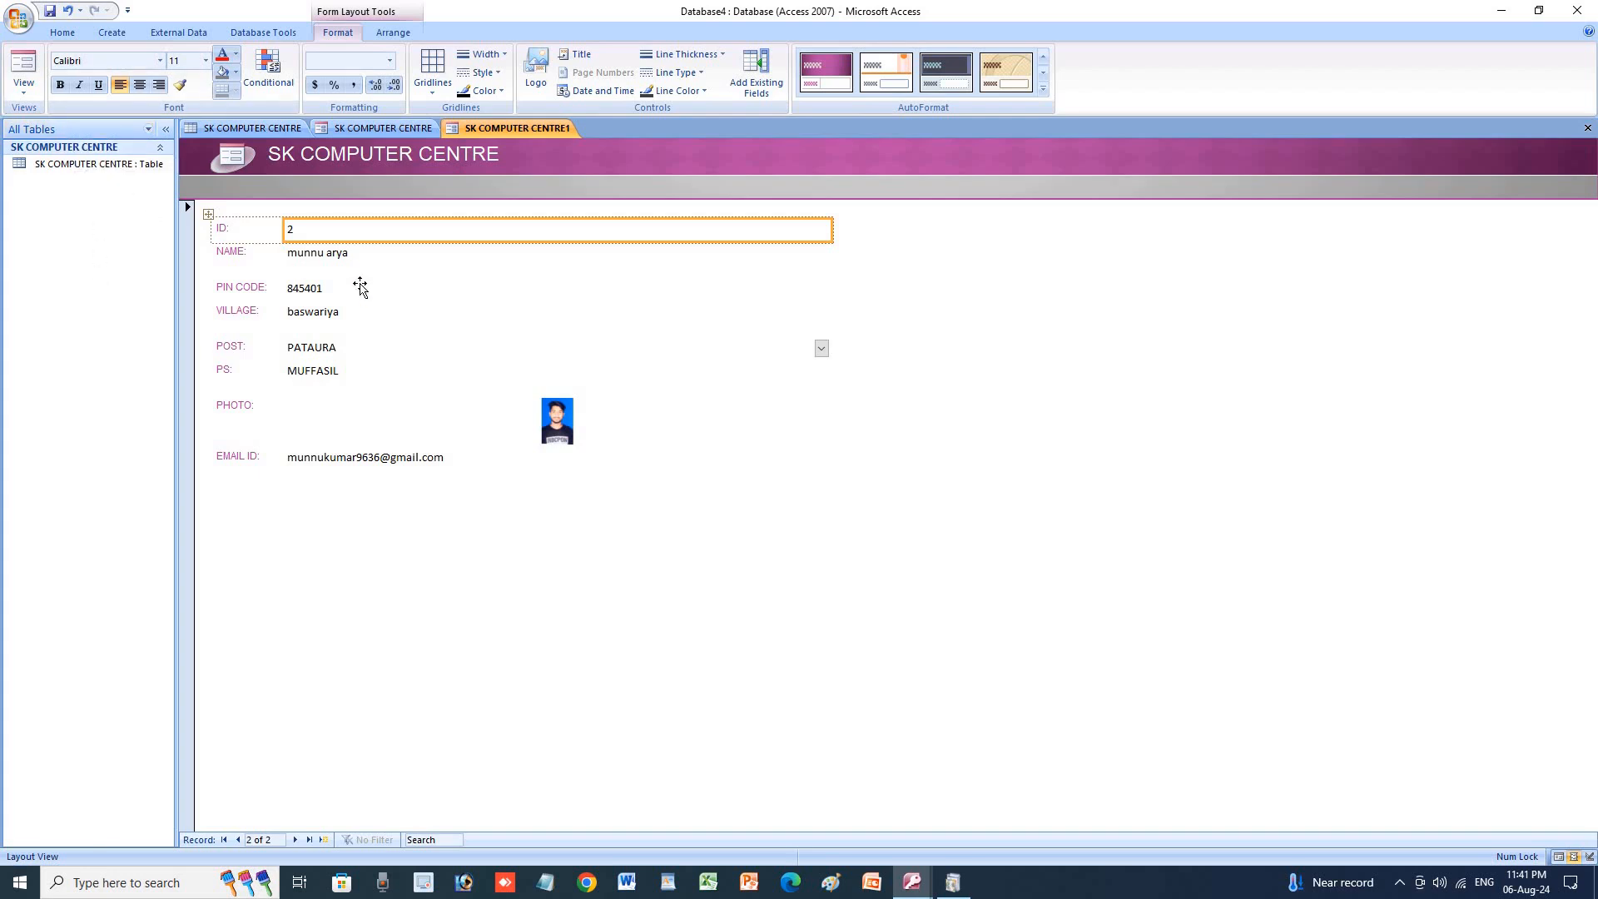
click(208, 126)
Make the datasheet text bold and copy record 2's name without pasting it.
click(315, 180)
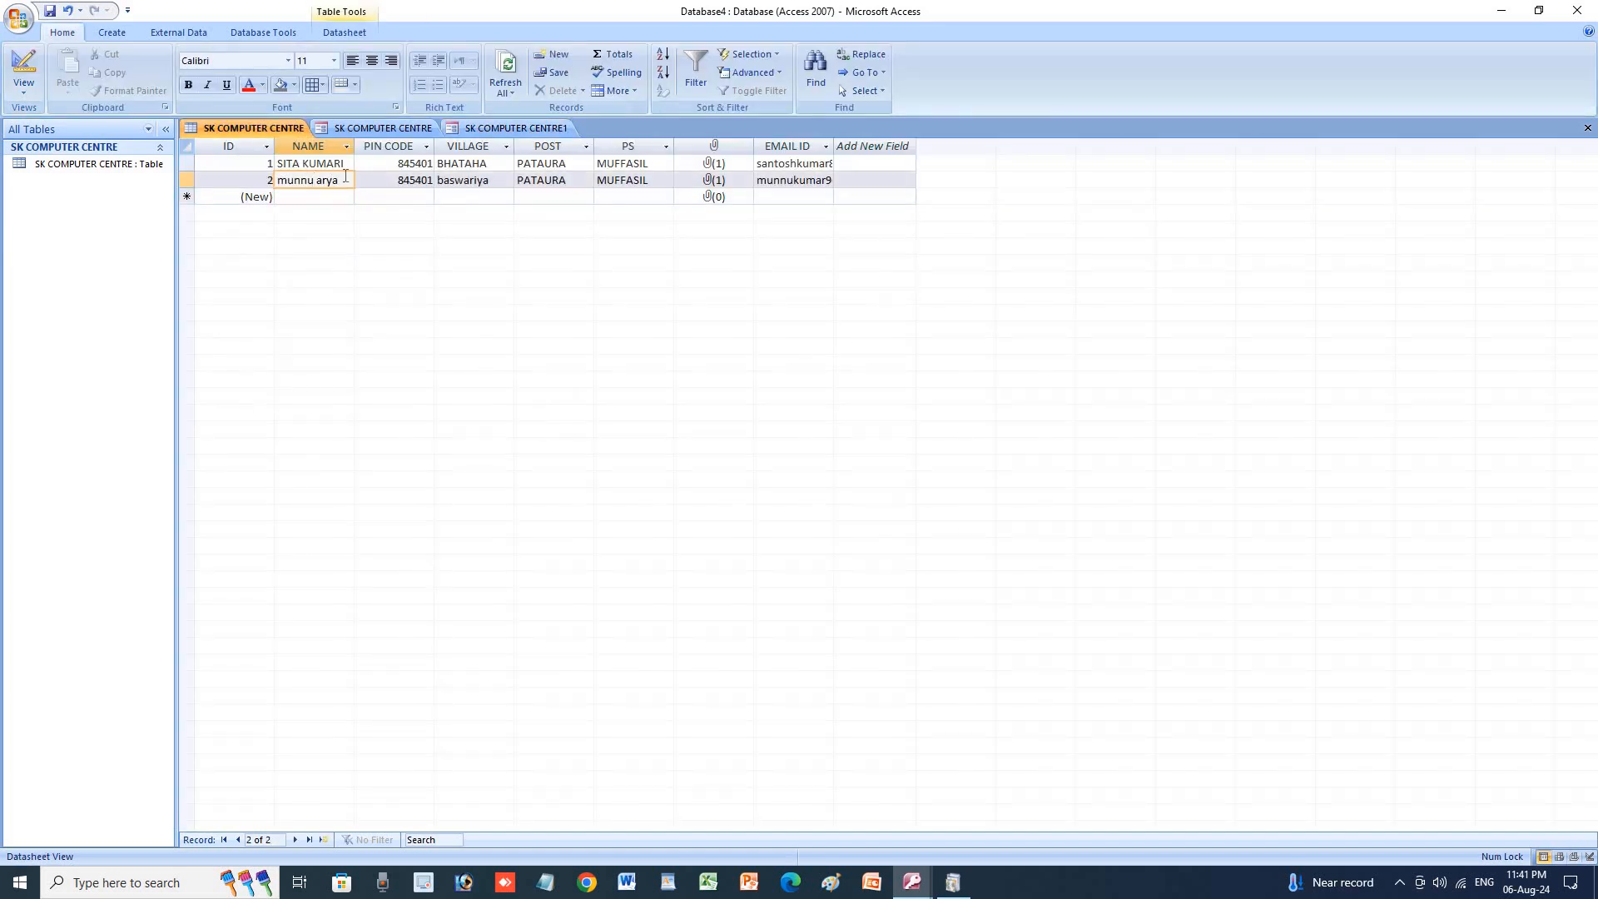
drag(339, 180, 277, 181)
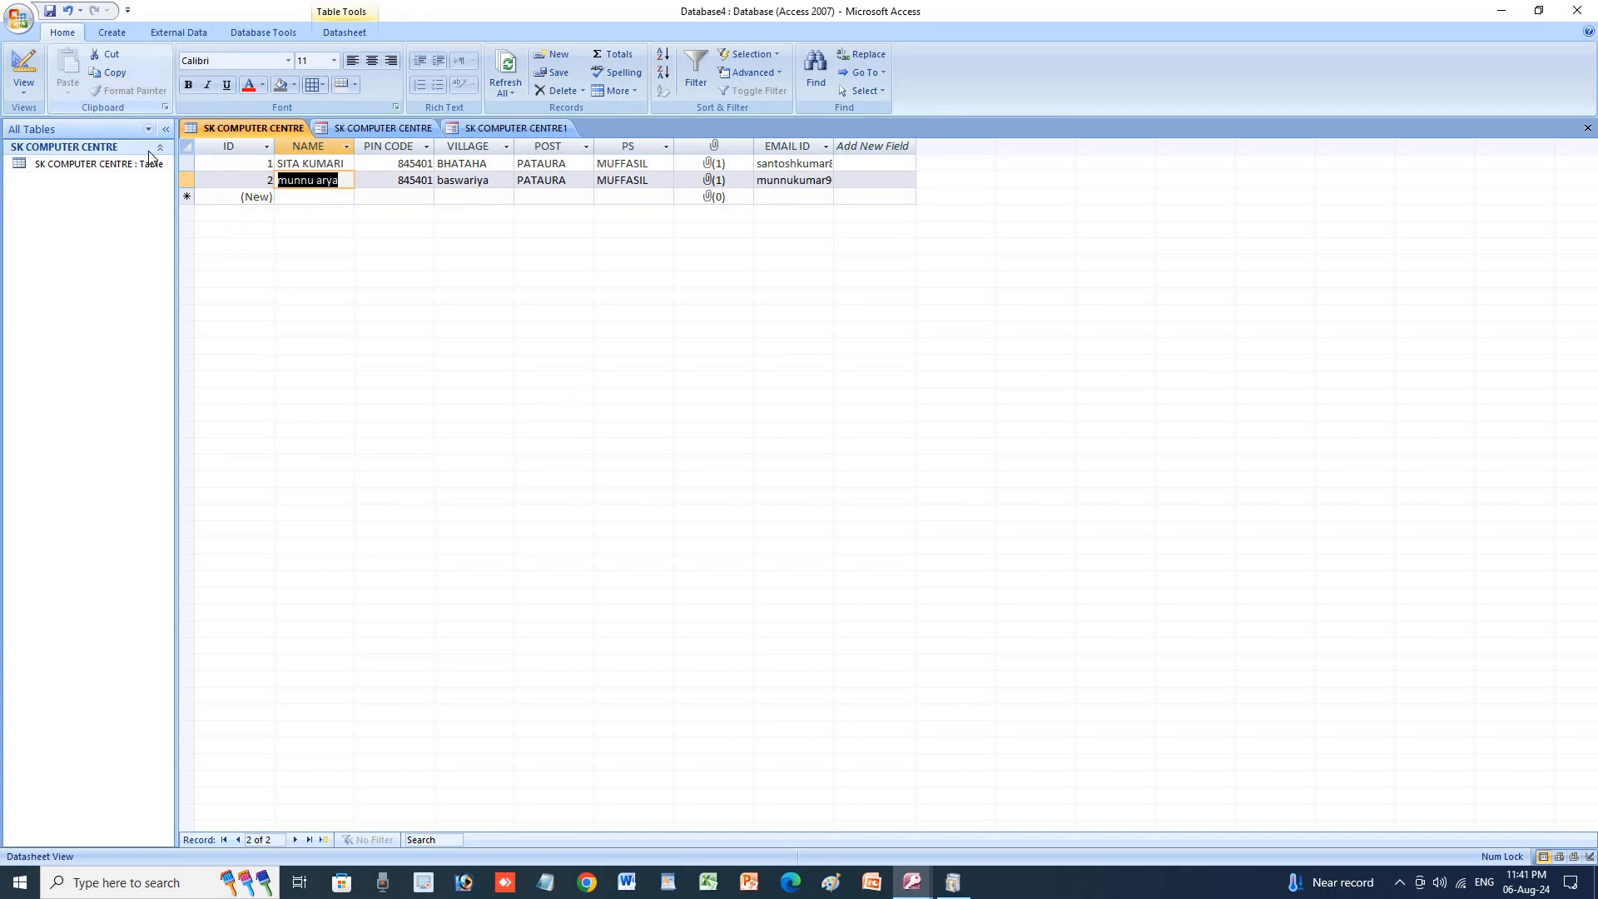
click(189, 85)
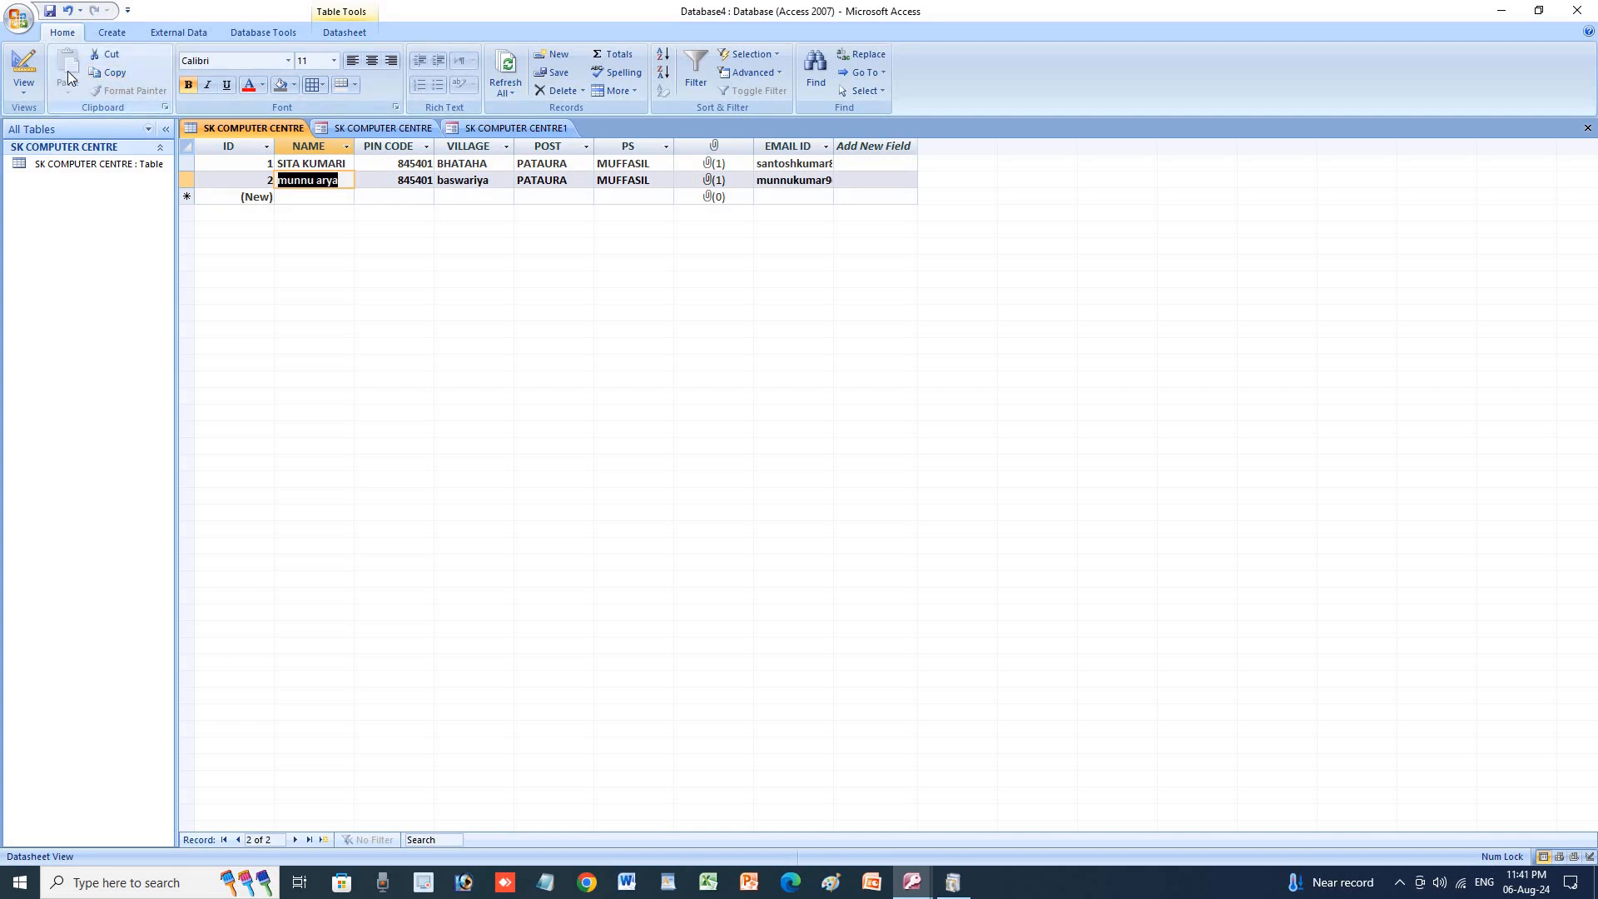
click(100, 75)
click(303, 197)
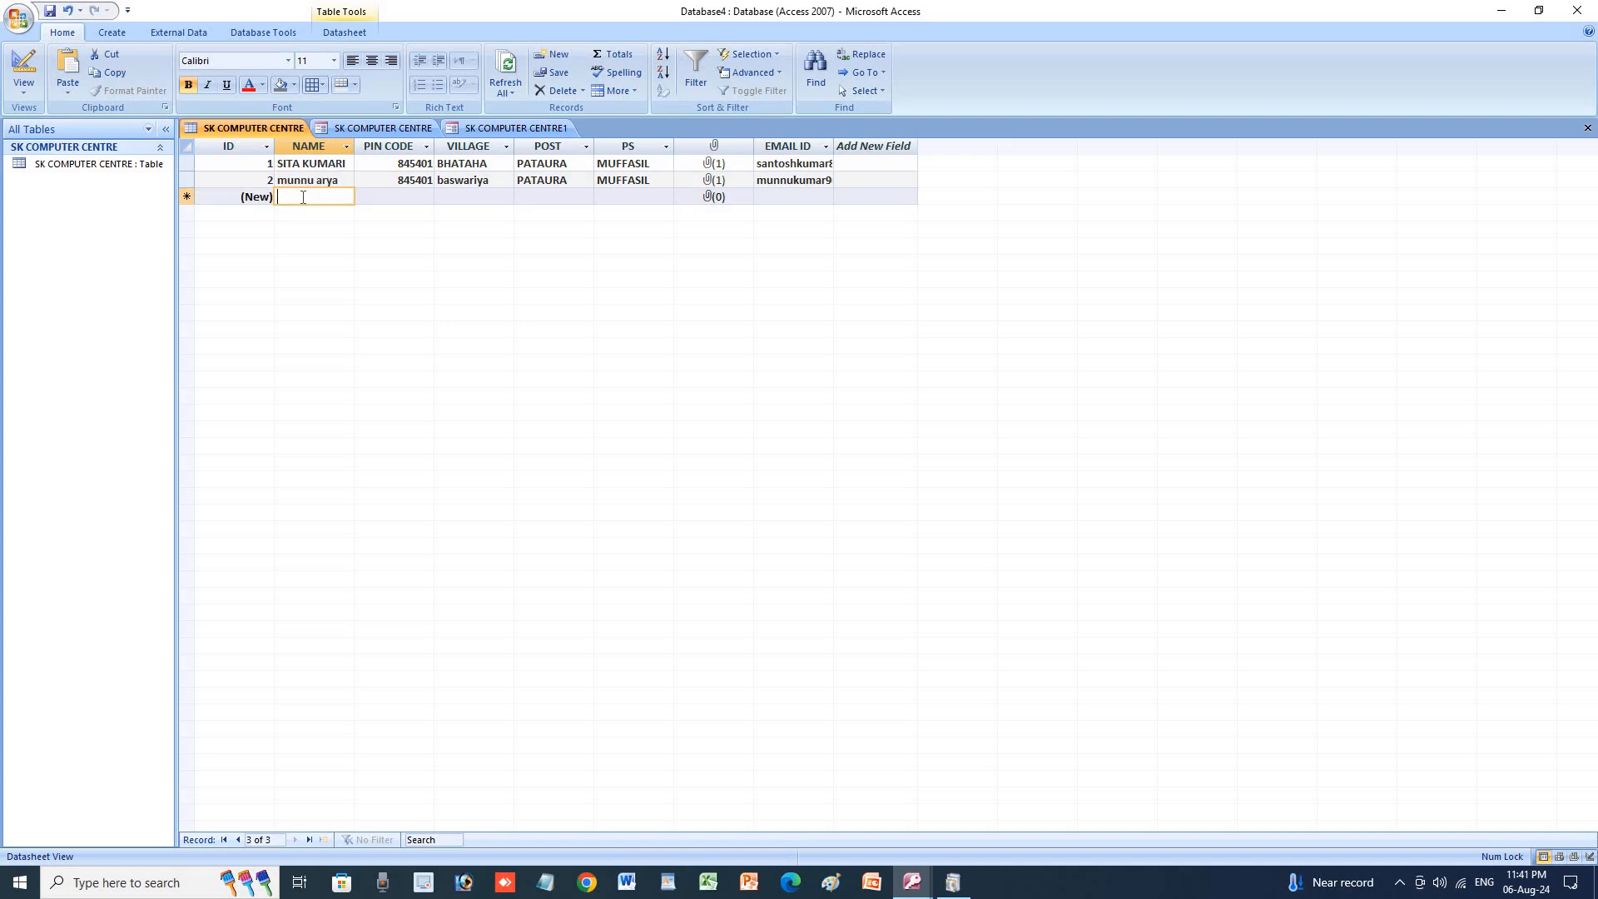
click(72, 86)
click(78, 91)
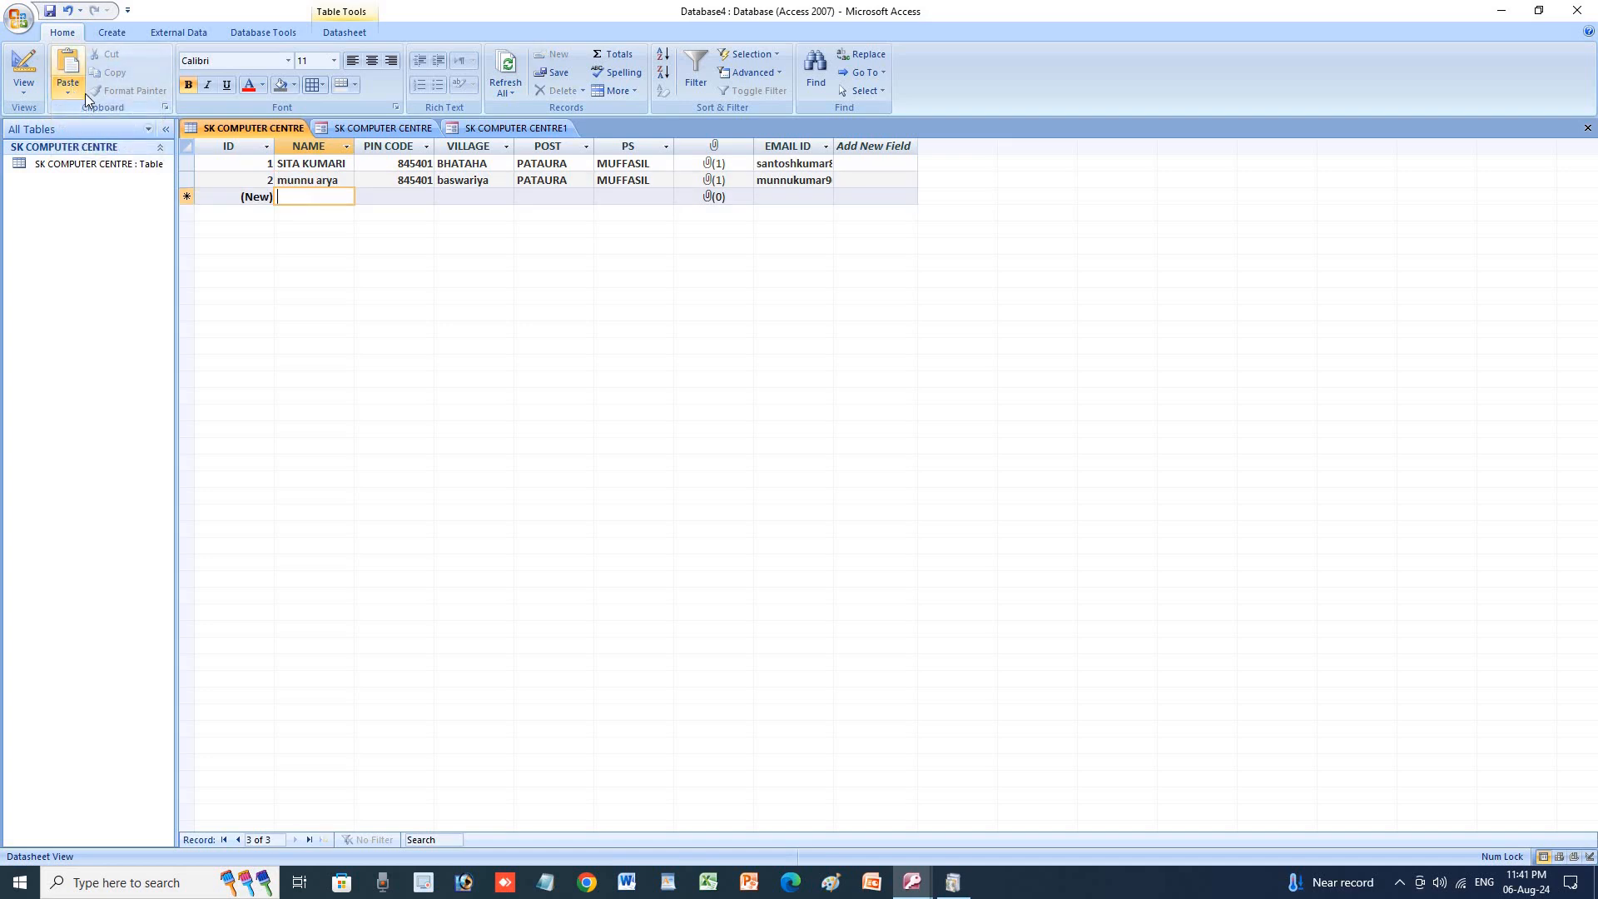
click(306, 179)
drag(307, 180, 278, 180)
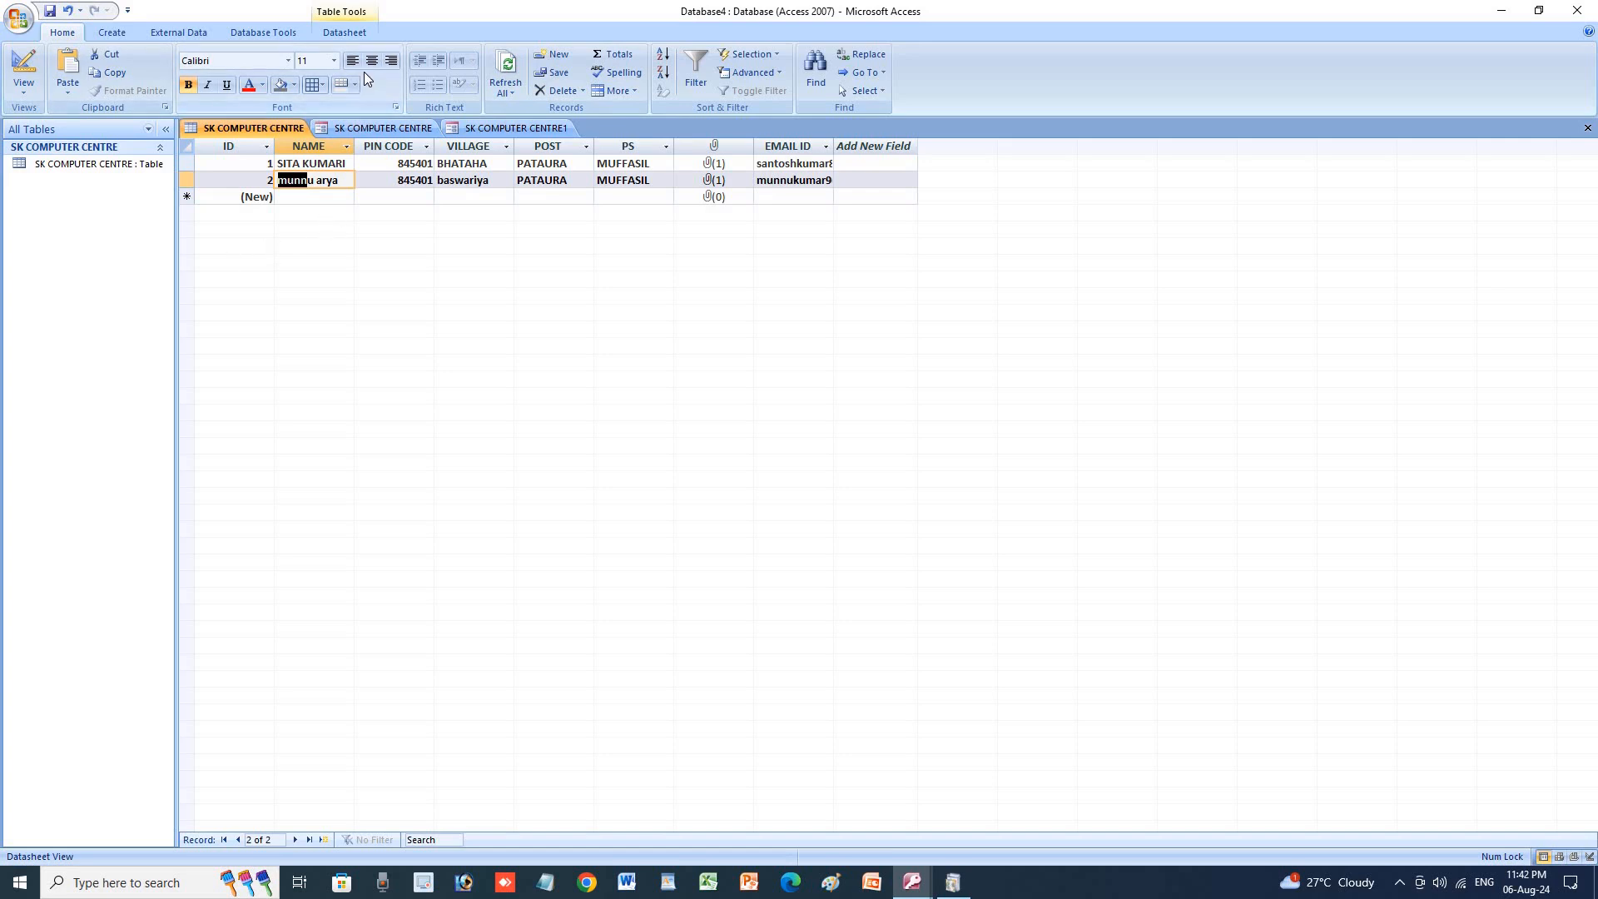
Switch datasheet gridlines to None, then back to Both.
click(321, 83)
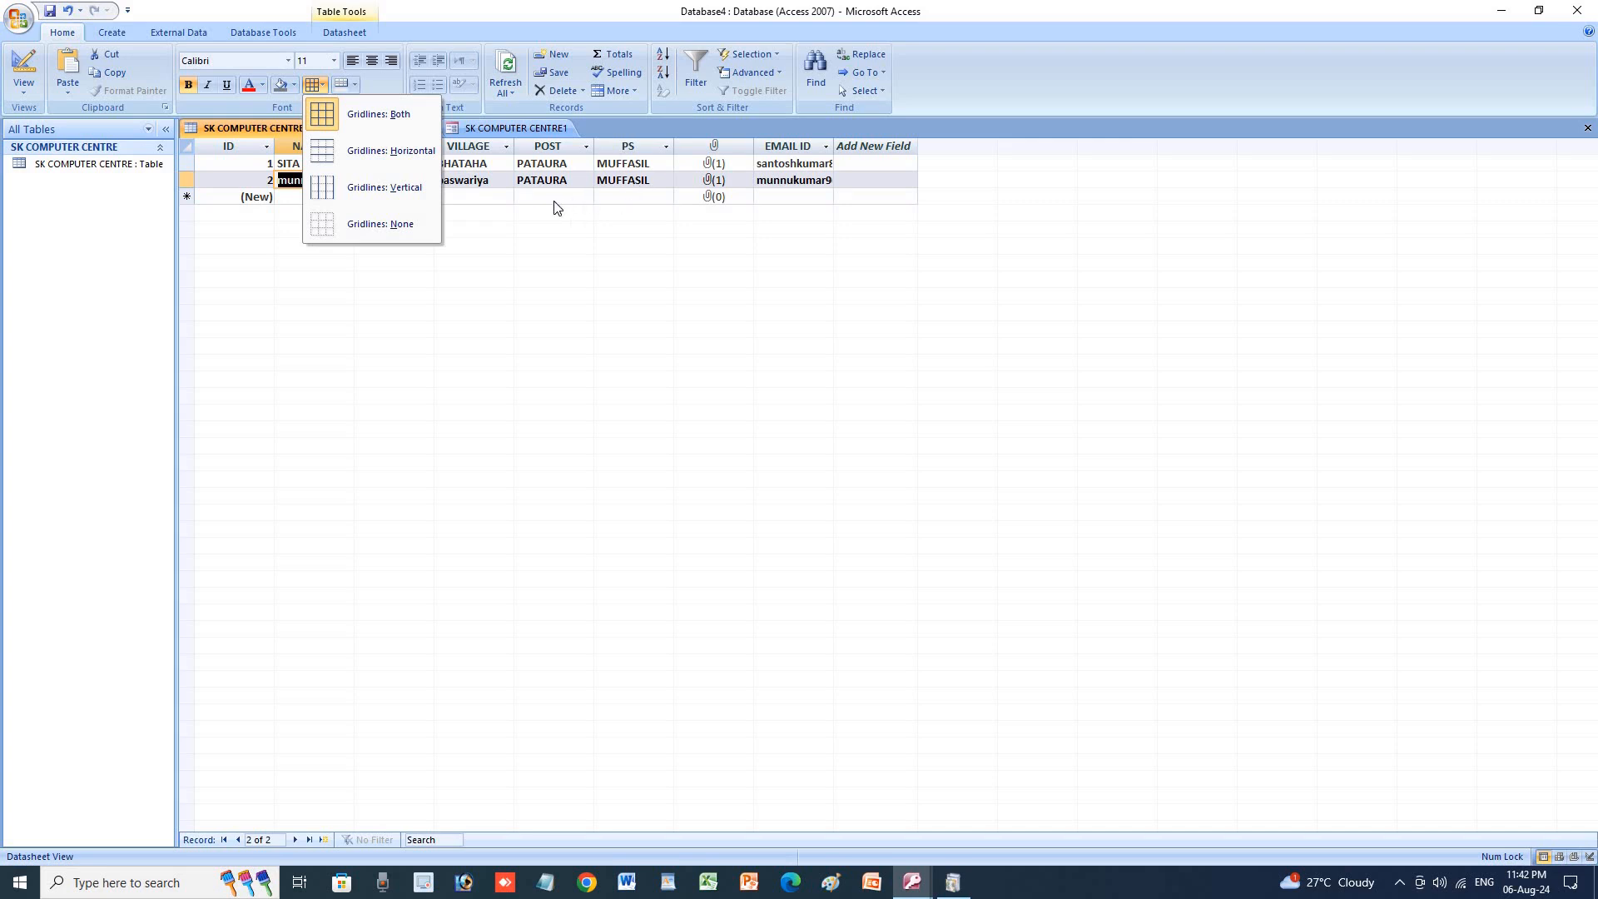
click(397, 232)
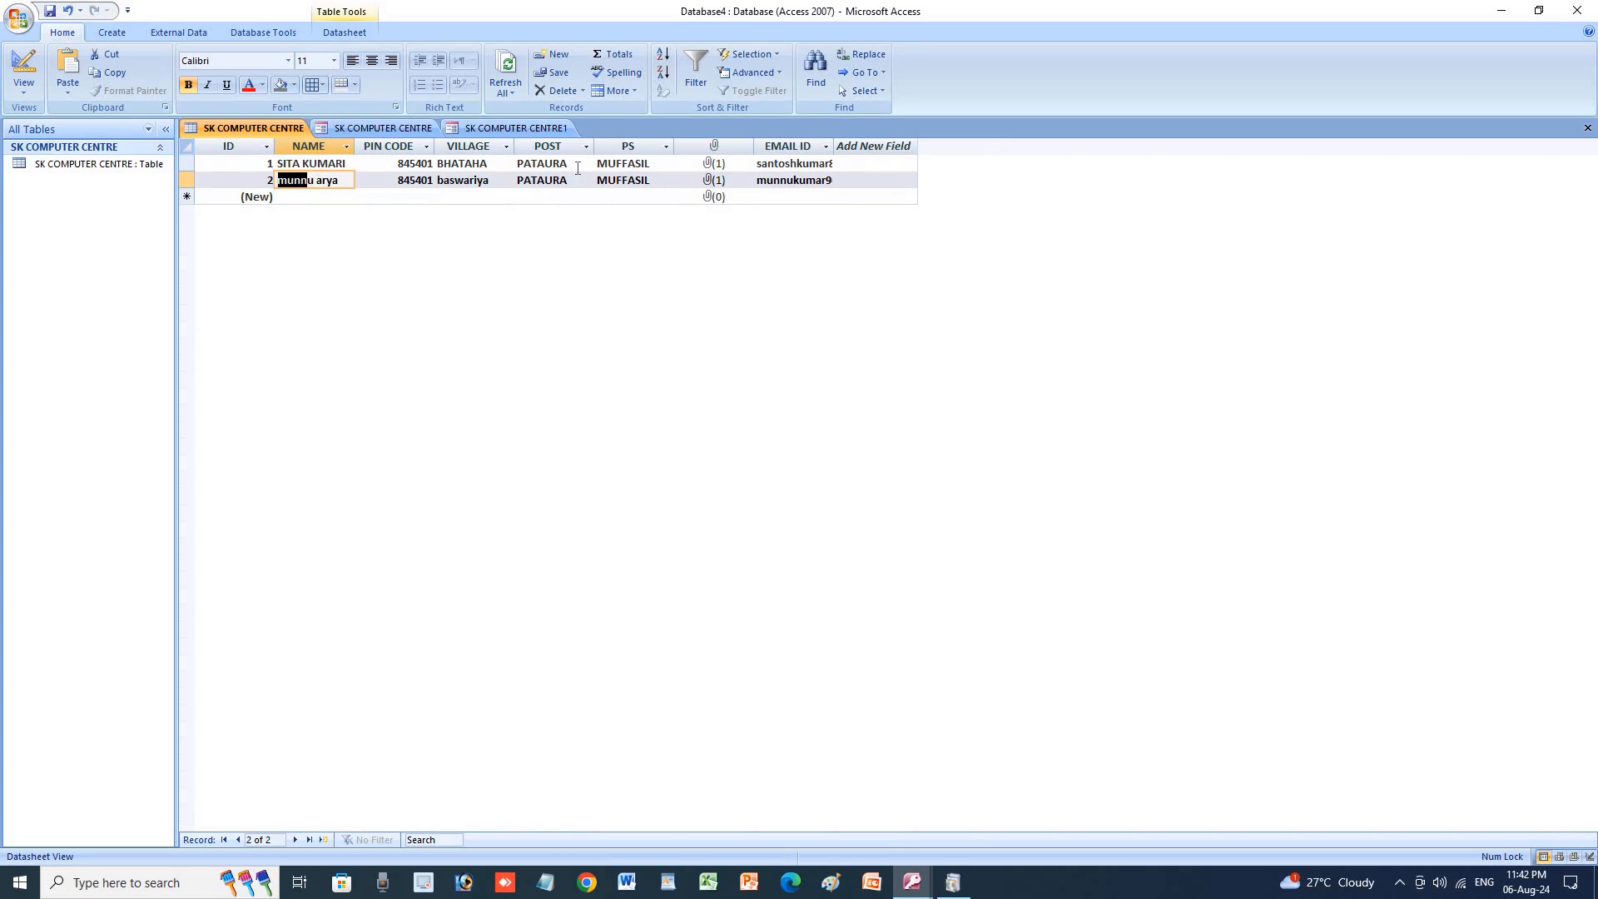
click(323, 85)
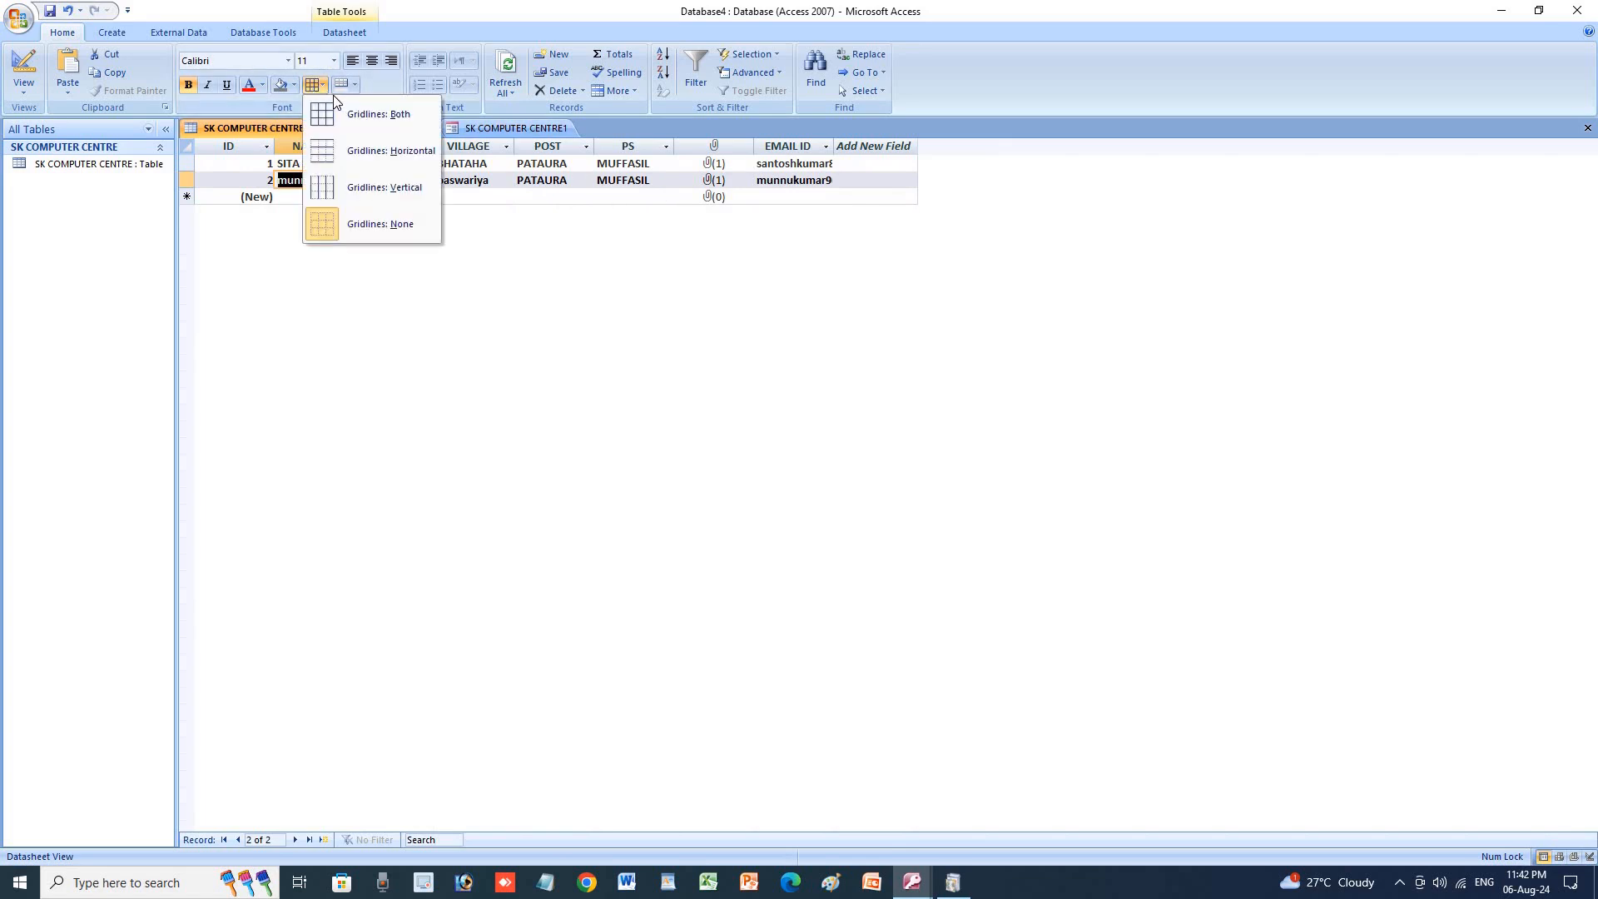
click(341, 106)
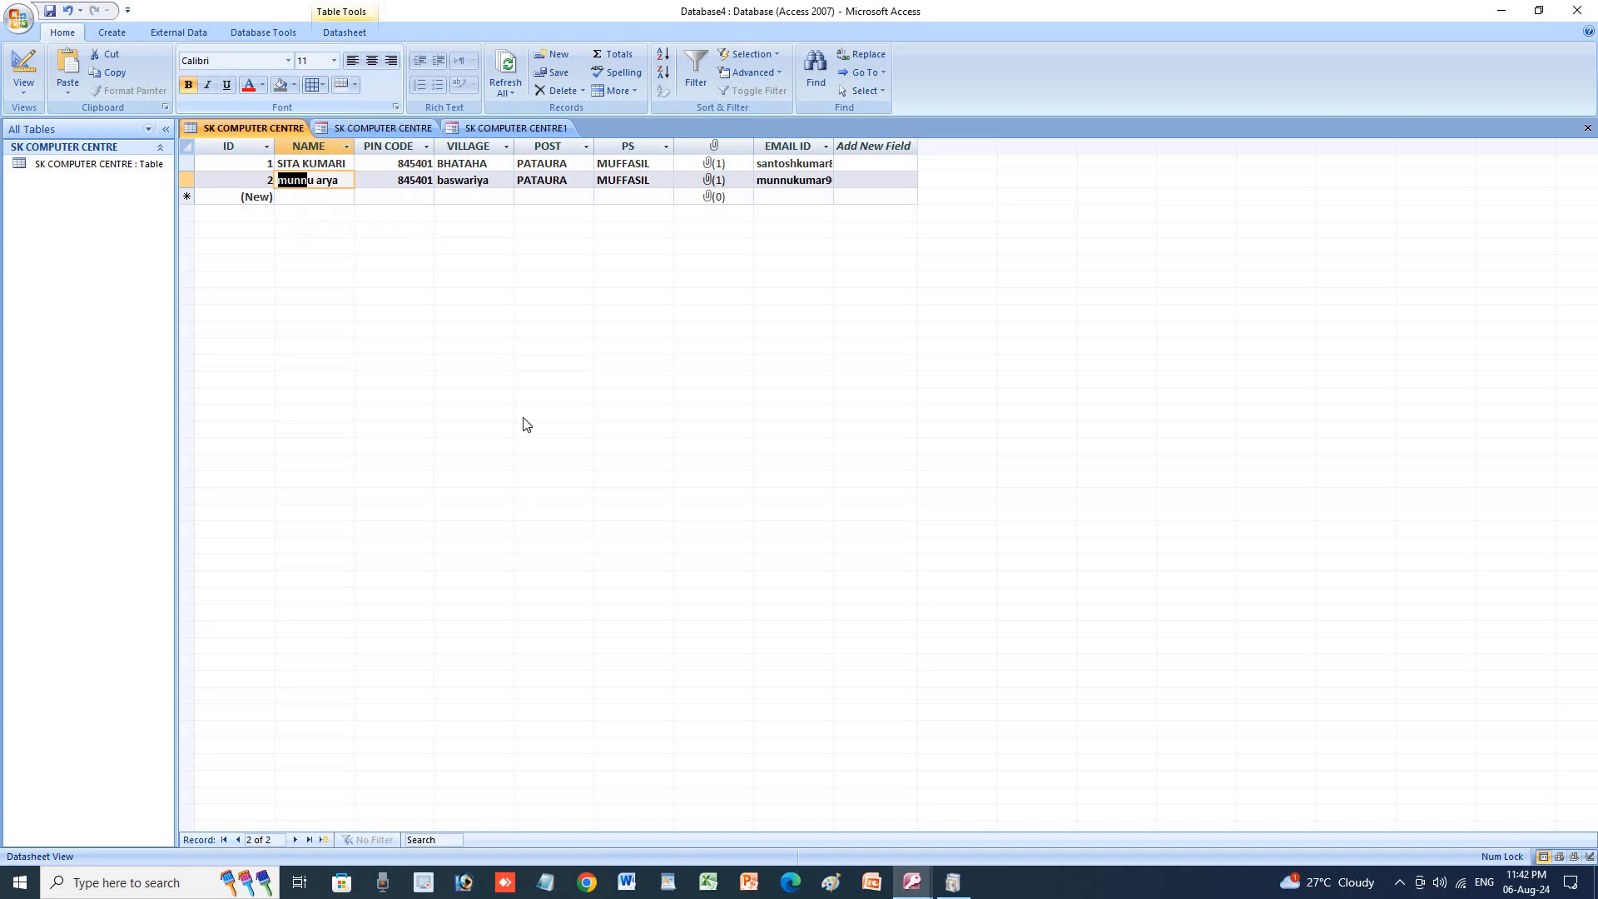
Shade every alternate datasheet row red.
click(357, 87)
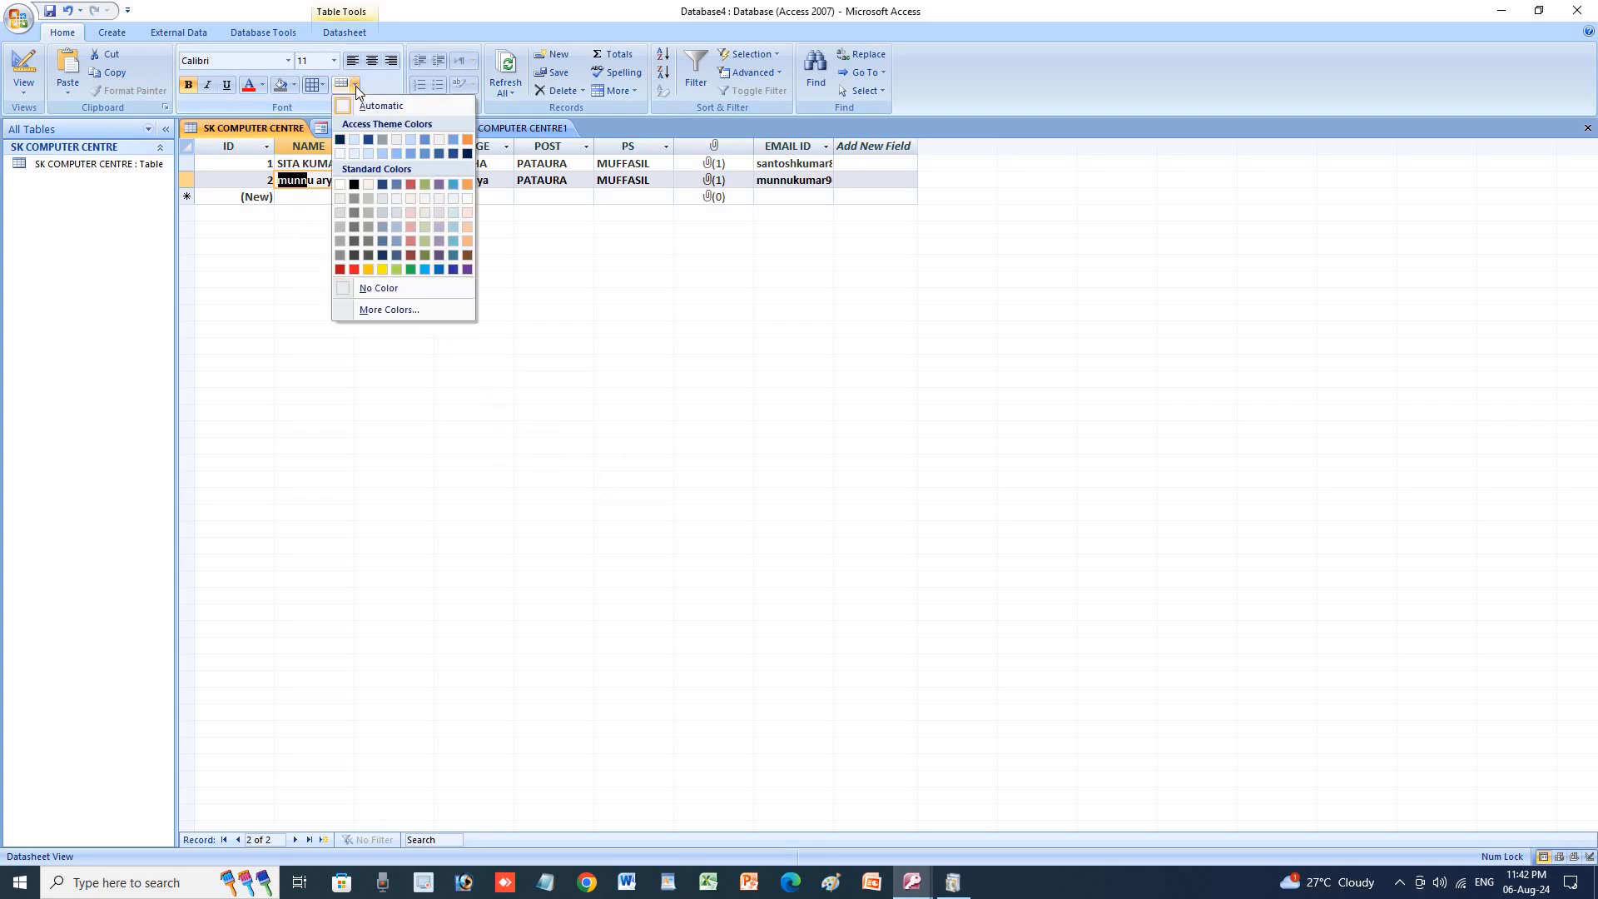
click(356, 270)
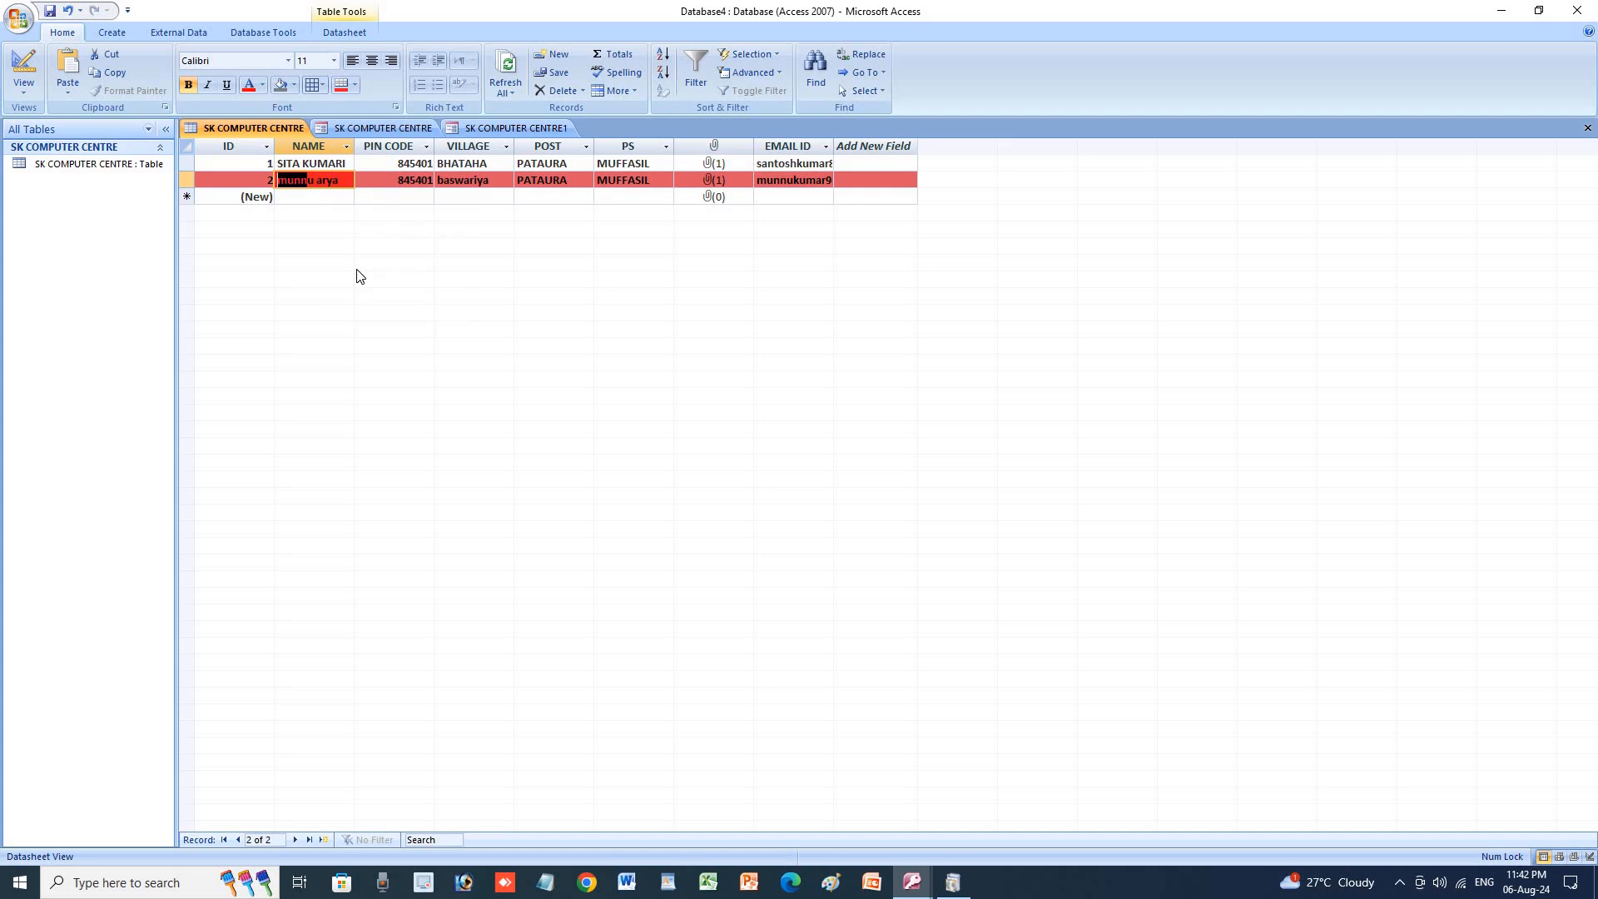
click(453, 197)
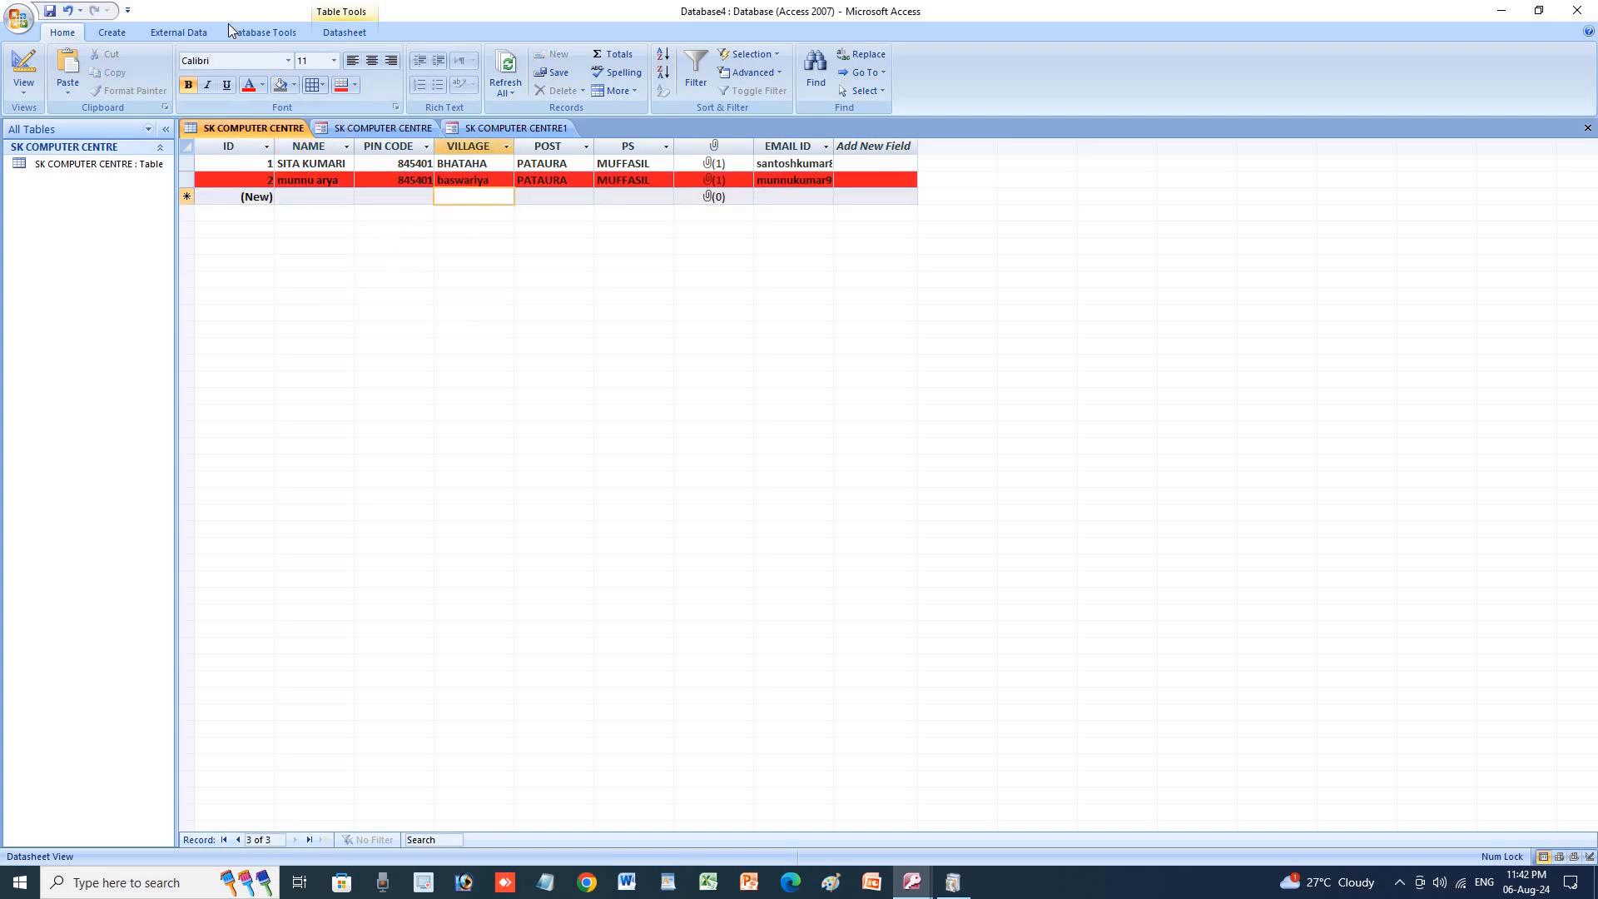
click(129, 32)
Create the SK COMPUTER CENTRE2 quick form and step to the next record and back.
click(210, 73)
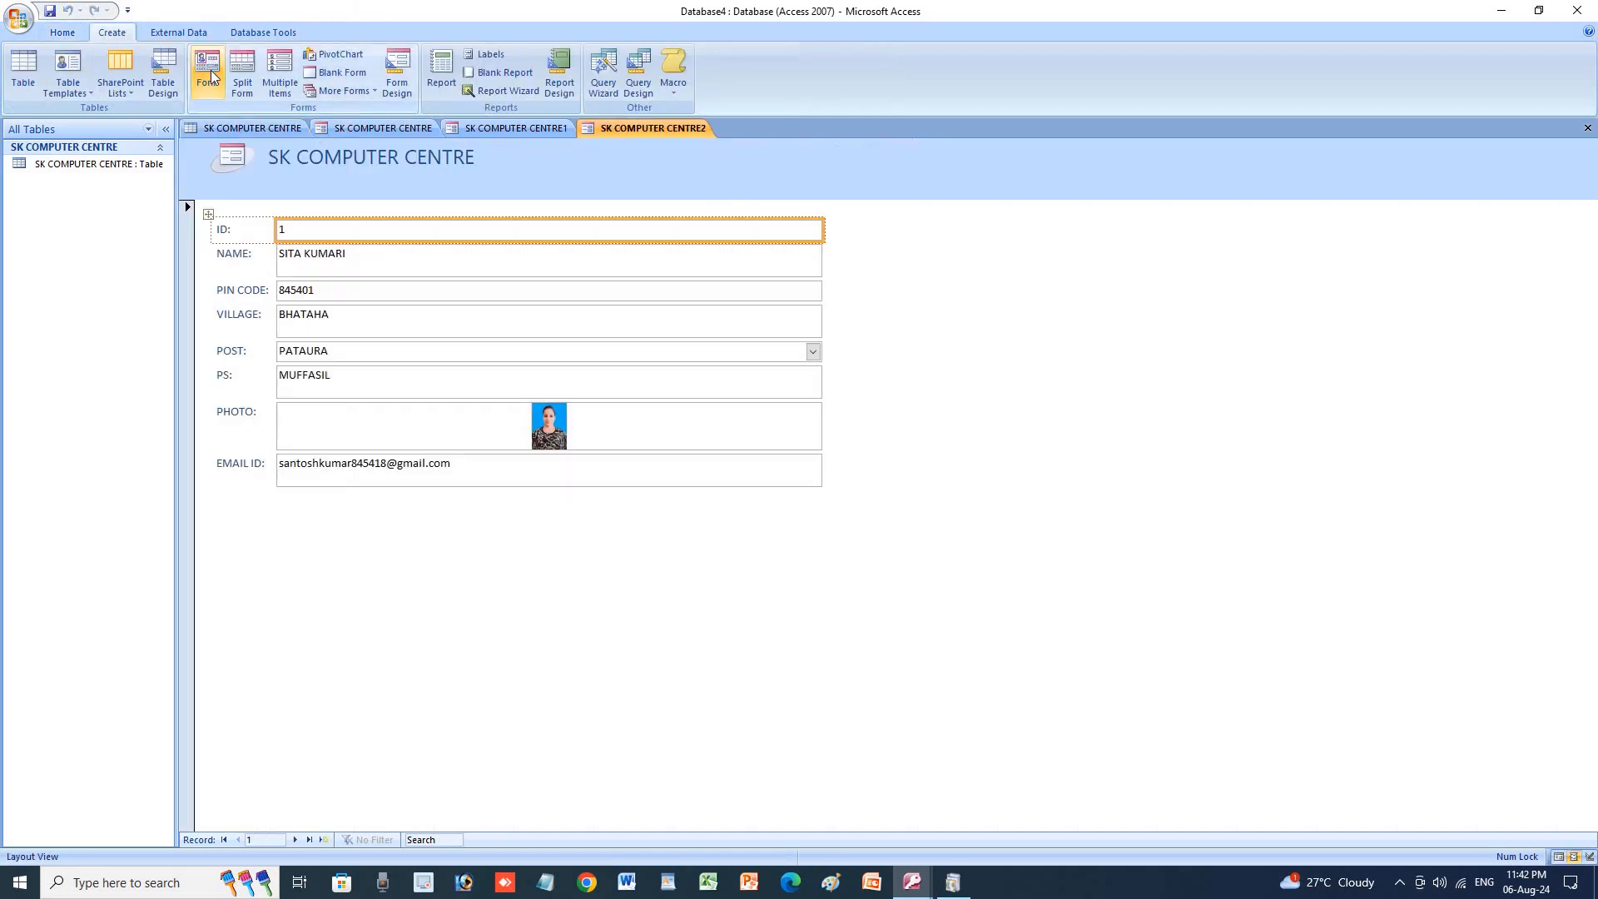
click(298, 840)
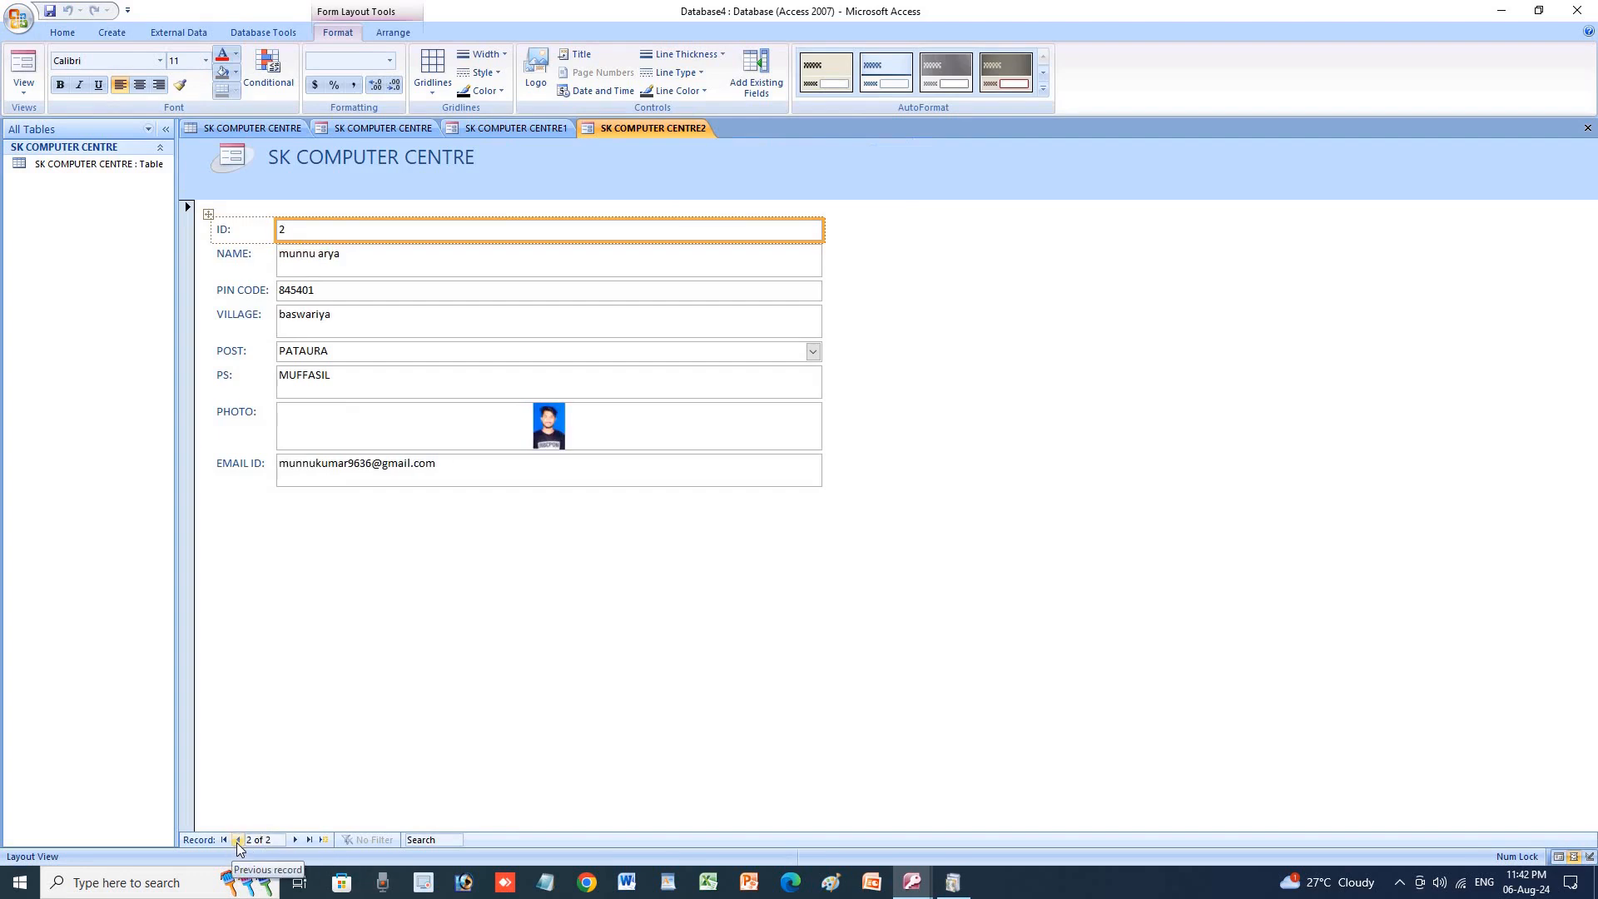
click(238, 840)
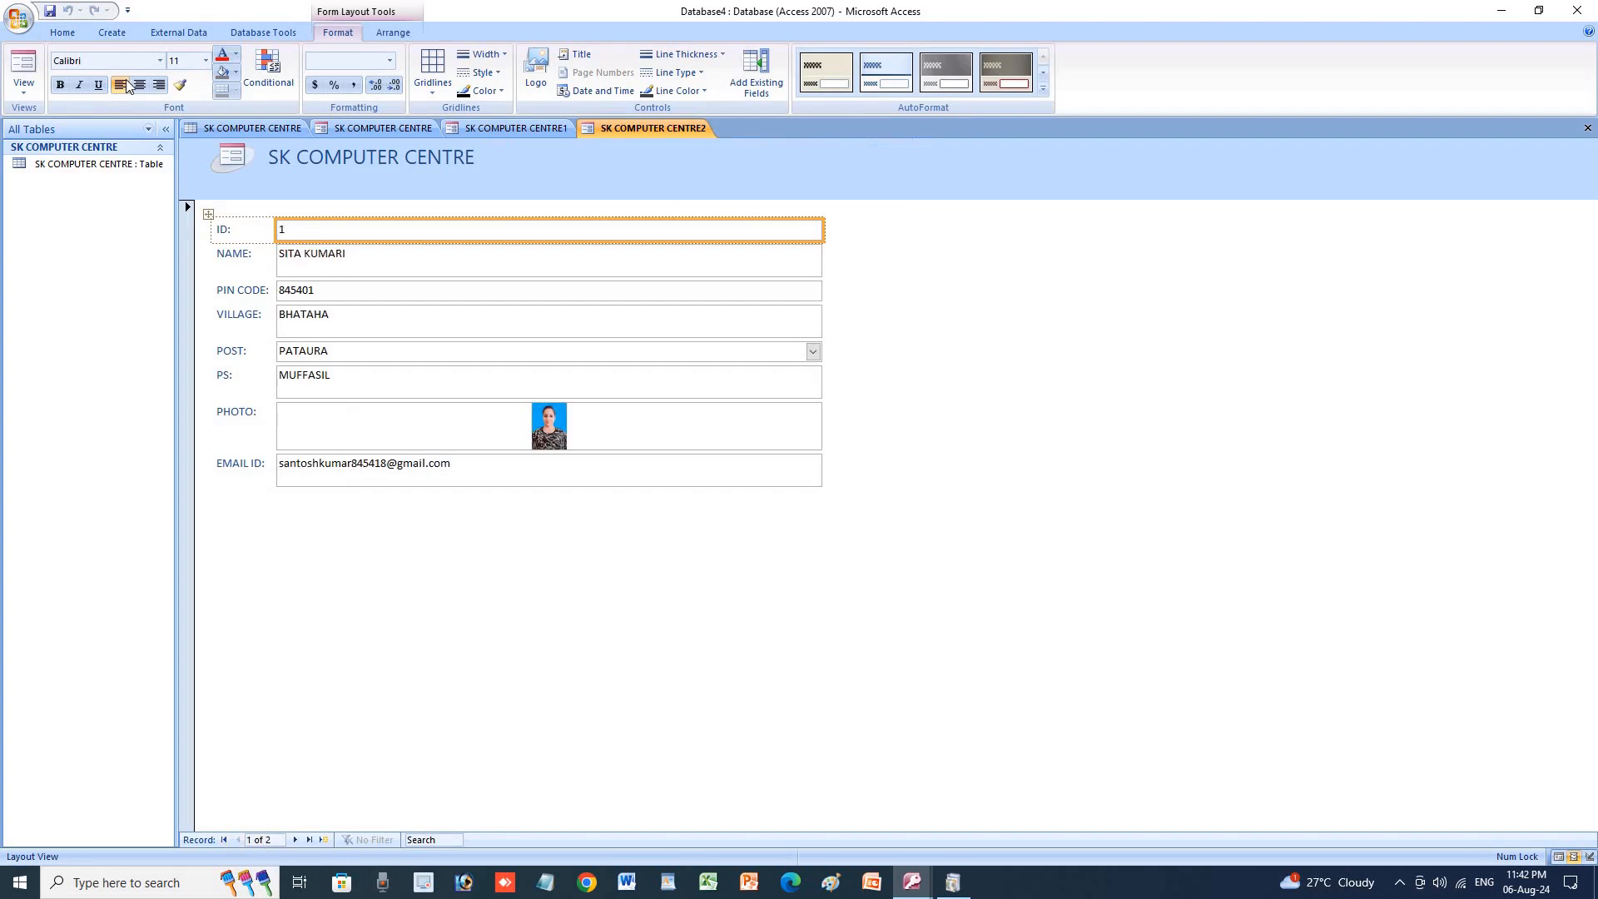
click(66, 31)
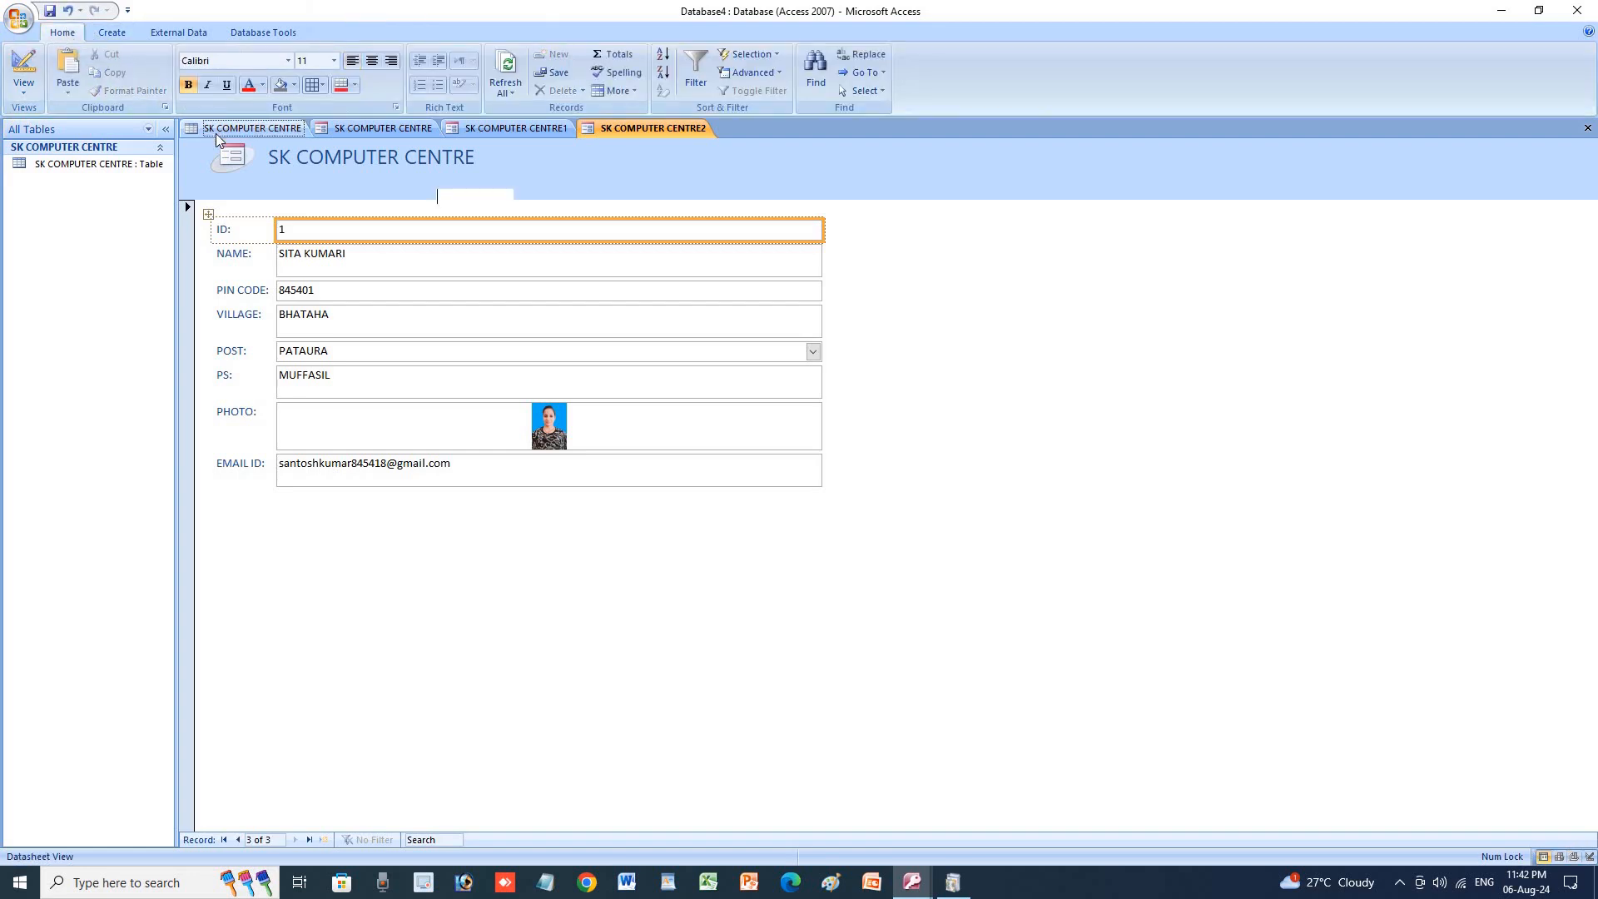
Return to the table datasheet, select part of record 1's PIN CODE, and launch Word.
click(217, 131)
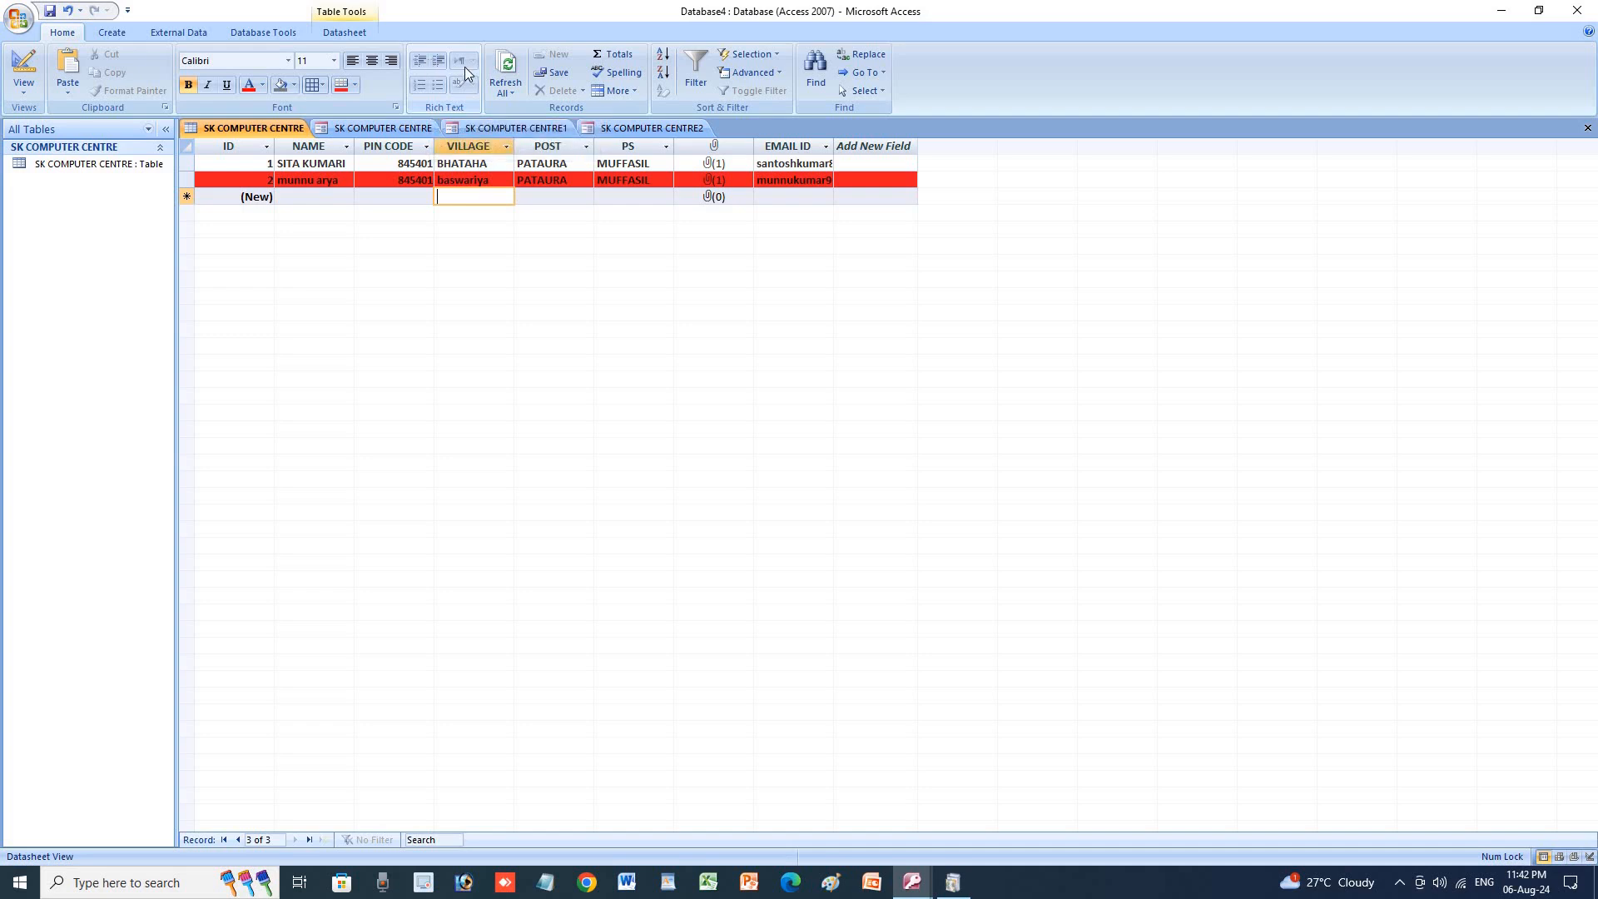
click(408, 164)
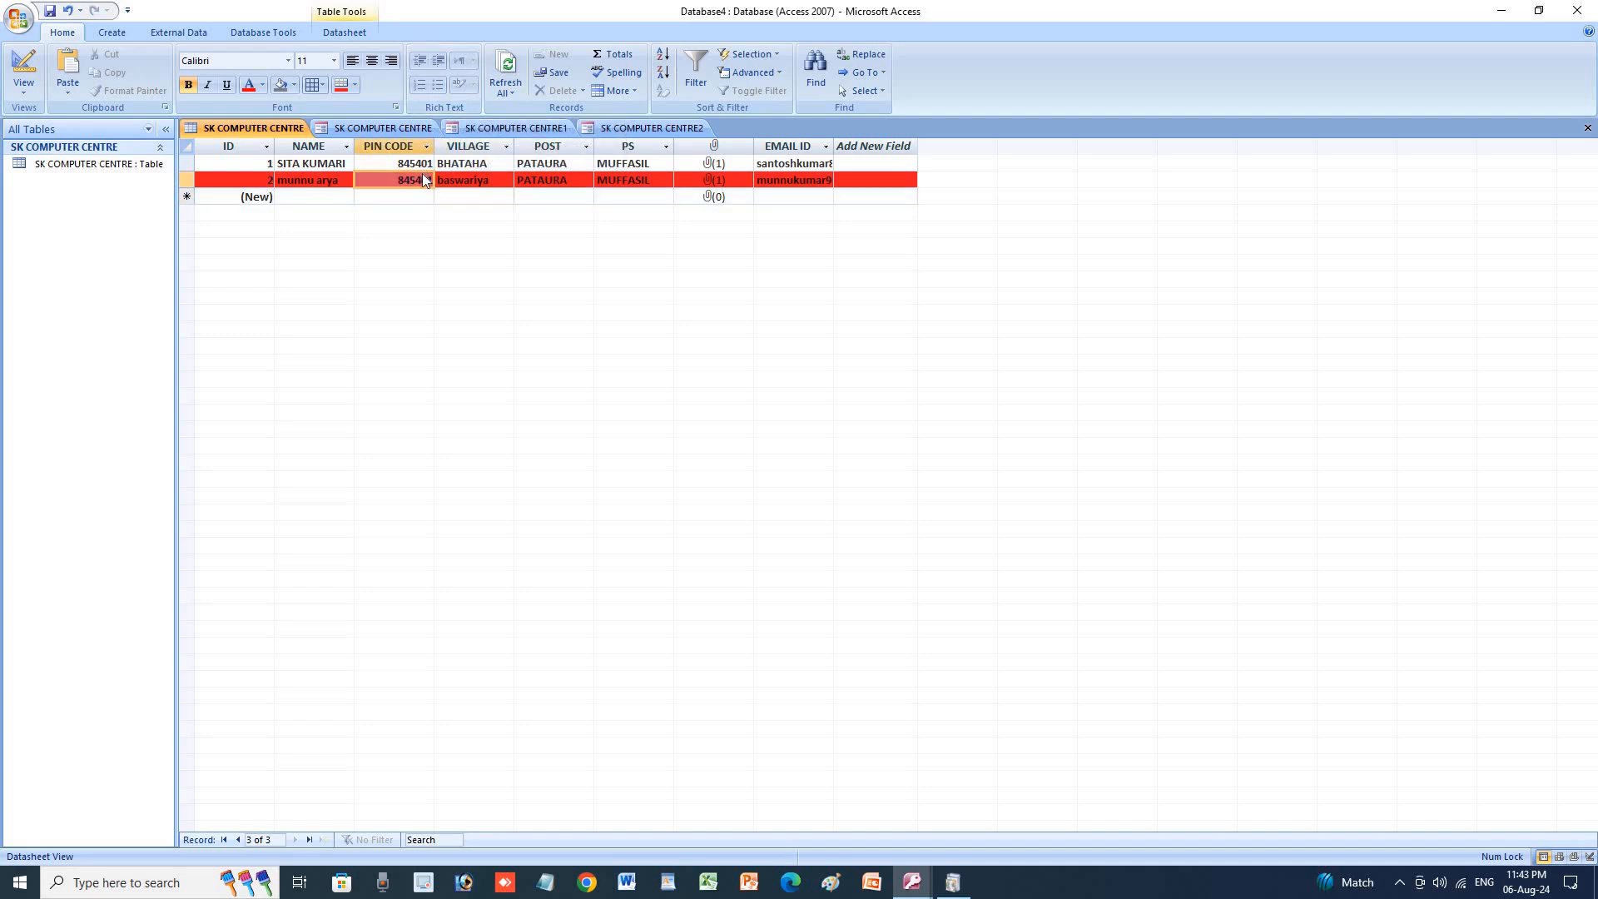
drag(399, 164, 415, 163)
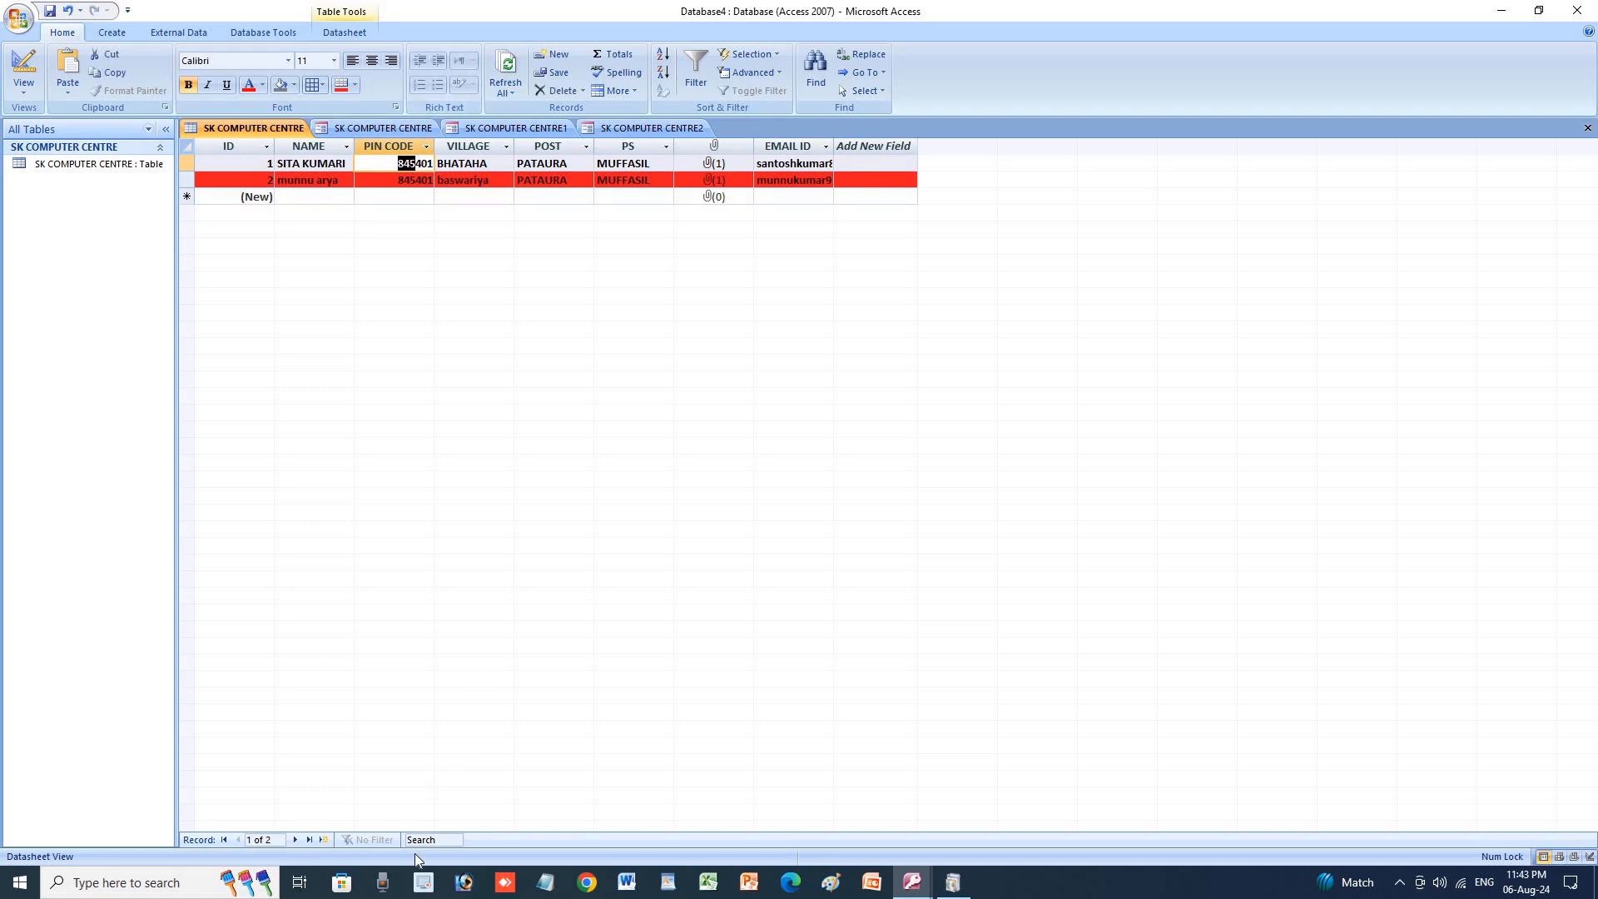
click(627, 883)
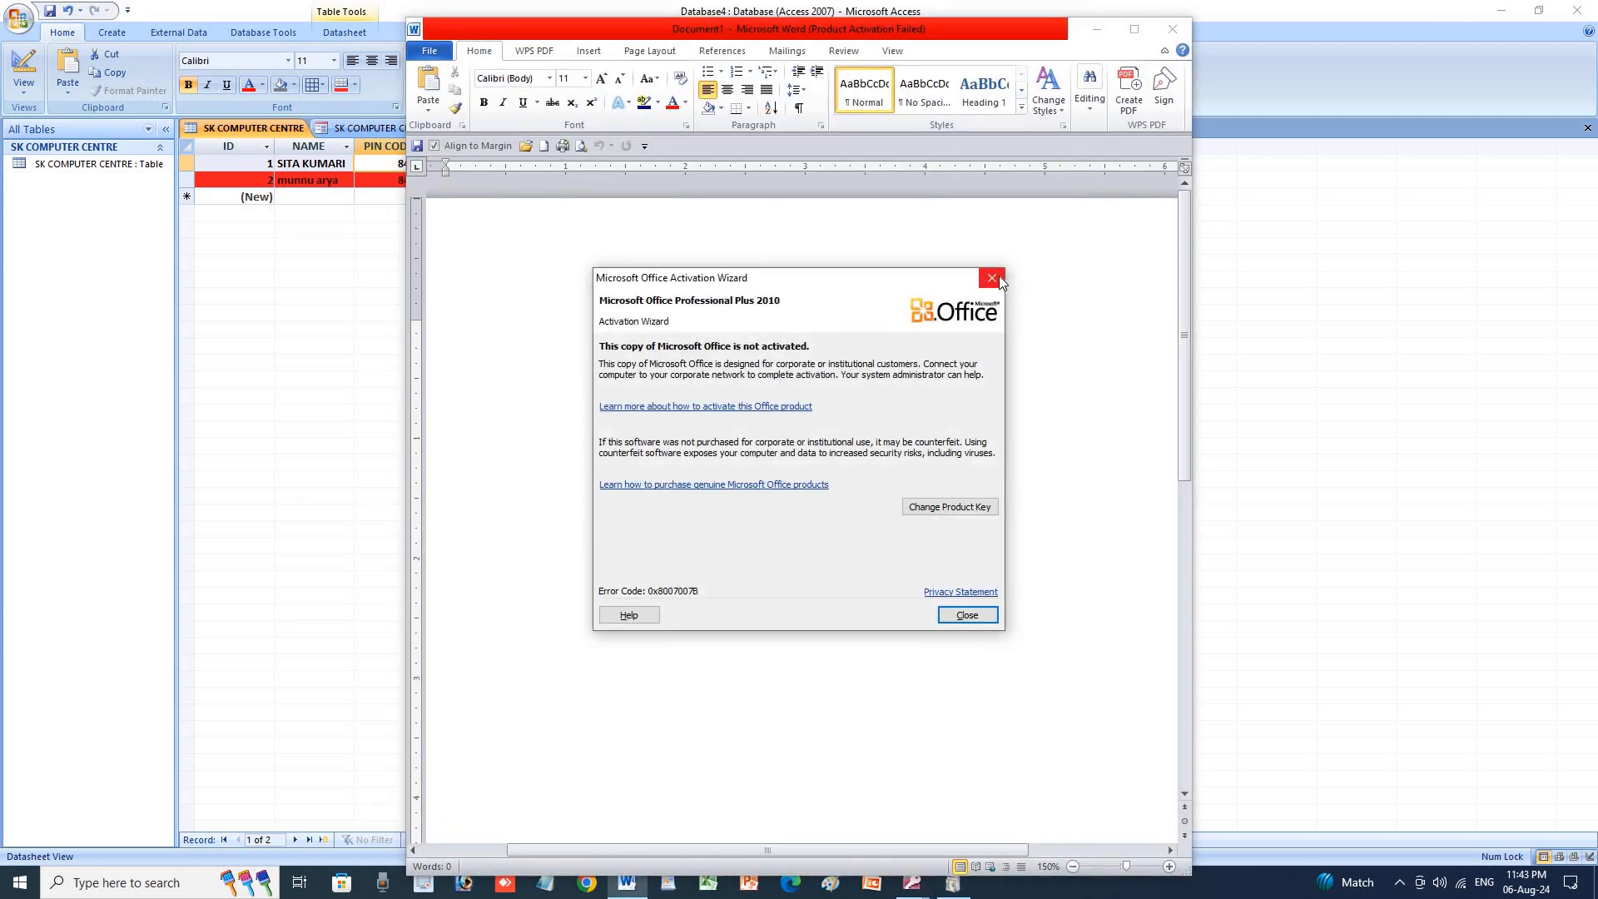
click(989, 280)
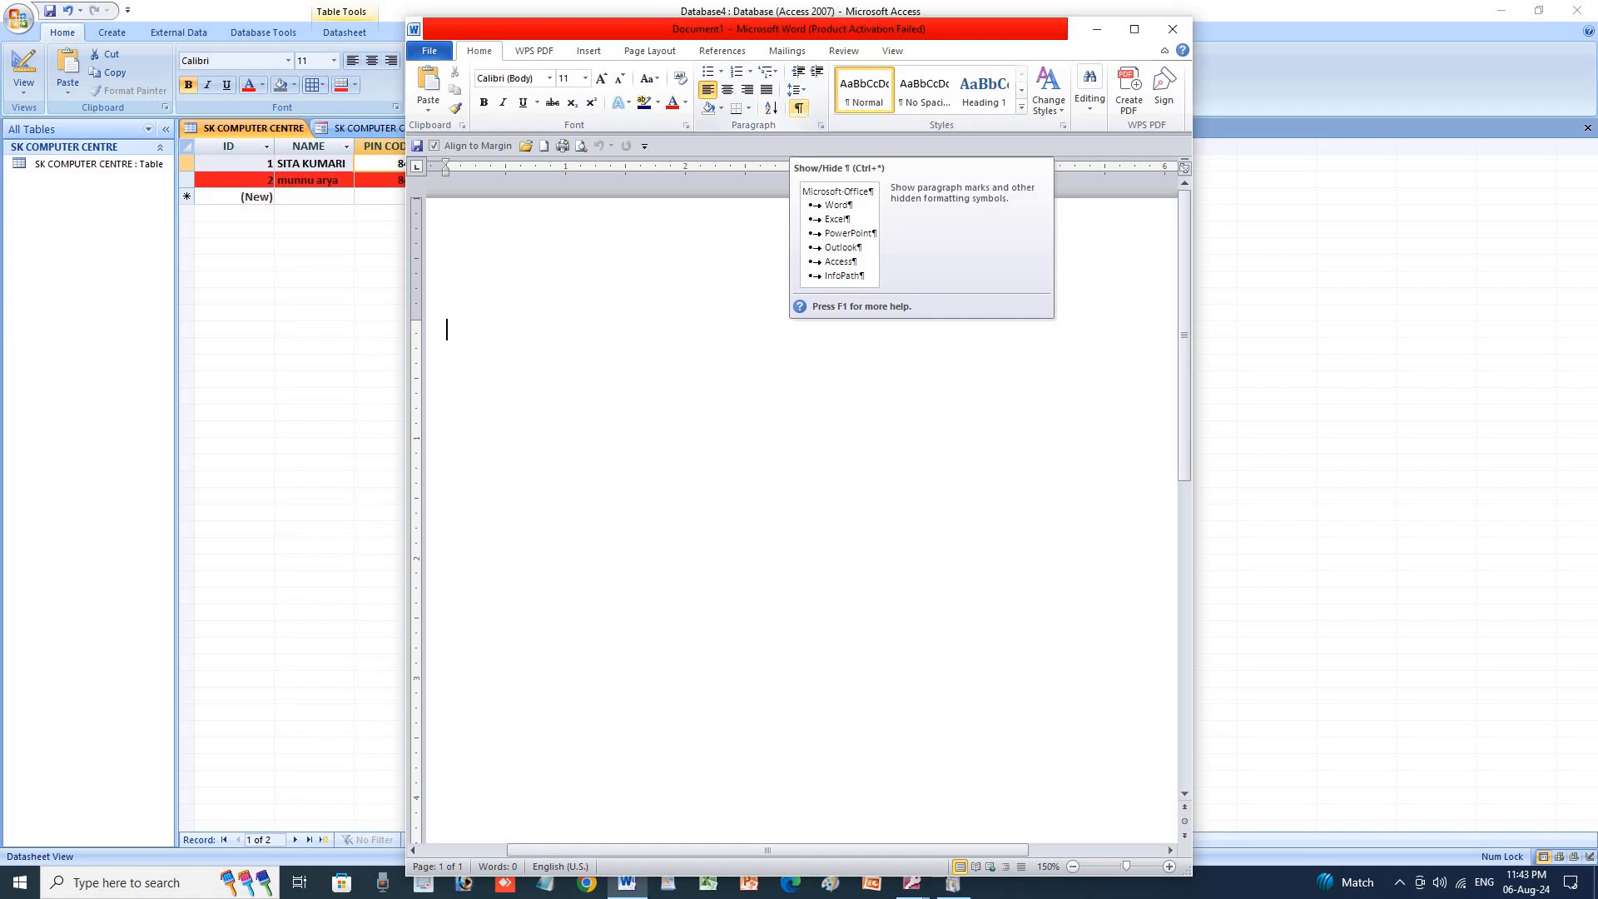
Type two test lines, toggle formatting marks on and off, then close Word without saving.
text(gjhf)
key(Return)
text(khj)
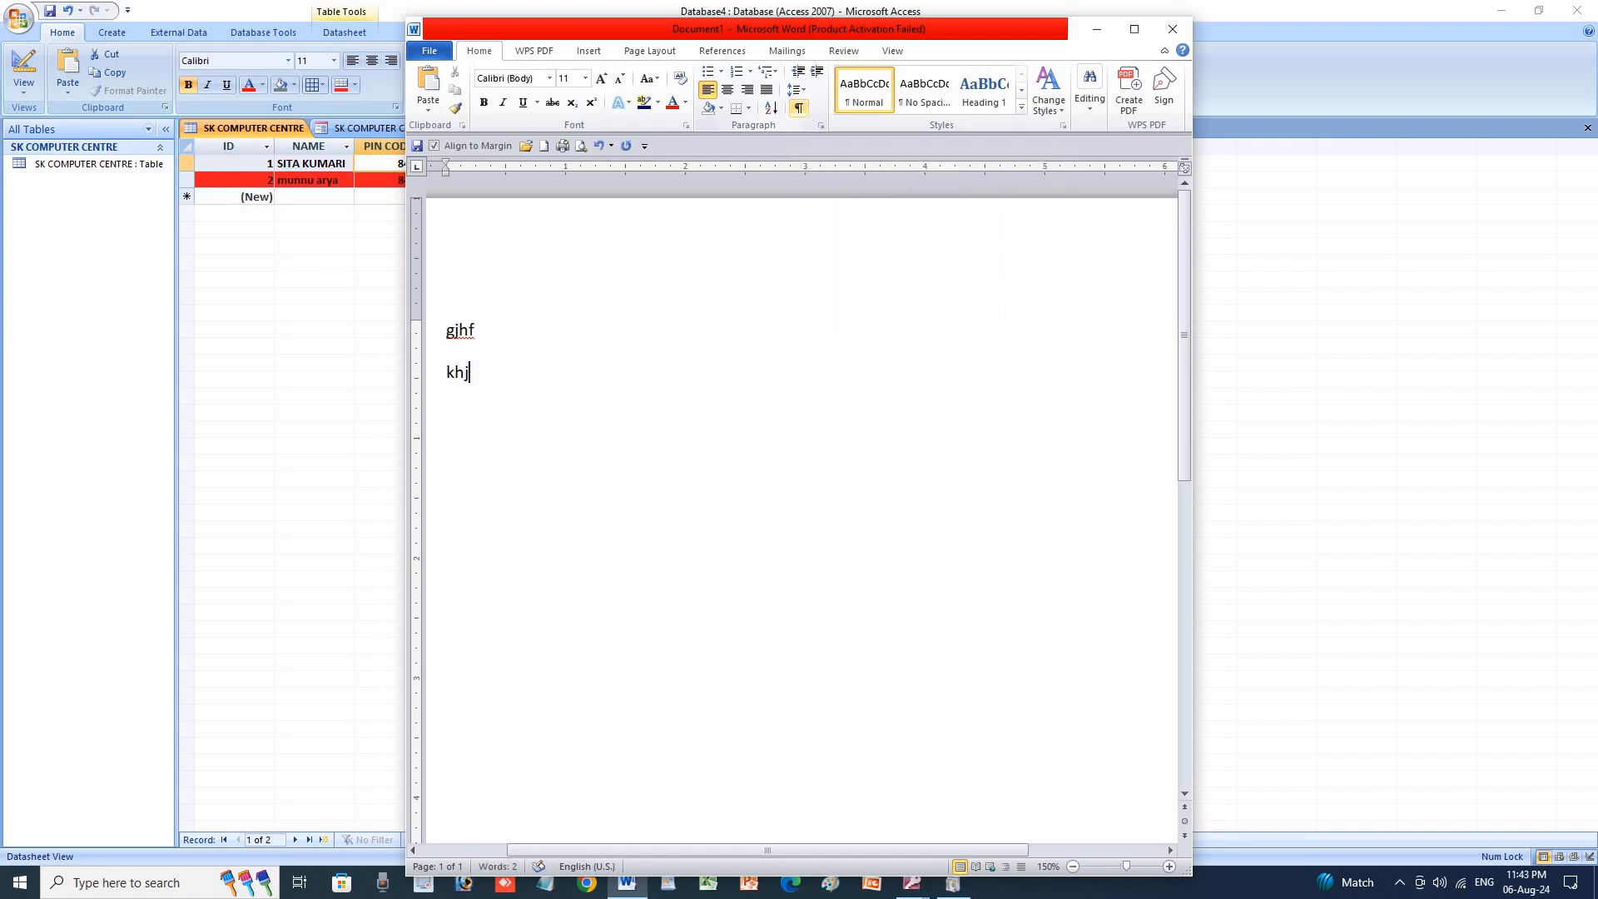
key(Return)
click(800, 111)
click(804, 110)
click(1172, 29)
click(804, 460)
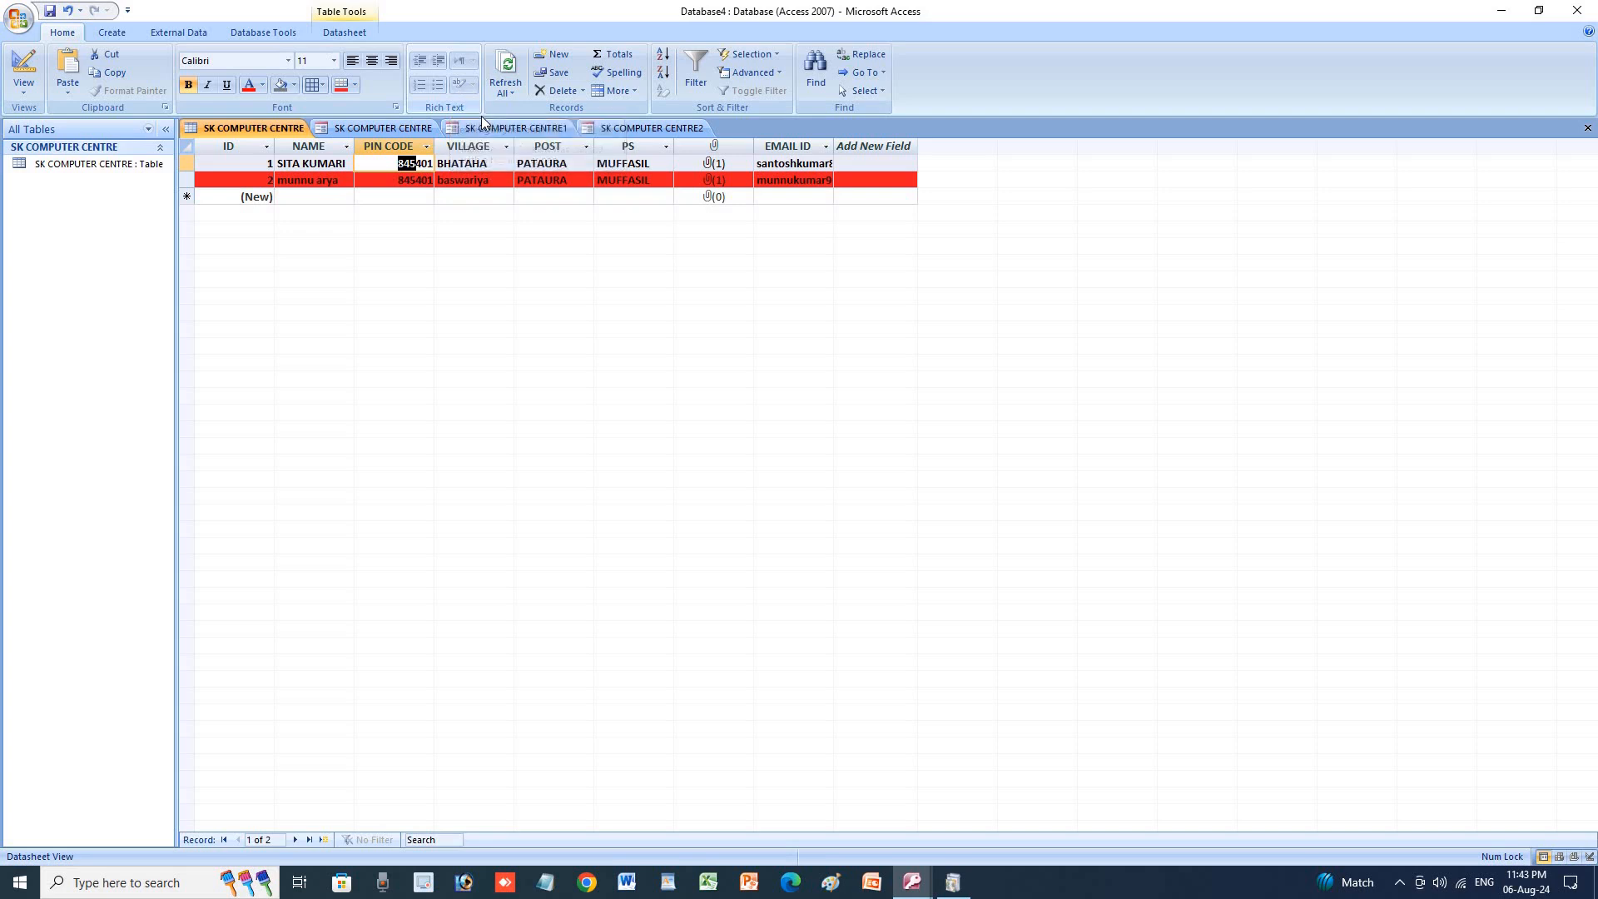
Refresh all data and the current table, then jump to a new blank record.
click(513, 95)
click(518, 111)
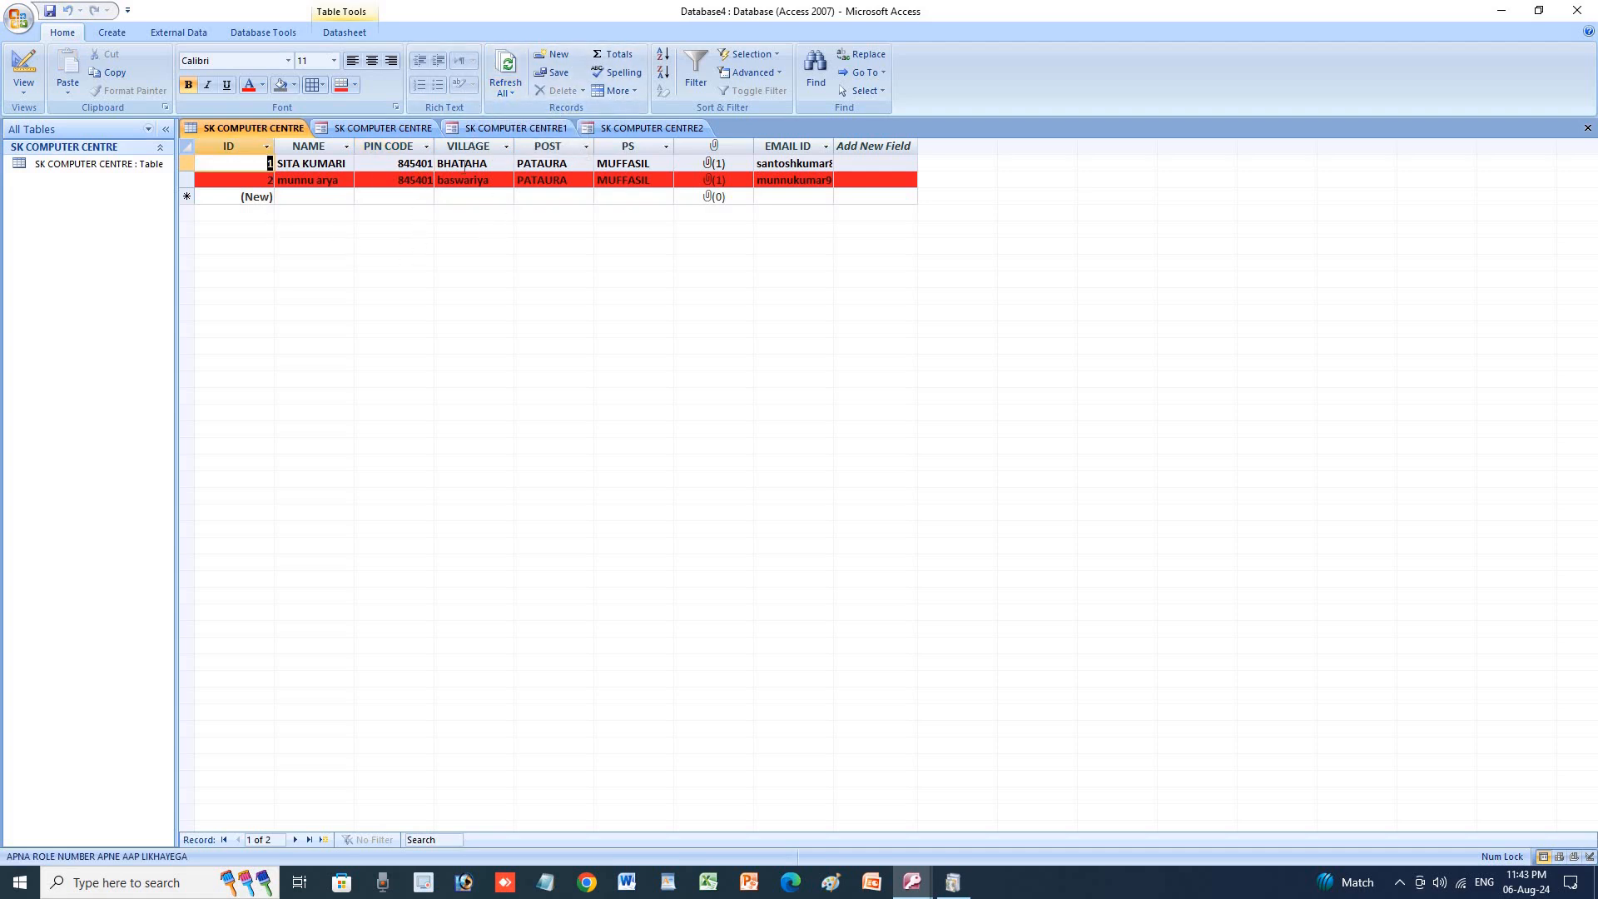
click(512, 93)
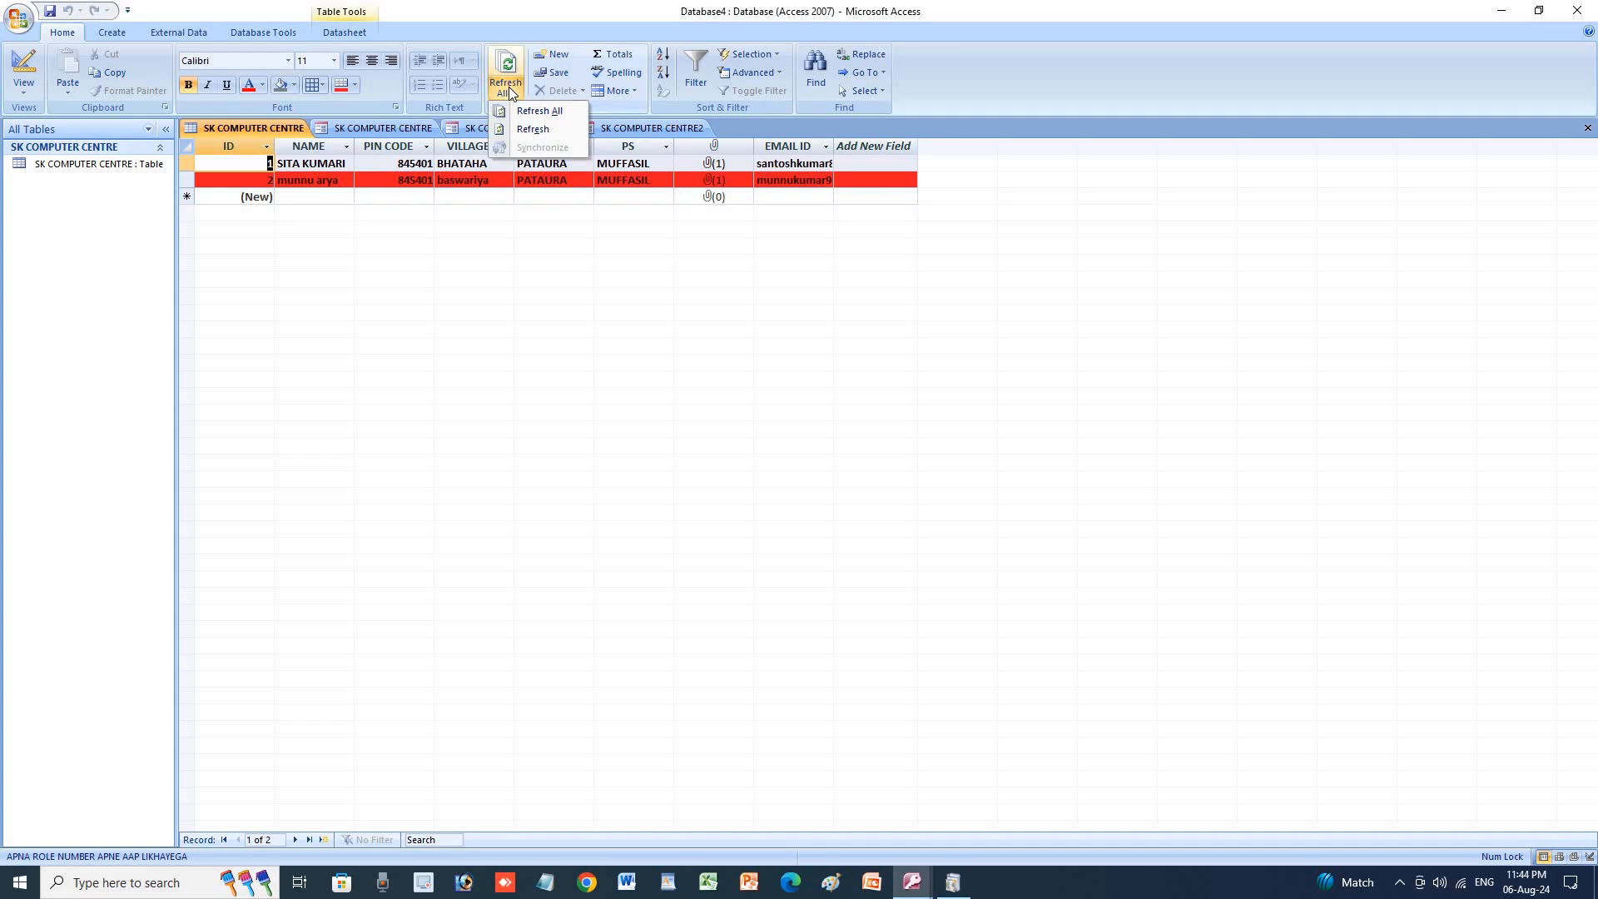
click(526, 129)
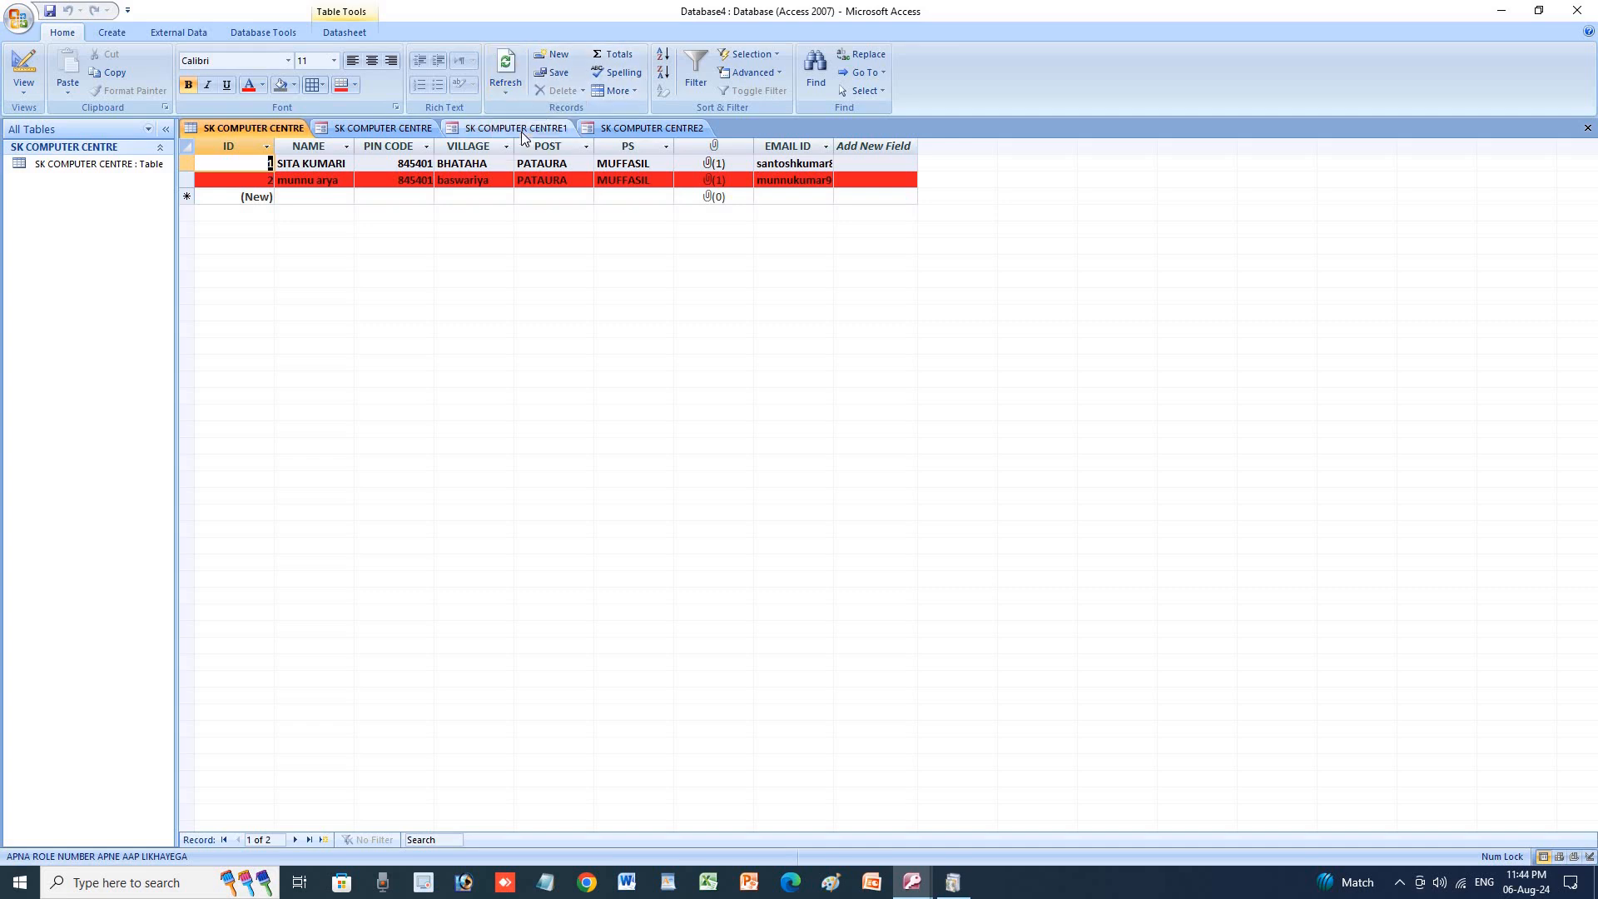
click(556, 54)
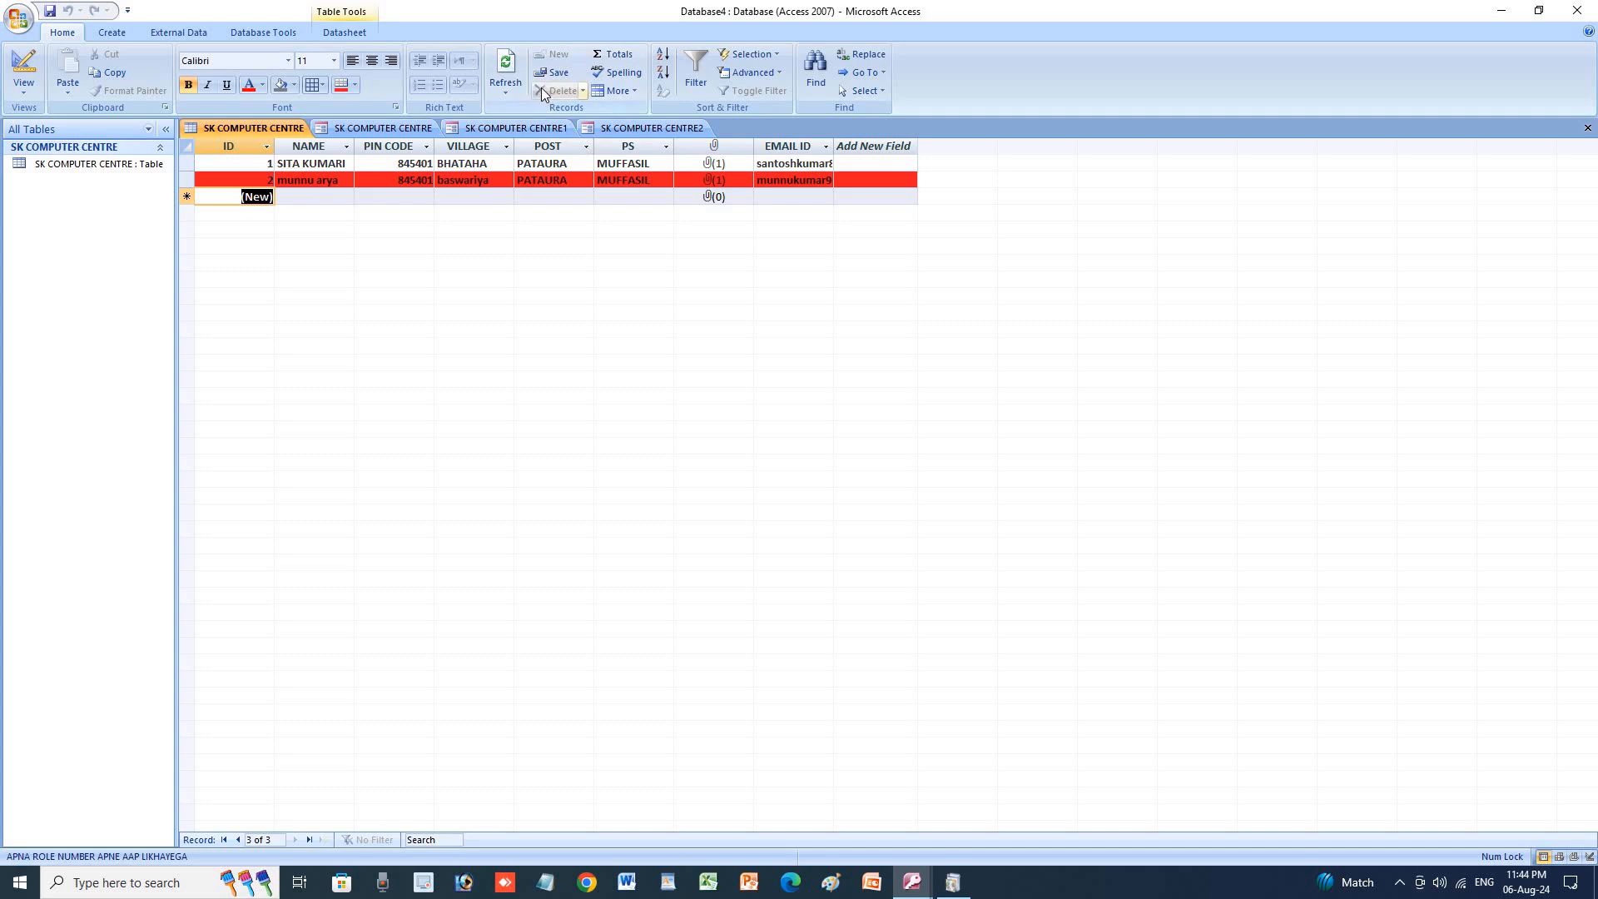
Select cells and the NAME column in the datasheet, then add a Totals row.
click(327, 182)
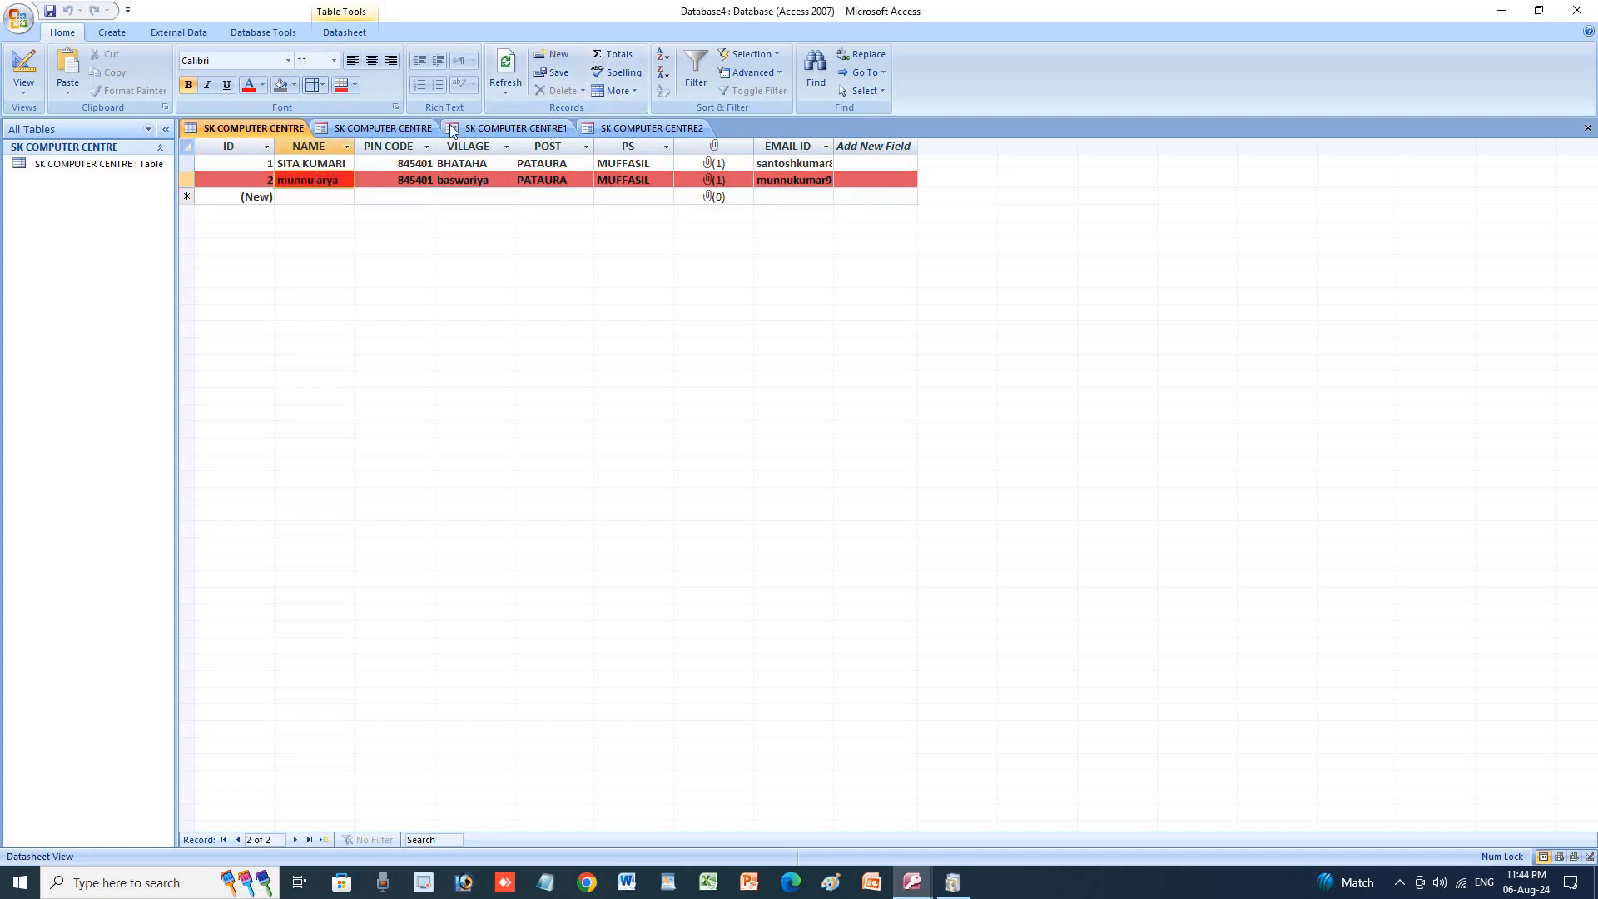
click(232, 179)
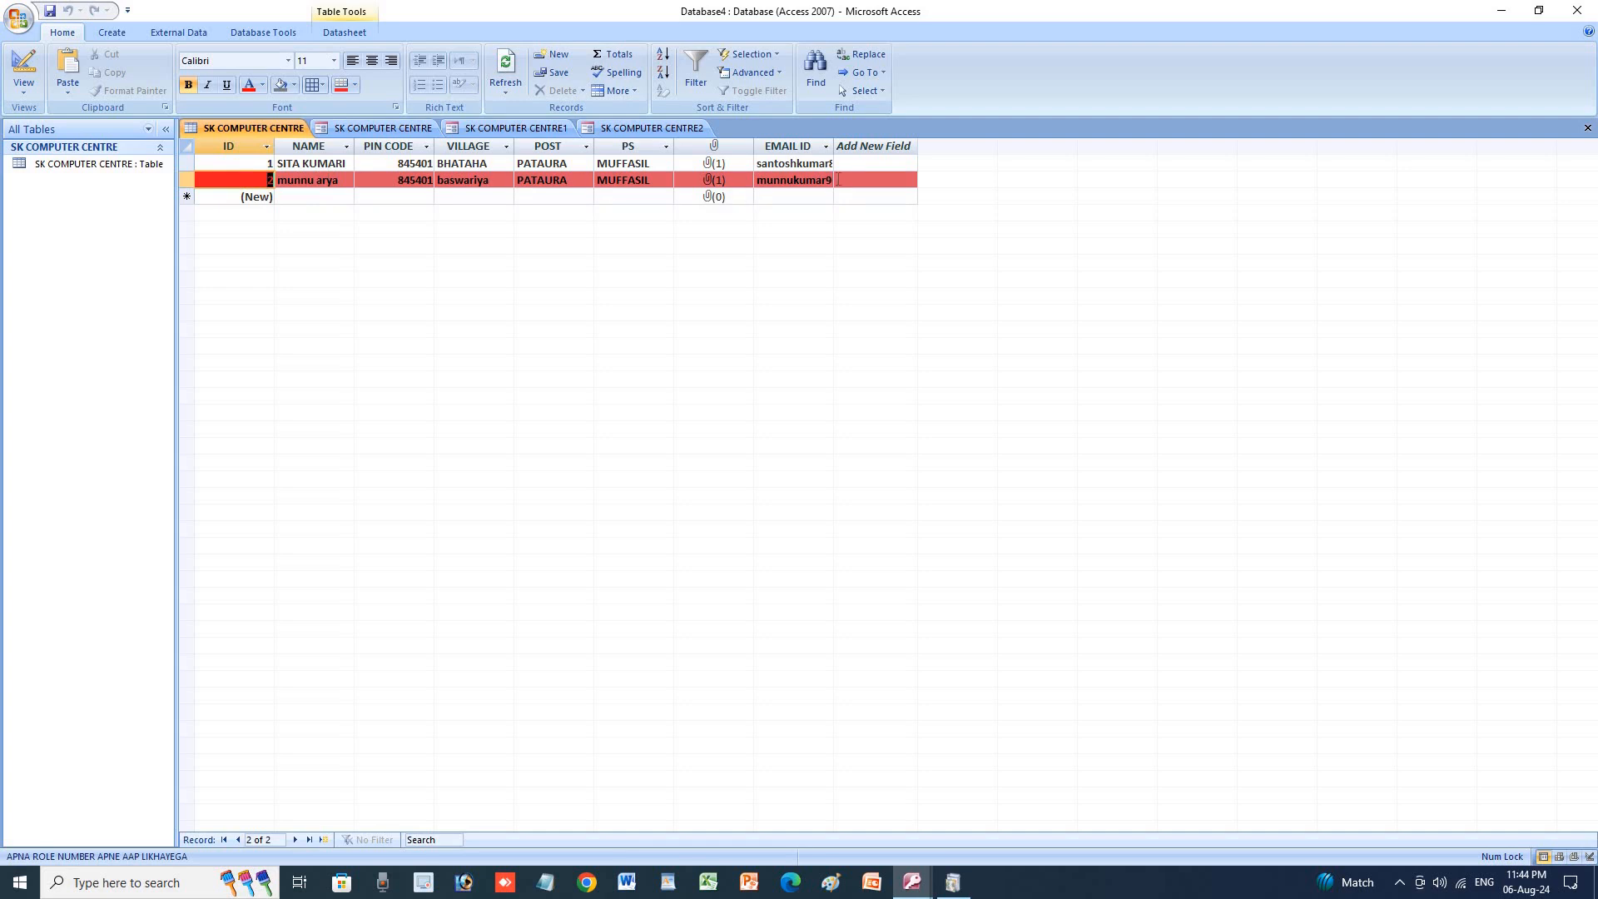
click(309, 146)
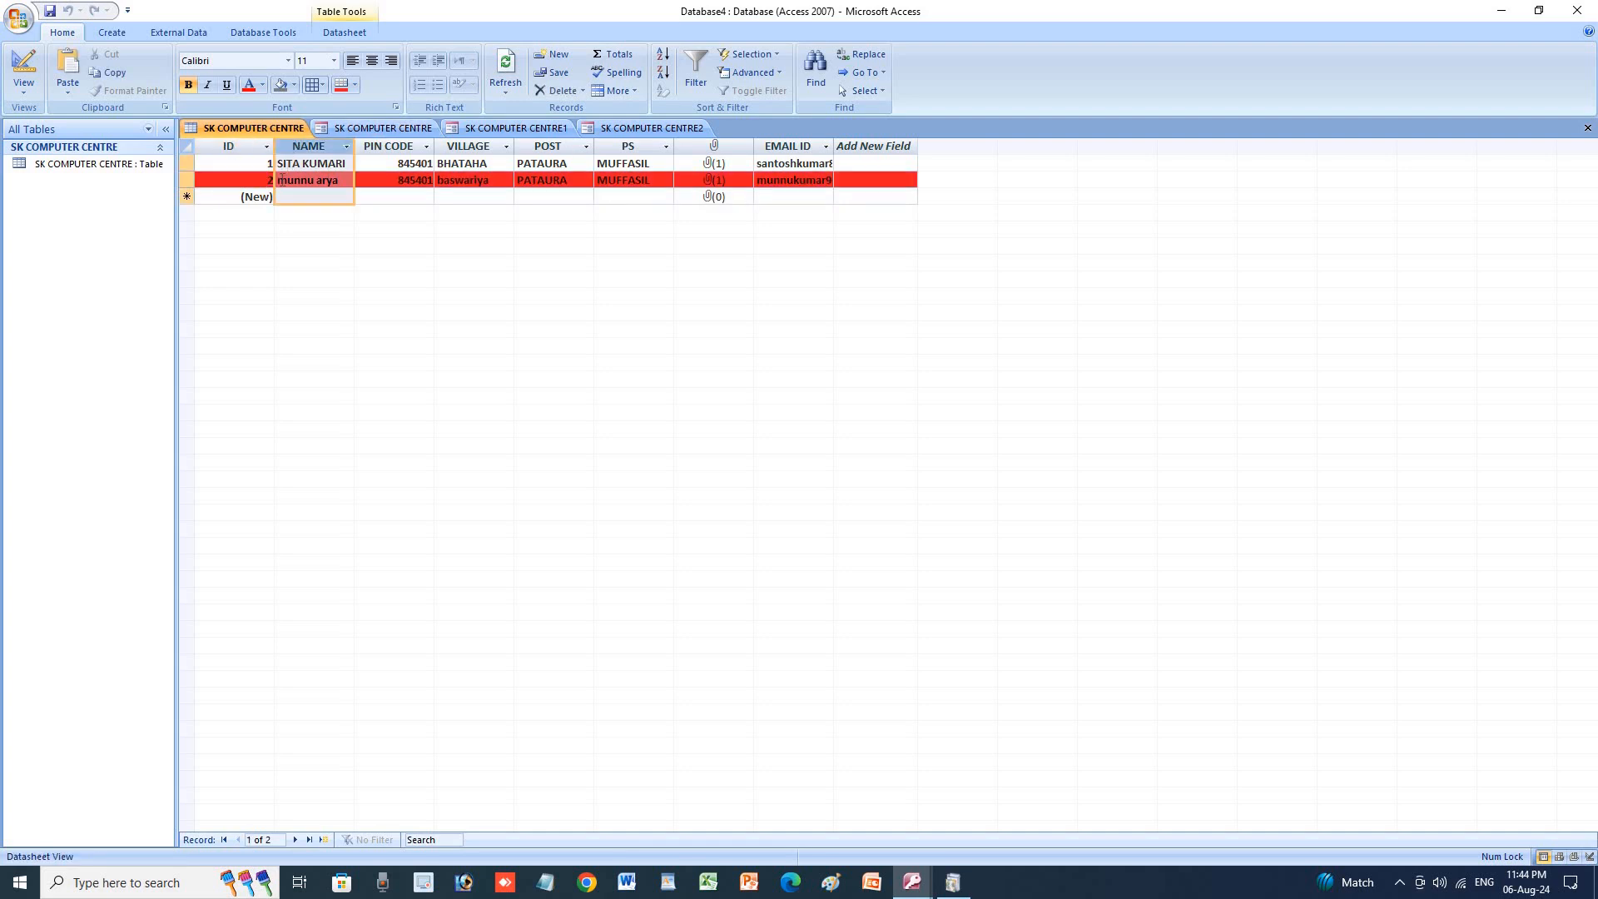
click(251, 200)
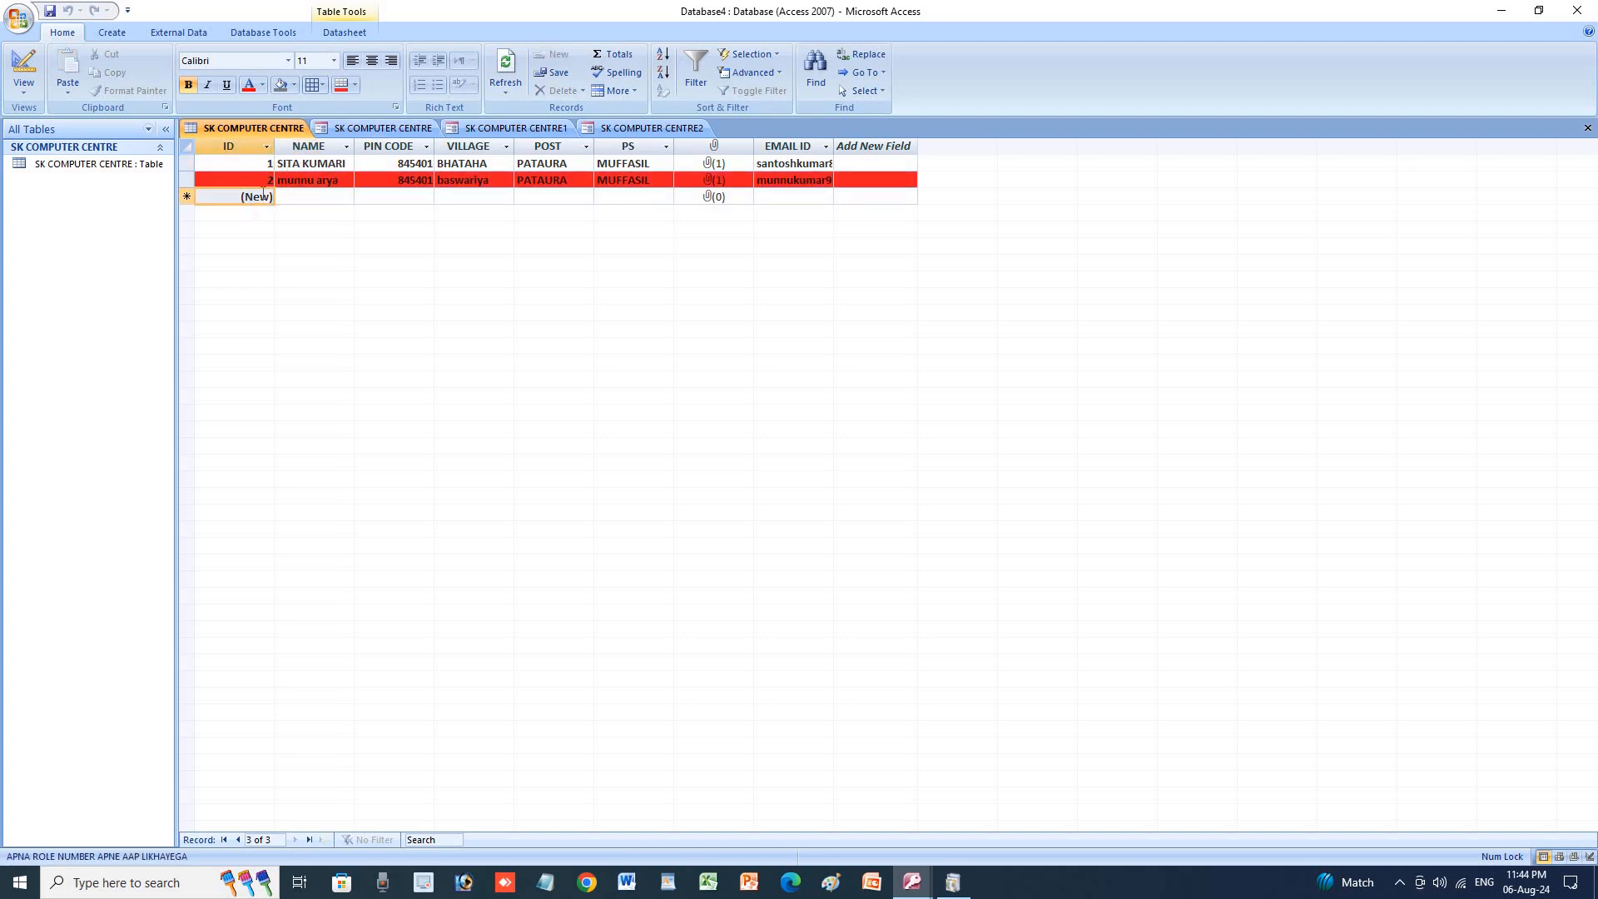
click(331, 166)
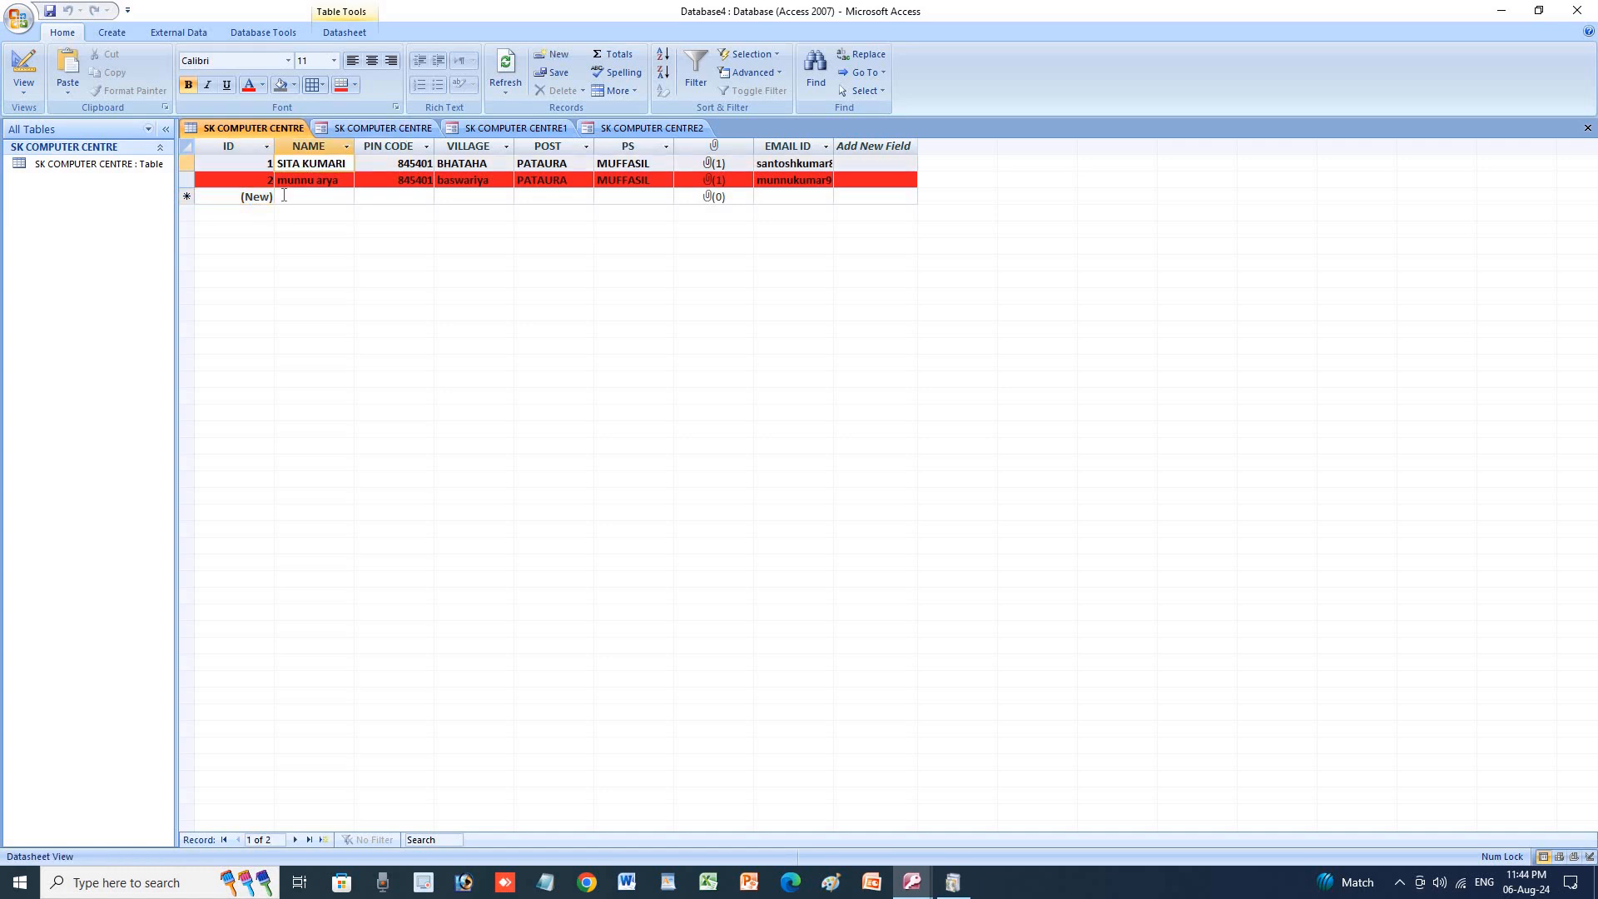
click(245, 201)
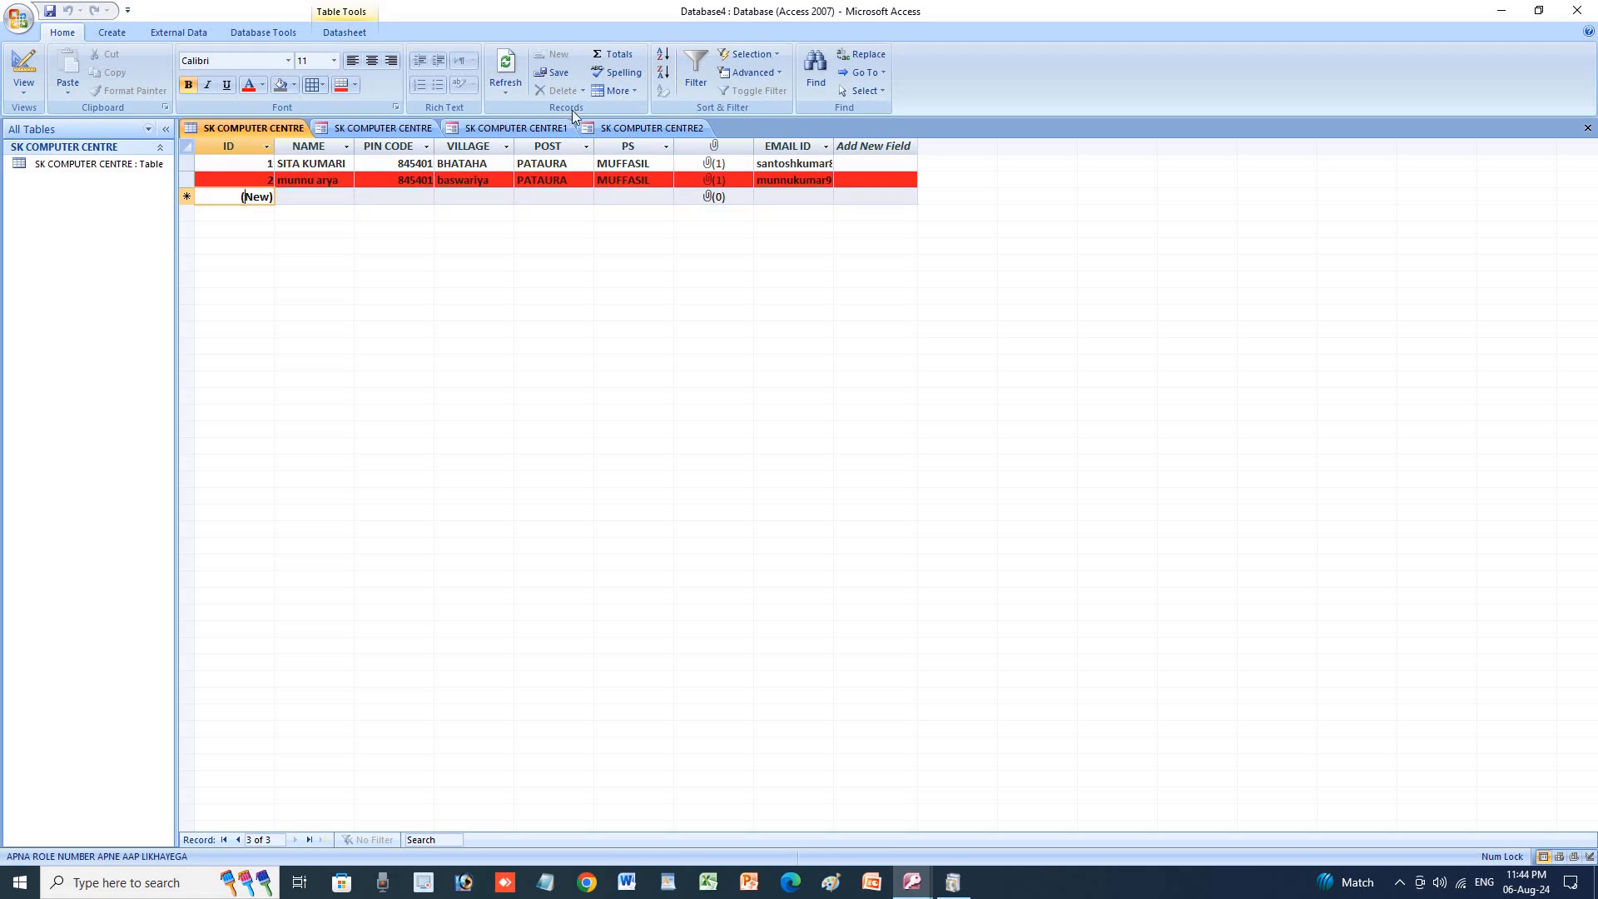
click(617, 52)
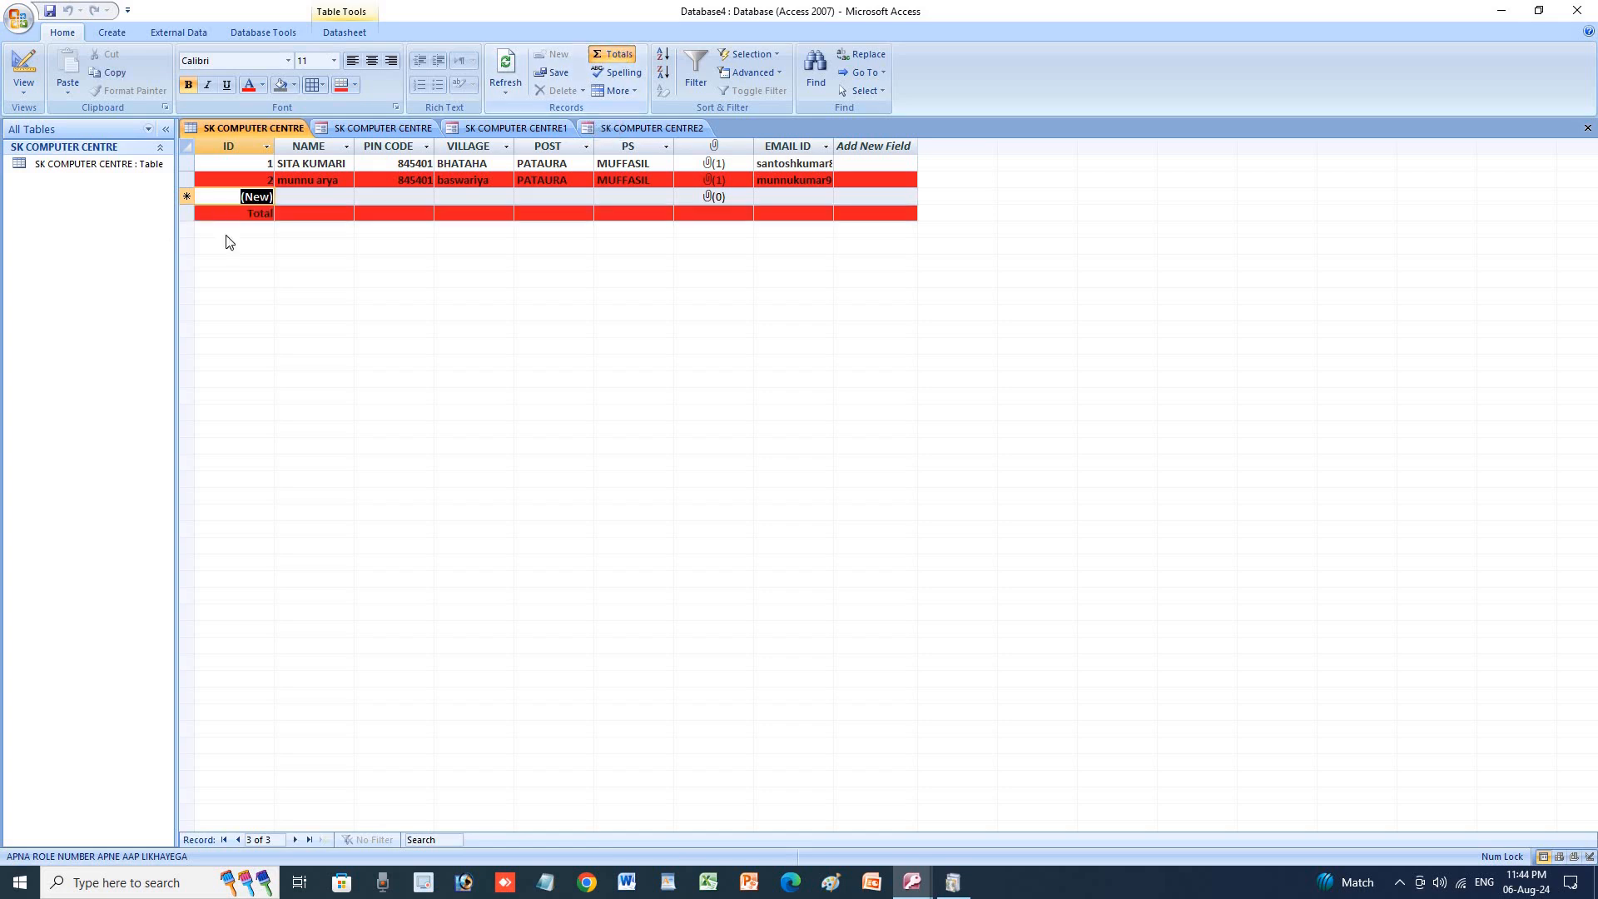
click(614, 75)
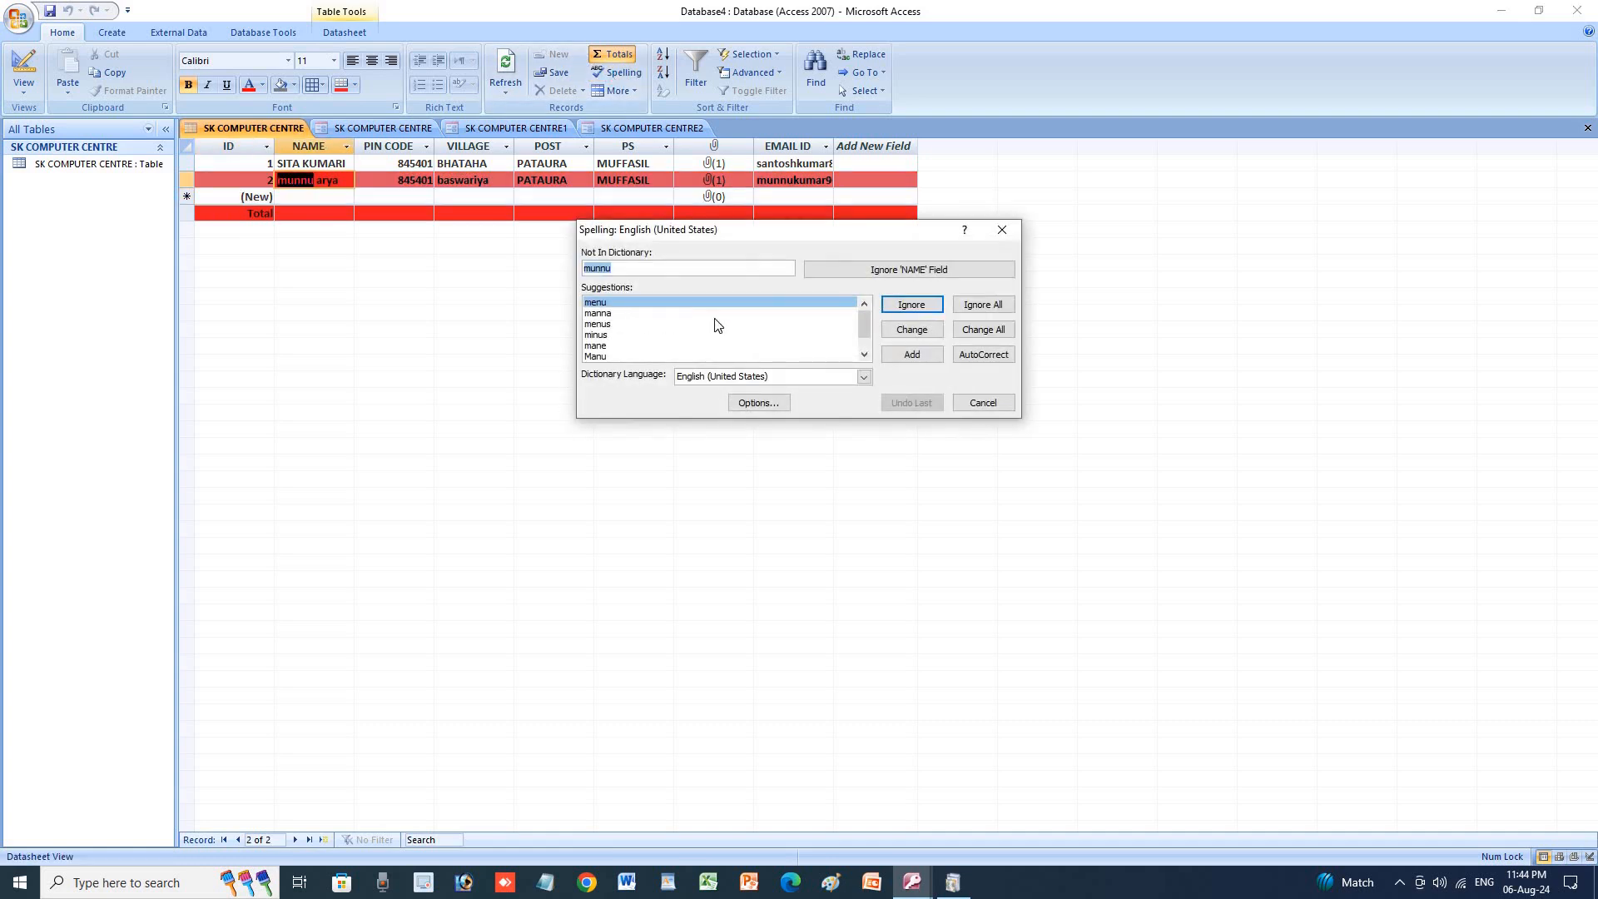
click(1002, 231)
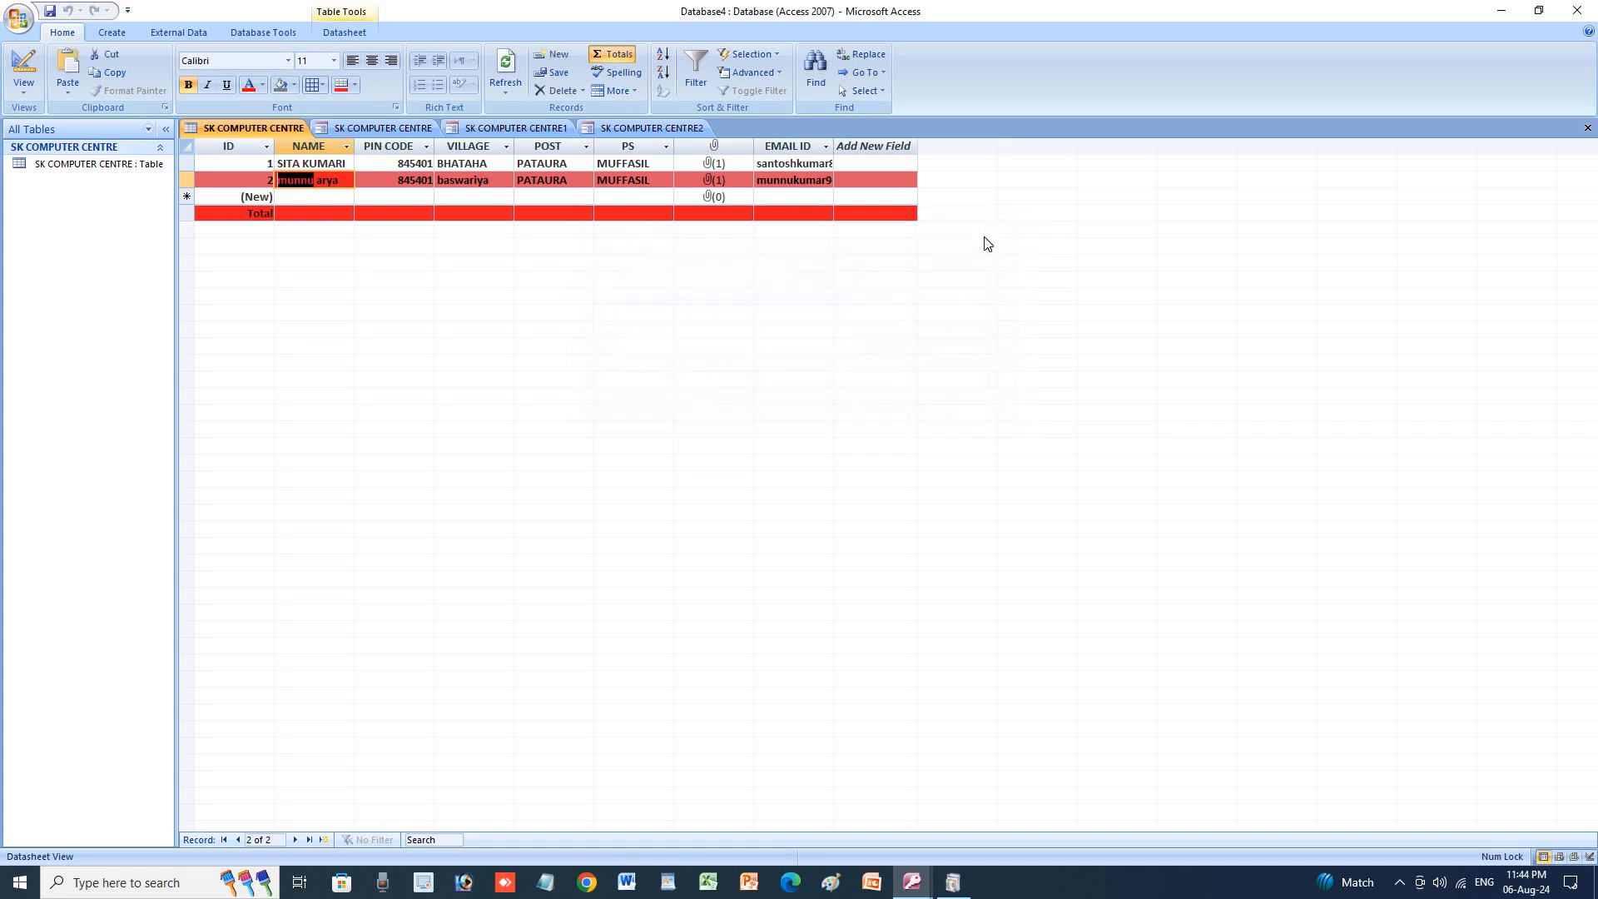
click(620, 92)
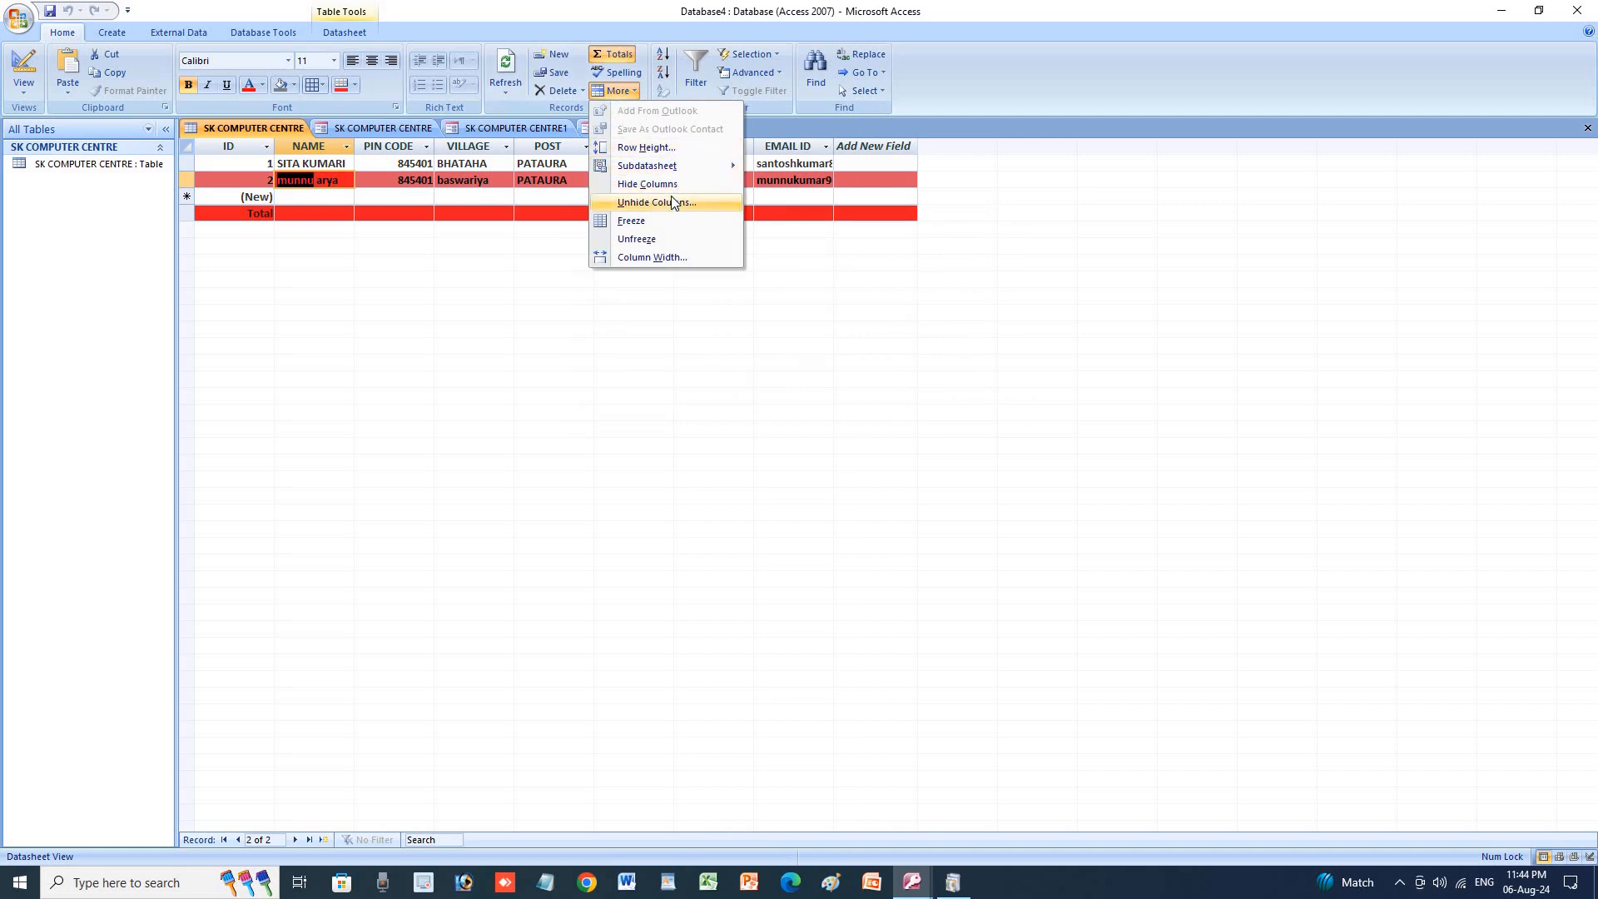
click(663, 148)
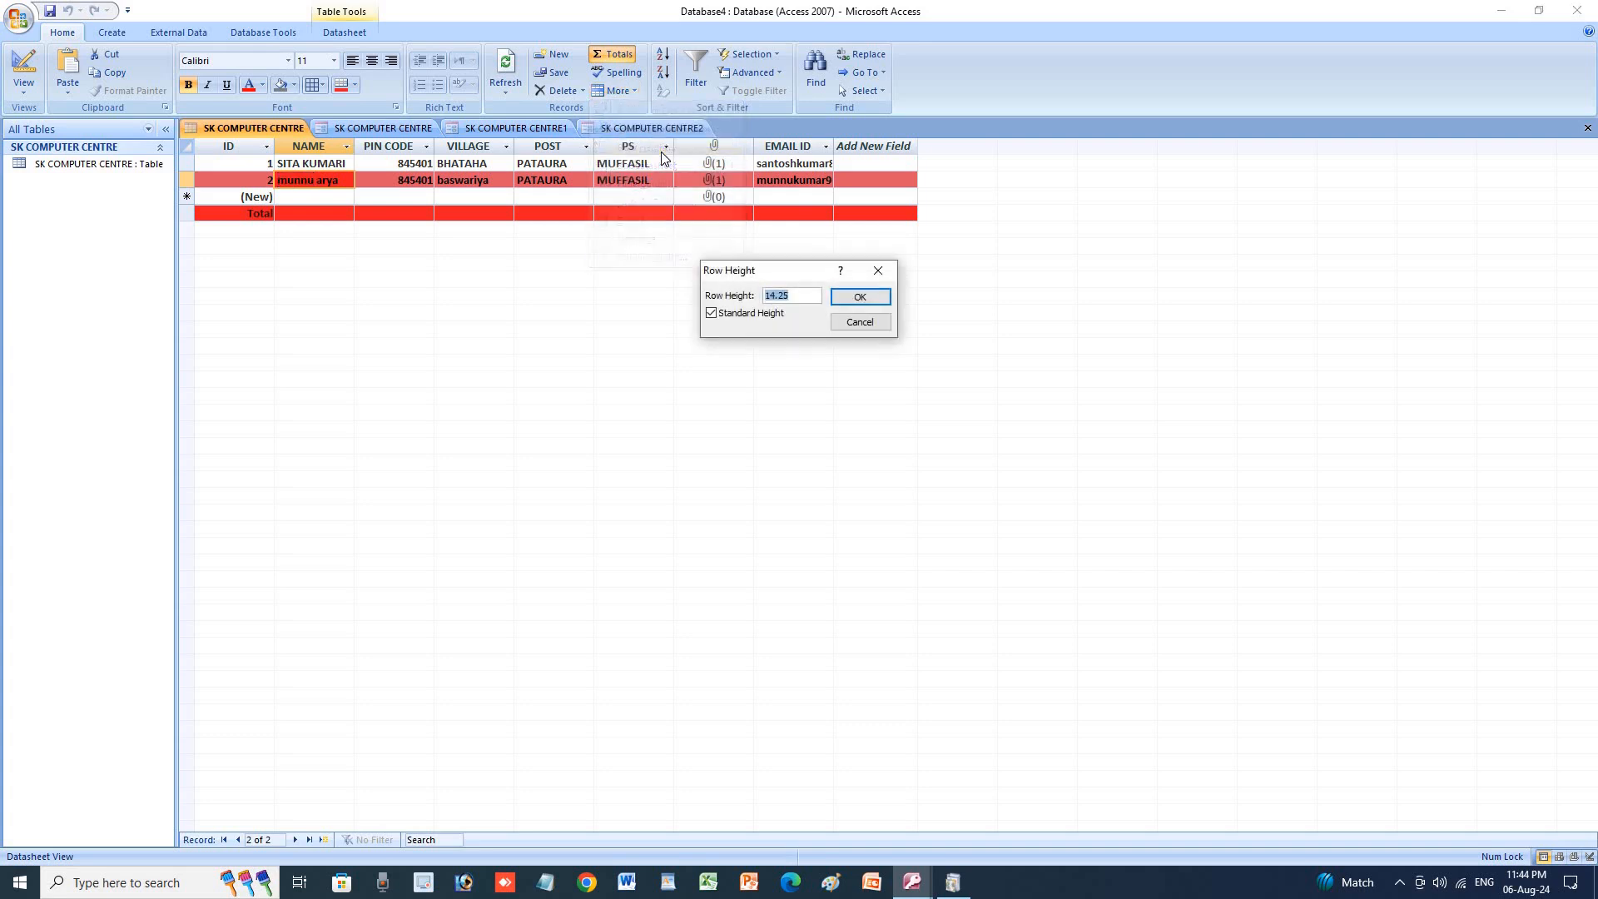
click(860, 298)
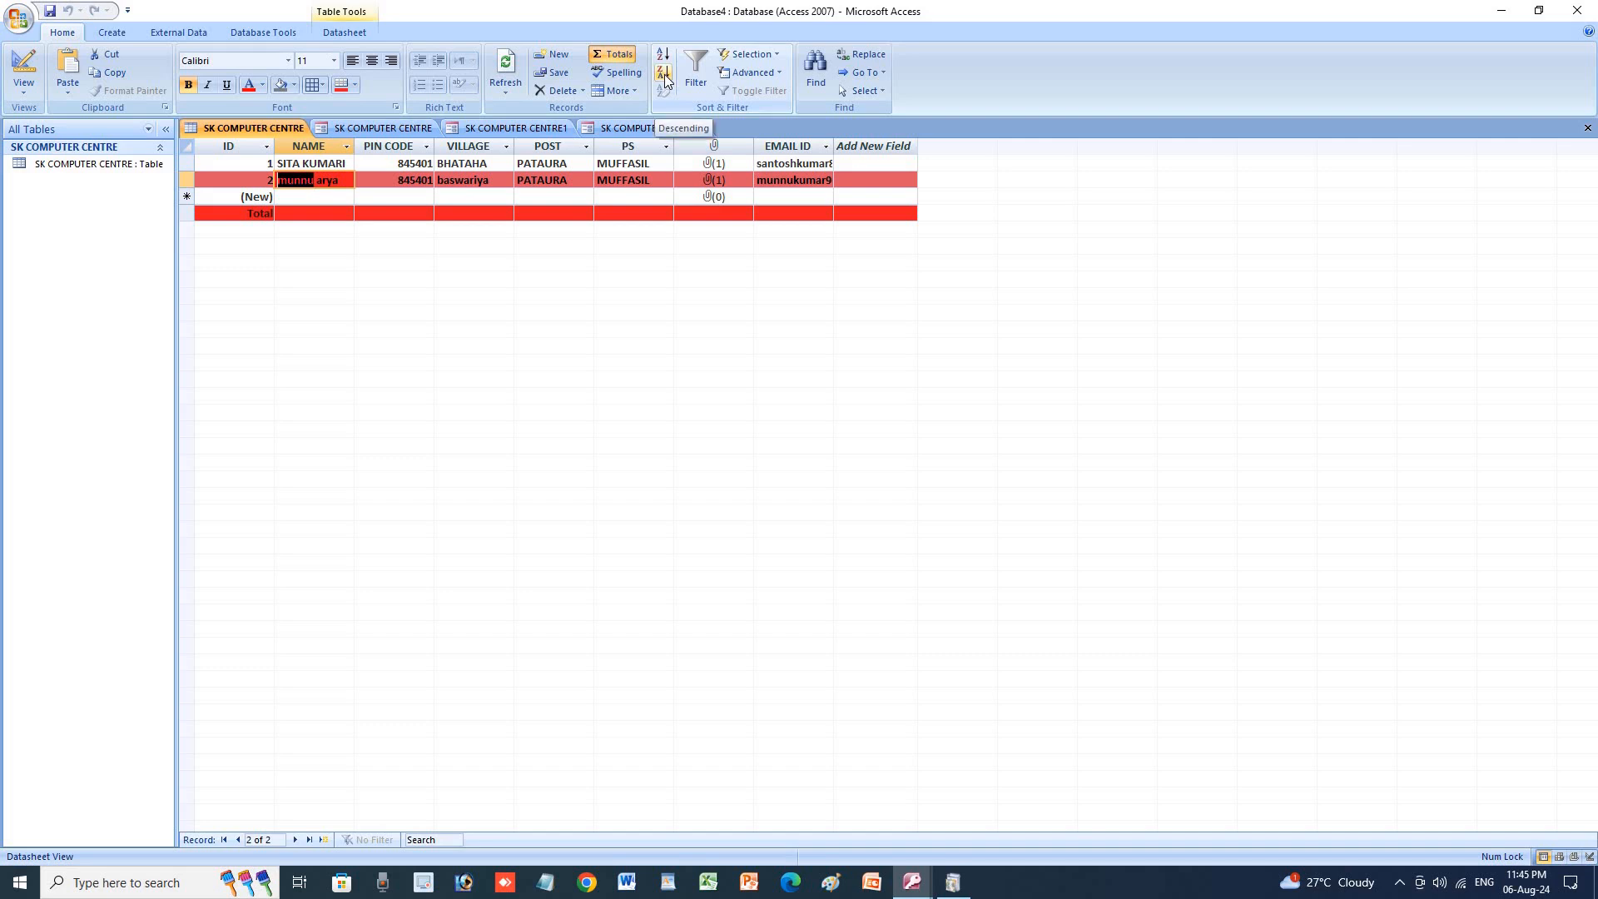
Filter the NAME column so only the second student record shows.
click(695, 83)
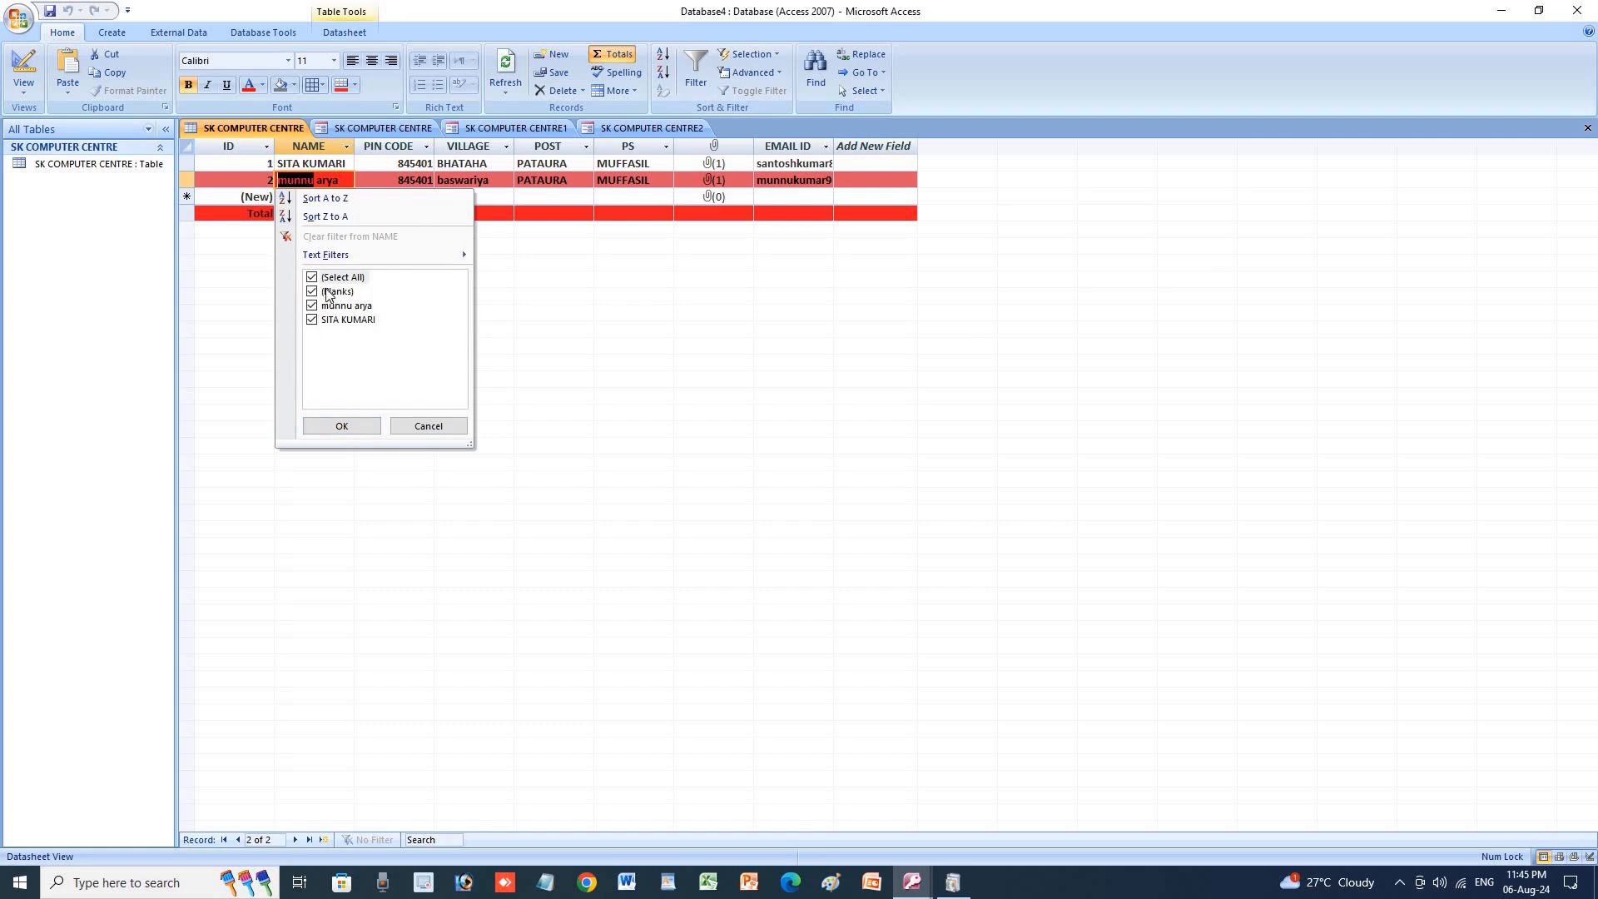
click(342, 426)
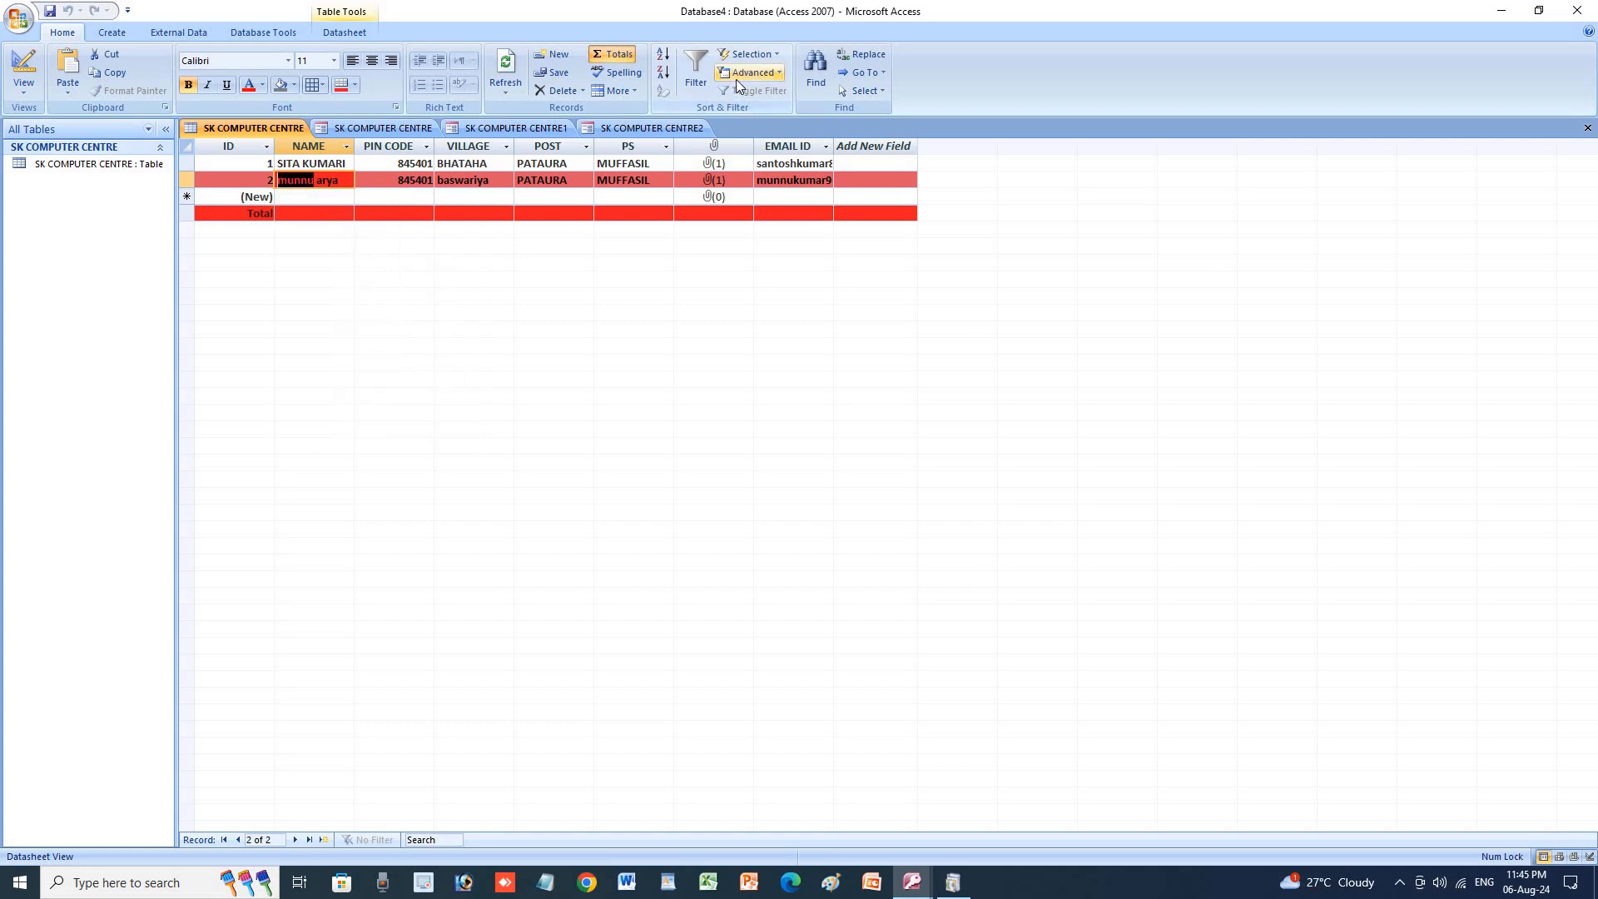
click(698, 81)
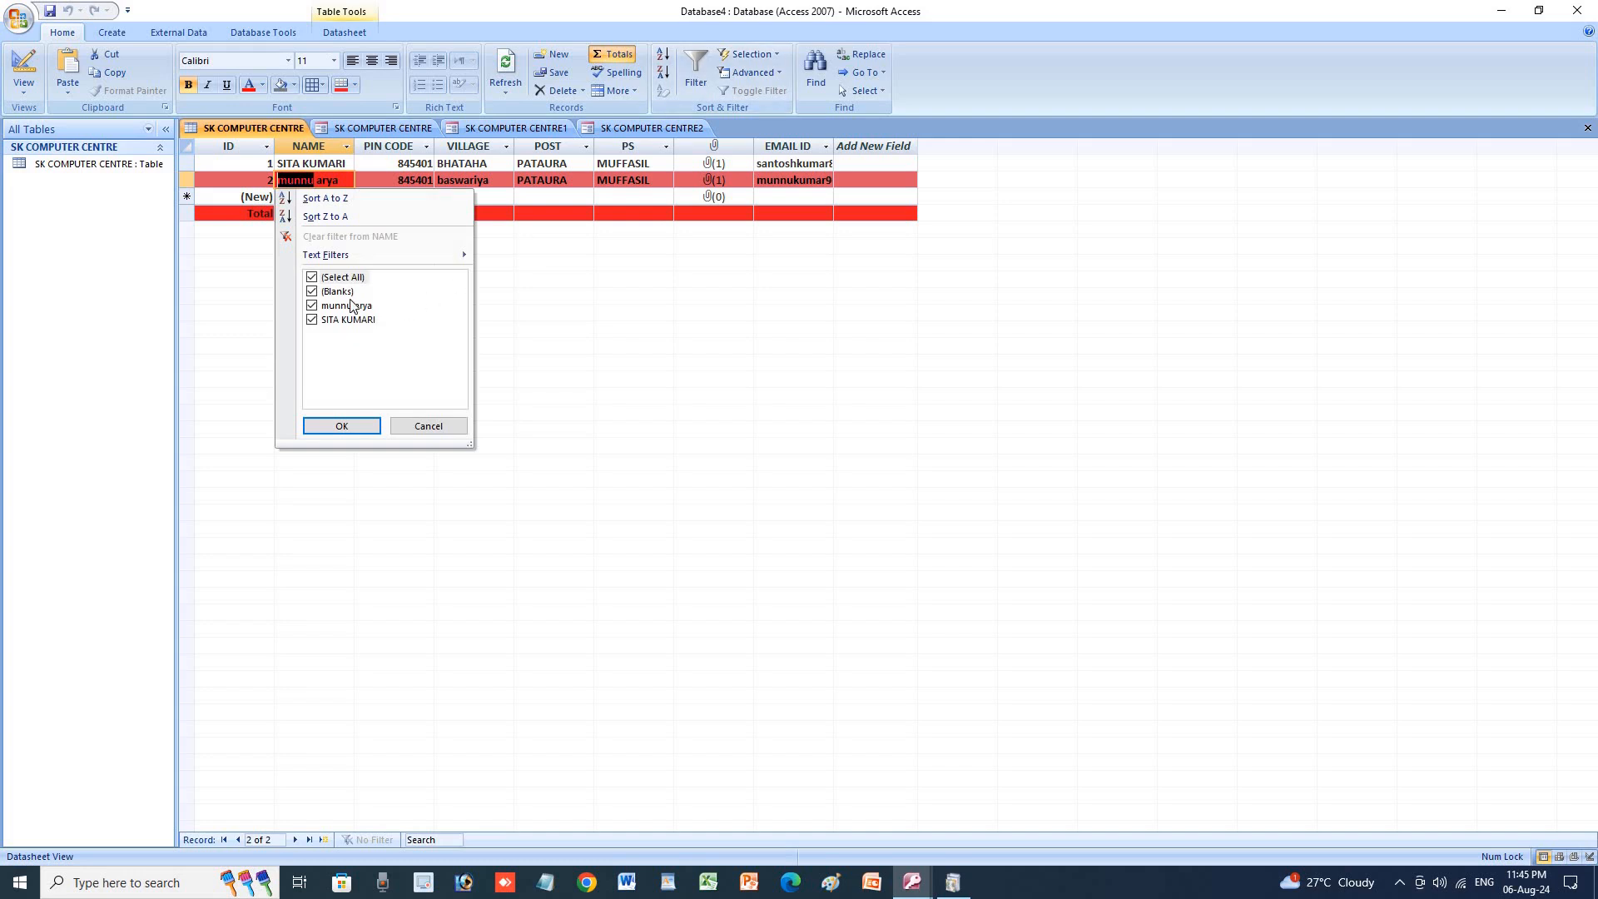
click(329, 280)
click(311, 305)
click(311, 319)
click(339, 426)
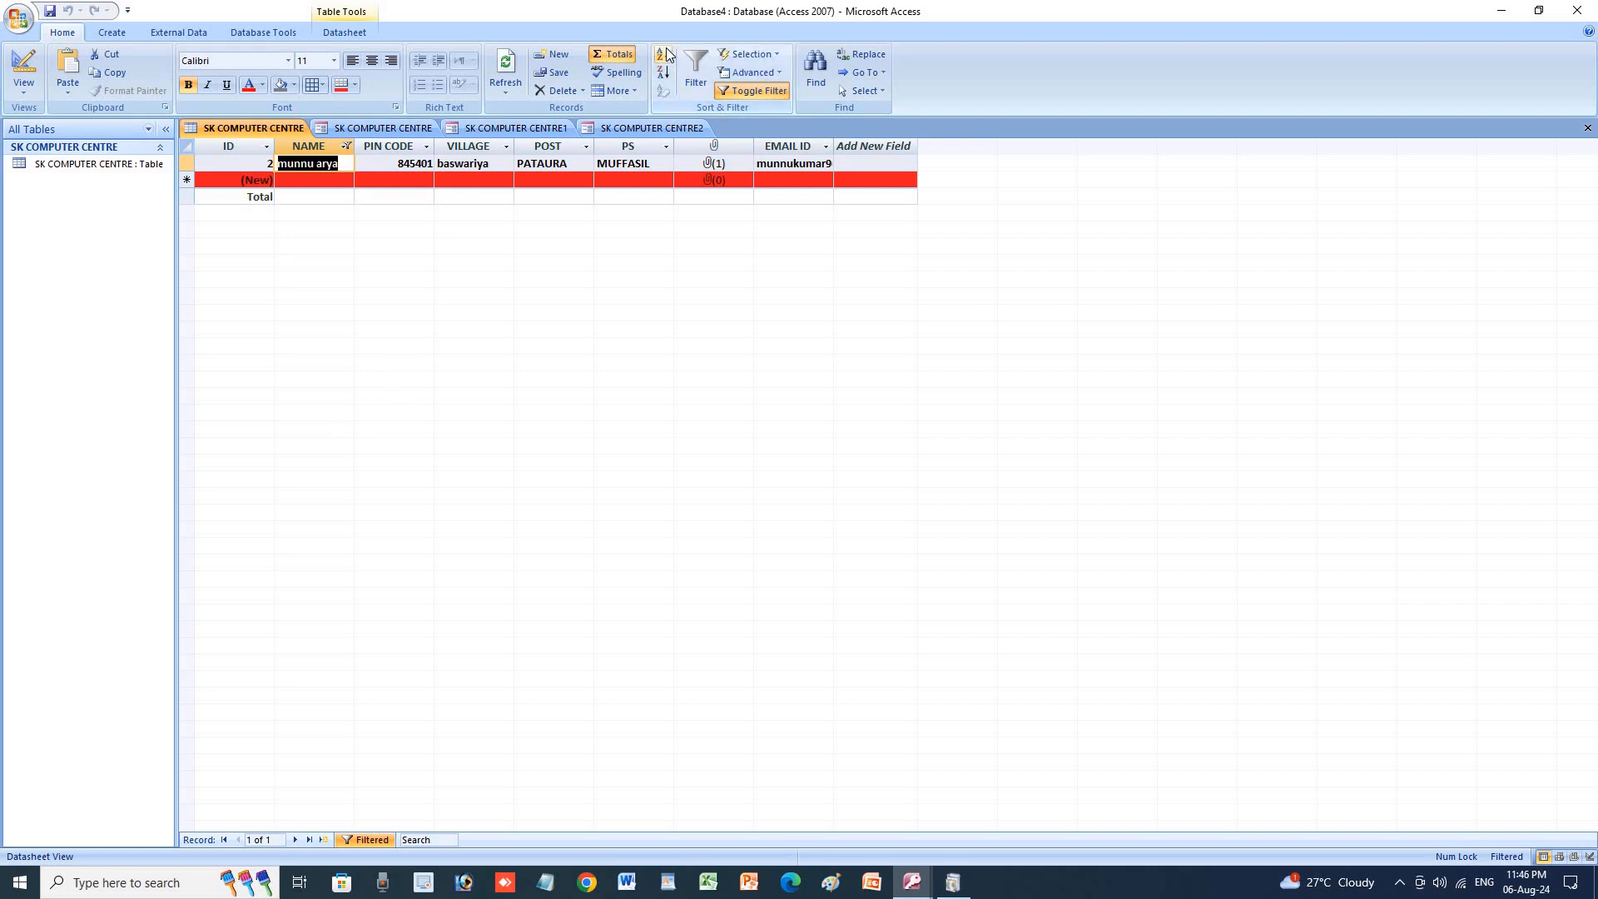
Toggle the NAME filter off so both student records appear again.
click(749, 55)
click(781, 52)
click(771, 90)
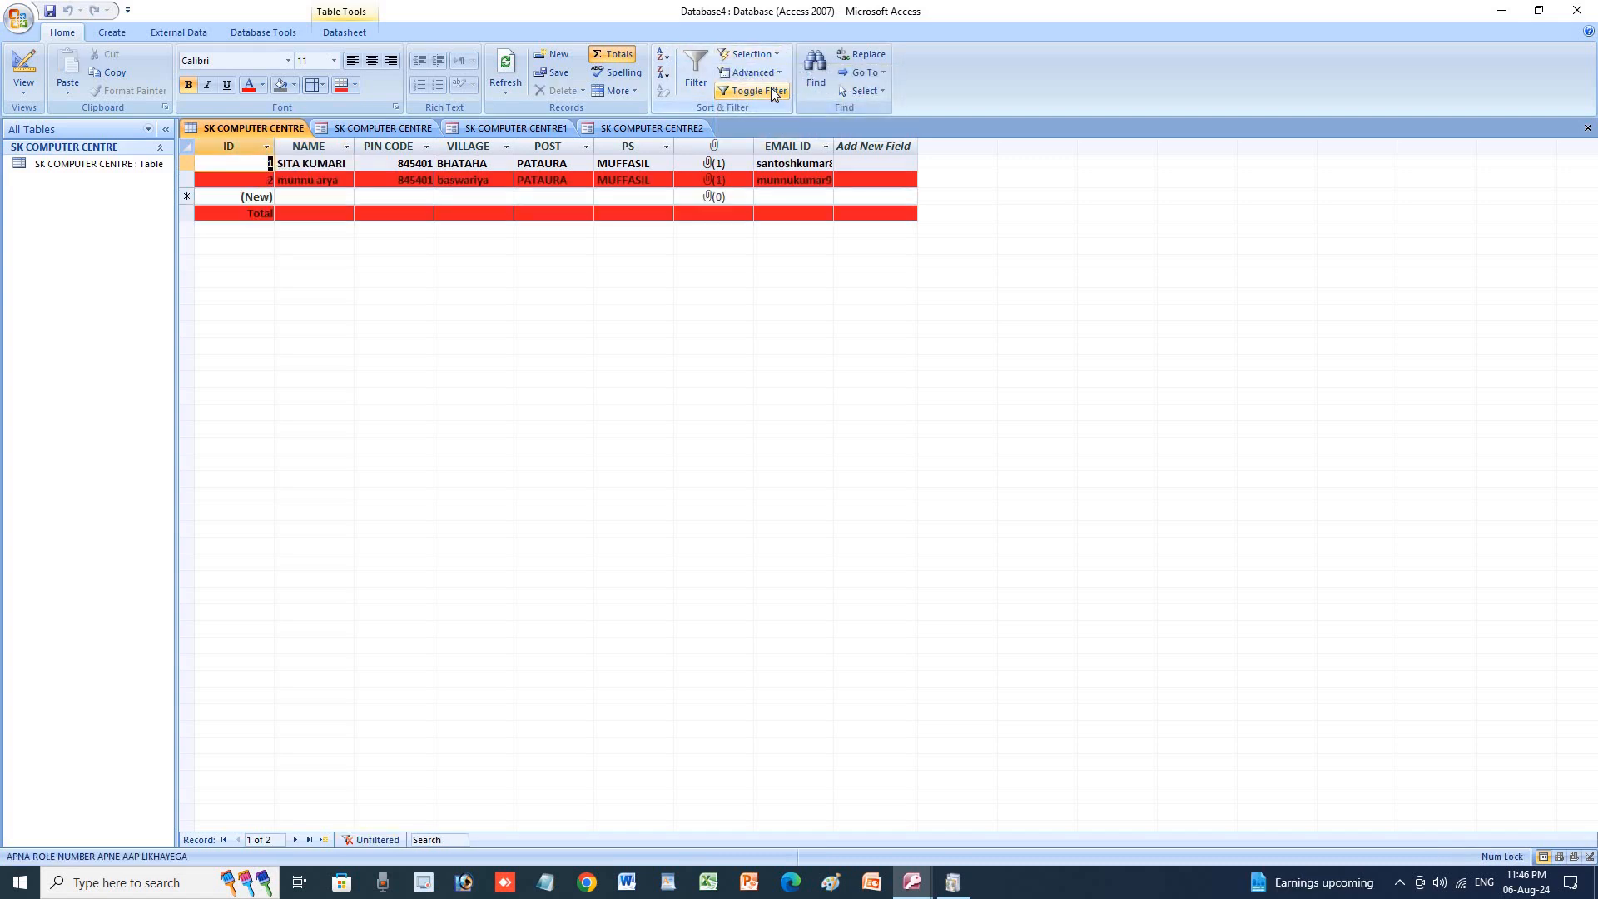
click(770, 90)
click(771, 90)
click(767, 73)
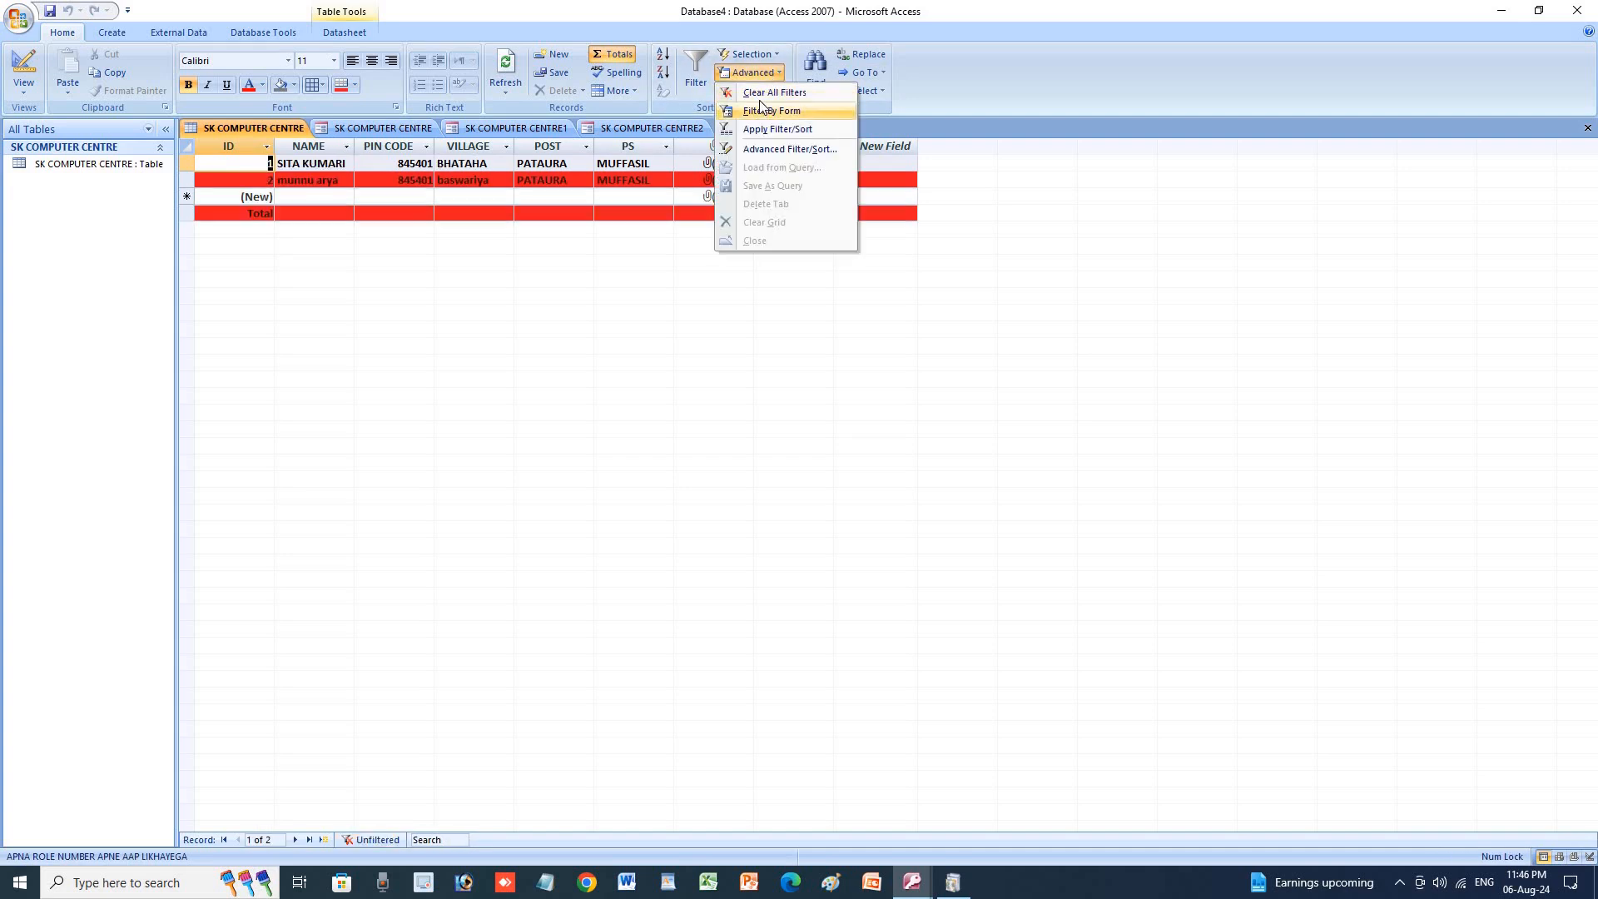
Clear all filters from the SK COMPUTER CENTRE table.
click(757, 93)
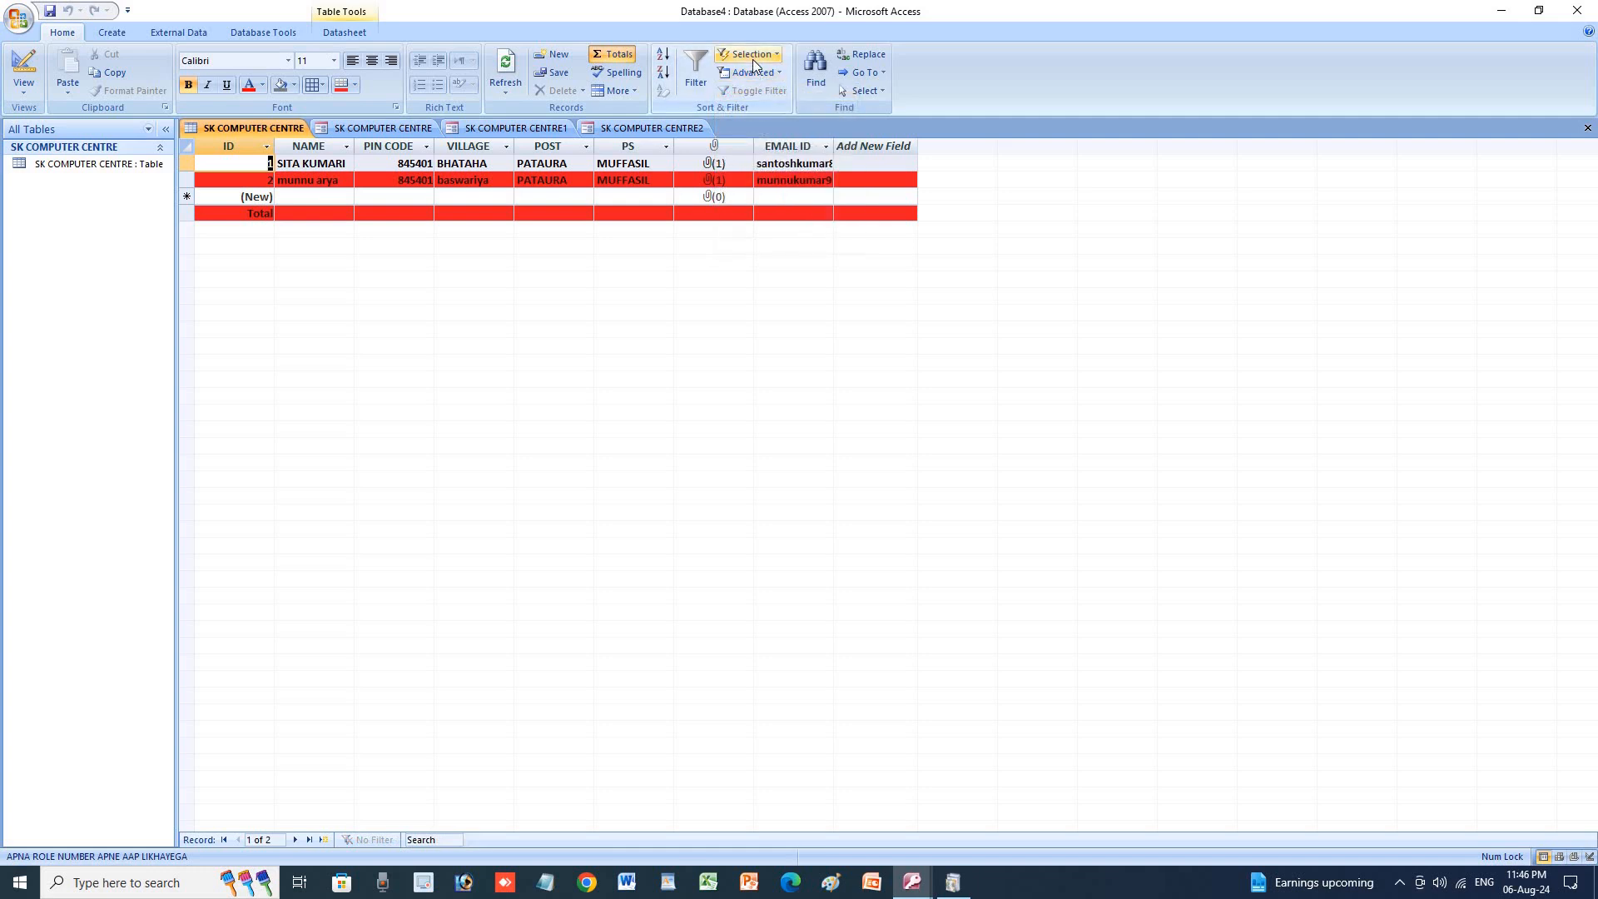
click(752, 58)
click(753, 59)
Look over the Find and Replace dialog and the Select options, closing both unchanged.
click(812, 81)
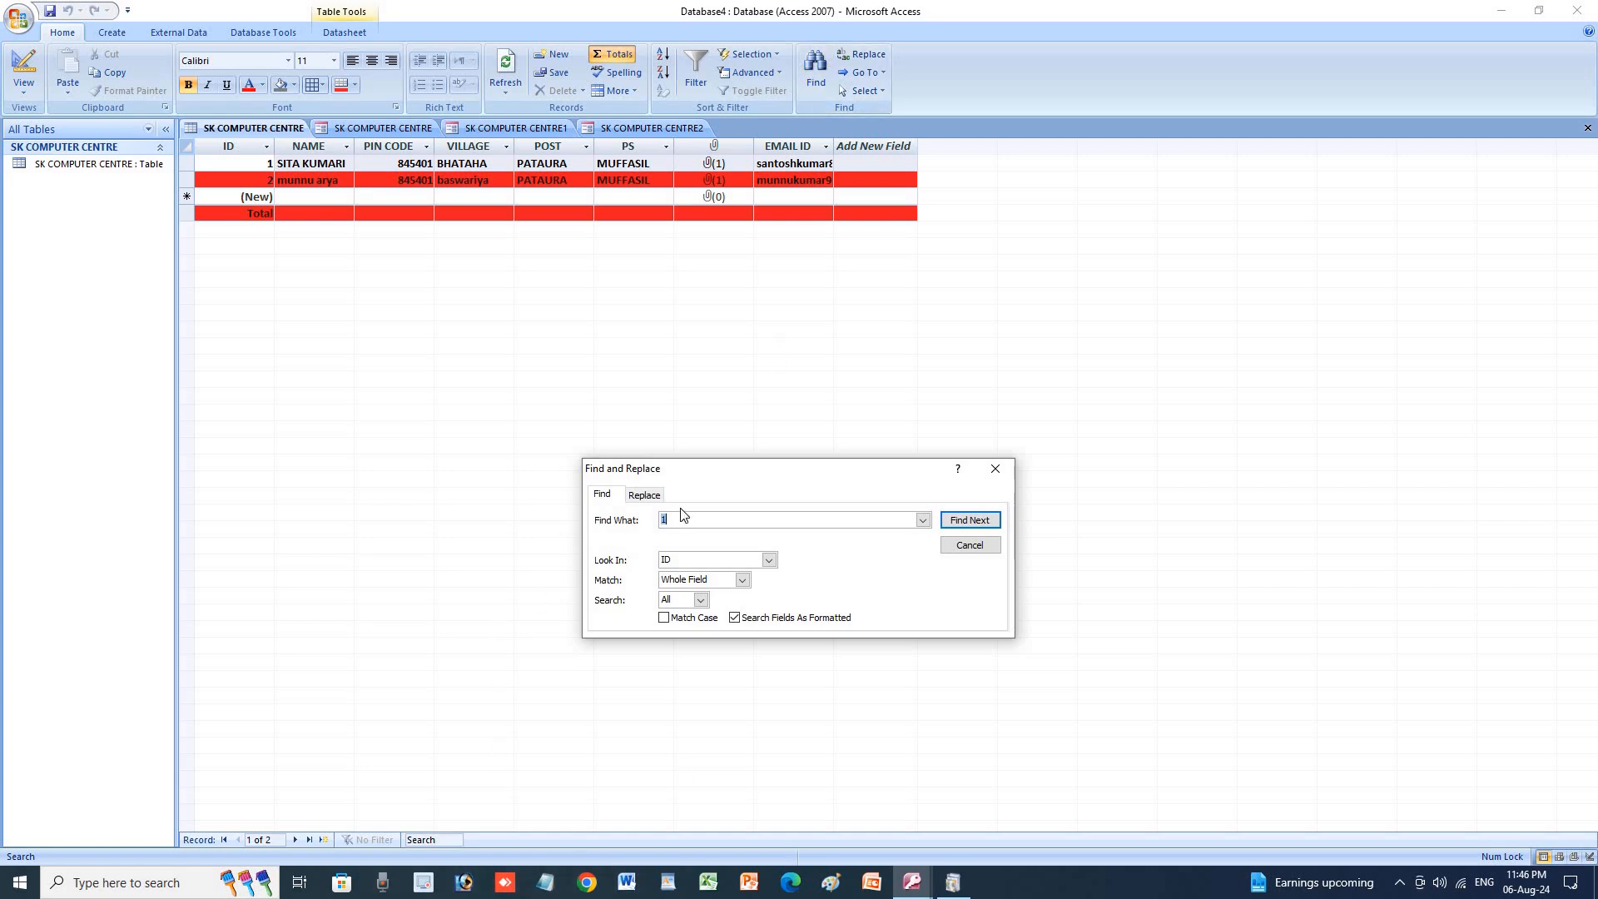
click(993, 471)
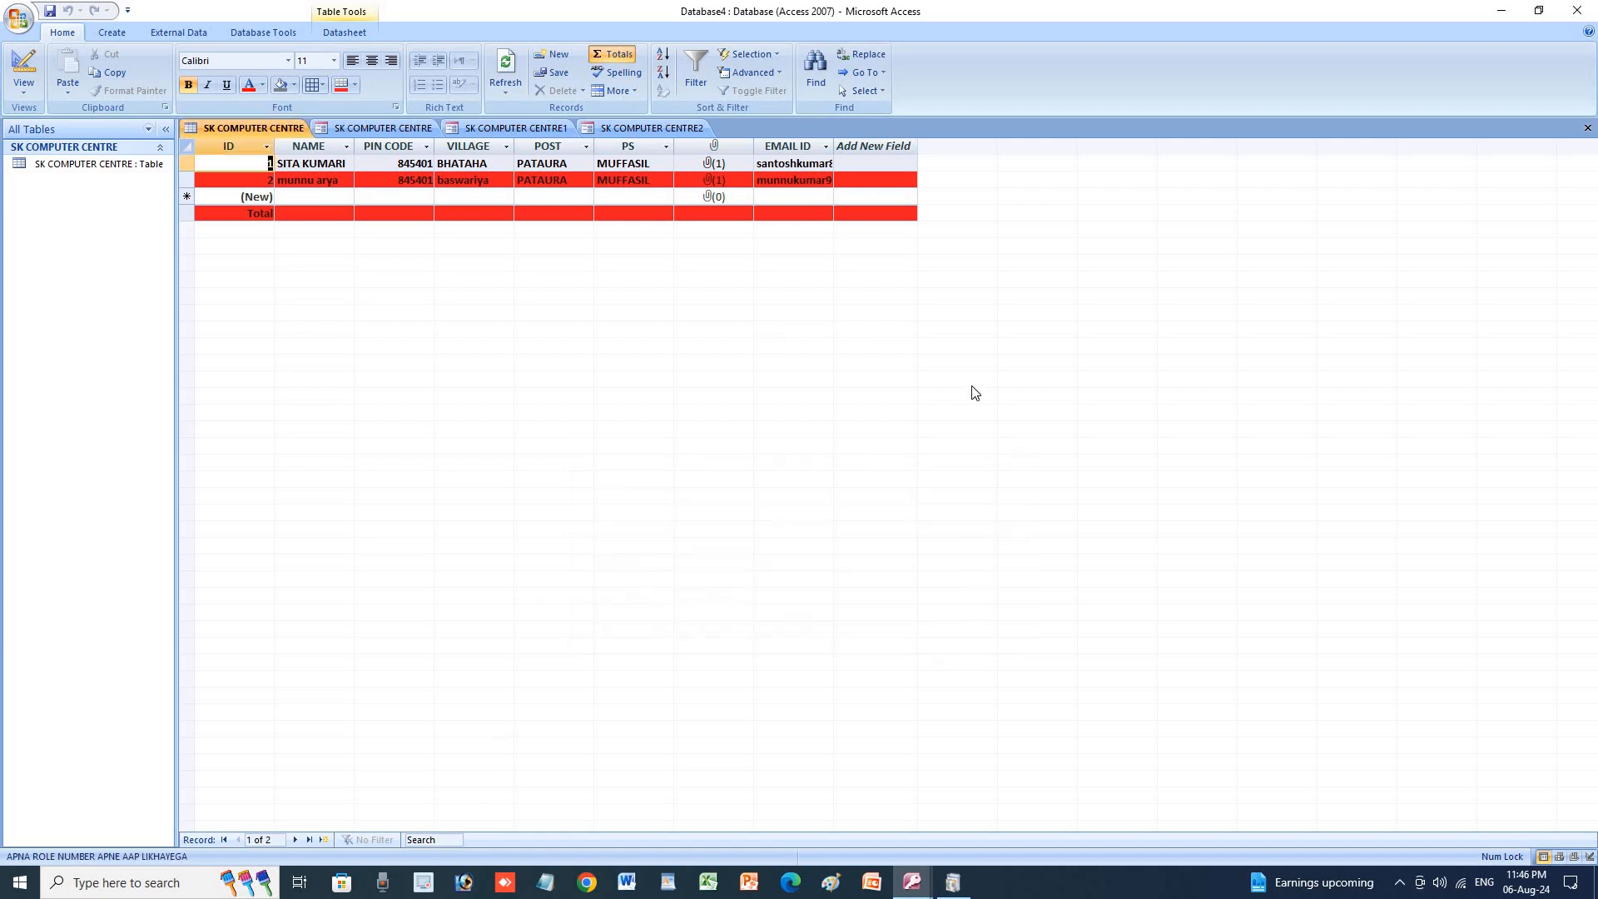
click(857, 91)
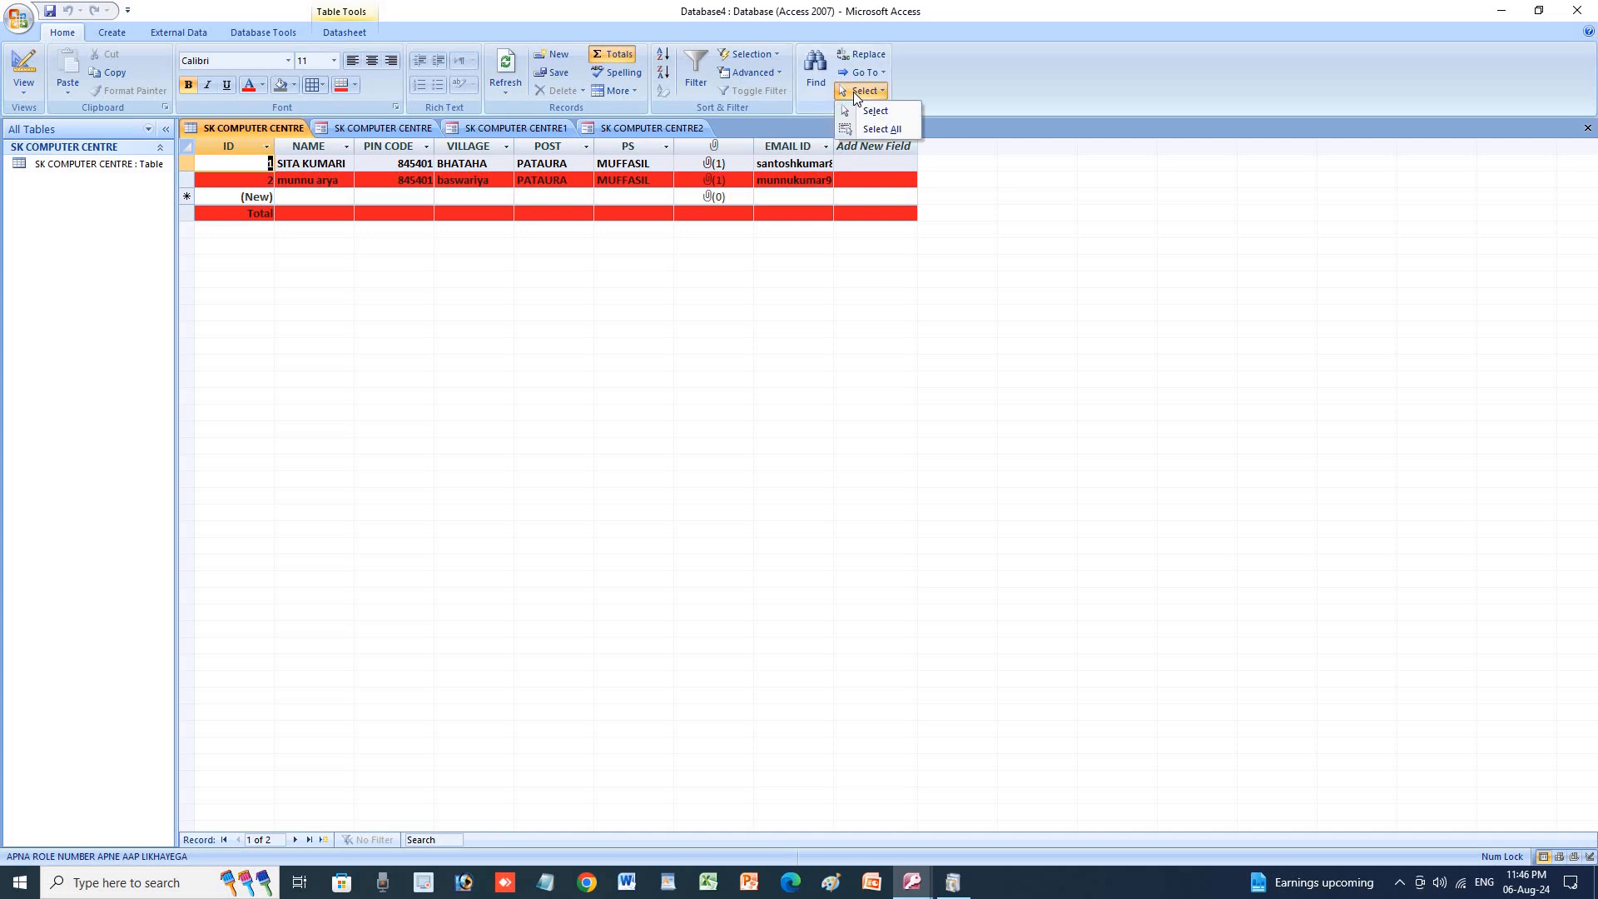
click(854, 94)
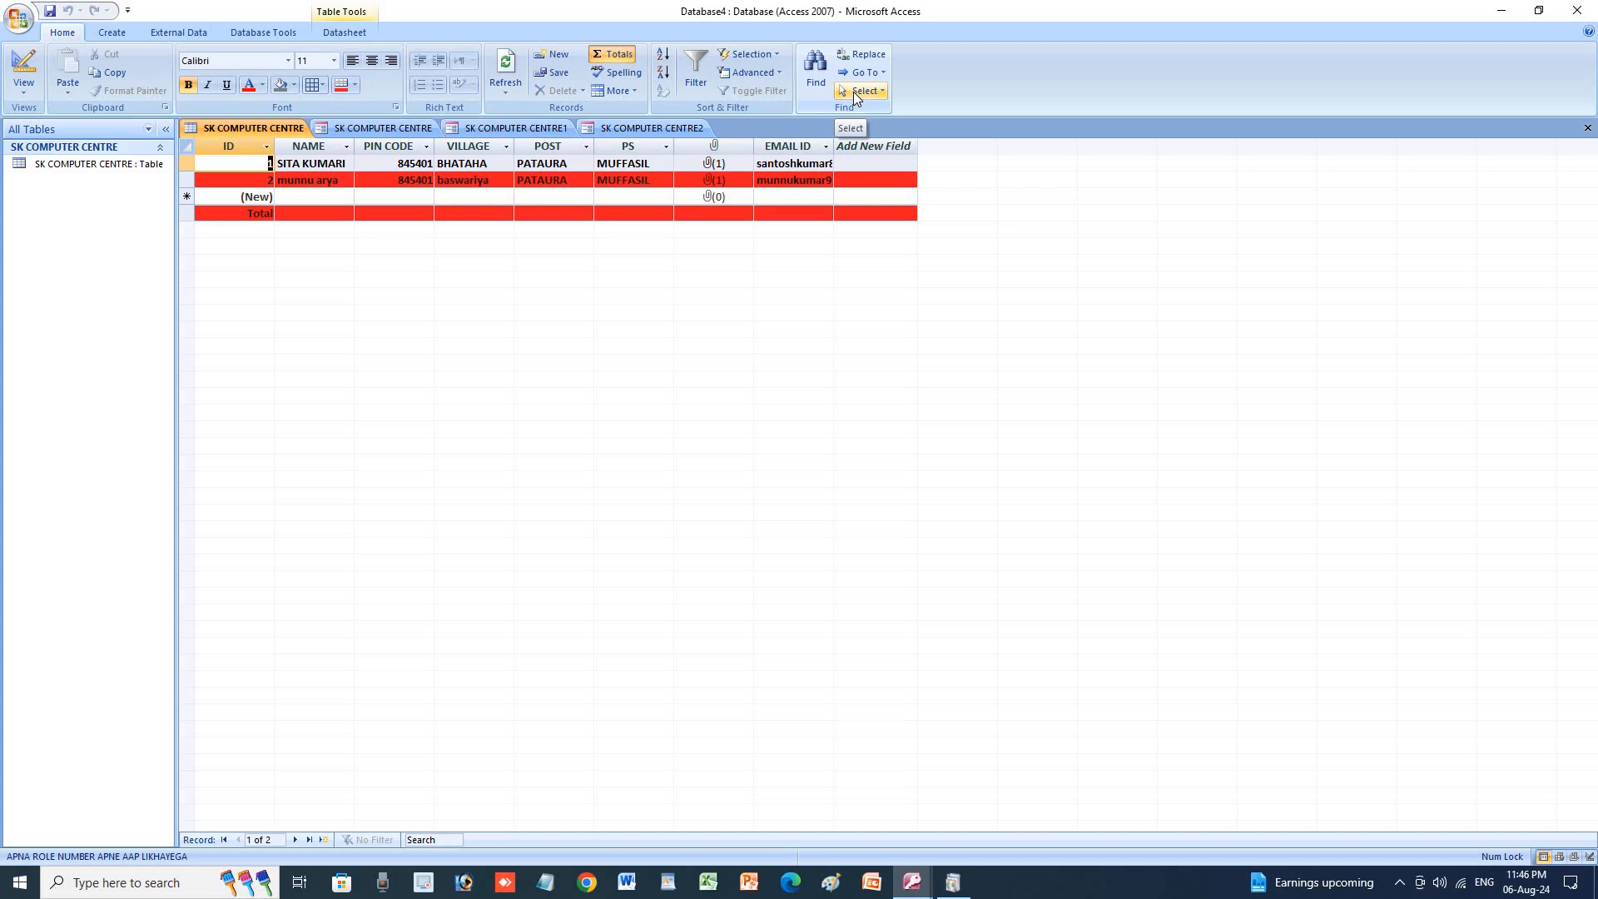
click(111, 34)
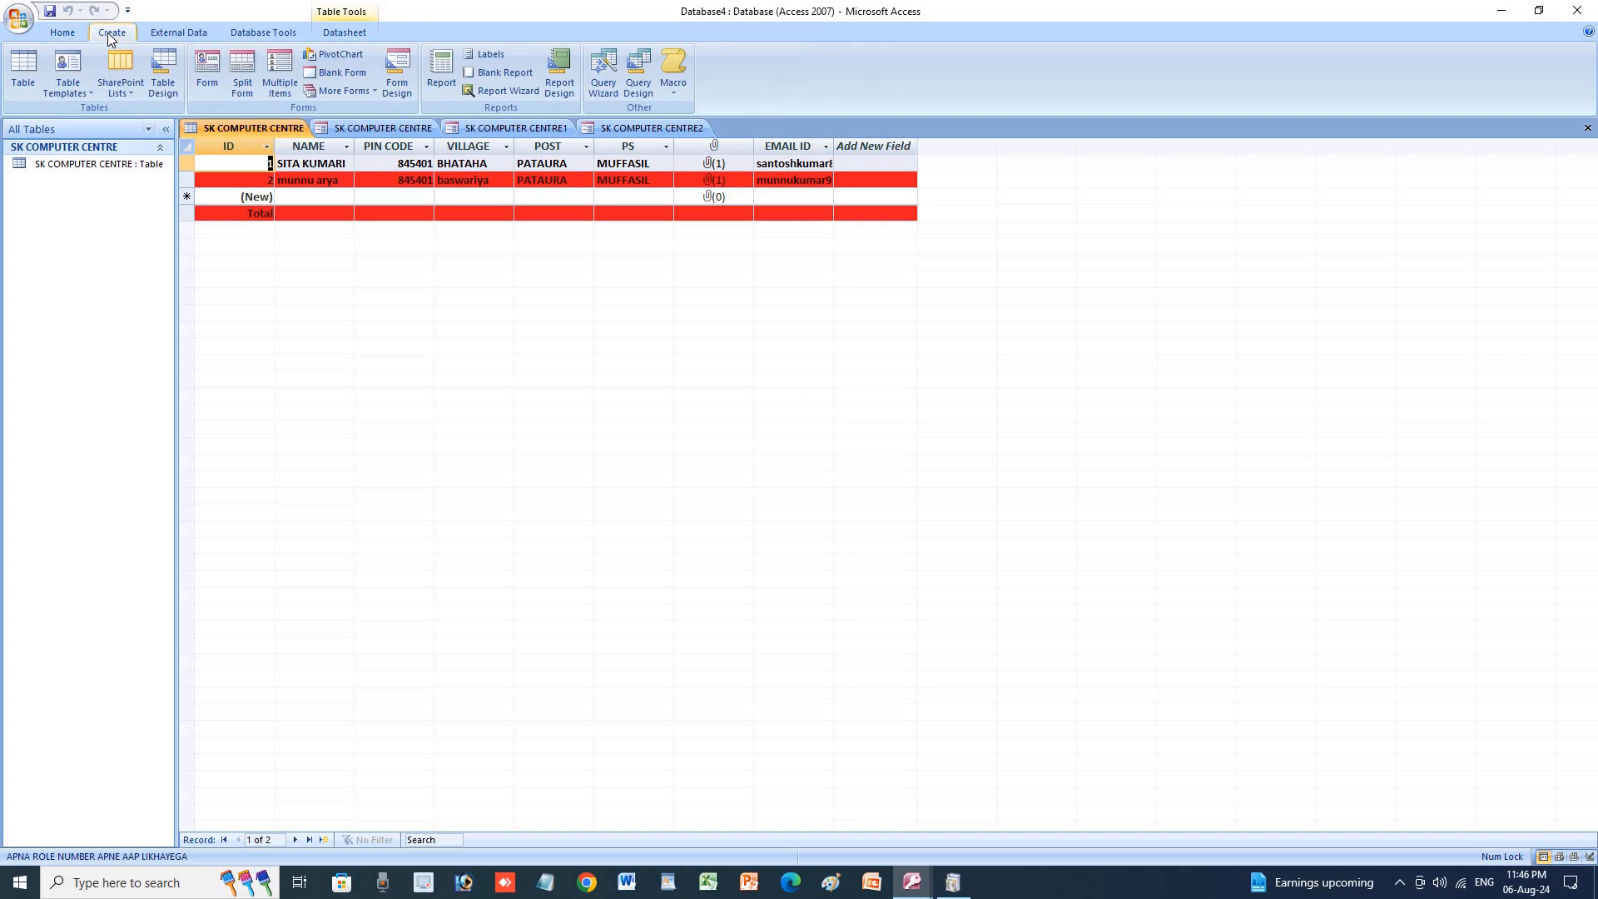
Create two new blank tables, Table1 and Table2.
click(33, 61)
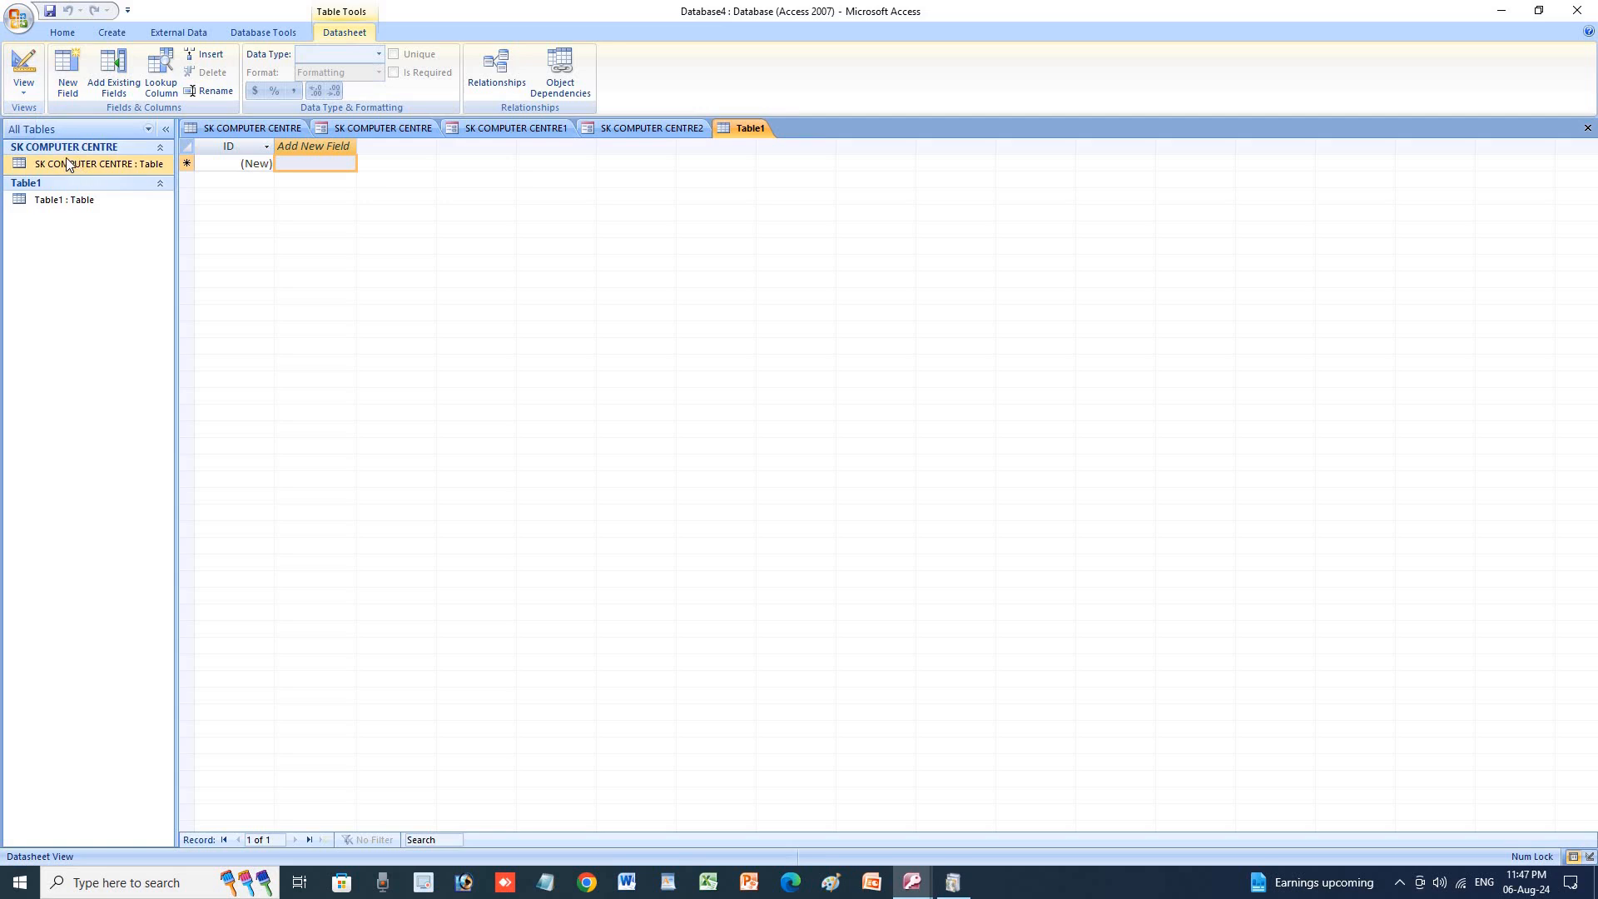
click(112, 32)
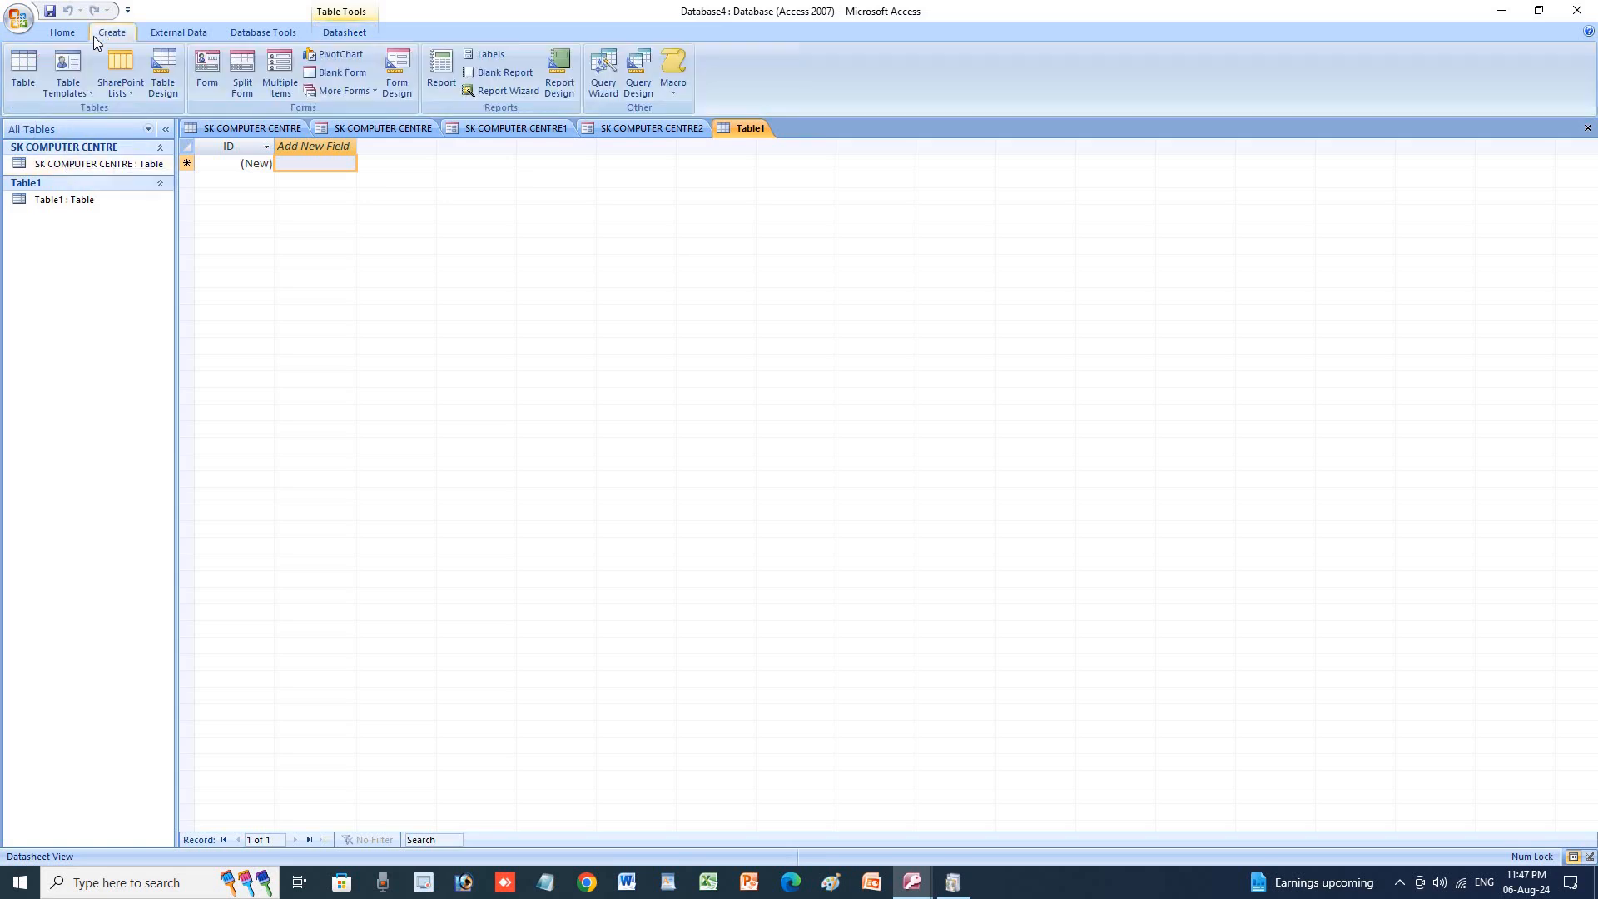
click(23, 88)
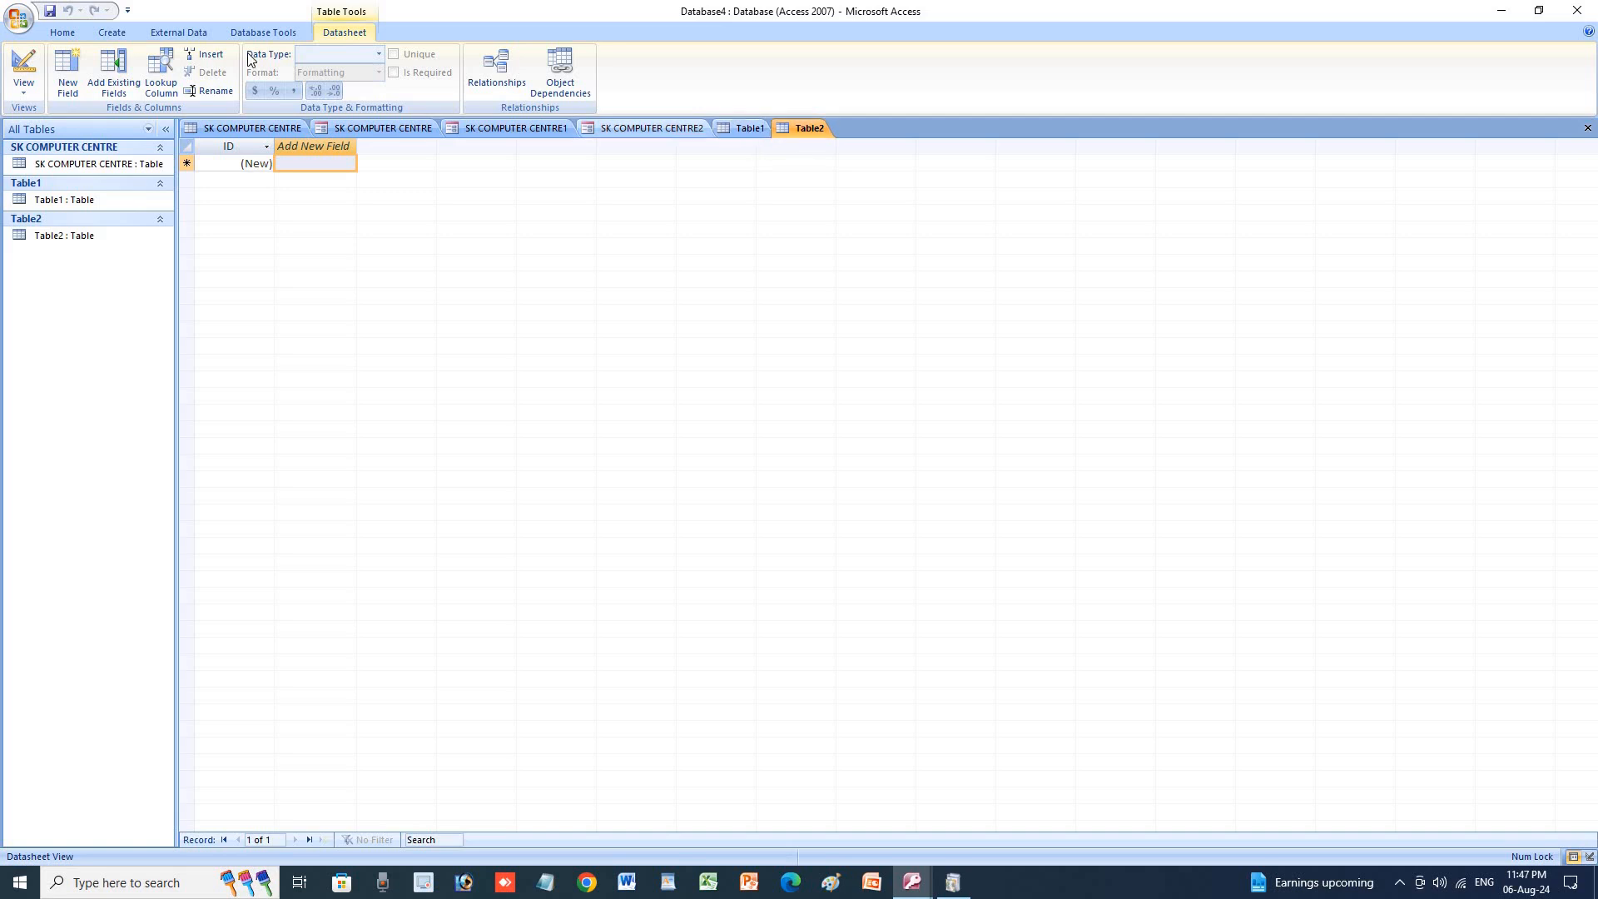
Show the Field Templates list and add a third blank table, Table3.
click(65, 73)
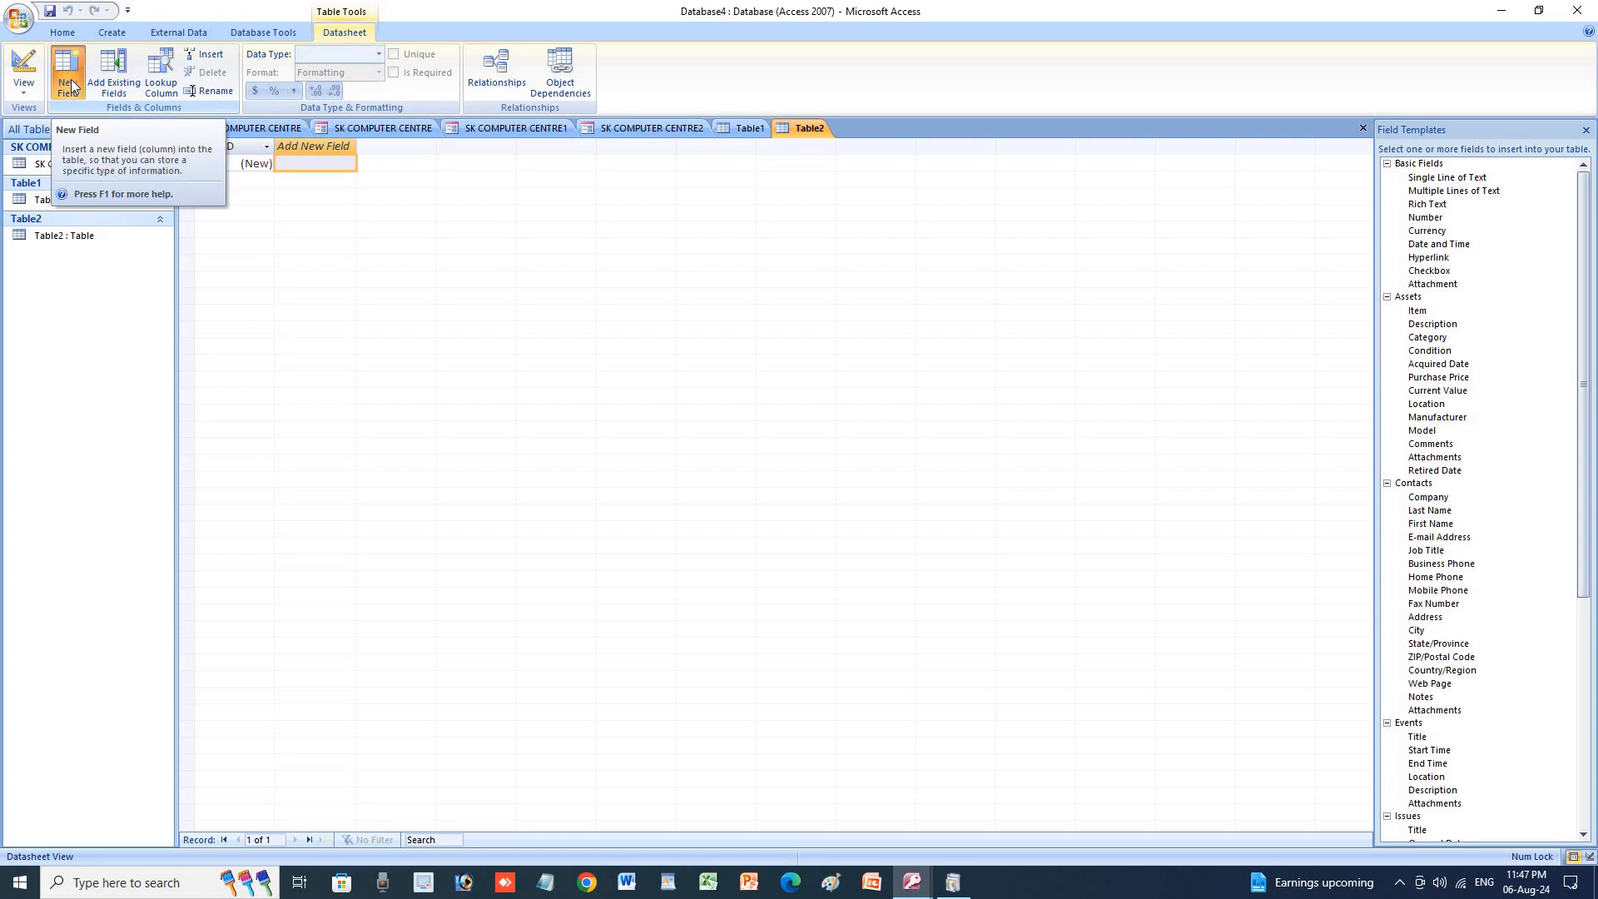
scroll(71, 73, up, 3)
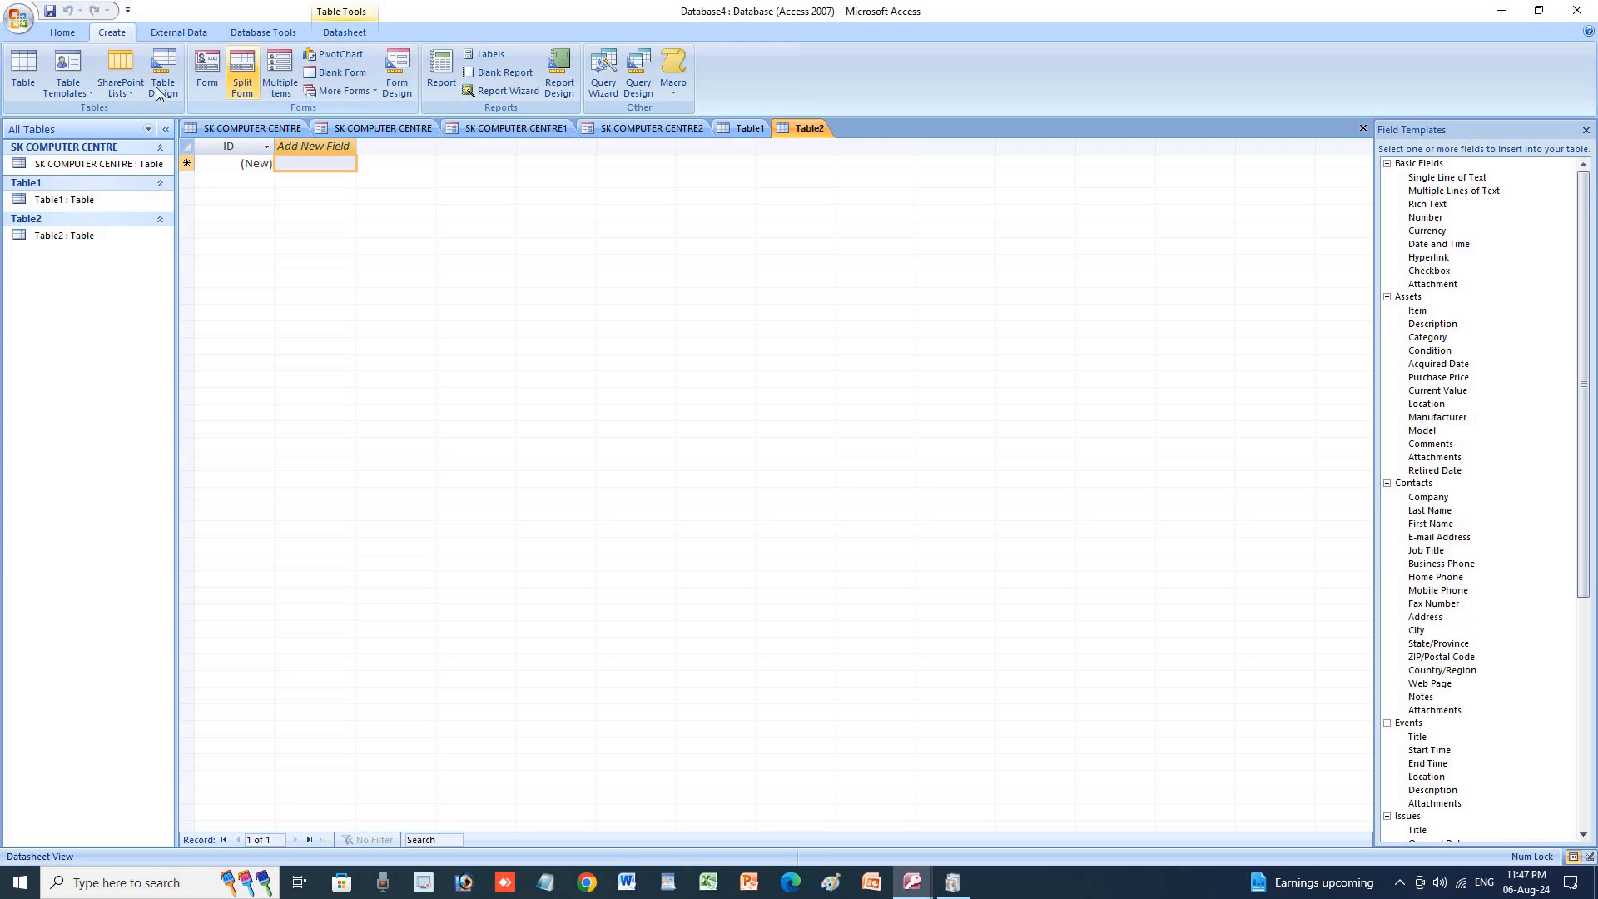
click(27, 80)
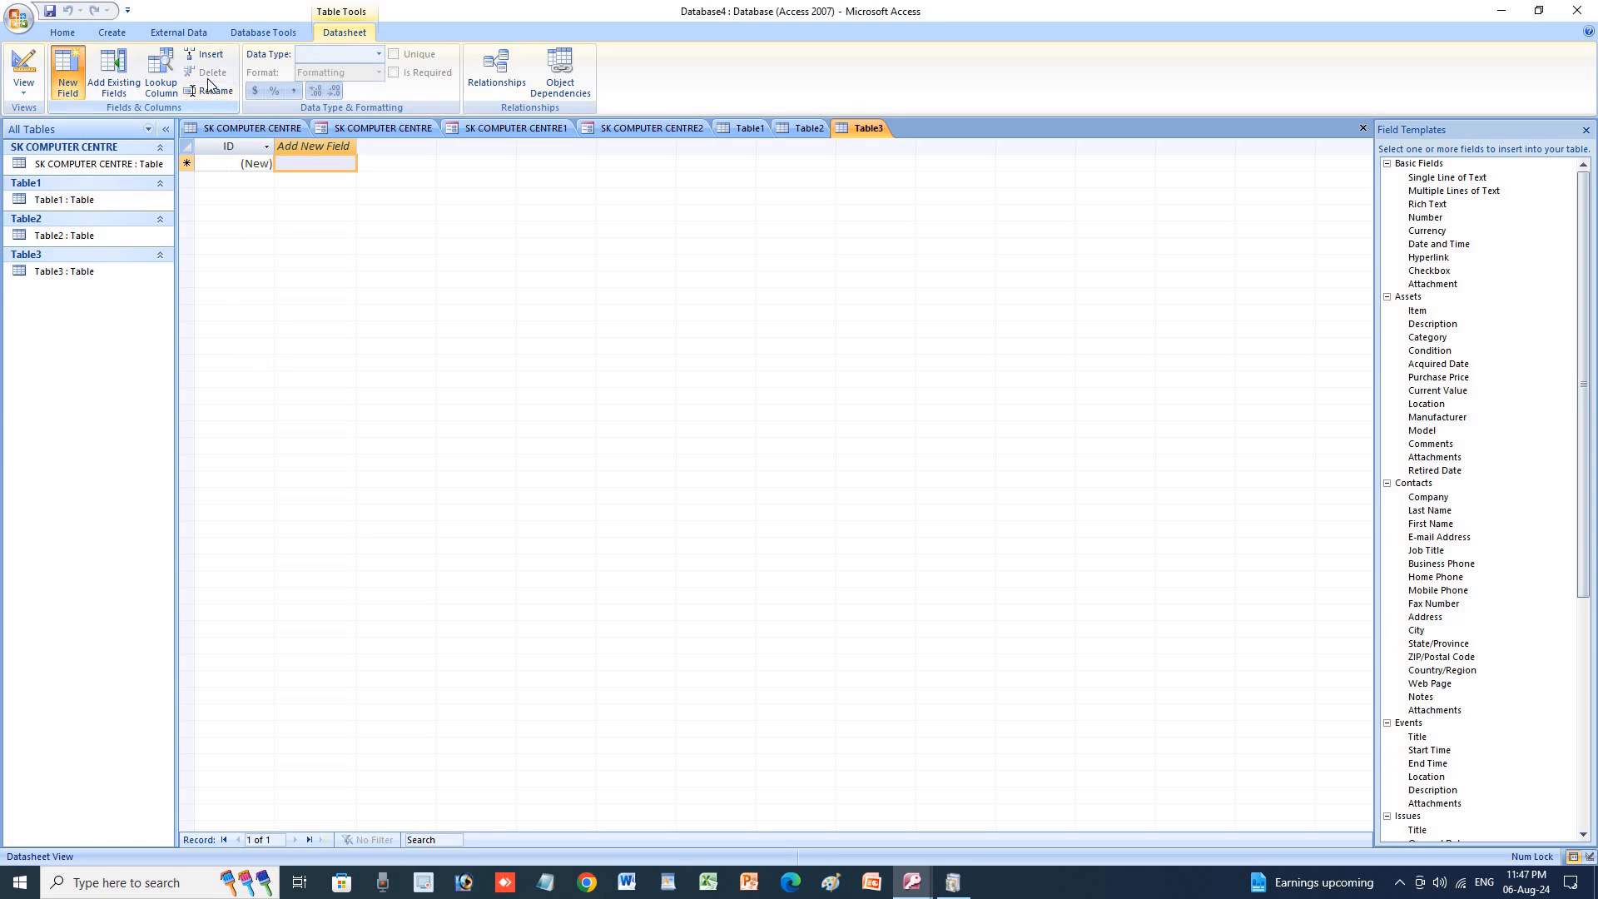
click(111, 32)
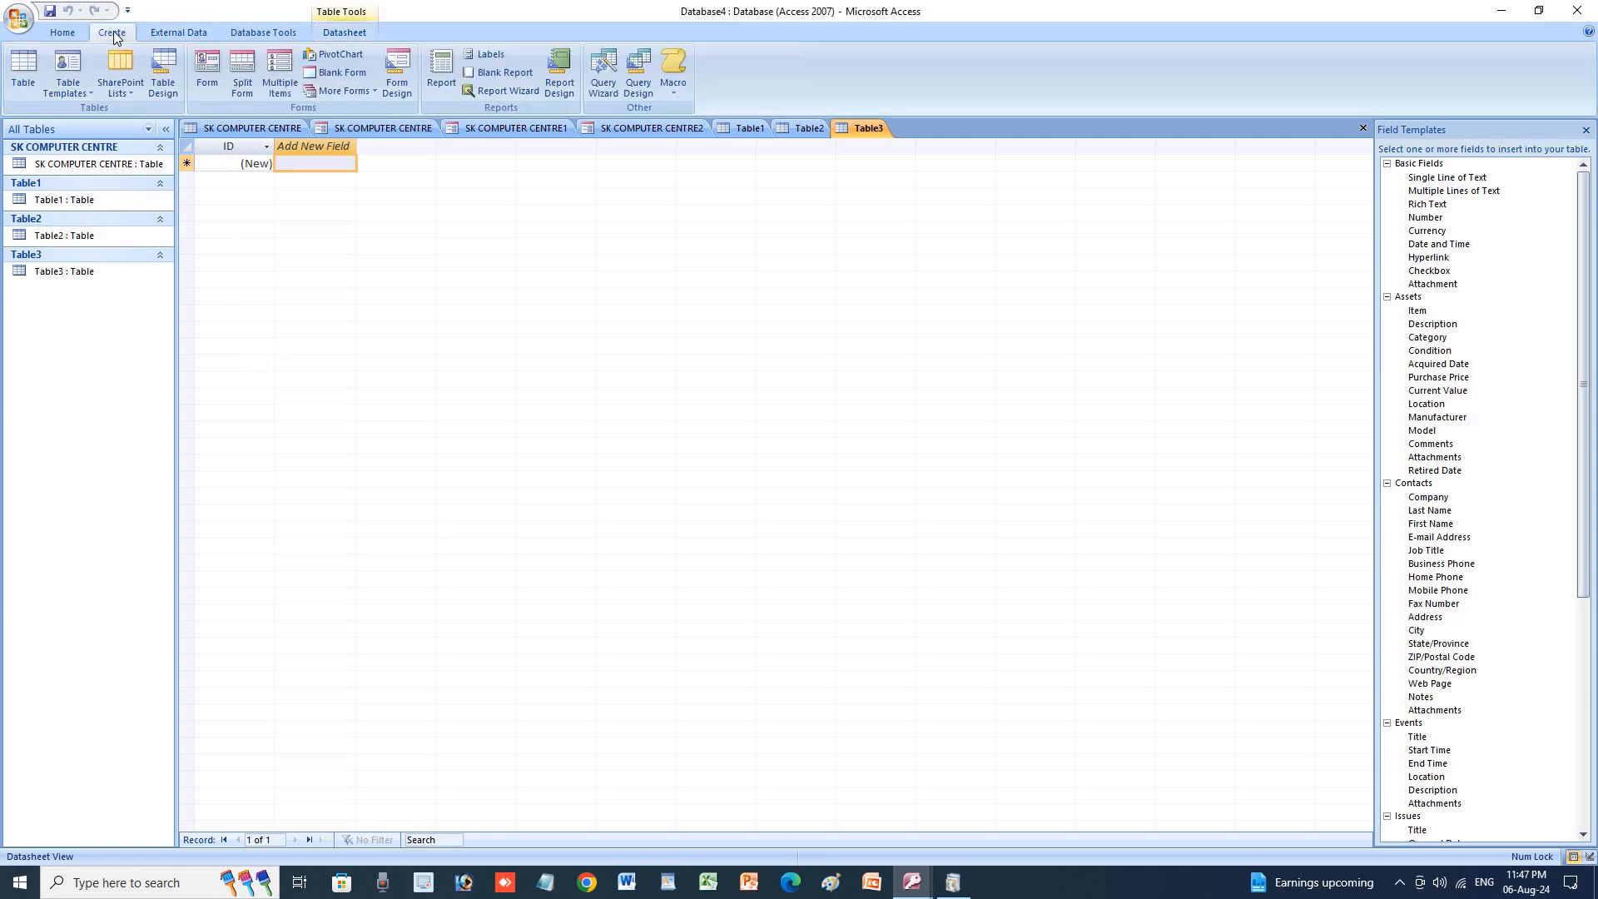
click(86, 92)
Create Contacts, Tasks, Issues and Events tables (Table4–Table7) from the table templates.
click(90, 121)
click(66, 86)
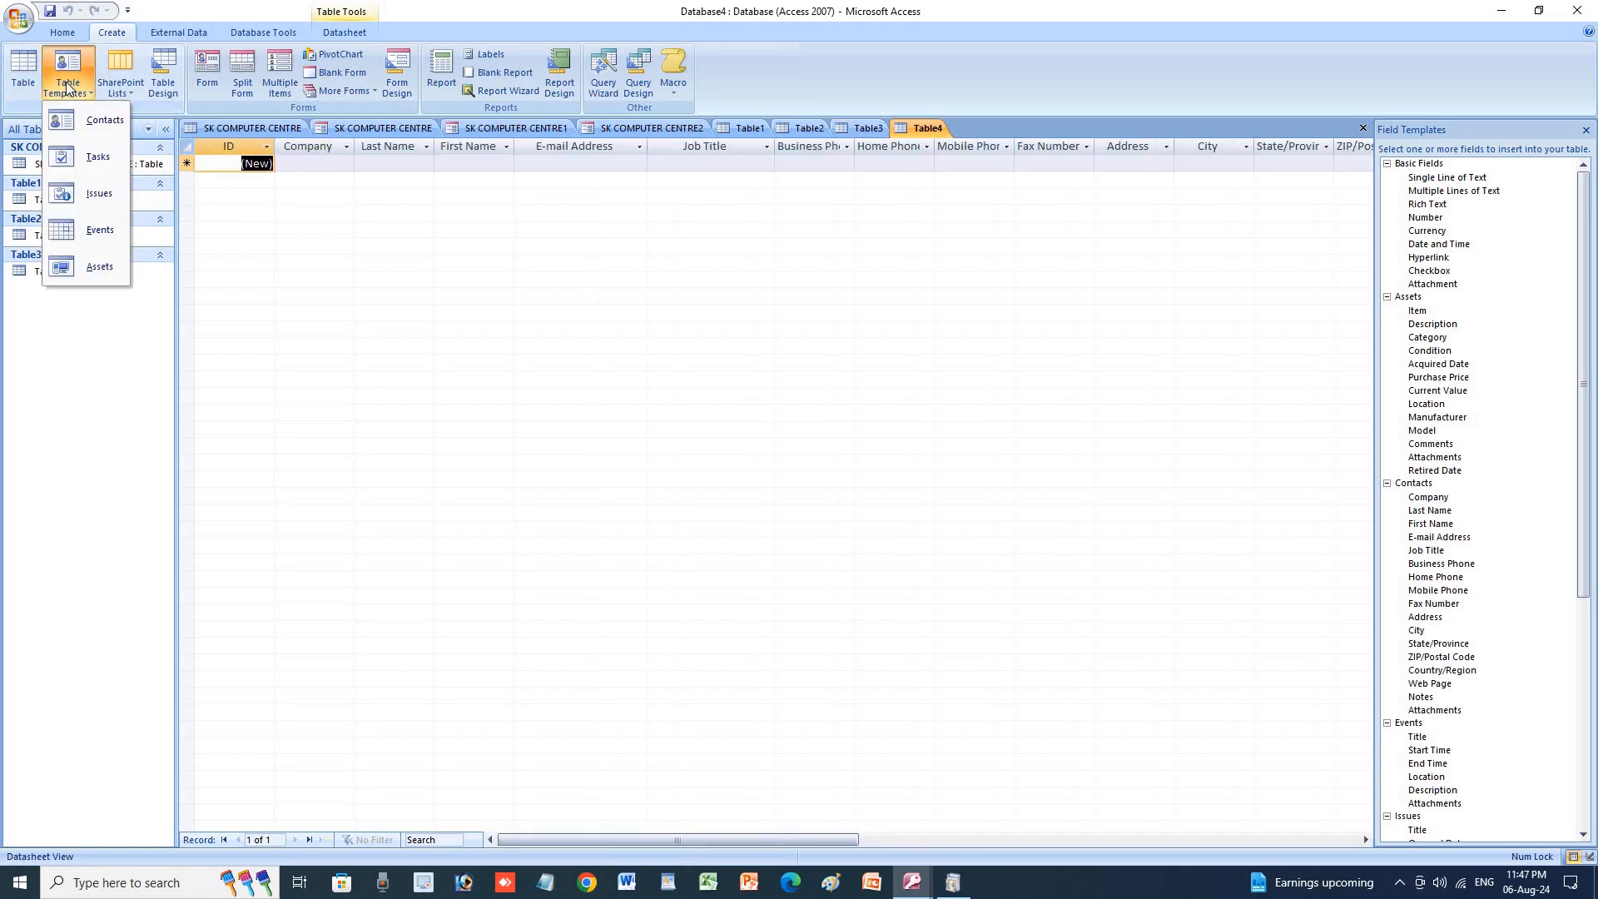
click(90, 157)
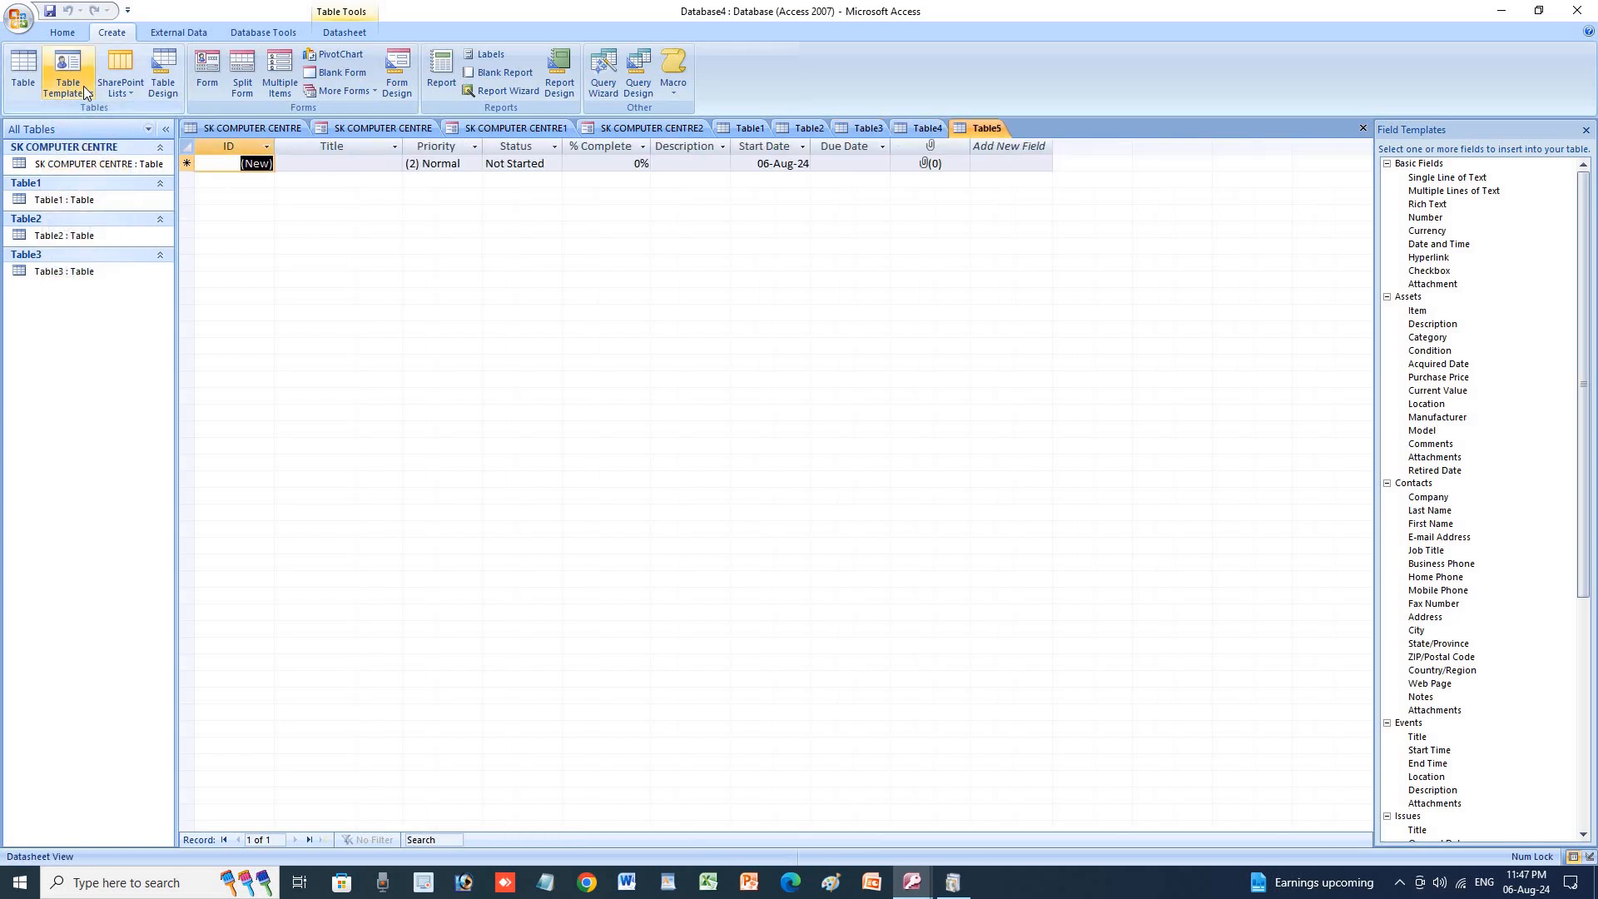
click(84, 86)
click(90, 190)
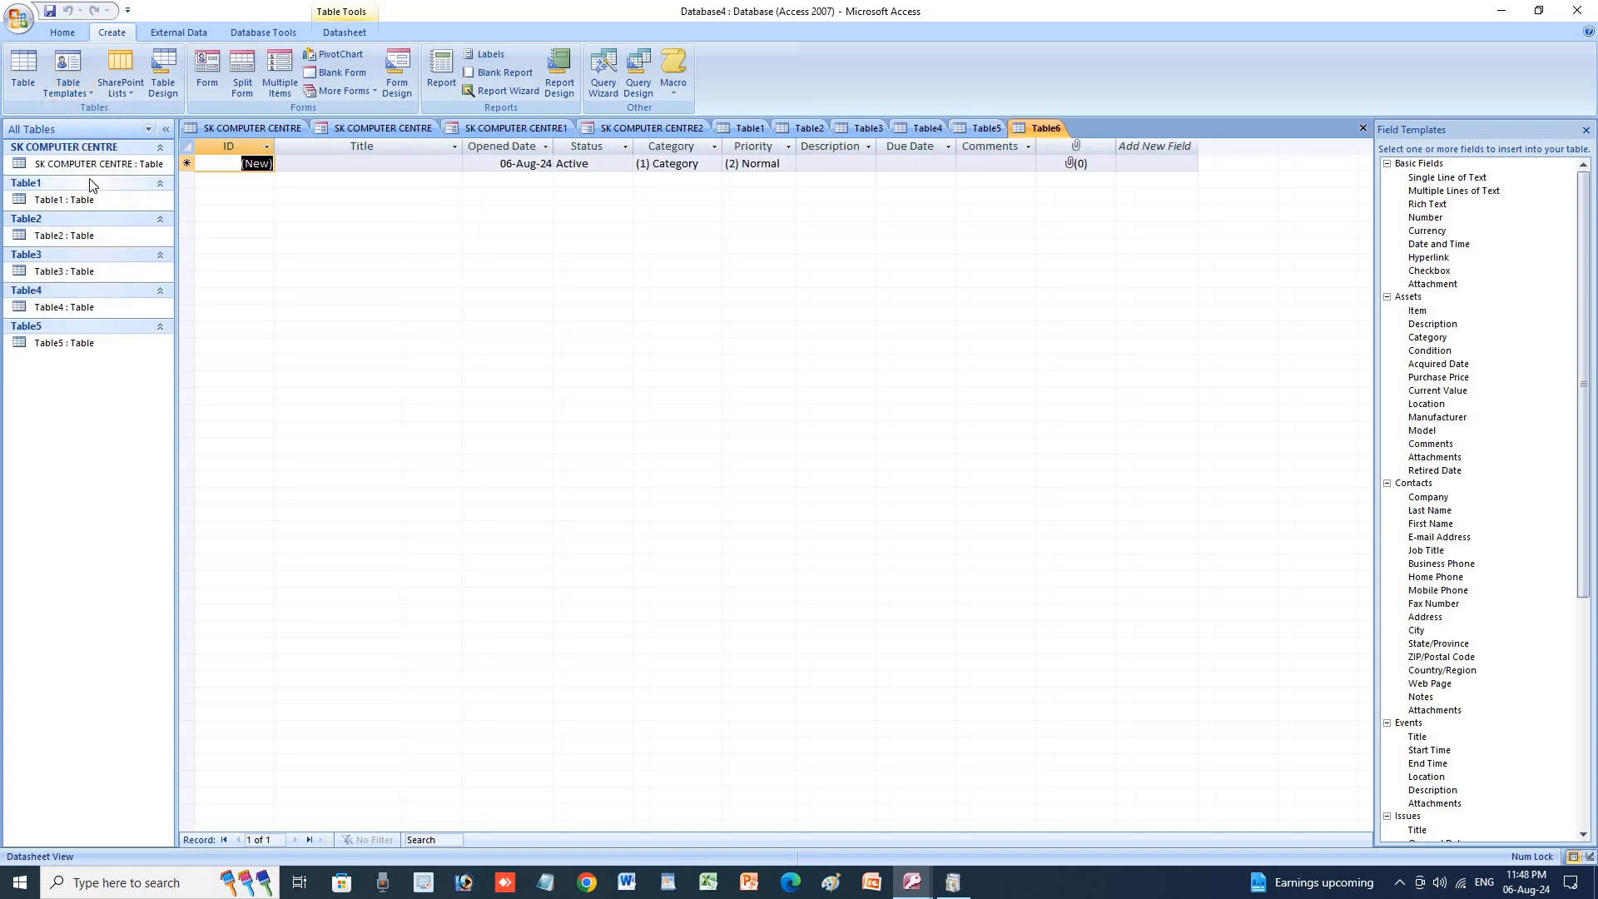
click(69, 87)
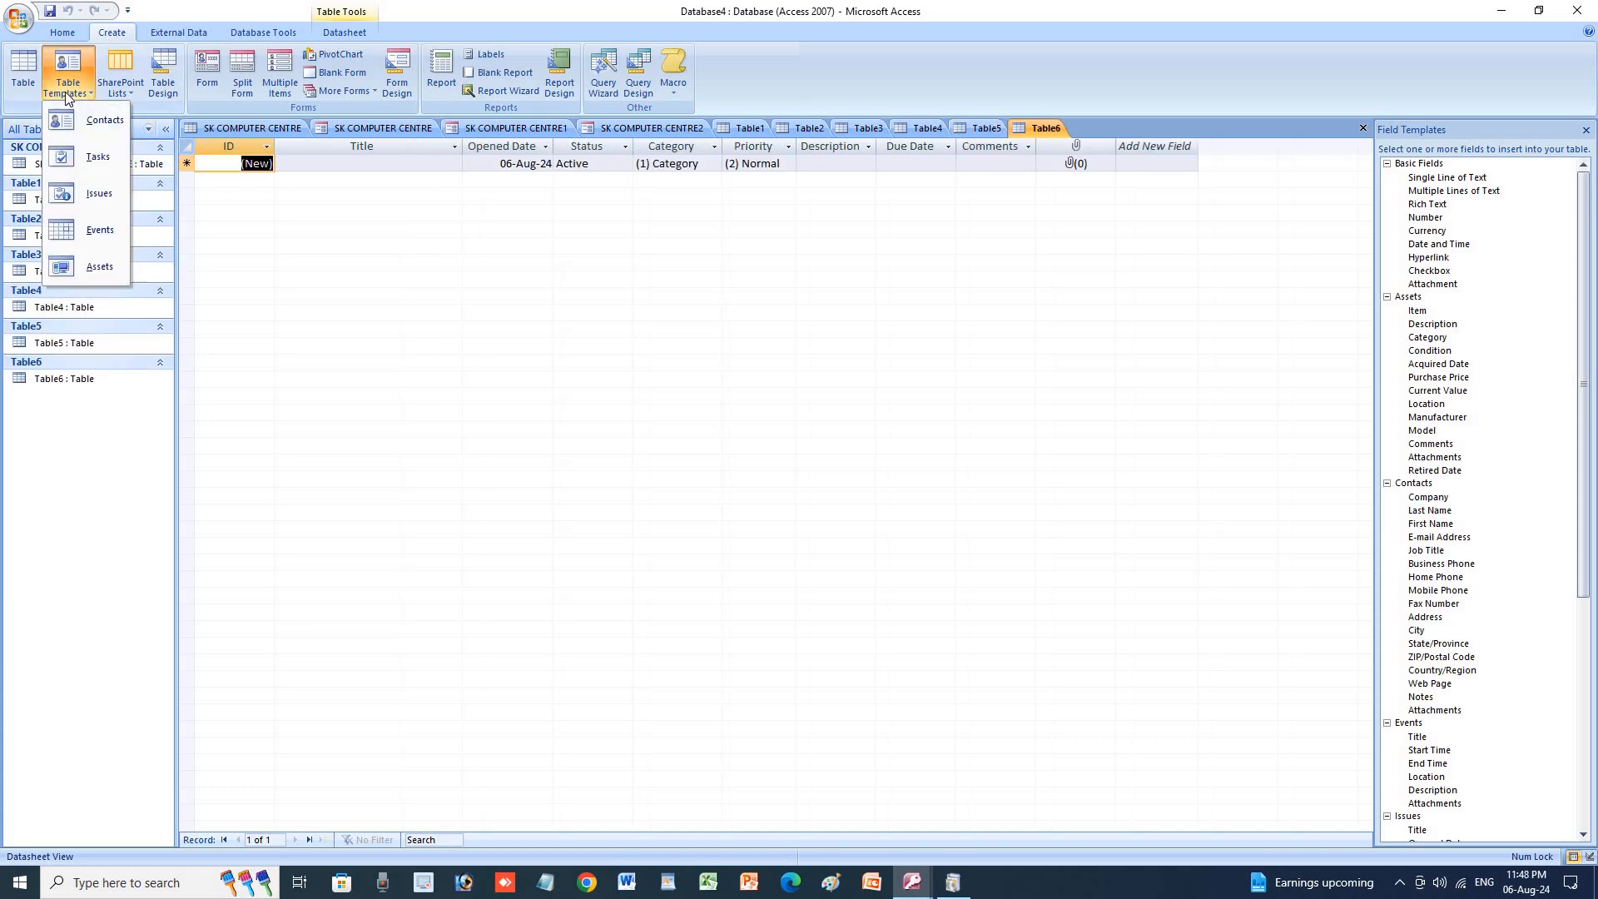
click(82, 224)
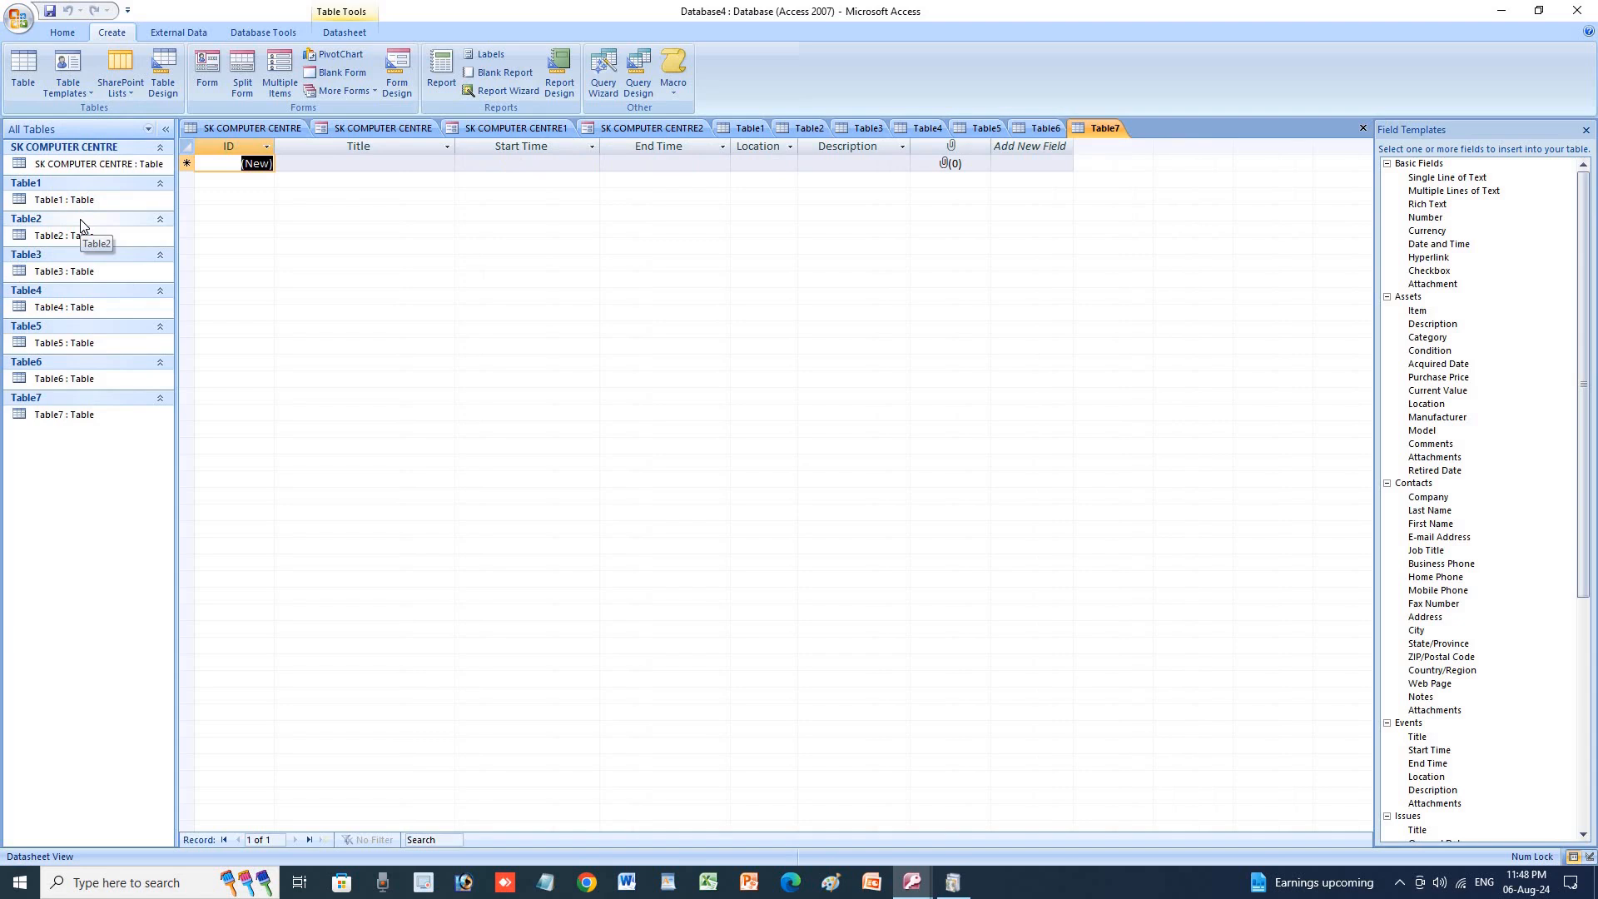
Preview SharePoint Tasks and Contacts lists, cancel both, and start a table in Design view.
click(83, 87)
click(134, 93)
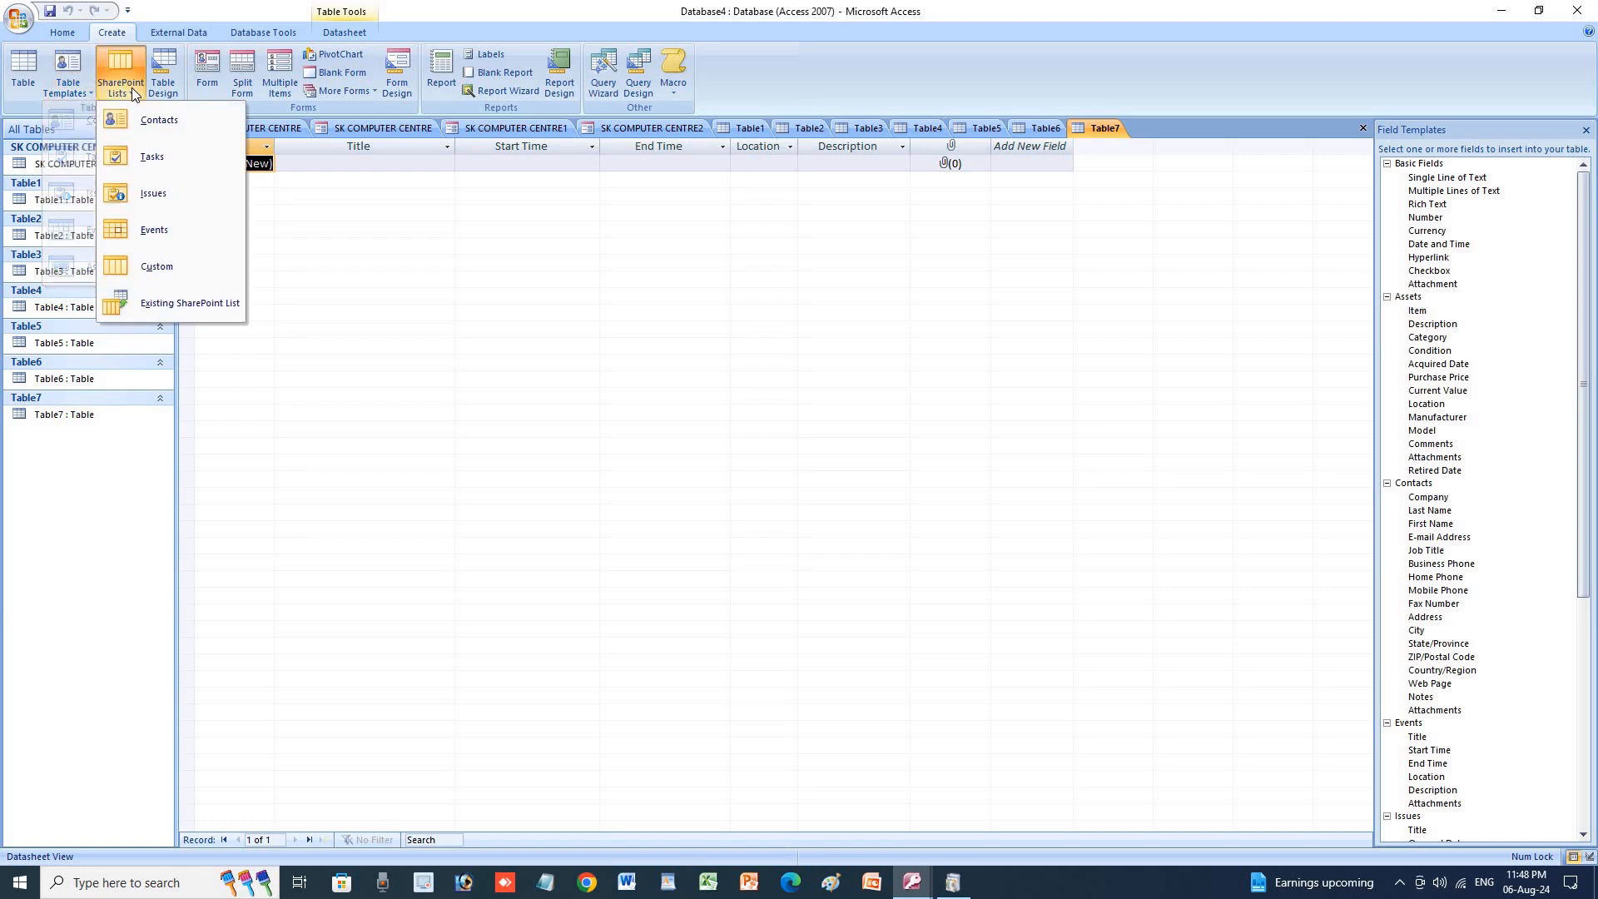
click(155, 162)
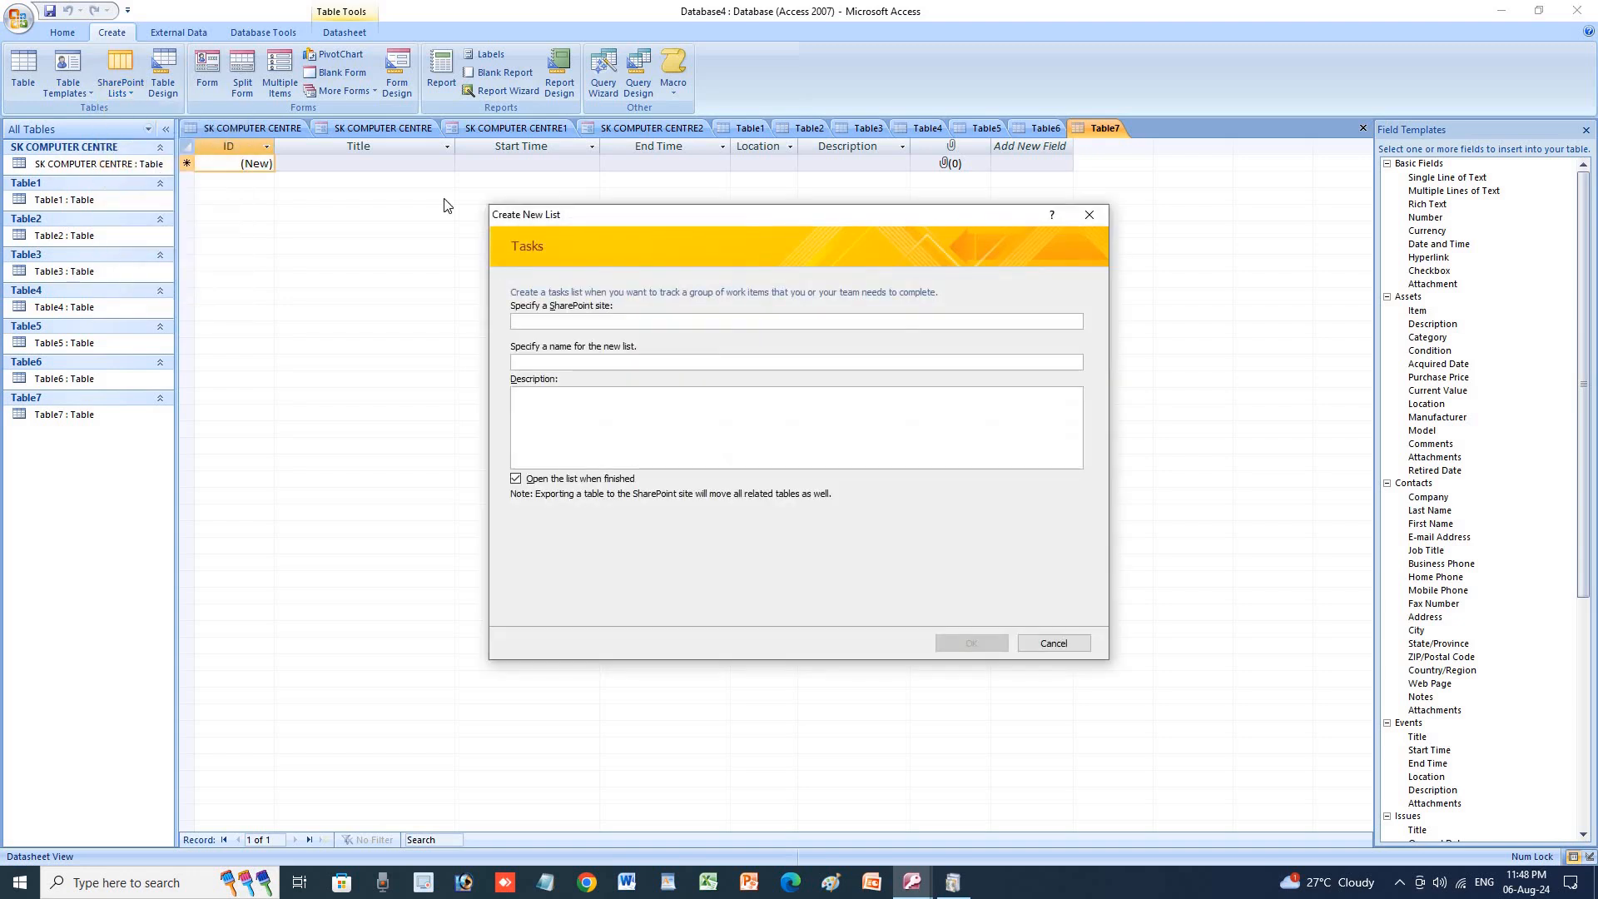
click(1083, 217)
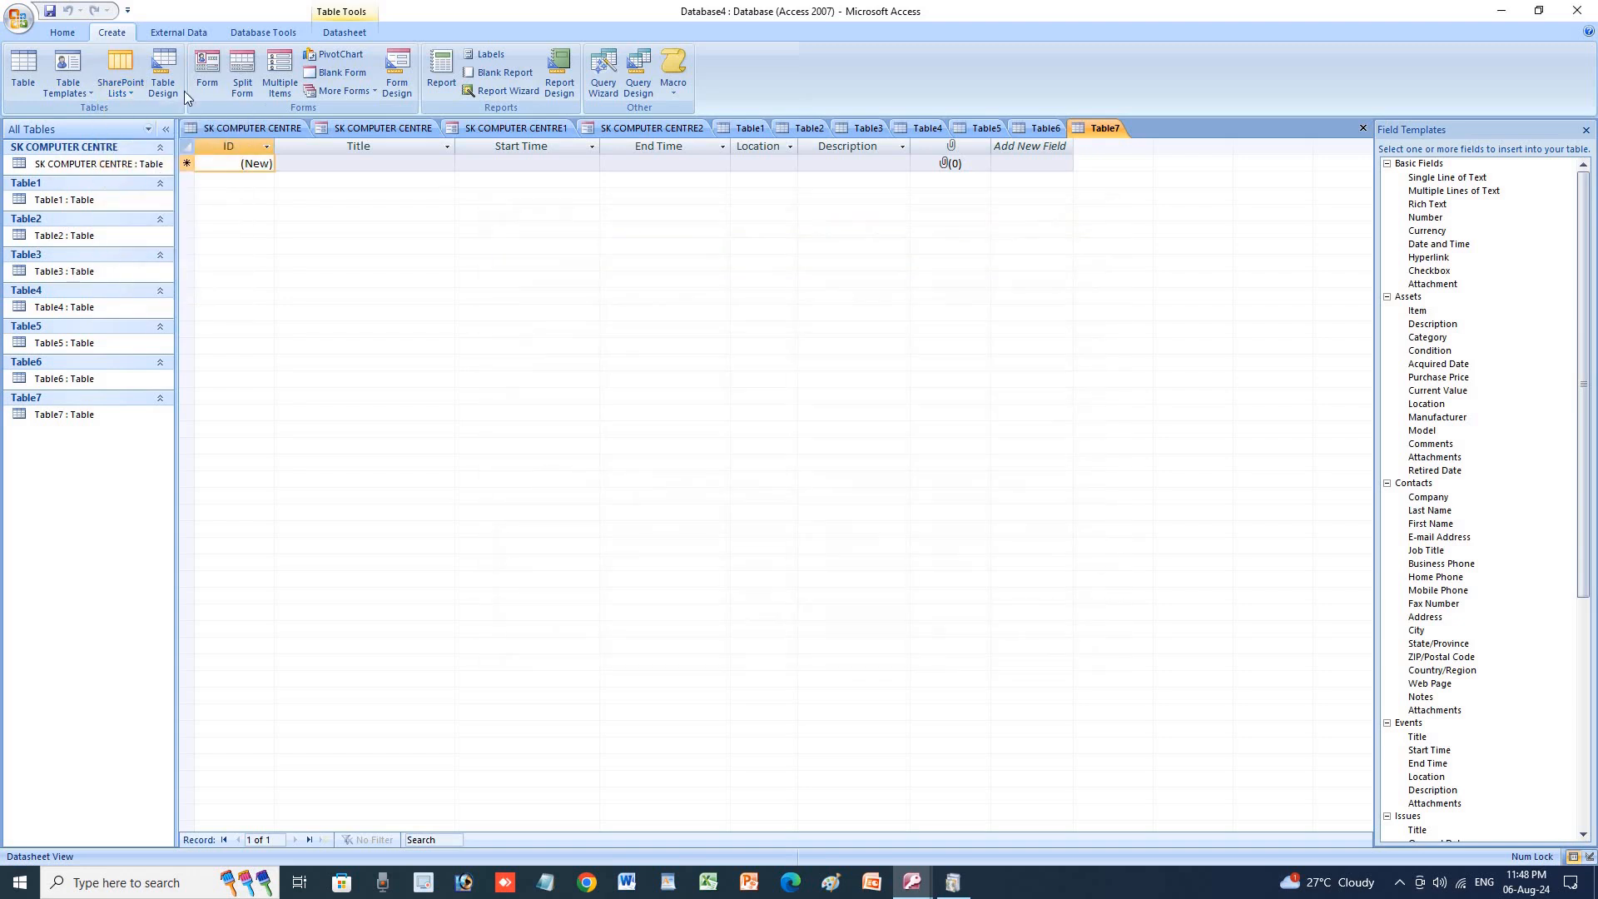
click(108, 93)
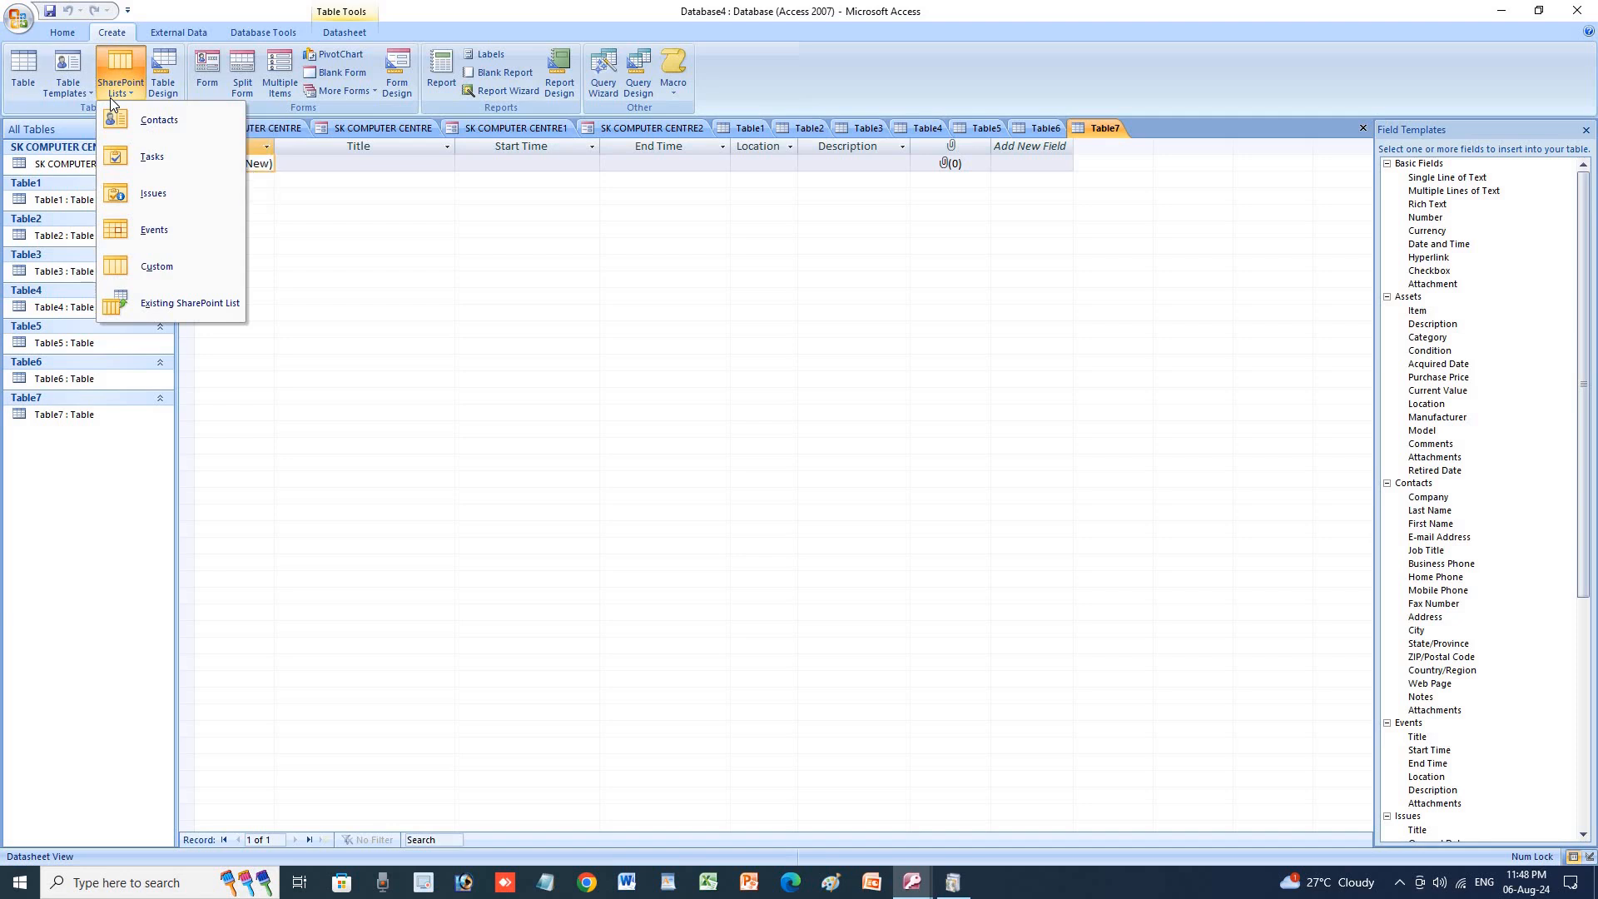
click(113, 125)
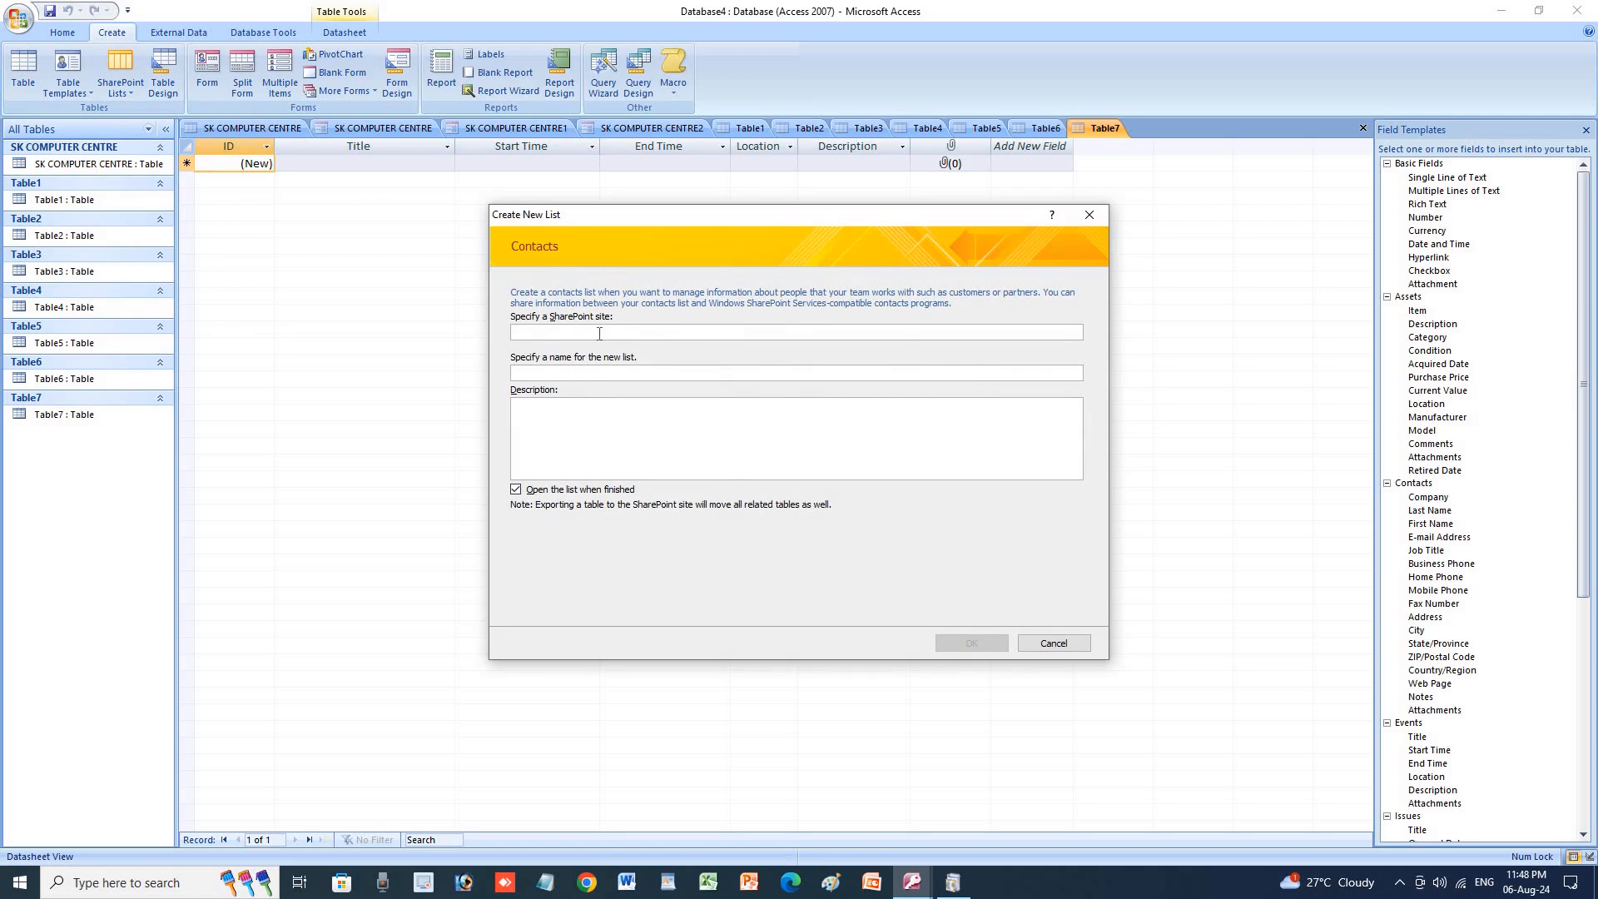
click(1089, 215)
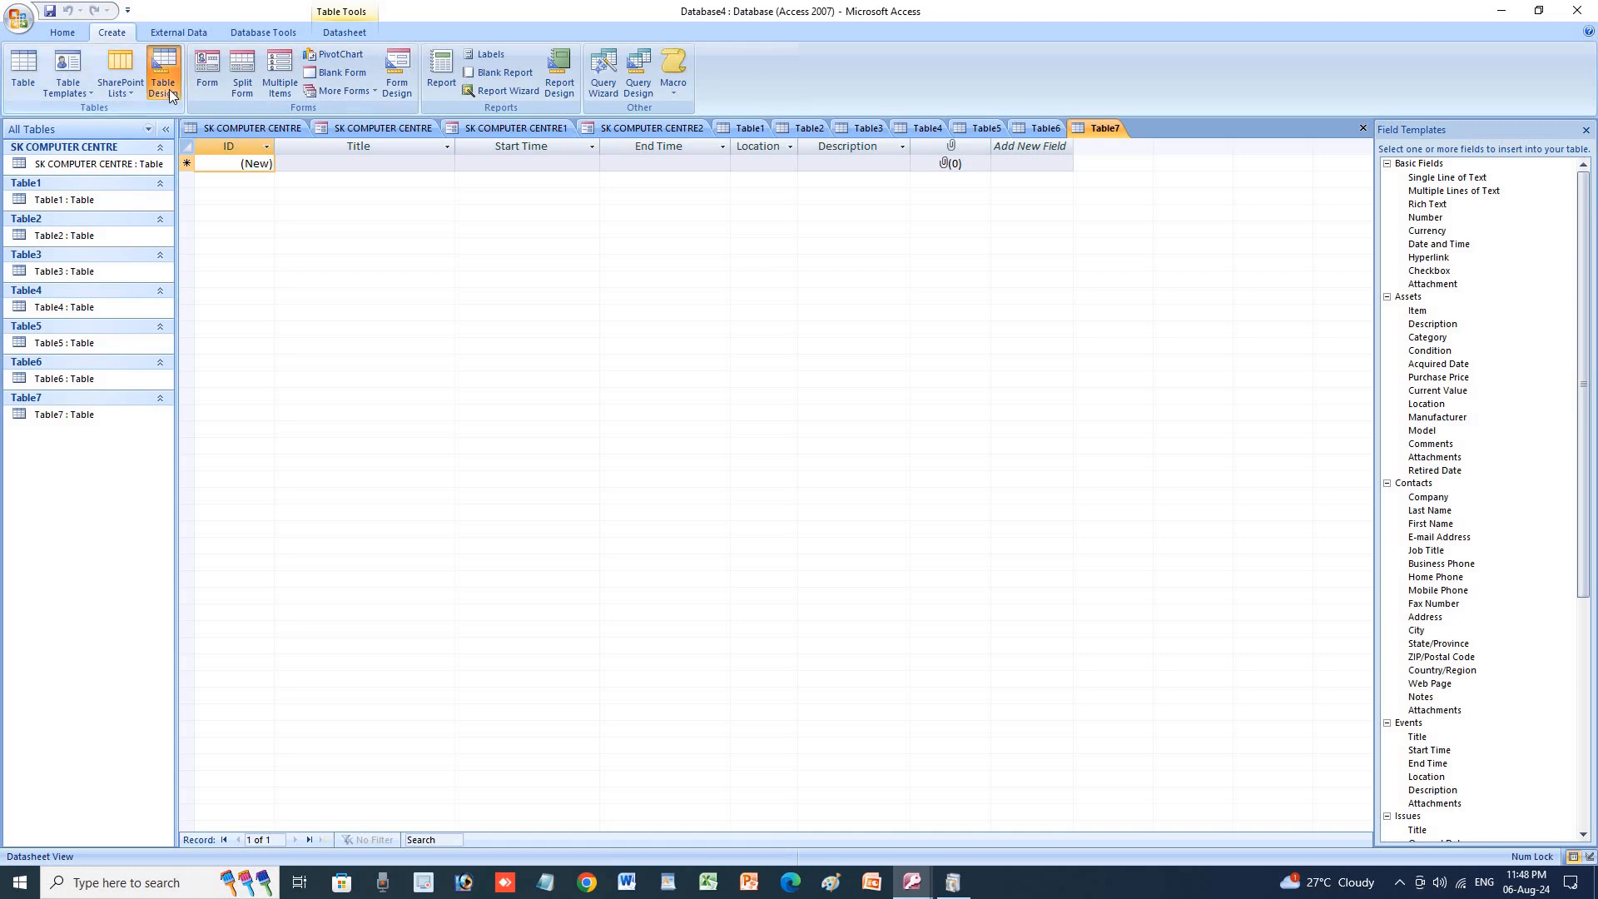
click(165, 89)
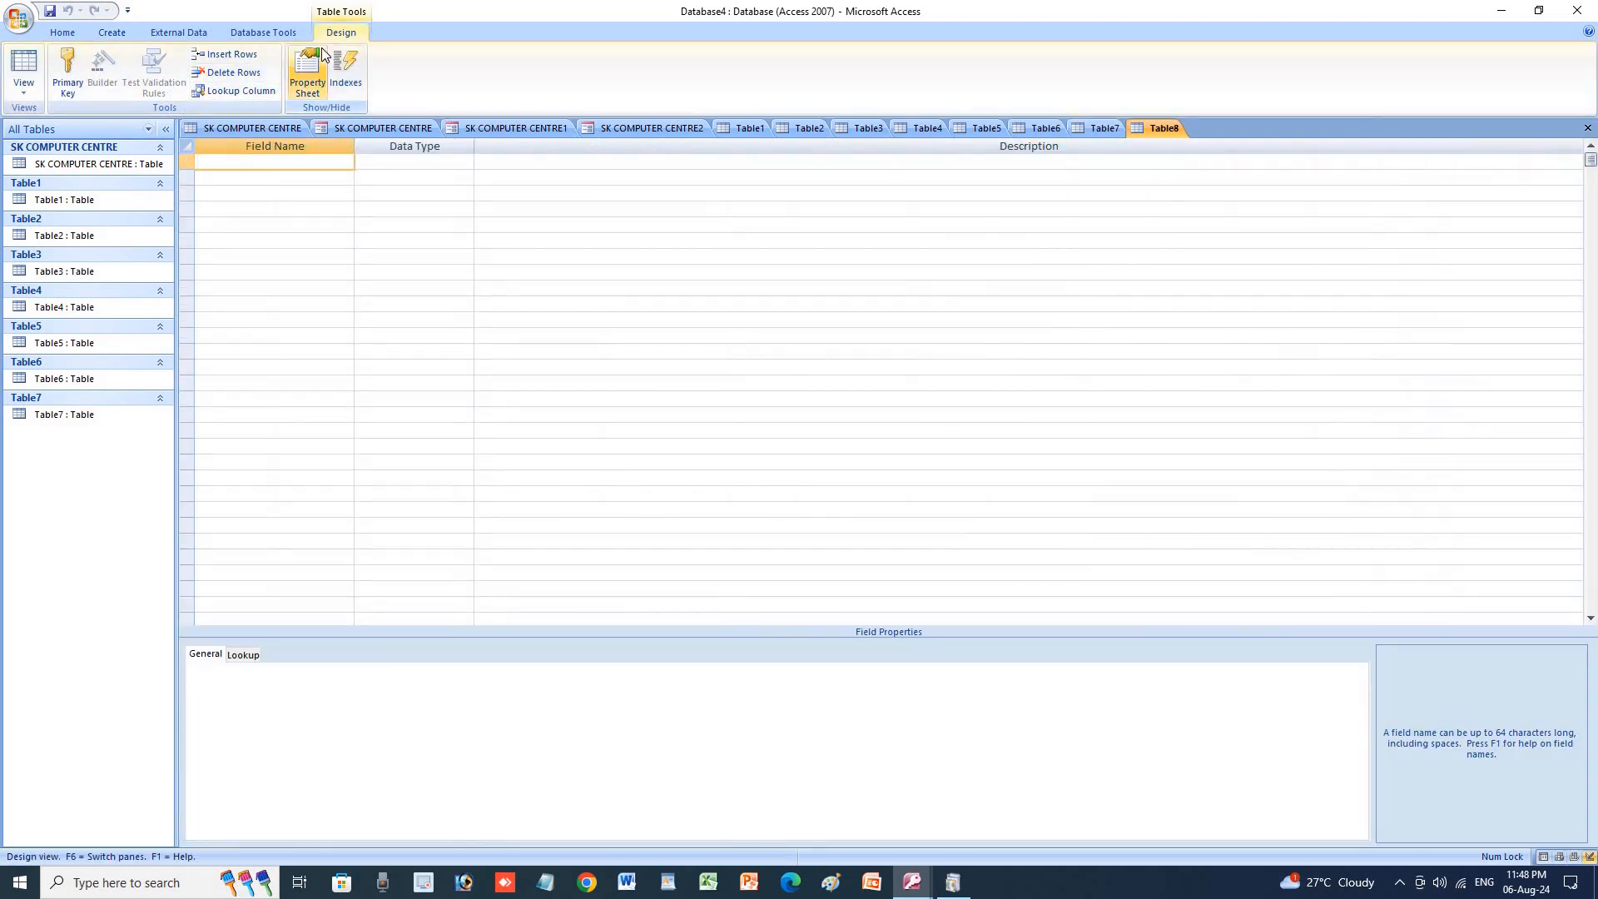
Flip through Table7, Table5 and Table3, ending on the empty Table2 datasheet.
click(128, 33)
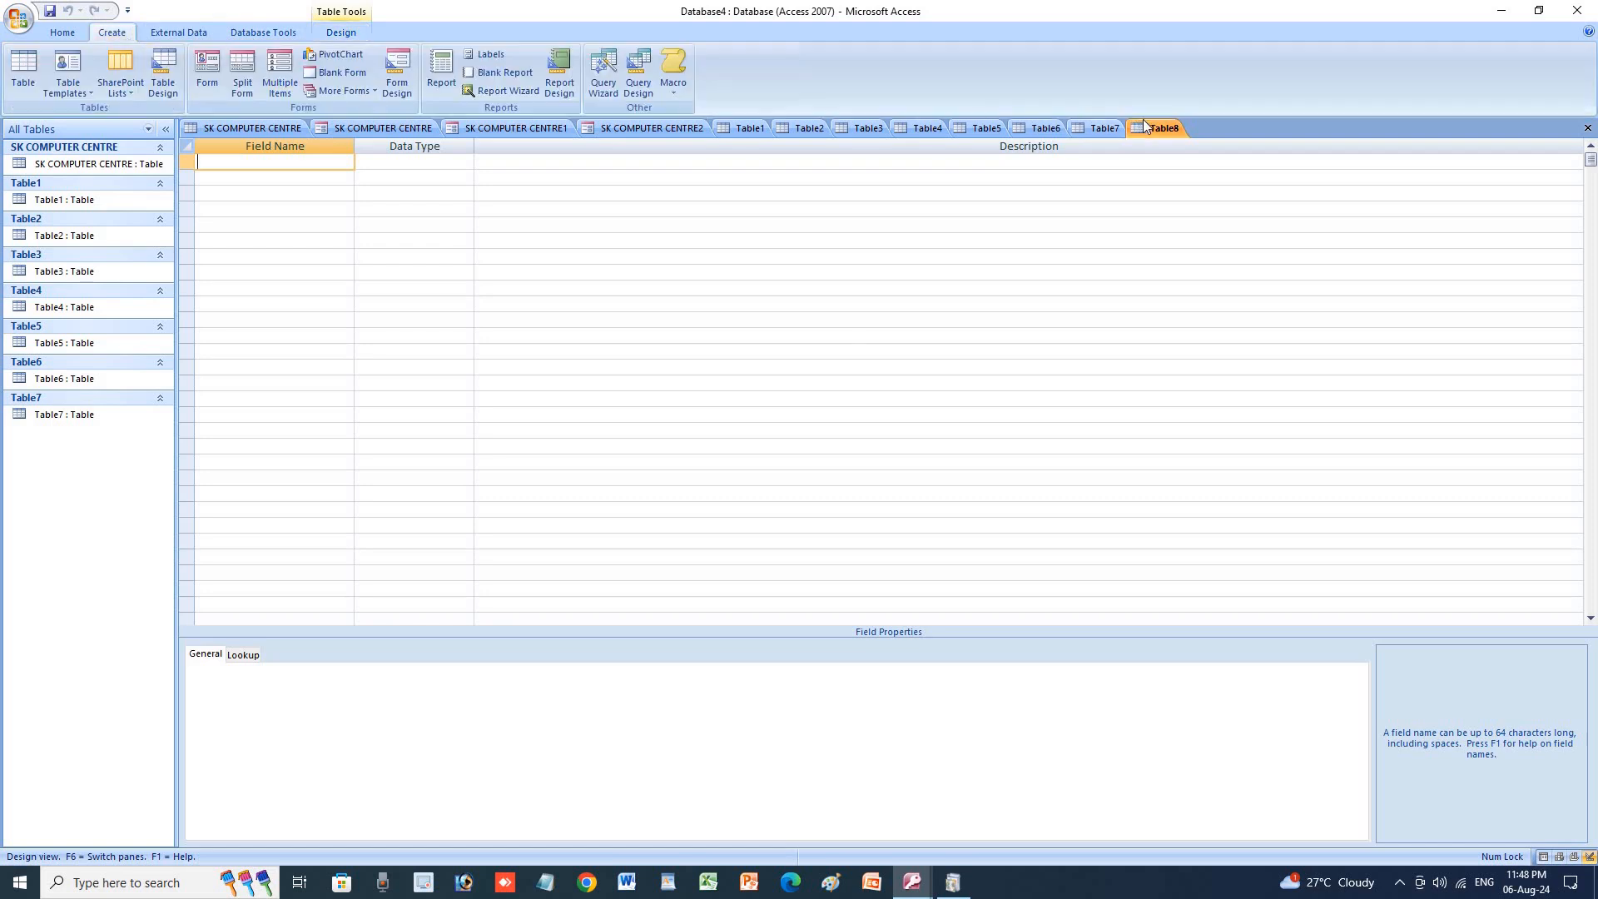
click(1105, 127)
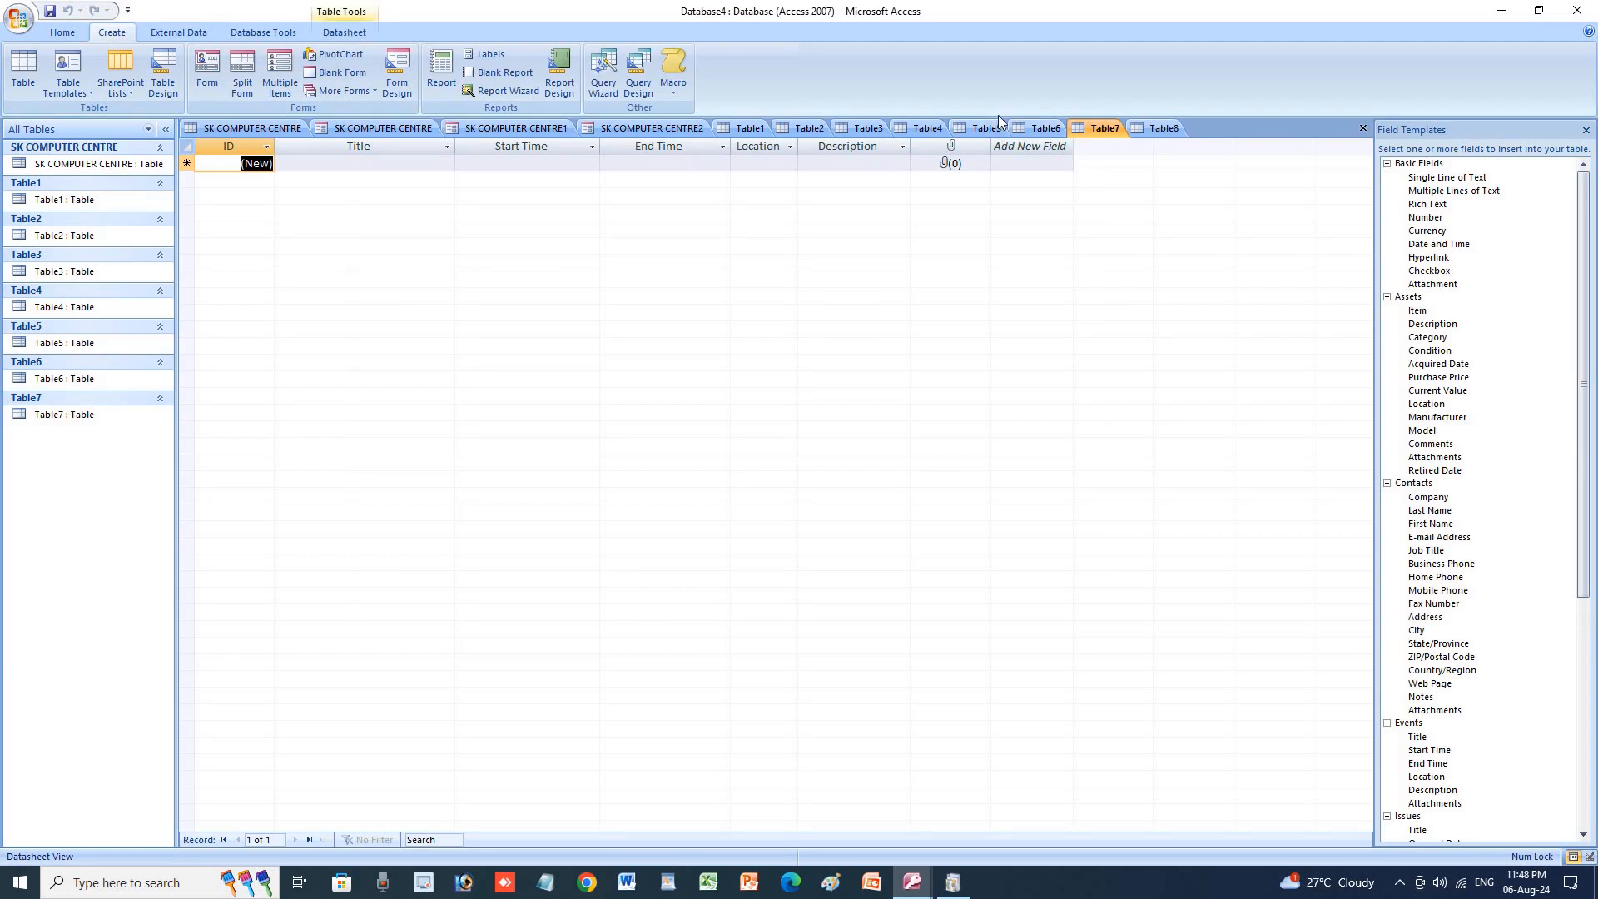
click(979, 127)
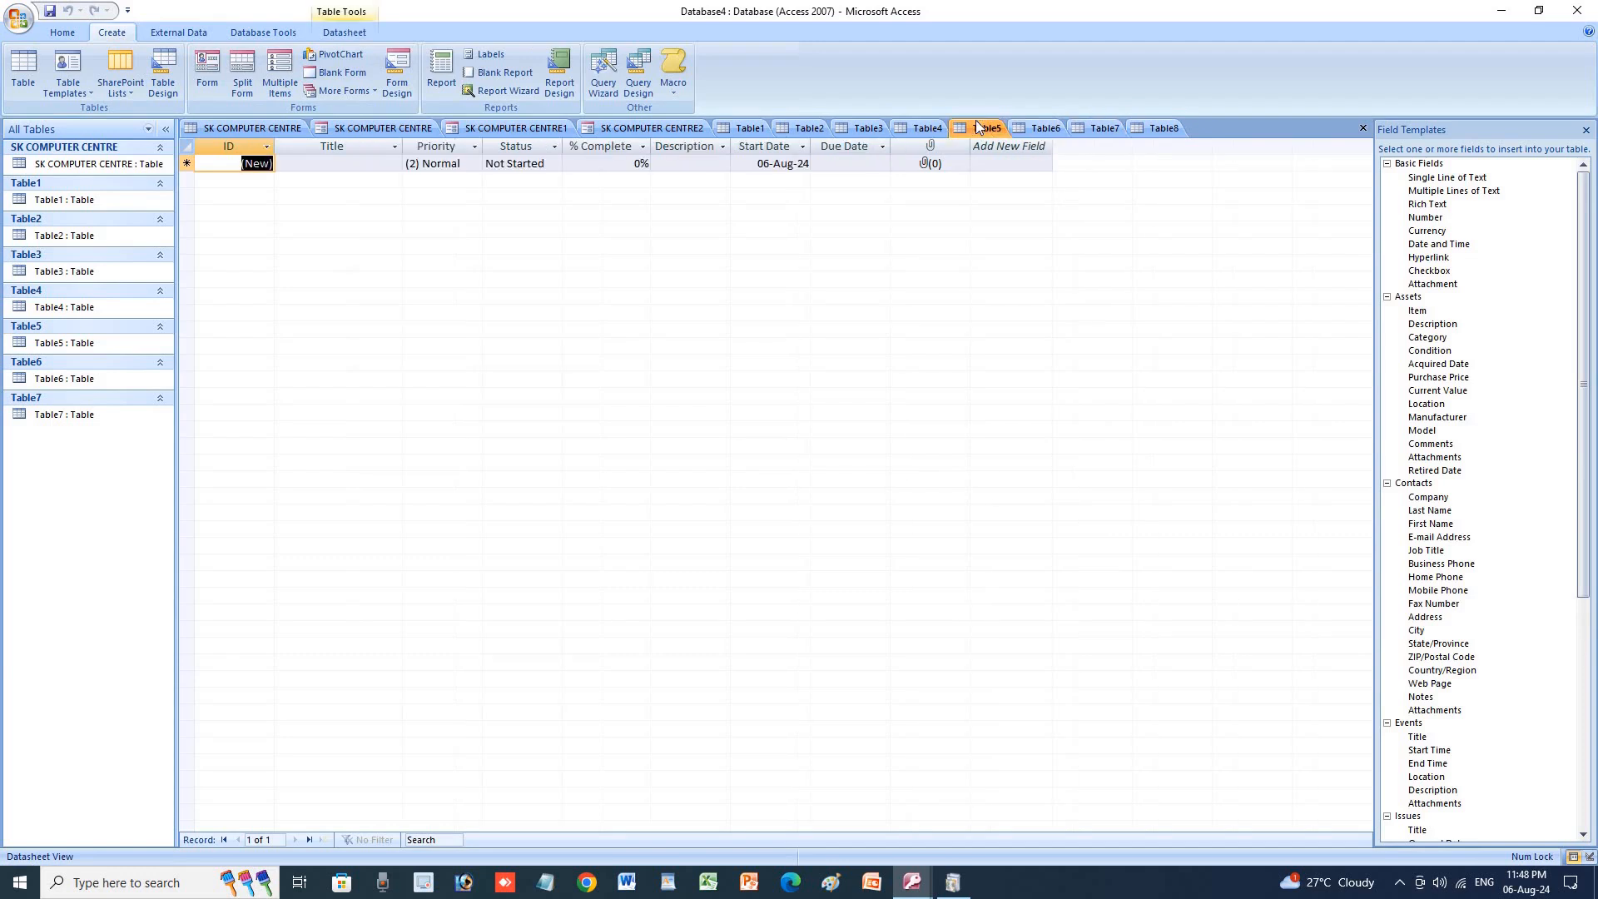
click(860, 128)
click(806, 129)
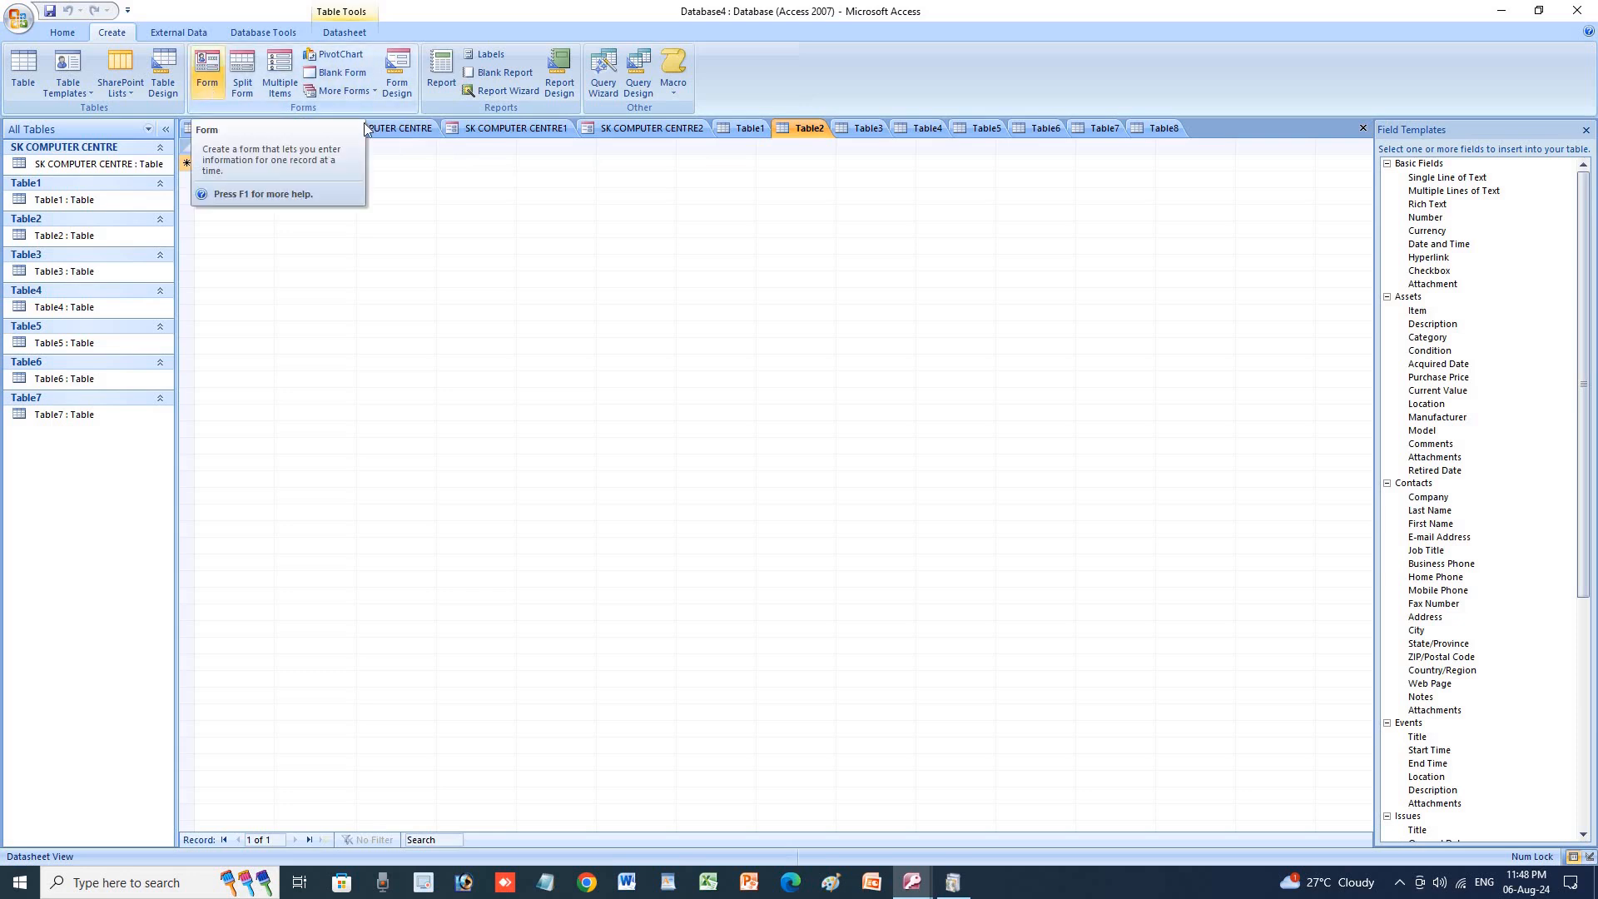
Save Table2 and create split forms for Table2 and the SK COMPUTER CENTRE table.
click(239, 87)
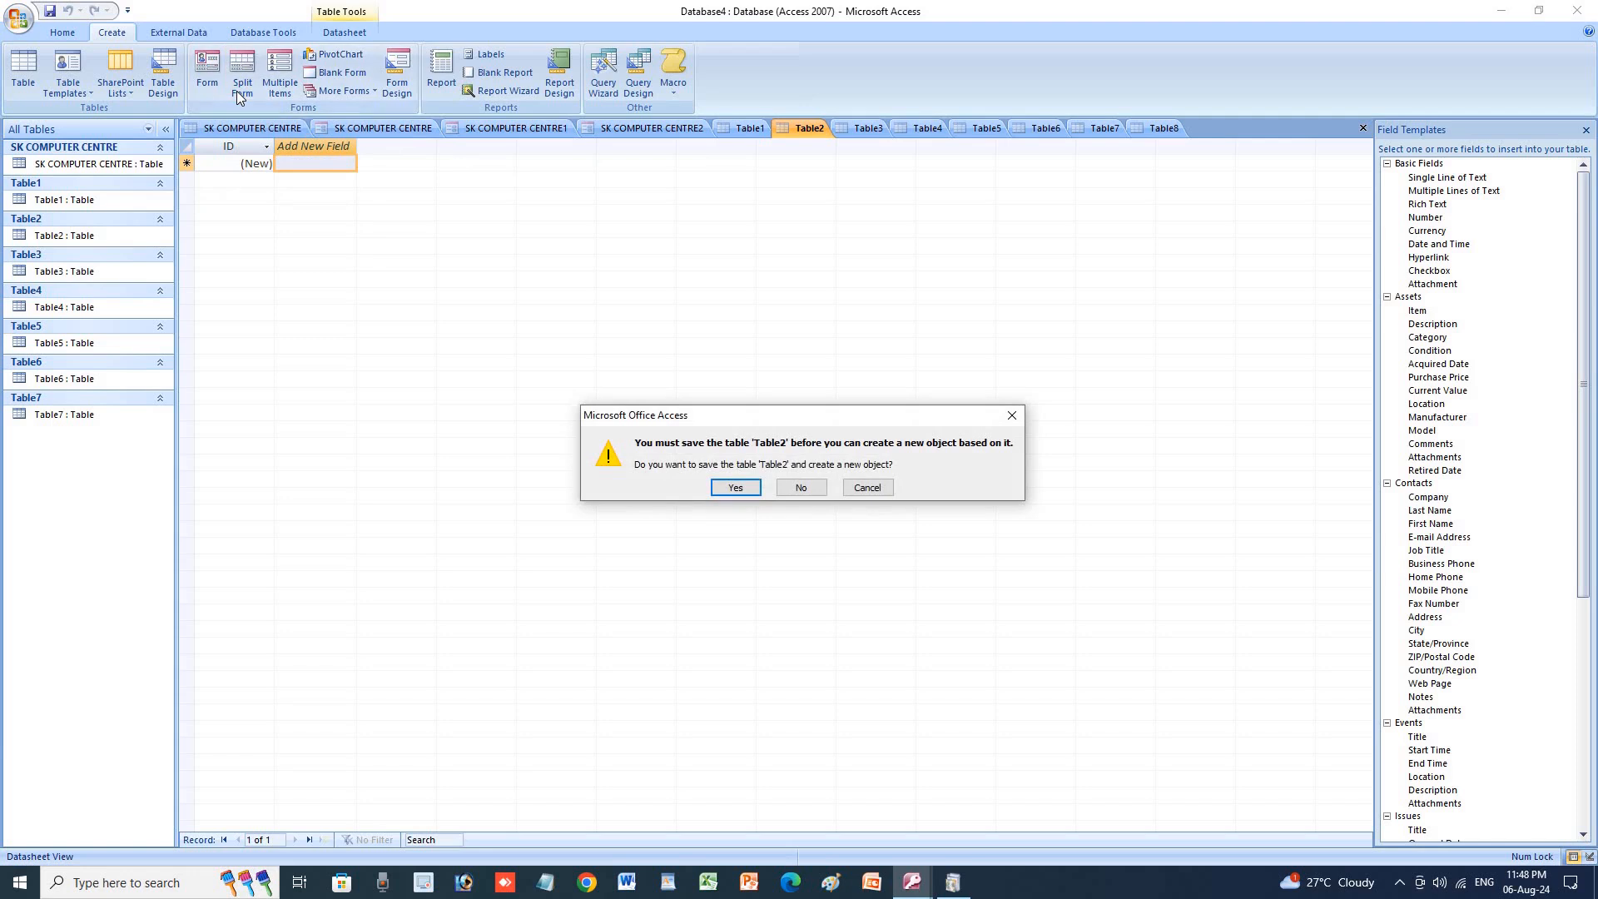
click(735, 487)
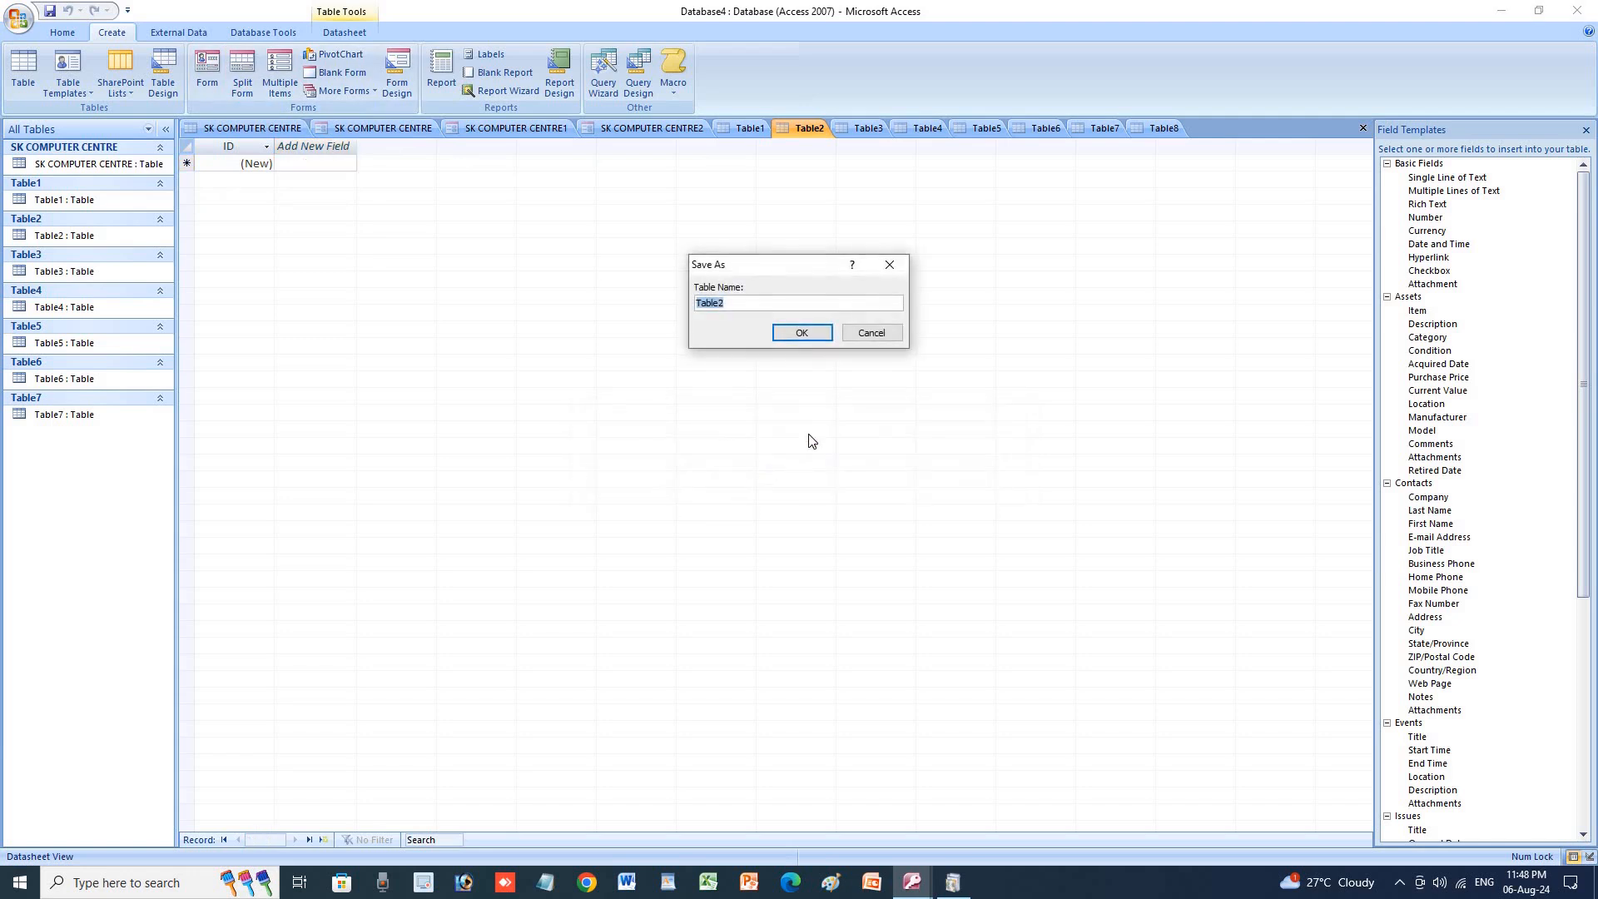
click(795, 334)
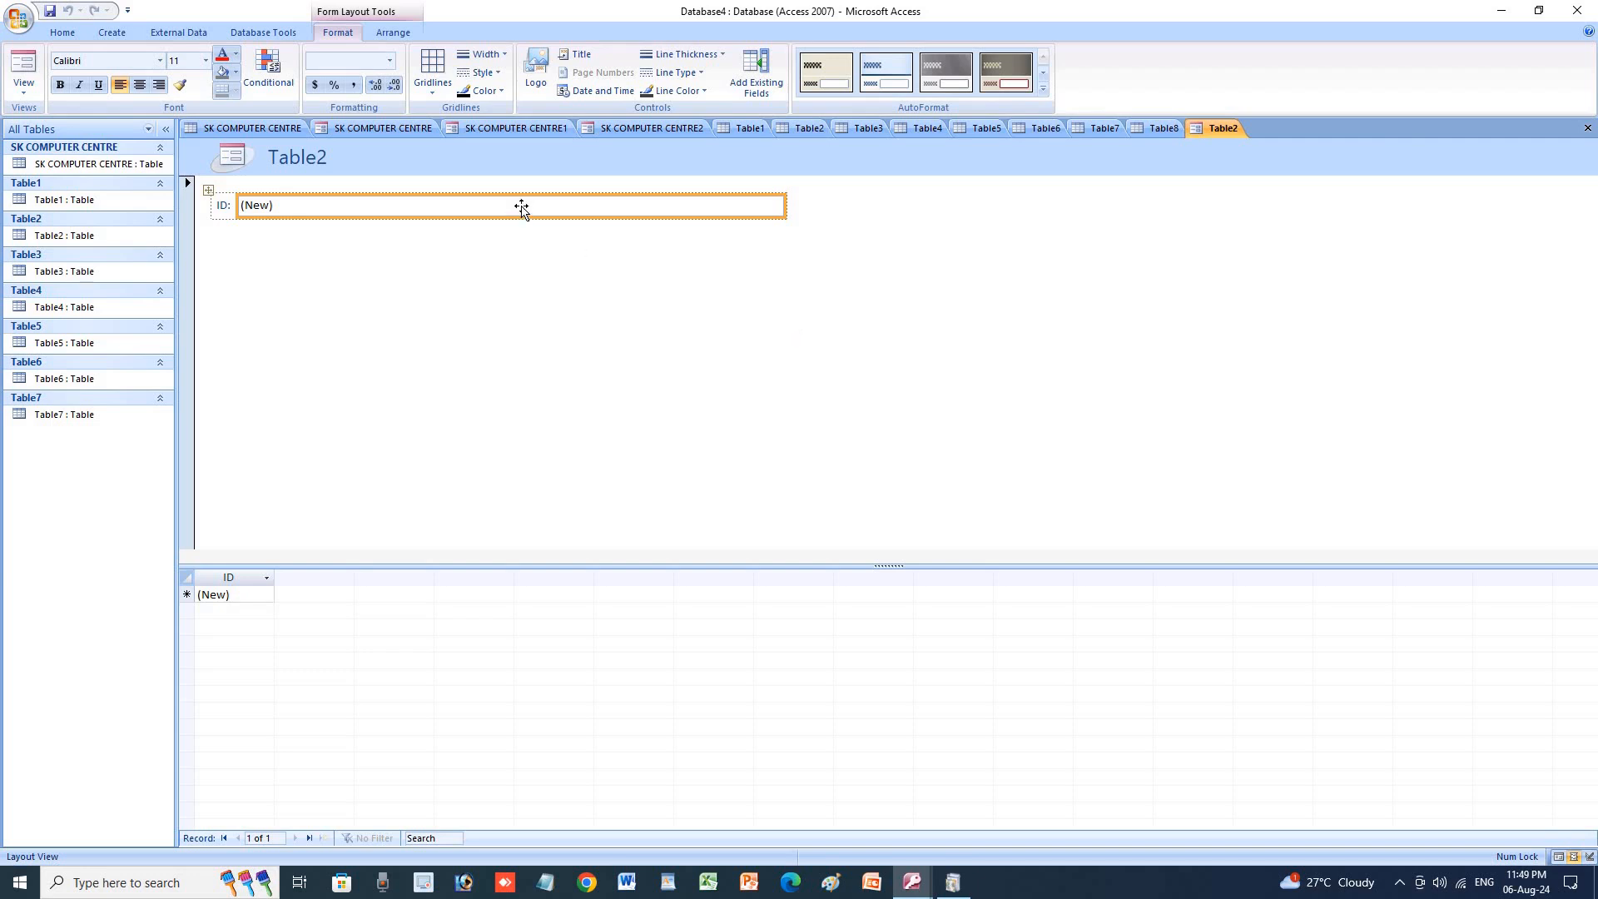
click(286, 129)
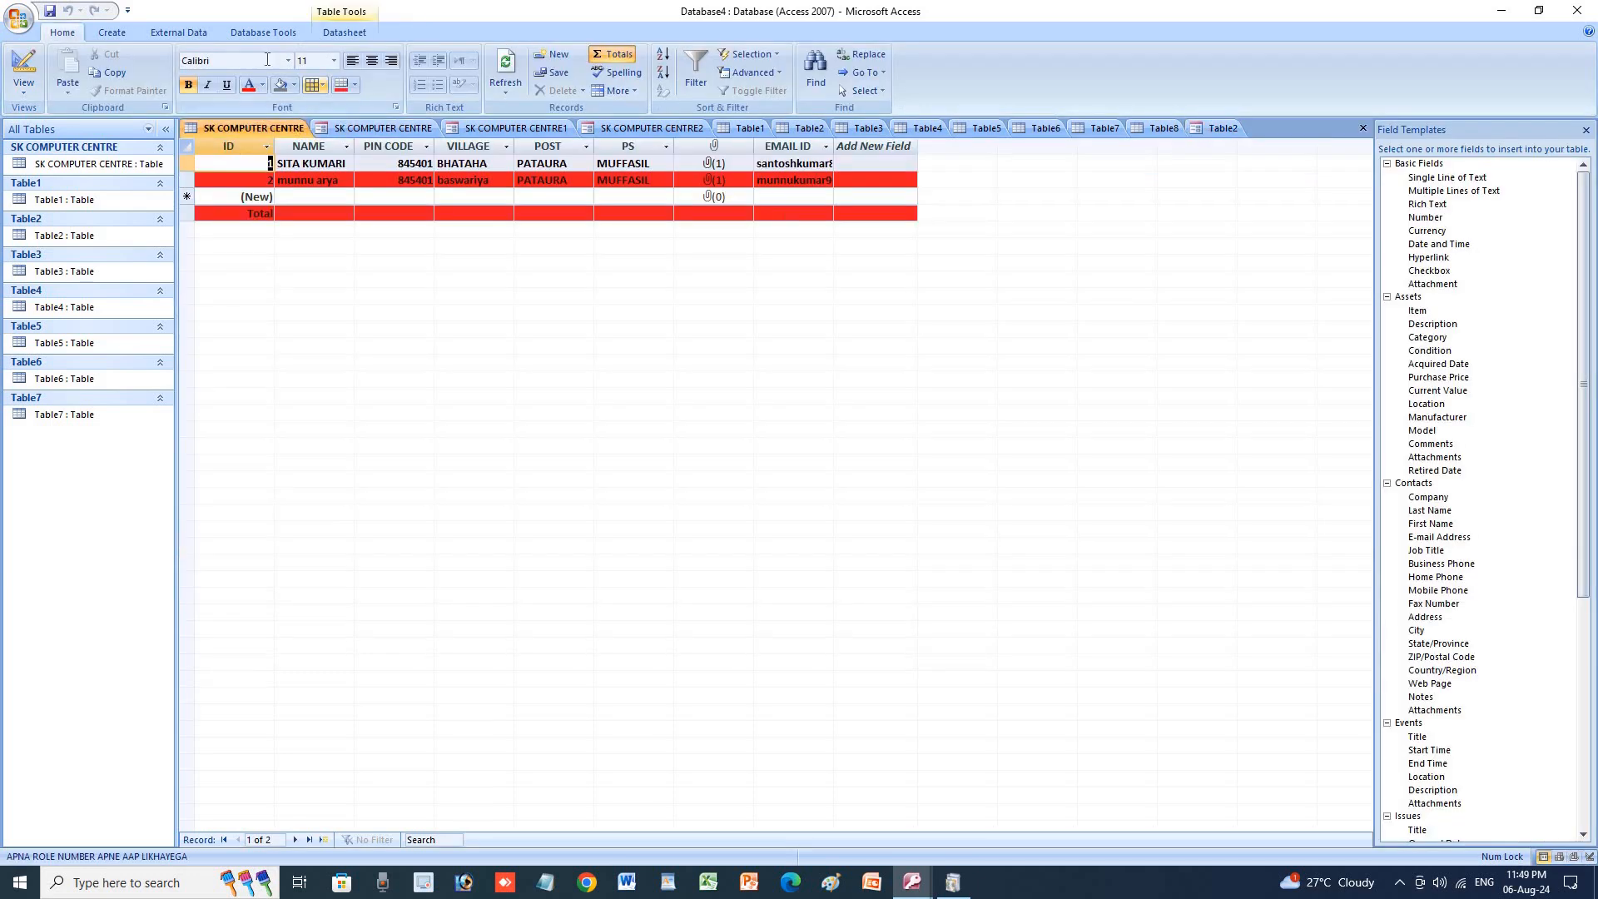
click(252, 77)
click(752, 490)
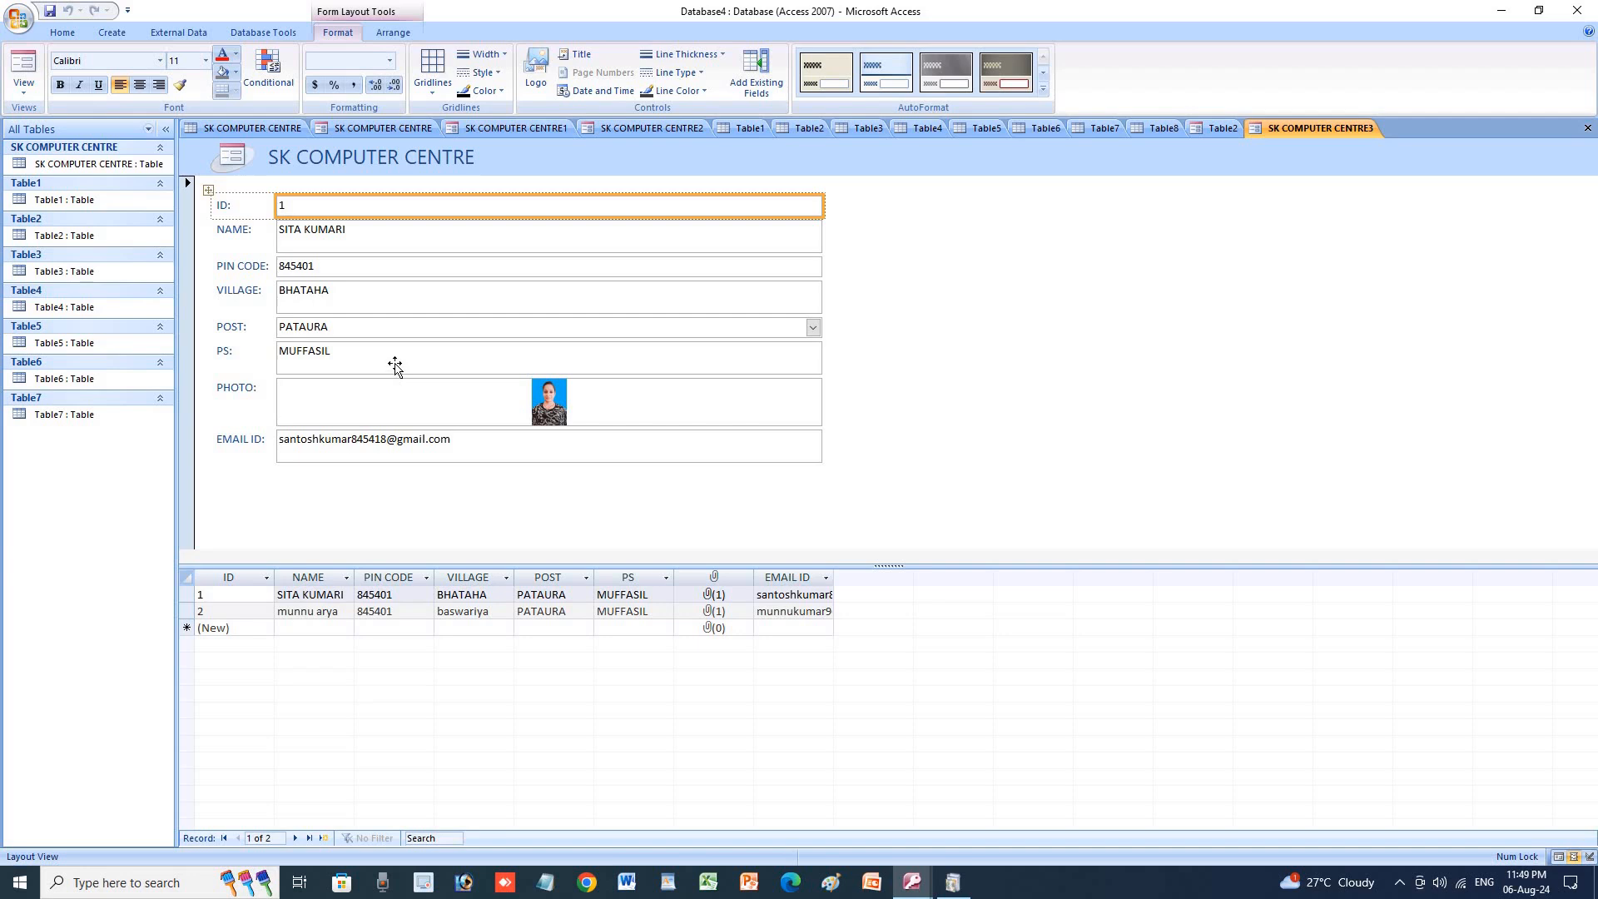
Add a Multiple Items form and an empty PivotChart form from the SK COMPUTER CENTRE table.
click(129, 32)
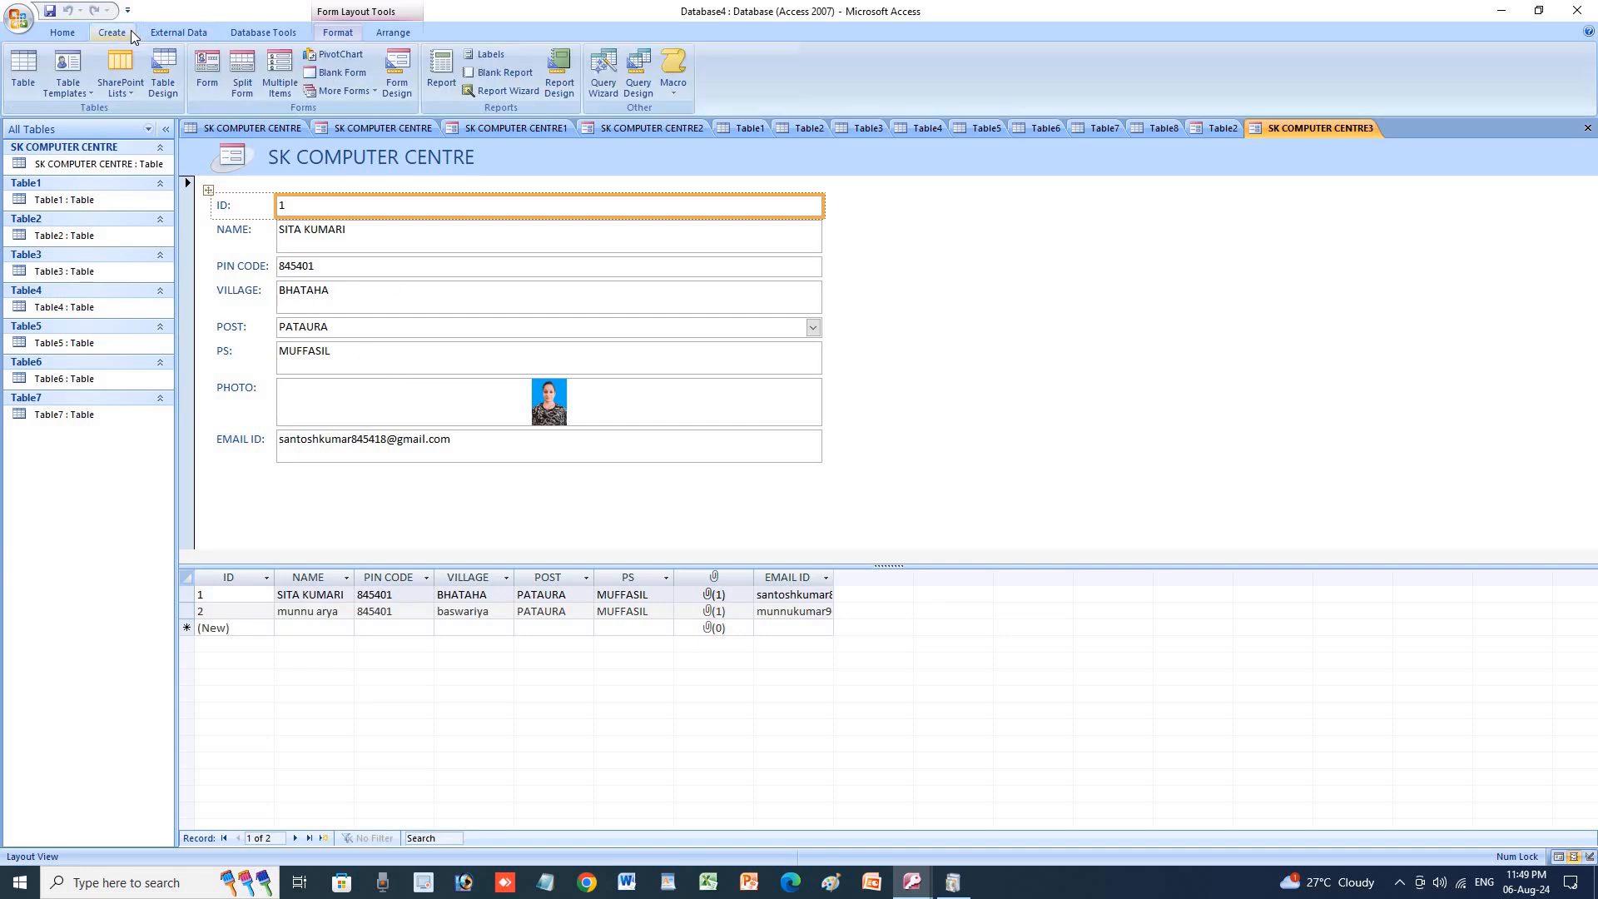
click(280, 77)
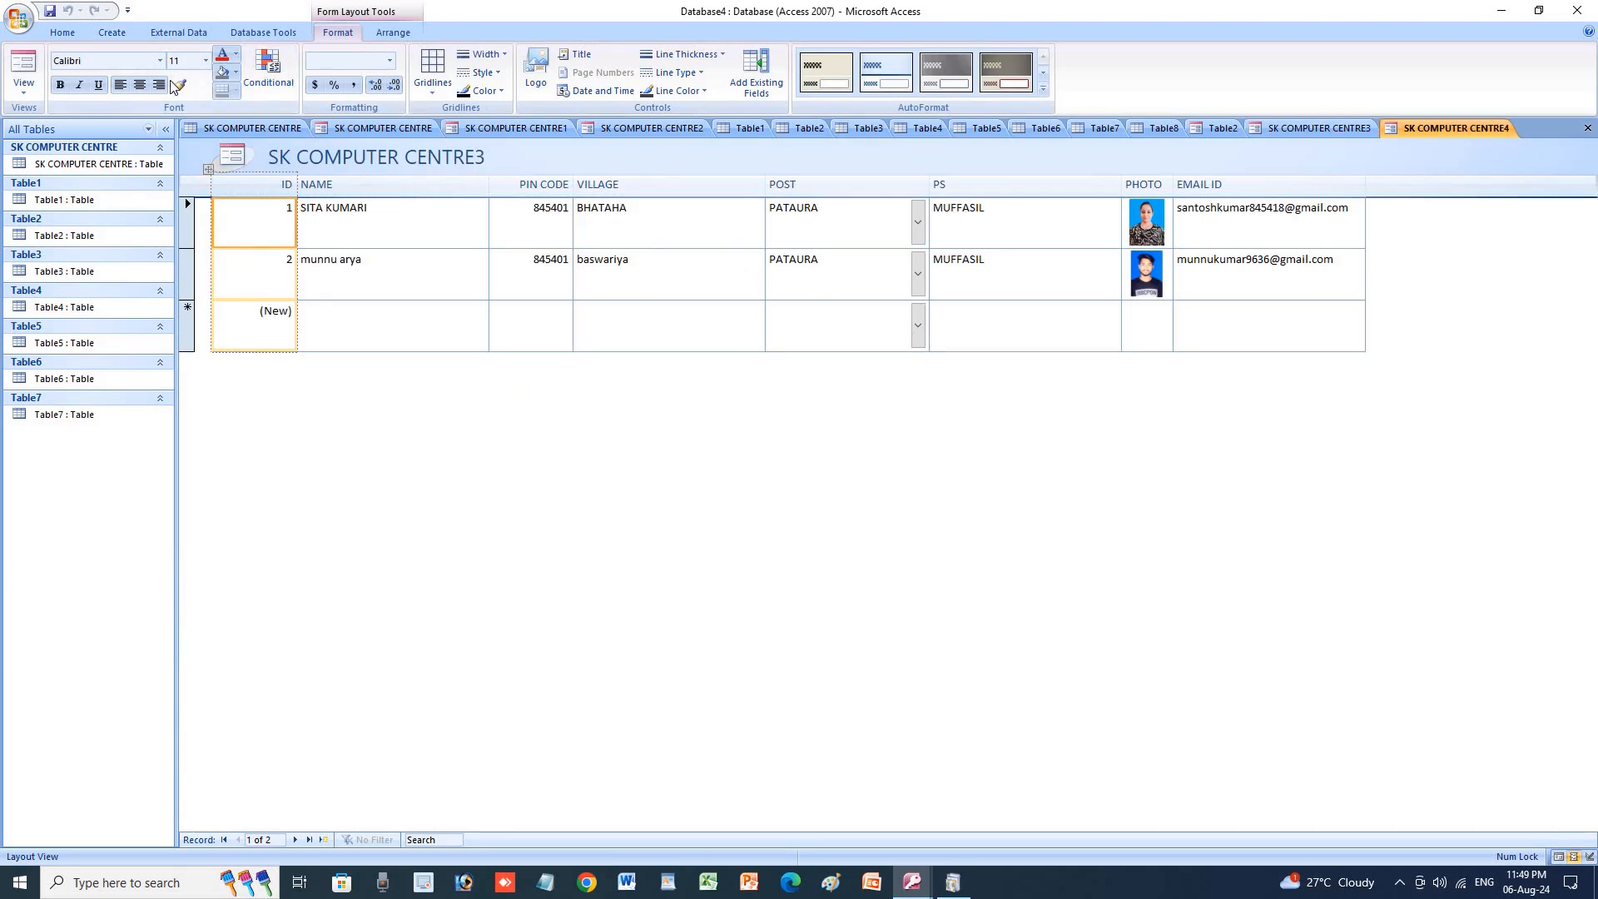
click(117, 33)
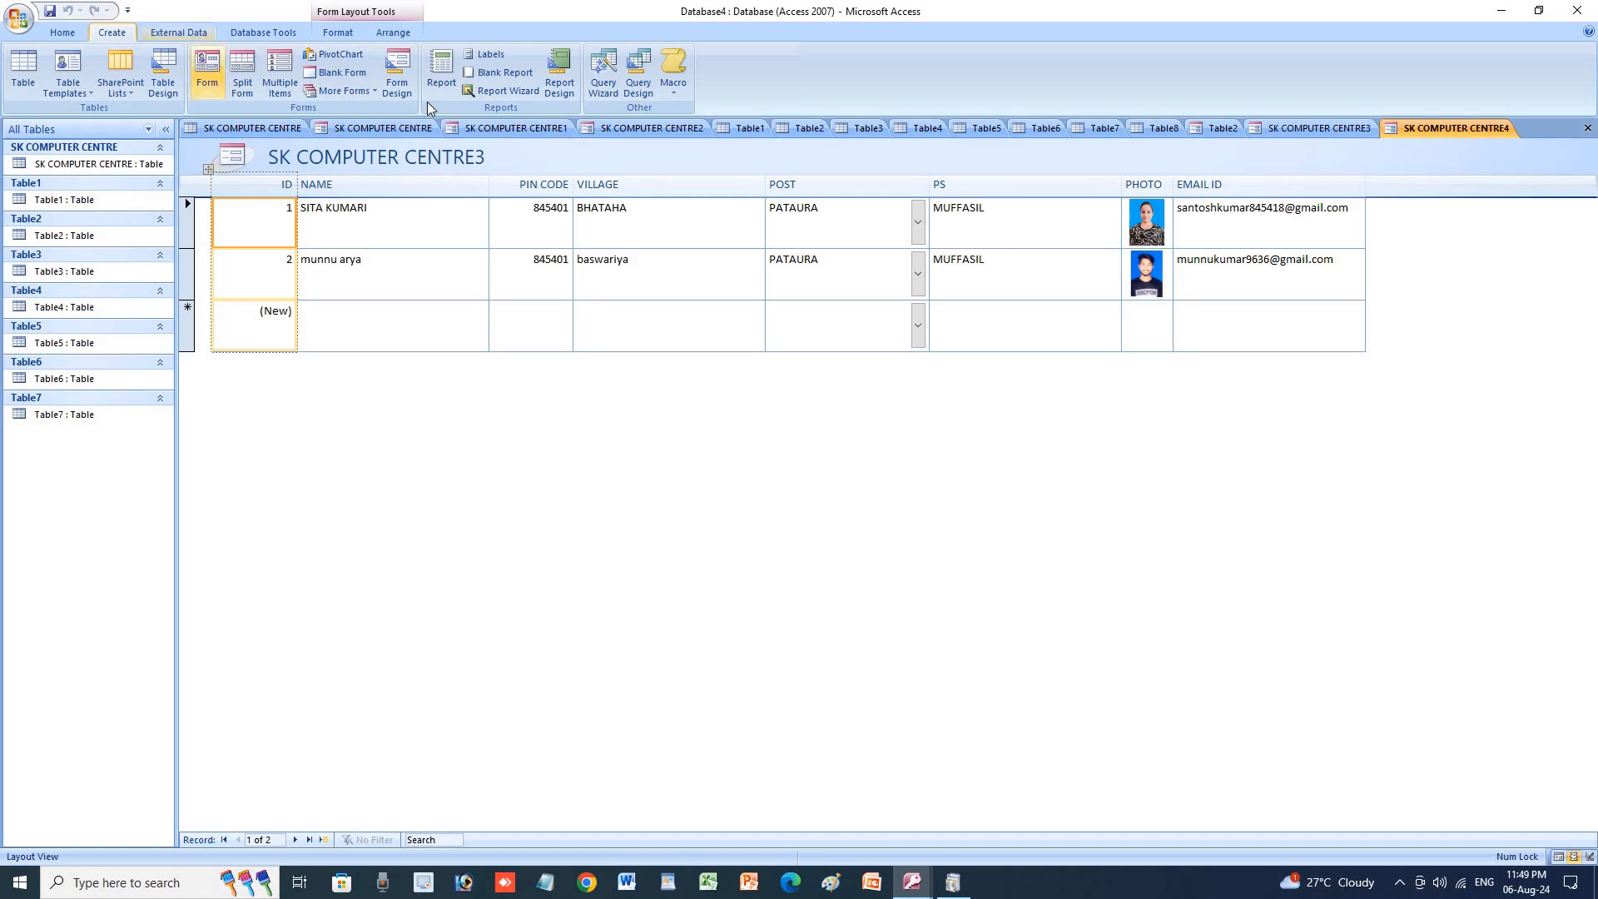
click(337, 55)
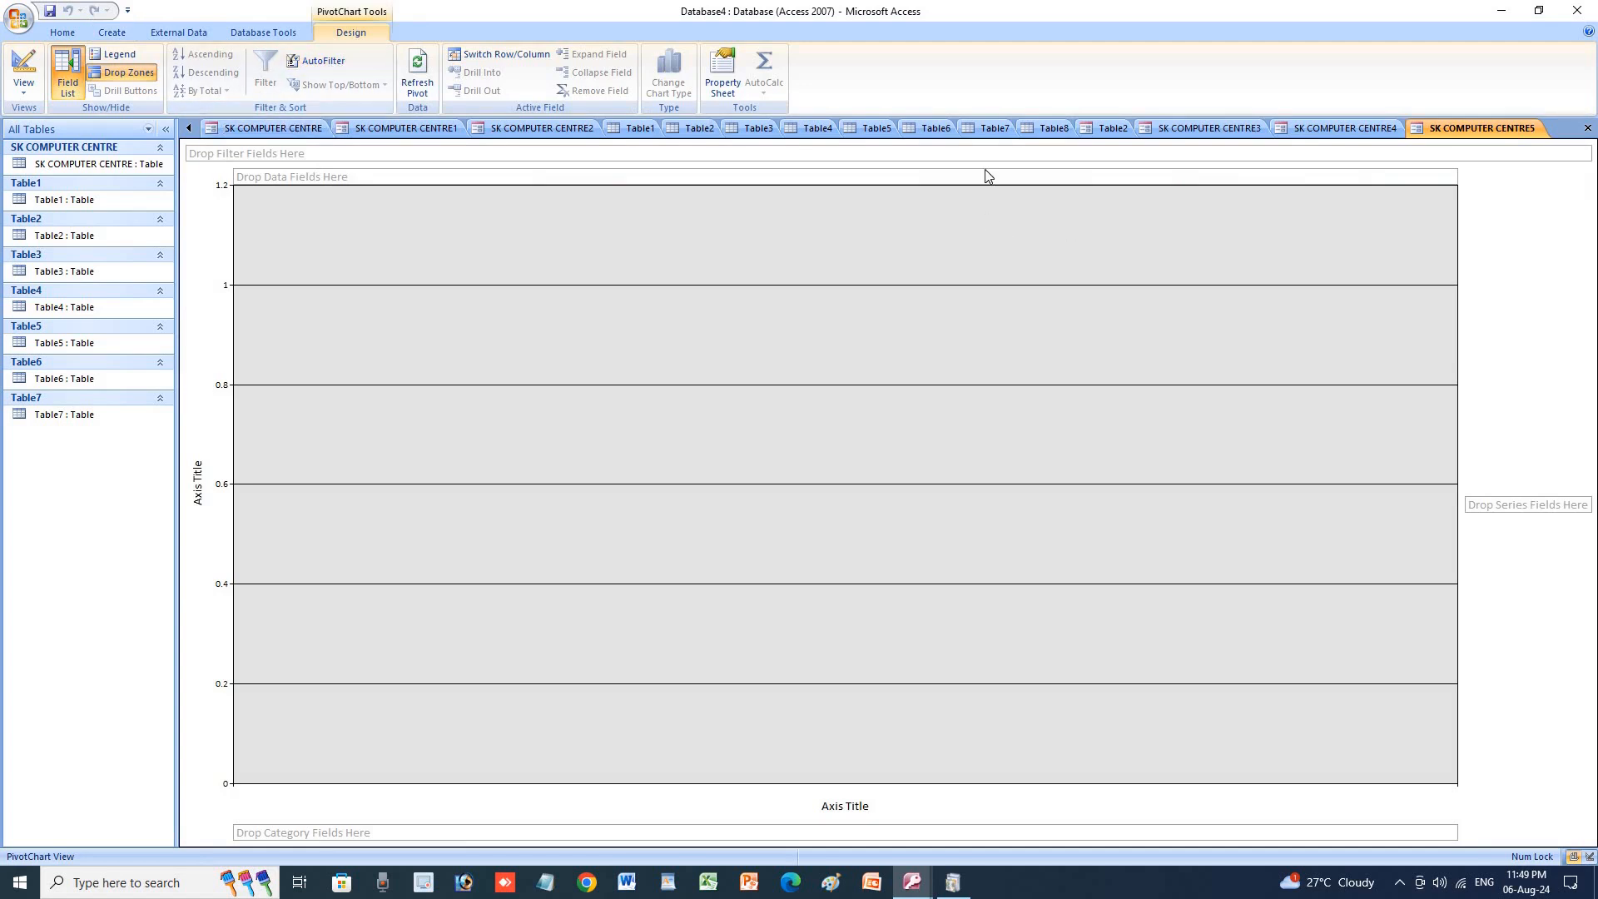
Create a new blank form, Form1.
click(360, 128)
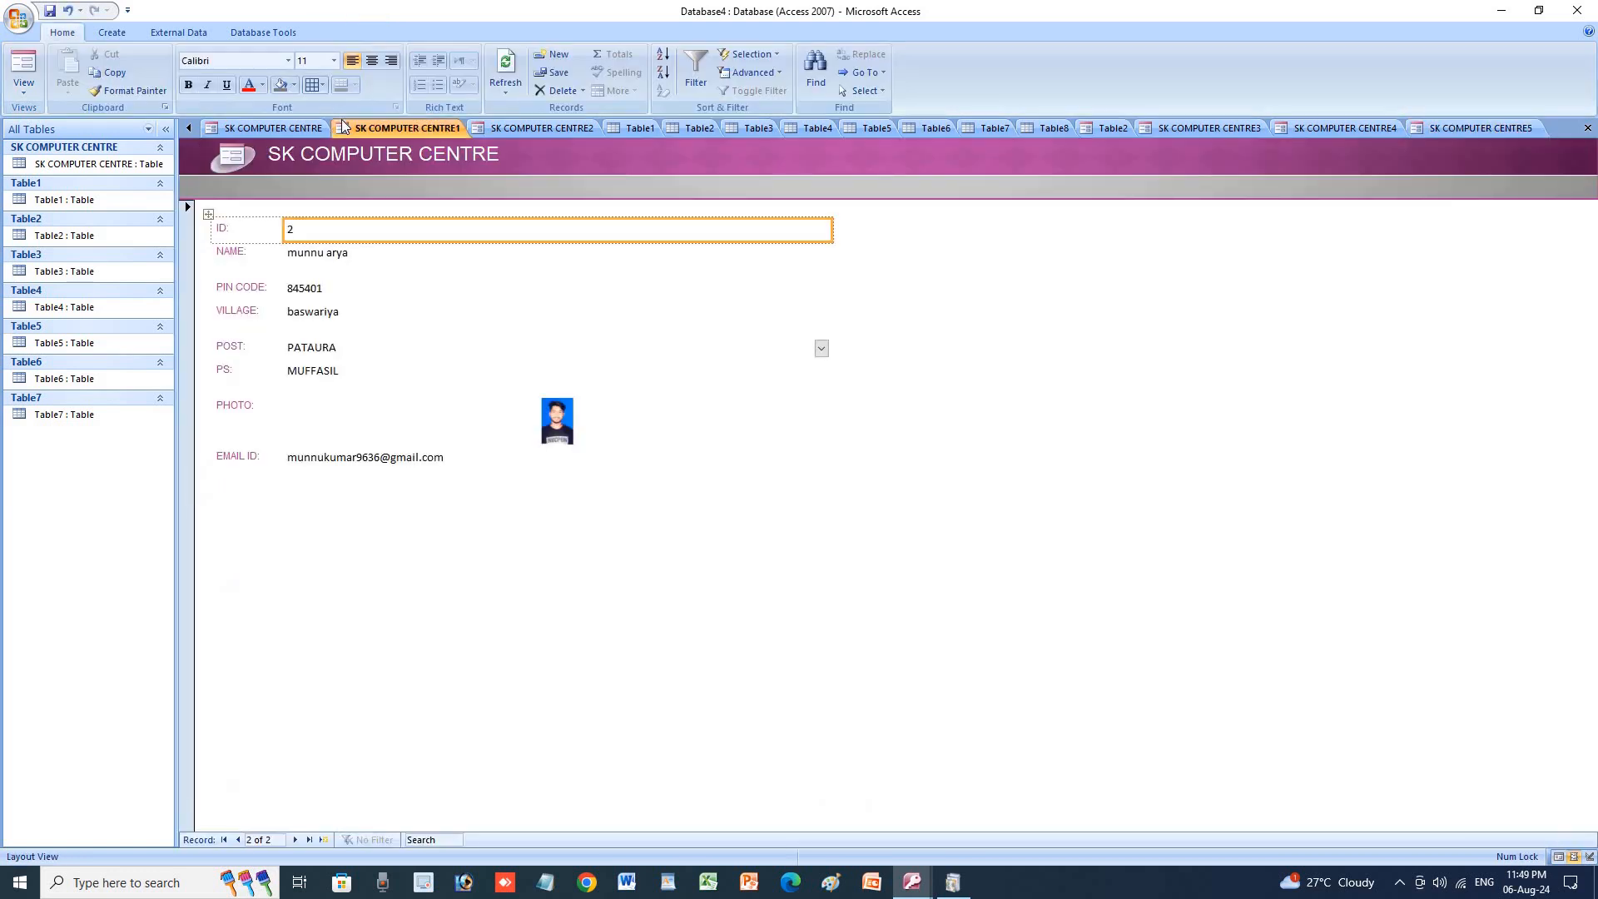
click(115, 35)
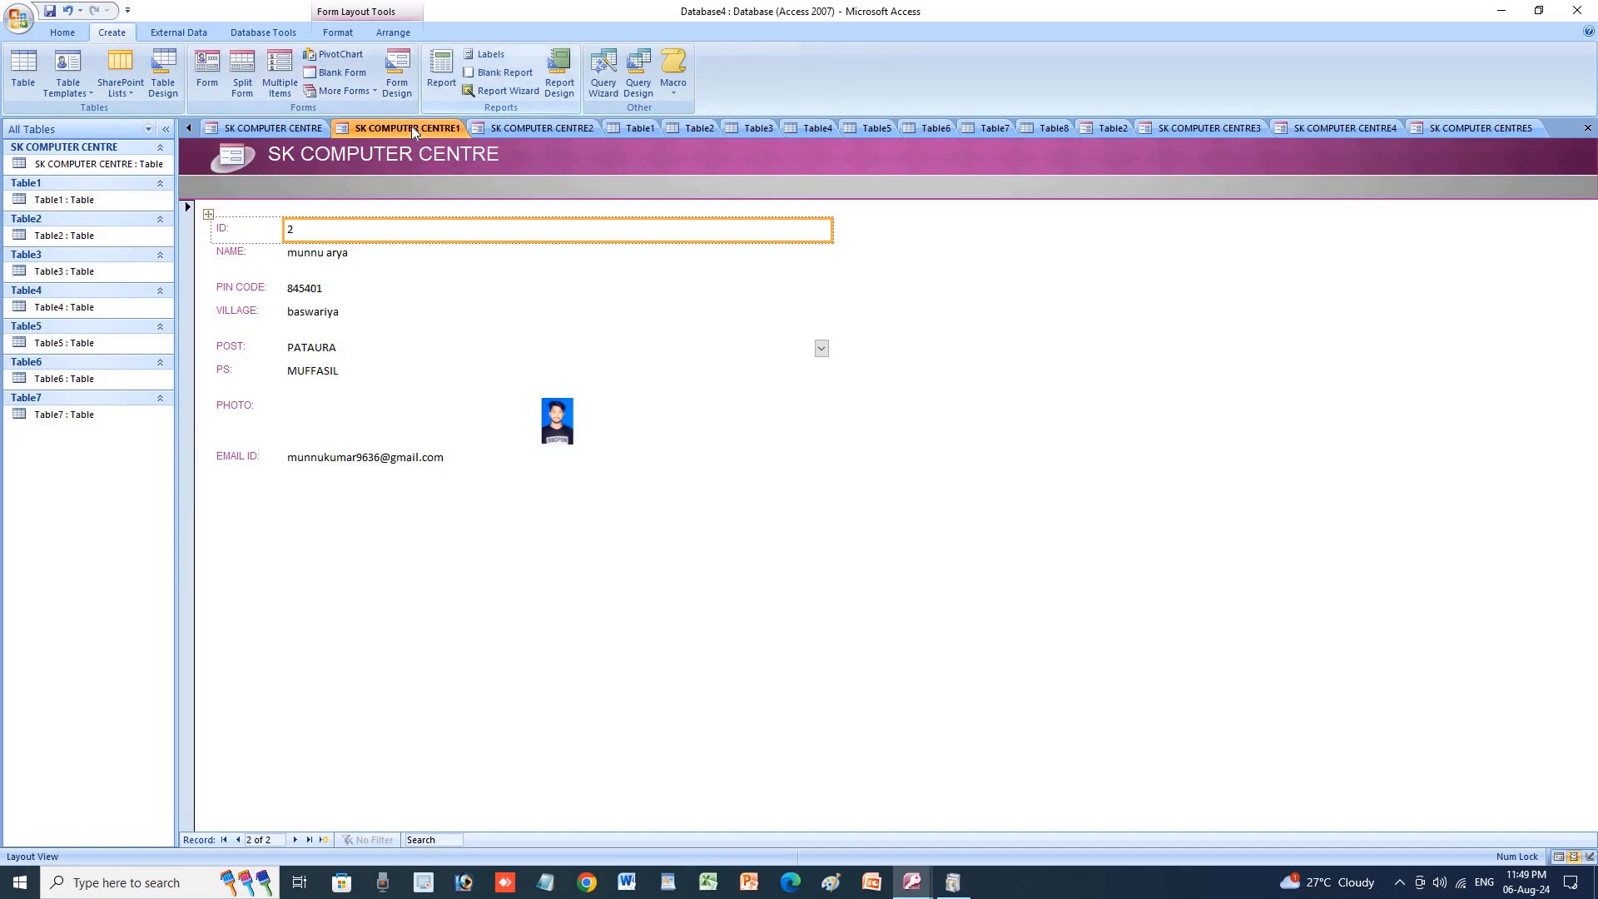
click(333, 79)
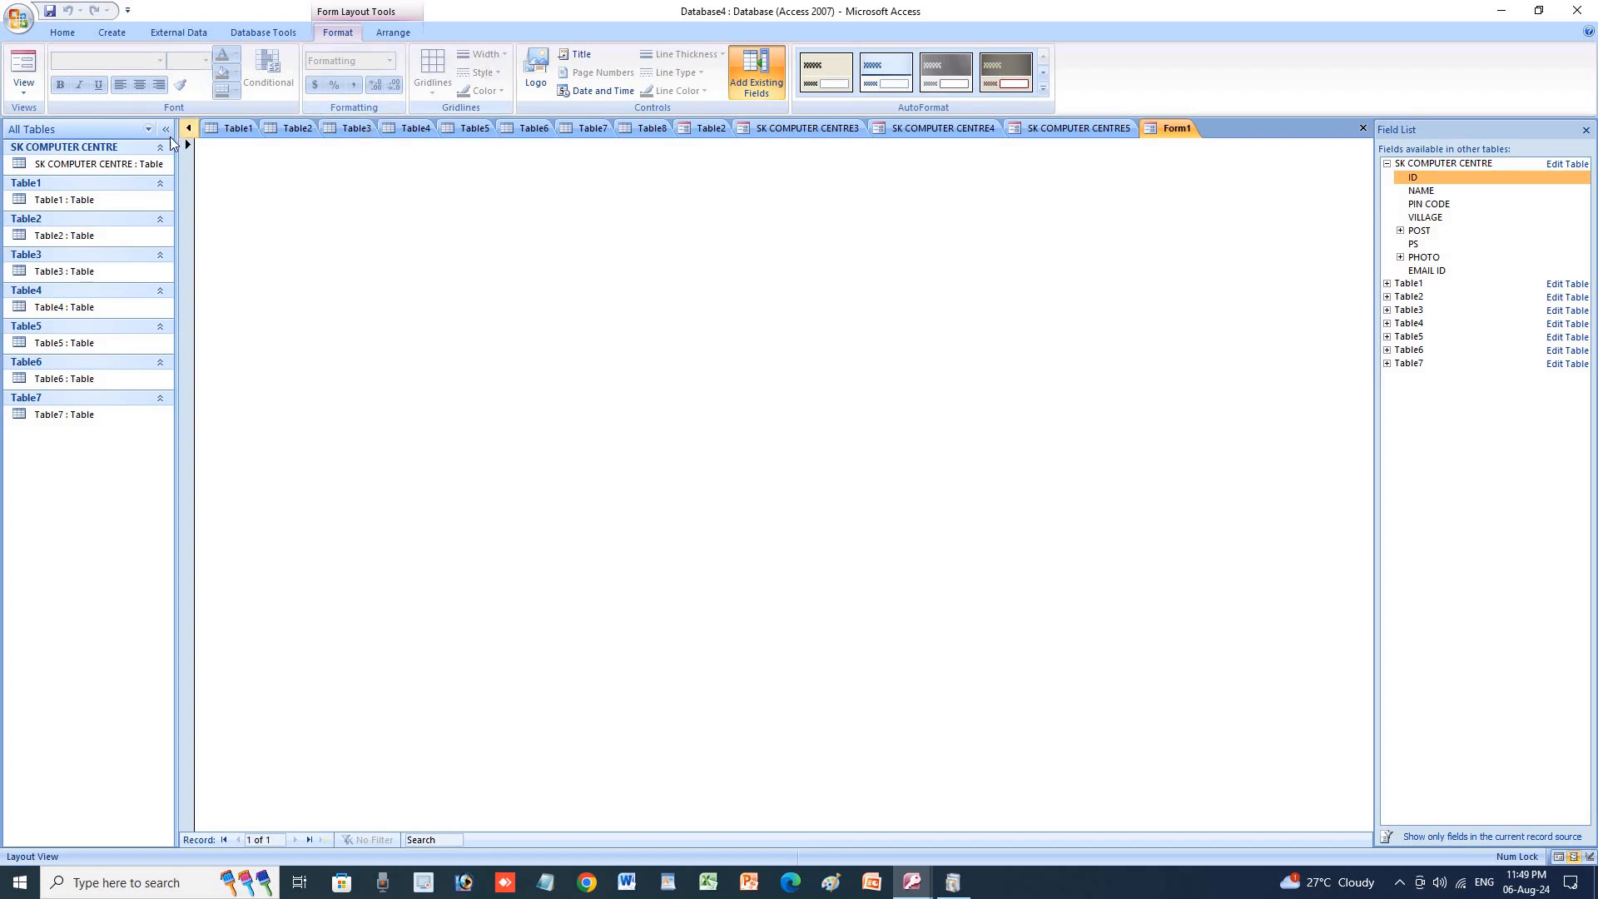
Create the datasheet form SK COMPUTER CENTRE6 from the SK COMPUTER CENTRE3 form.
click(284, 127)
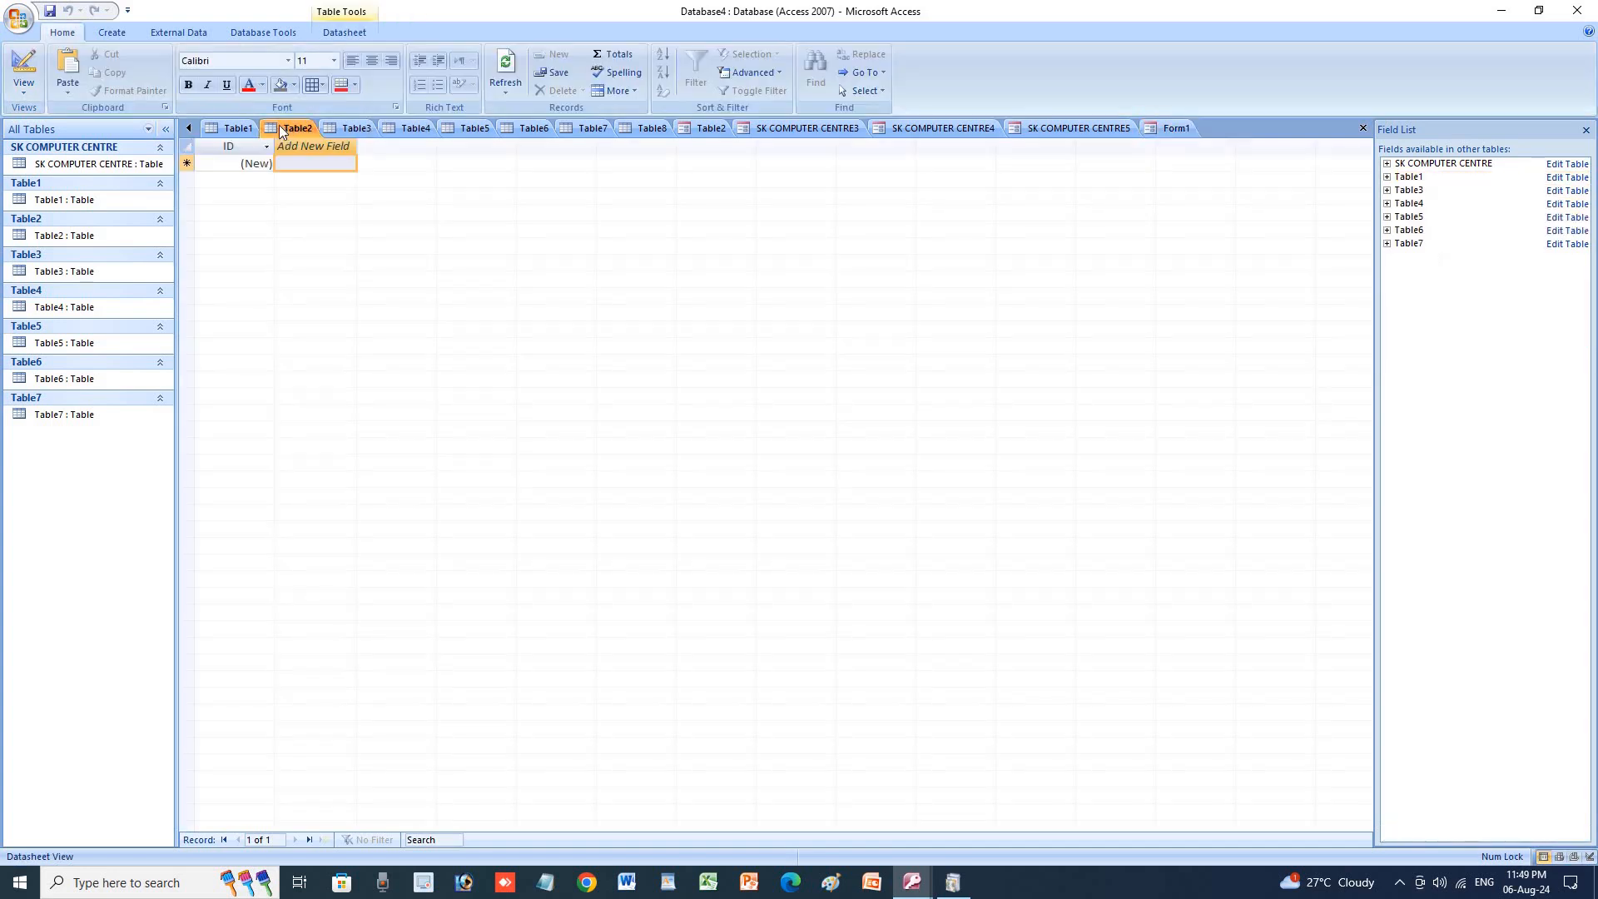
click(228, 133)
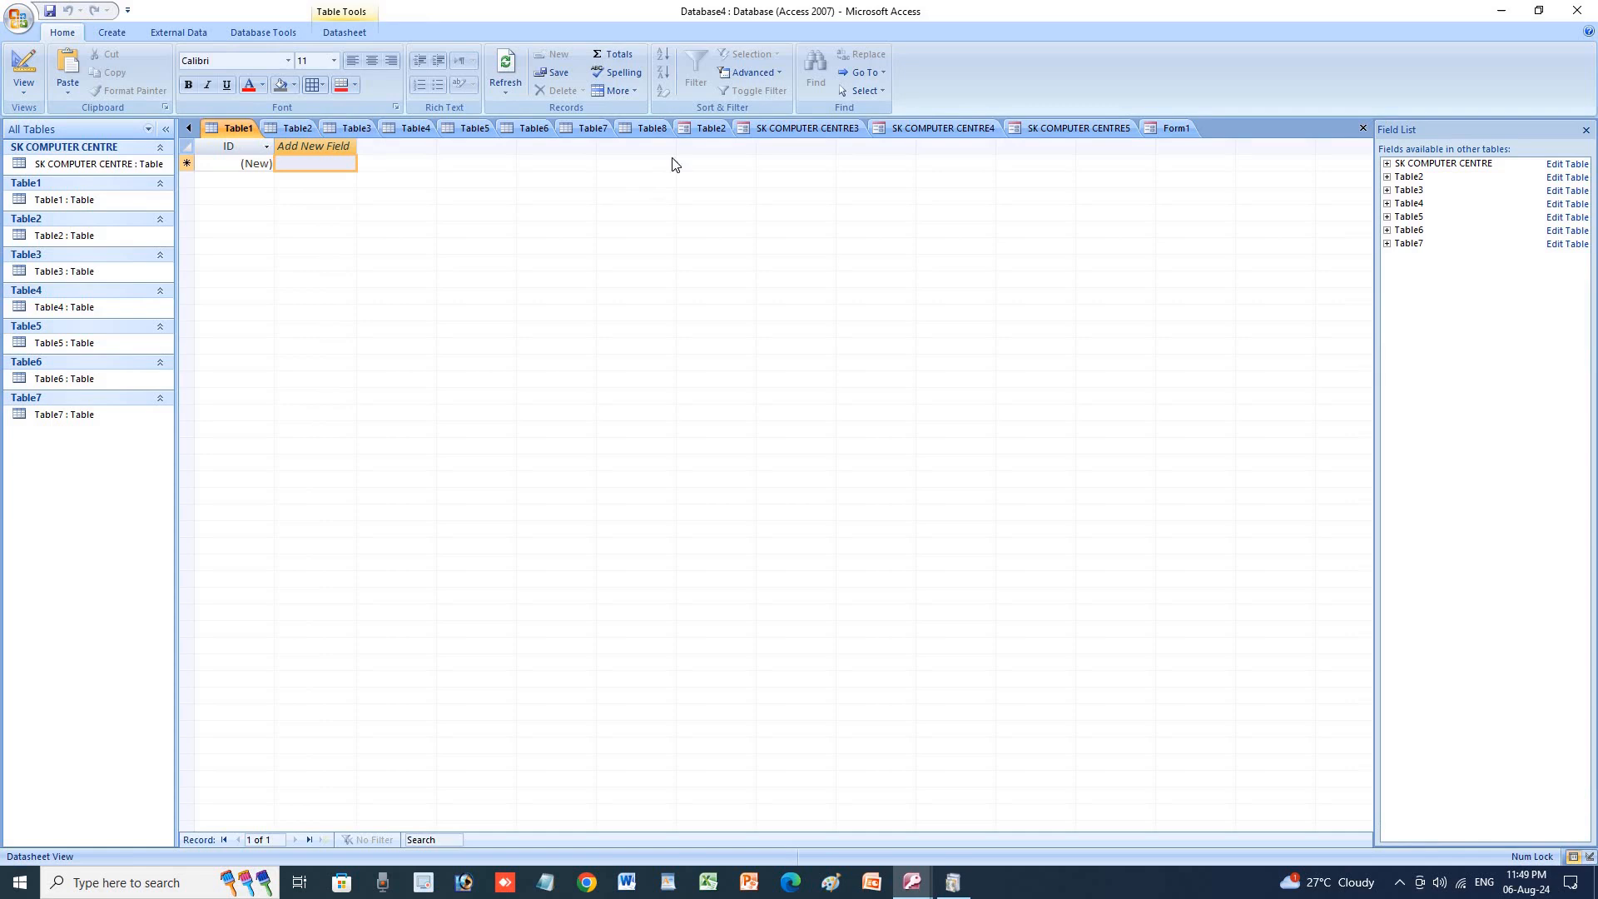
click(750, 128)
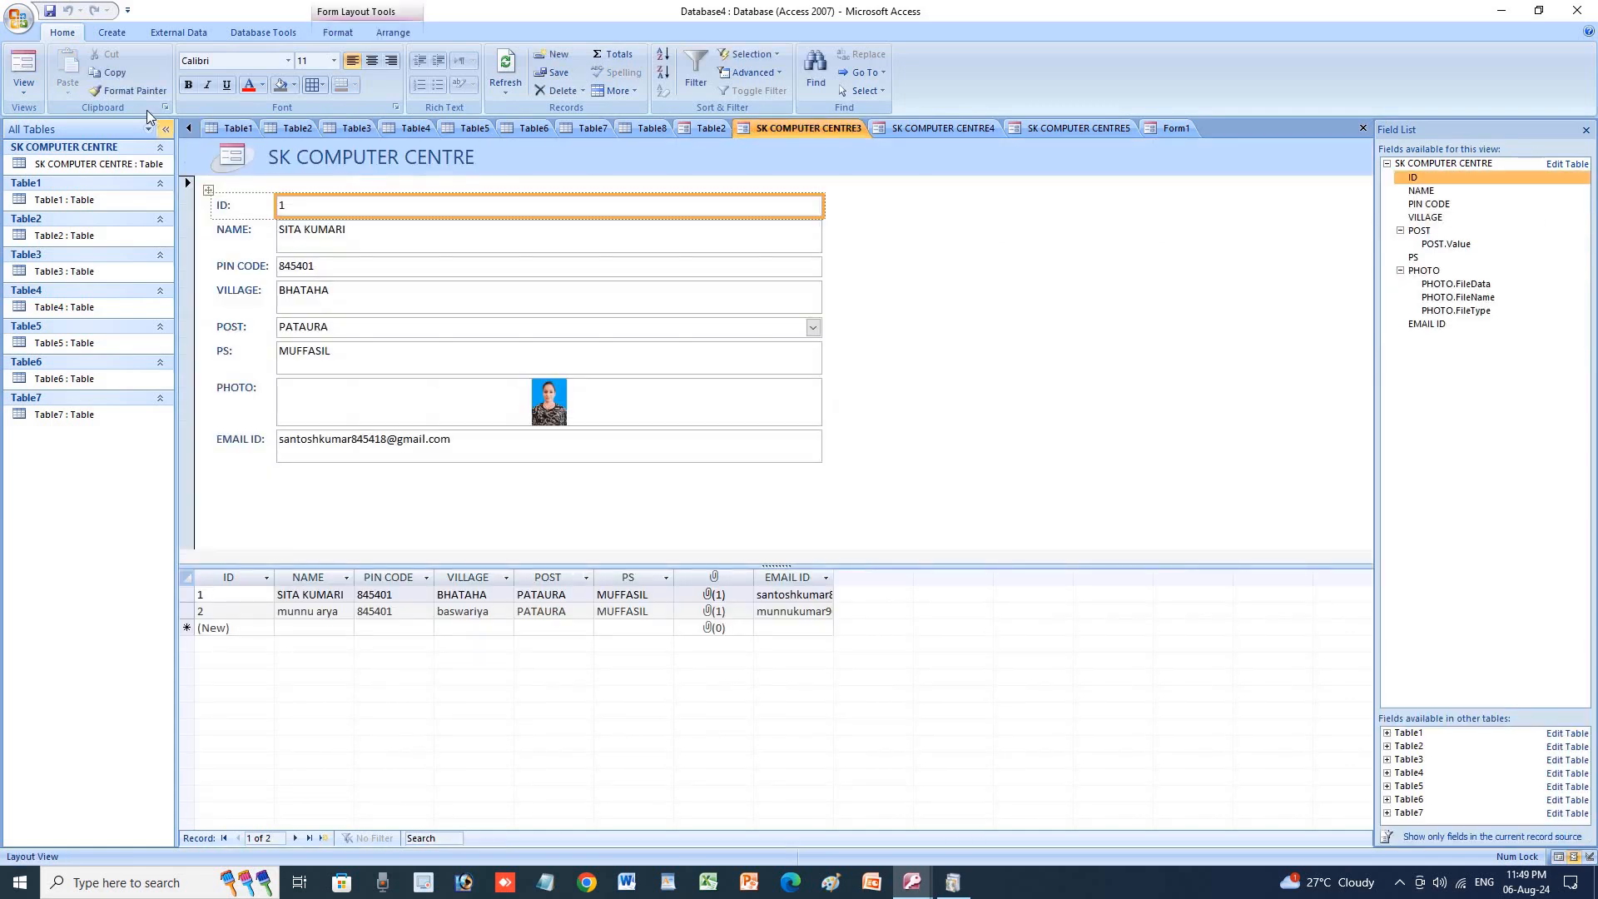
click(113, 35)
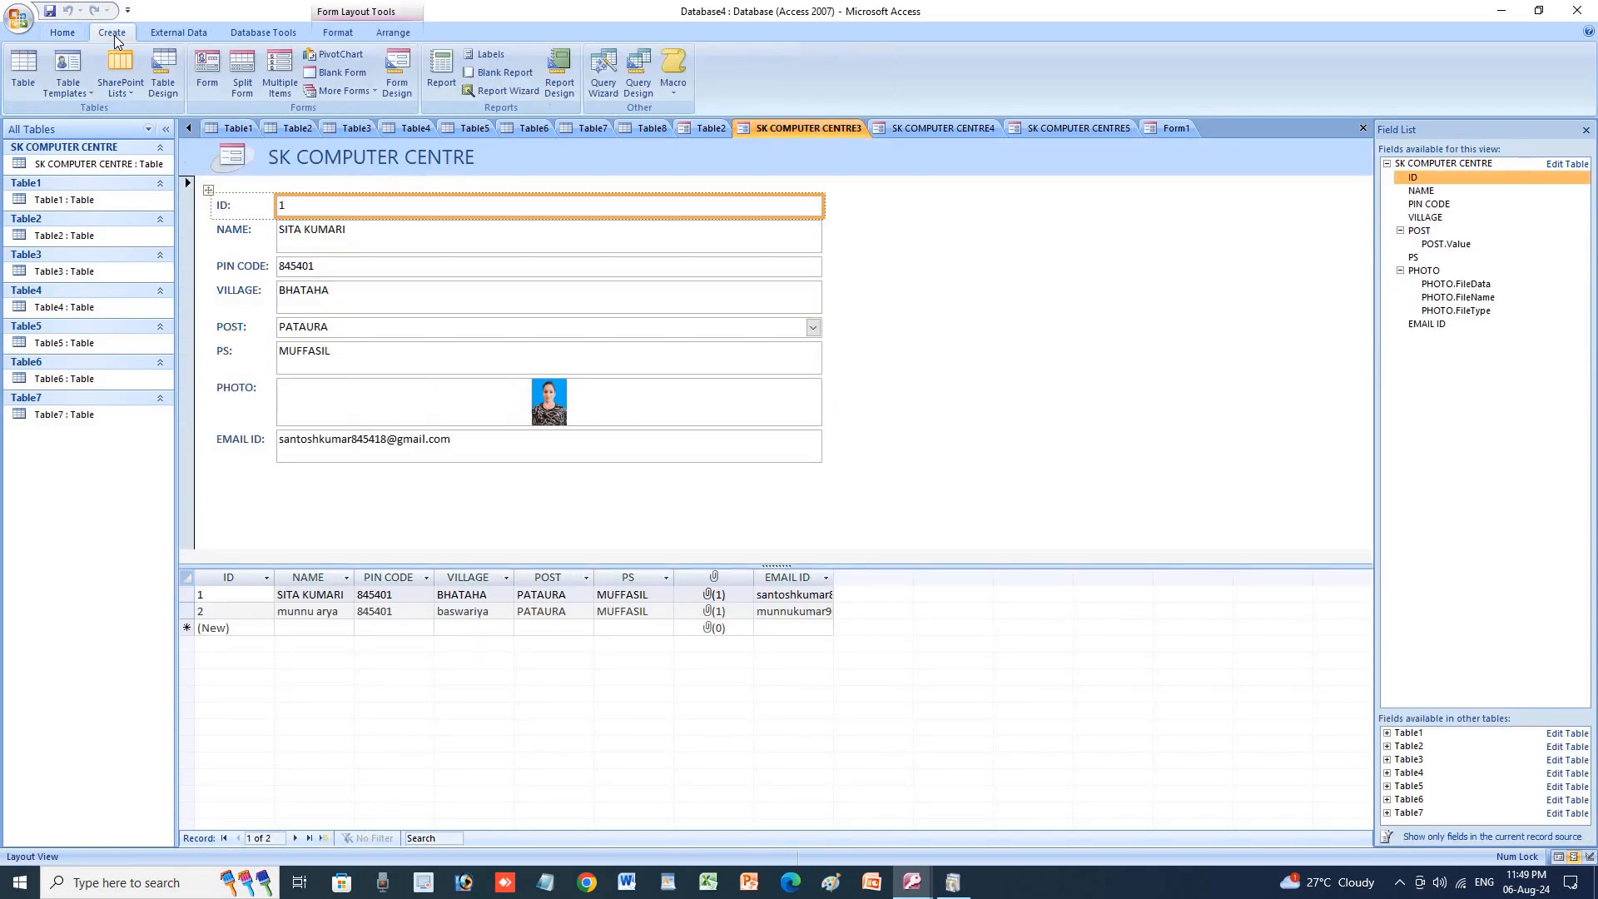
click(363, 93)
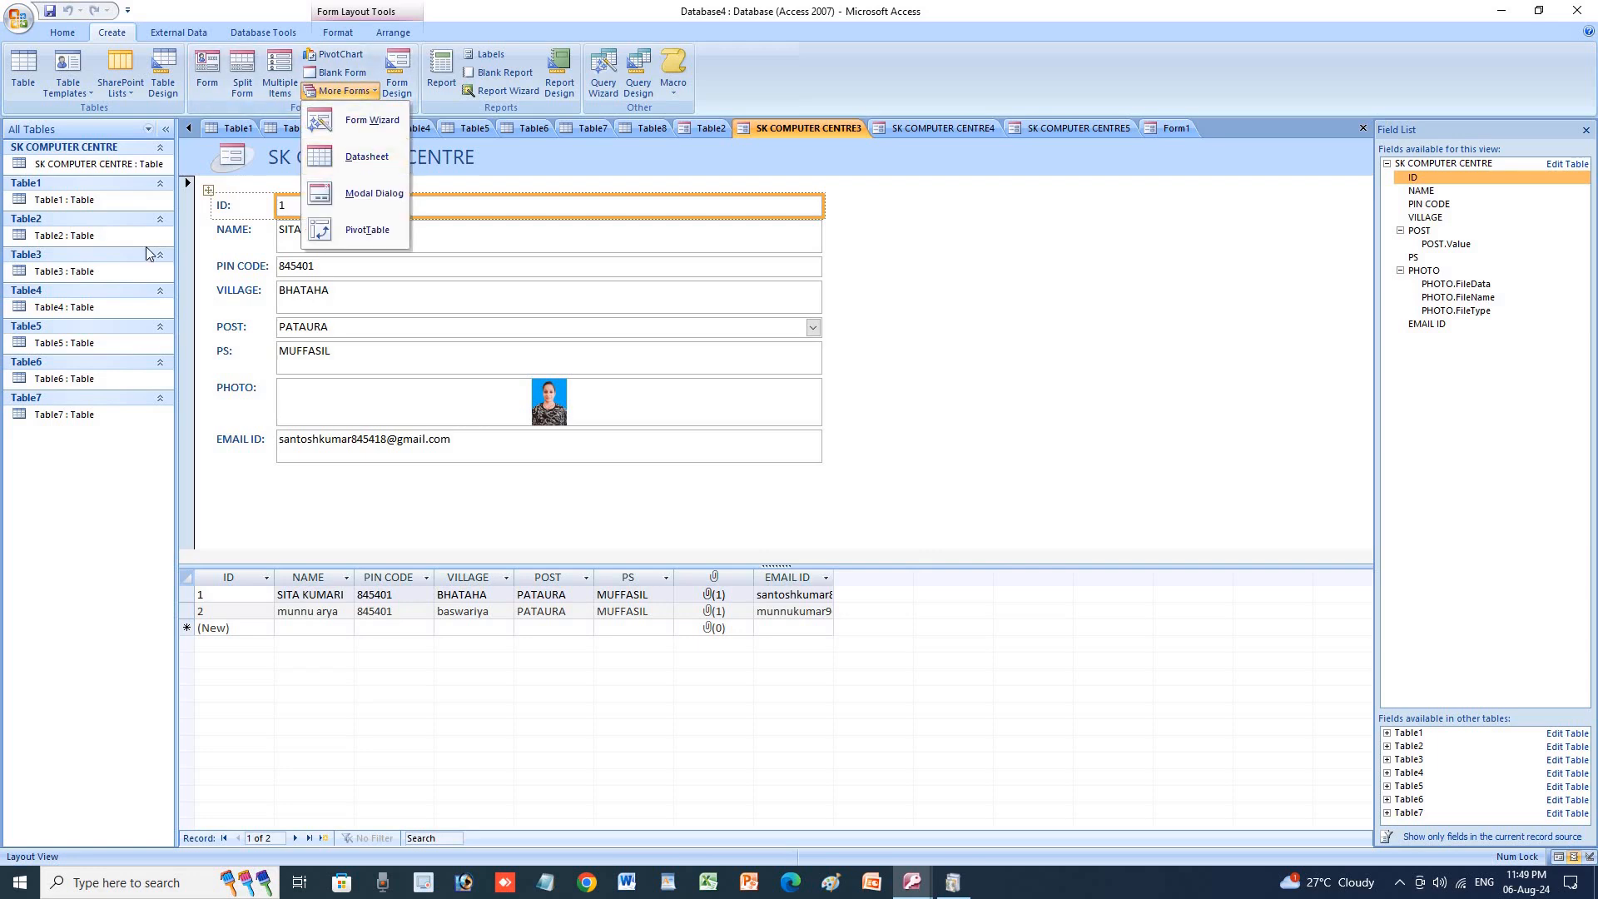
click(351, 163)
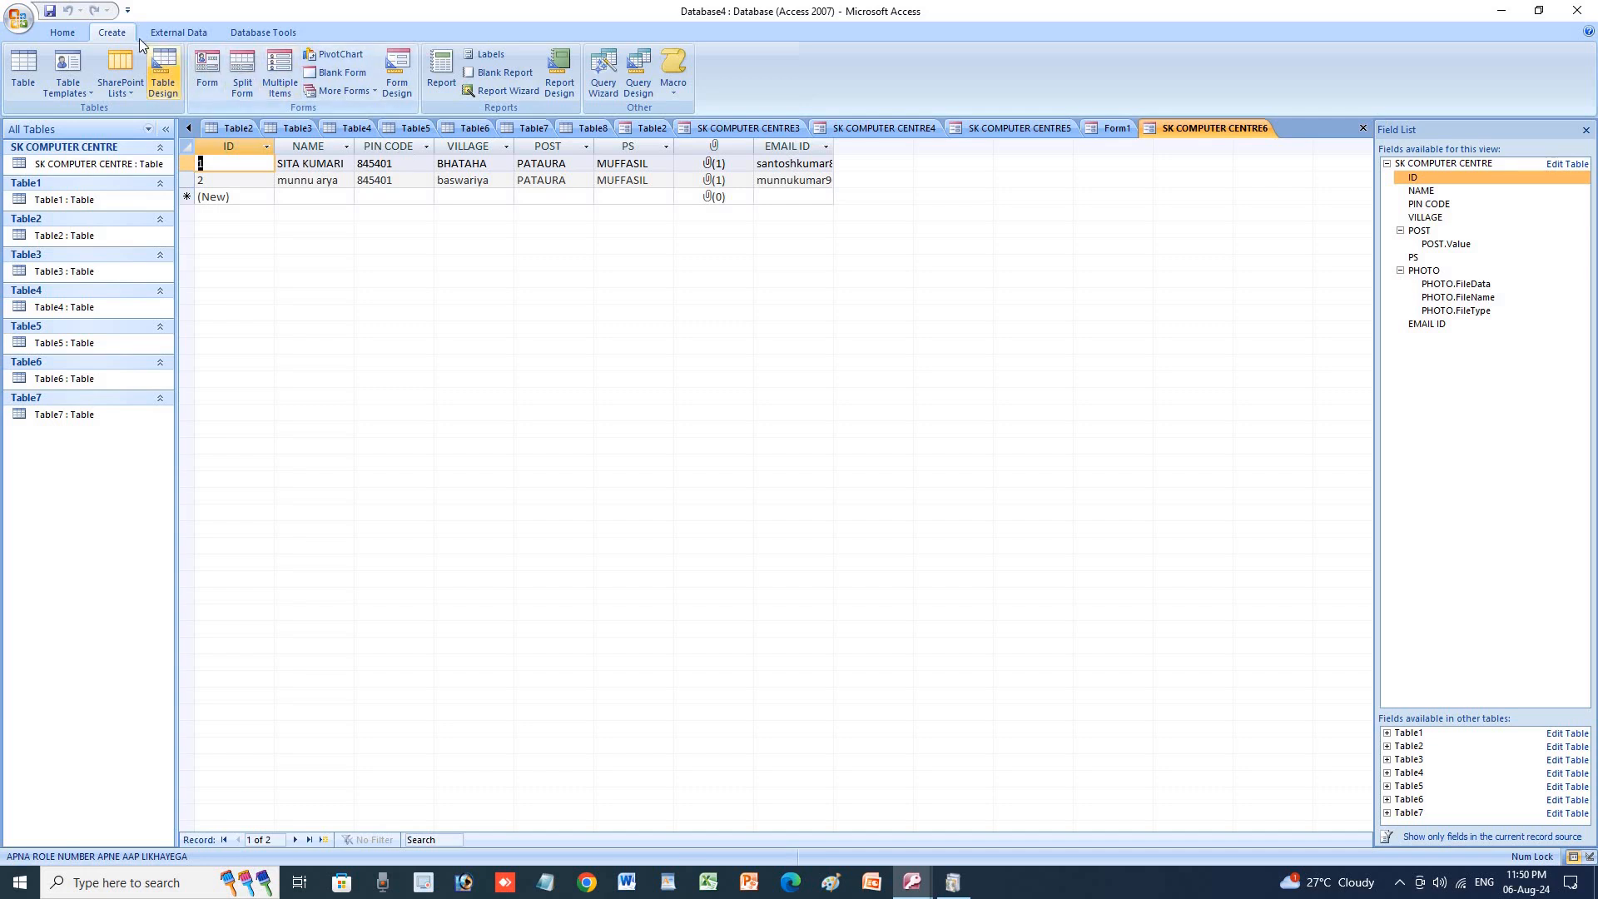
Start a new empty Form2 in Design view.
click(372, 93)
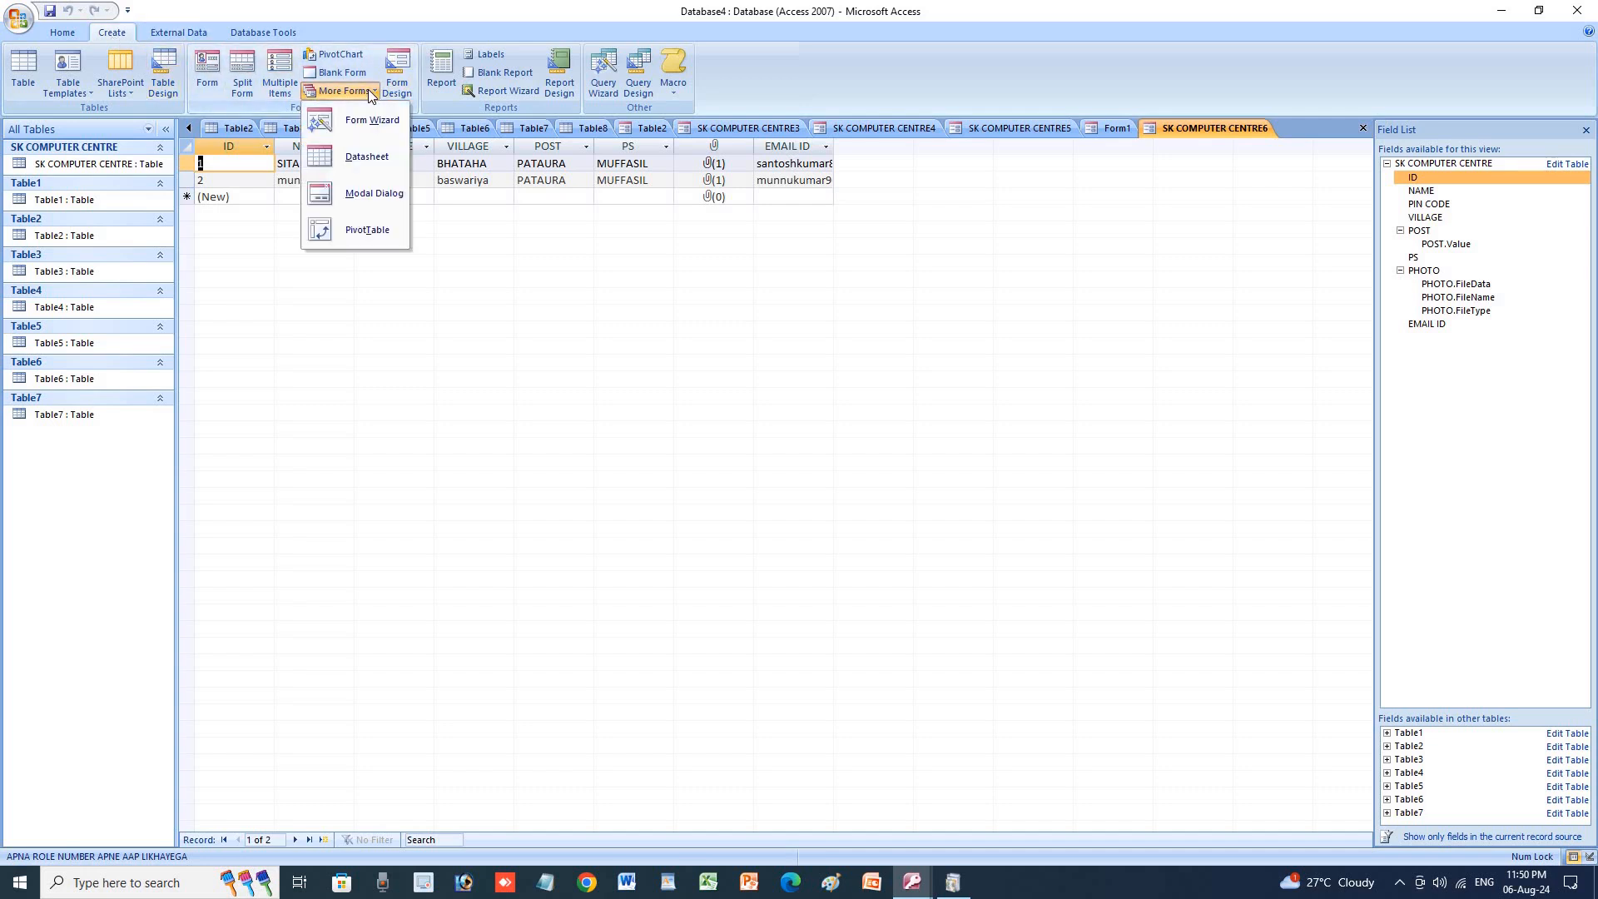
click(371, 93)
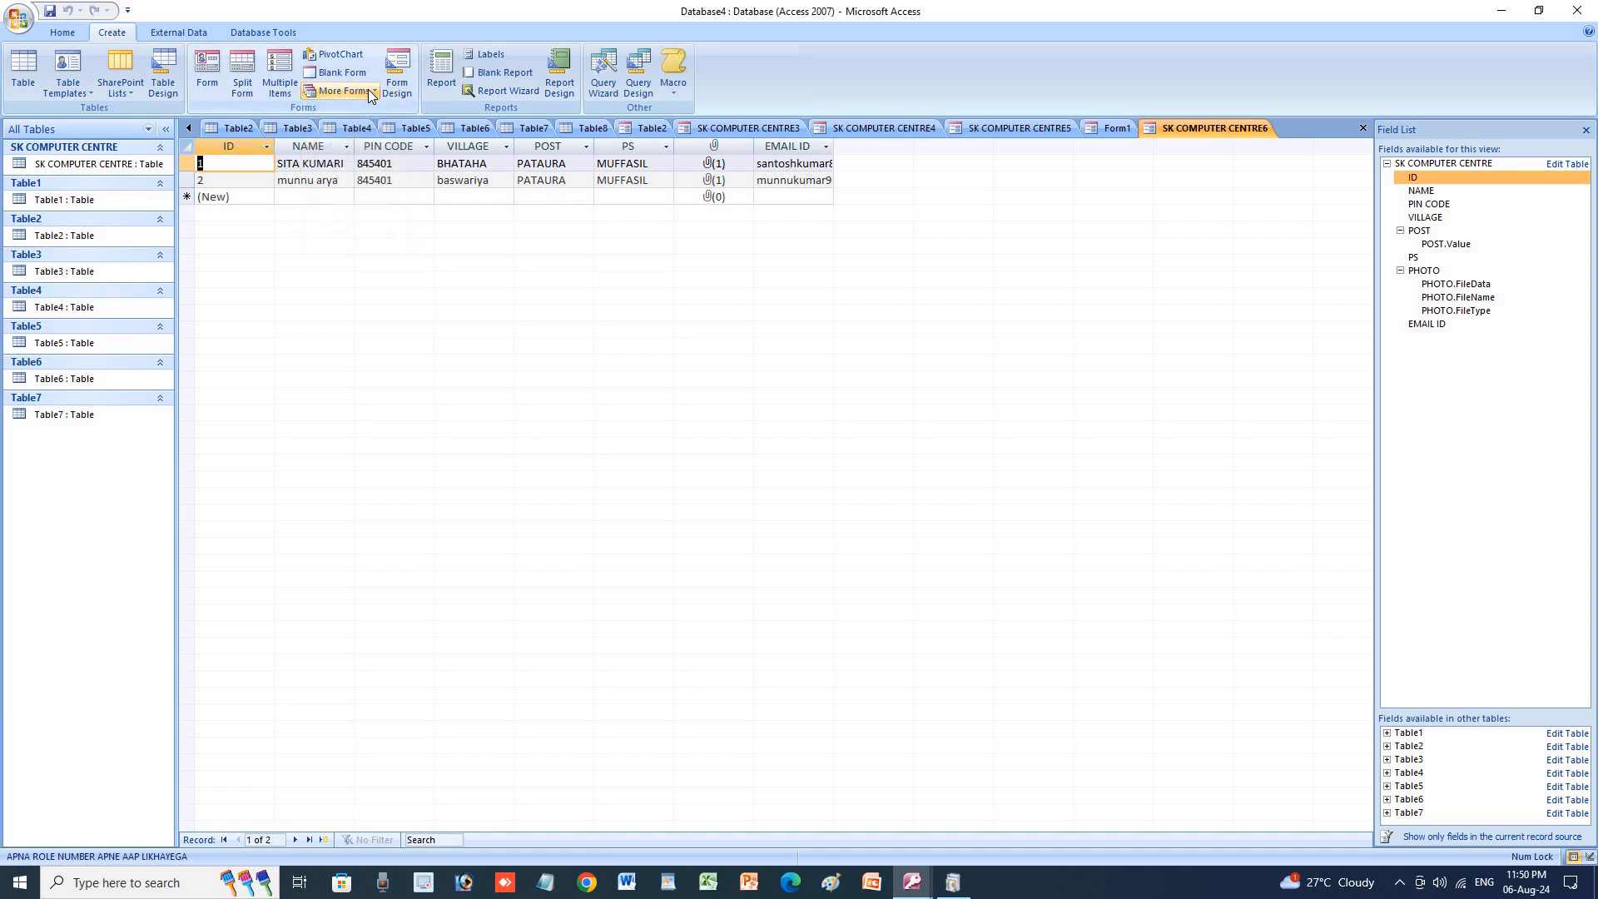
click(393, 92)
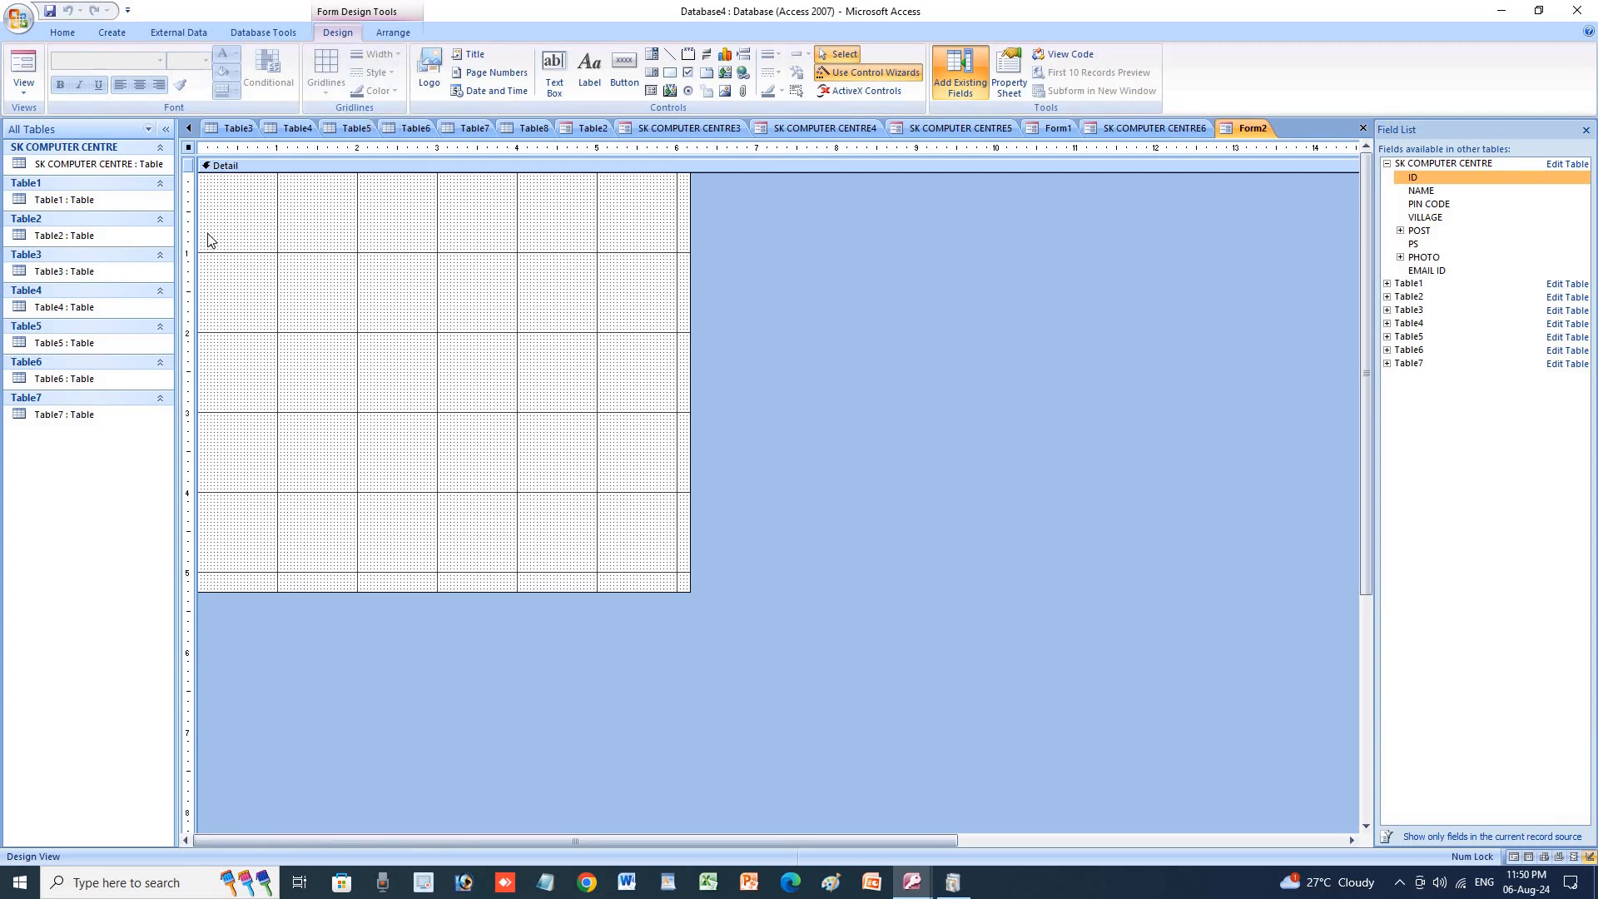
Open the SK COMPUTER CENTRE table and generate a report showing both students with photos.
click(117, 200)
double_click(60, 166)
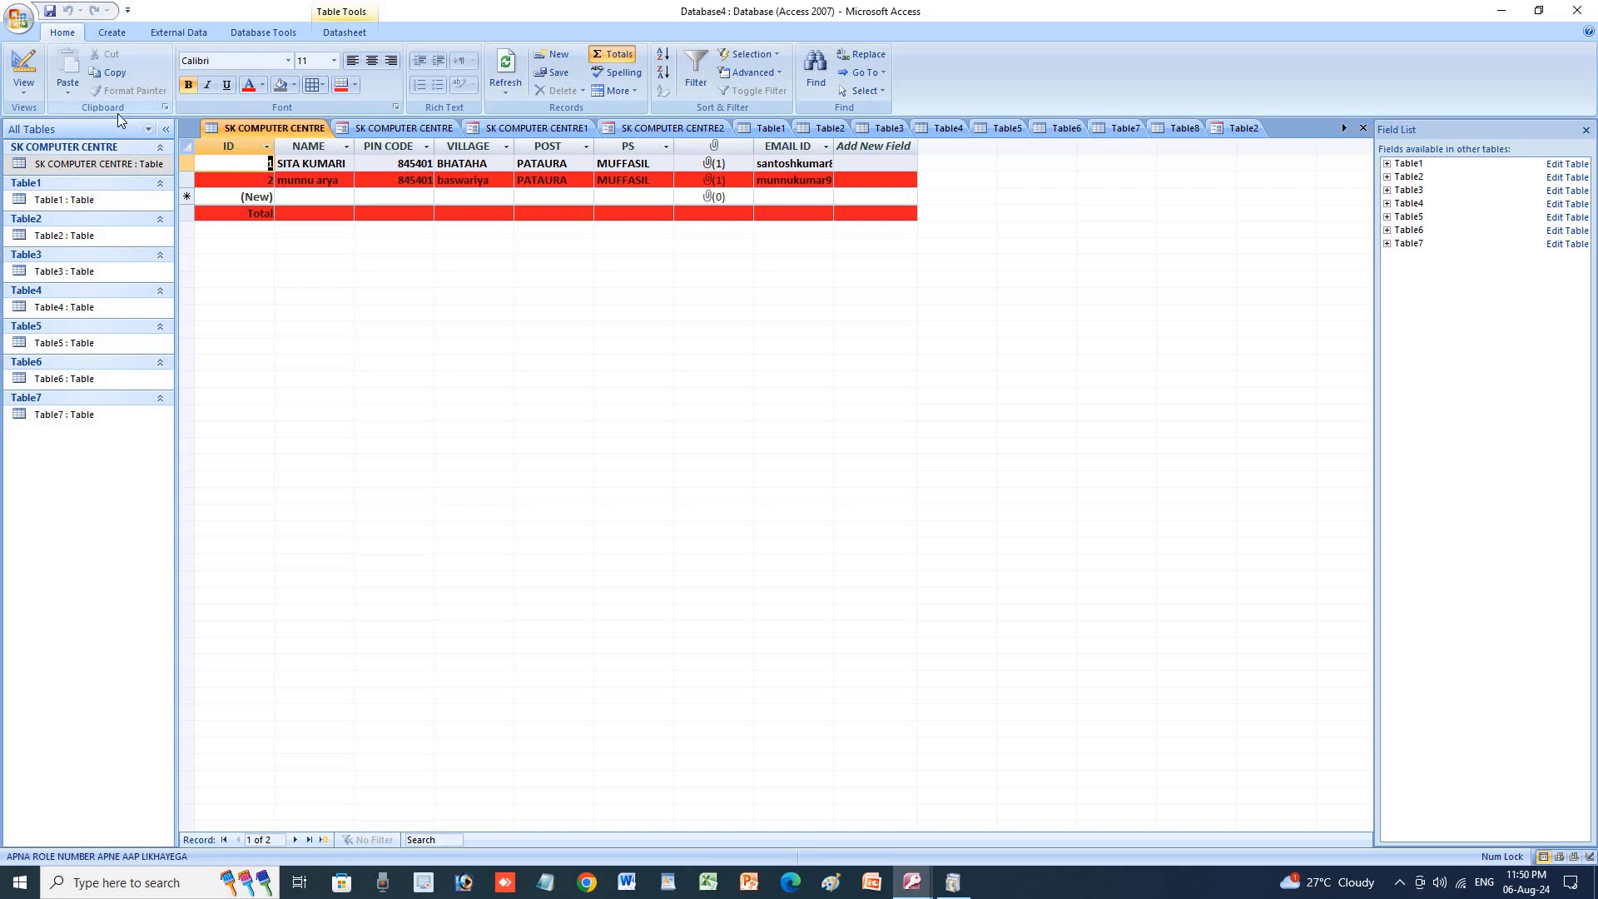
click(112, 32)
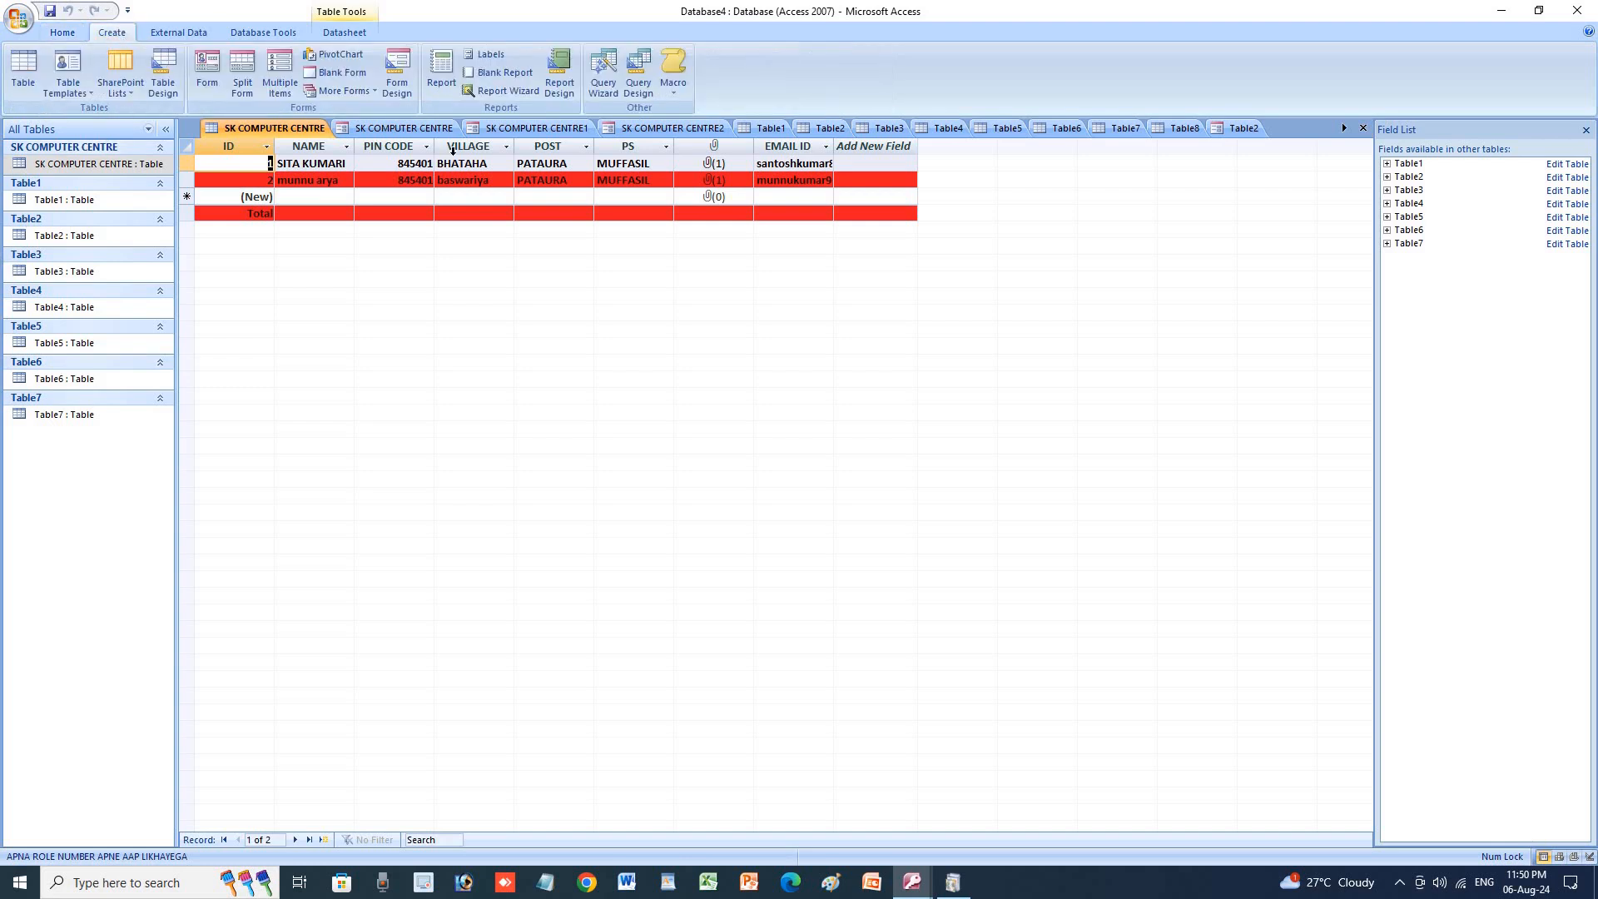
click(448, 88)
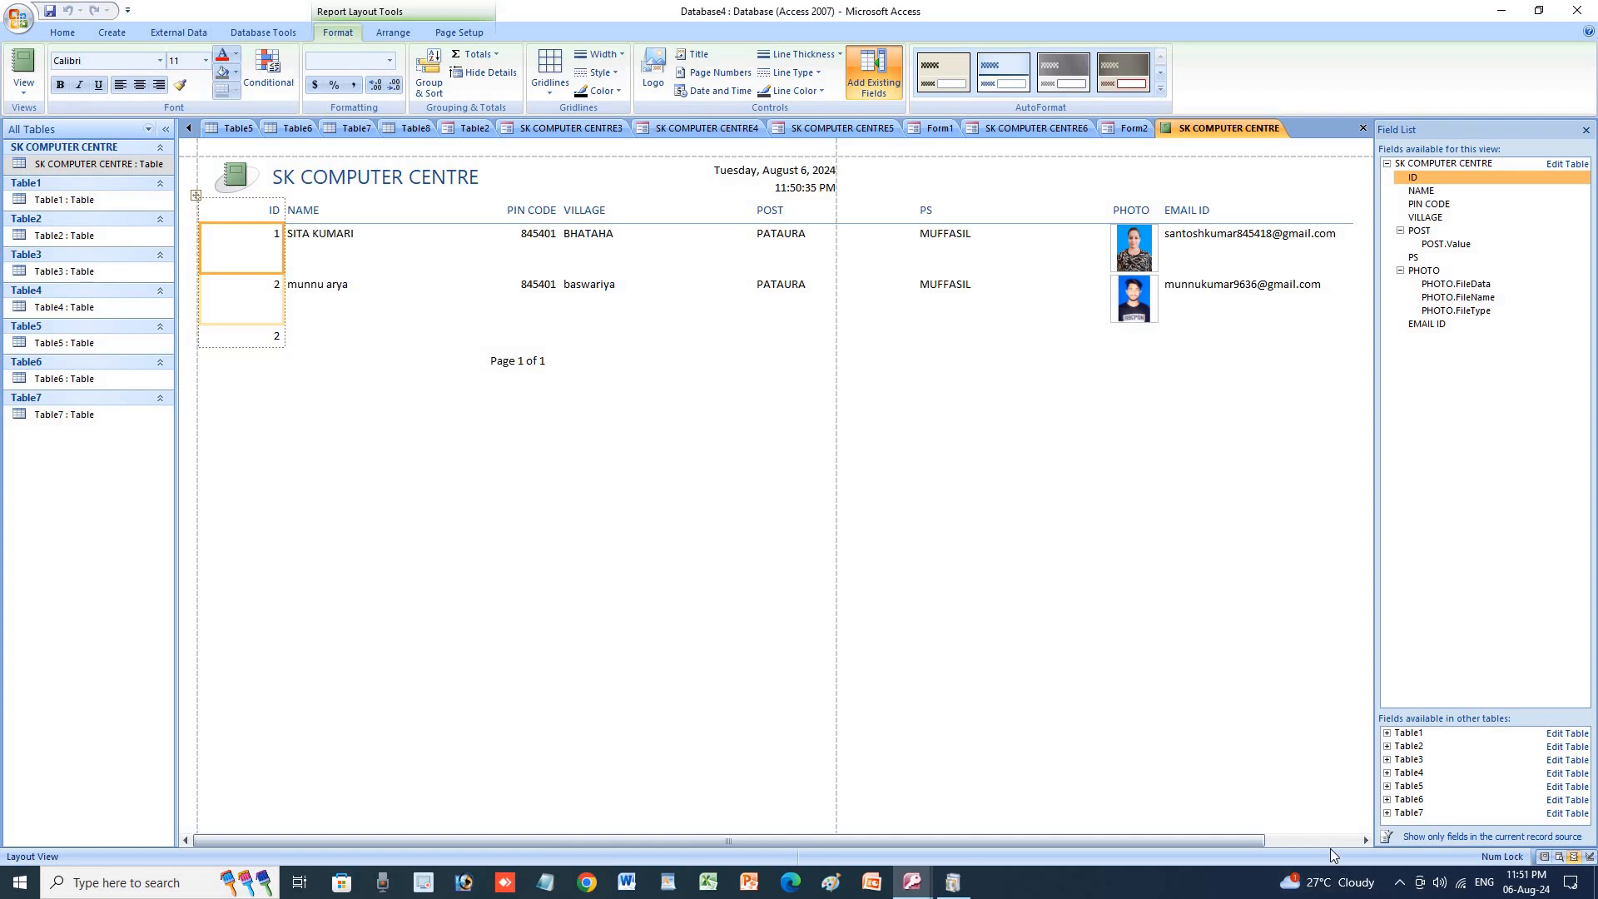
click(1399, 881)
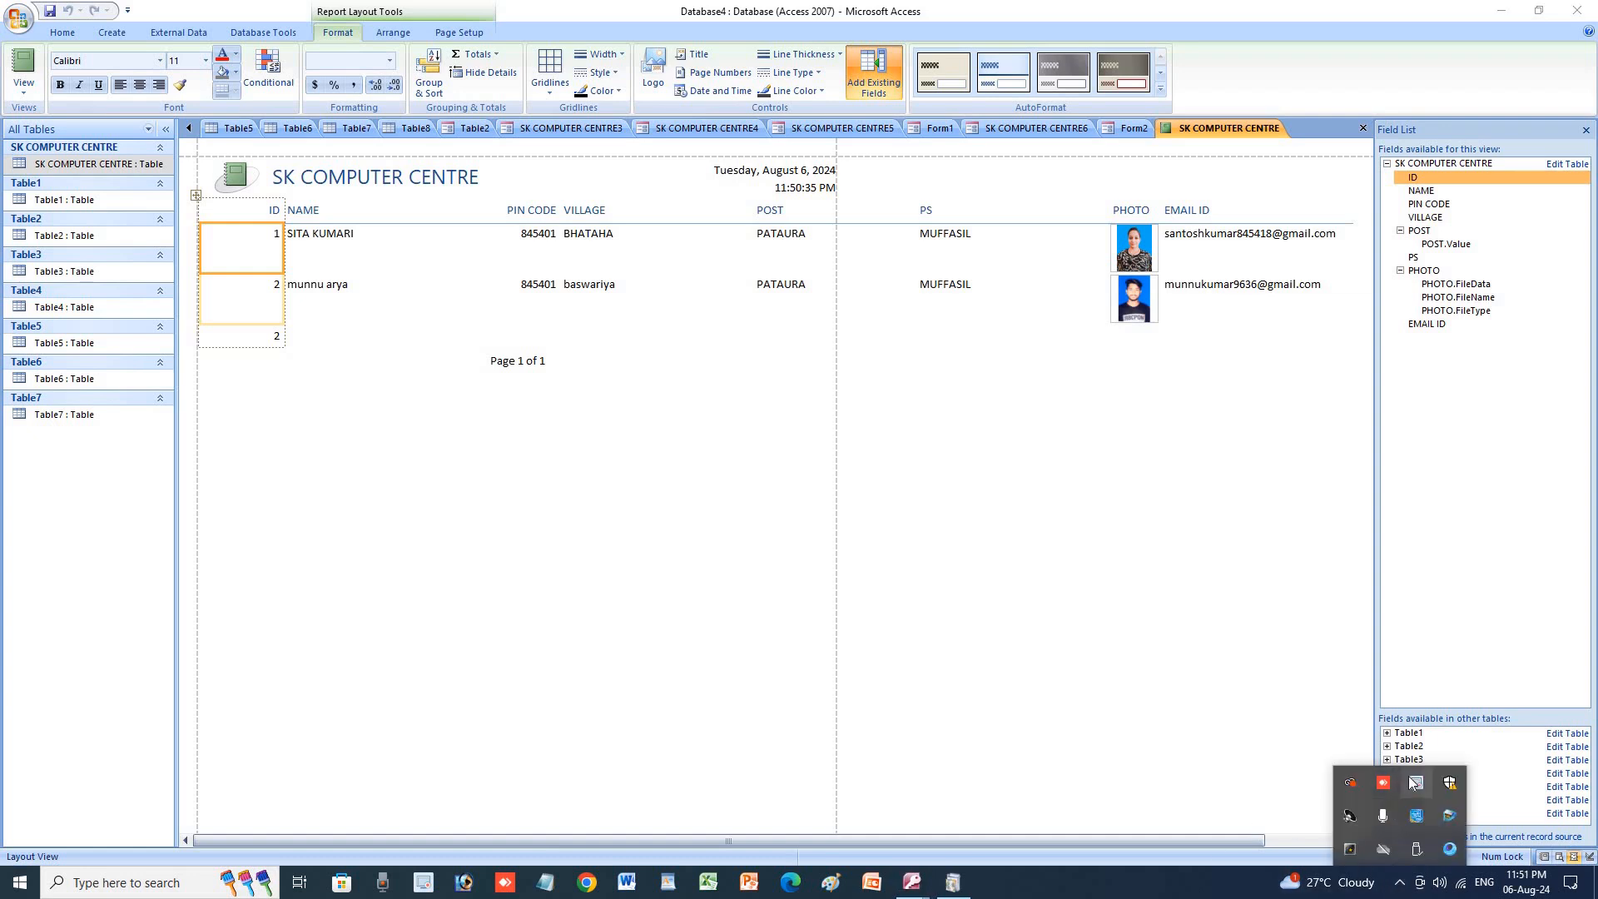